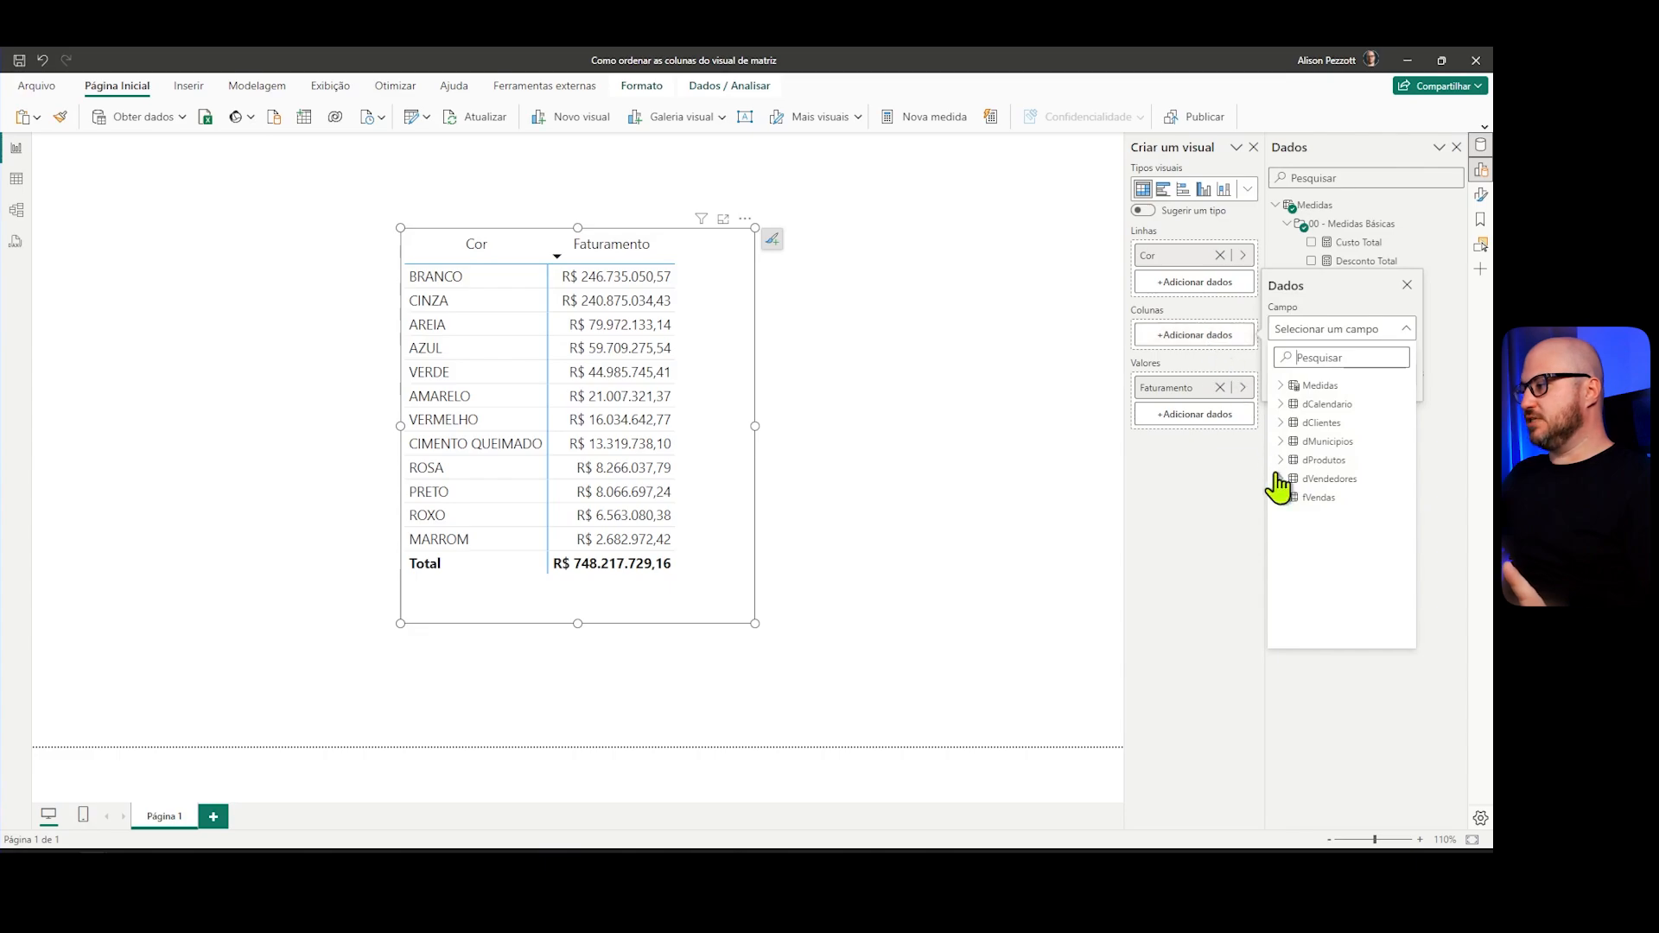
Step: Add the Regiao field from dMunicipios to the matrix columns and widen the matrix to fit every region and the total
left_click(1282, 442)
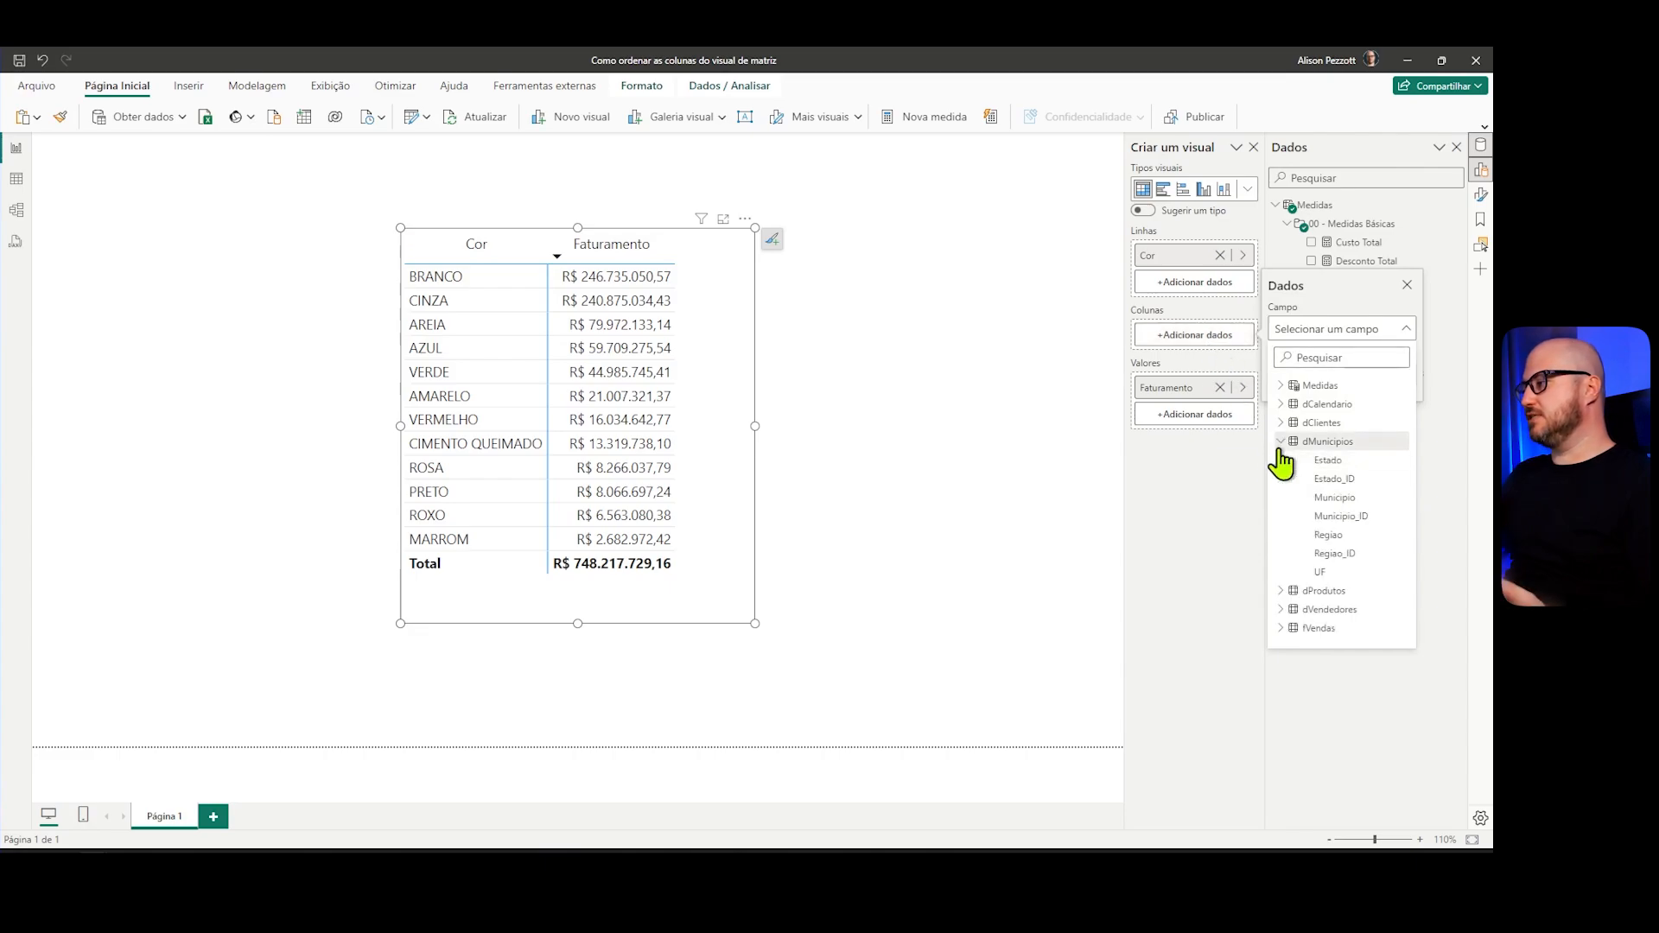
left_click(1326, 535)
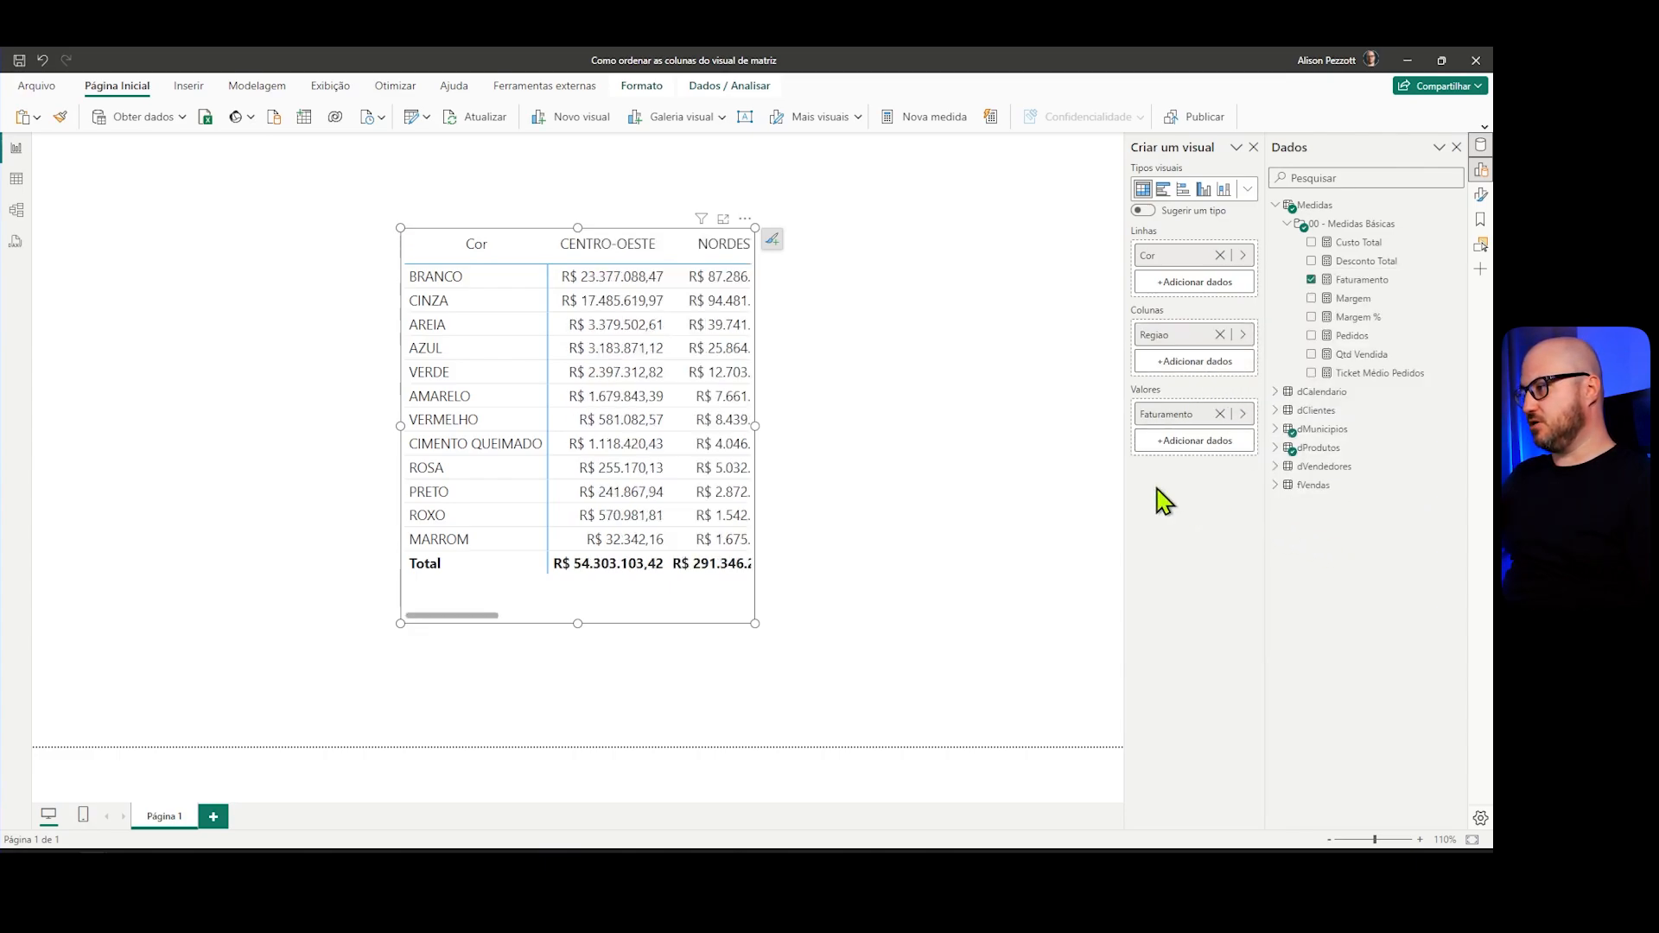
left_click_drag(755, 426, 1115, 435)
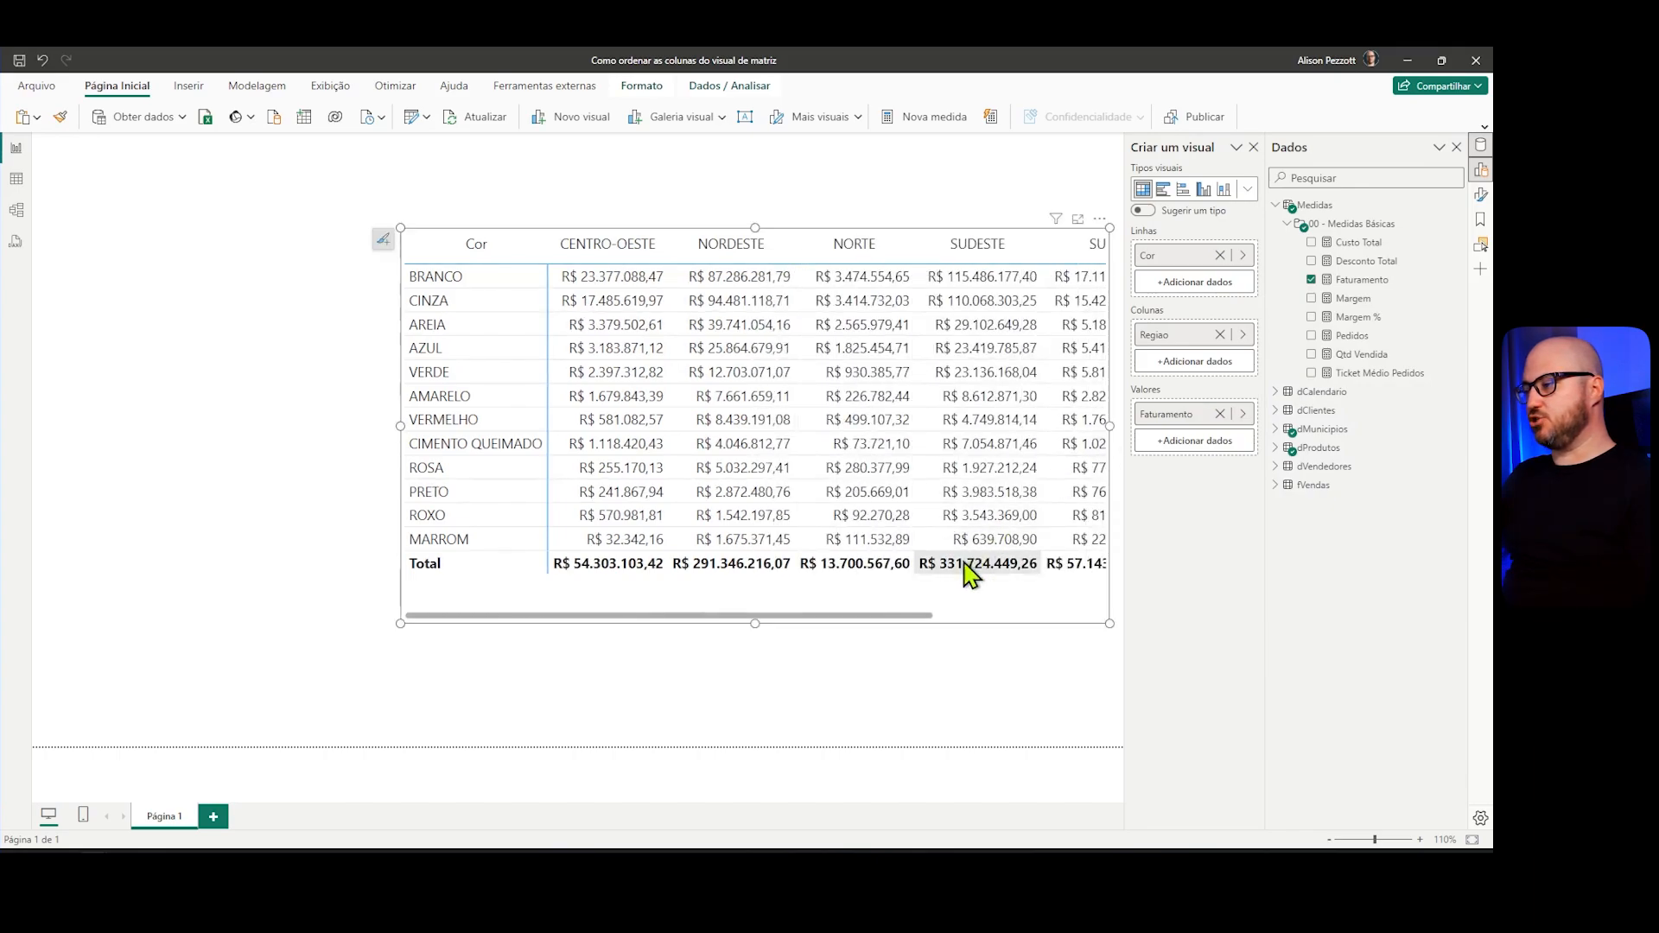
left_click_drag(968, 600, 686, 604)
left_click_drag(824, 437, 1081, 426)
left_click_drag(916, 594, 917, 593)
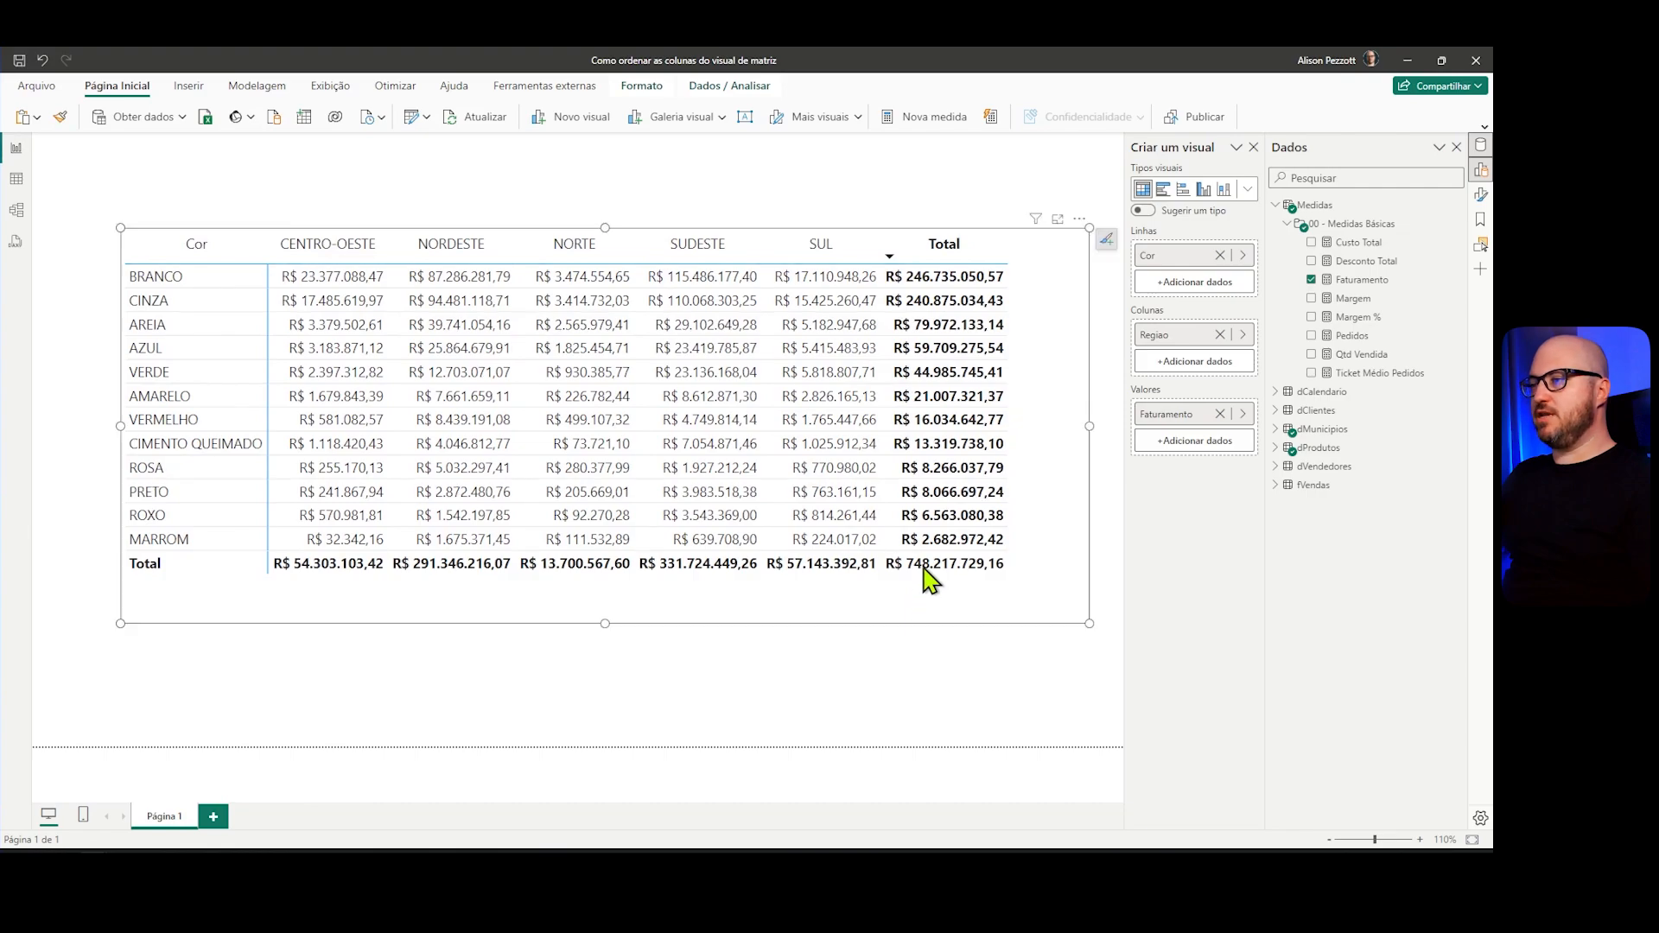
Step: Try sorting the matrix by Cor in ascending and descending order, and return to the descending sort by Total
left_click(973, 259)
left_click(975, 255)
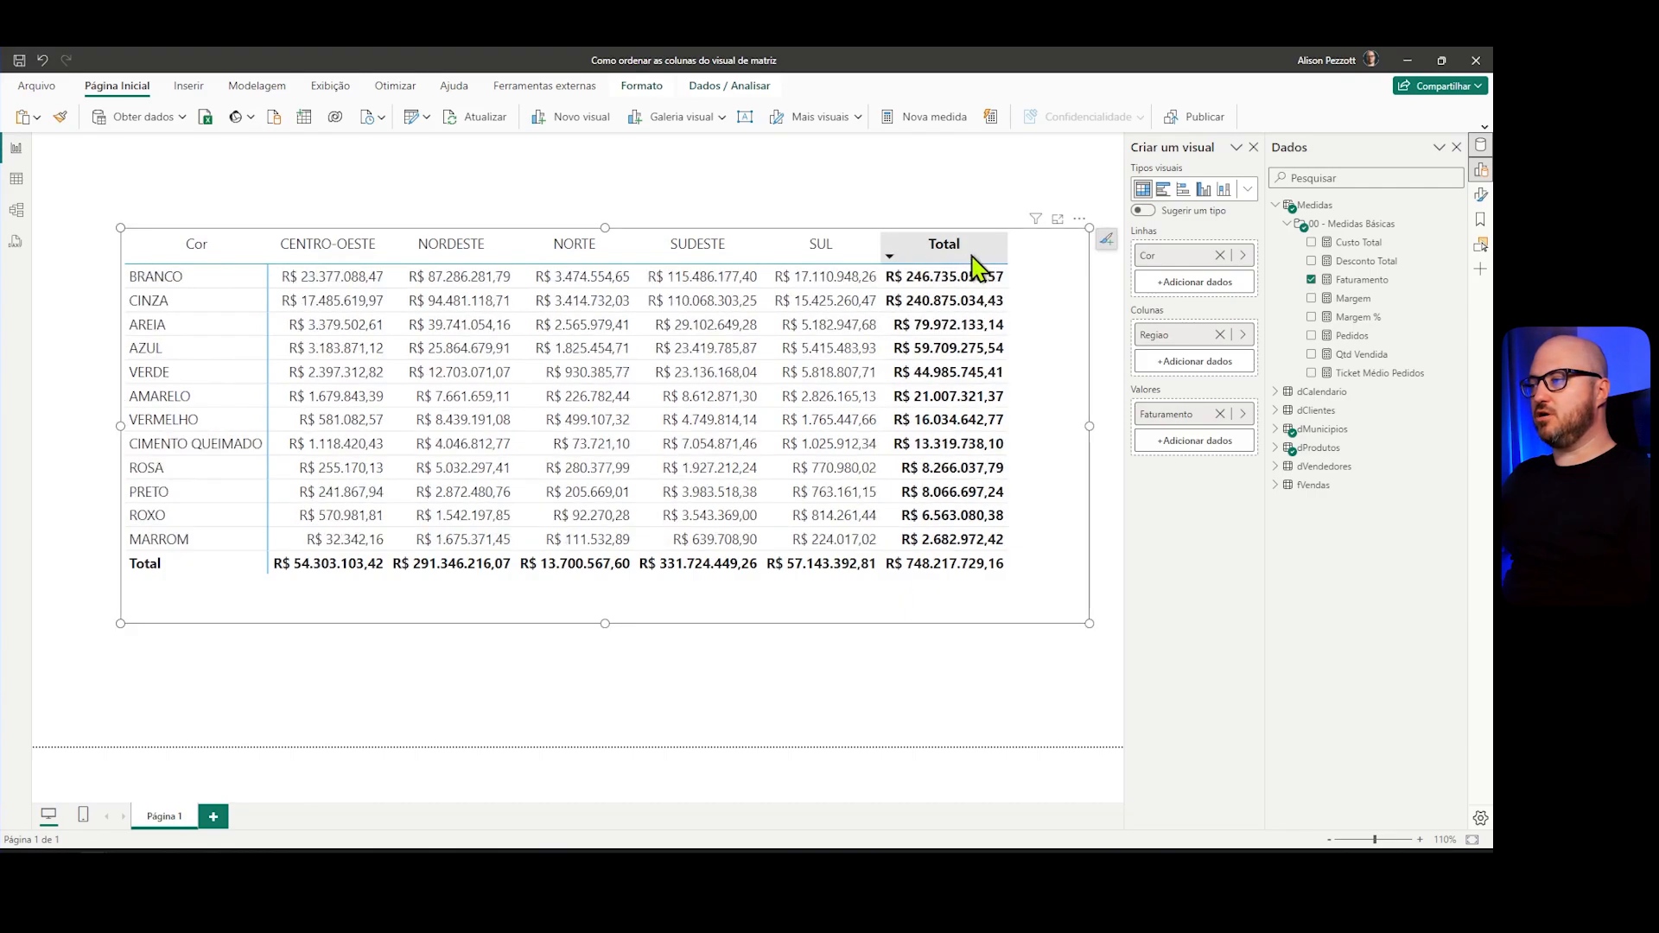
left_click(191, 251)
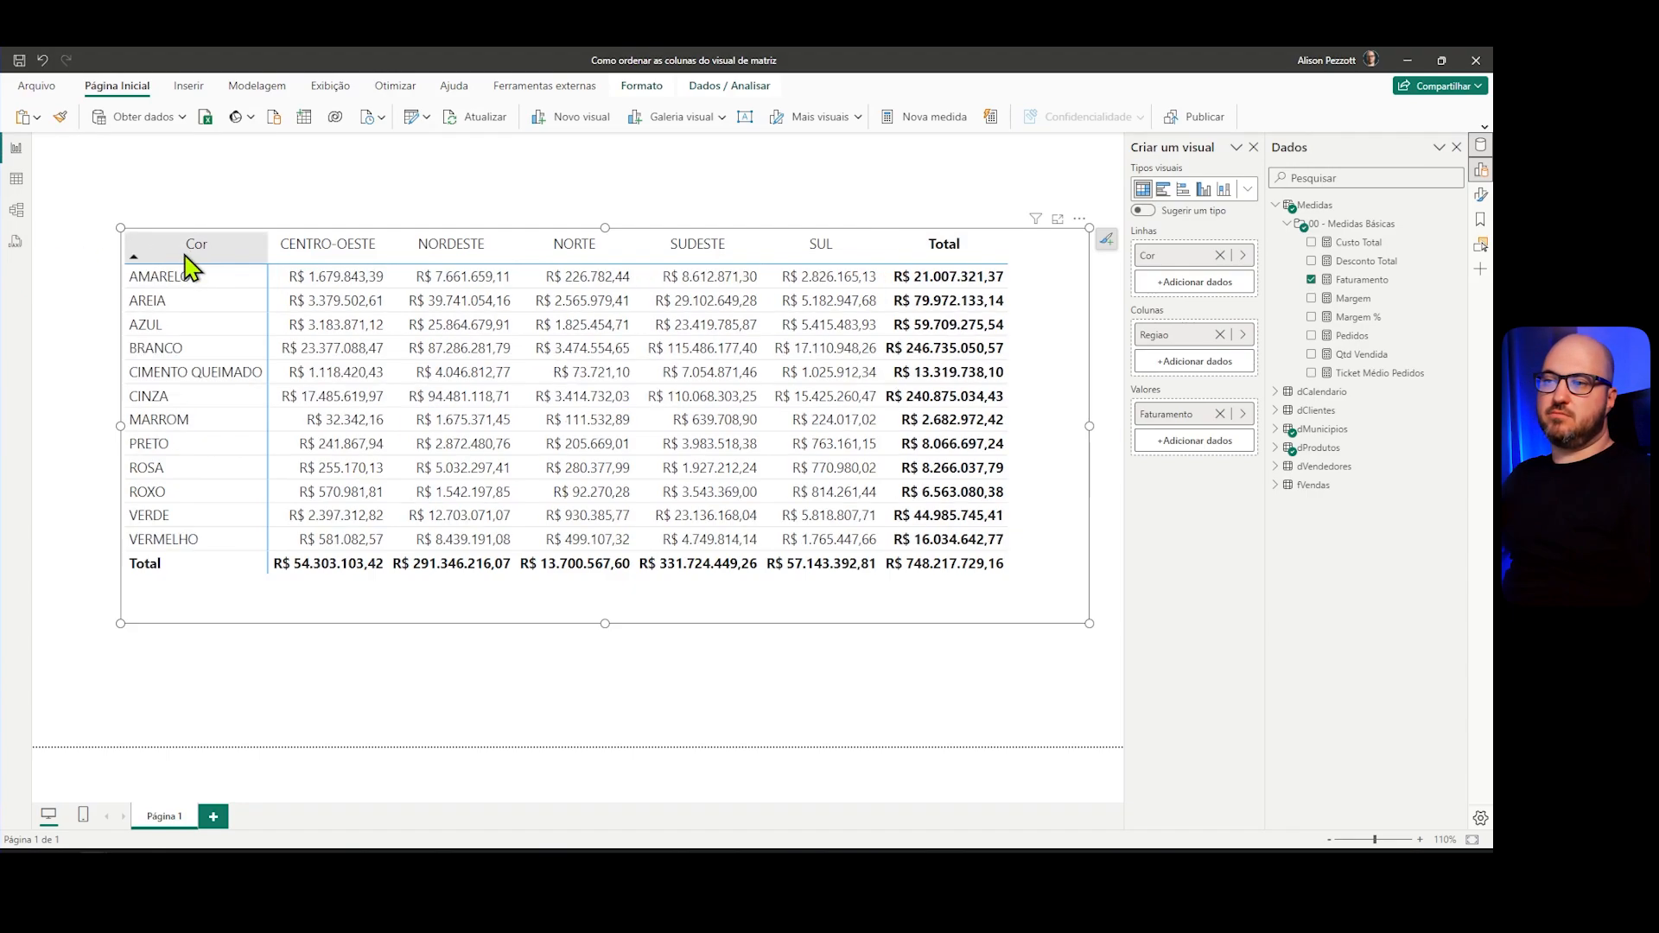
left_click(191, 251)
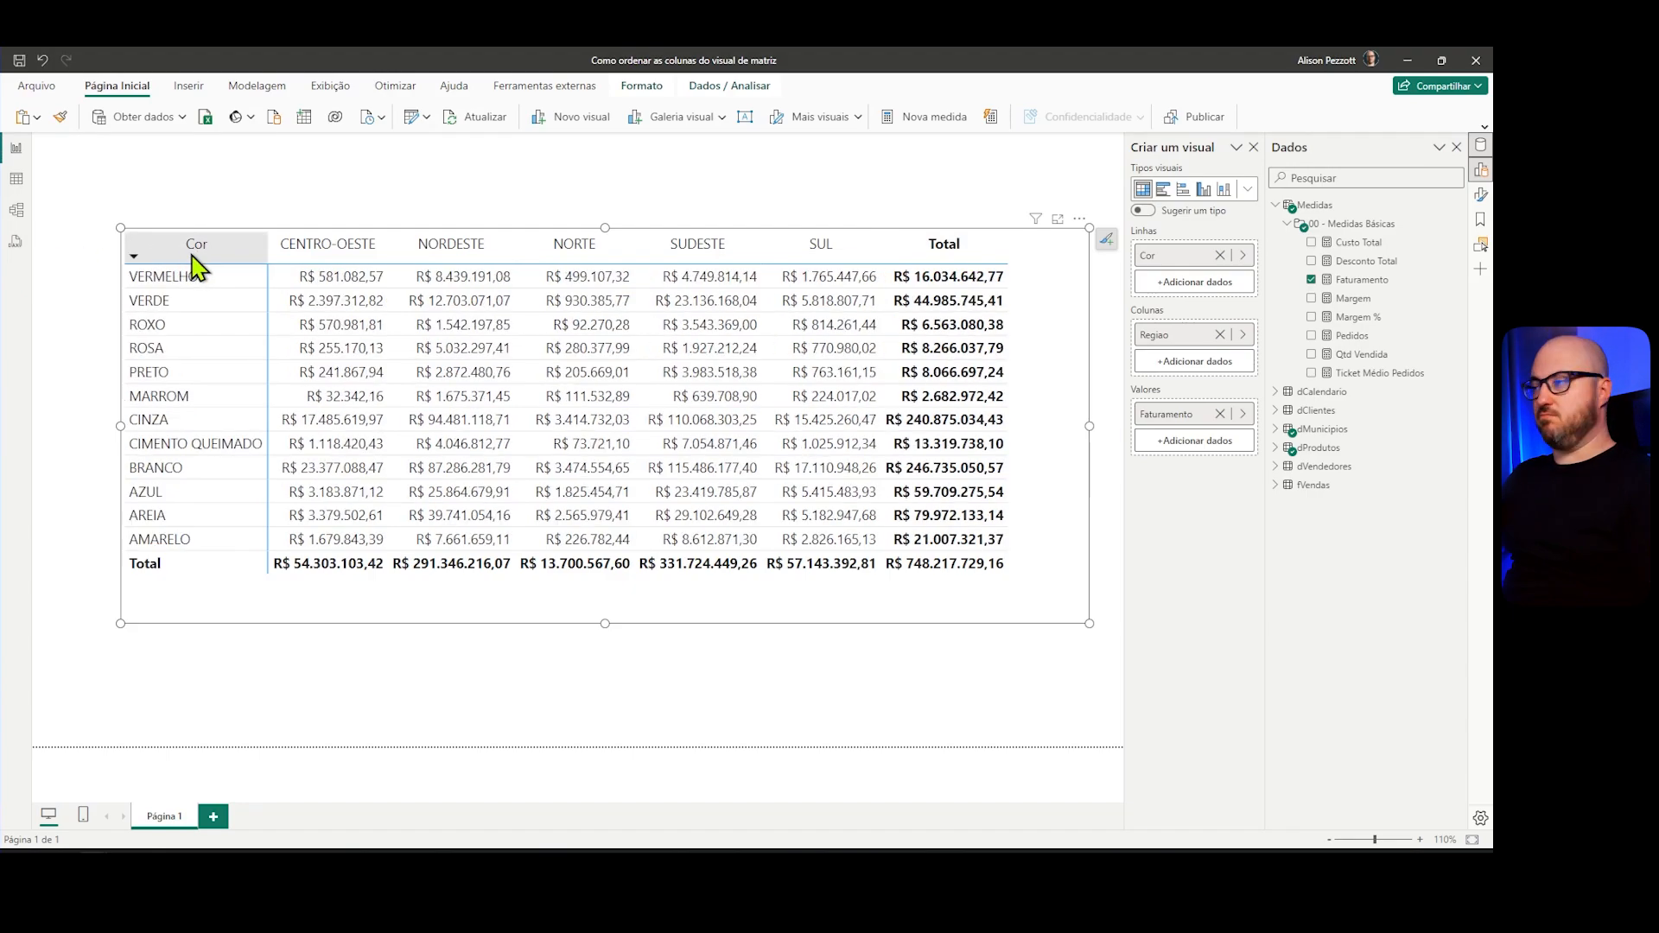
left_click(955, 273)
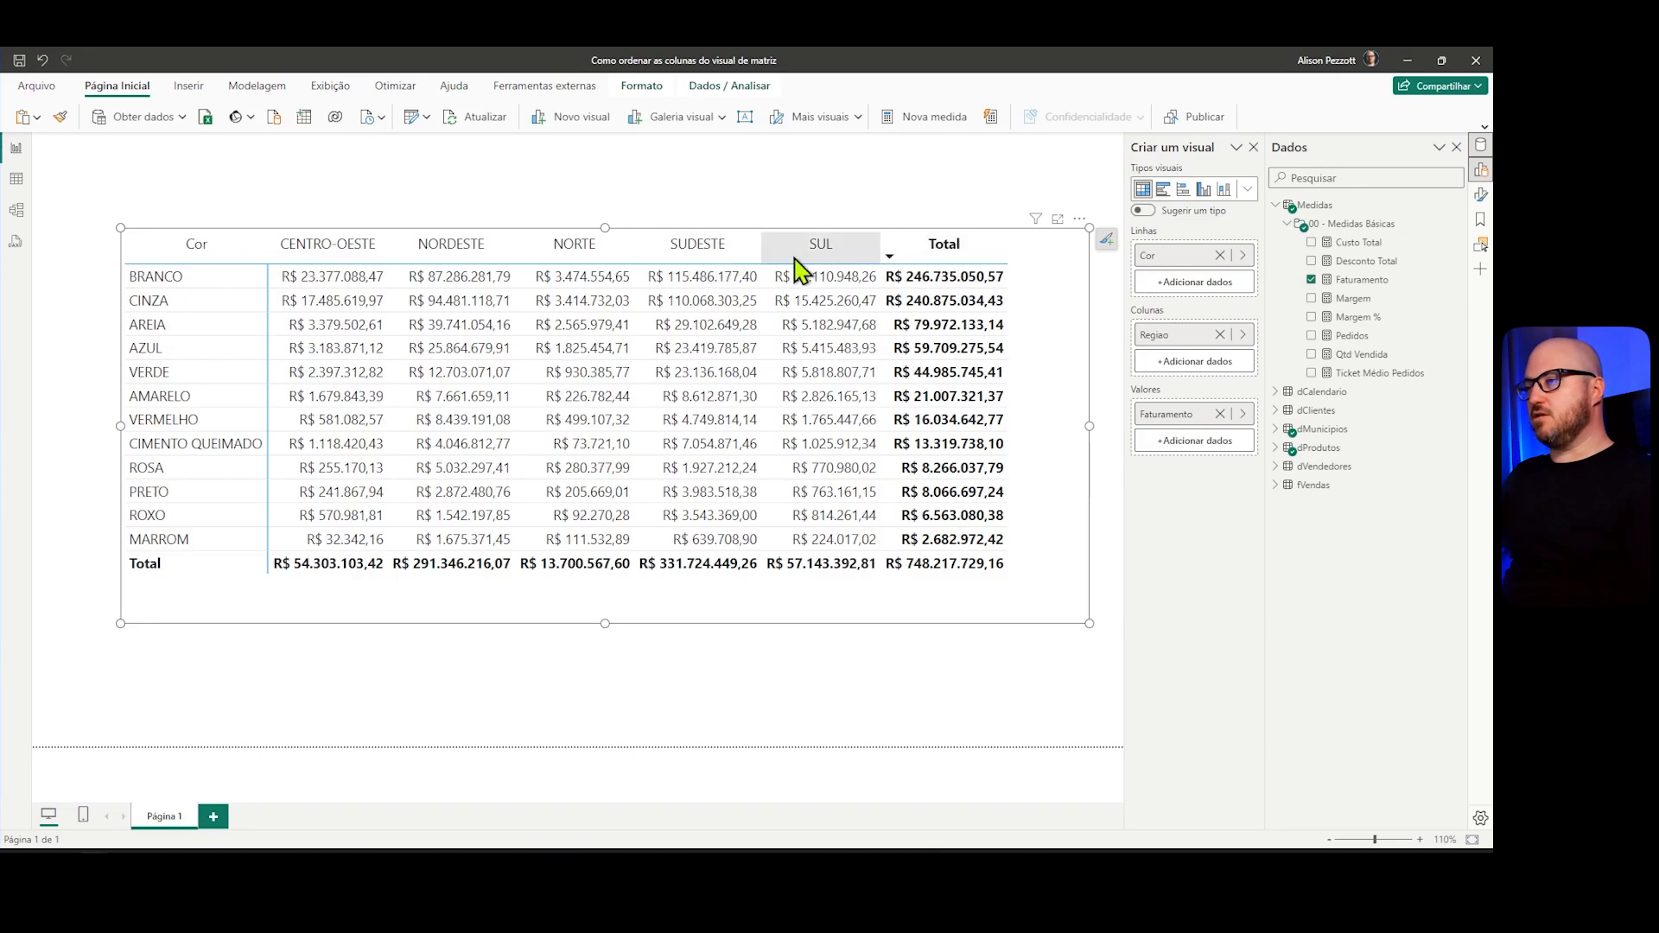
Step: Try to sort the matrix by its region column headers, and deselect the visual
left_click(728, 257)
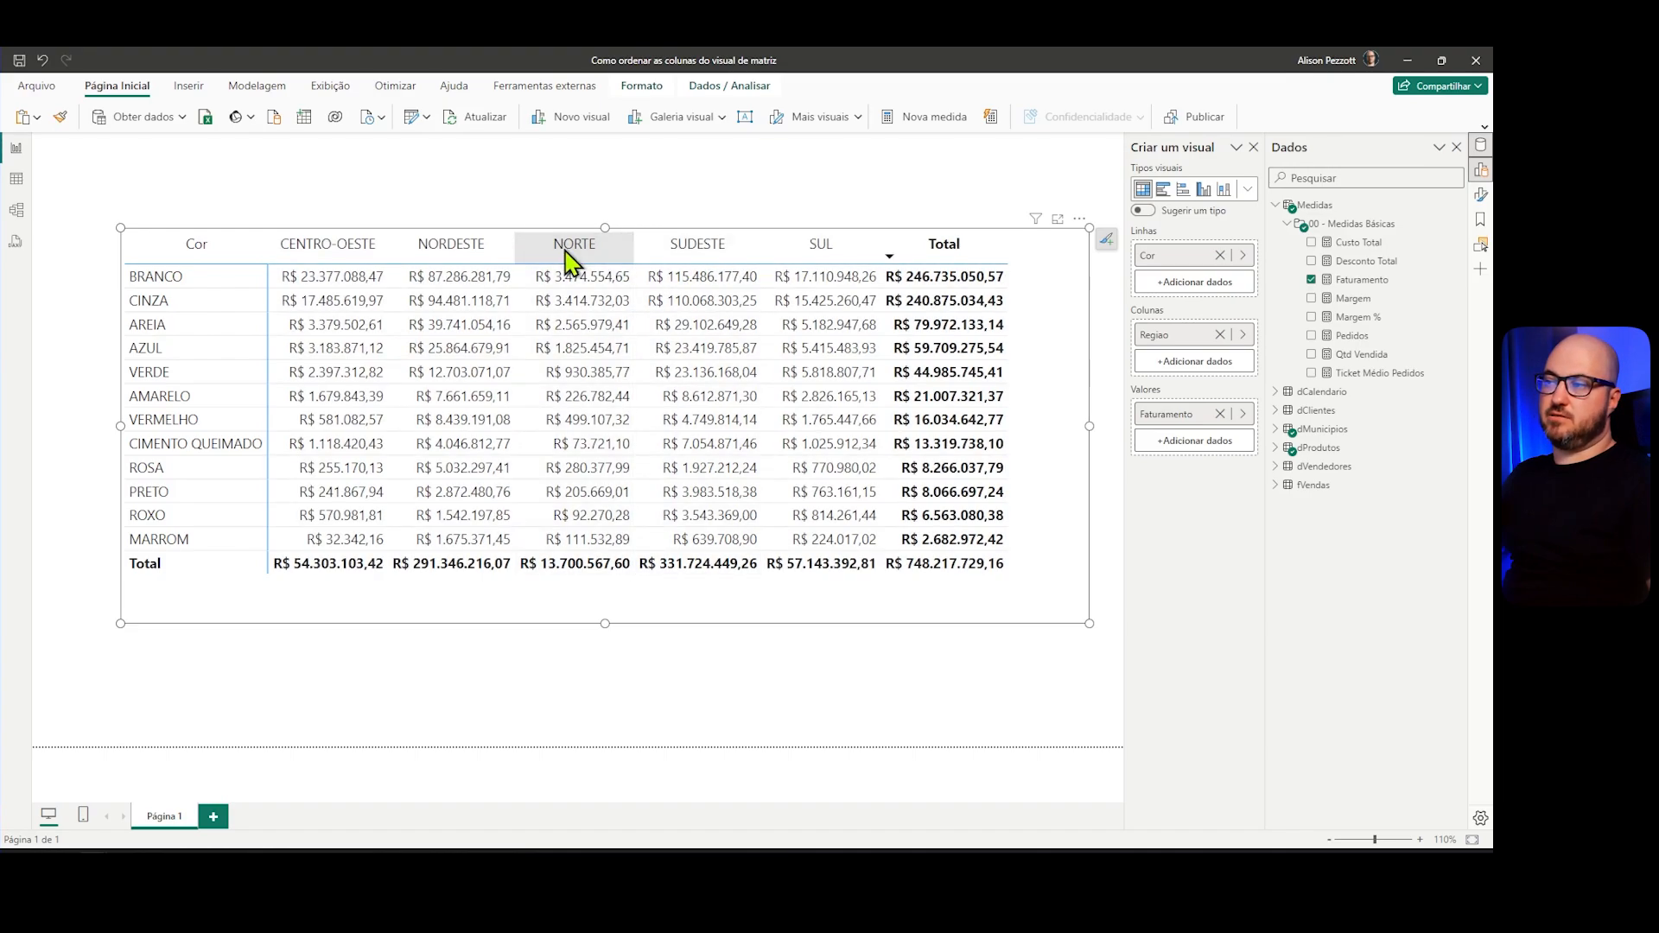
left_click(945, 245)
left_click(945, 245)
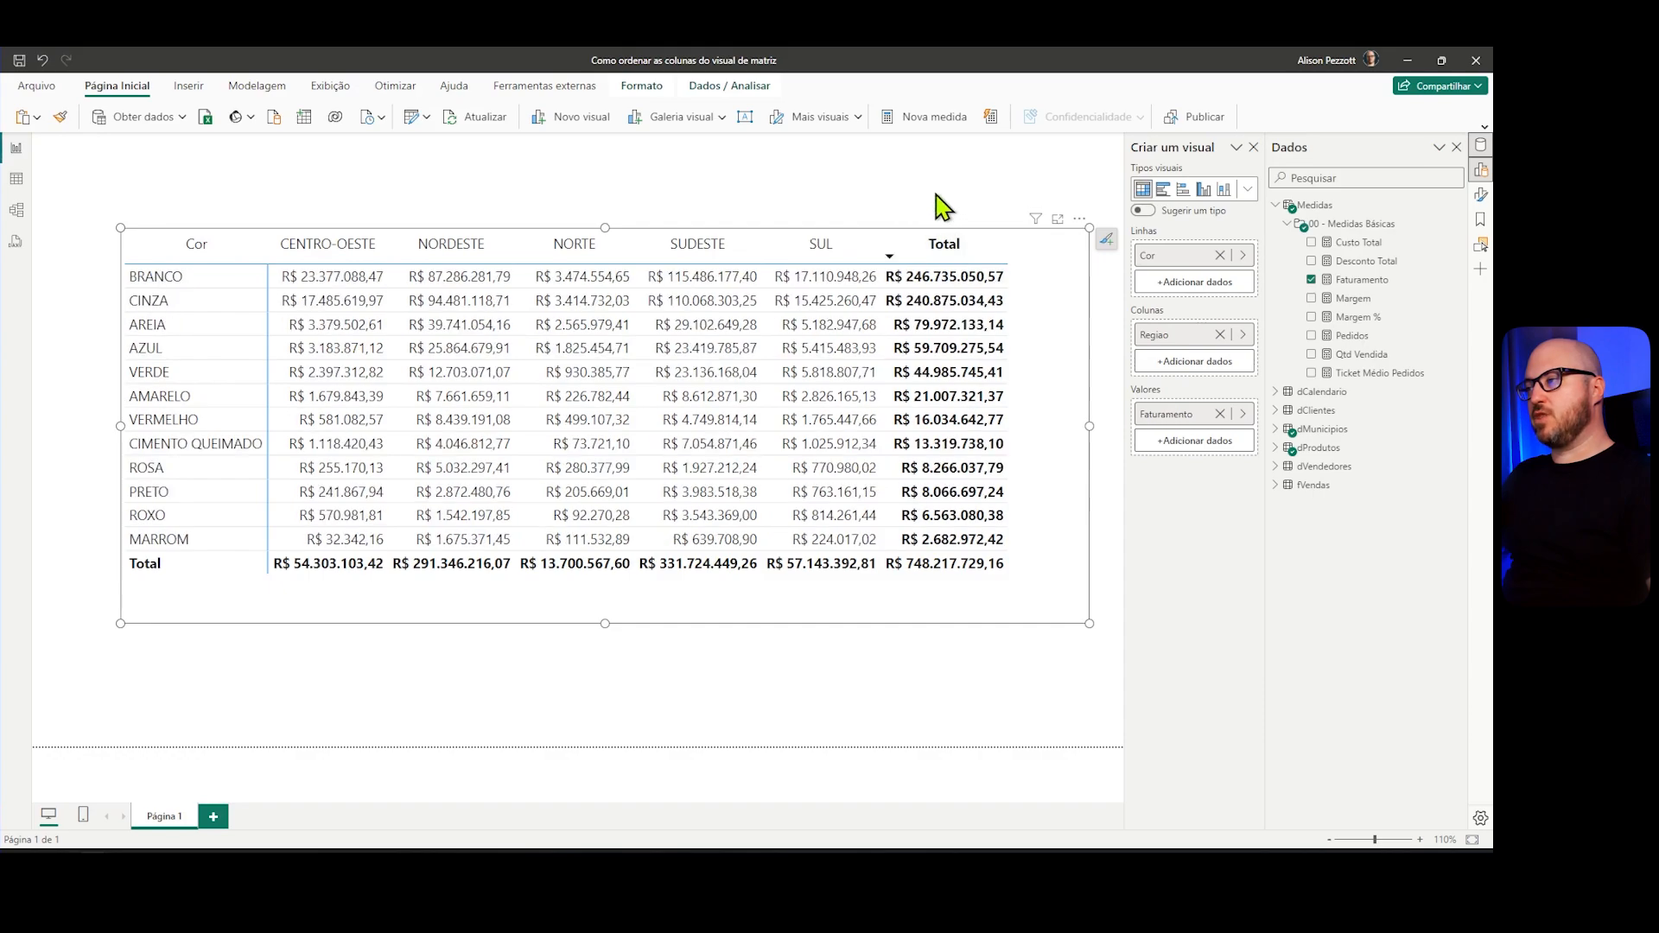
left_click(941, 209)
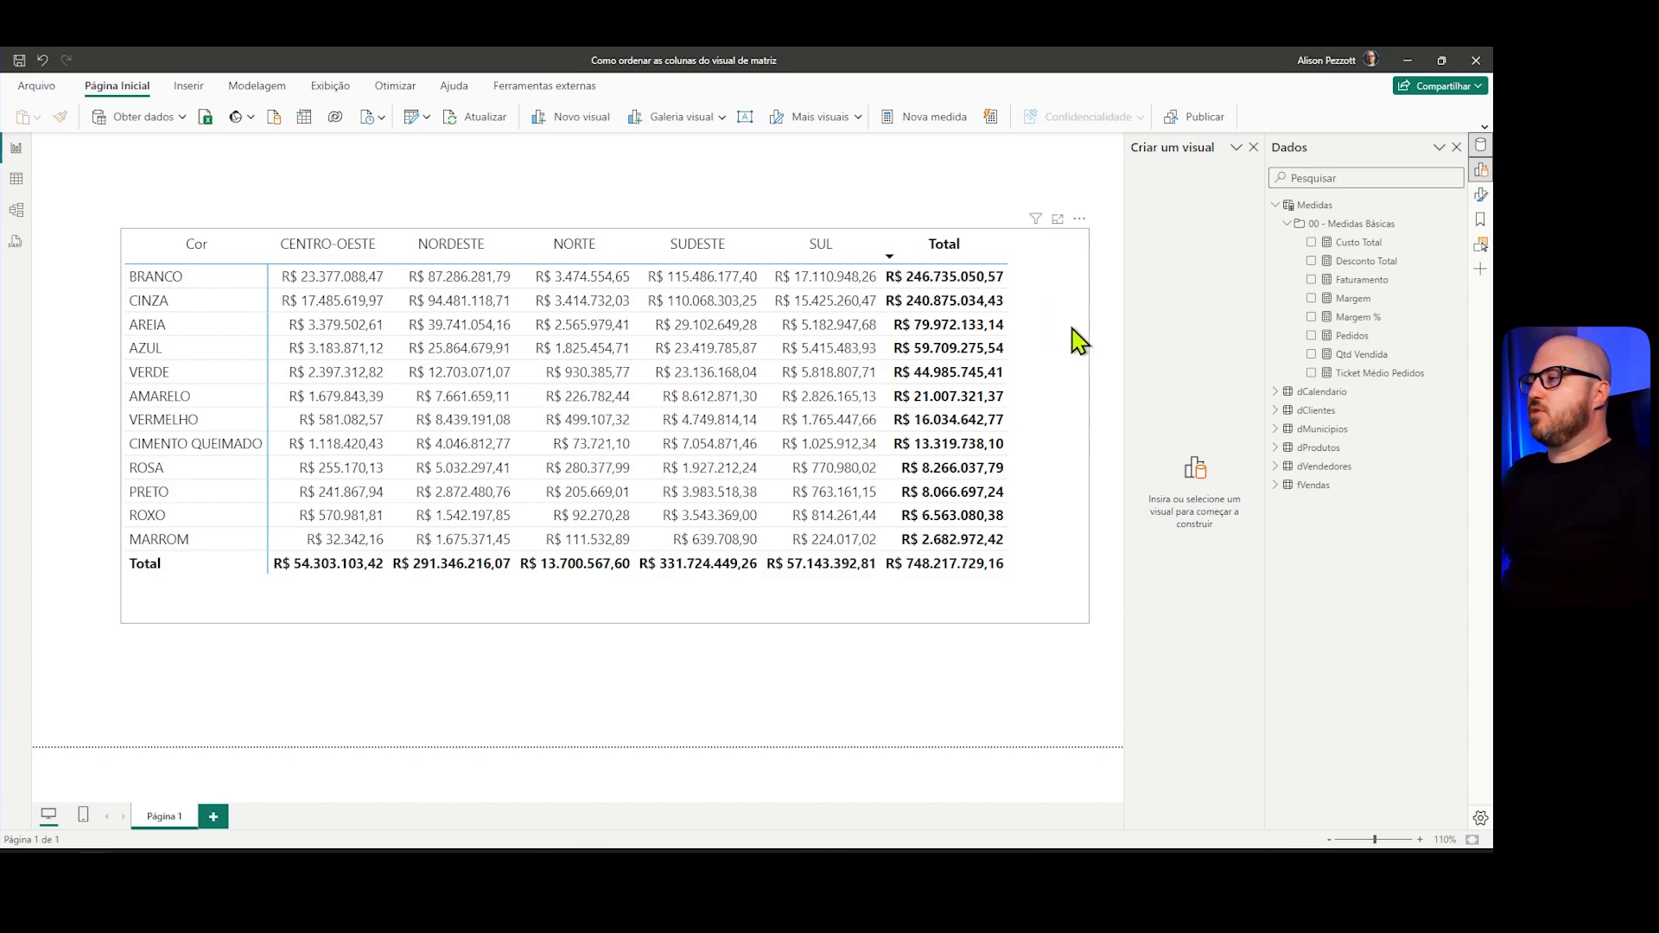
Step: Narrow the matrix slightly to remove empty space beside the Total column, and open its formatting options
left_click(1087, 423)
left_click_drag(1086, 419, 1048, 430)
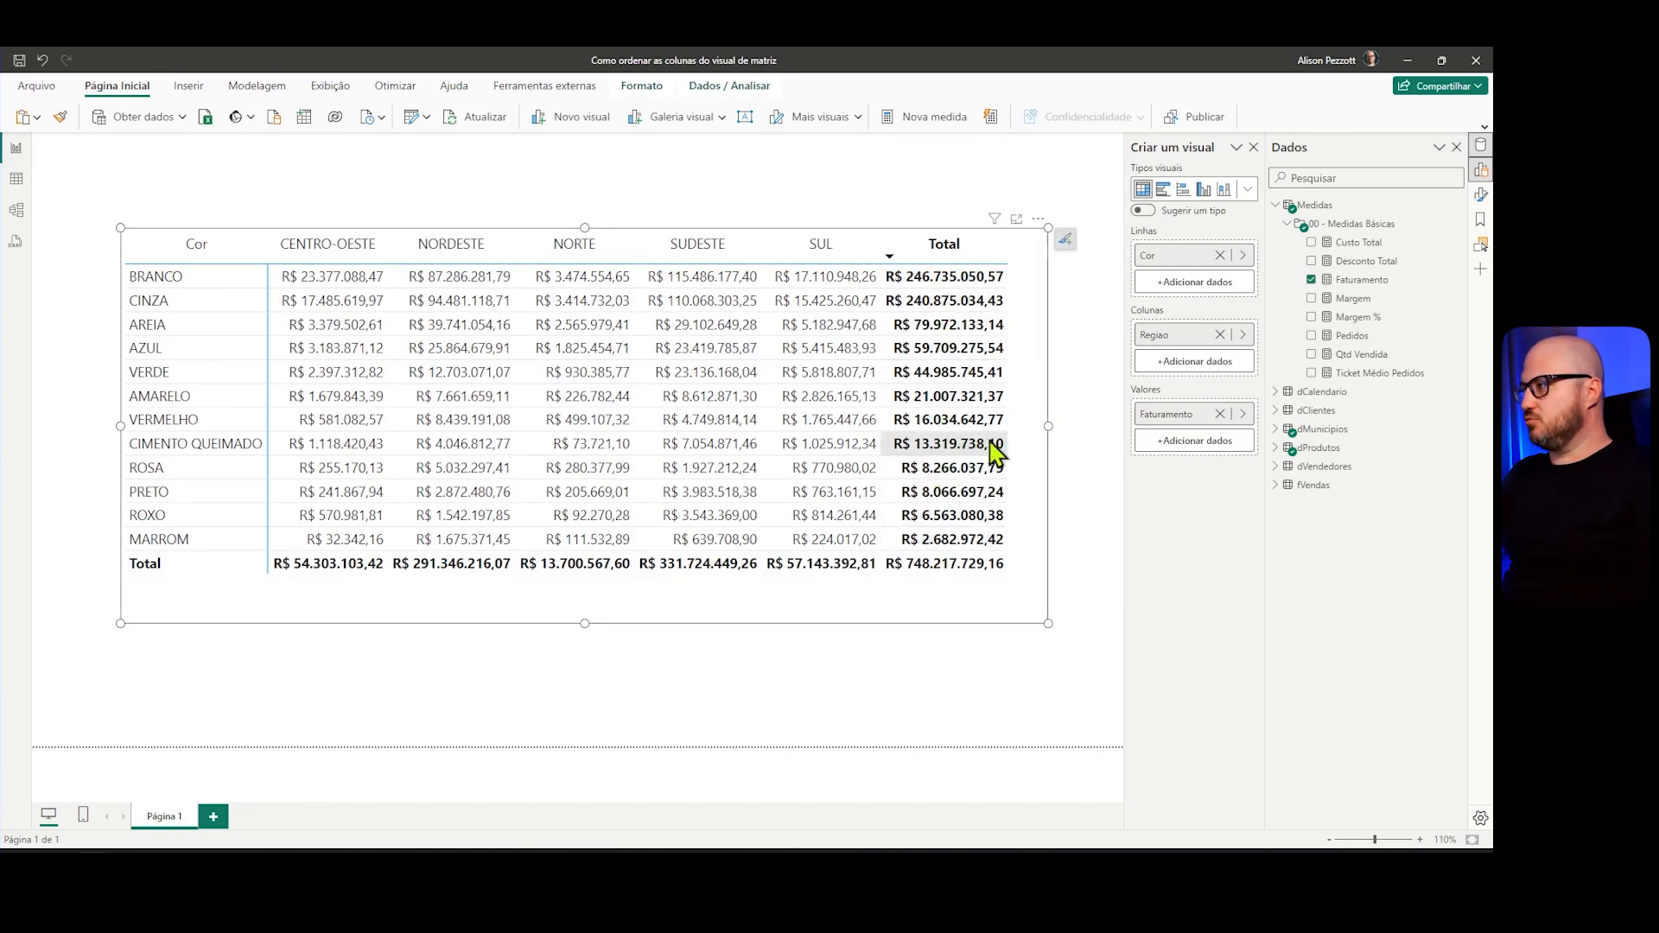
left_click(1481, 195)
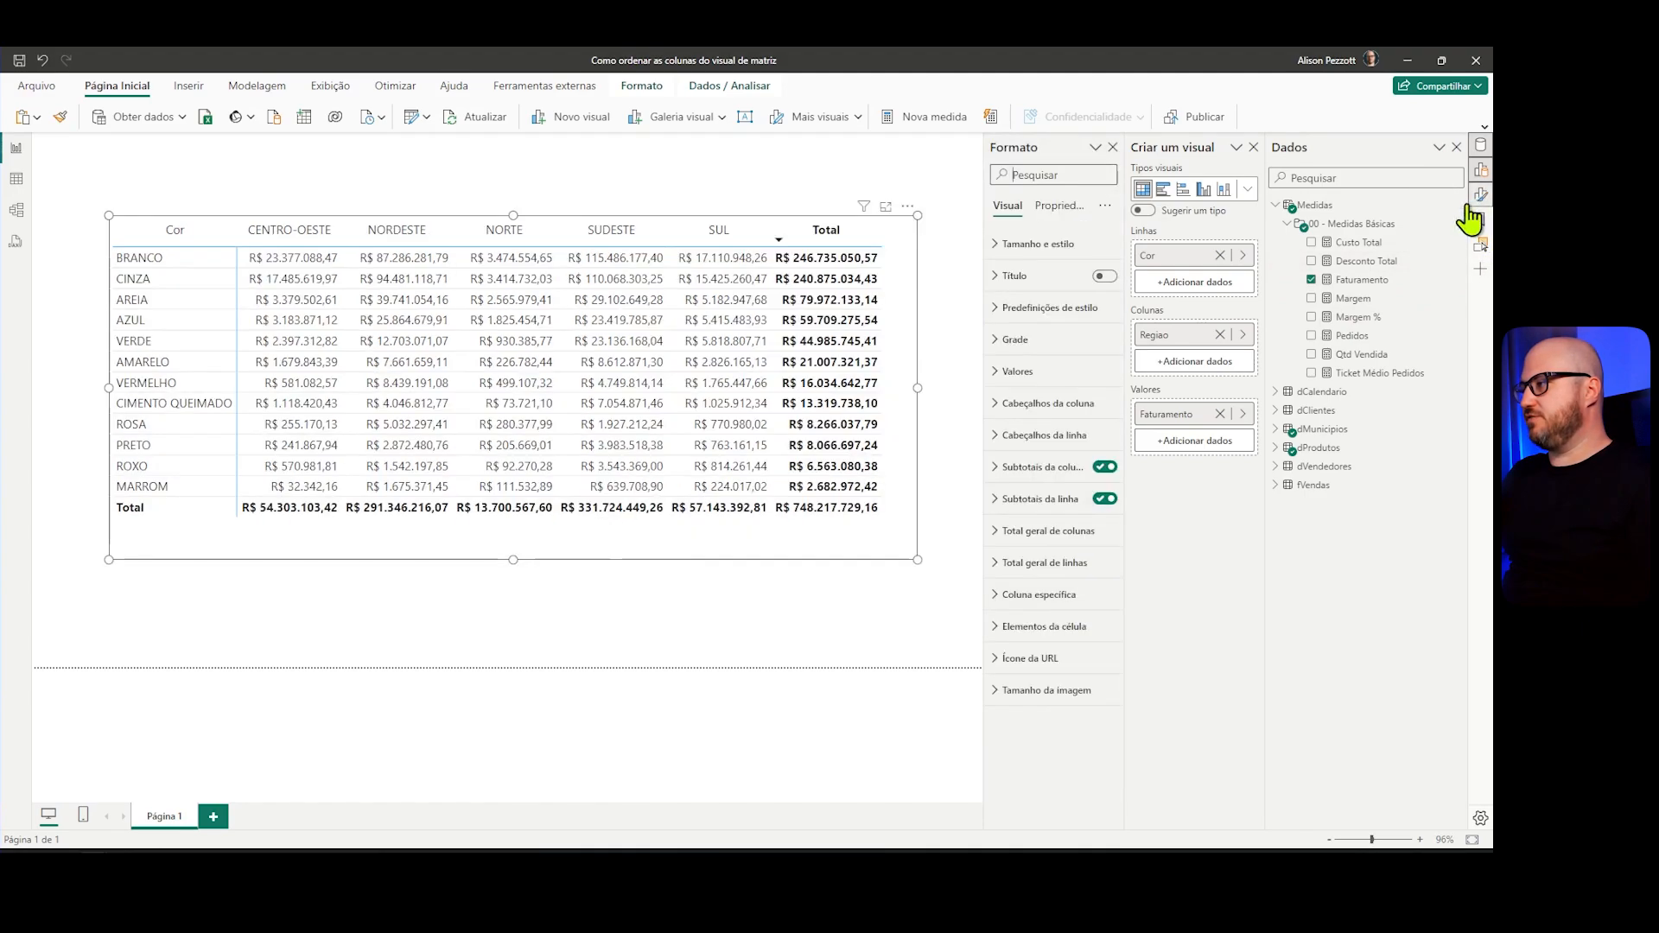
Step: Turn the matrix's column subtotals off and back on
left_click(1105, 468)
left_click(1106, 469)
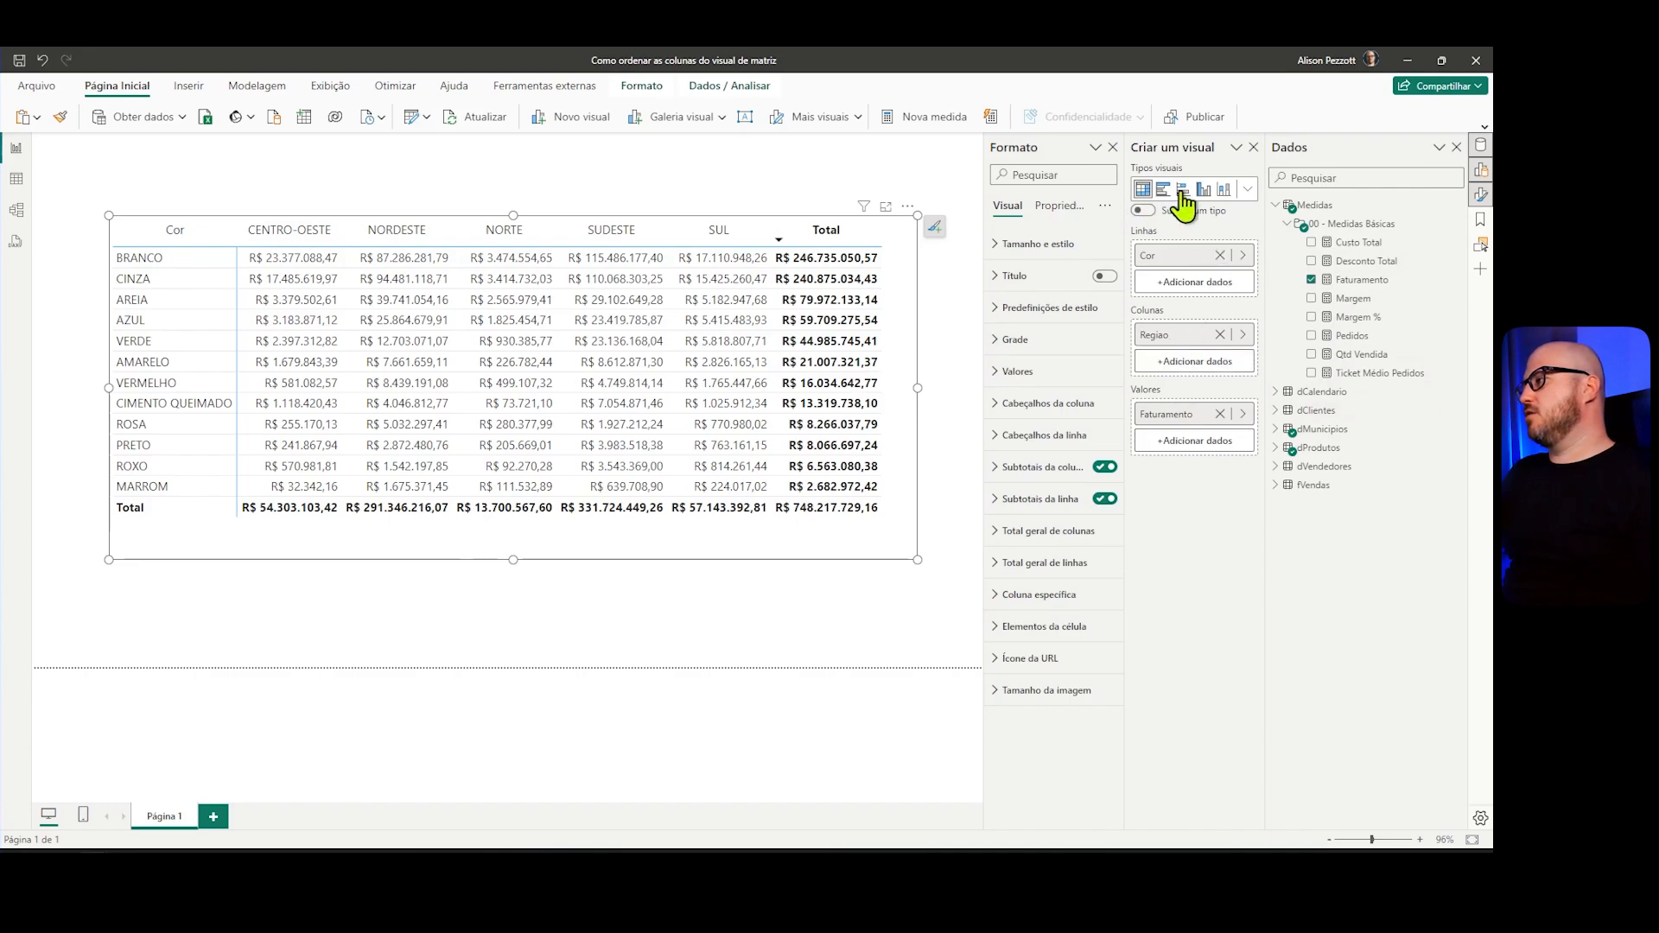
Step: Start a new calculated table named aEixo and declare a variable named _Regioes in its formula
left_click(270, 87)
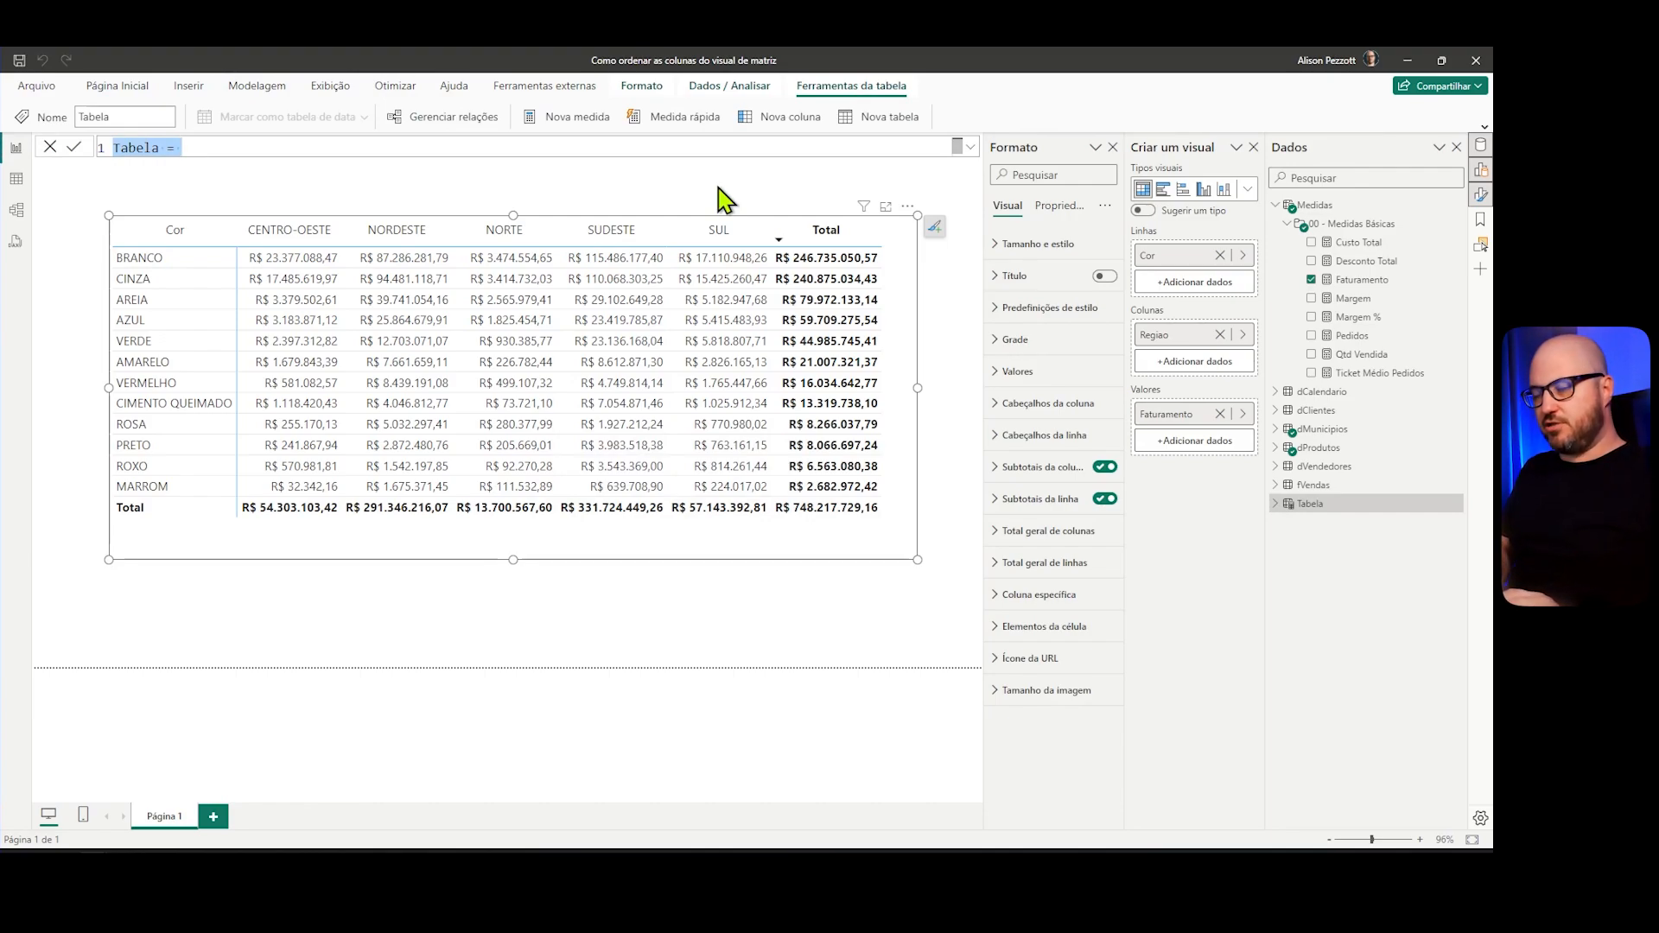
type("a")
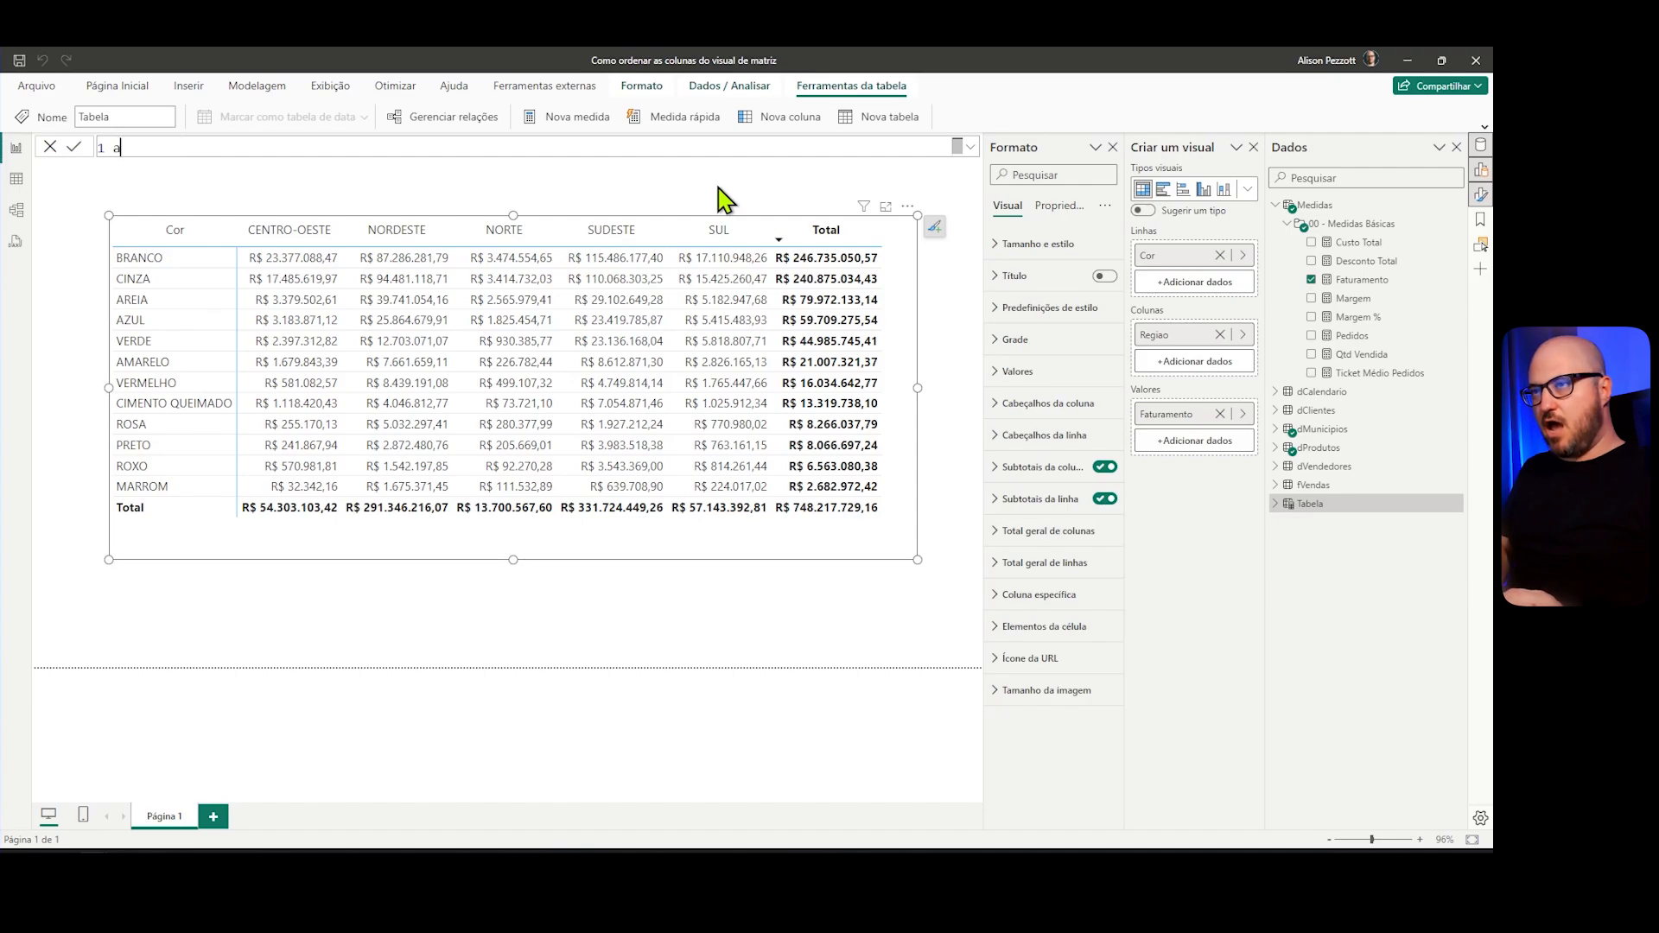
type("Eixo =")
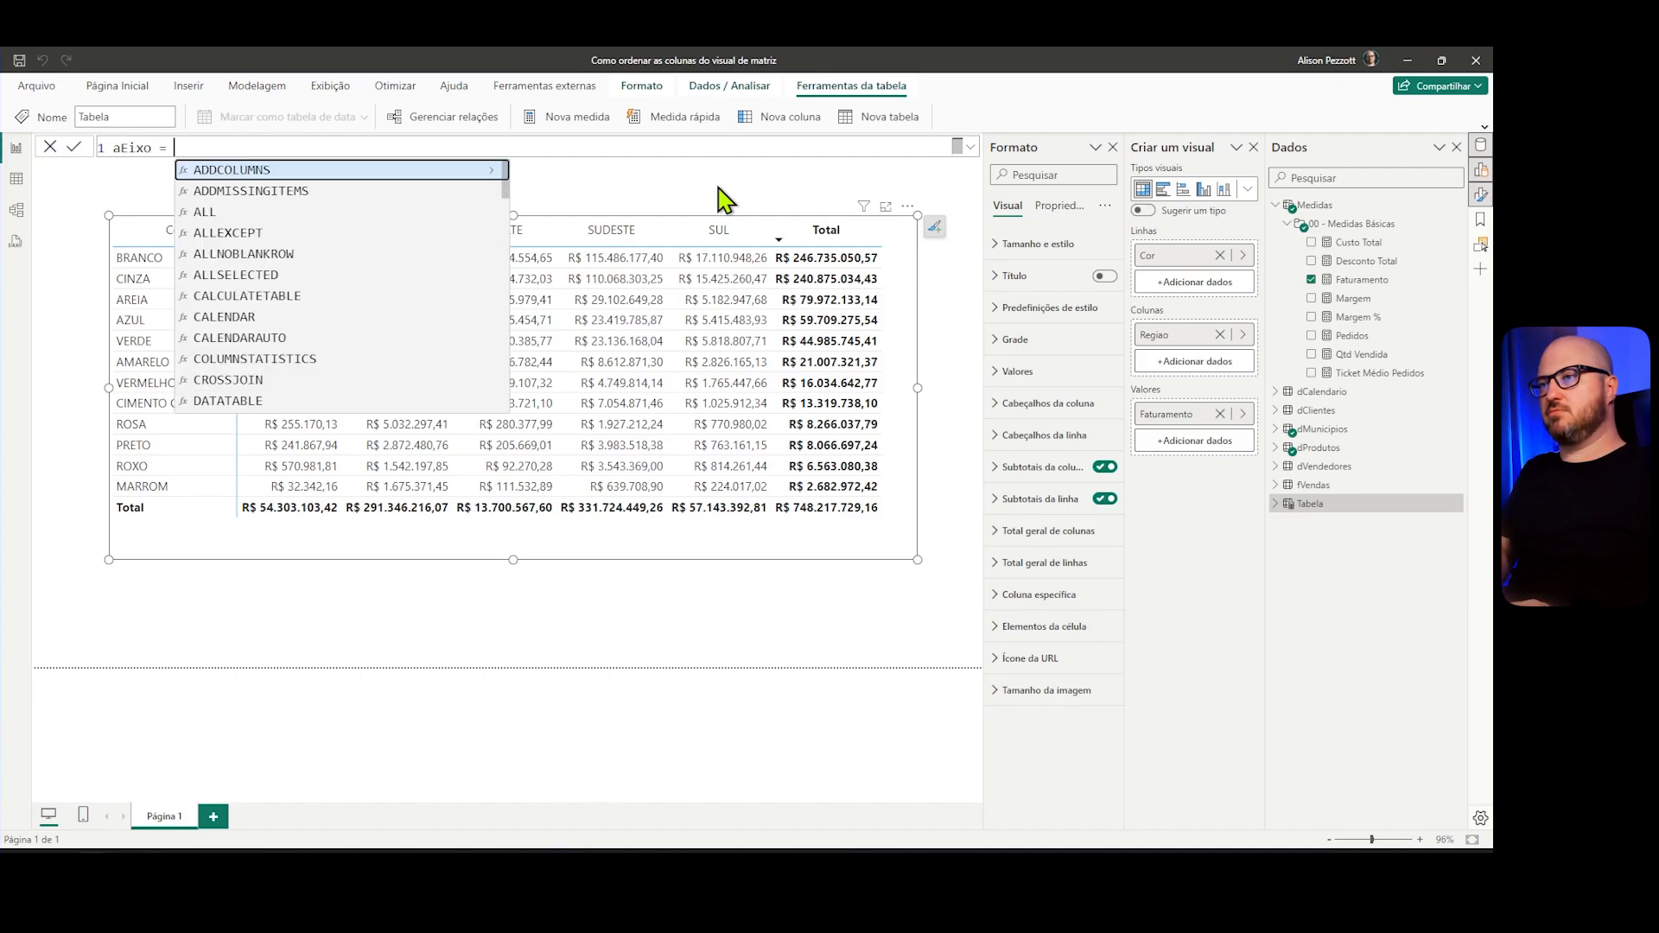
key("Return")
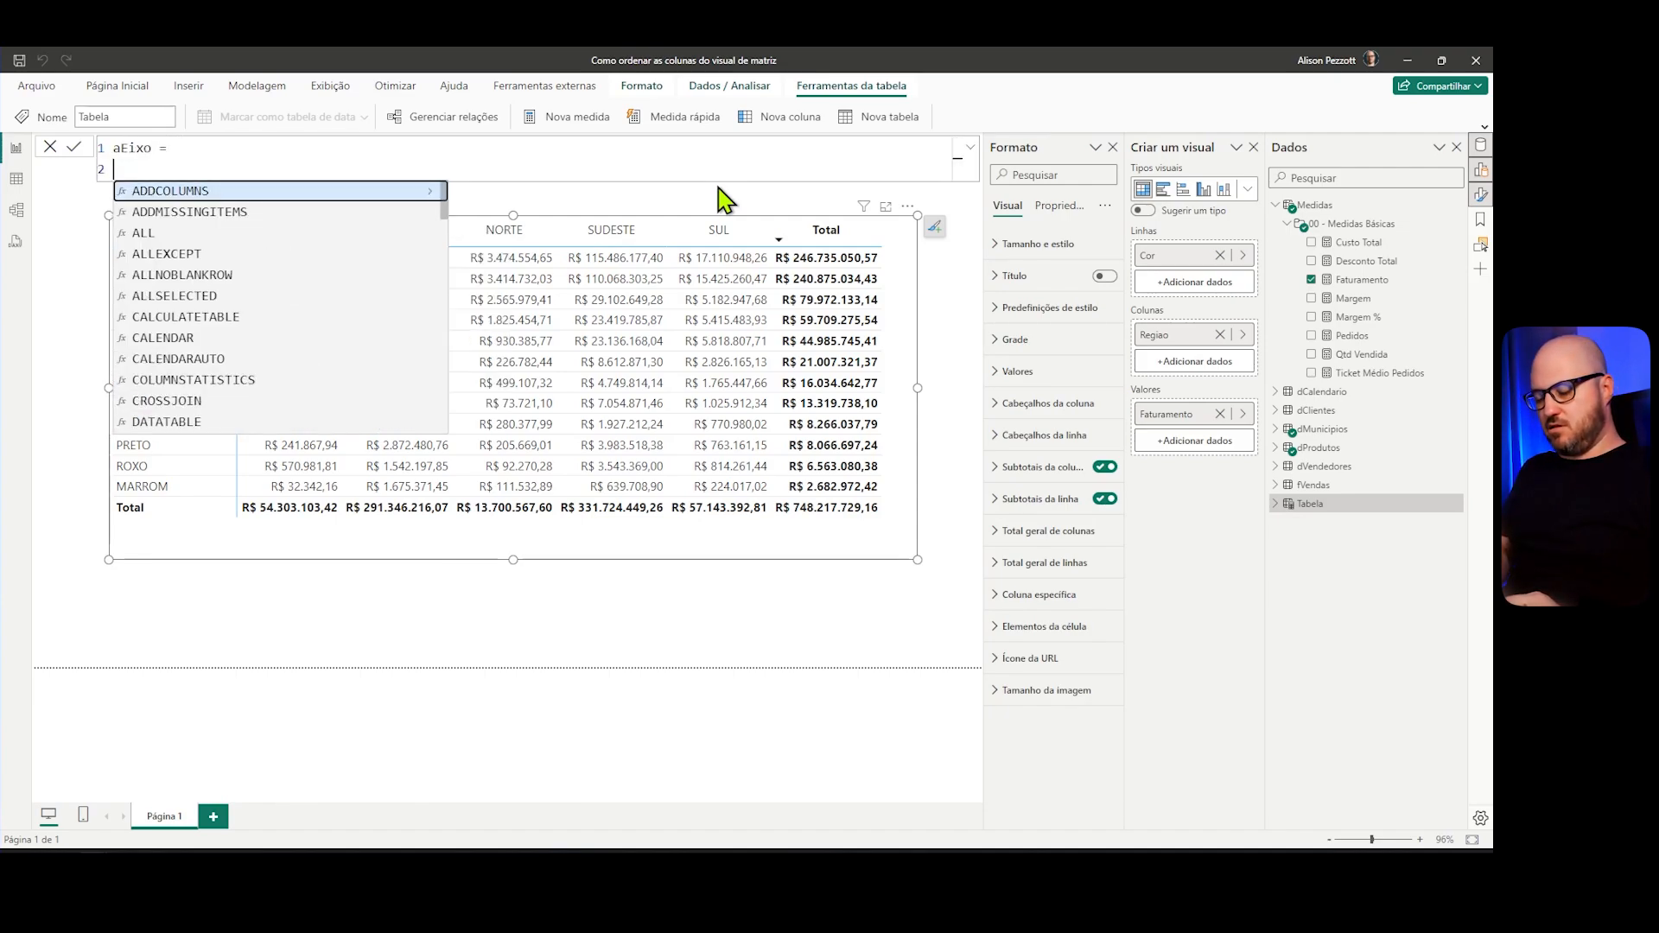
type("VAR ")
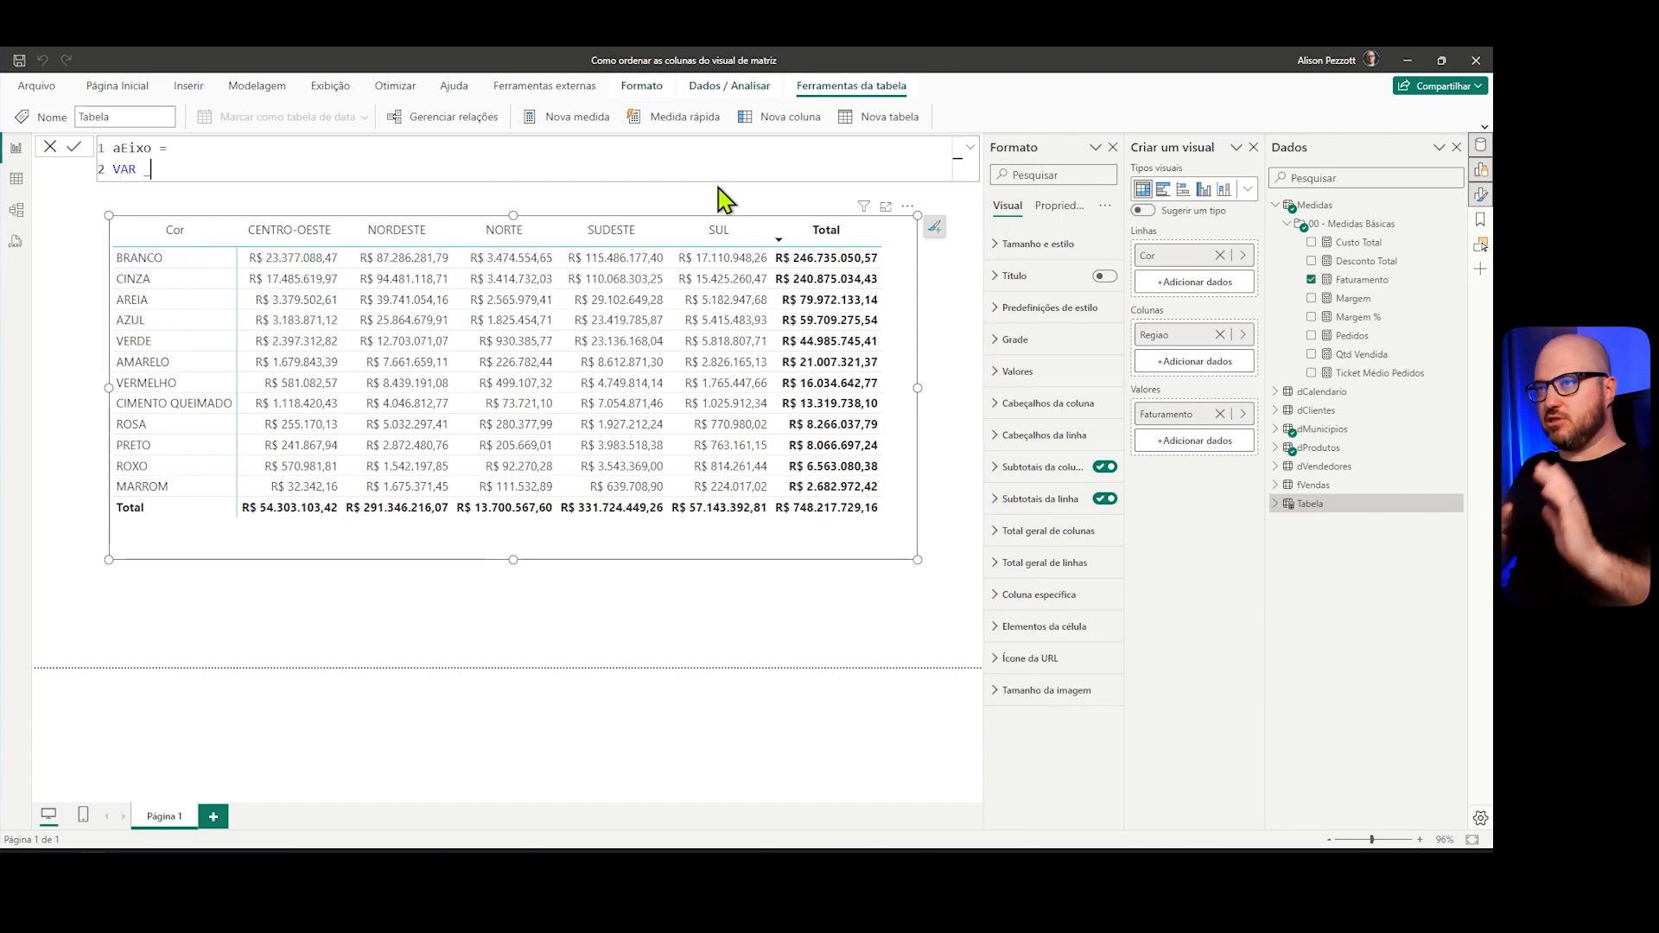
type("_Regios")
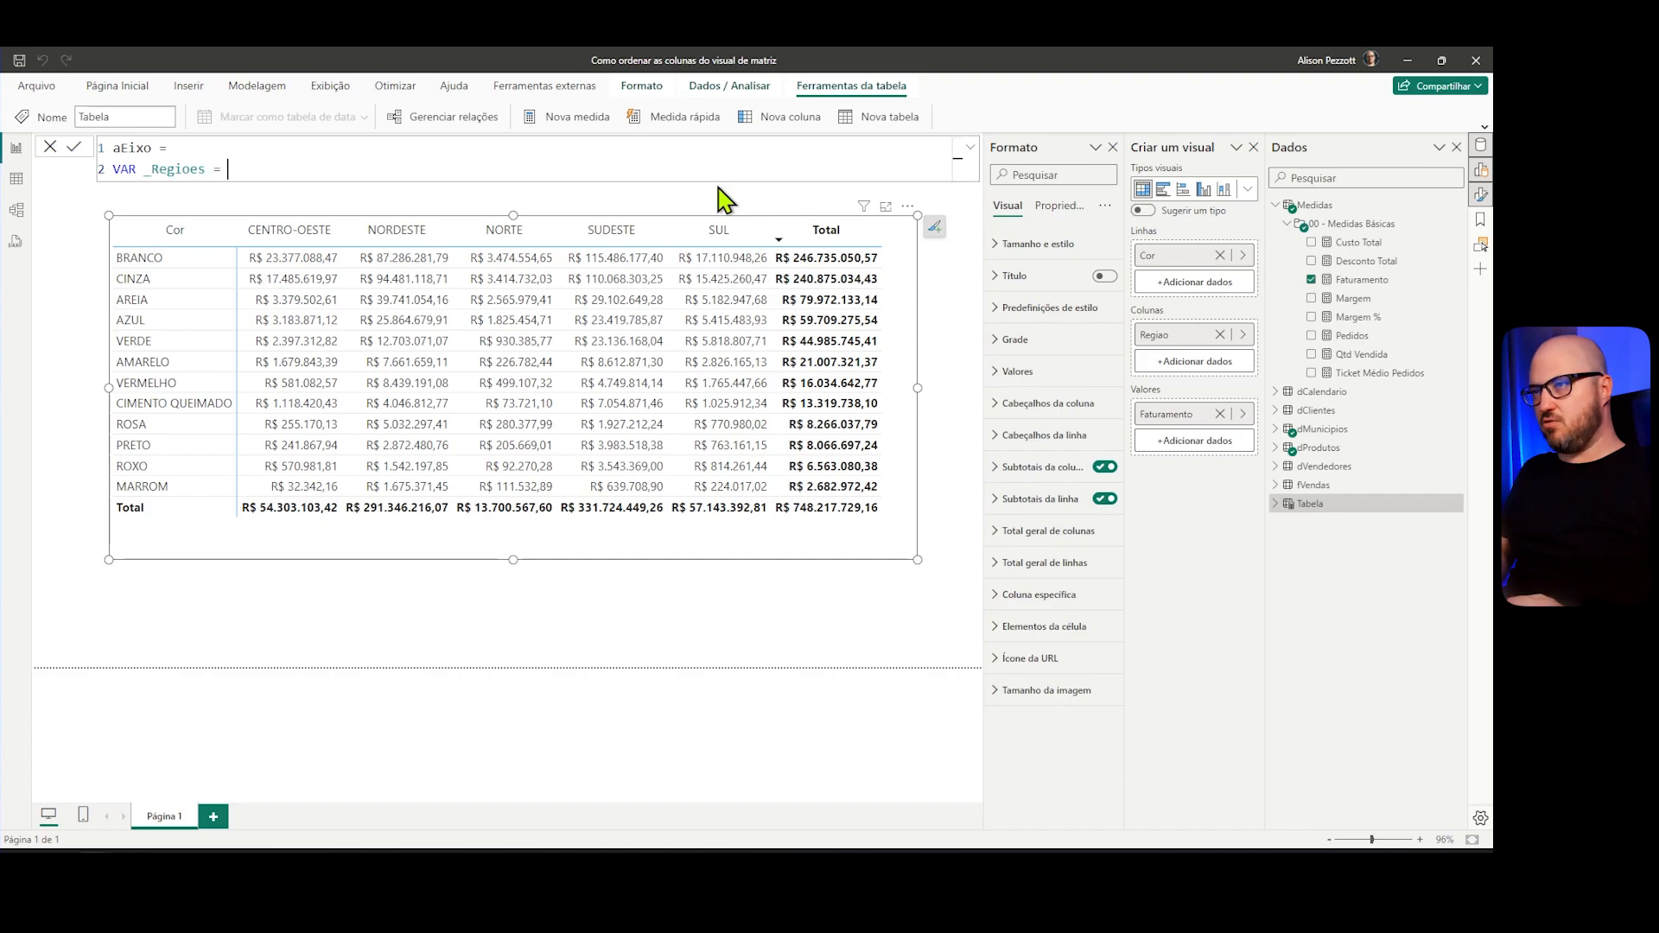
type(" =")
Step: Assign a SUMMARIZE function over the dMunicipios table to the _Regioes variable
key("shift+Return")
type("SUM")
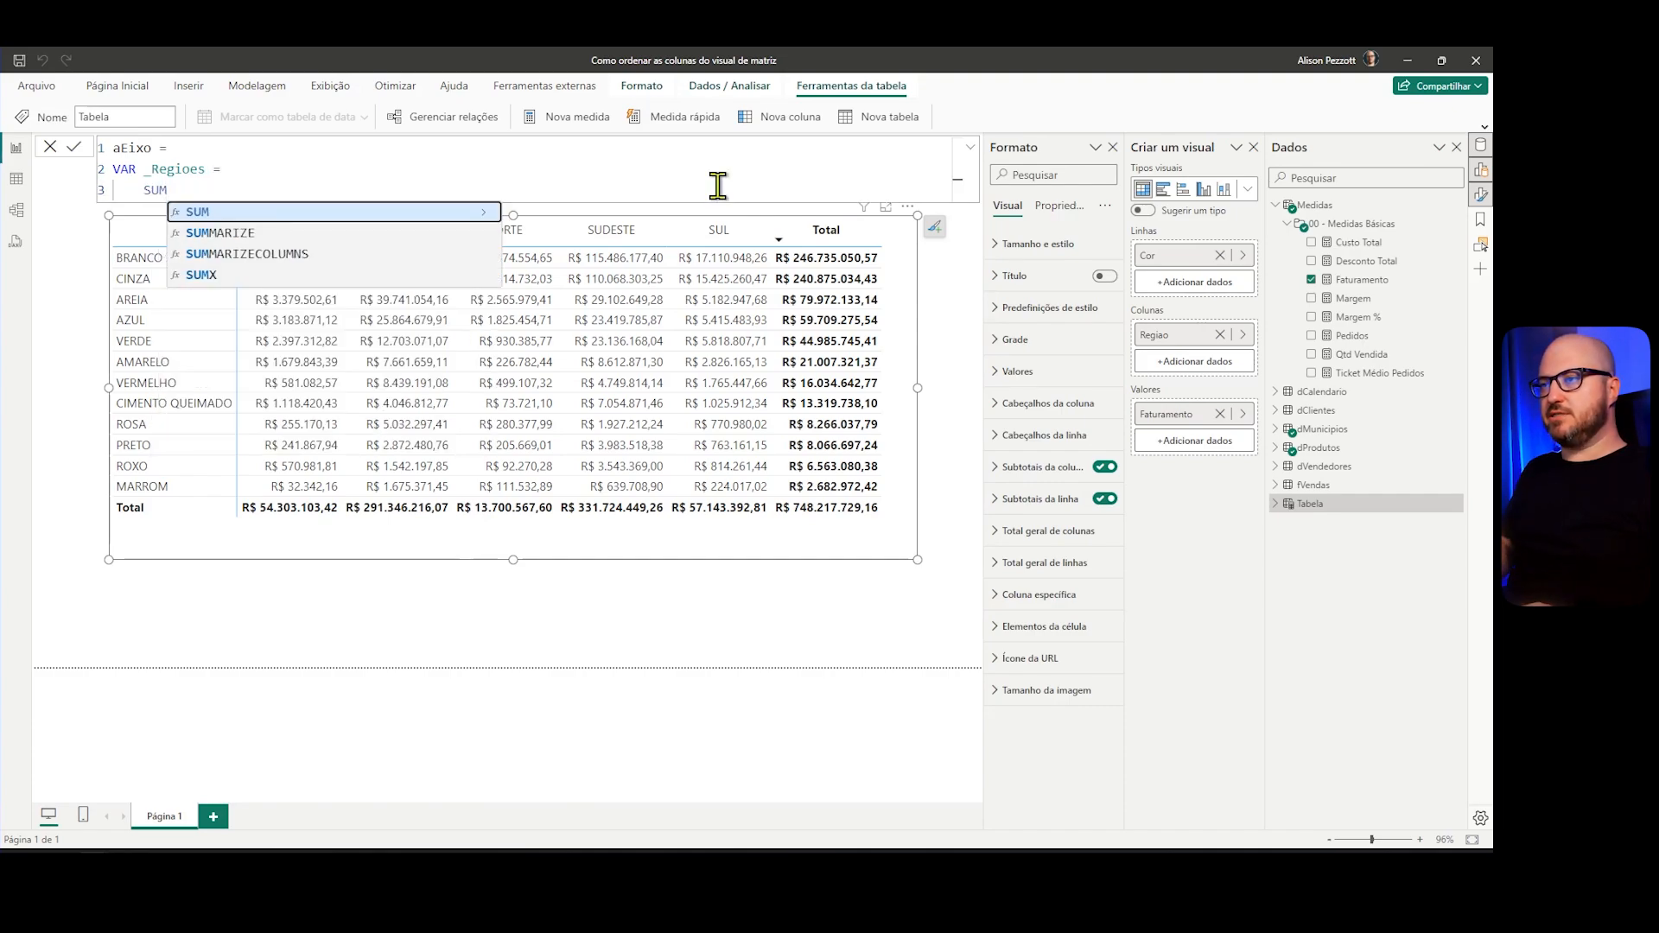
key("Down")
key("Tab")
type("(")
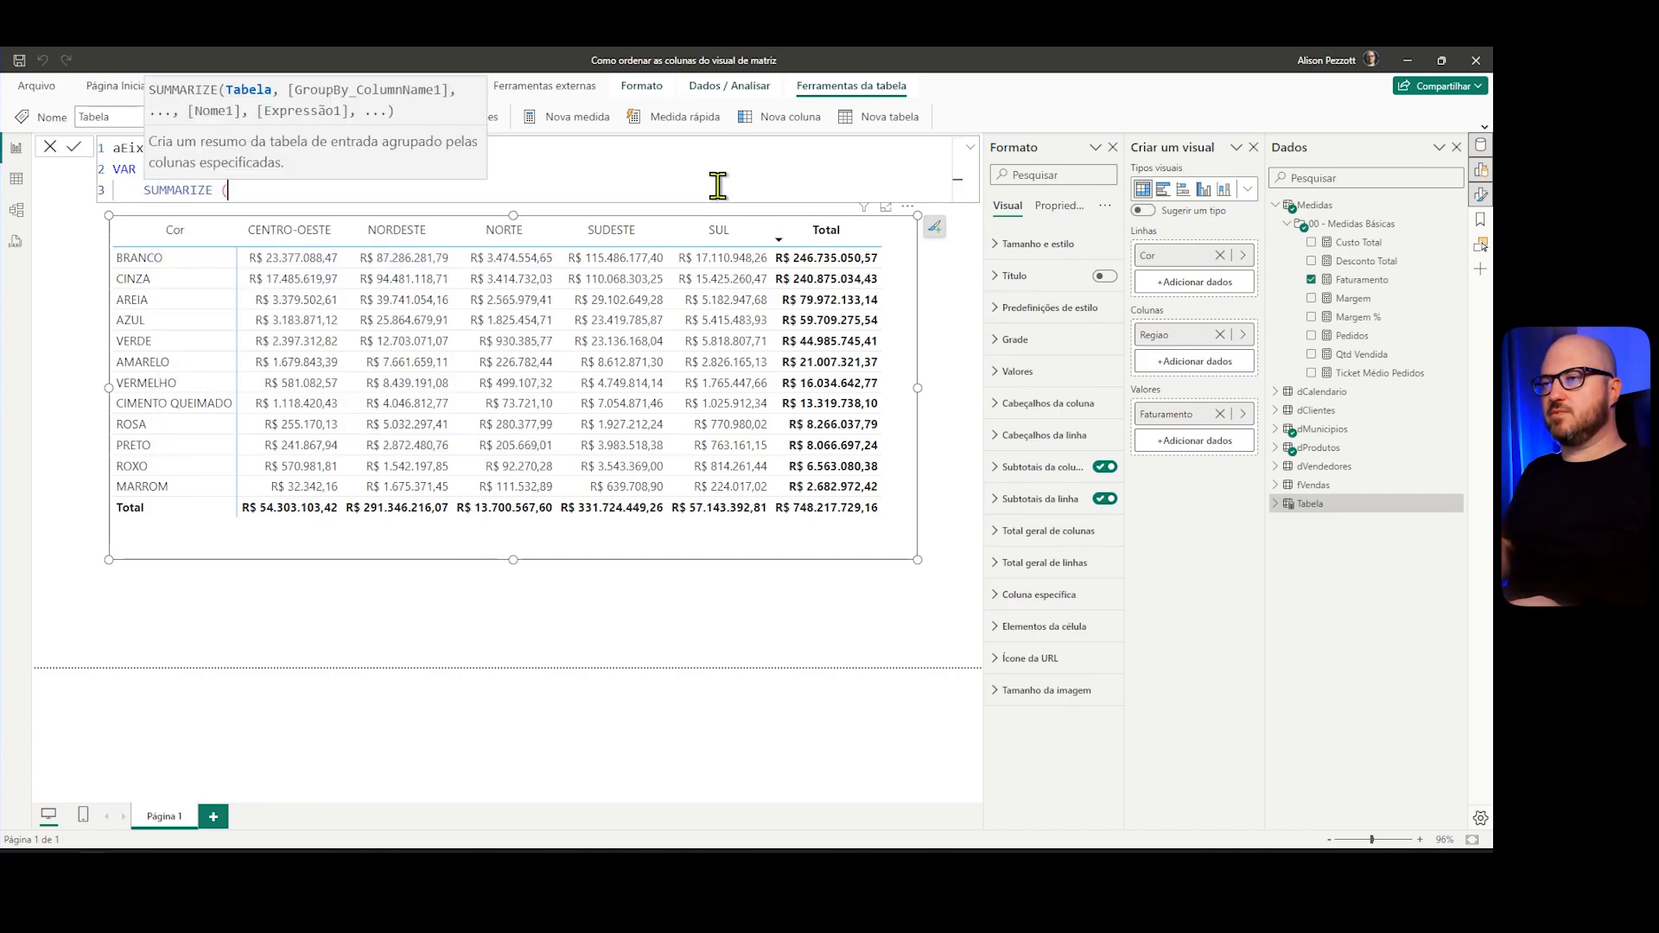
key("shift+Return")
type("dMunicipios")
key("Down")
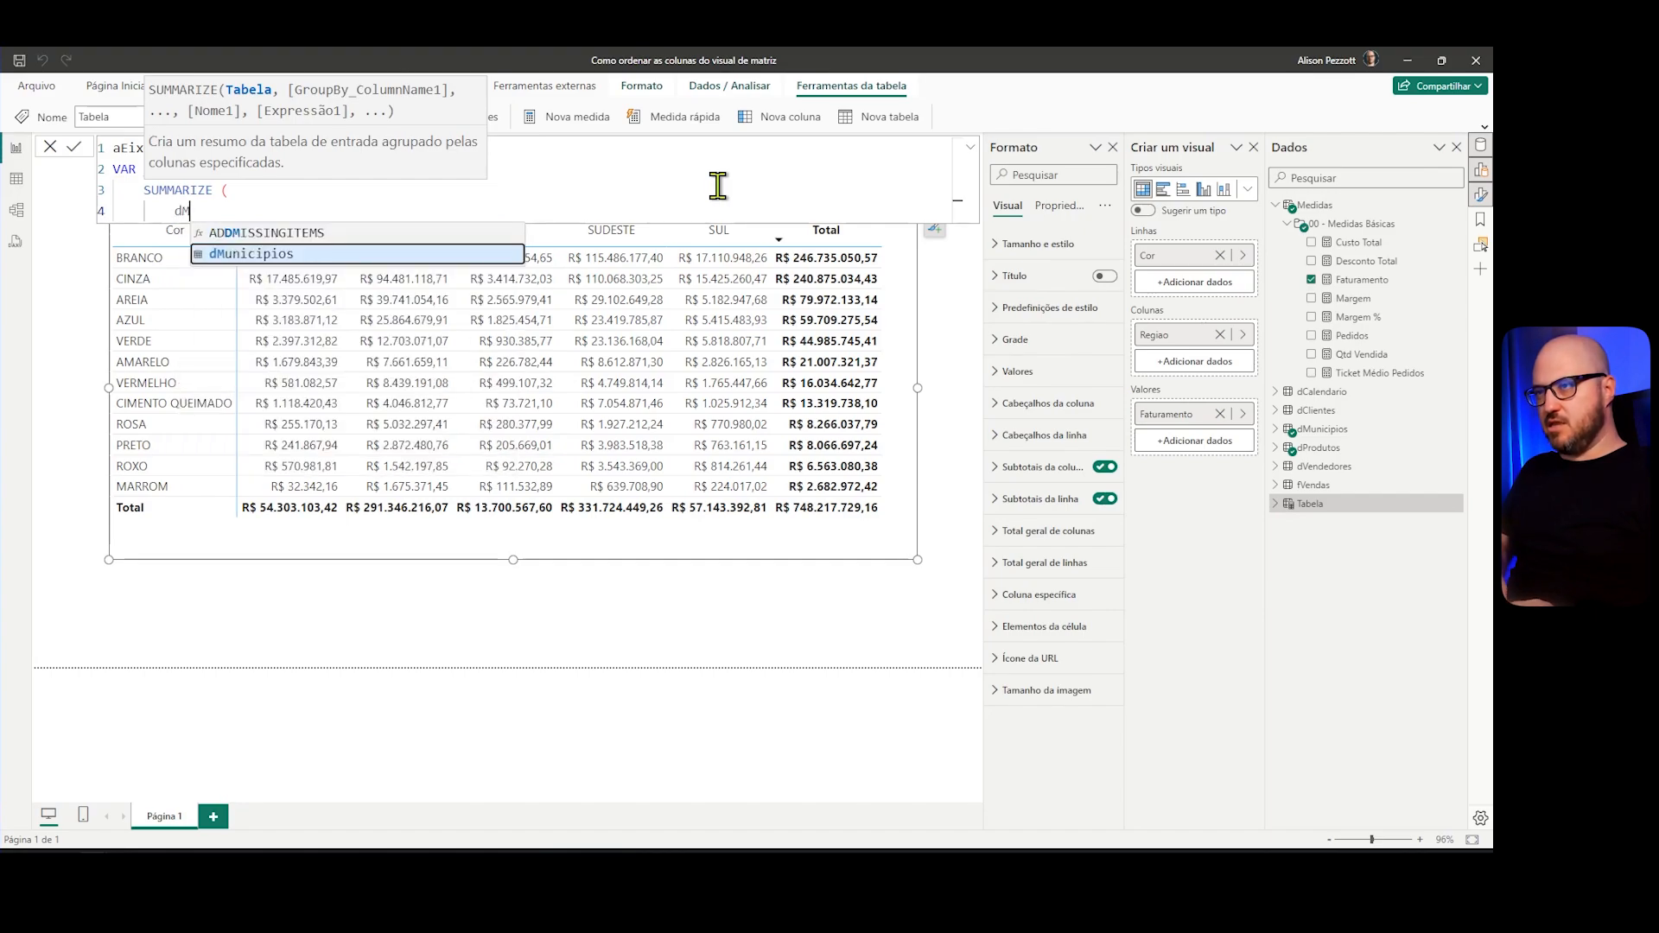
key("Tab")
type(",")
Step: Set dMunicipios[Regiao] as the first grouping column of the SUMMARIZE function
key("shift+Return")
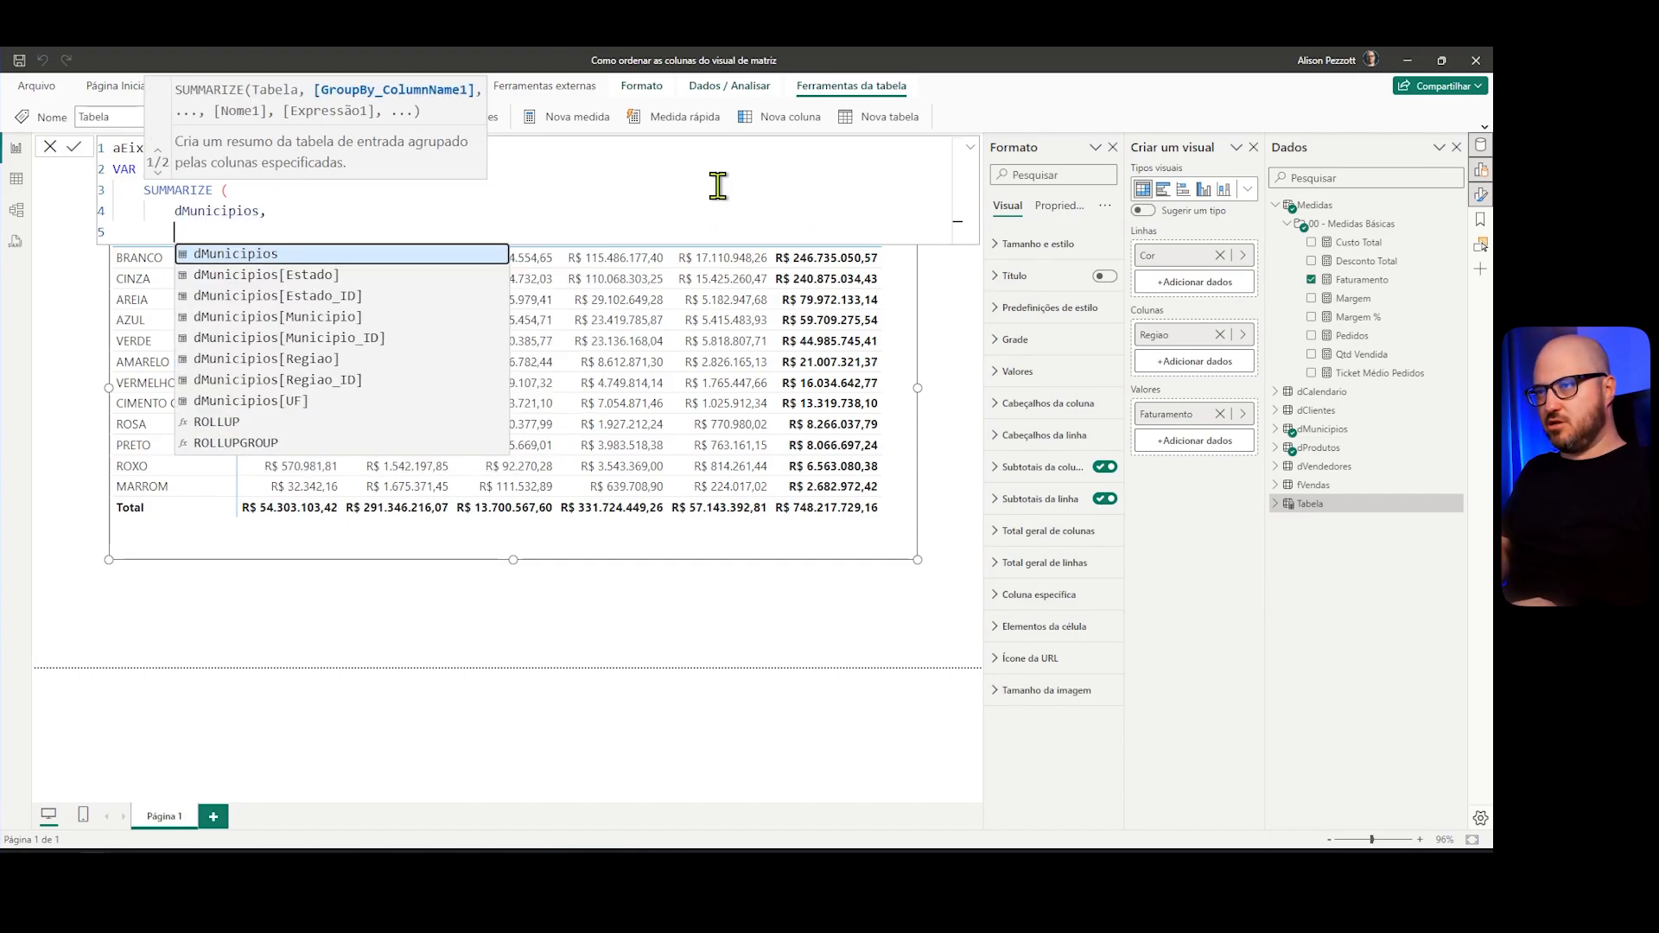
key("Down")
key("Down")
key("Down")
key("Down")
key("Down")
key("Tab")
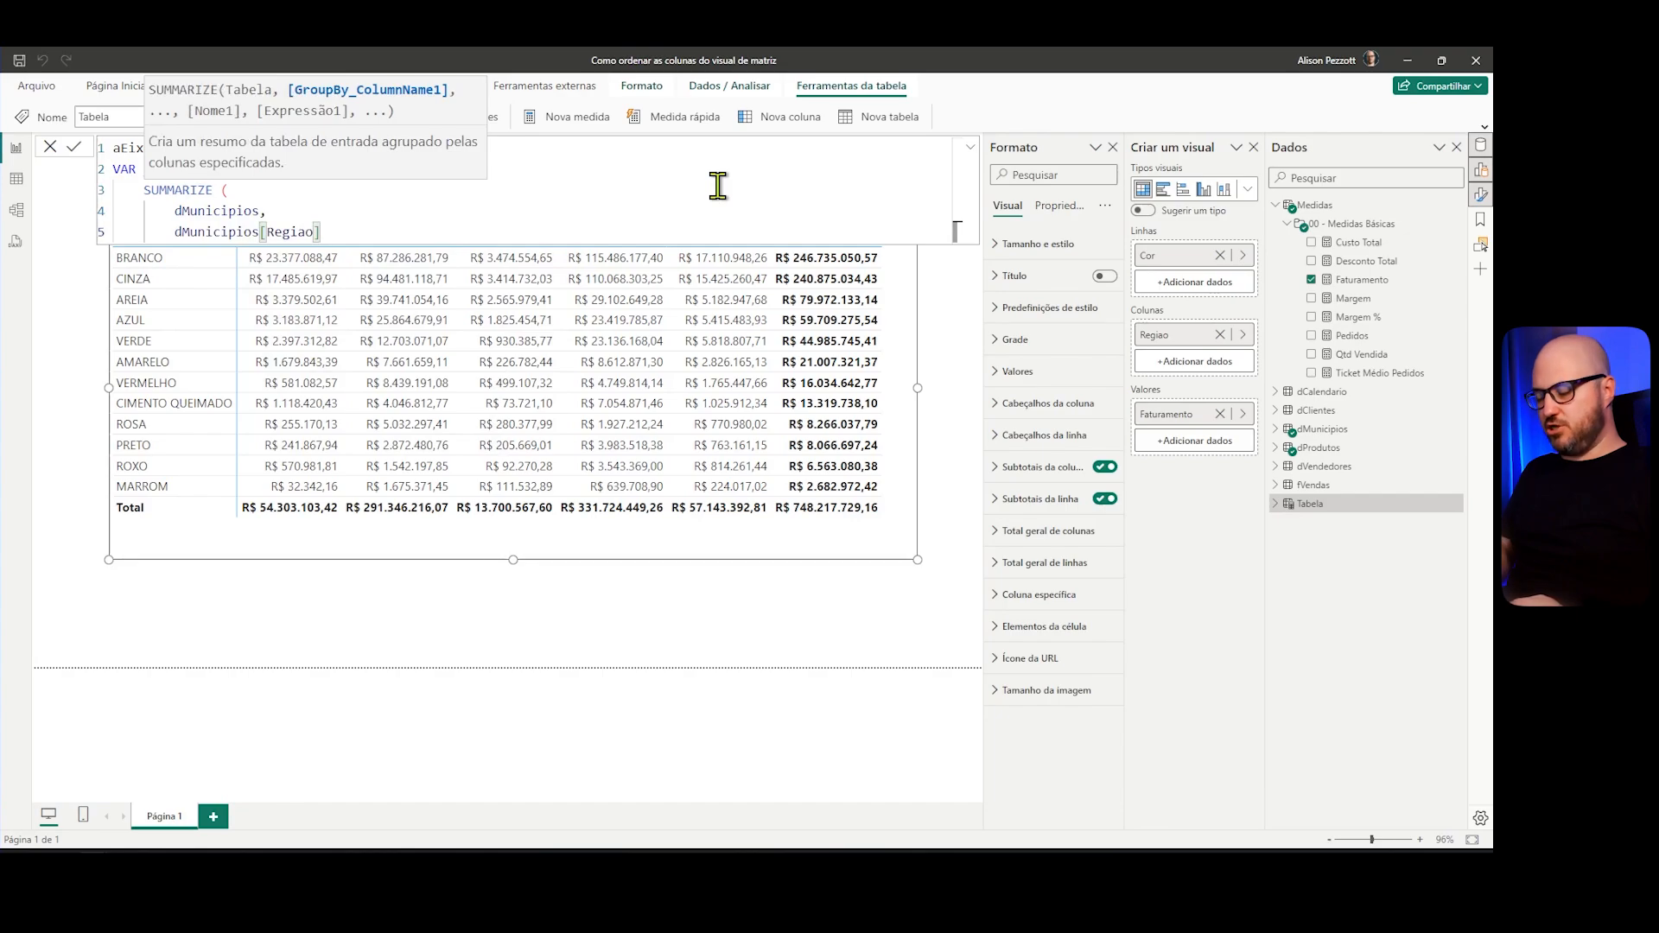
Step: Add dMunicipios[Regiao_ID] as the second grouping column and close the SUMMARIZE function
type(",")
key("shift+Return")
key("Down")
key("Down")
key("Down")
key("Down")
key("Down")
key("Down")
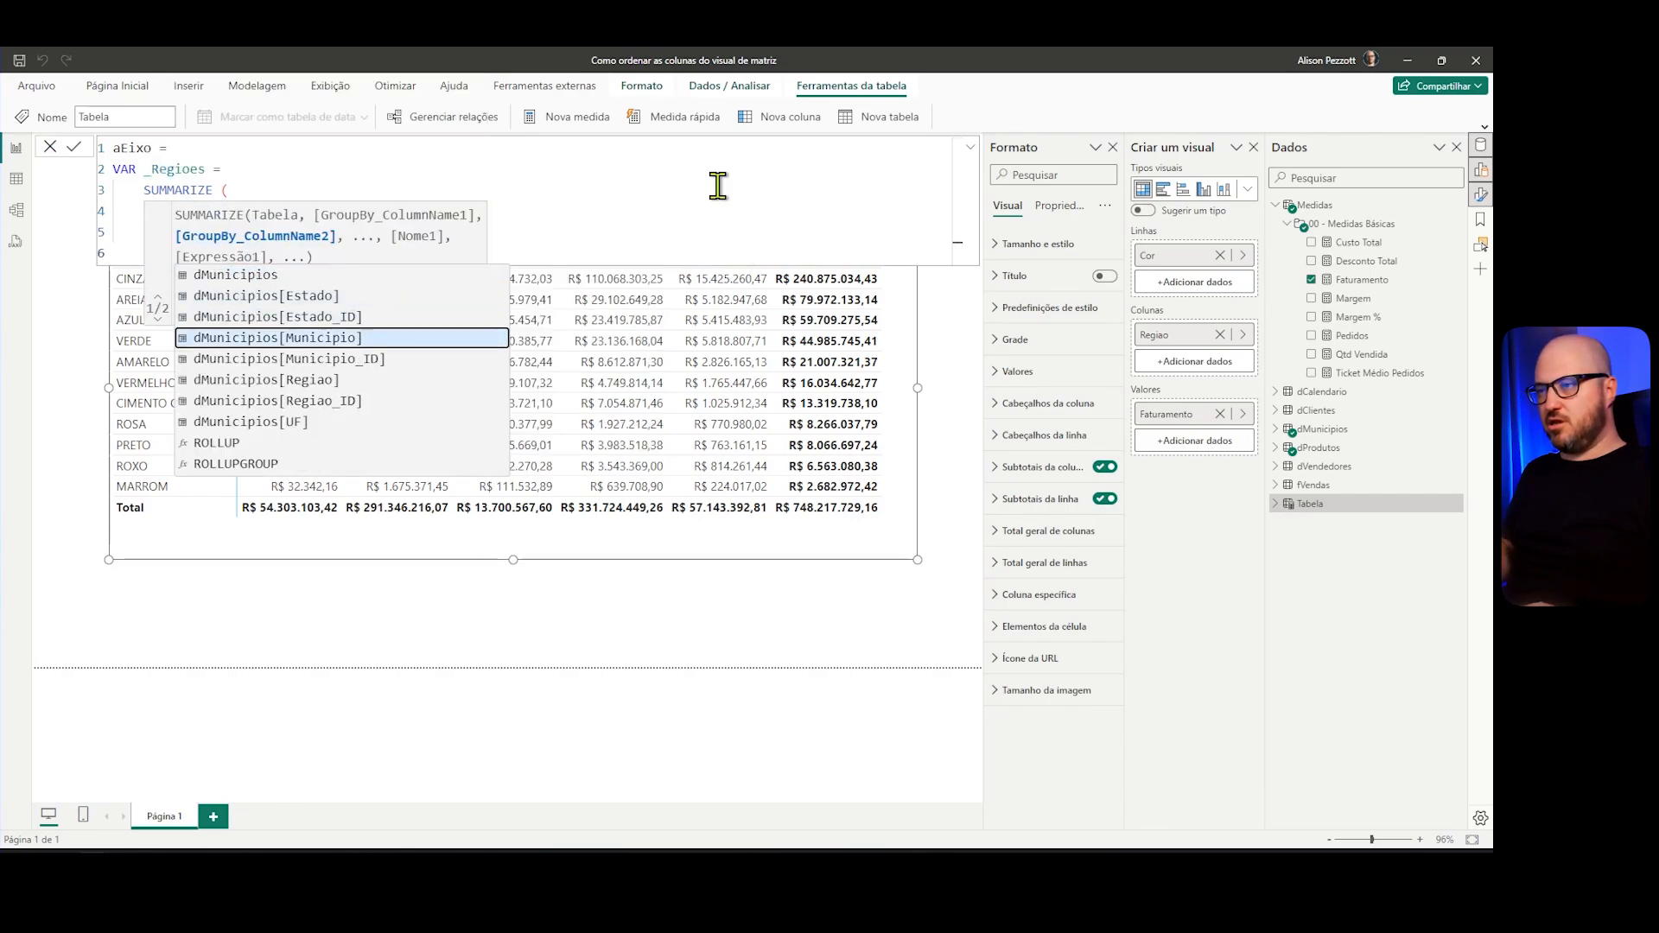
key("Tab")
key("shift+Return")
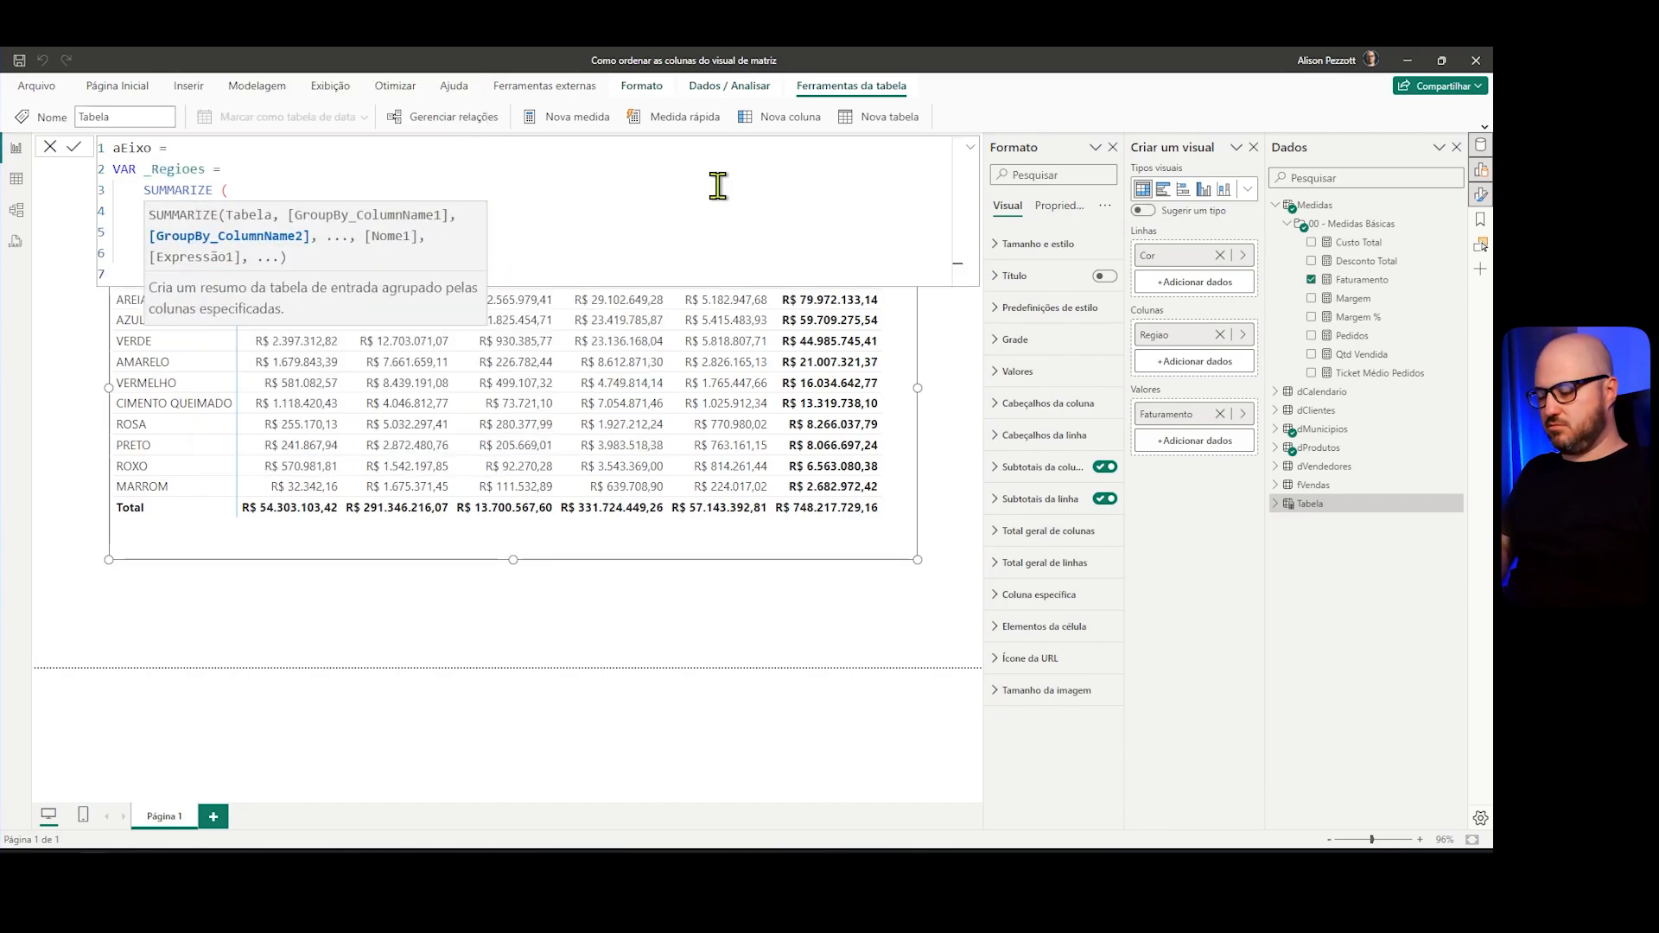
type(")")
key("shift+Return")
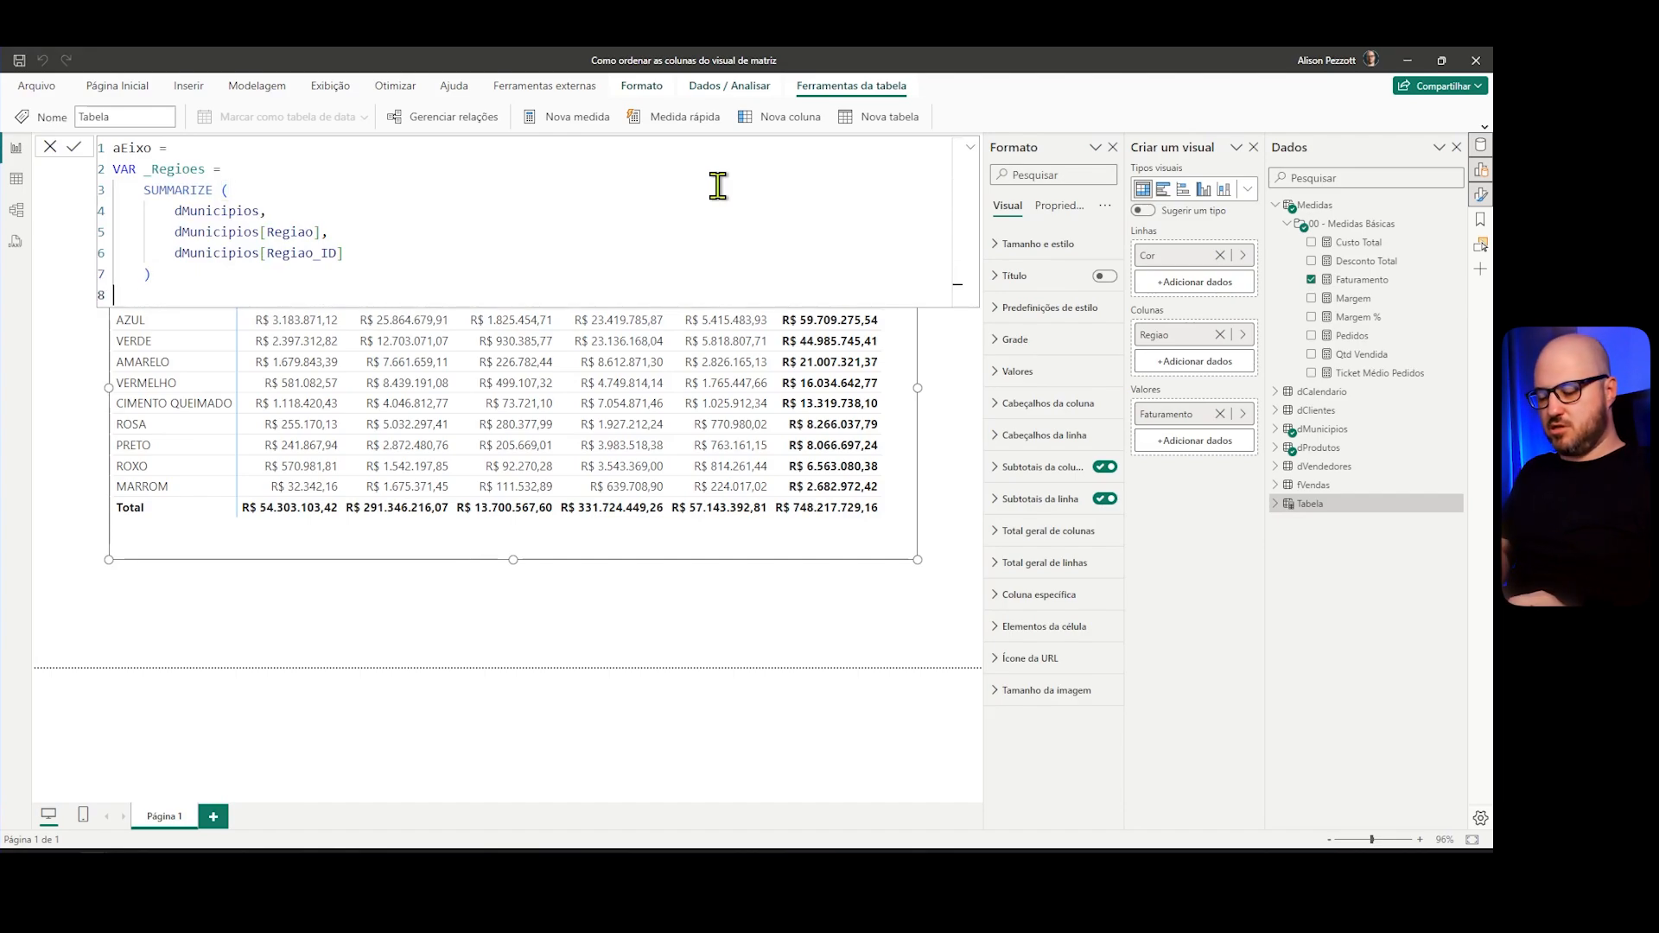
Step: Return _Regioes as the formula's result and commit the aEixo table
type("RETURN")
key("Tab")
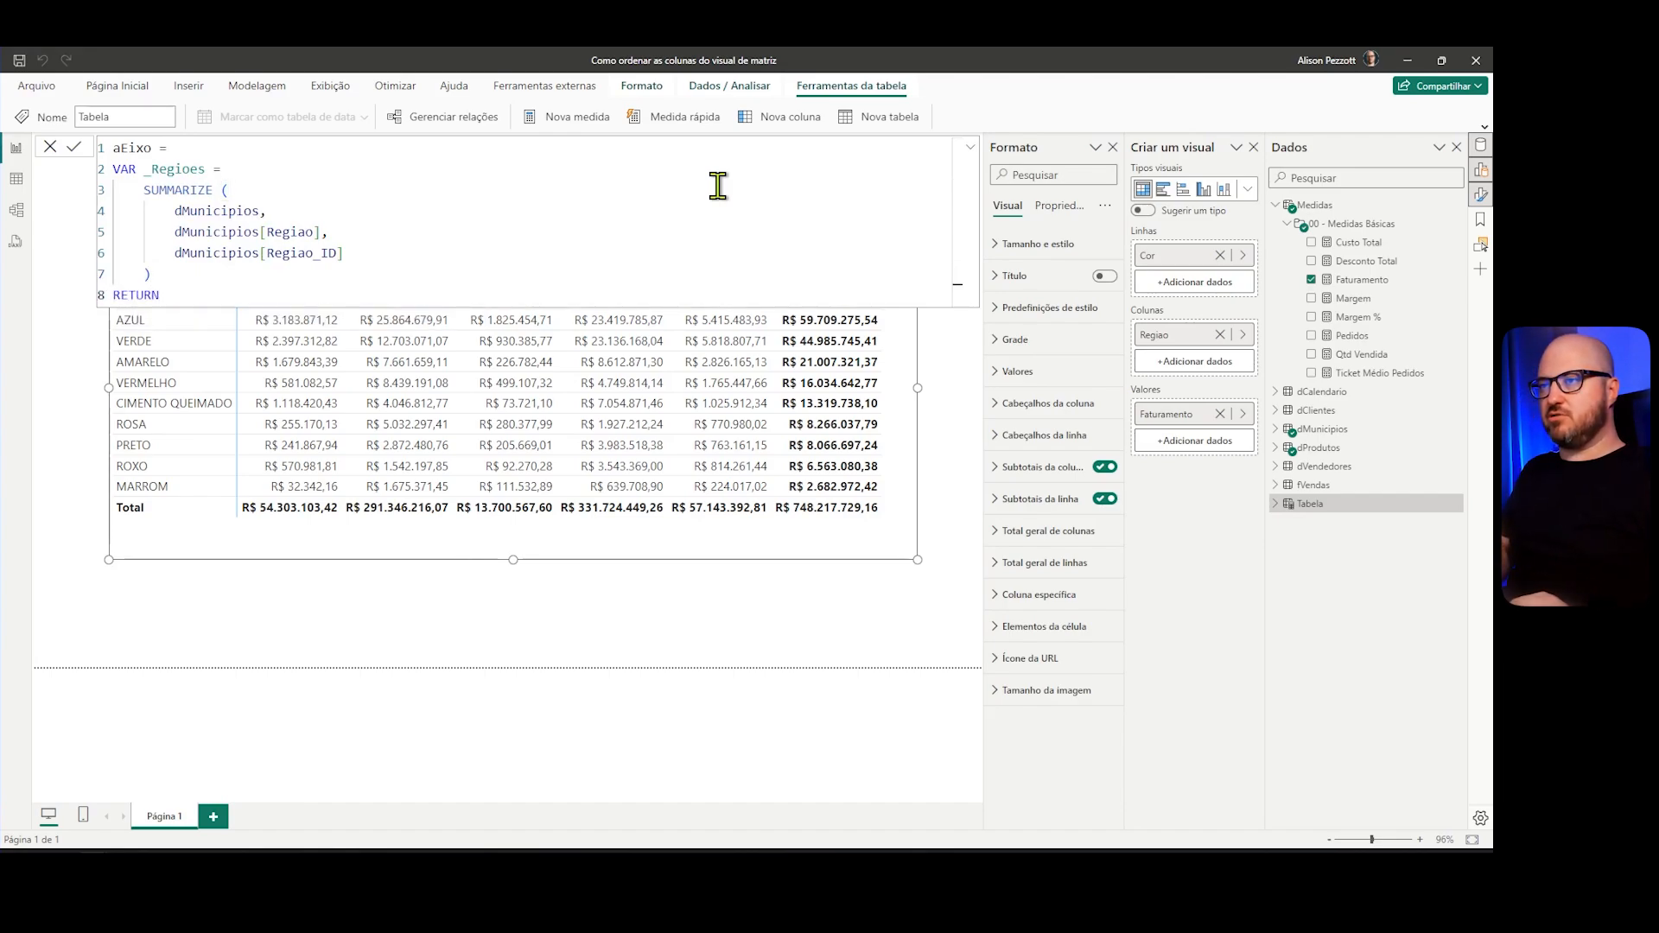
key("shift+Return")
type("_Regioes")
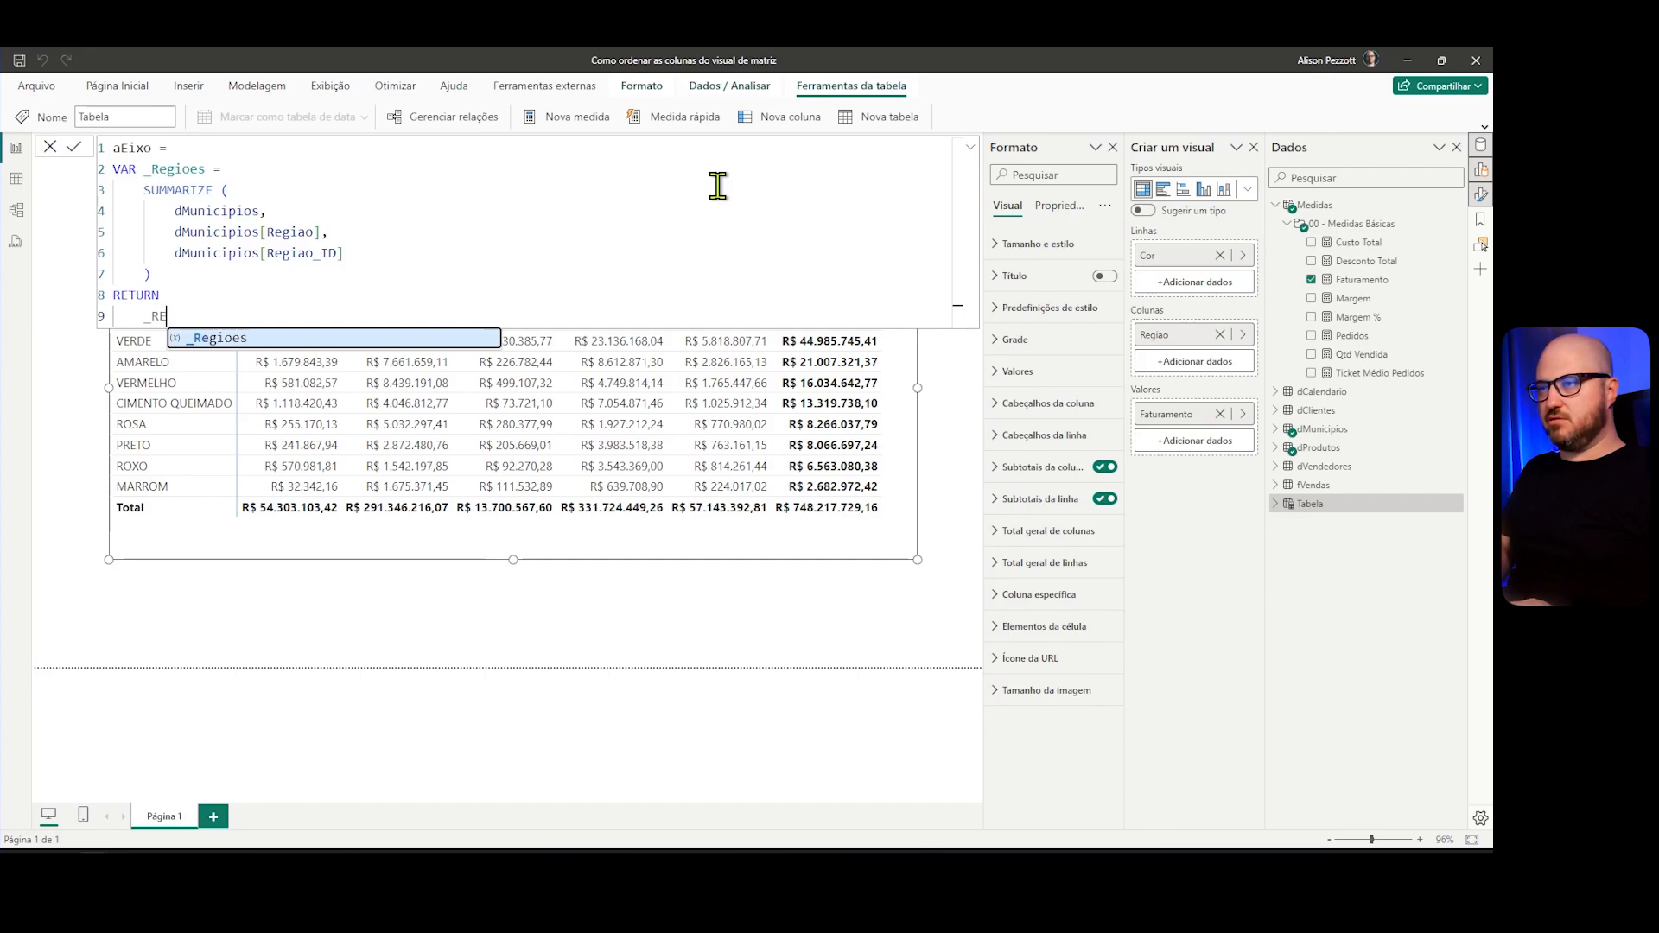
key("Tab")
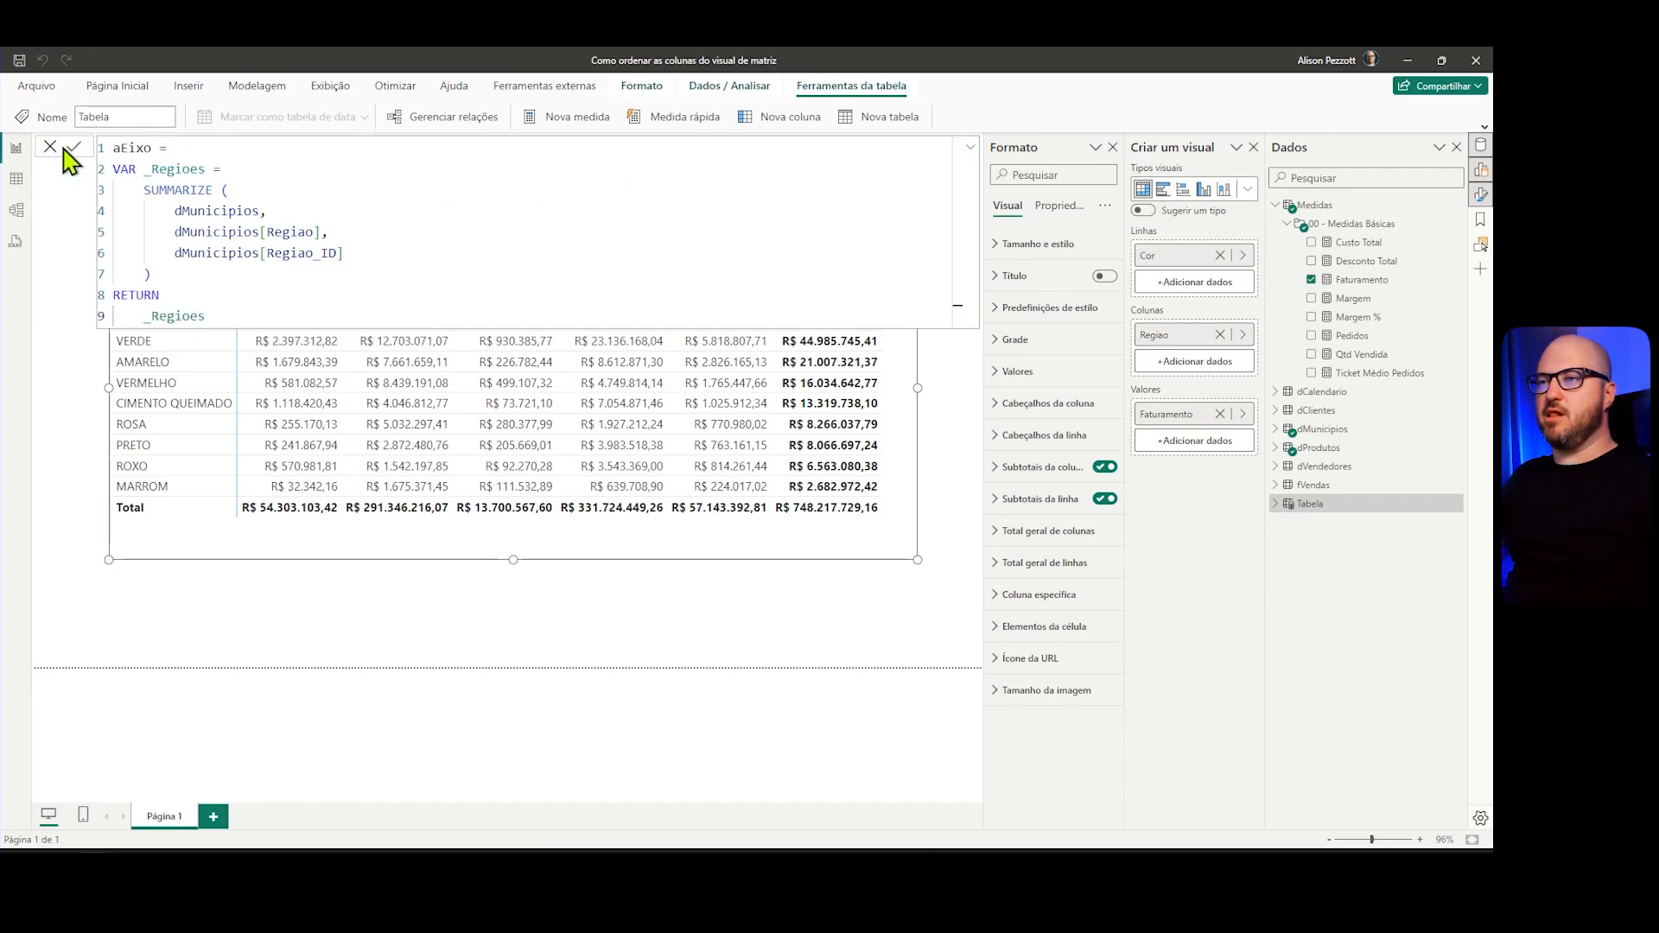
key("Return")
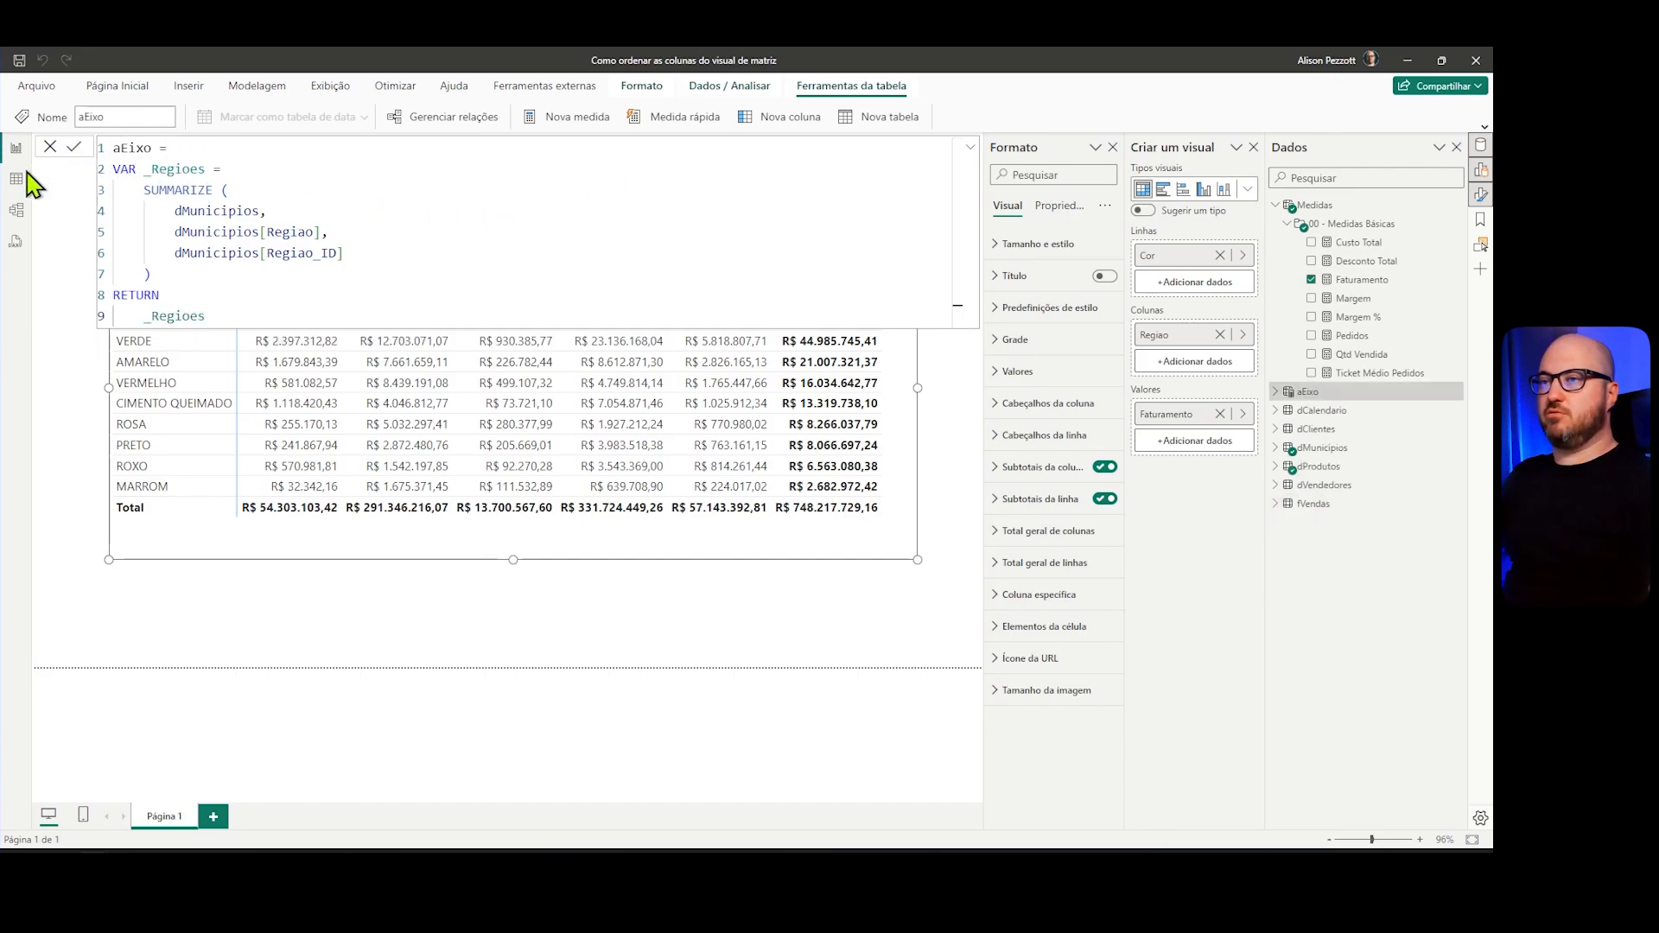
Step: Show the aEixo table's rows in table view and place the cursor at the end of the SUMMARIZE block in its formula
left_click(16, 178)
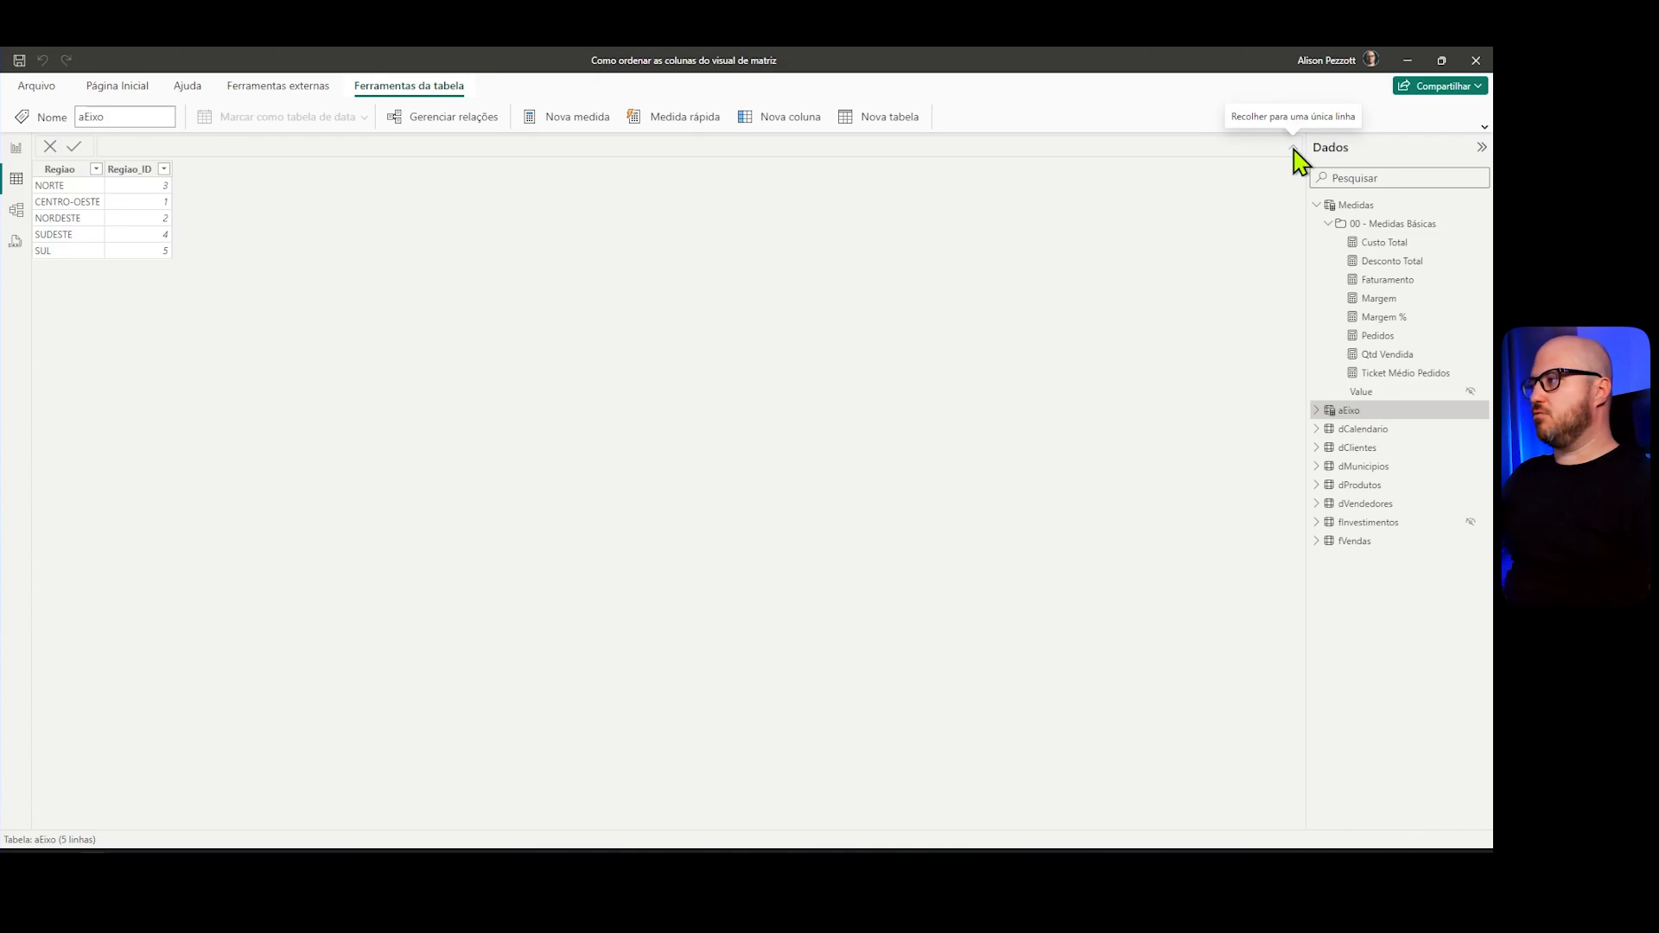
left_click(1350, 412)
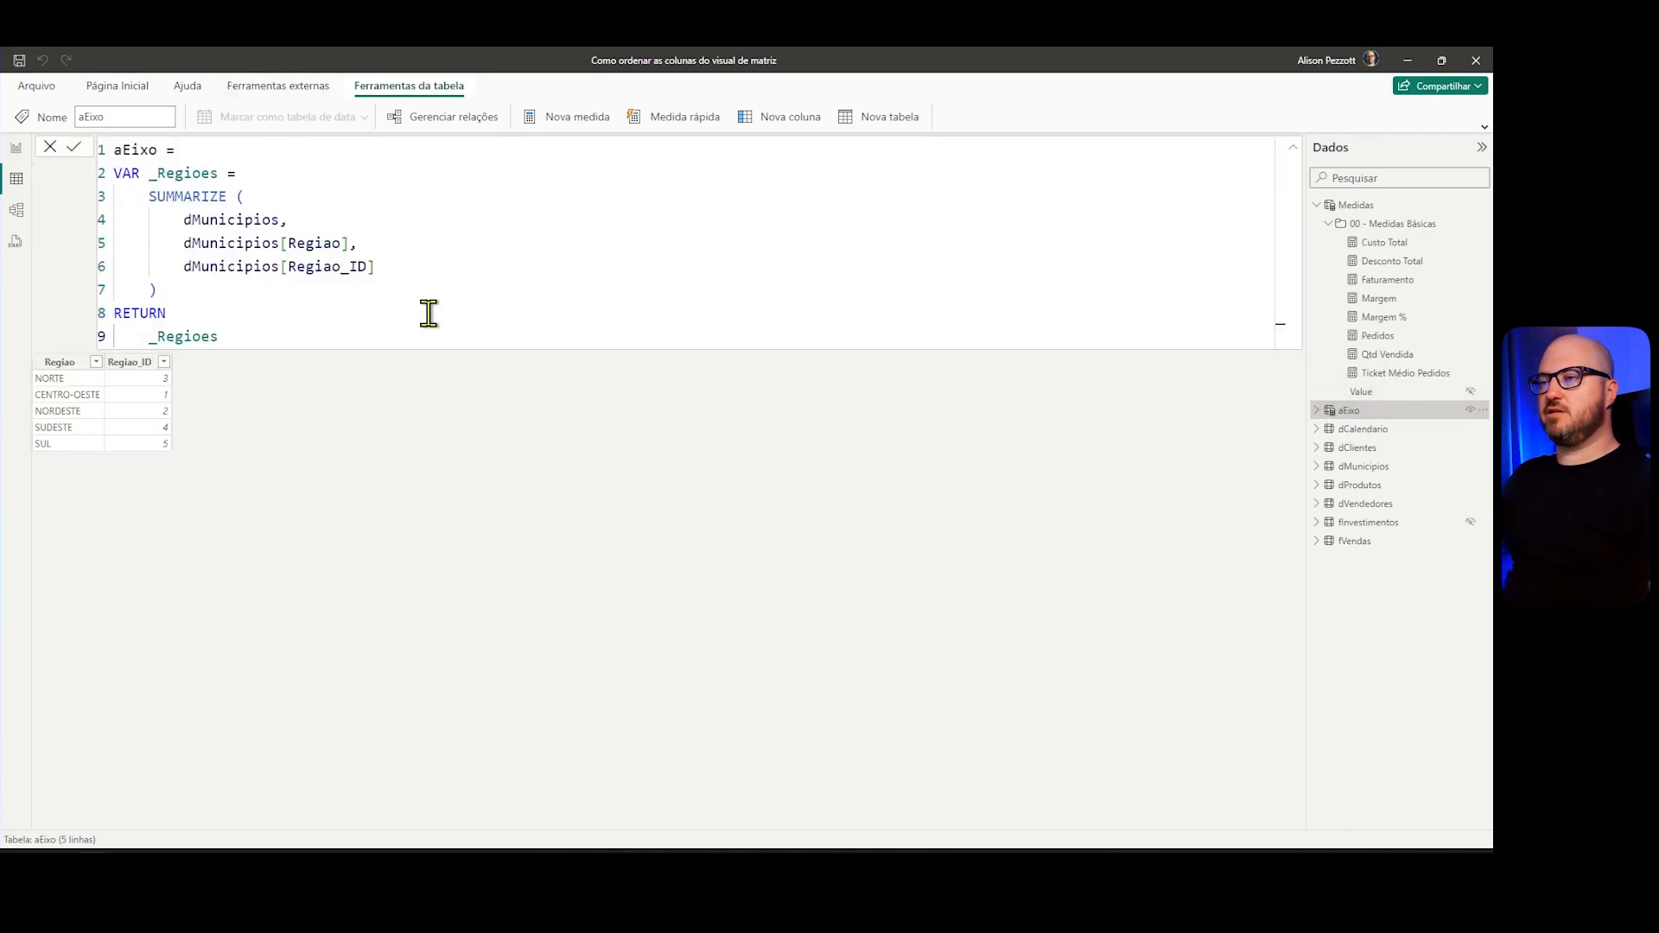
left_click(362, 286)
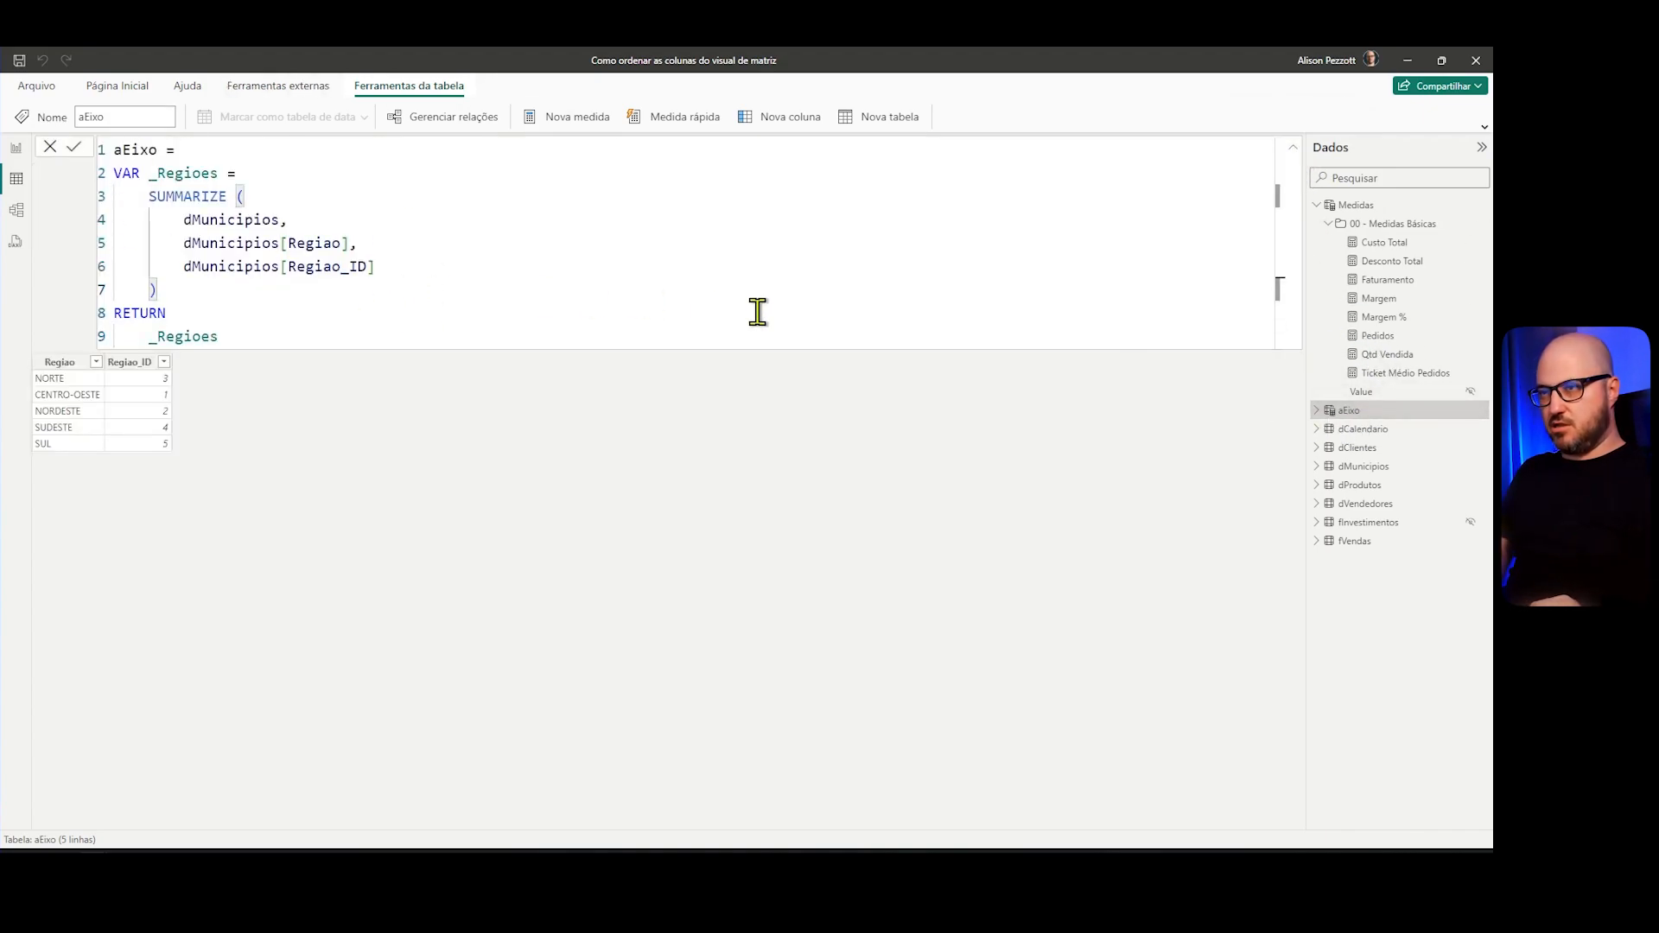
Step: Add a _Total variable after the SUMMARIZE block, defined as the one-row table {("TOTAL",6)}
key("Return")
type("VAR ")
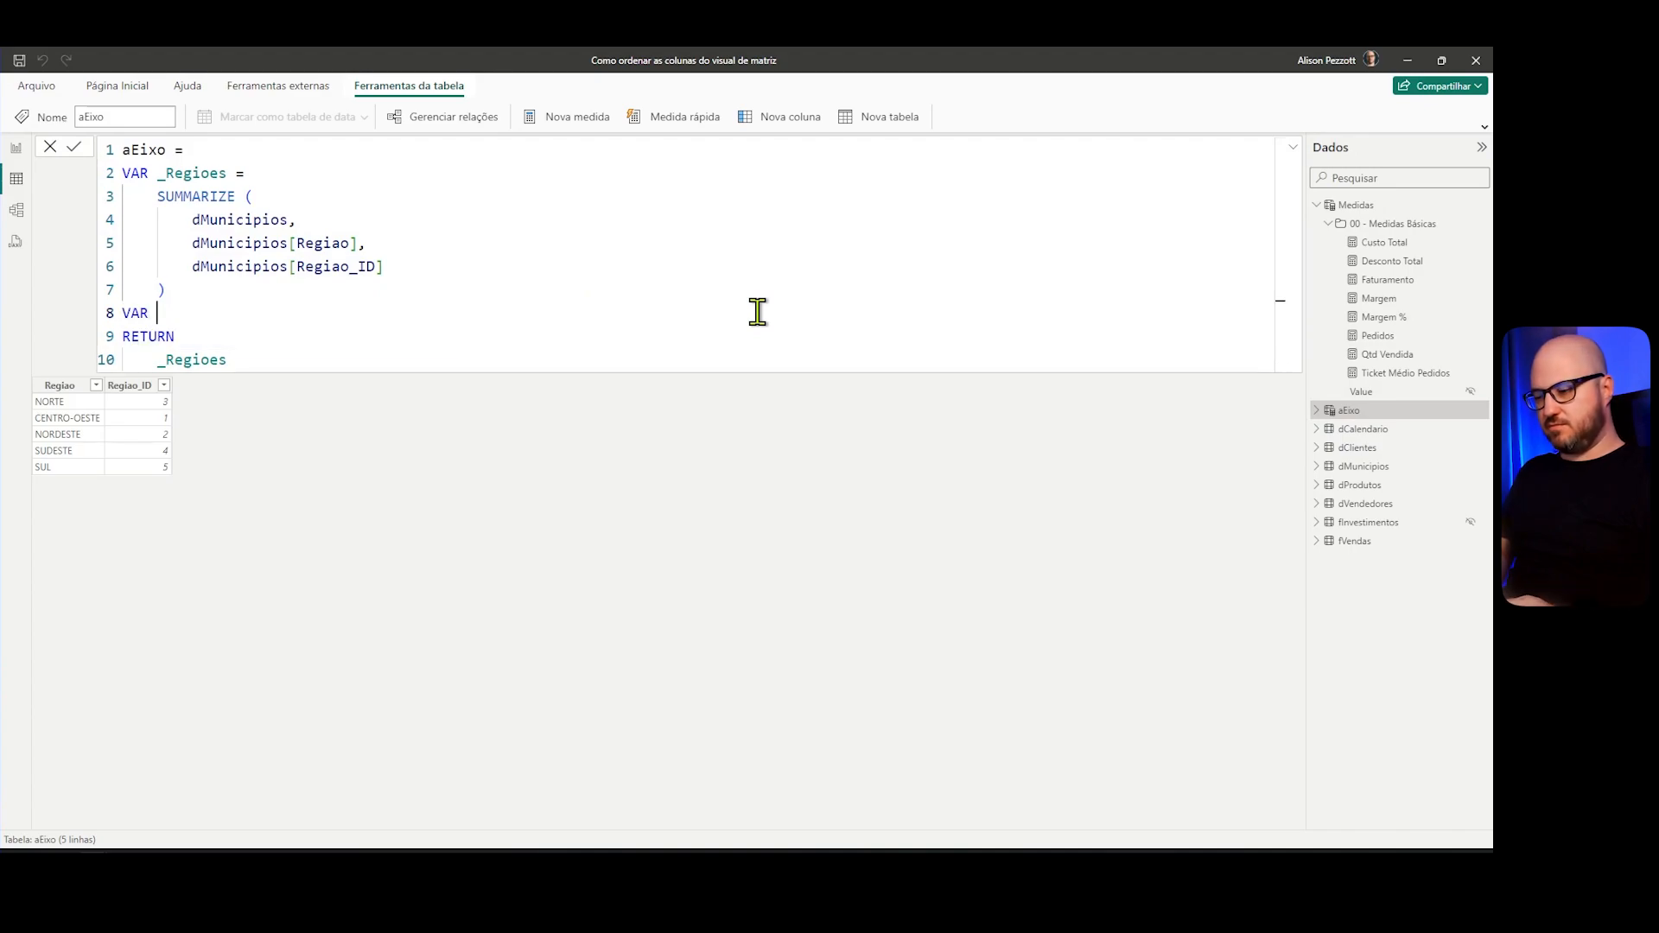
type("_Rg")
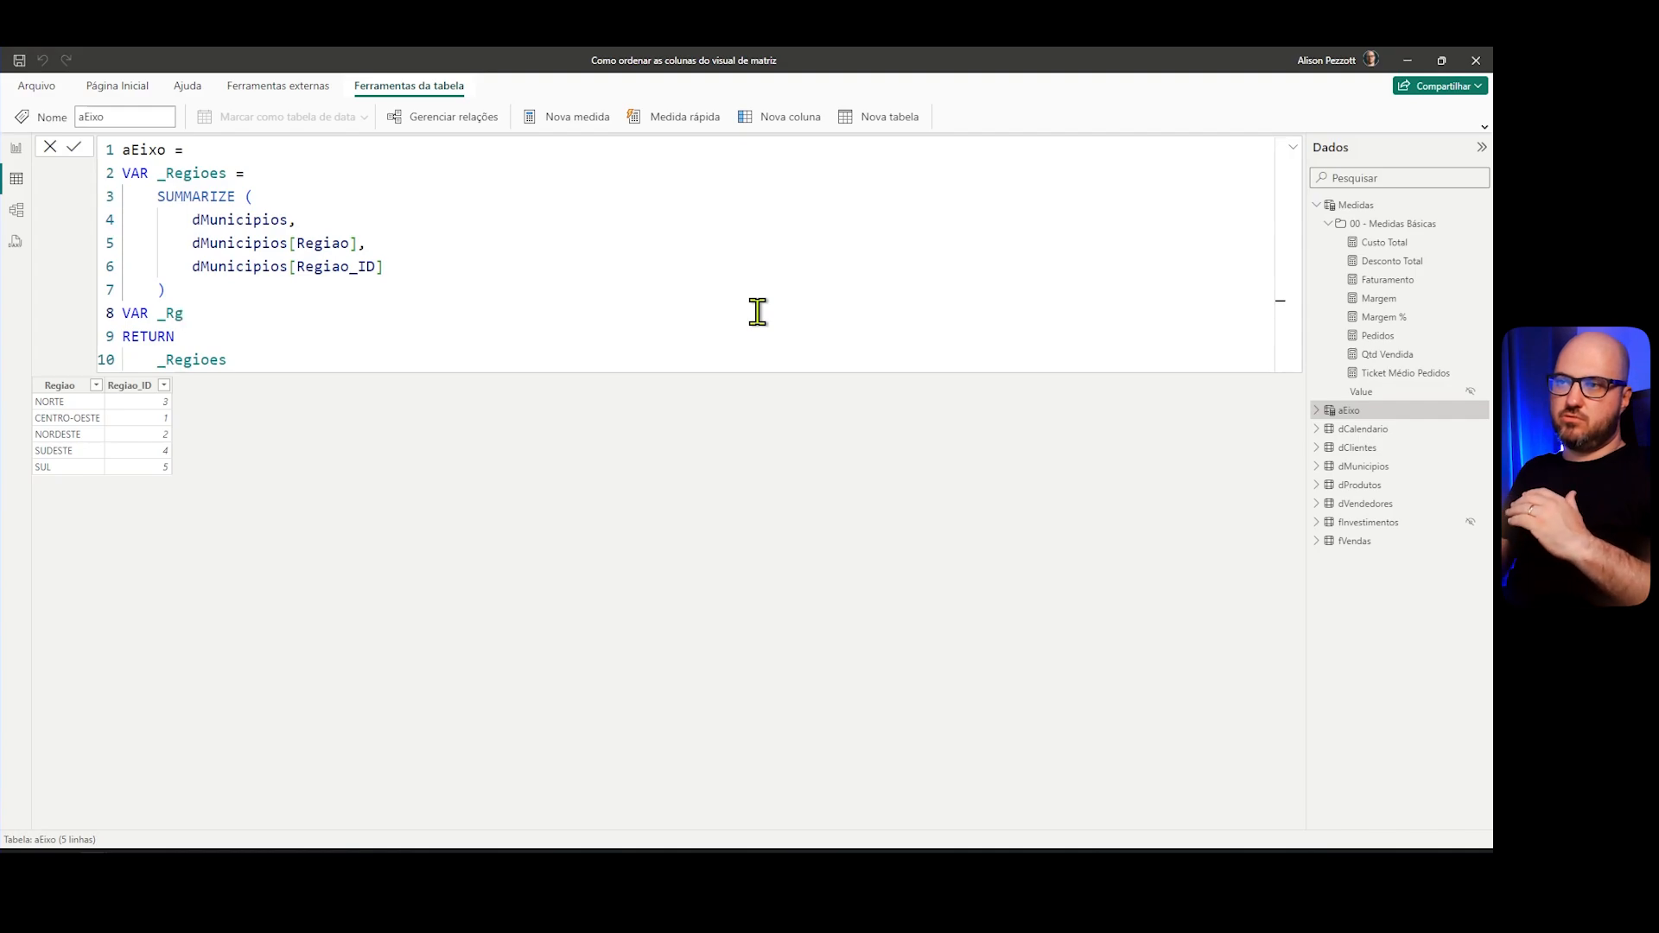
key("BackSpace")
key("BackSpace")
type("Total = {(")
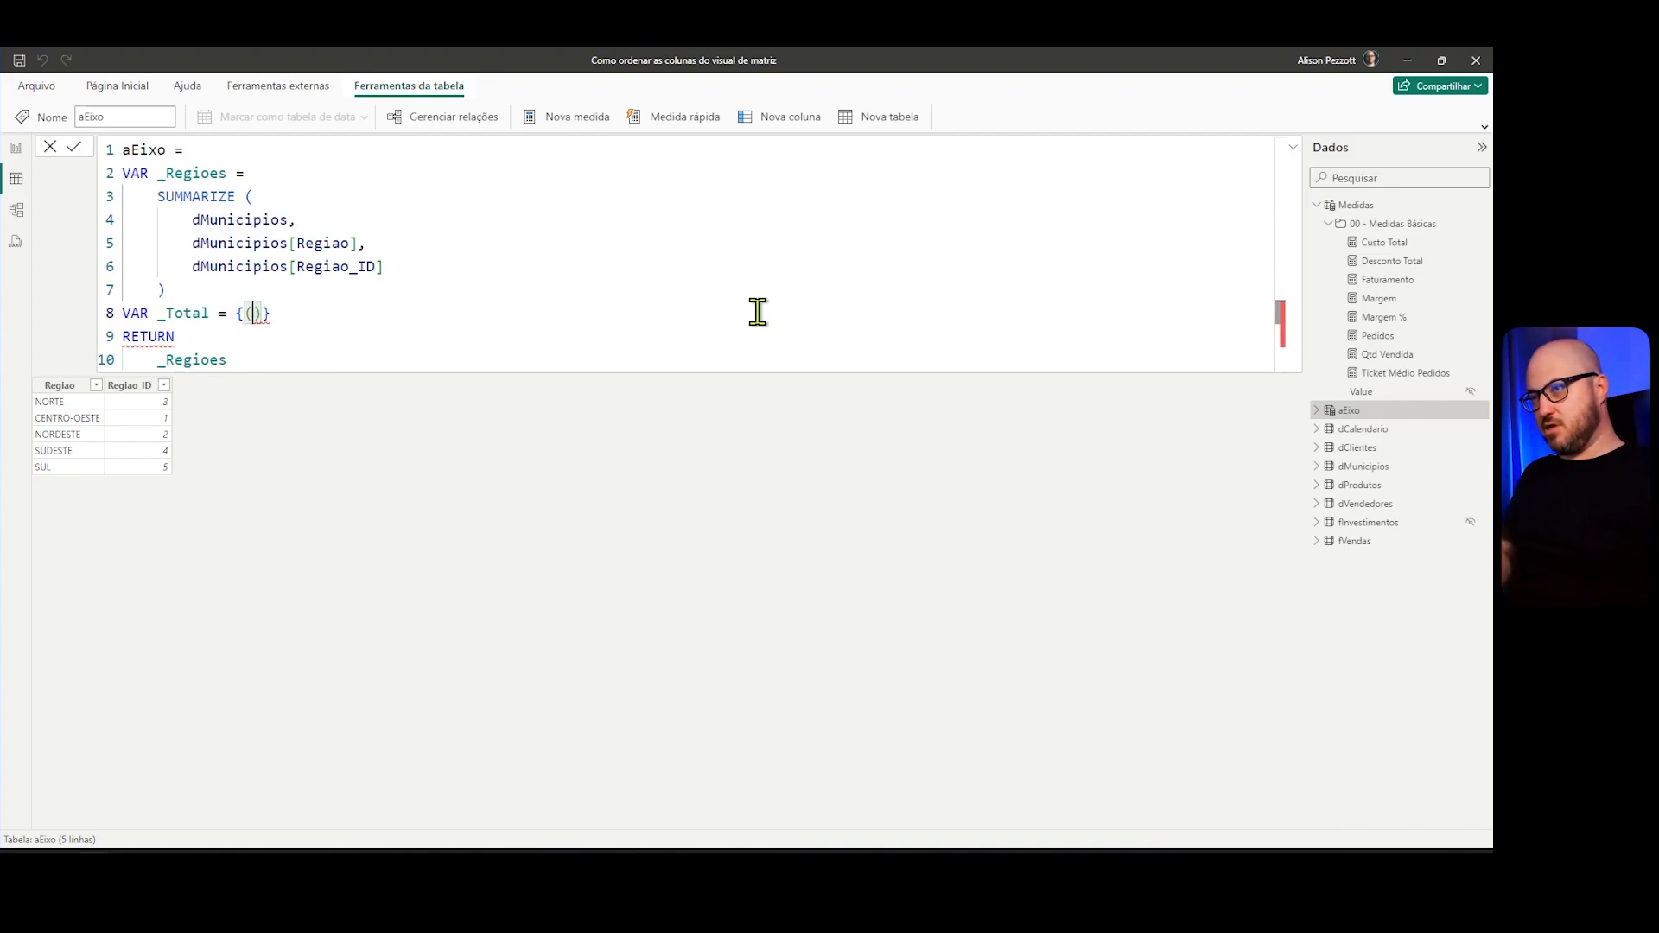
type("\"TOTAL\"")
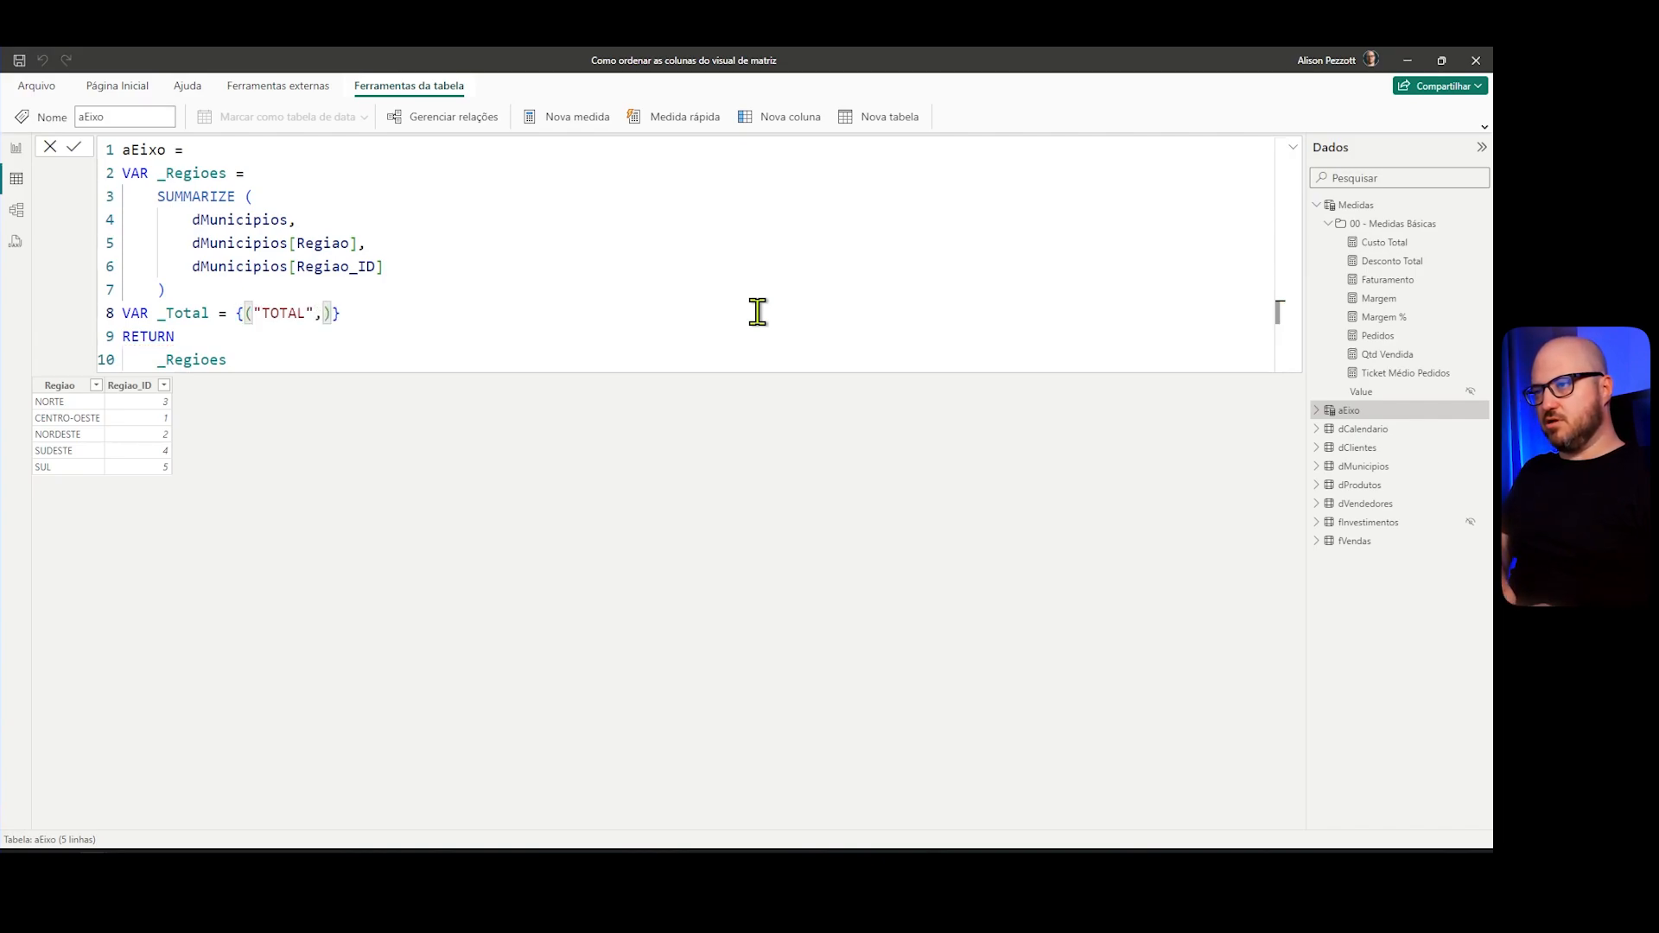
type(",")
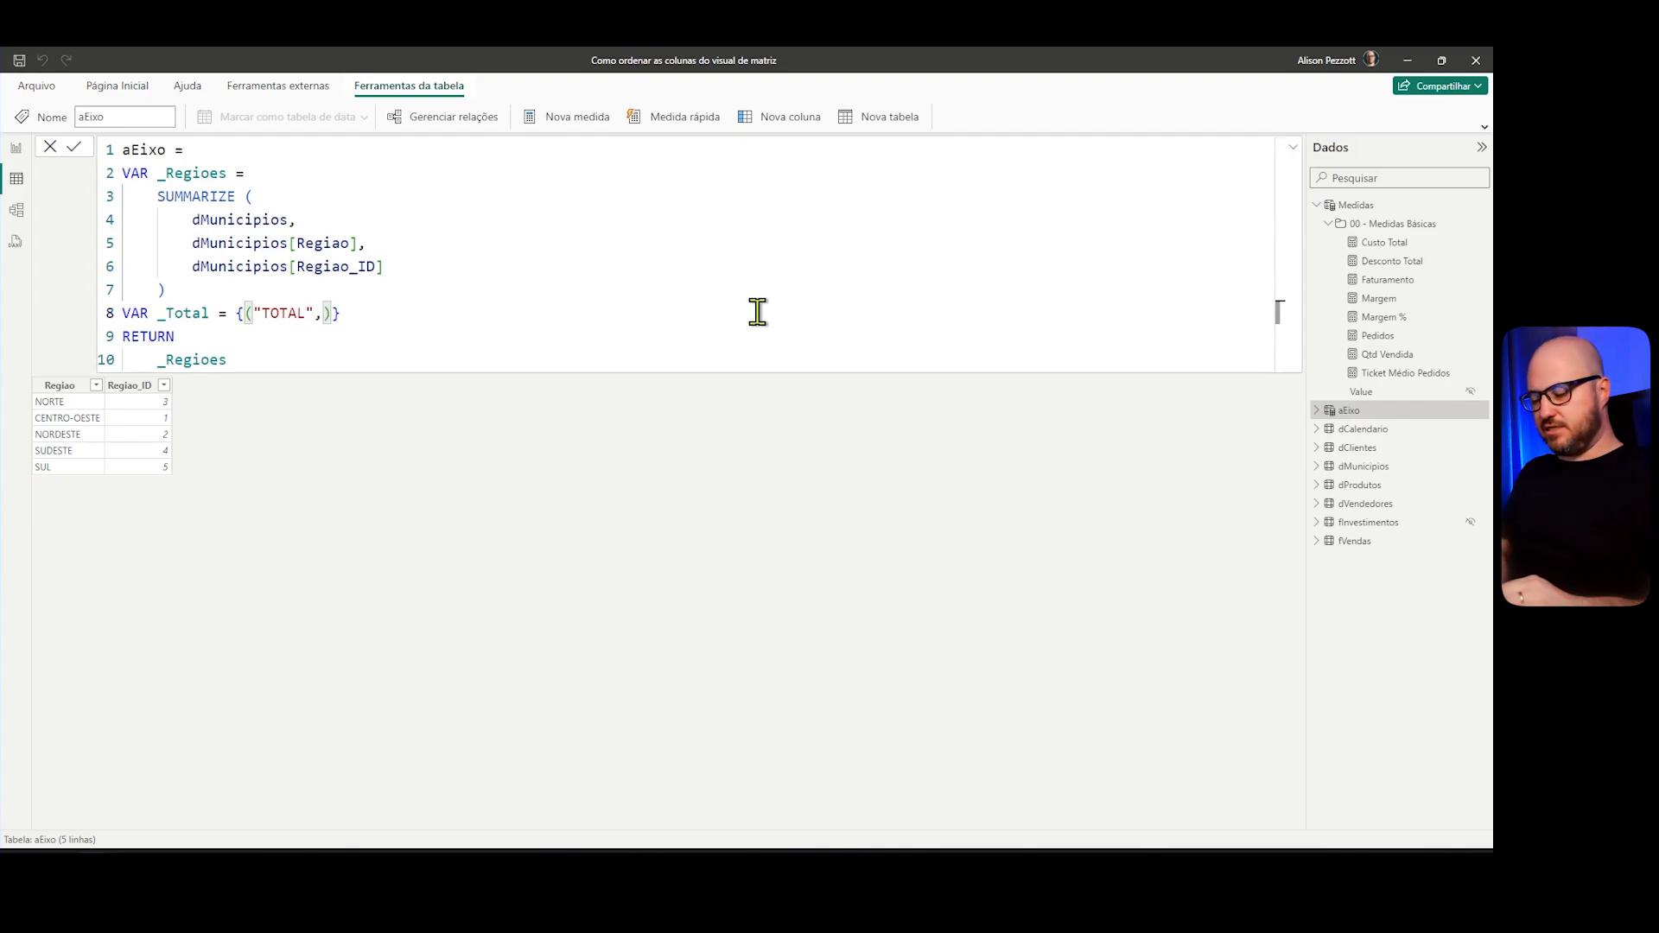
type("6")
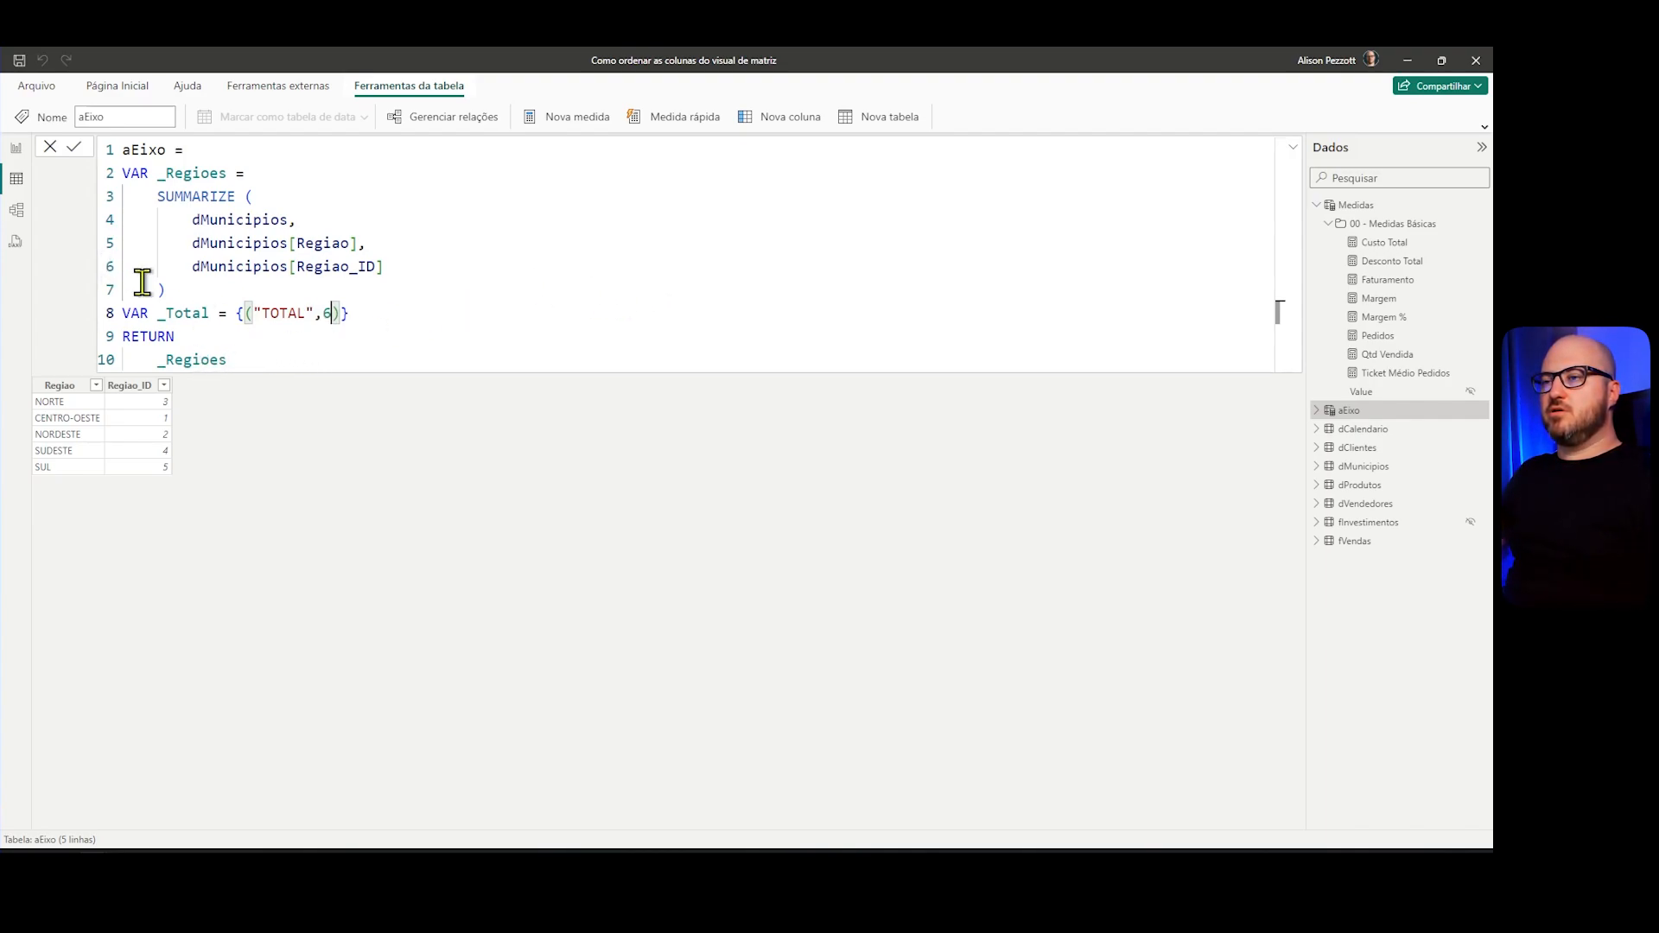
Step: Return _Total instead of _Regioes in the aEixo formula and commit it
double_click(183, 313)
key("ctrl+c")
double_click(236, 362)
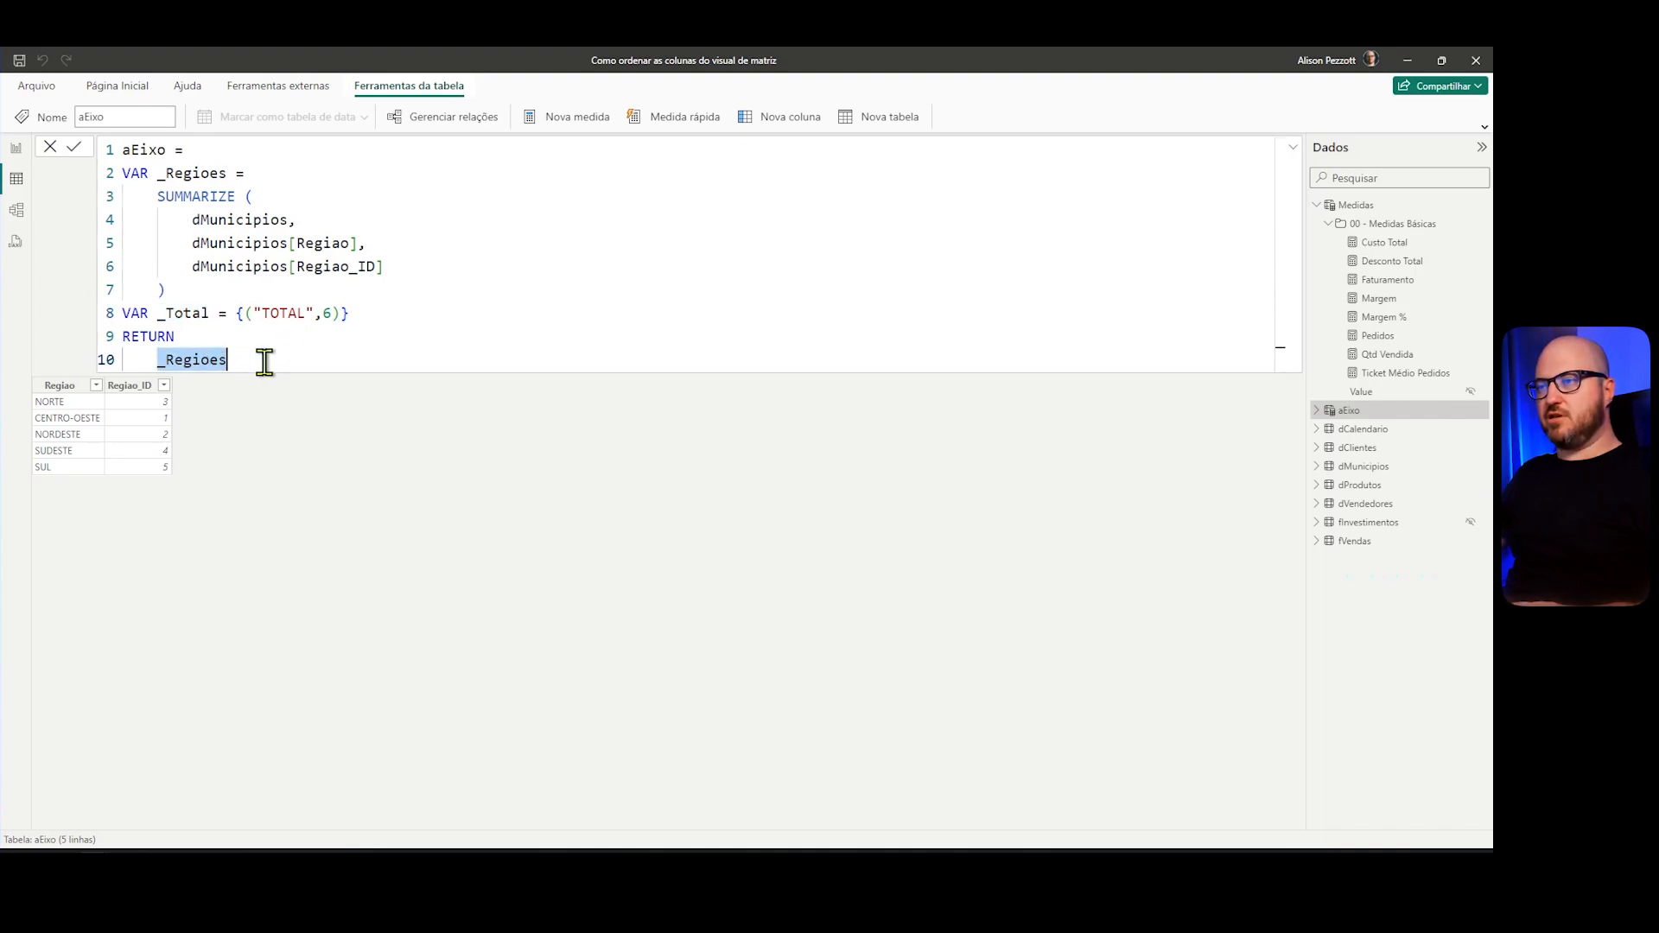
key("ctrl+v")
key("Return")
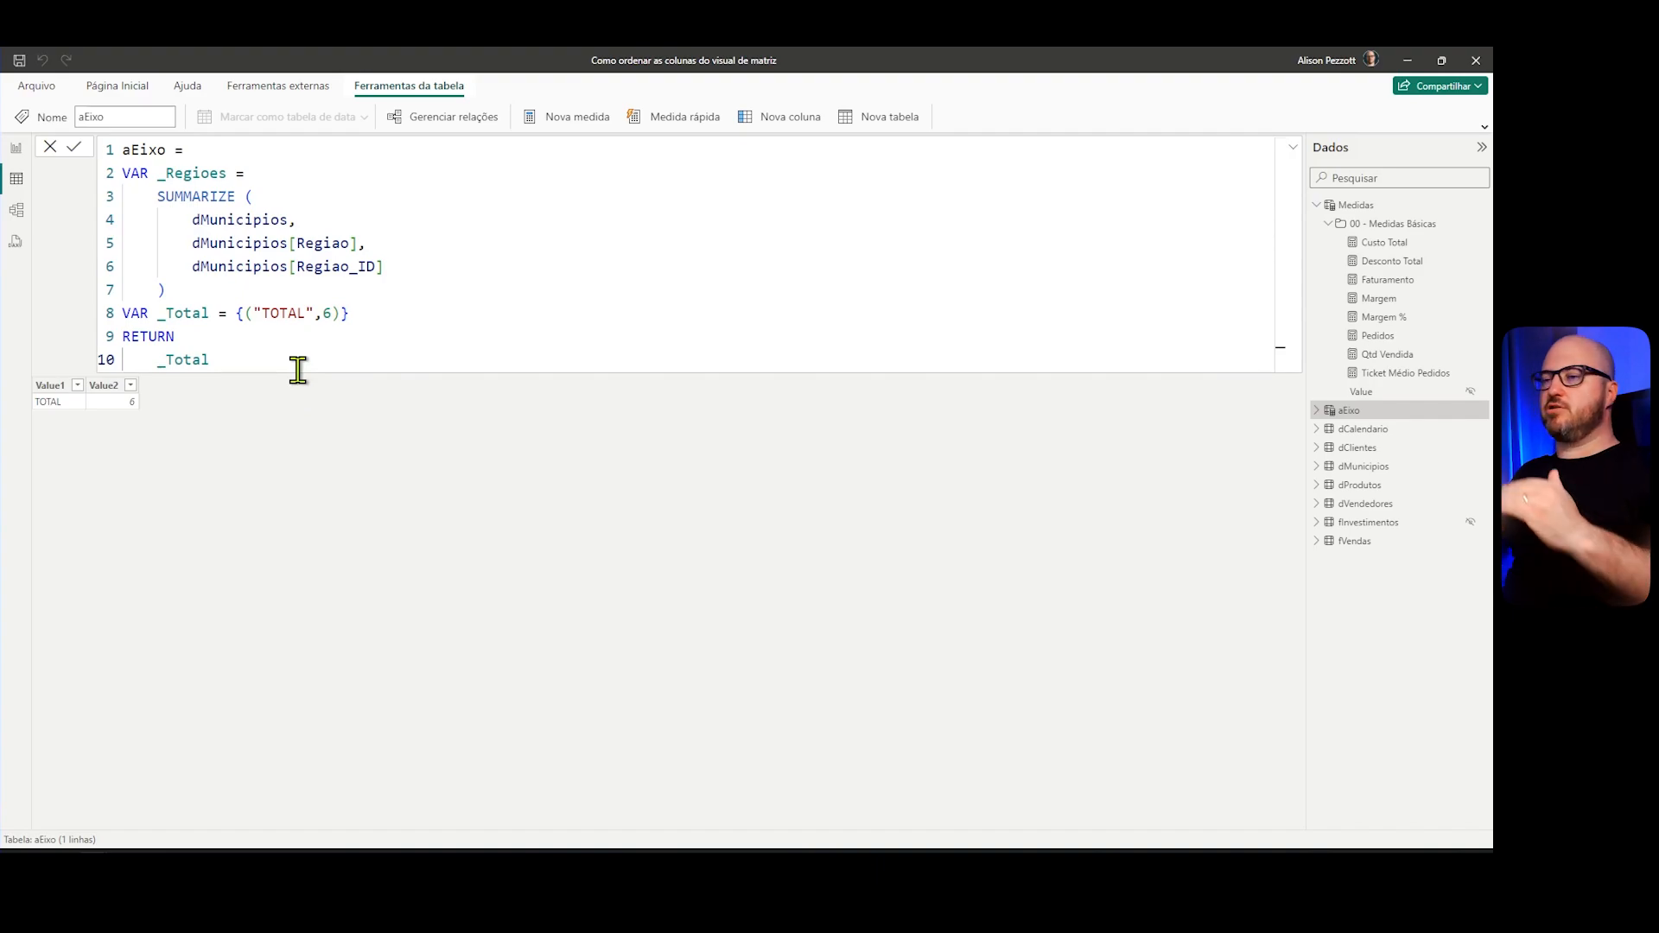
Step: Insert the UNION function in front of _Total in the RETURN expression
left_click(162, 365)
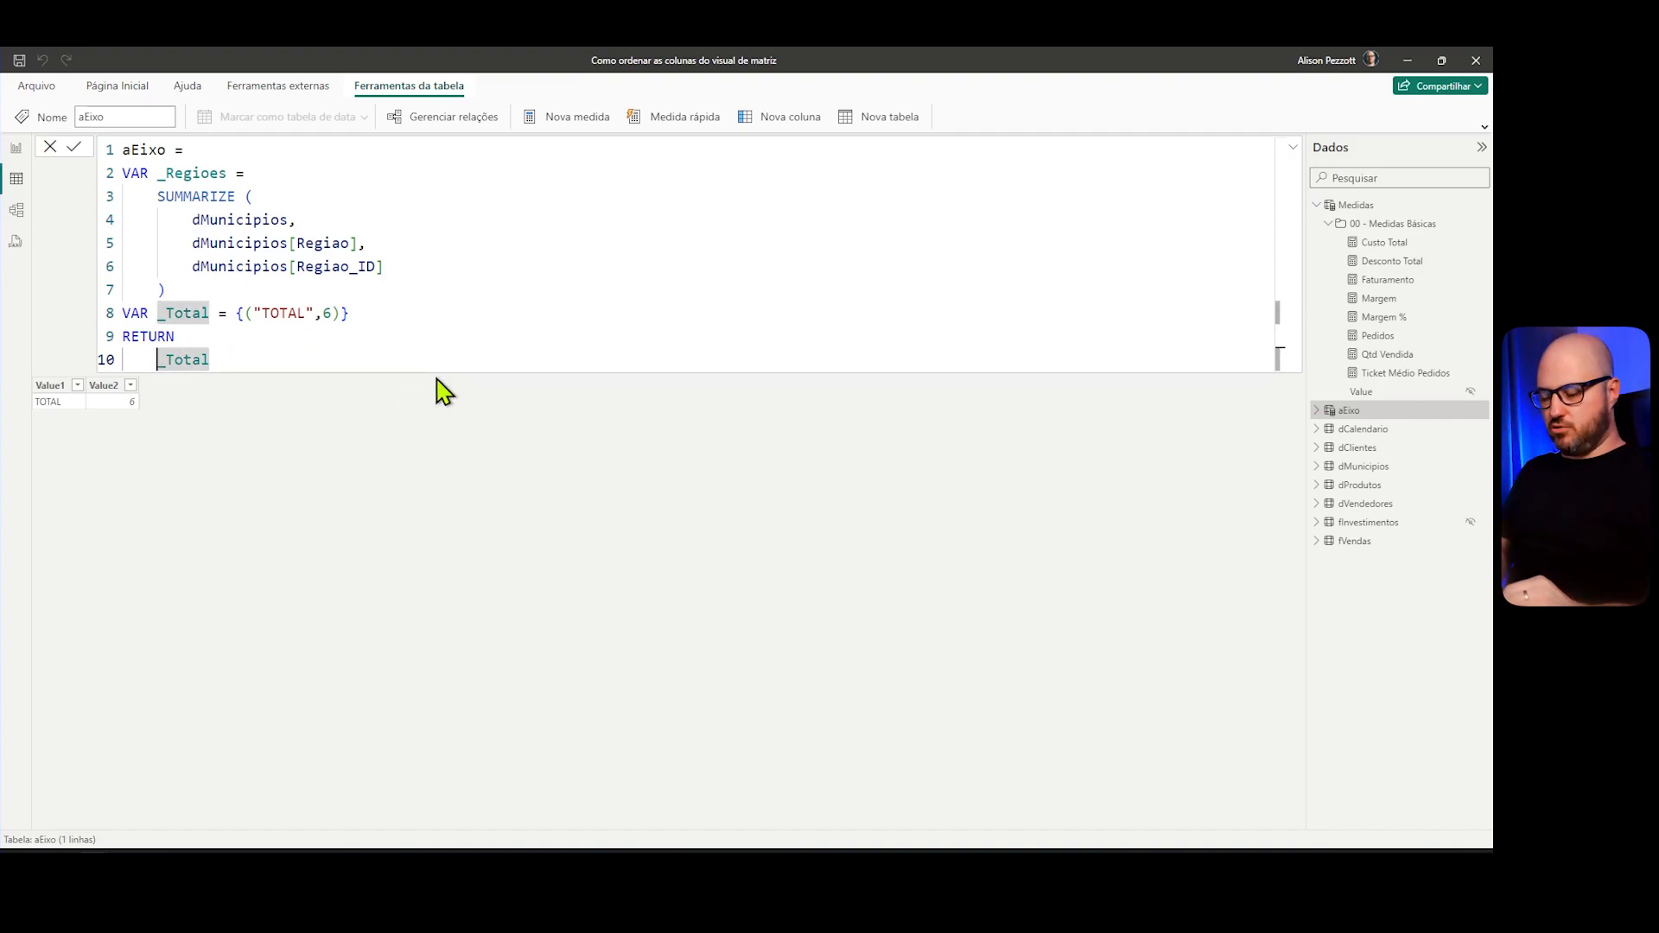
type("UNI")
key("Down")
key("Down")
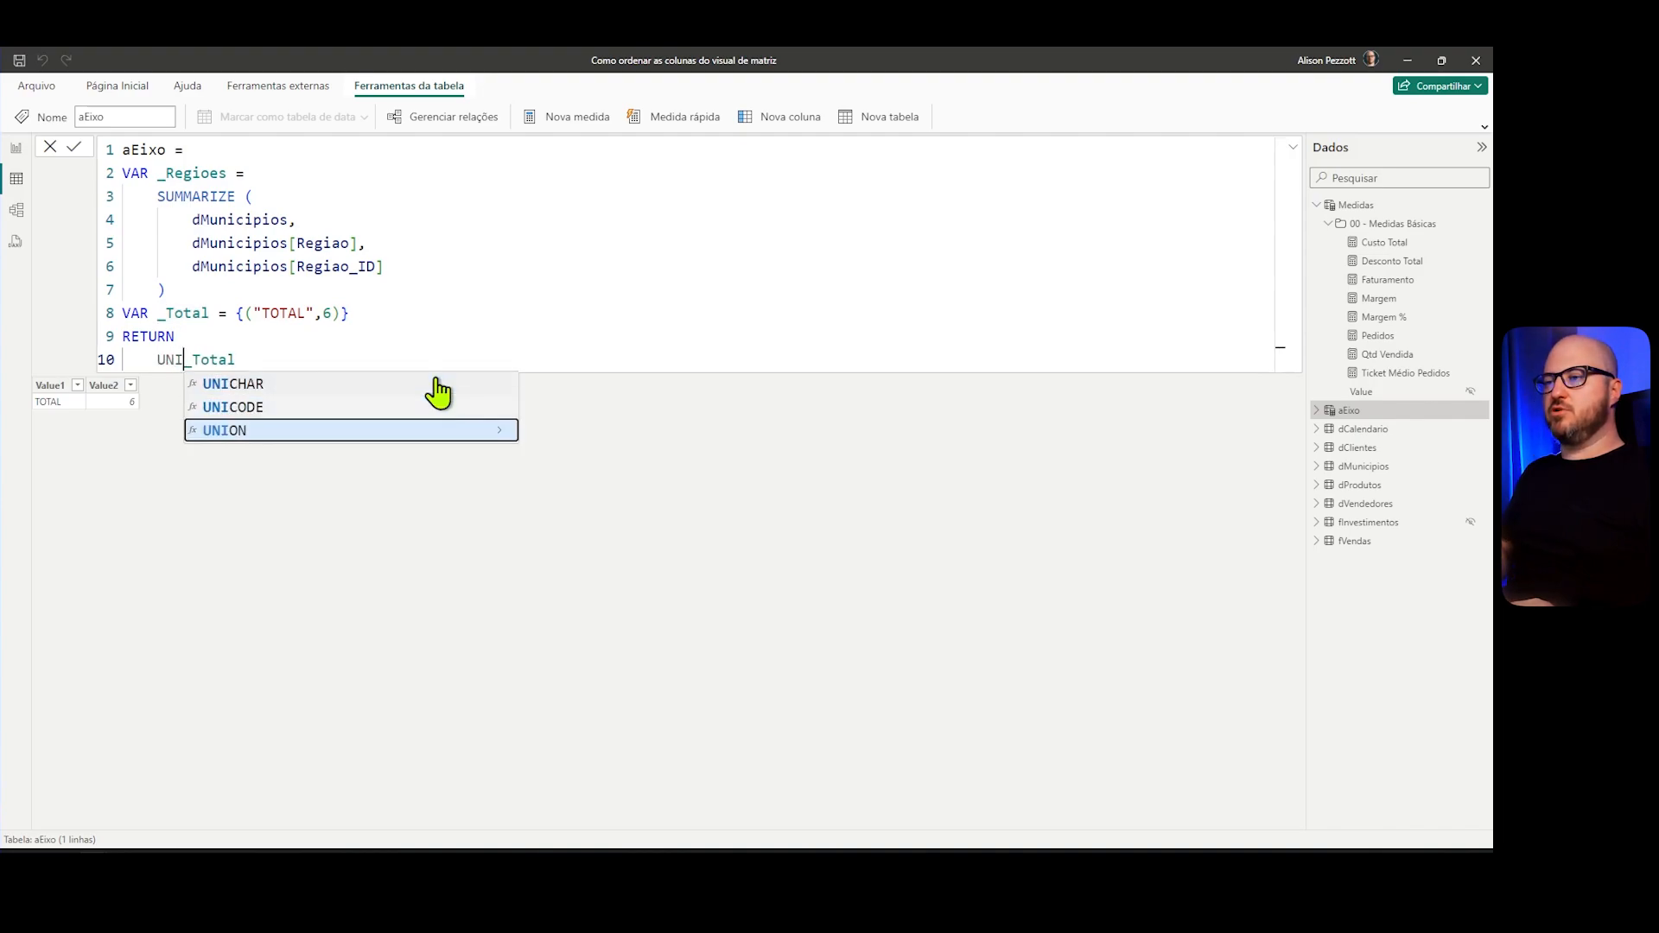
key("Tab")
Step: Add _Regioes as the first UNION argument before _Total, close the function and commit the aEixo formula
double_click(182, 173)
key("ctrl+c")
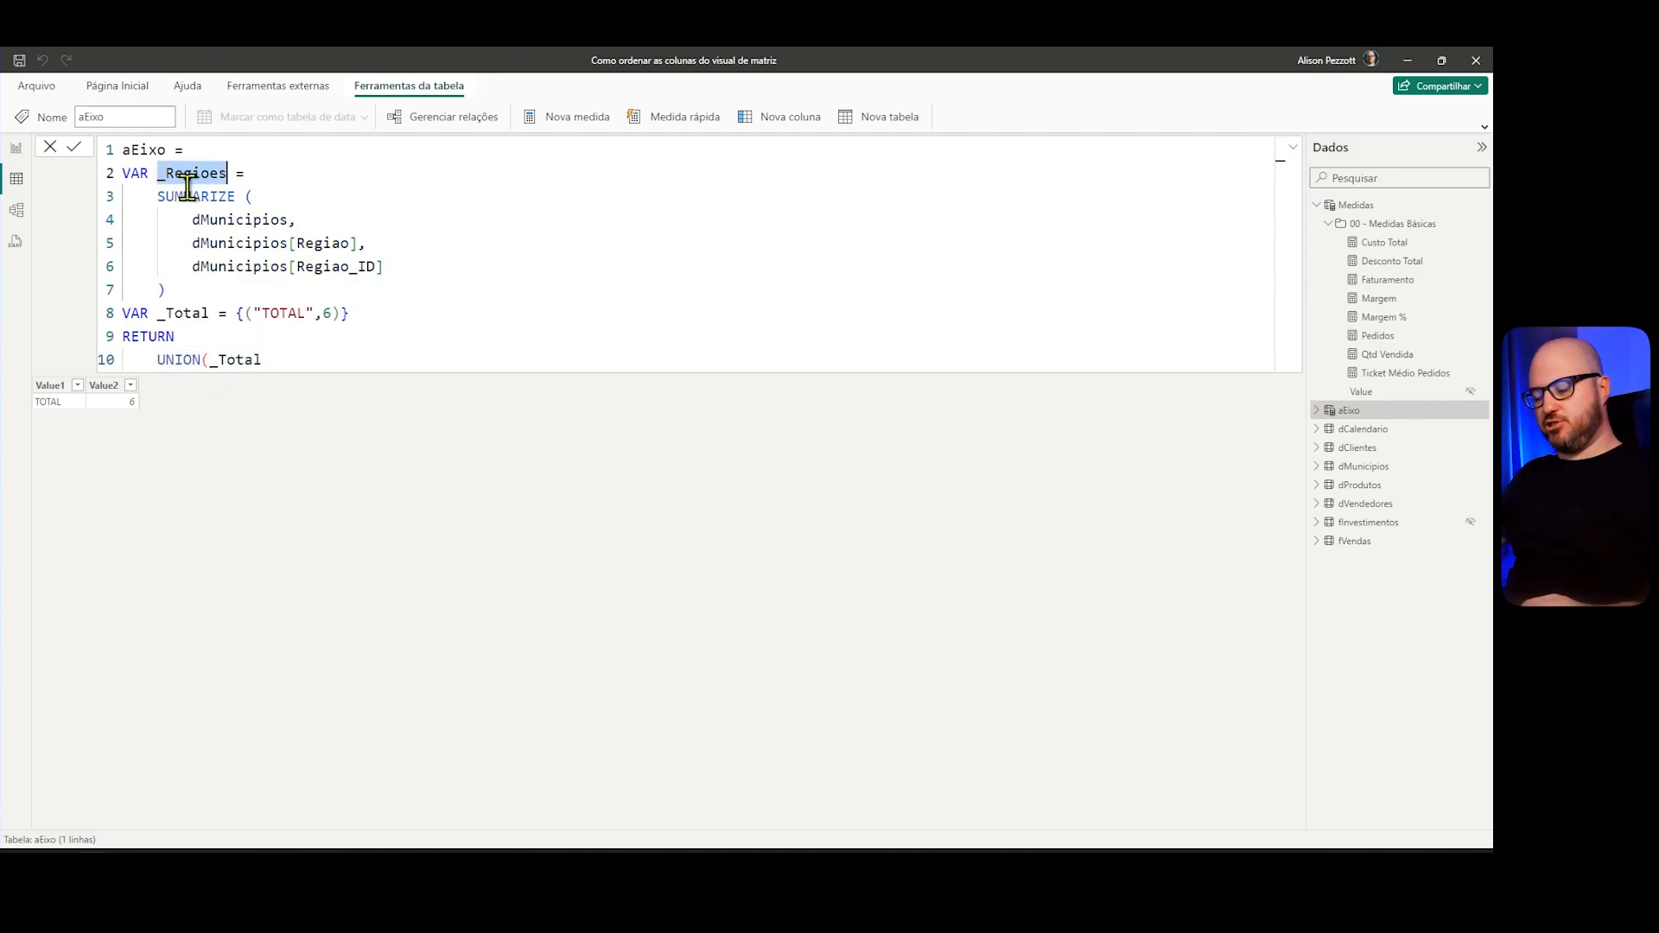
left_click(211, 361)
key("ctrl+v")
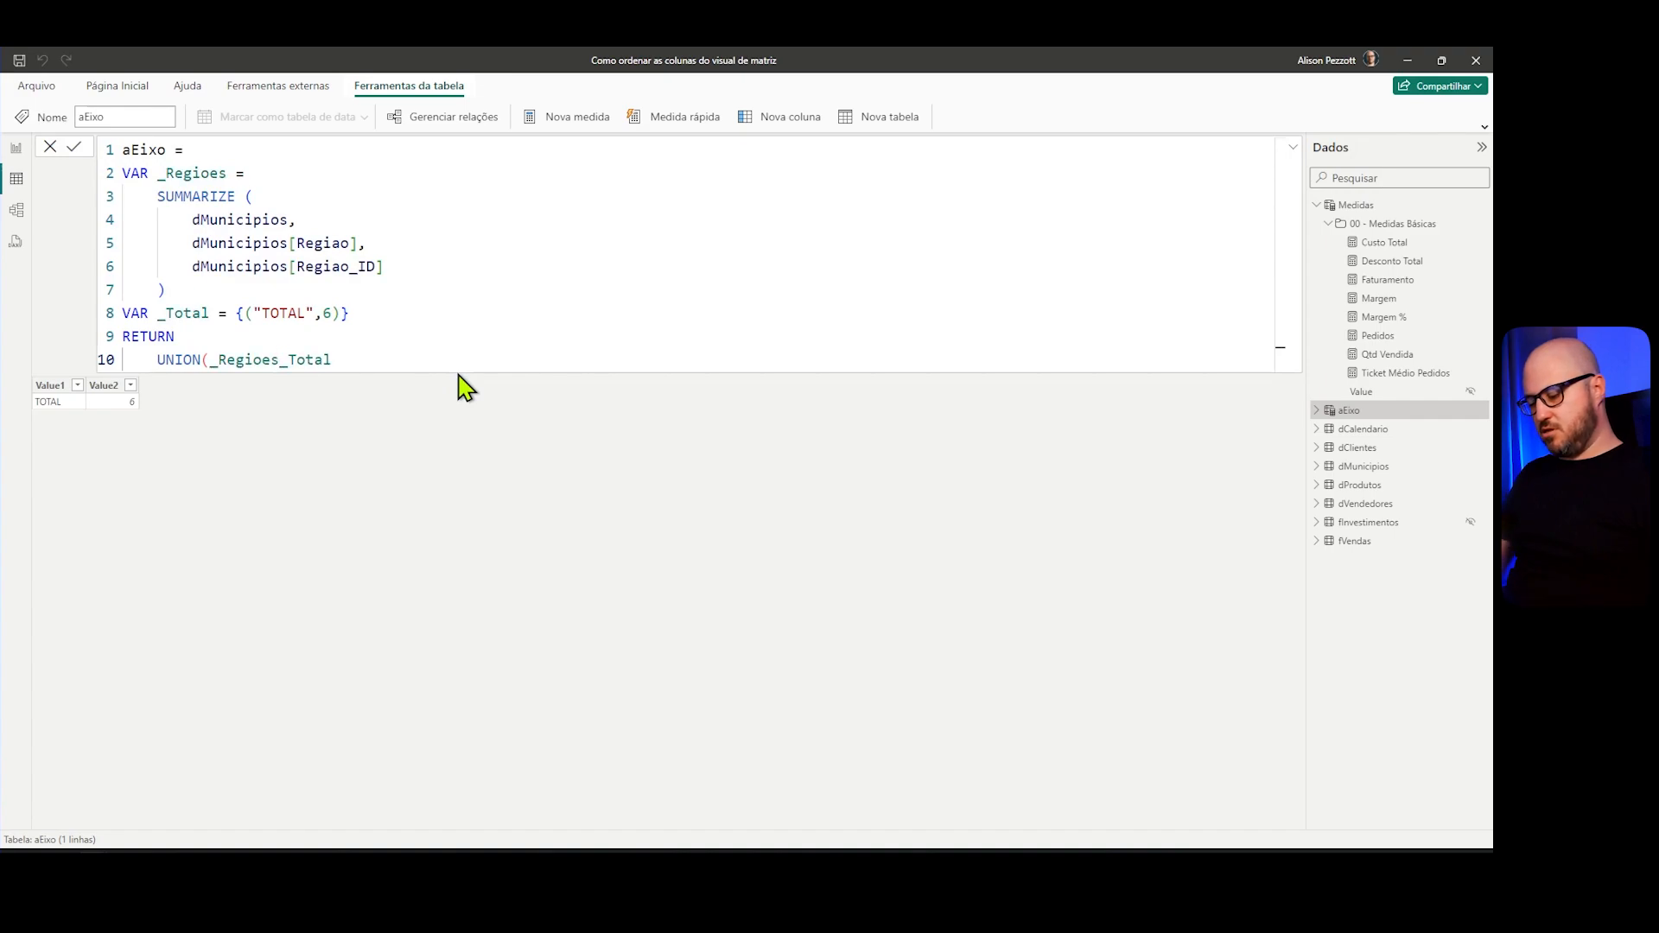
type(",")
left_click(529, 363)
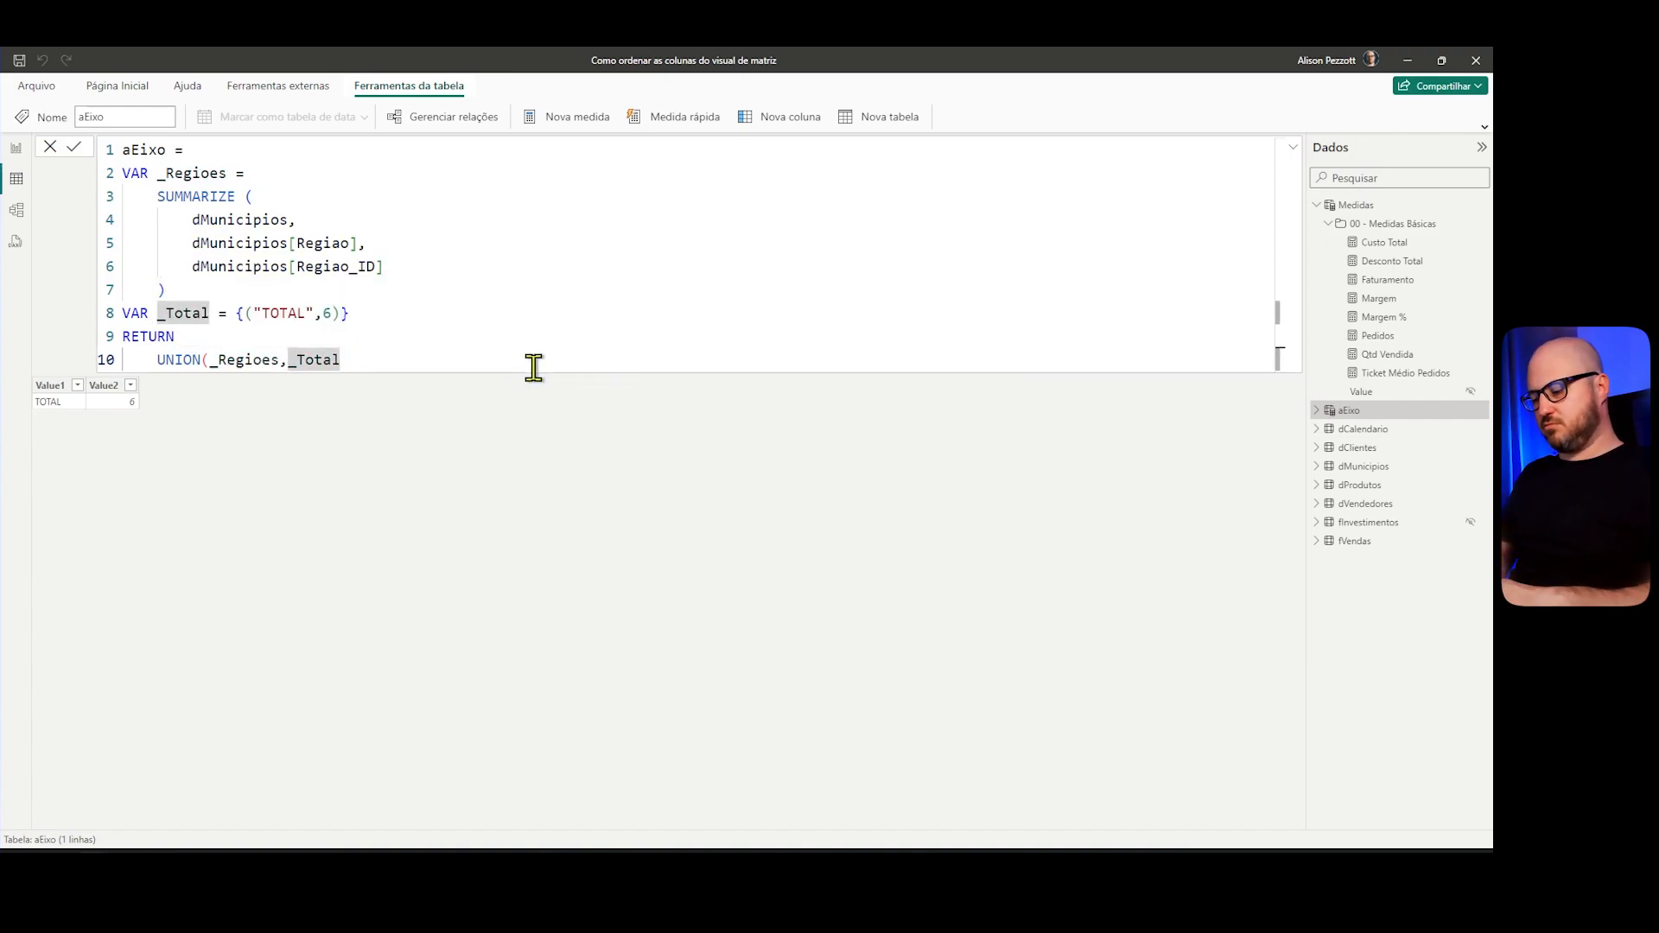
type(")")
key("Return")
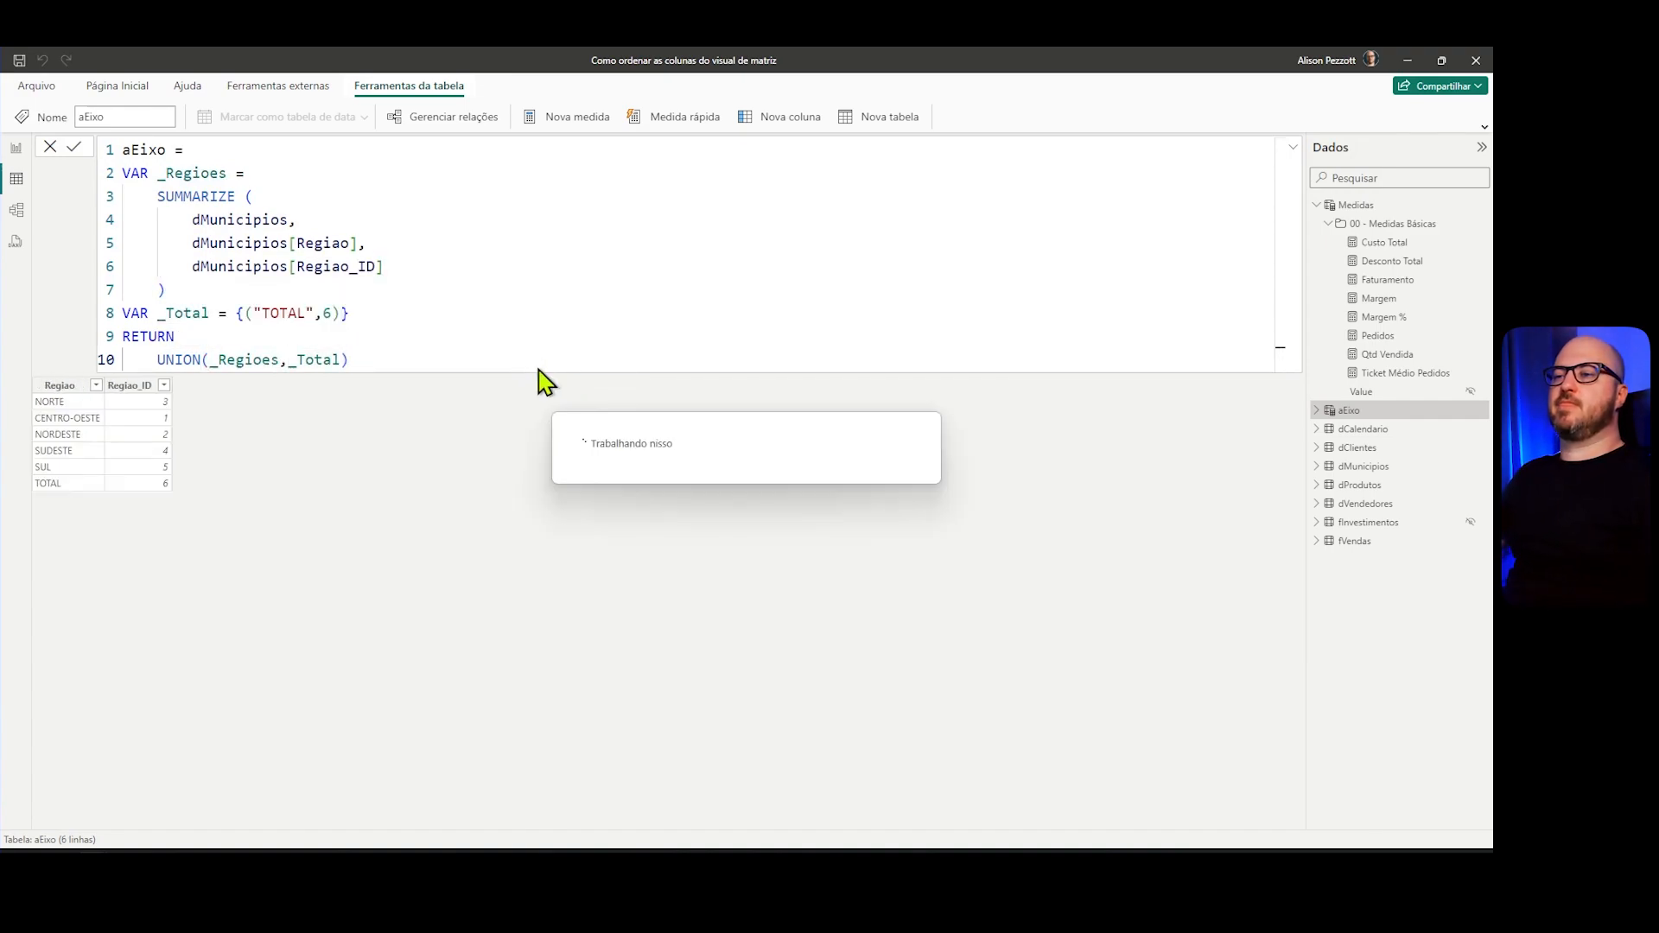
Step: Sort the aEixo rows ascending by Regiao_ID and set the Regiao column to sort by Regiao_ID
left_click(164, 386)
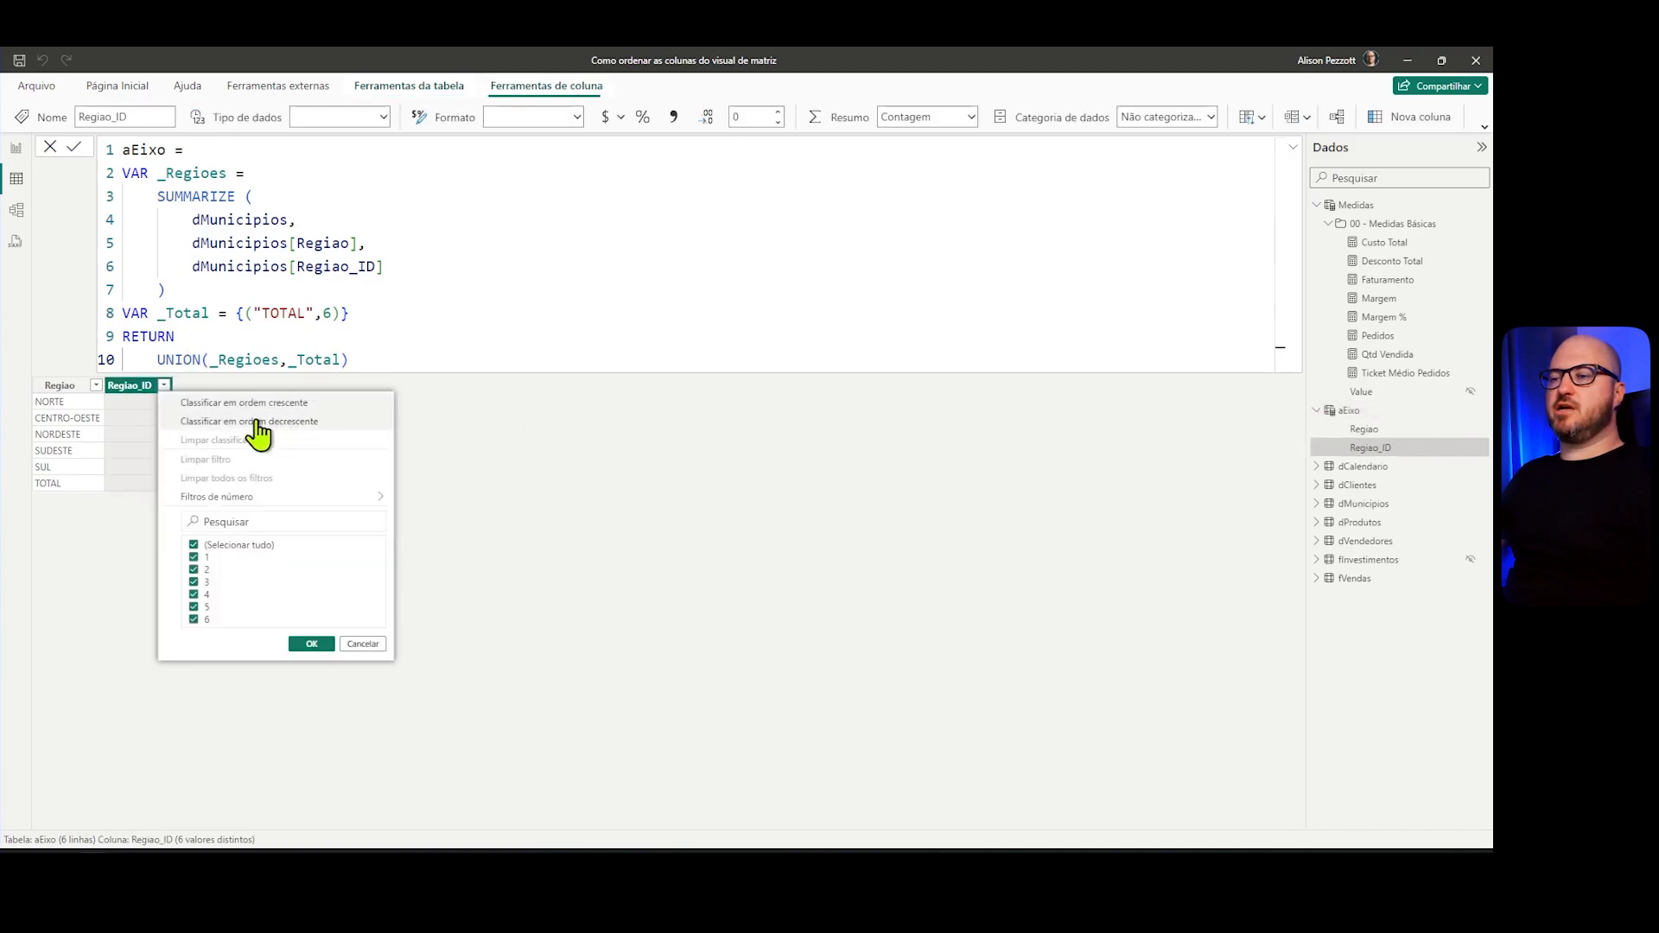
left_click(250, 403)
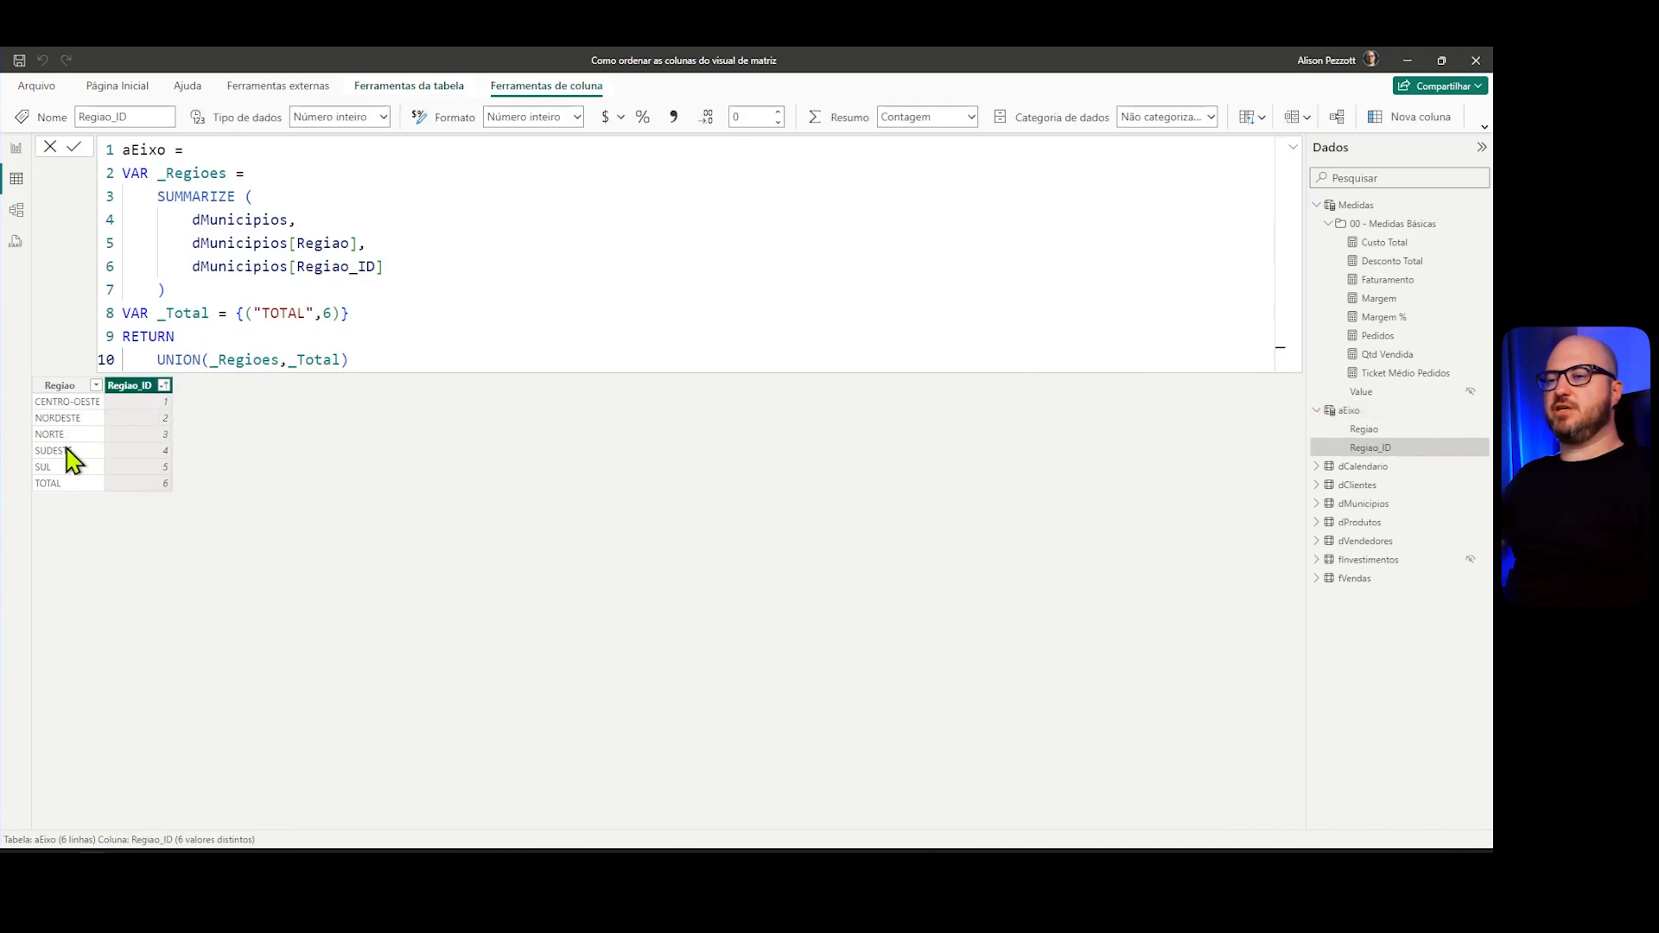
left_click(59, 386)
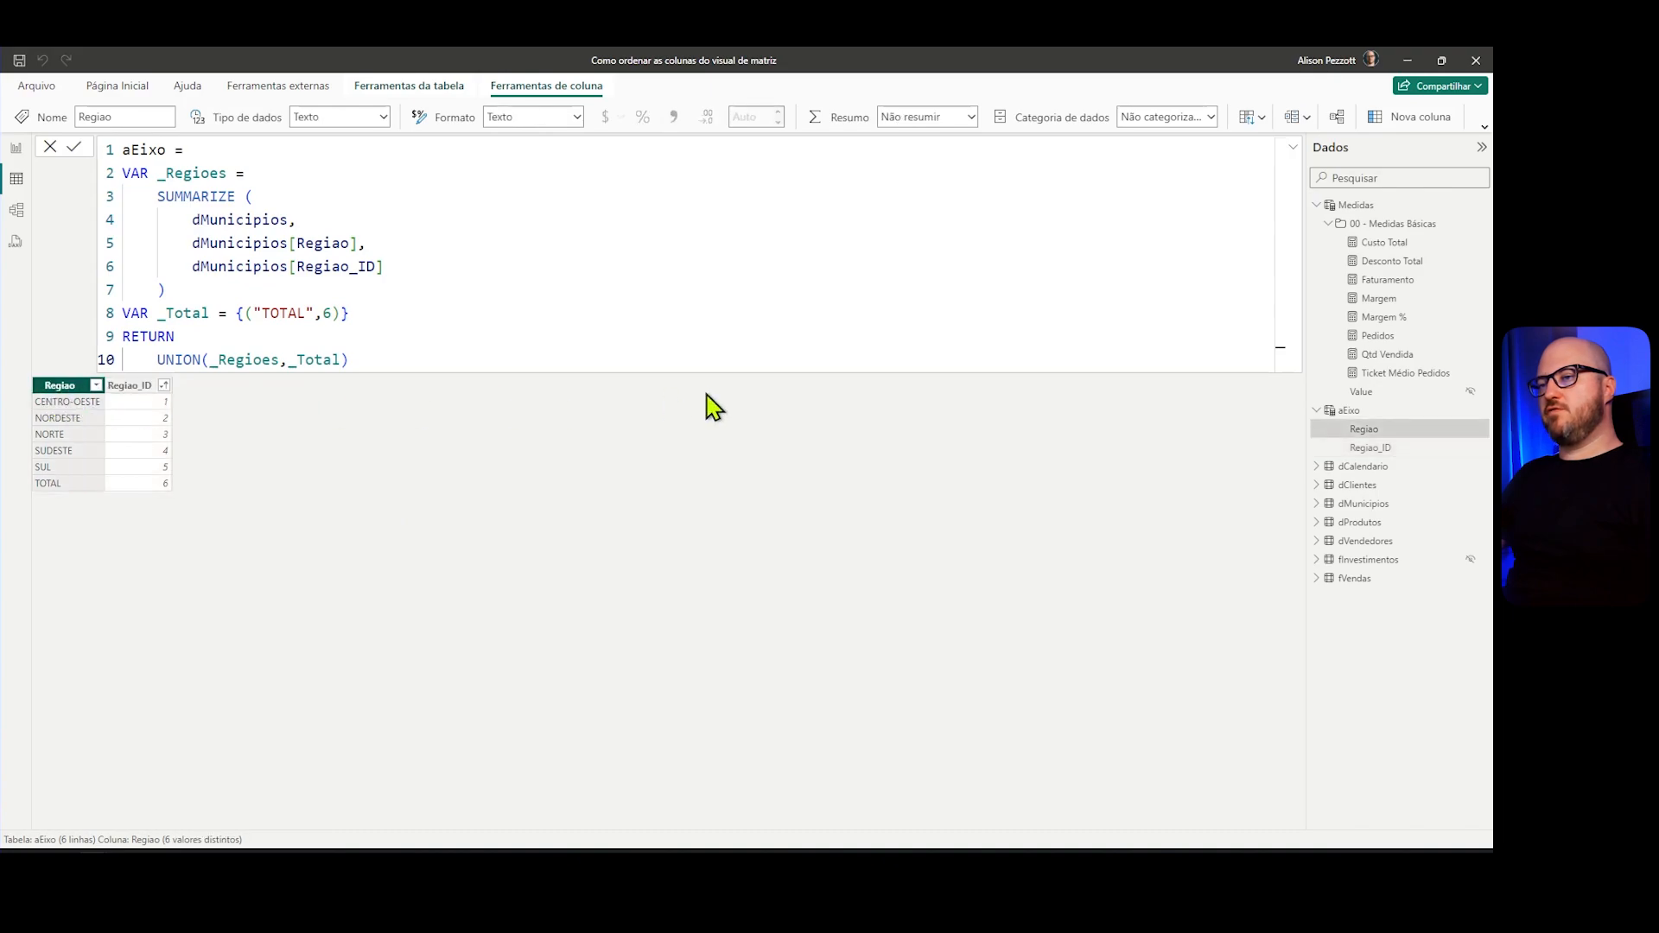
left_click(1260, 120)
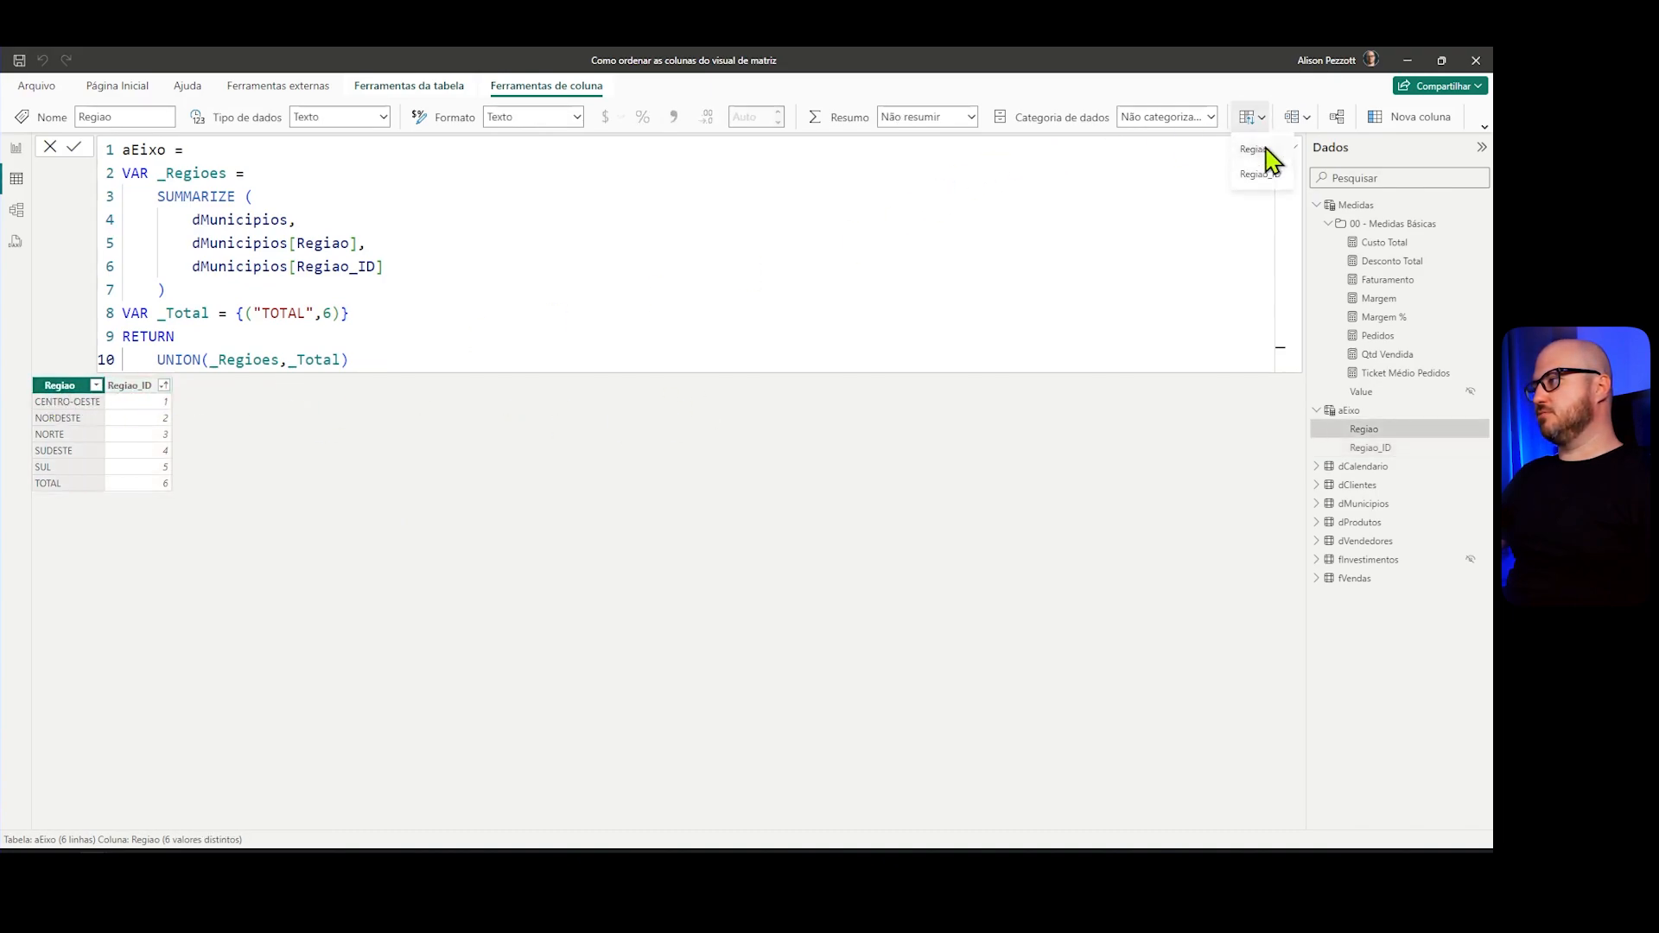
left_click(1276, 178)
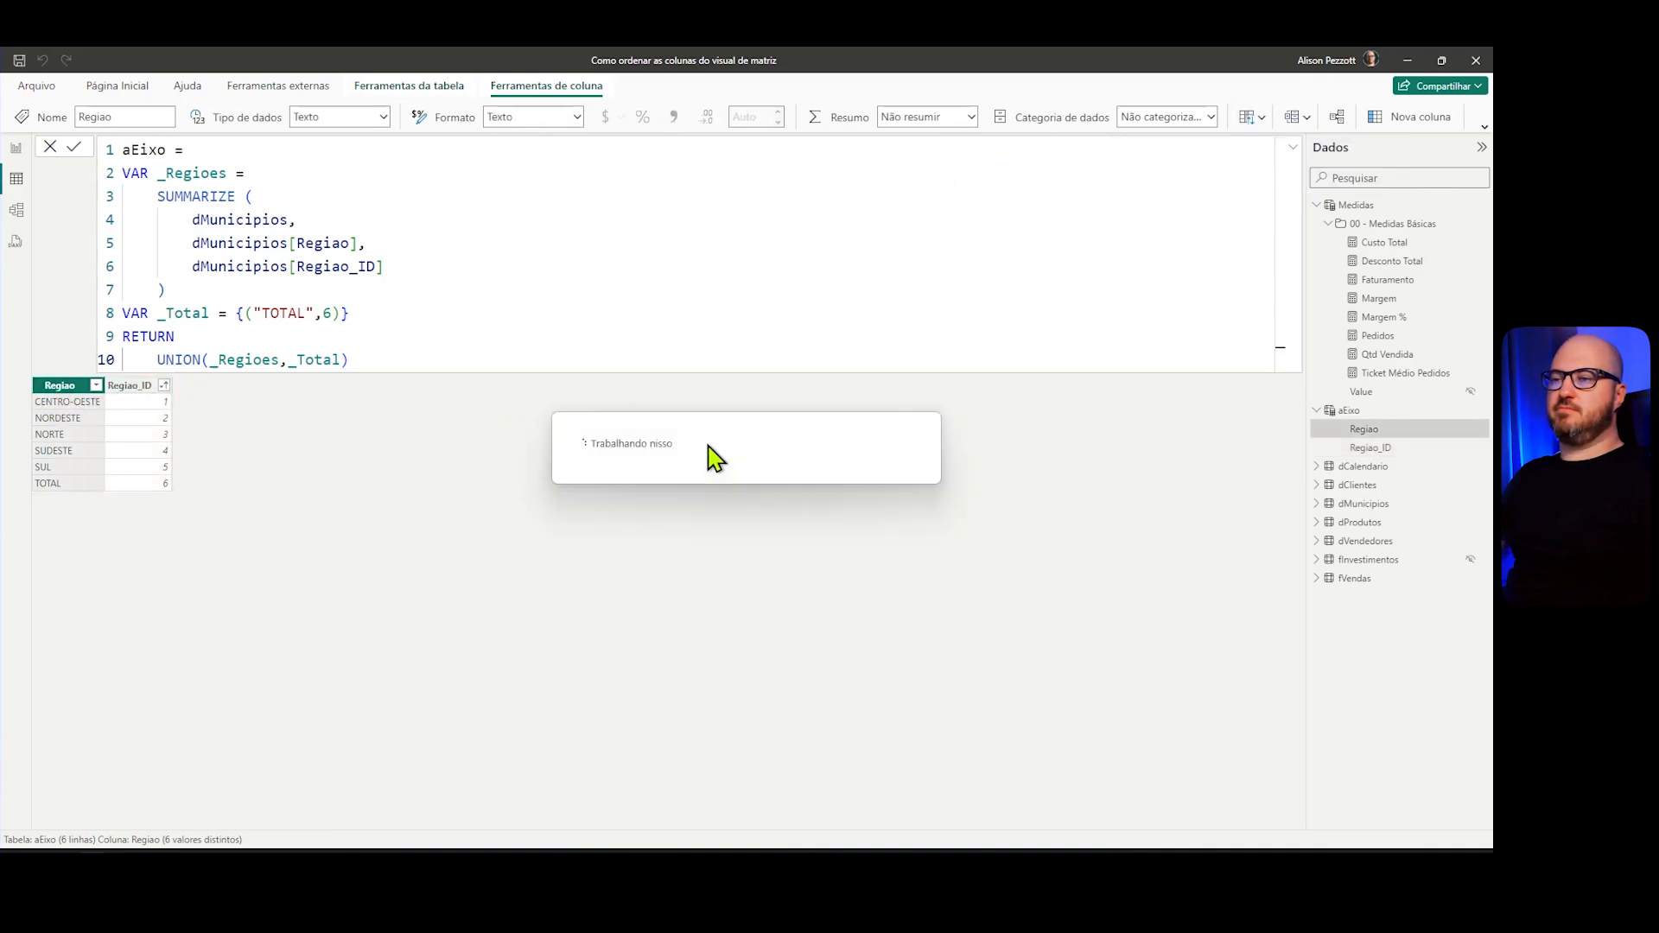
Step: Return to the report view and widen the matrix visual on both sides
left_click(16, 148)
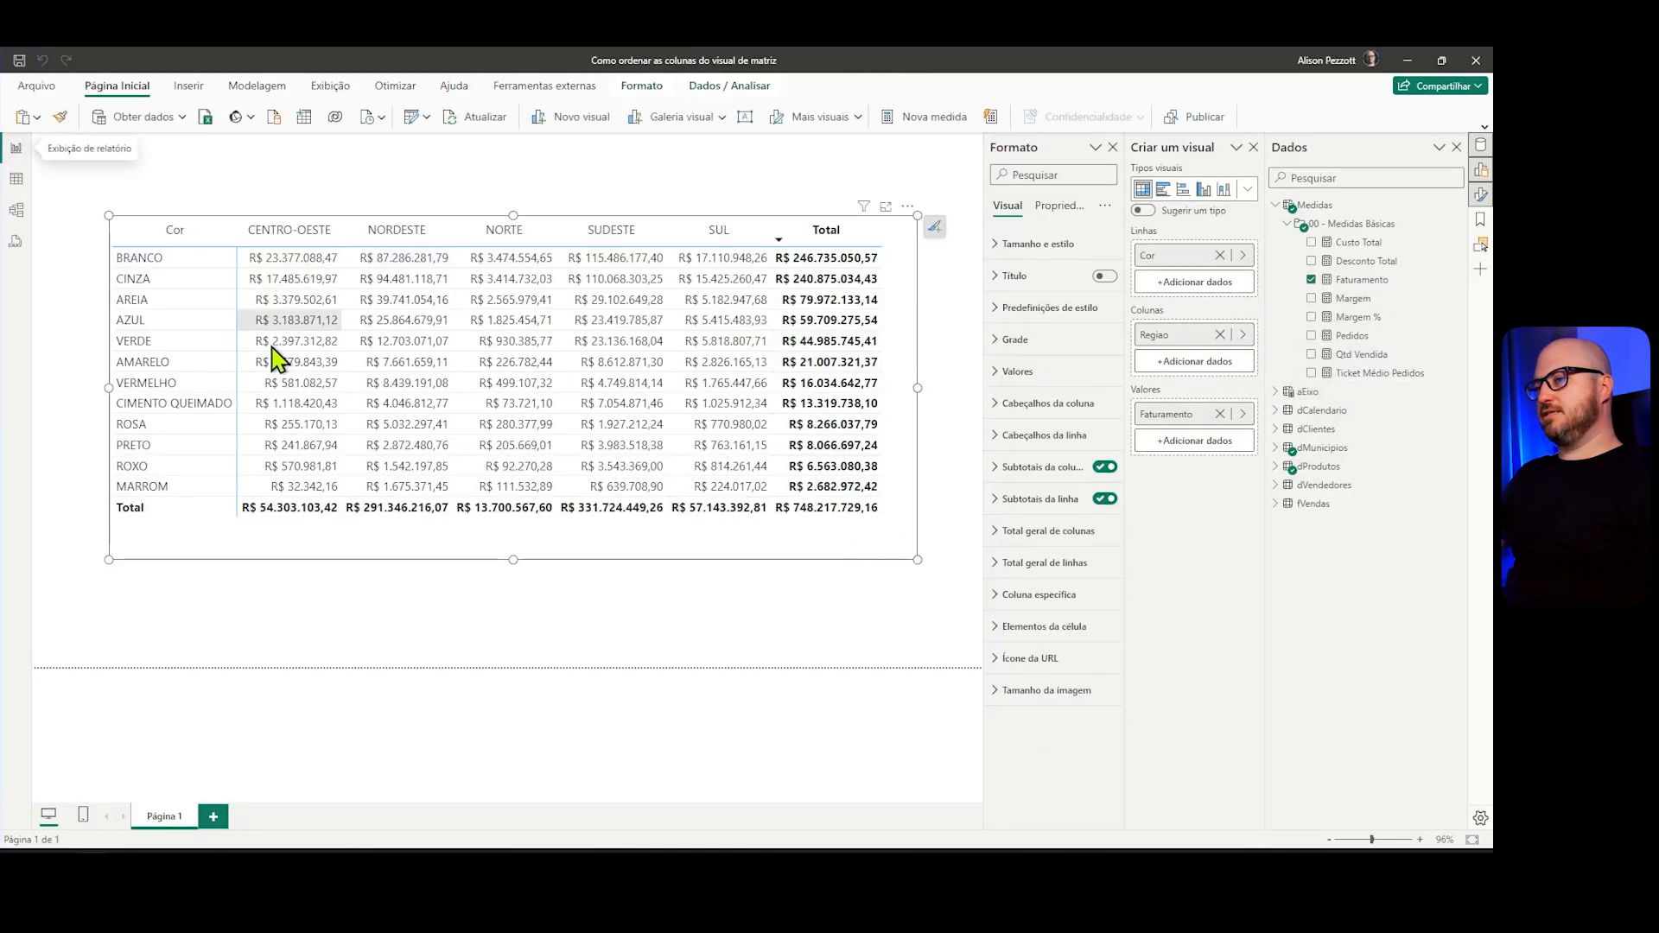
left_click_drag(99, 391, 58, 394)
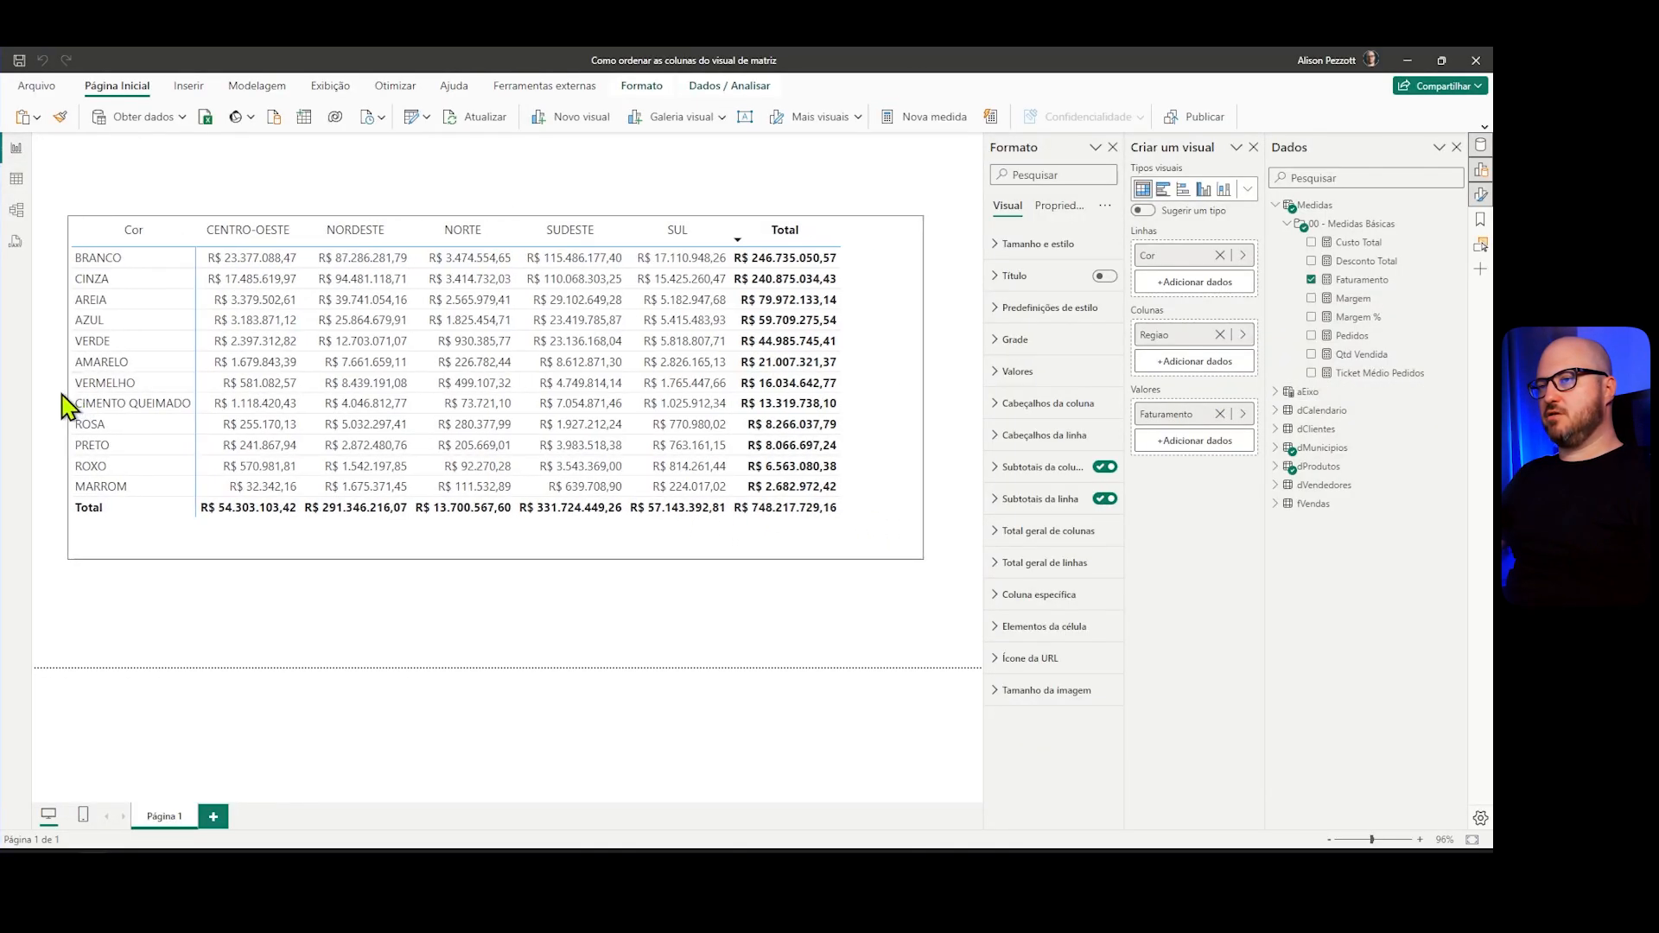
left_click_drag(928, 387, 938, 389)
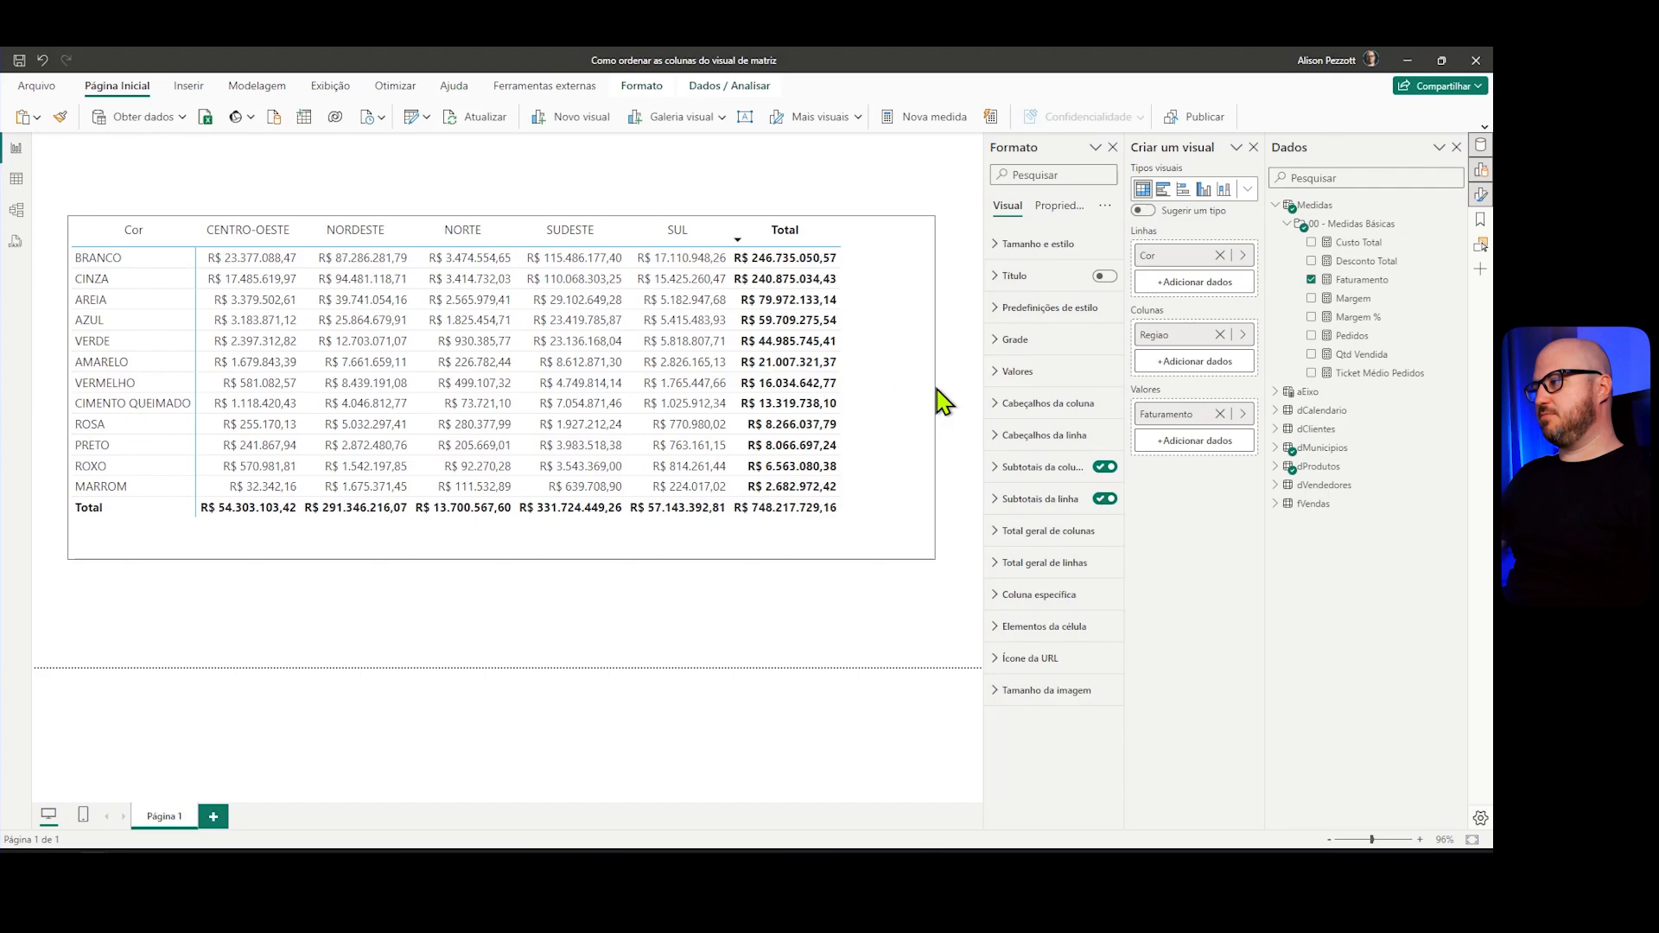
Step: Replace the matrix's column field with Regiao from the aEixo table
left_click(1220, 336)
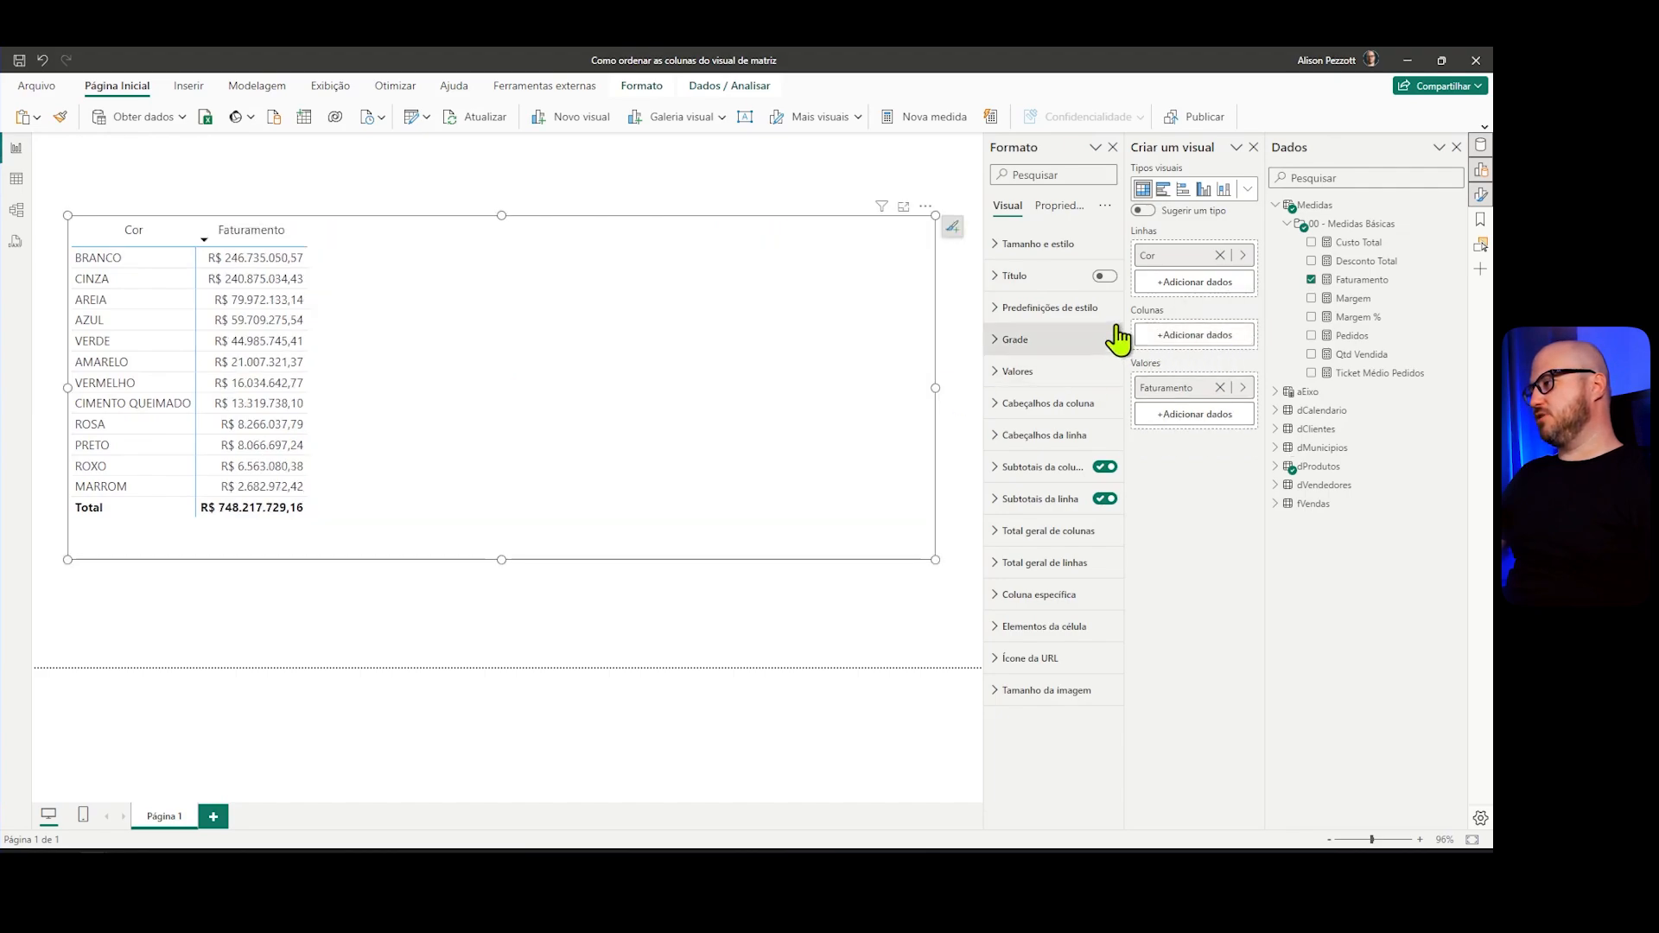
left_click(1183, 337)
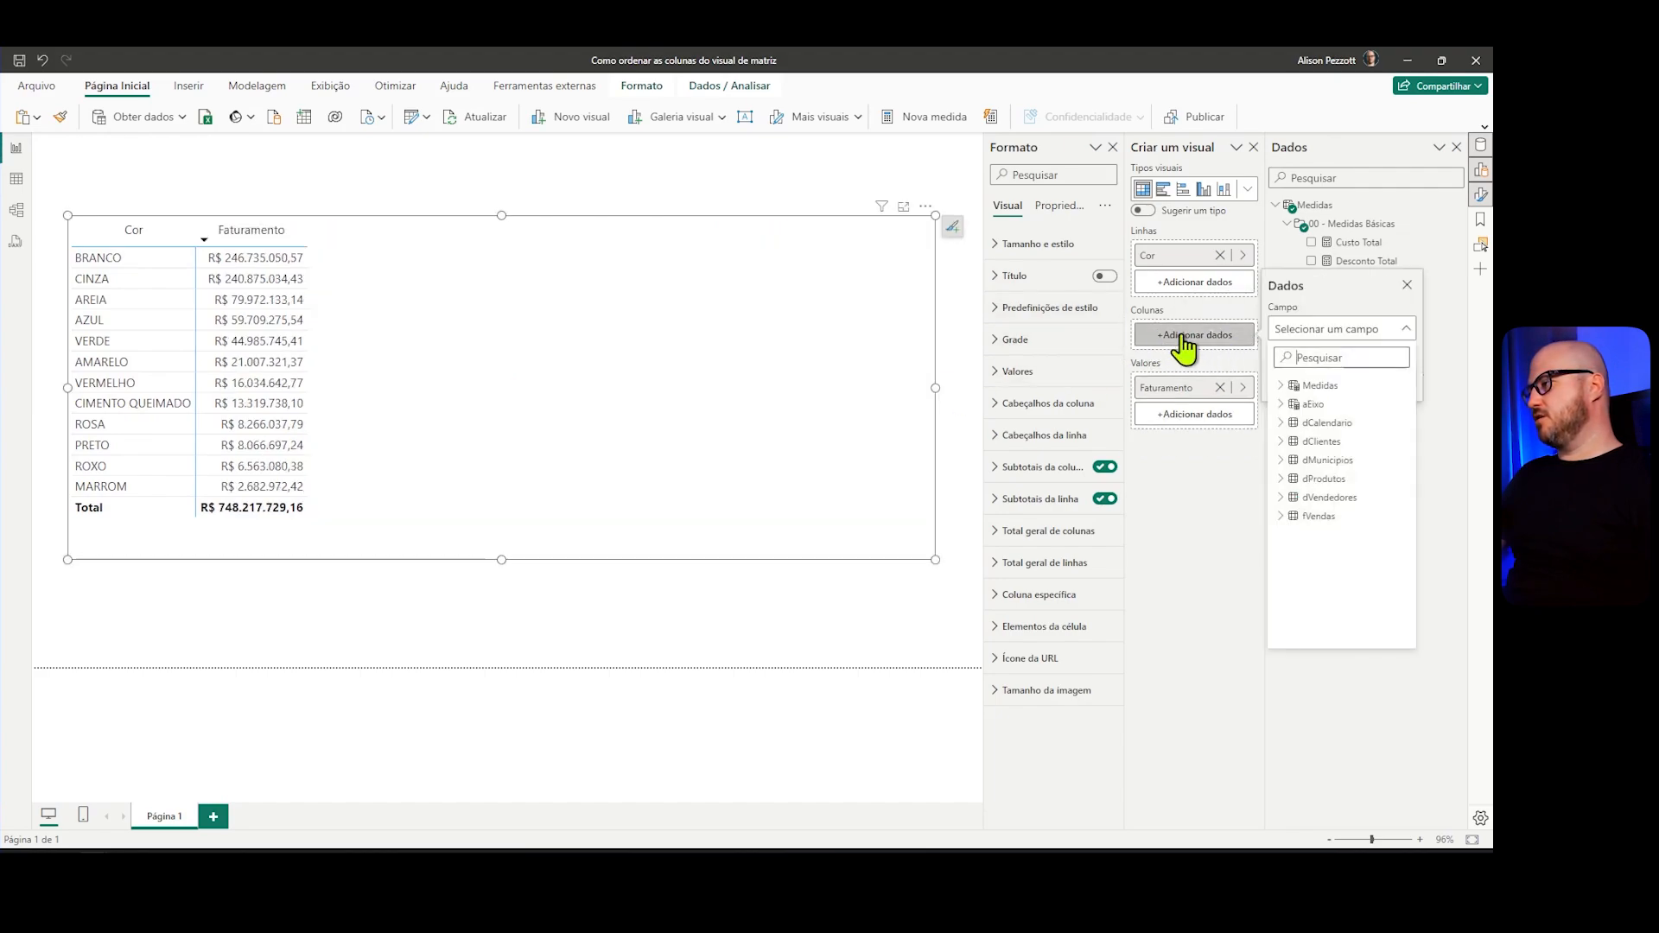
left_click(1282, 403)
left_click(1327, 424)
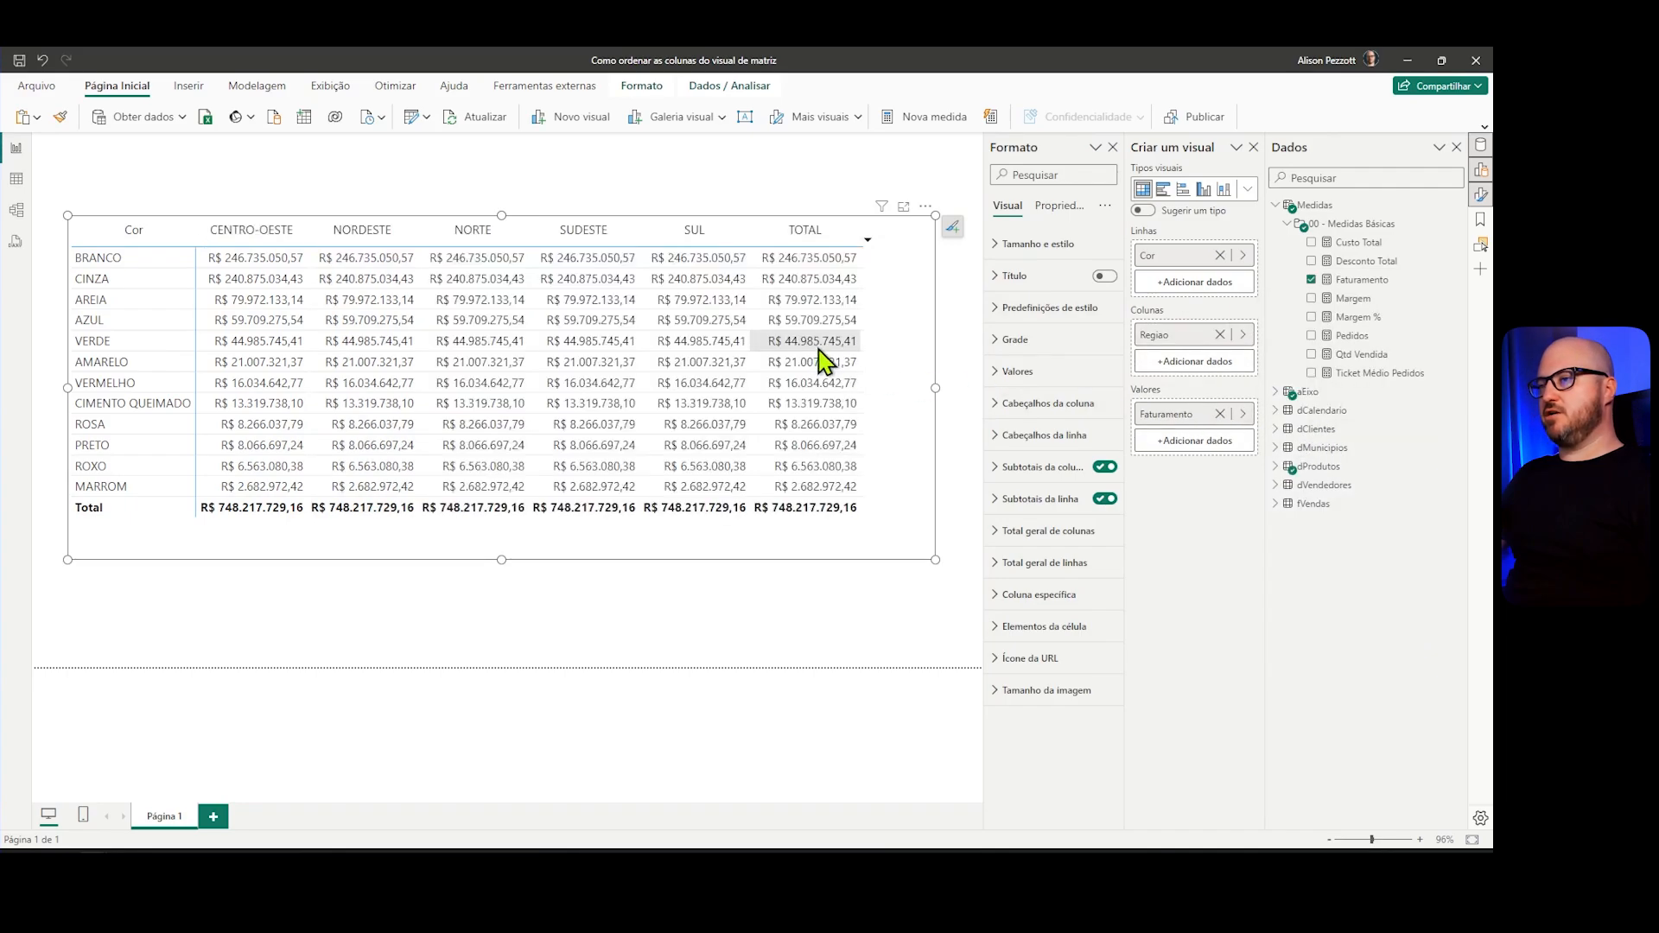
Step: Widen the matrix visual further on both sides to fit the whole Total column
left_click(650, 192)
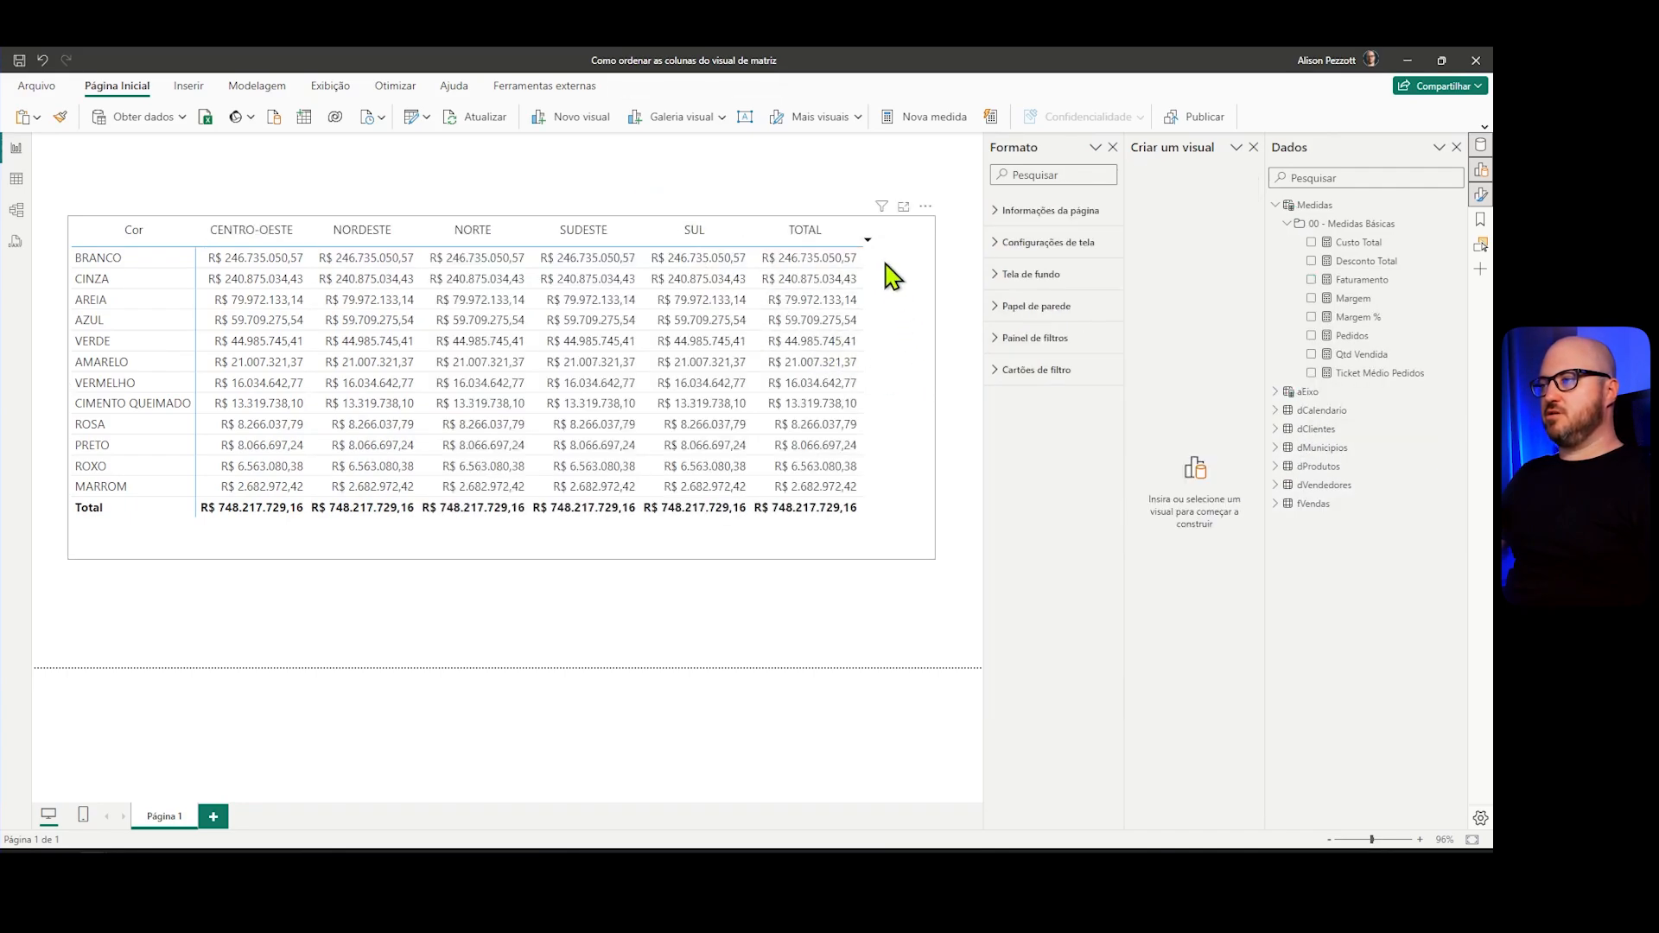
left_click_drag(864, 242, 981, 277)
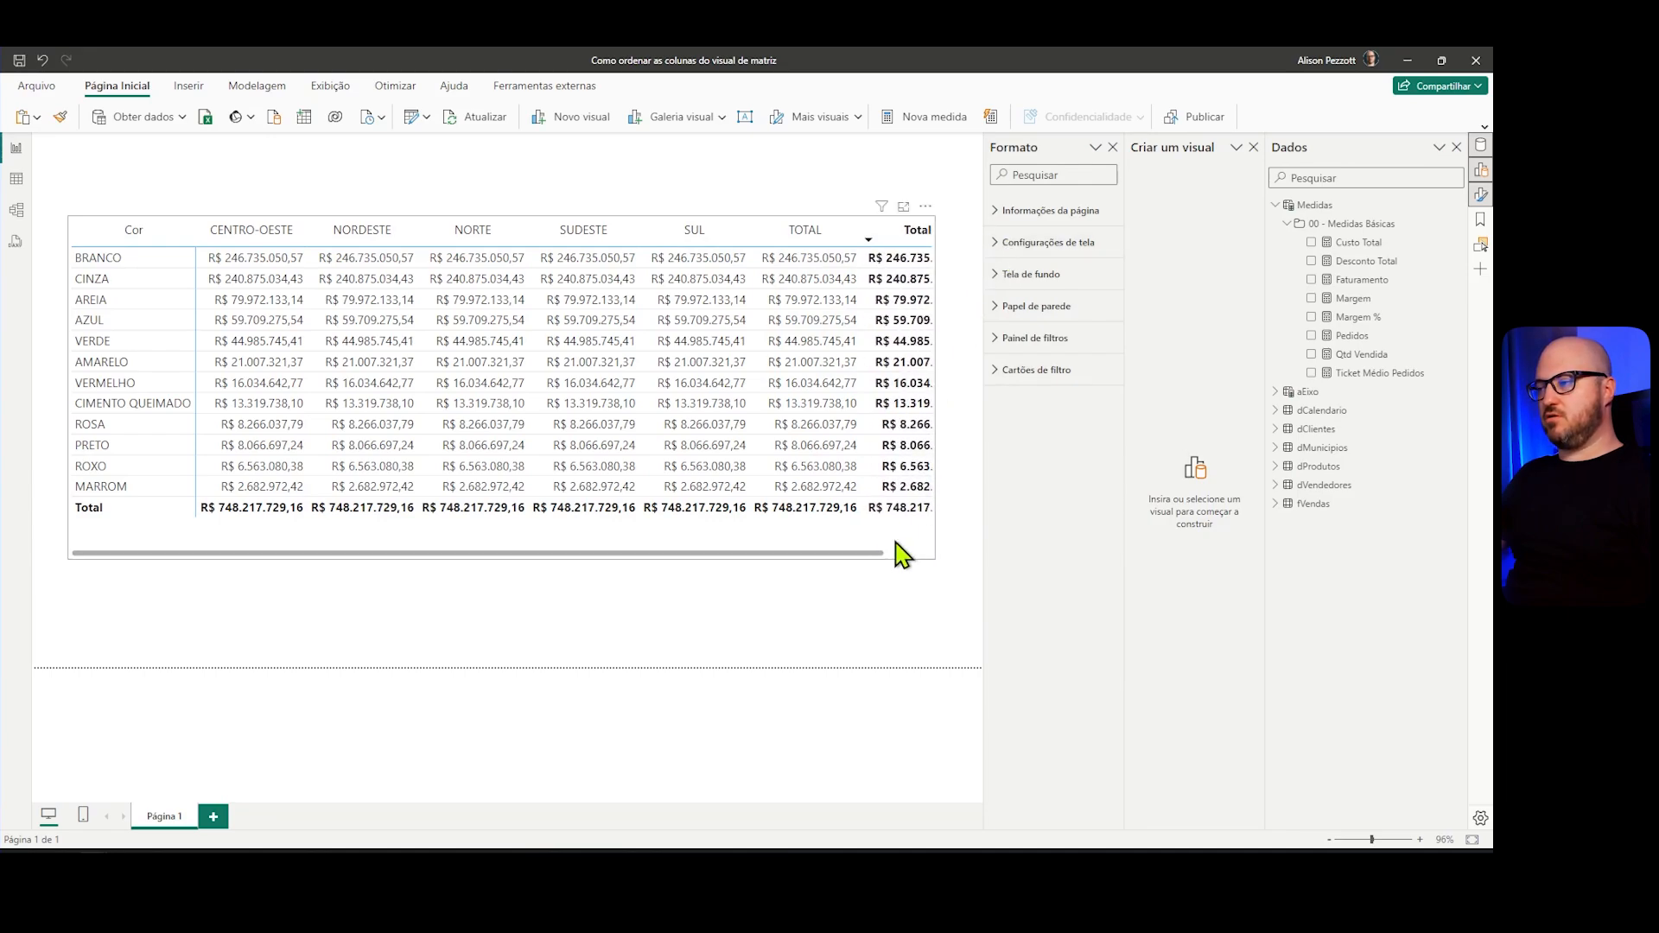
left_click_drag(896, 542, 861, 543)
left_click_drag(902, 390, 971, 396)
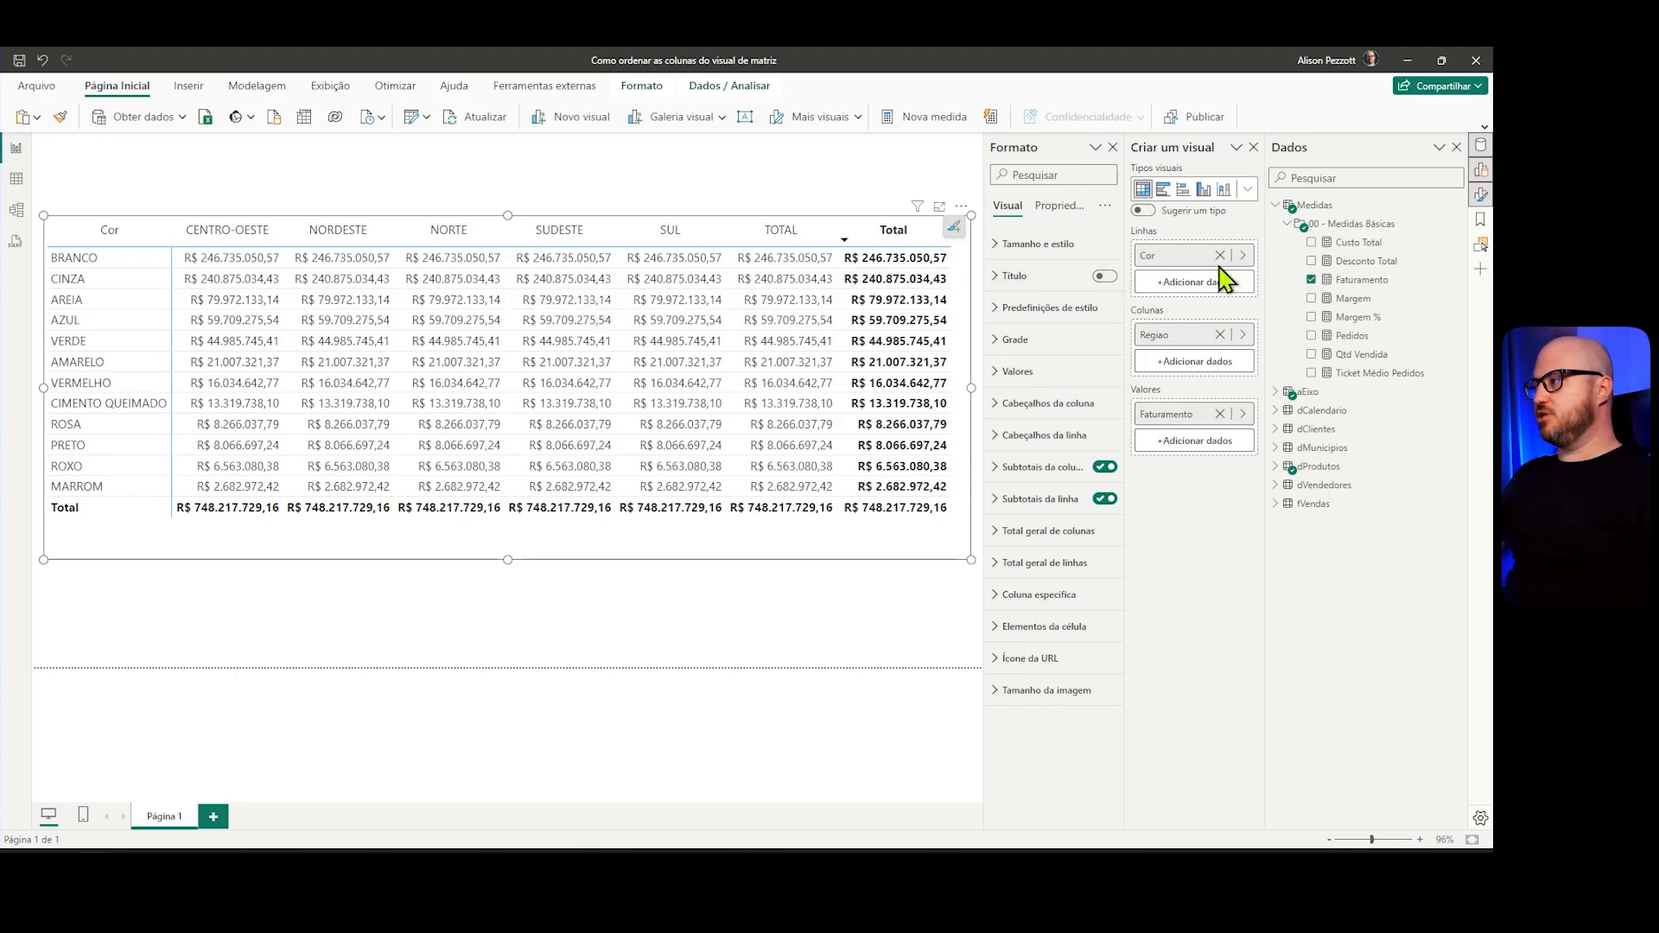
Step: Create the measure Faturamento Personalizado = [Faturamento] in the Medidas table and set its decimal places to 0
right_click(1315, 208)
left_click(1359, 238)
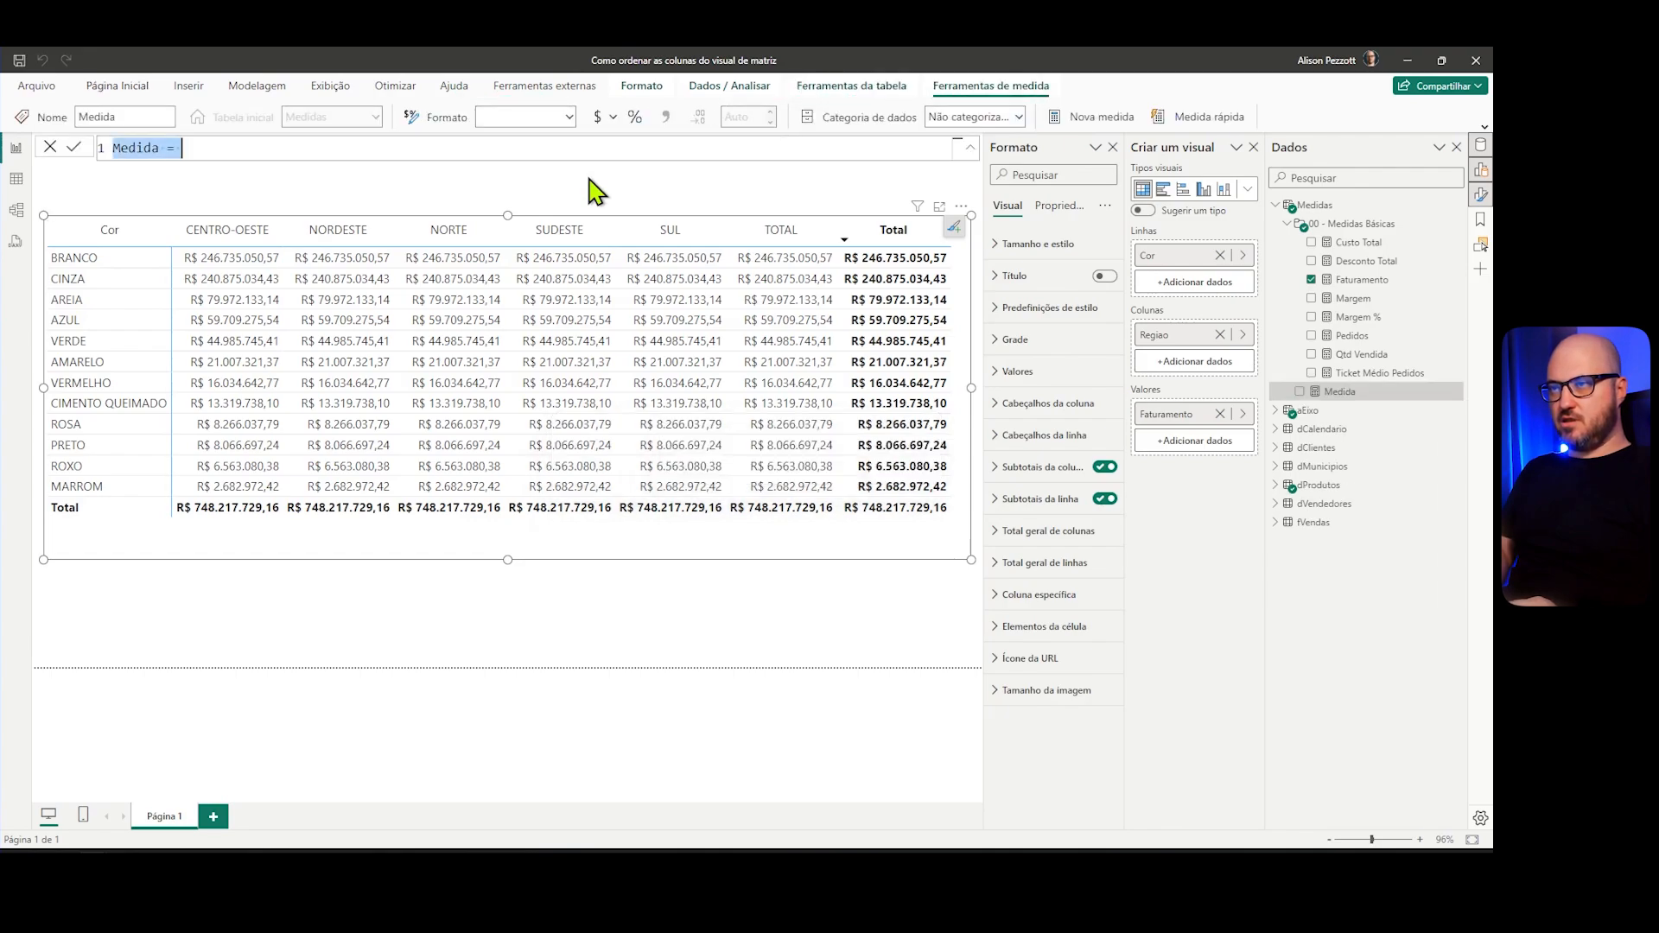
type("Faturamento ")
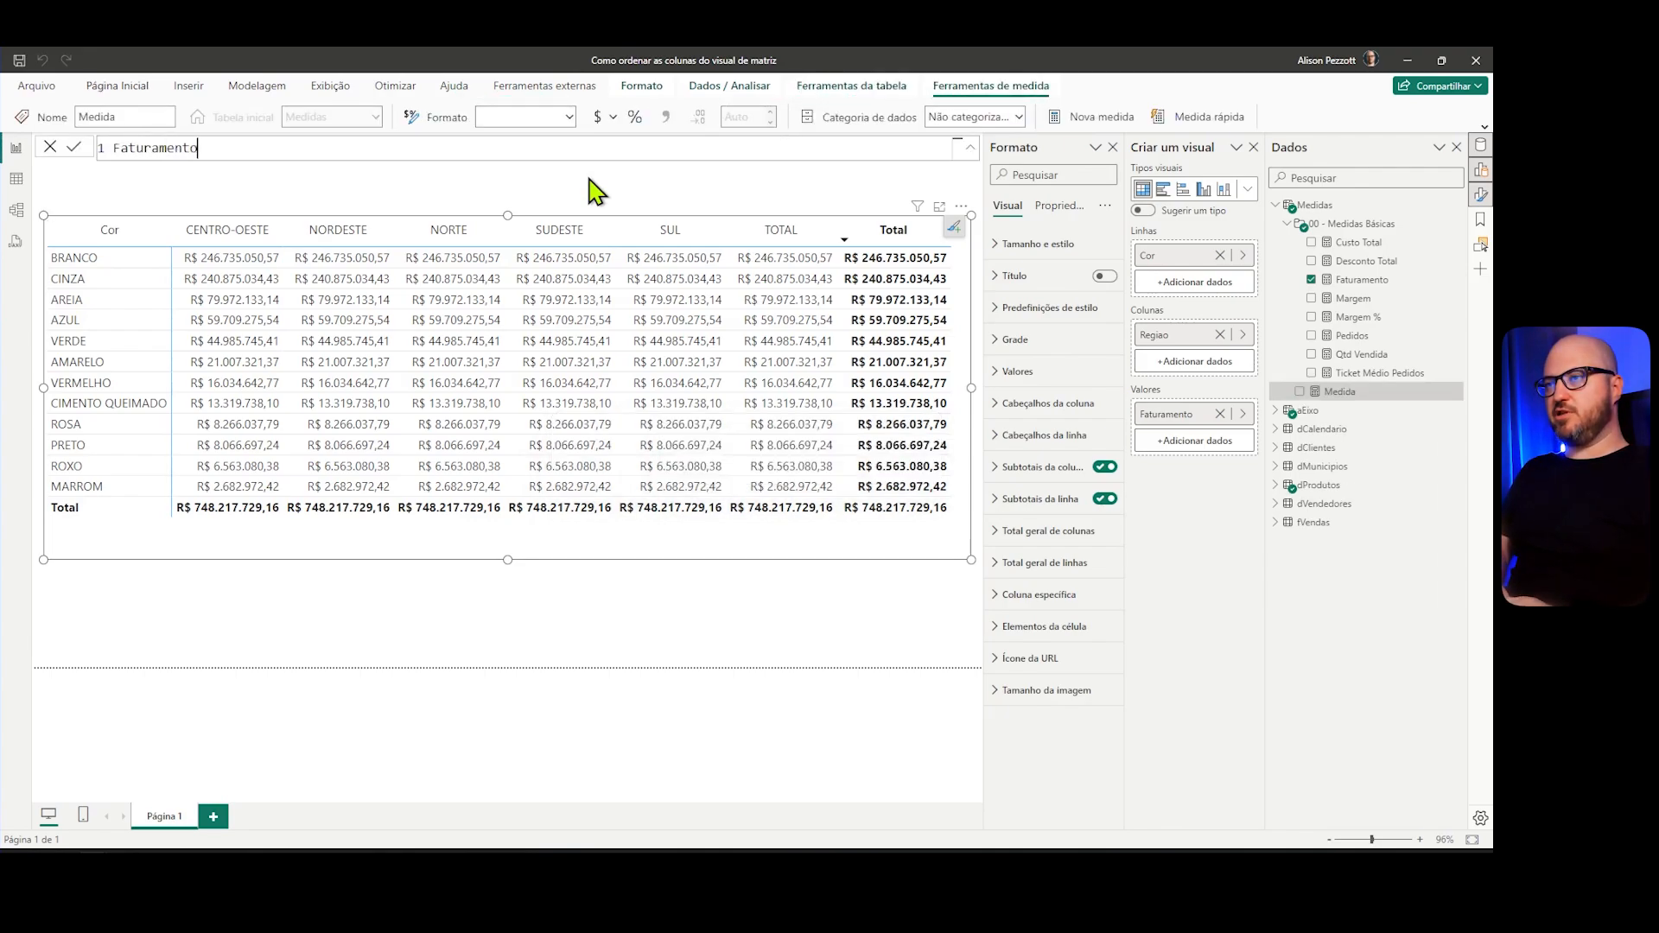
type("Pe")
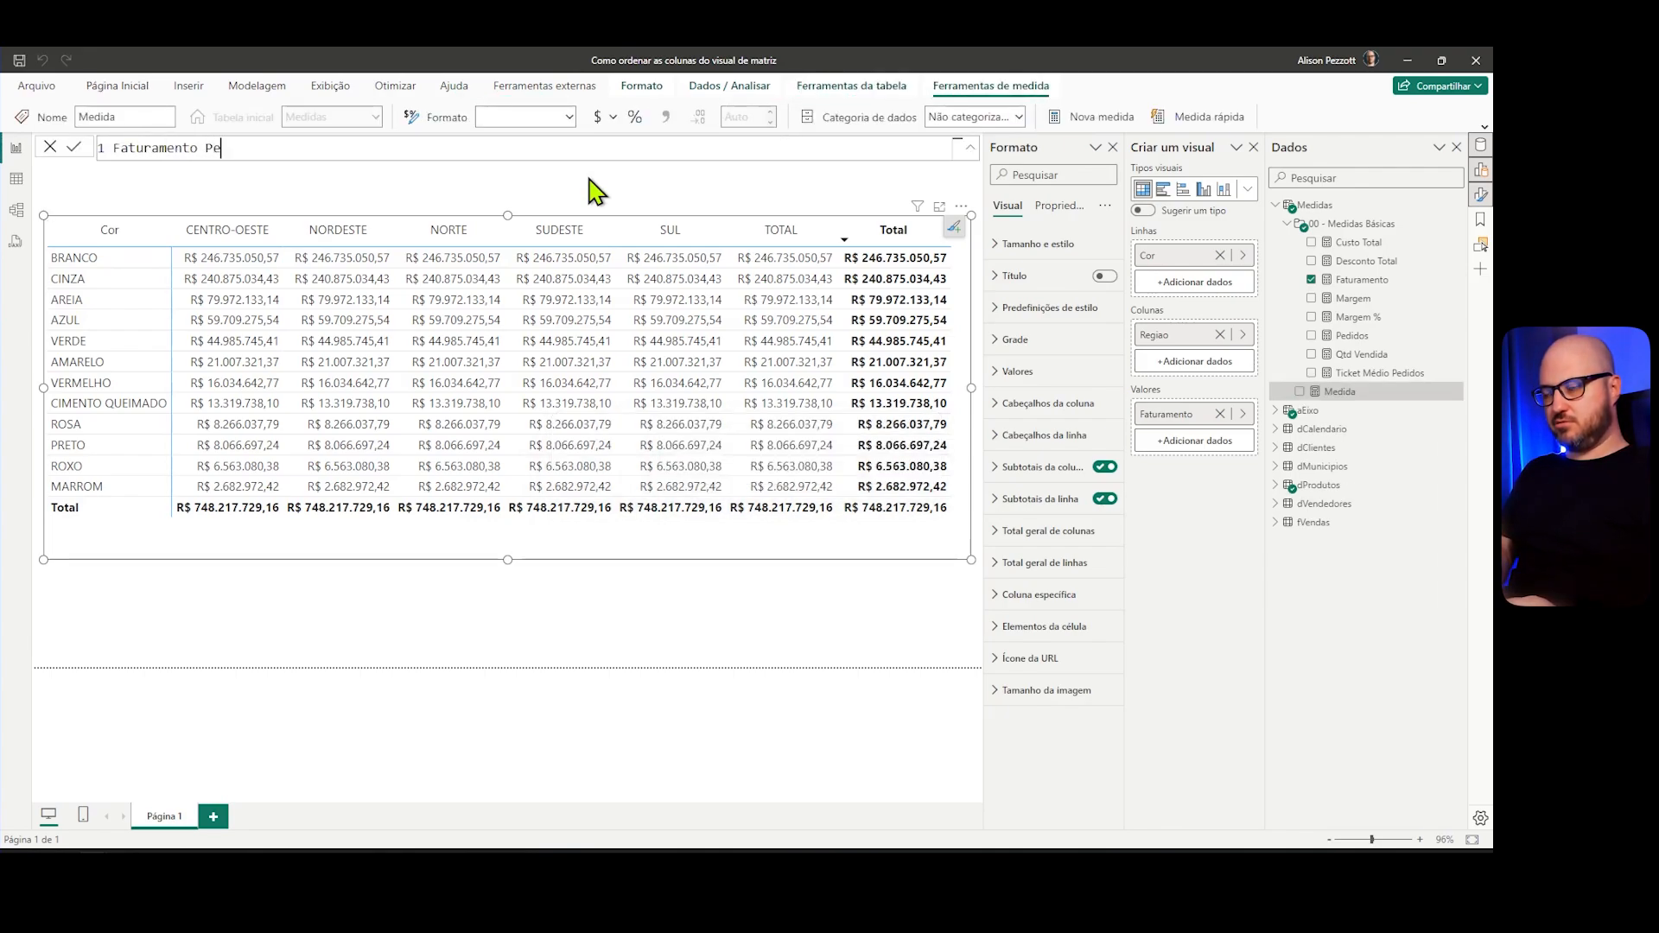
type("rsonaliza")
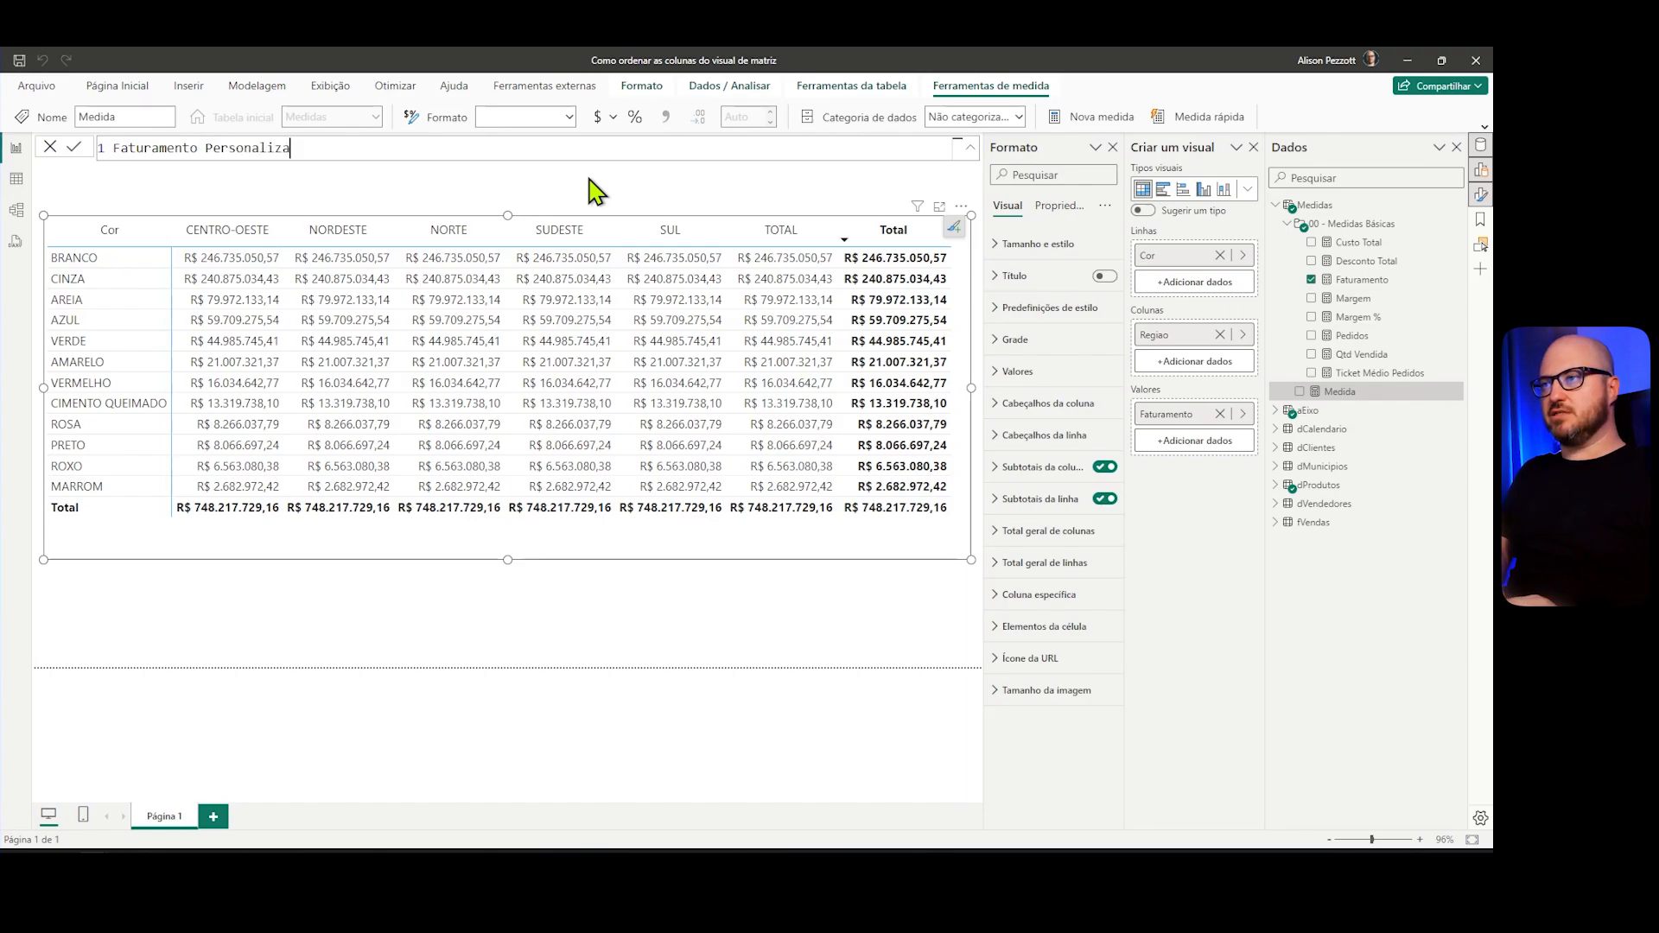
type("do = [Faturamento]")
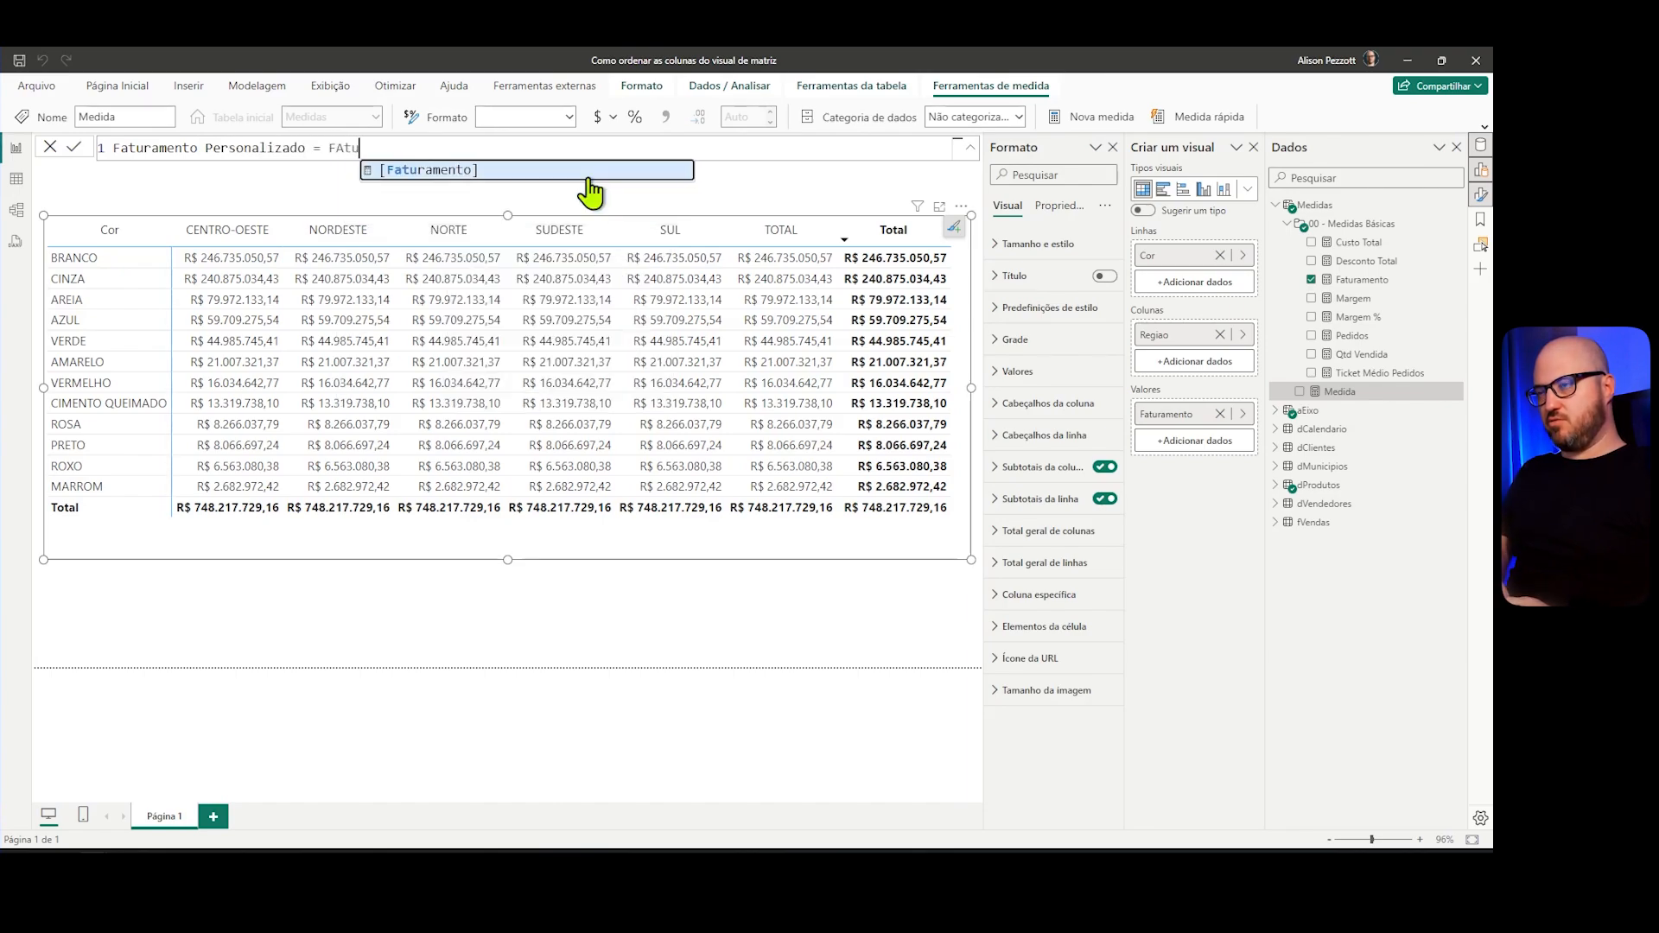
key("Return")
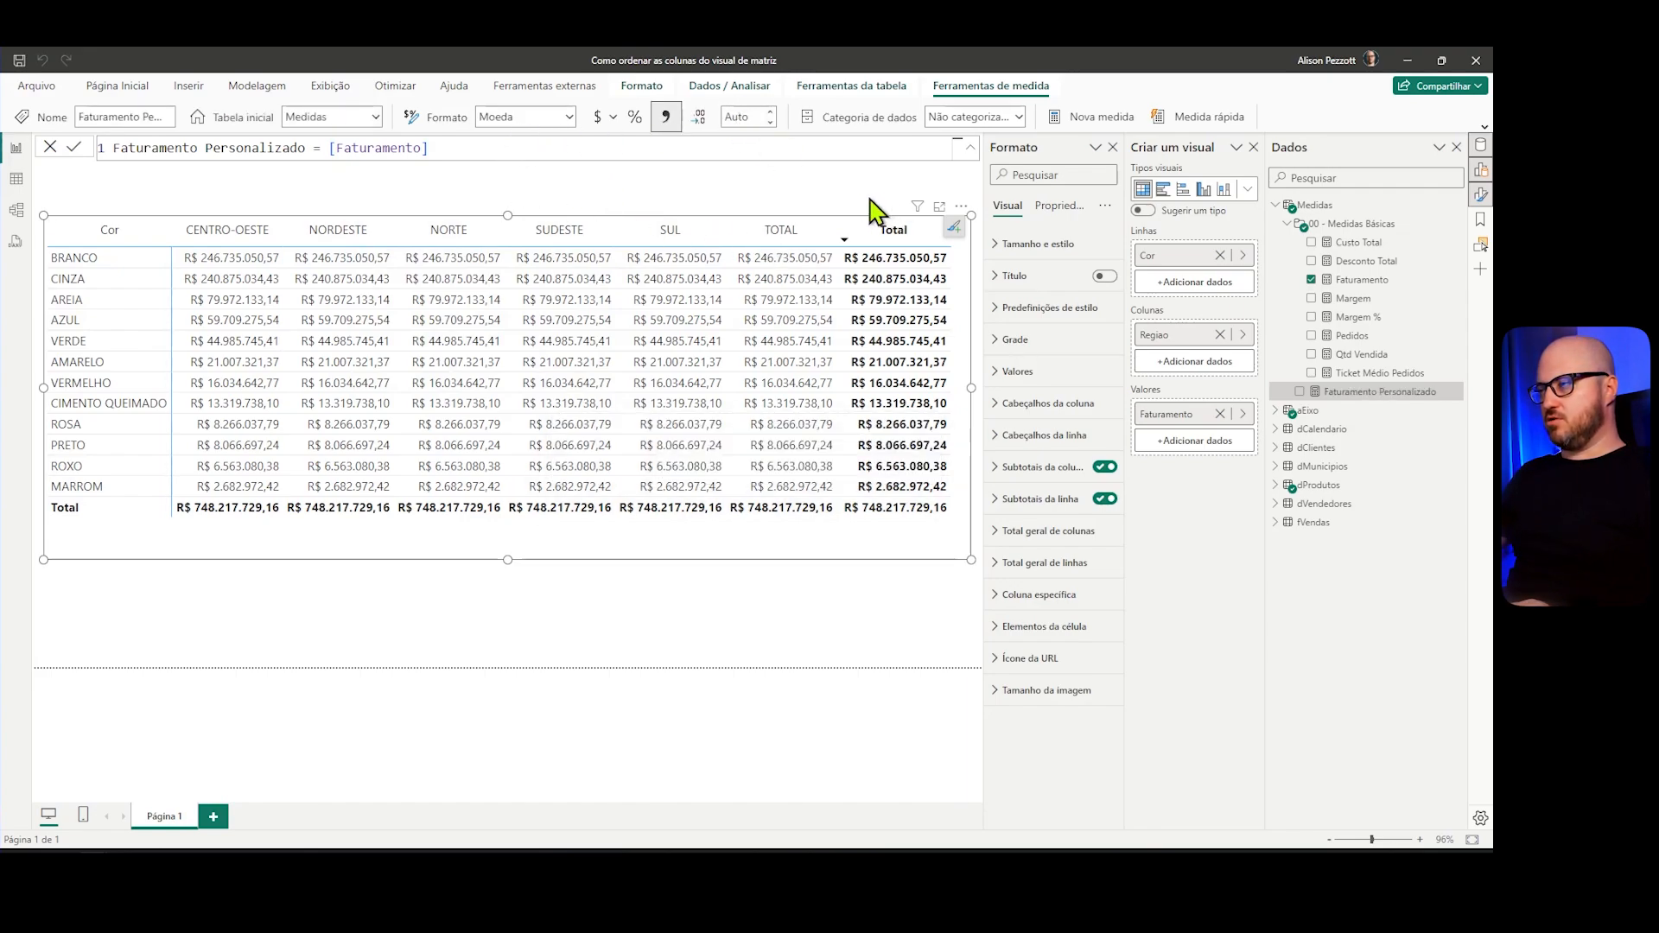
type("0")
key("Return")
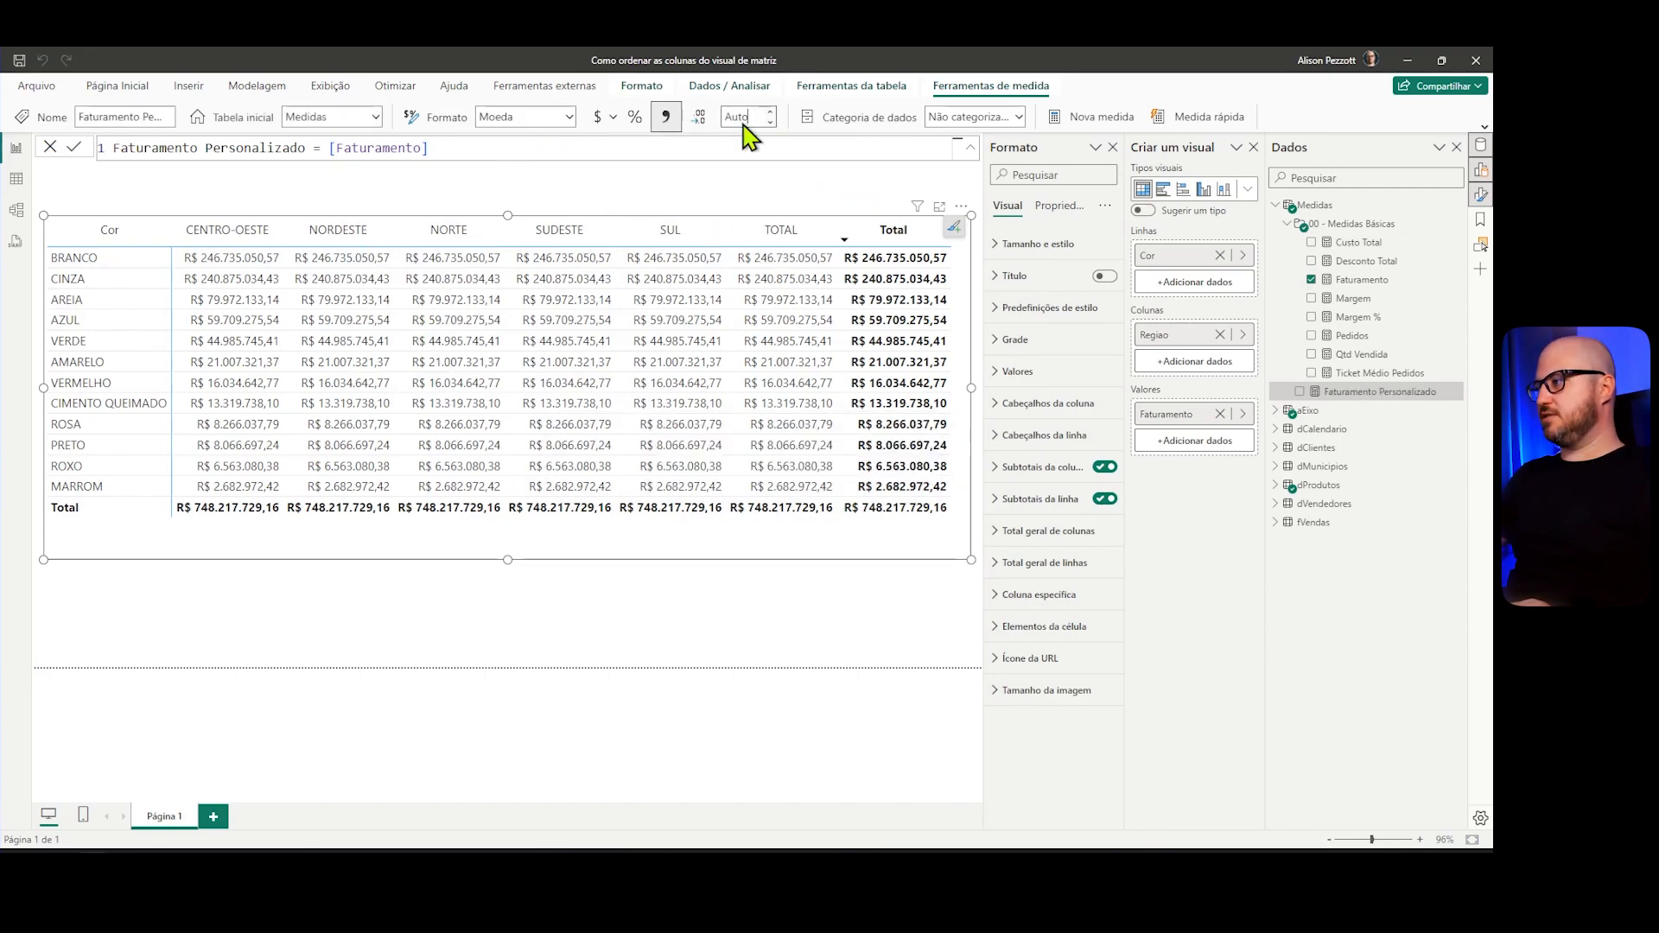
Step: Replace Faturamento with Faturamento Personalizado in the matrix's values and sort the rows by the Total column in descending order
left_click(1220, 415)
left_click_drag(1355, 393, 1211, 415)
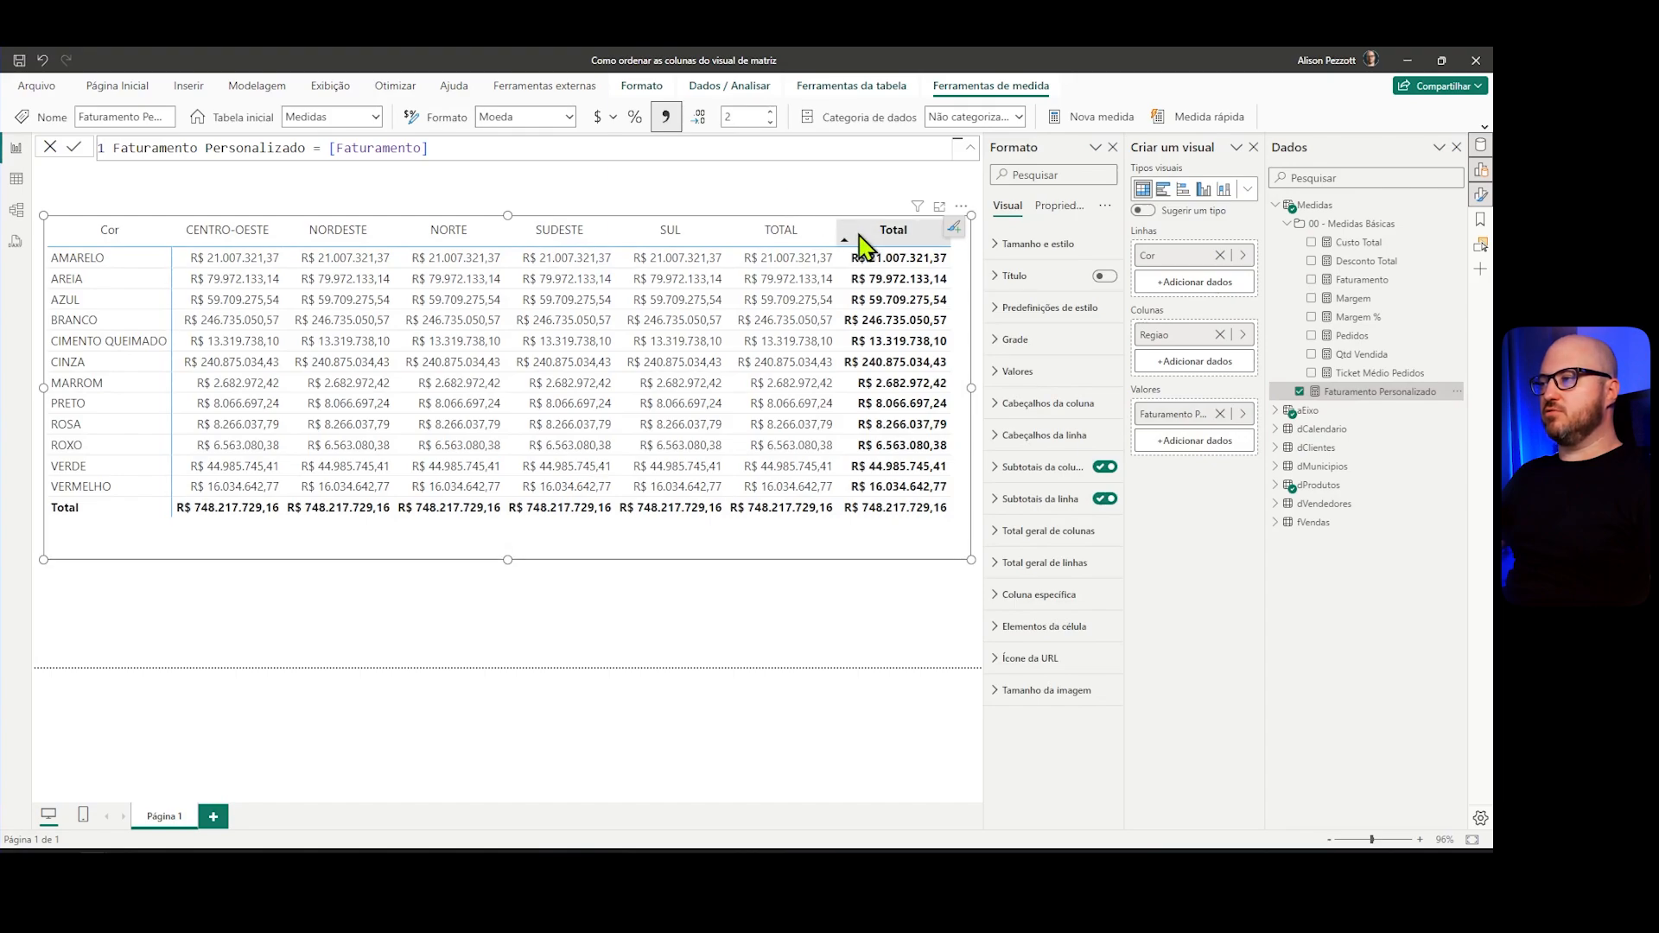
left_click(899, 232)
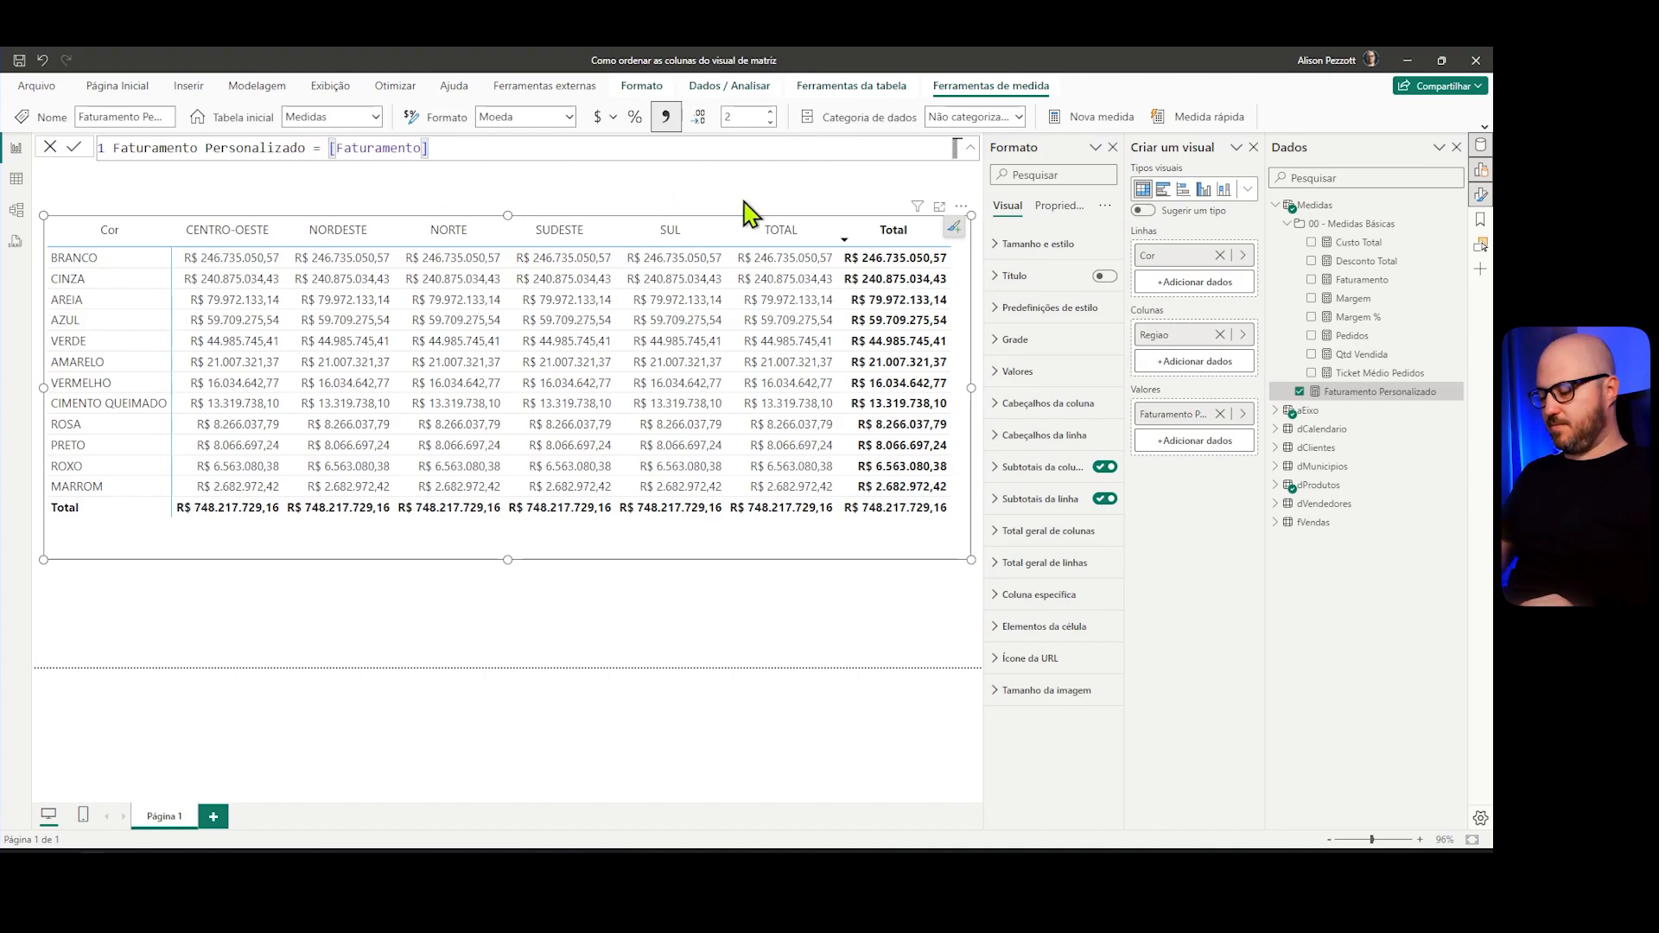
Step: Rewrite the measure to declare the variable _Padrao as a CALCULATE with [Faturamento] as its expression
key("shift+Return")
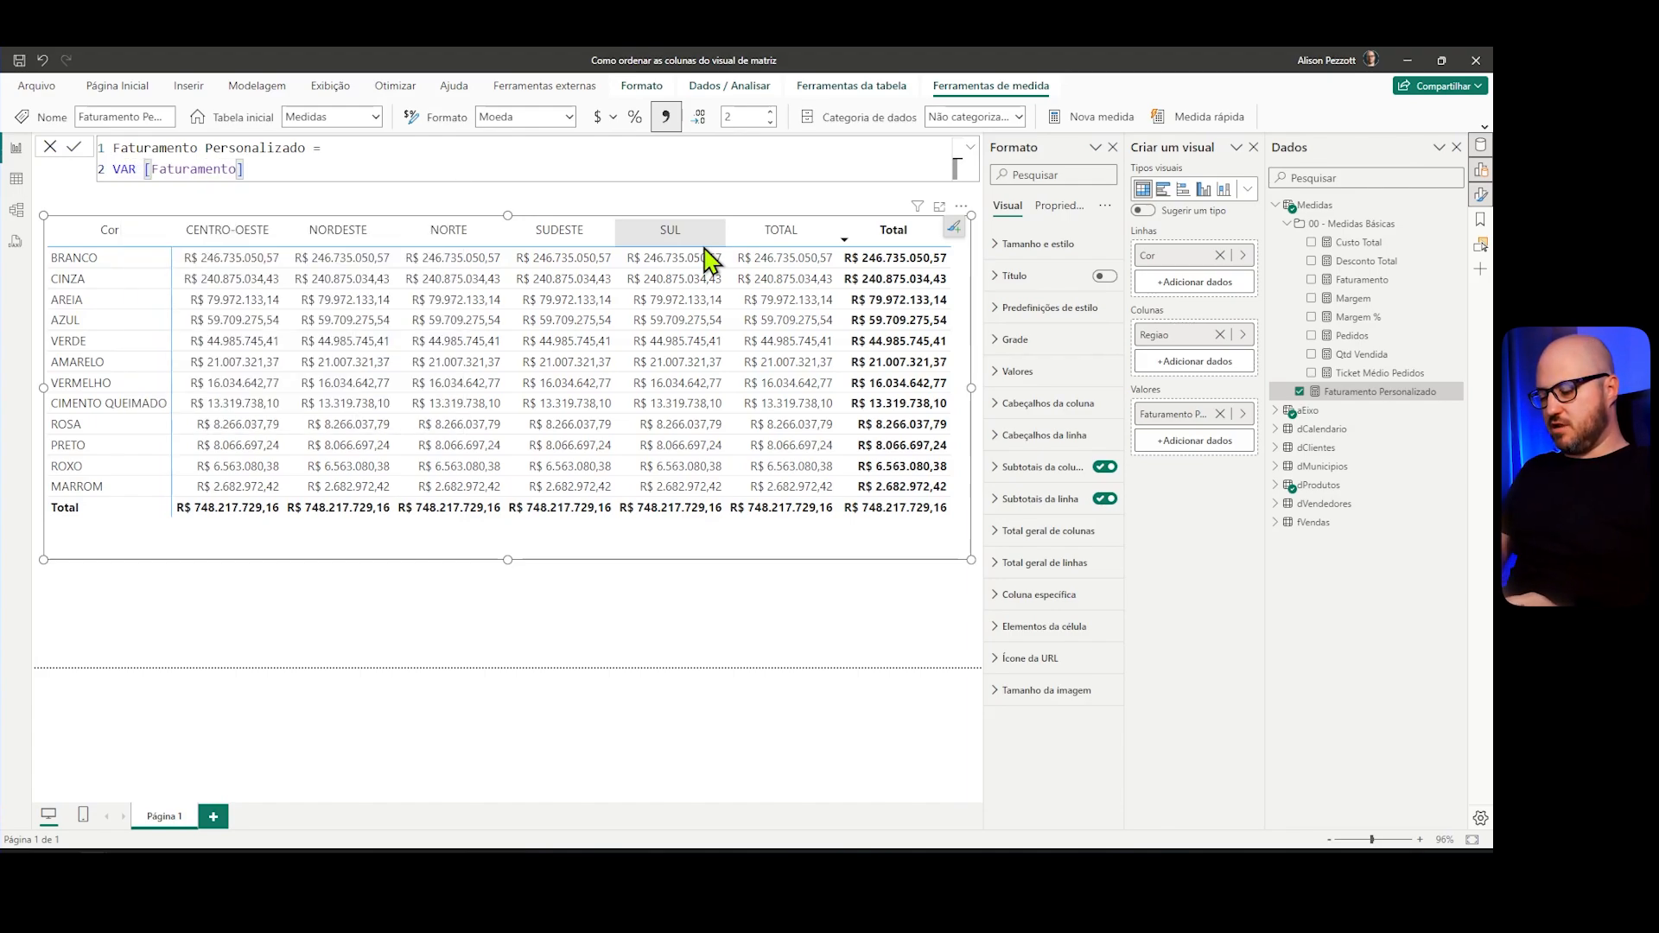
type("VAR _Padrao")
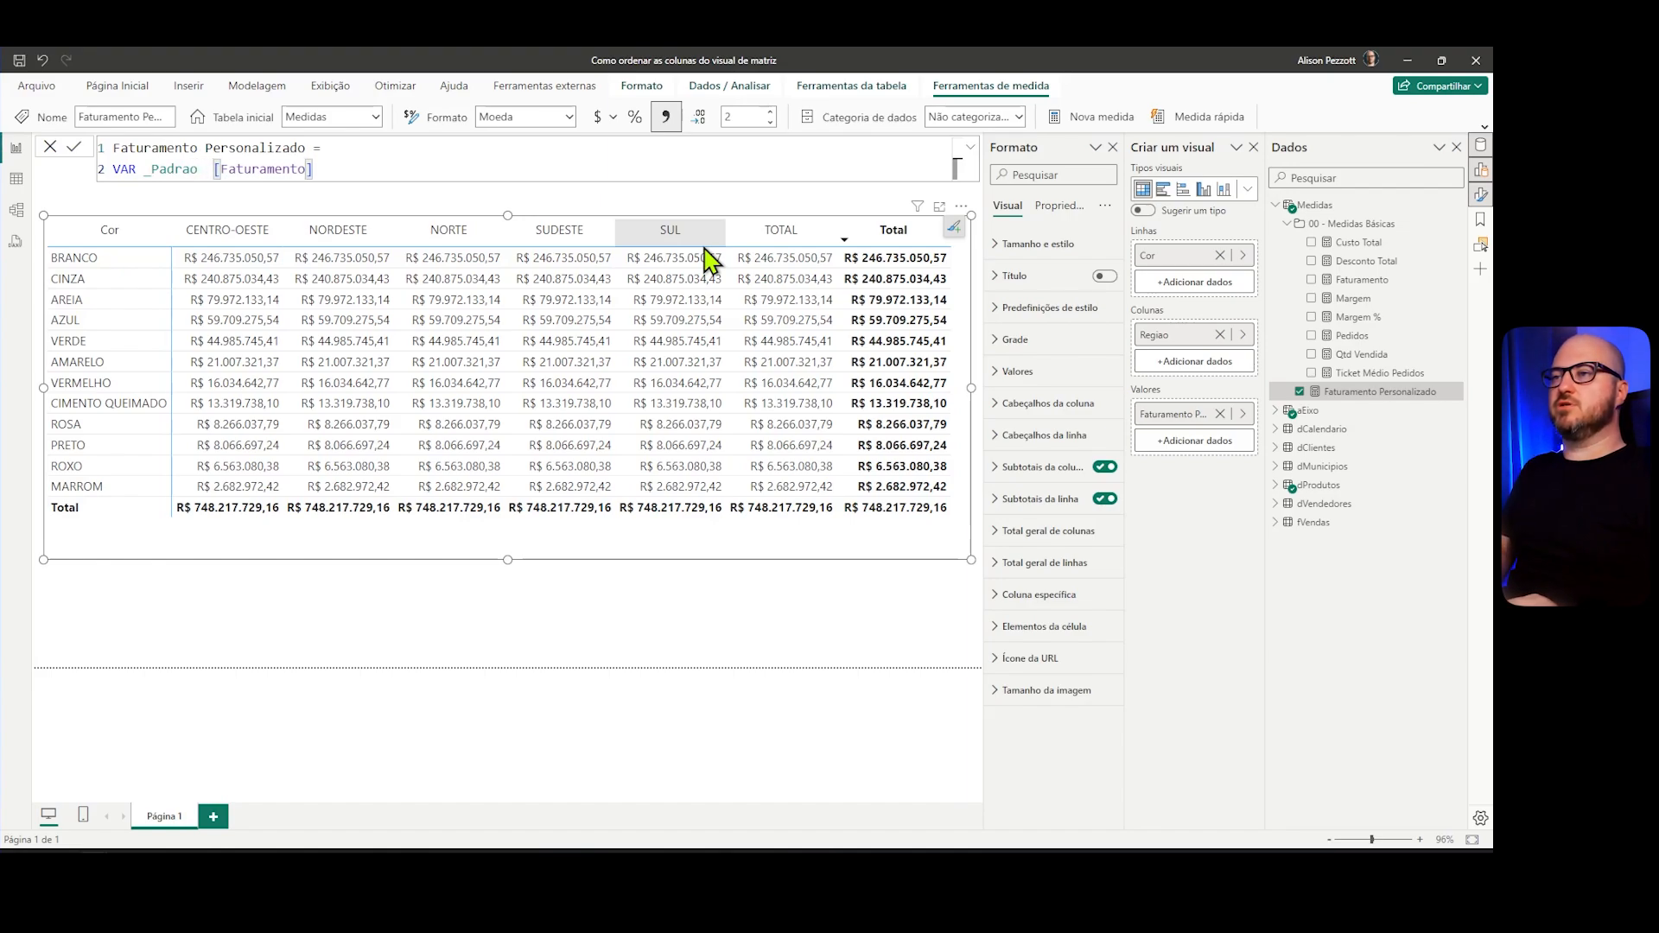
type(" =")
key("Return")
type("CALCULATE(")
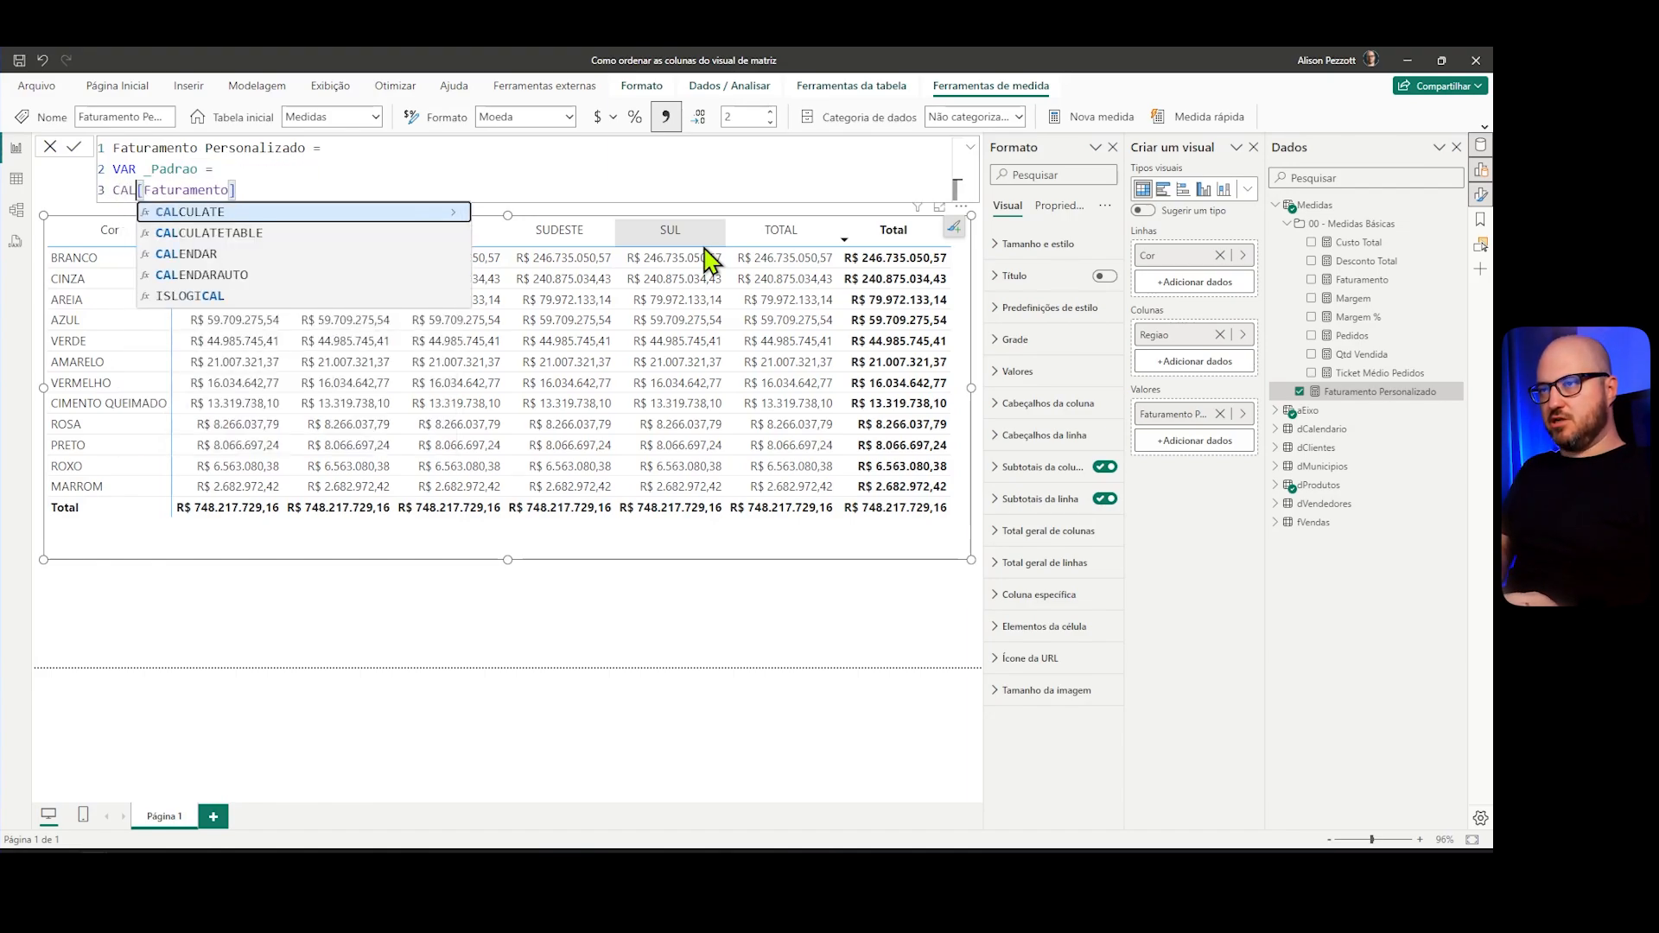
key("Home")
key("Tab")
key("Right")
key("Right")
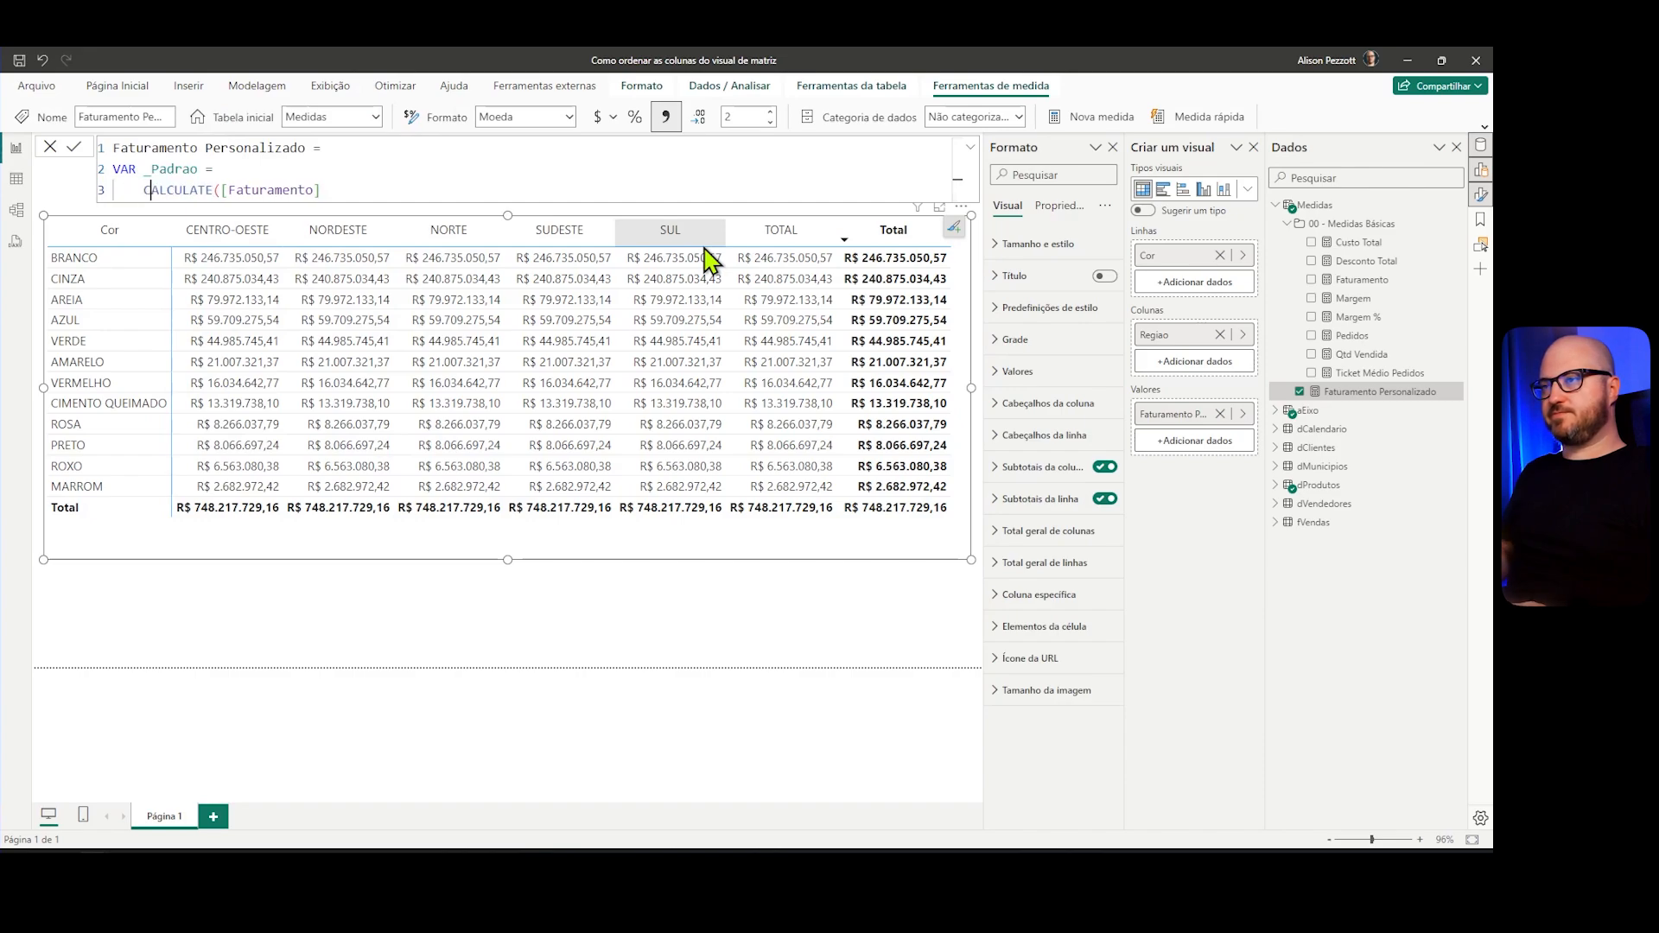
key("Right")
key("Right")
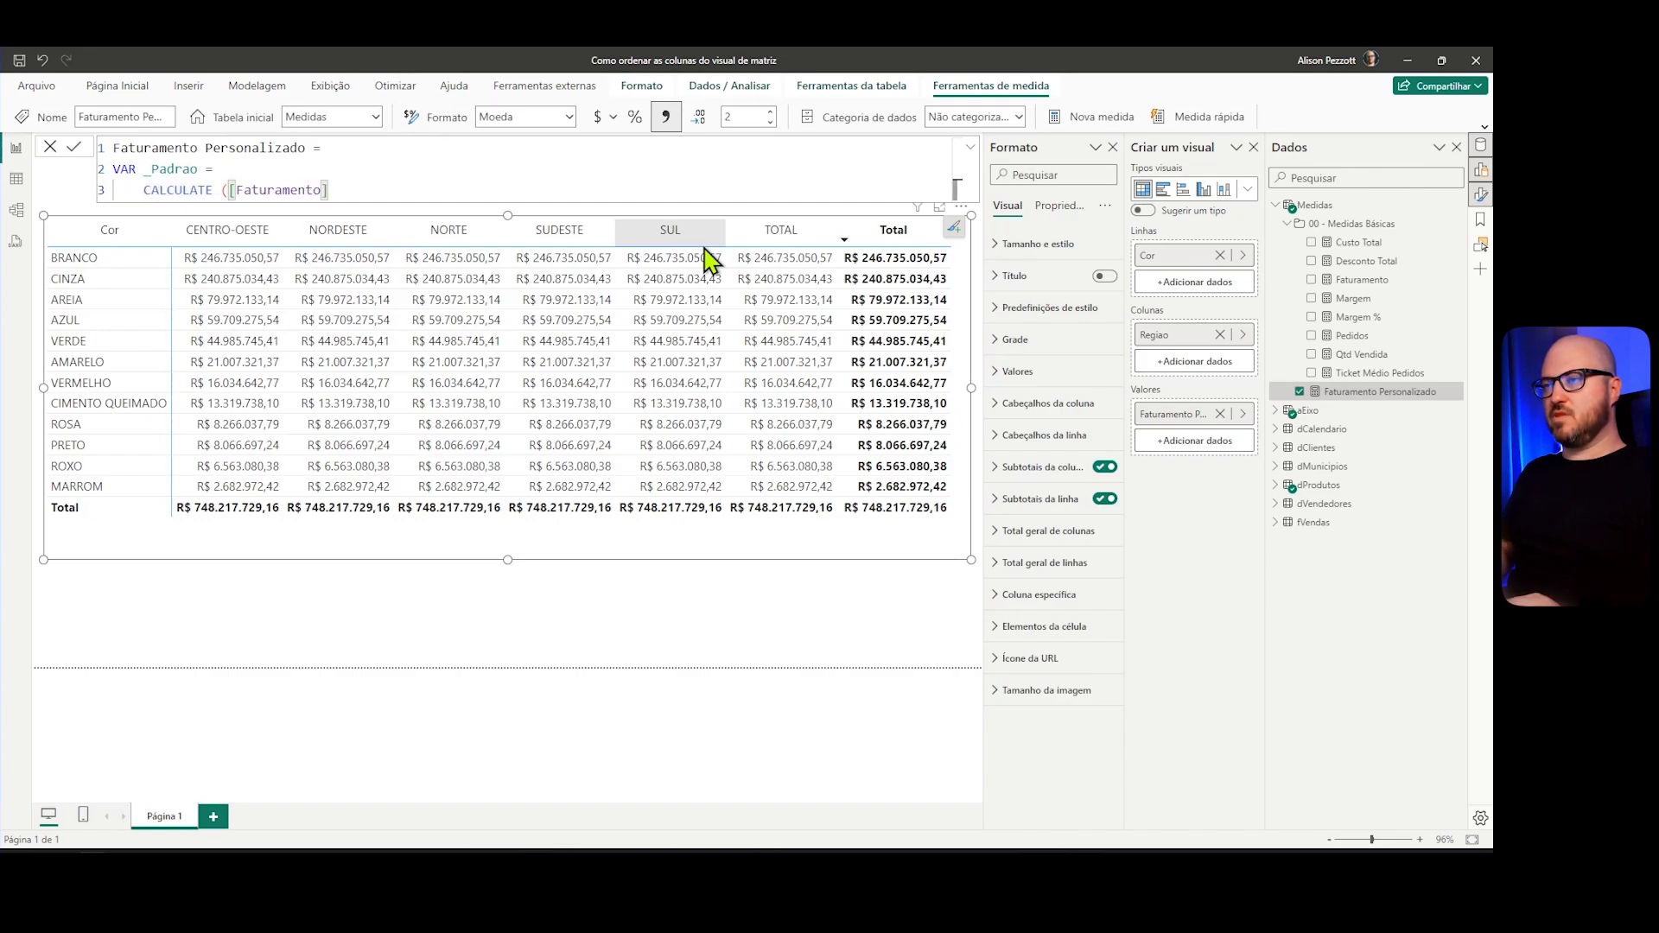
key("Return")
type(",")
key("Return")
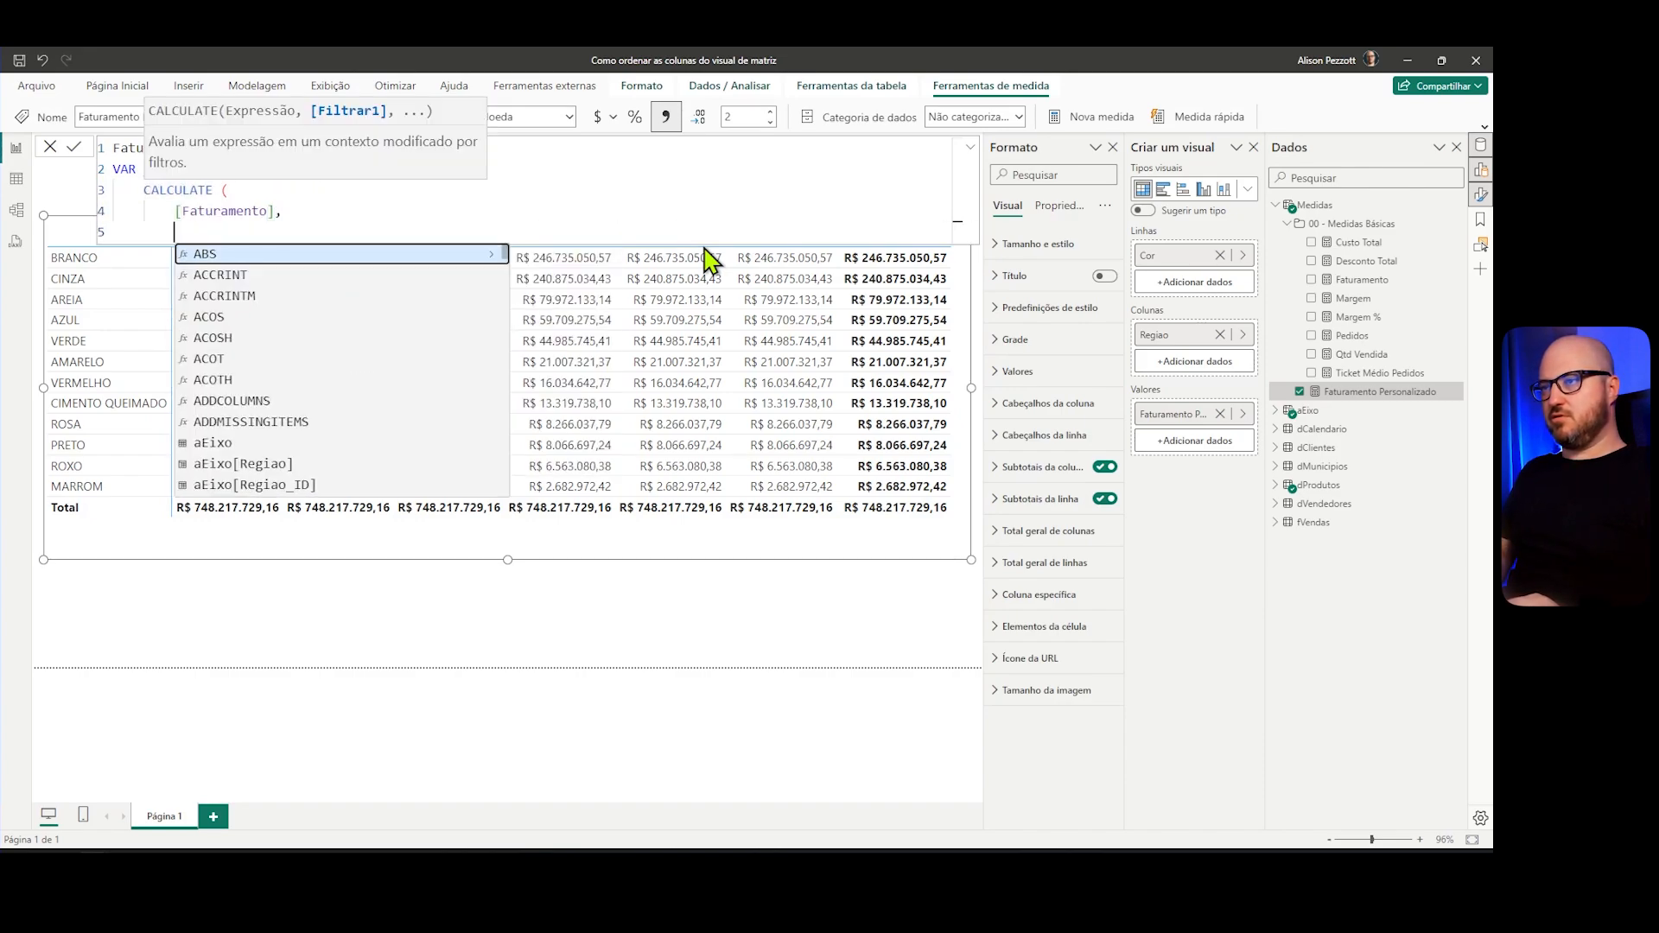
Step: Add a TREATAS filter to the CALCULATE with VALUES ( aEixo[Regiao] ) as its table argument
type("TRE")
key("Tab")
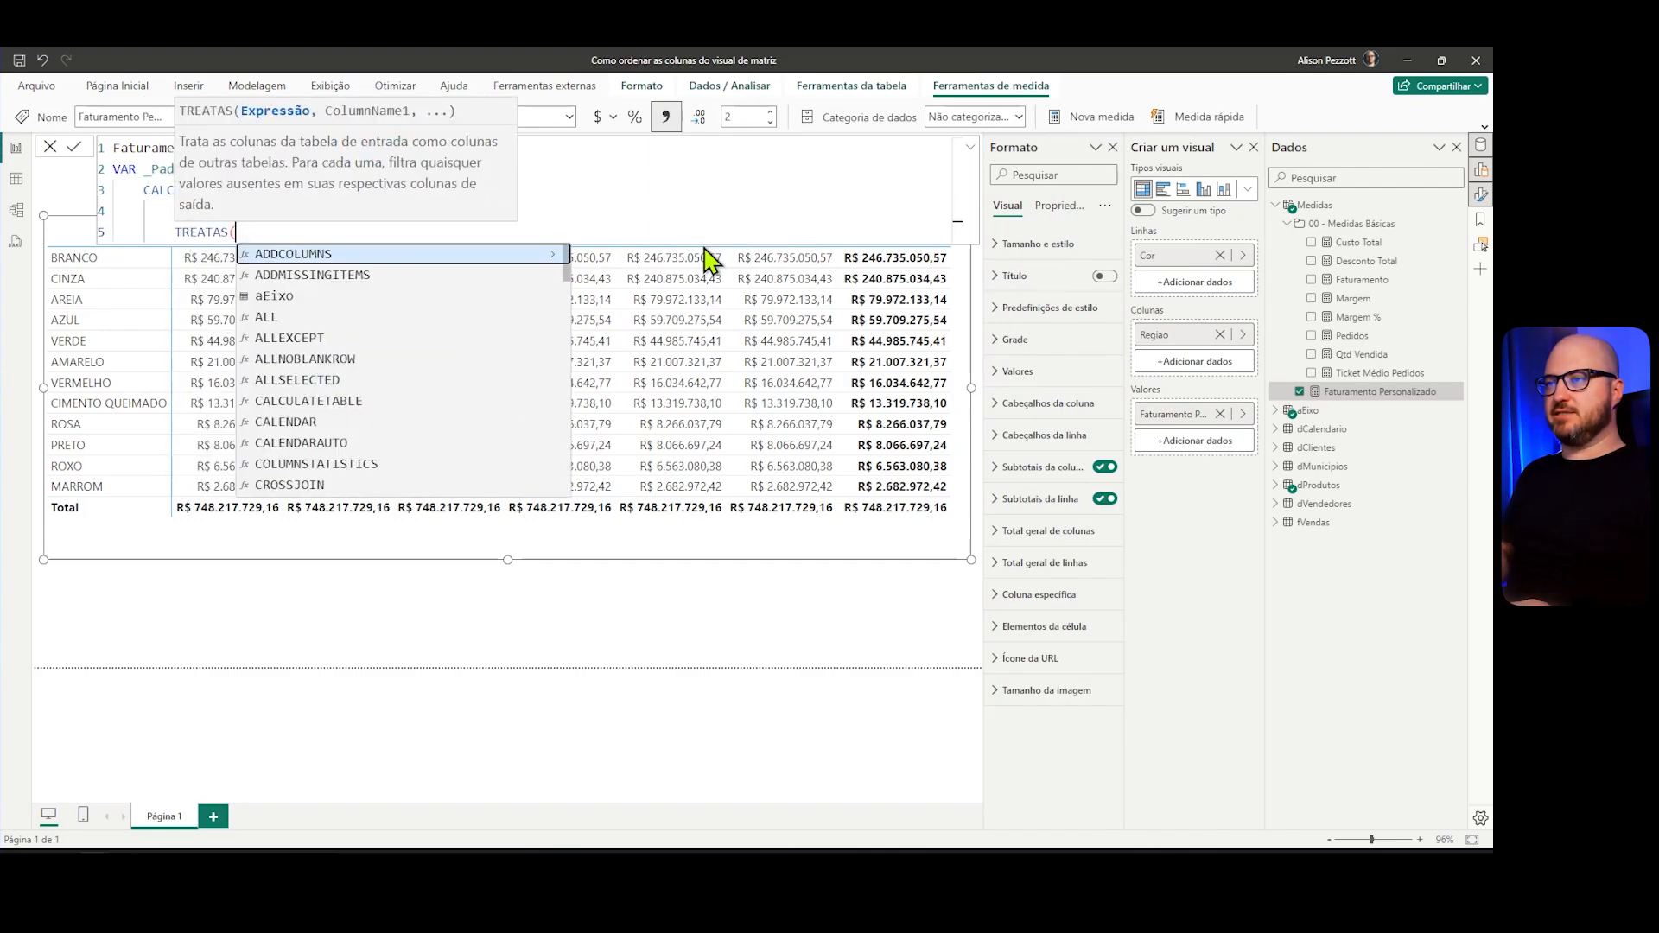
key("Left")
key("Right")
key("Return")
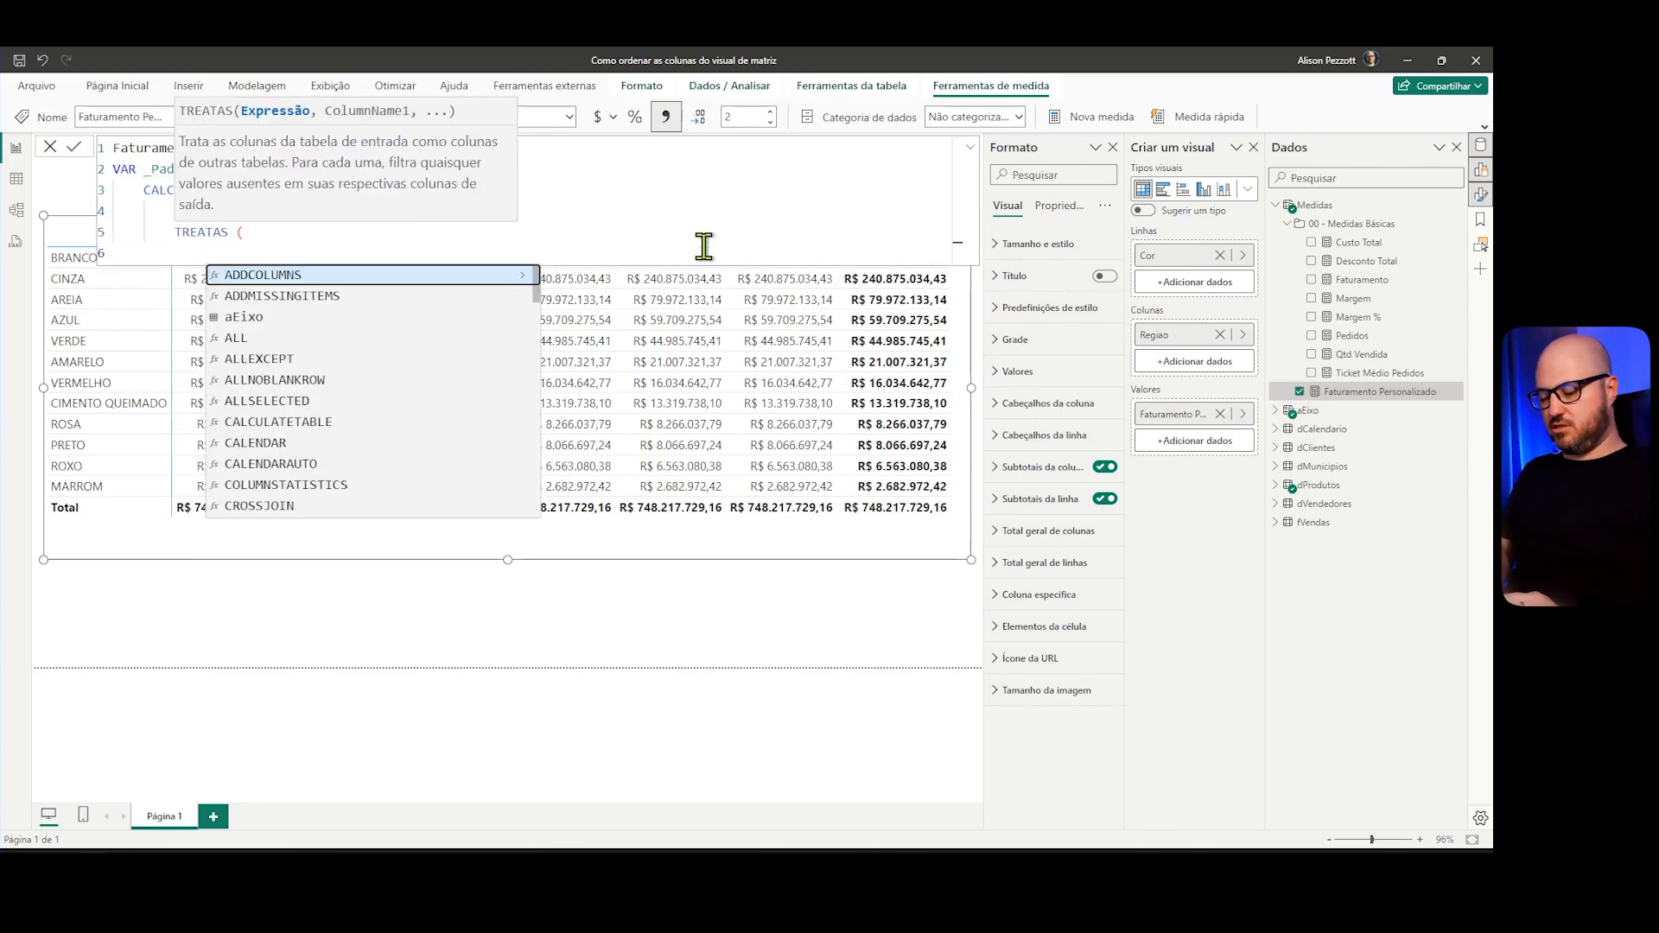
type("val")
key("Tab")
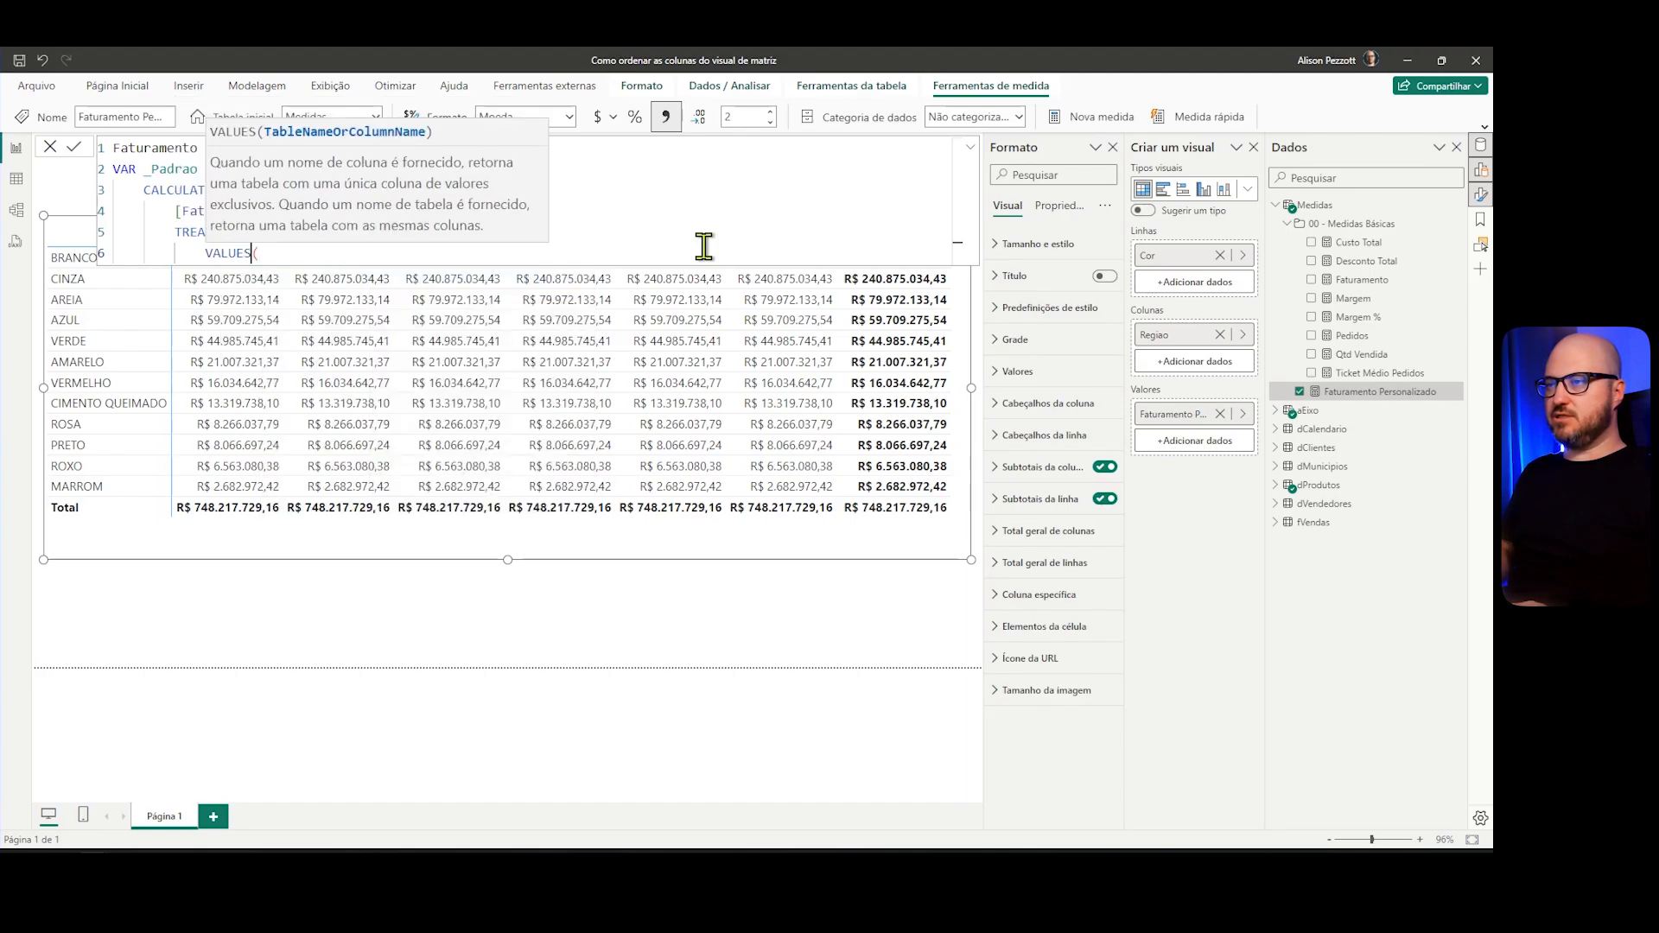
key("Right")
key("Down")
key("Tab")
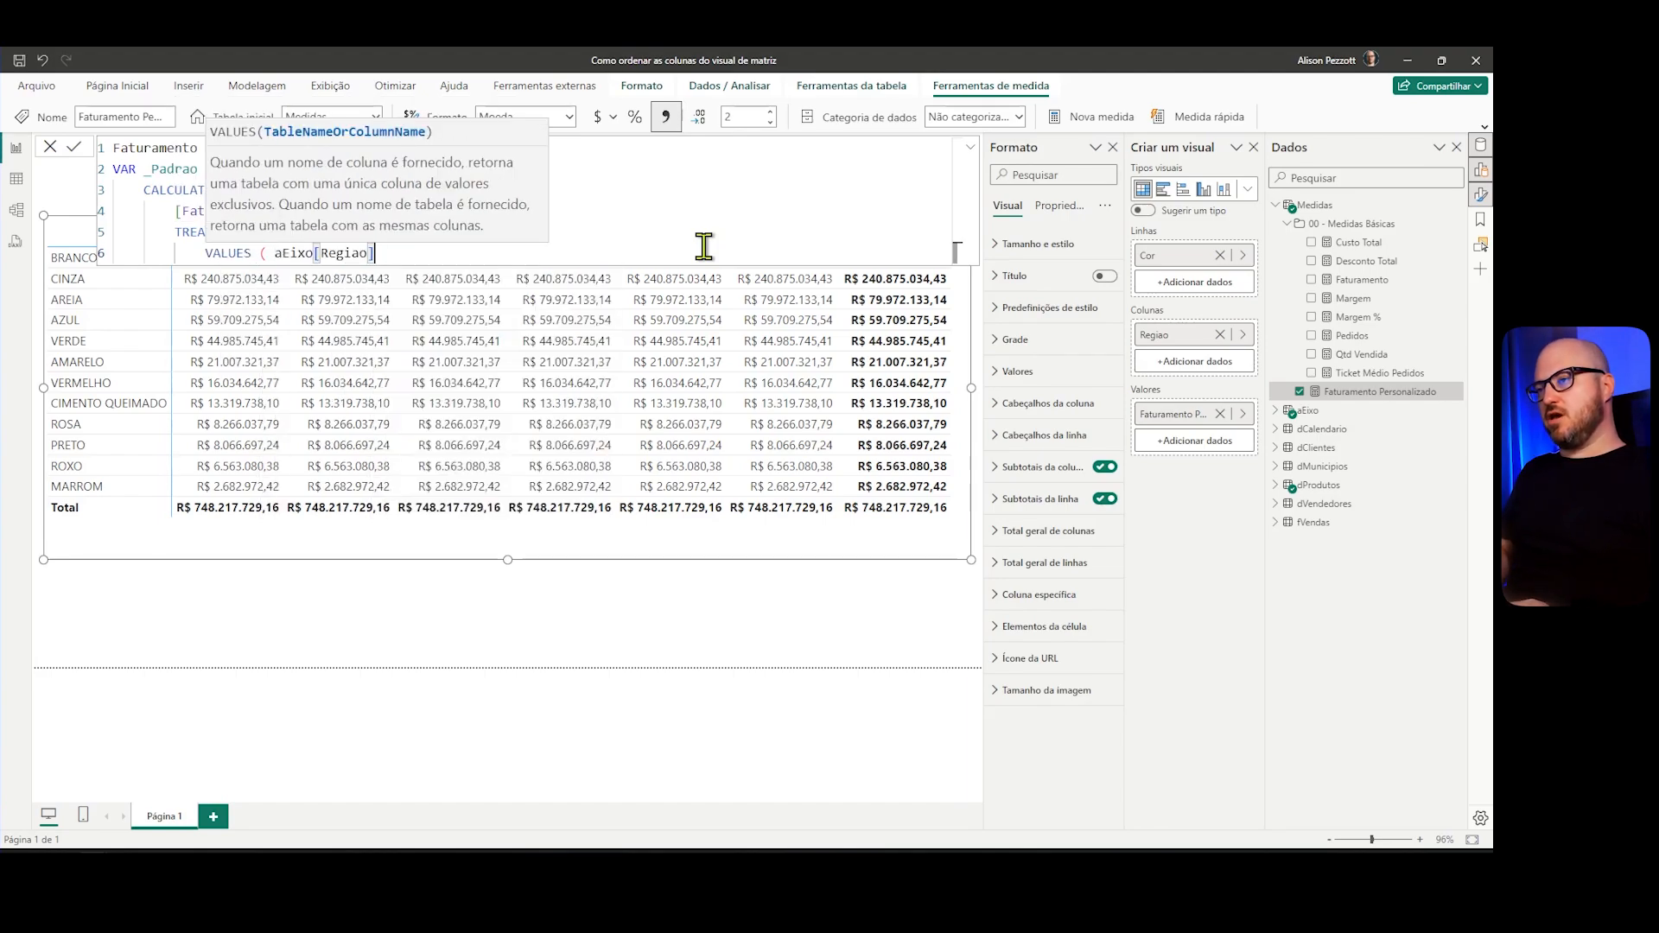
type("),")
key("shift+Return")
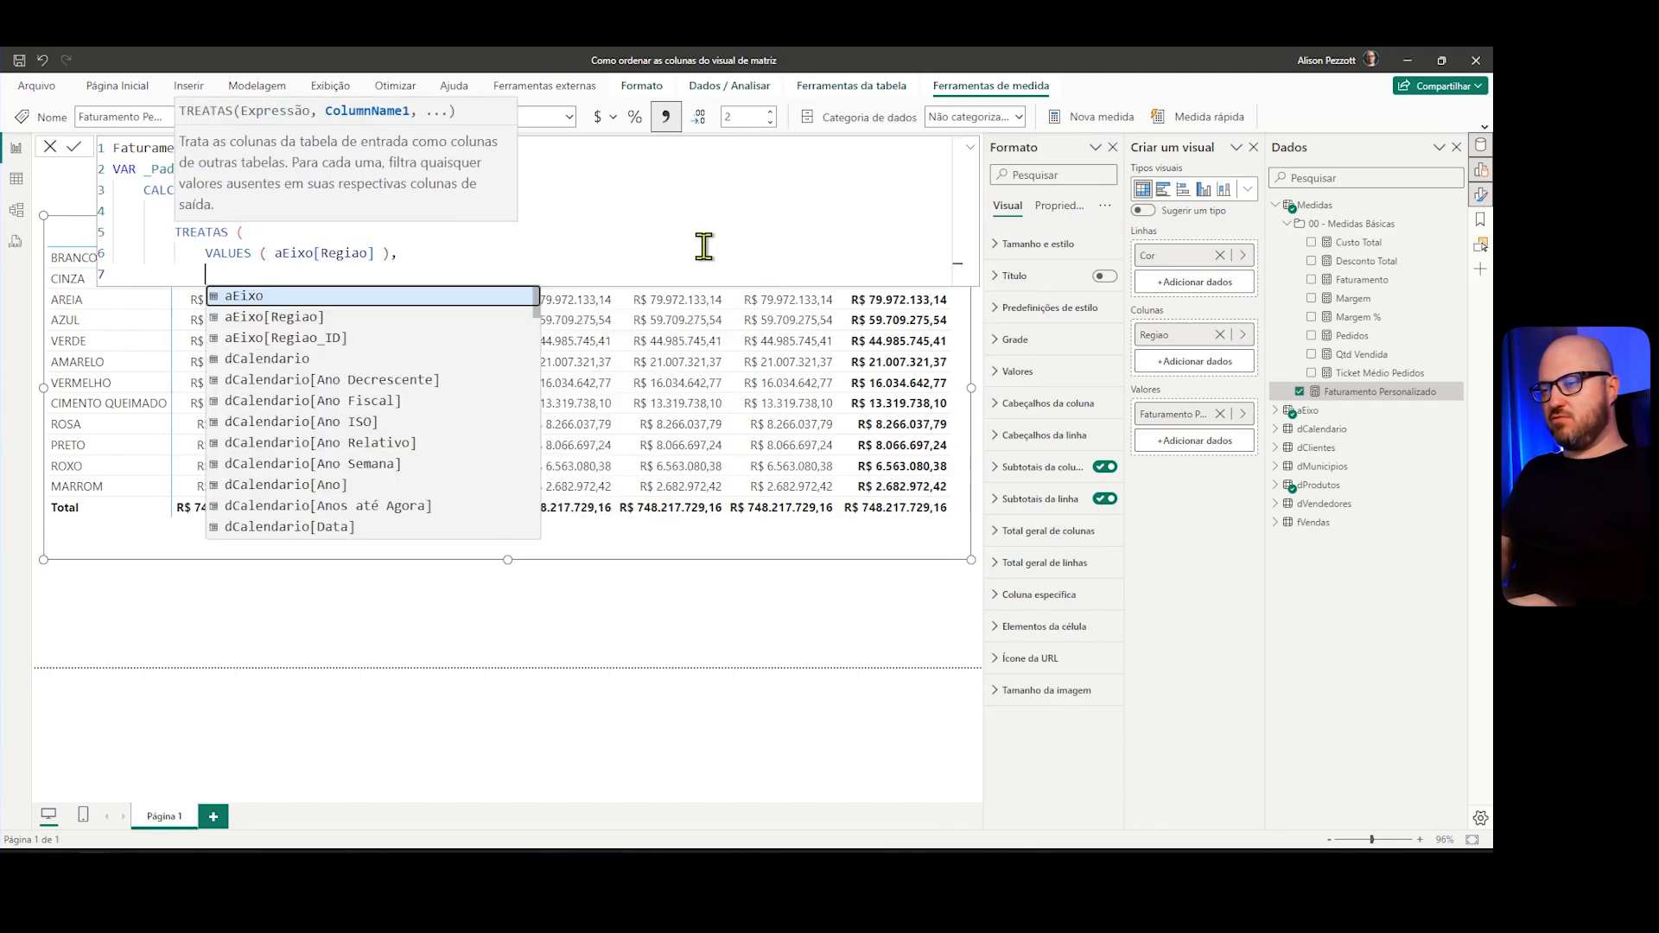
Step: Map the TREATAS filter to dMunicipios[Regiao] and close both the TREATAS and CALCULATE functions
type("dMun")
key("Down")
key("Down")
key("Down")
key("Down")
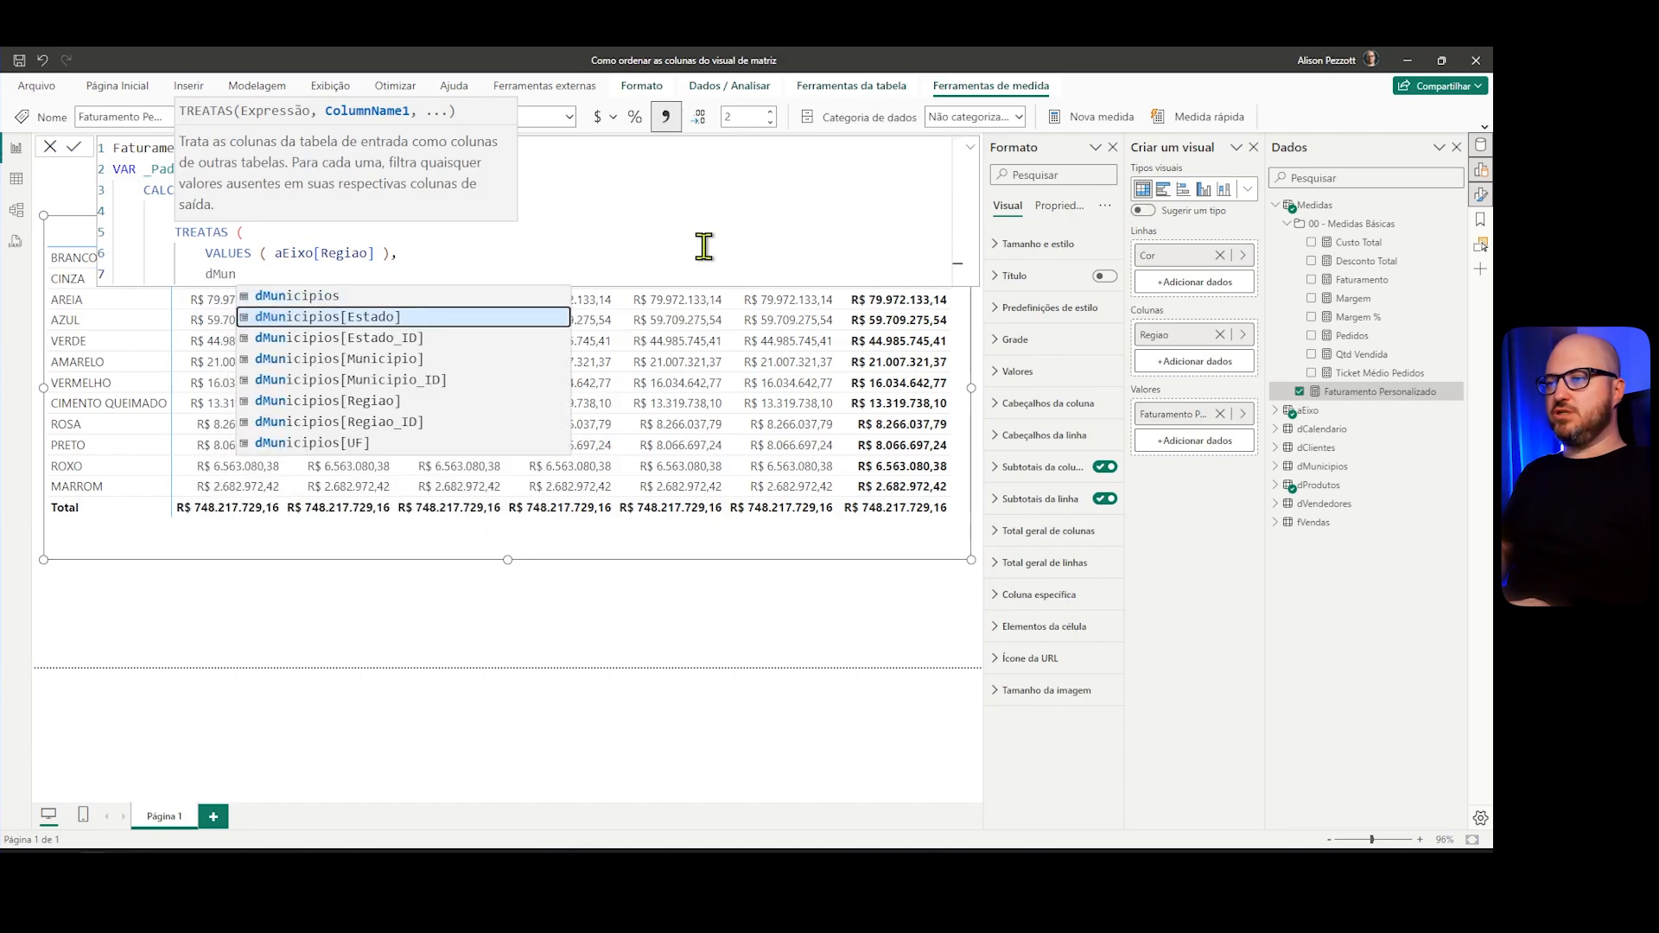
key("Down")
key("Tab")
key("shift+Return")
type(")")
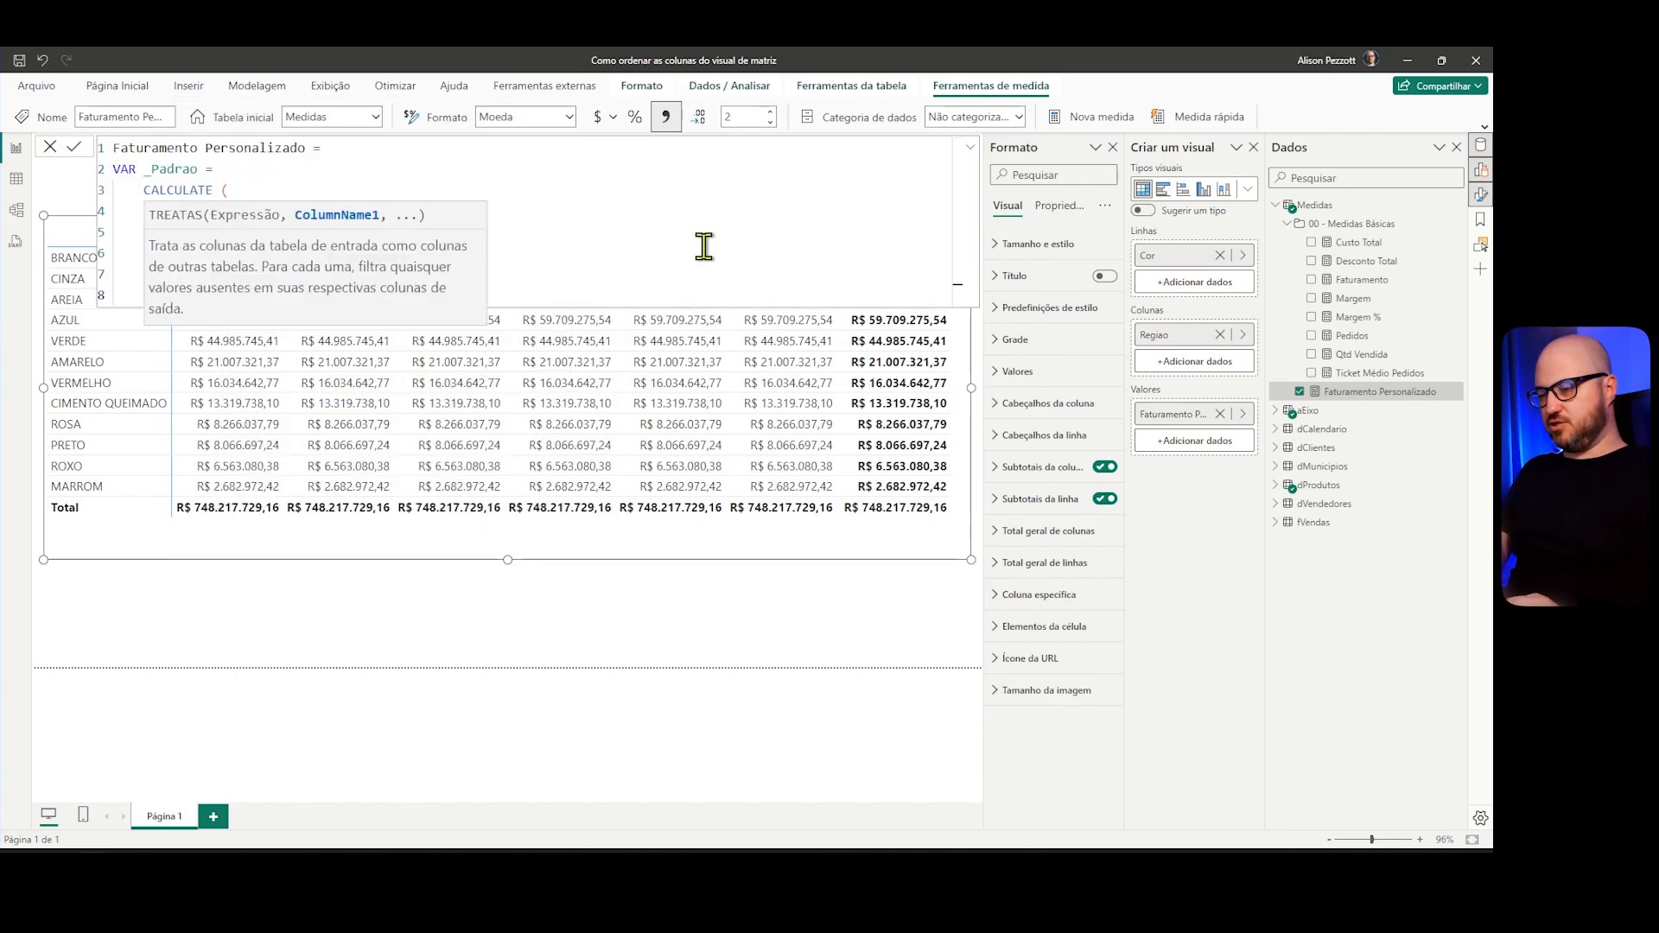
key("shift+Return")
type(")")
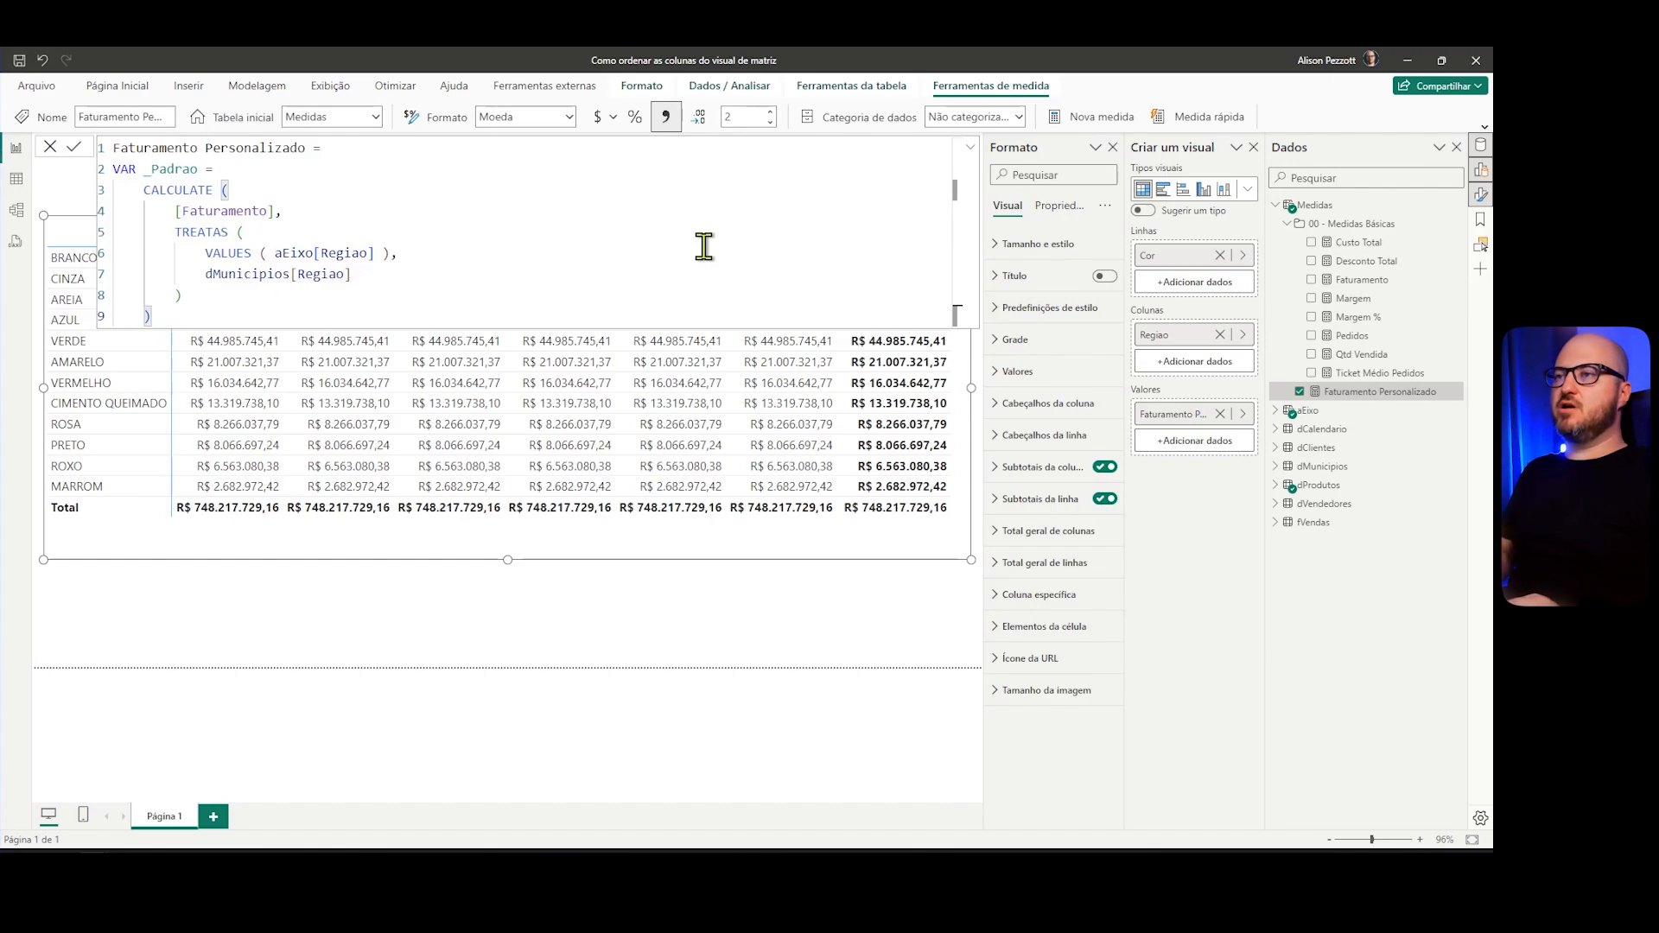
Step: Make the measure return _Padrao, commit the formula and collapse the formula editor to check the matrix
key("shift+Return")
type("R")
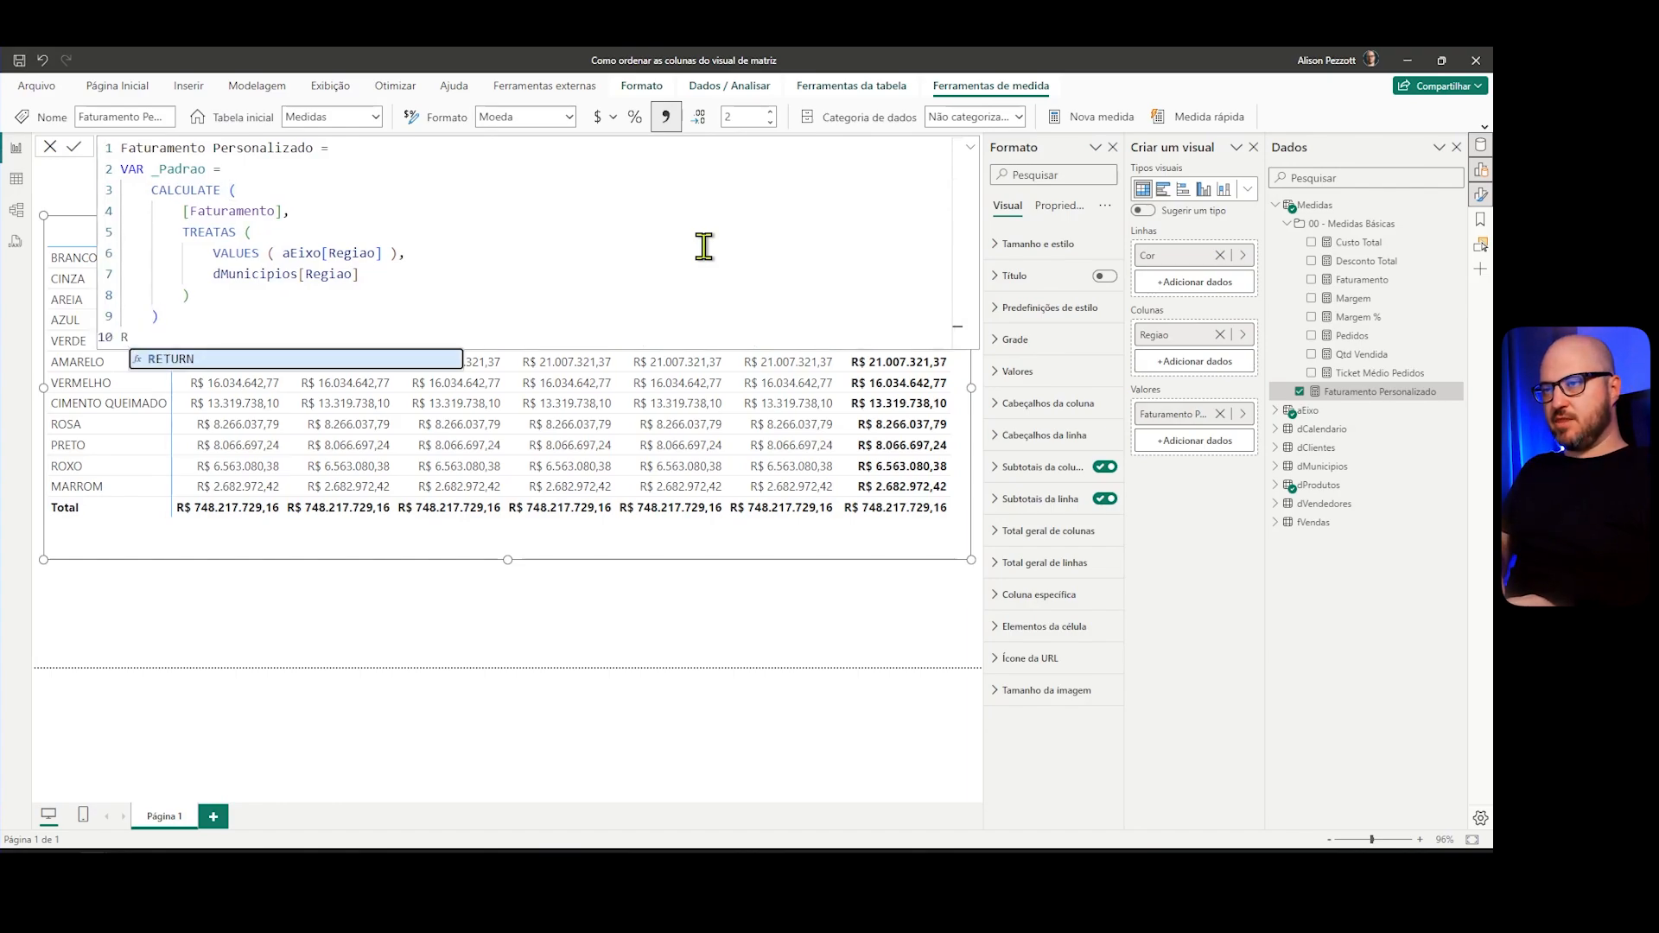
key("Tab")
key("shift+Return")
type("_")
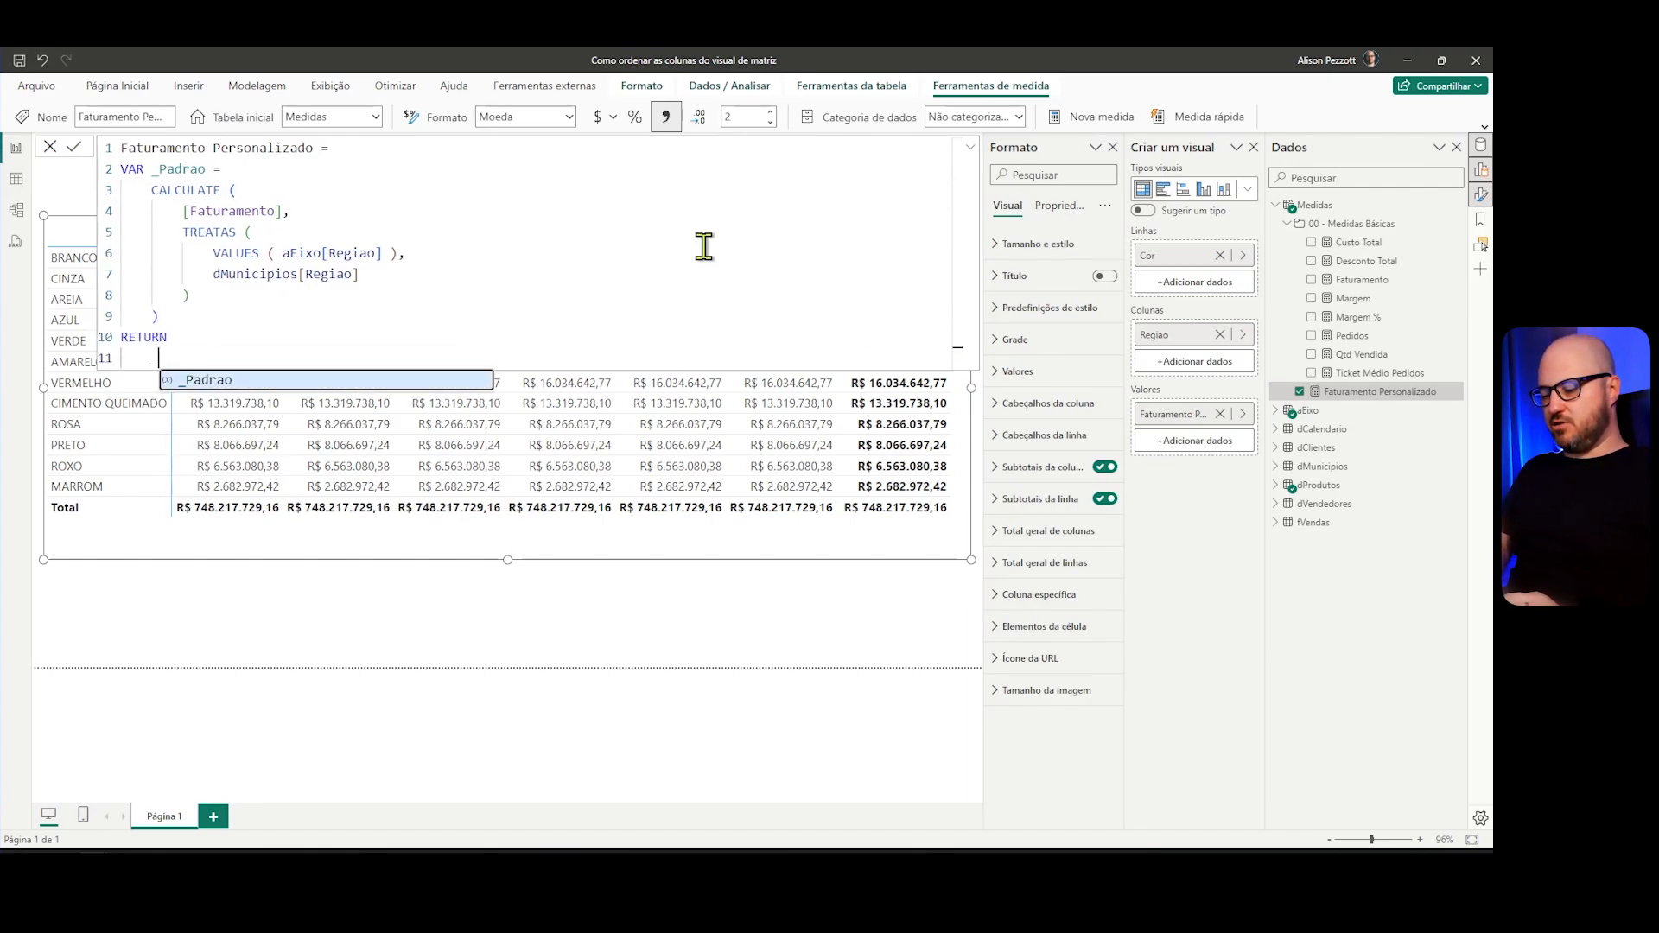
key("Tab")
key("Return")
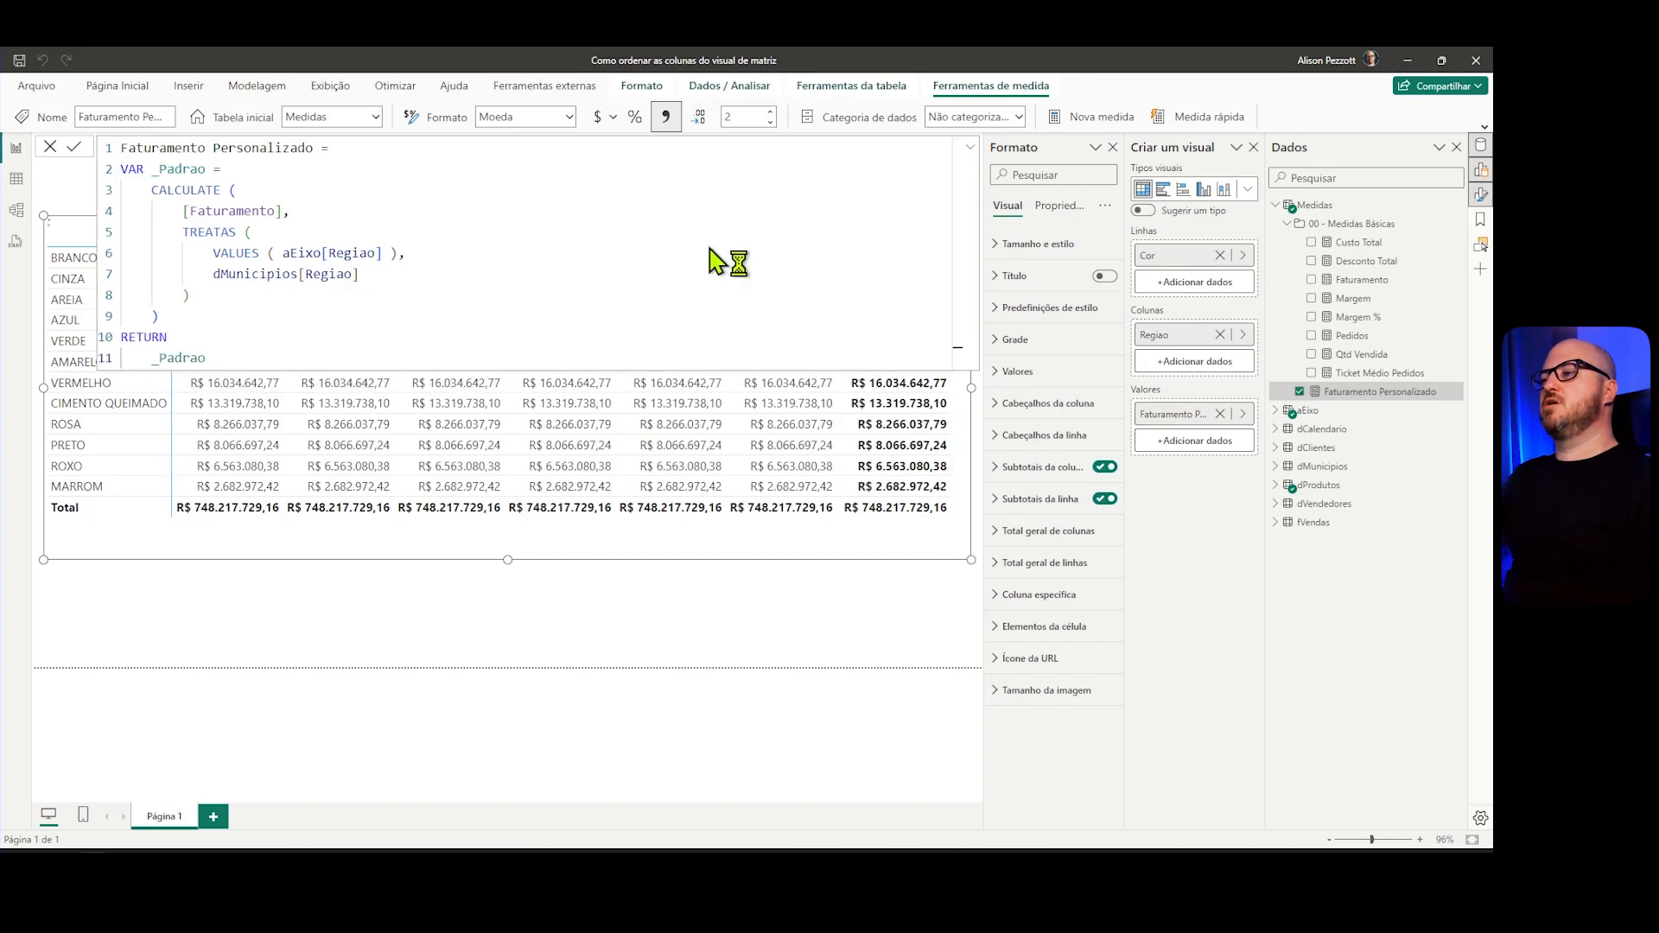
left_click(972, 148)
left_click(972, 148)
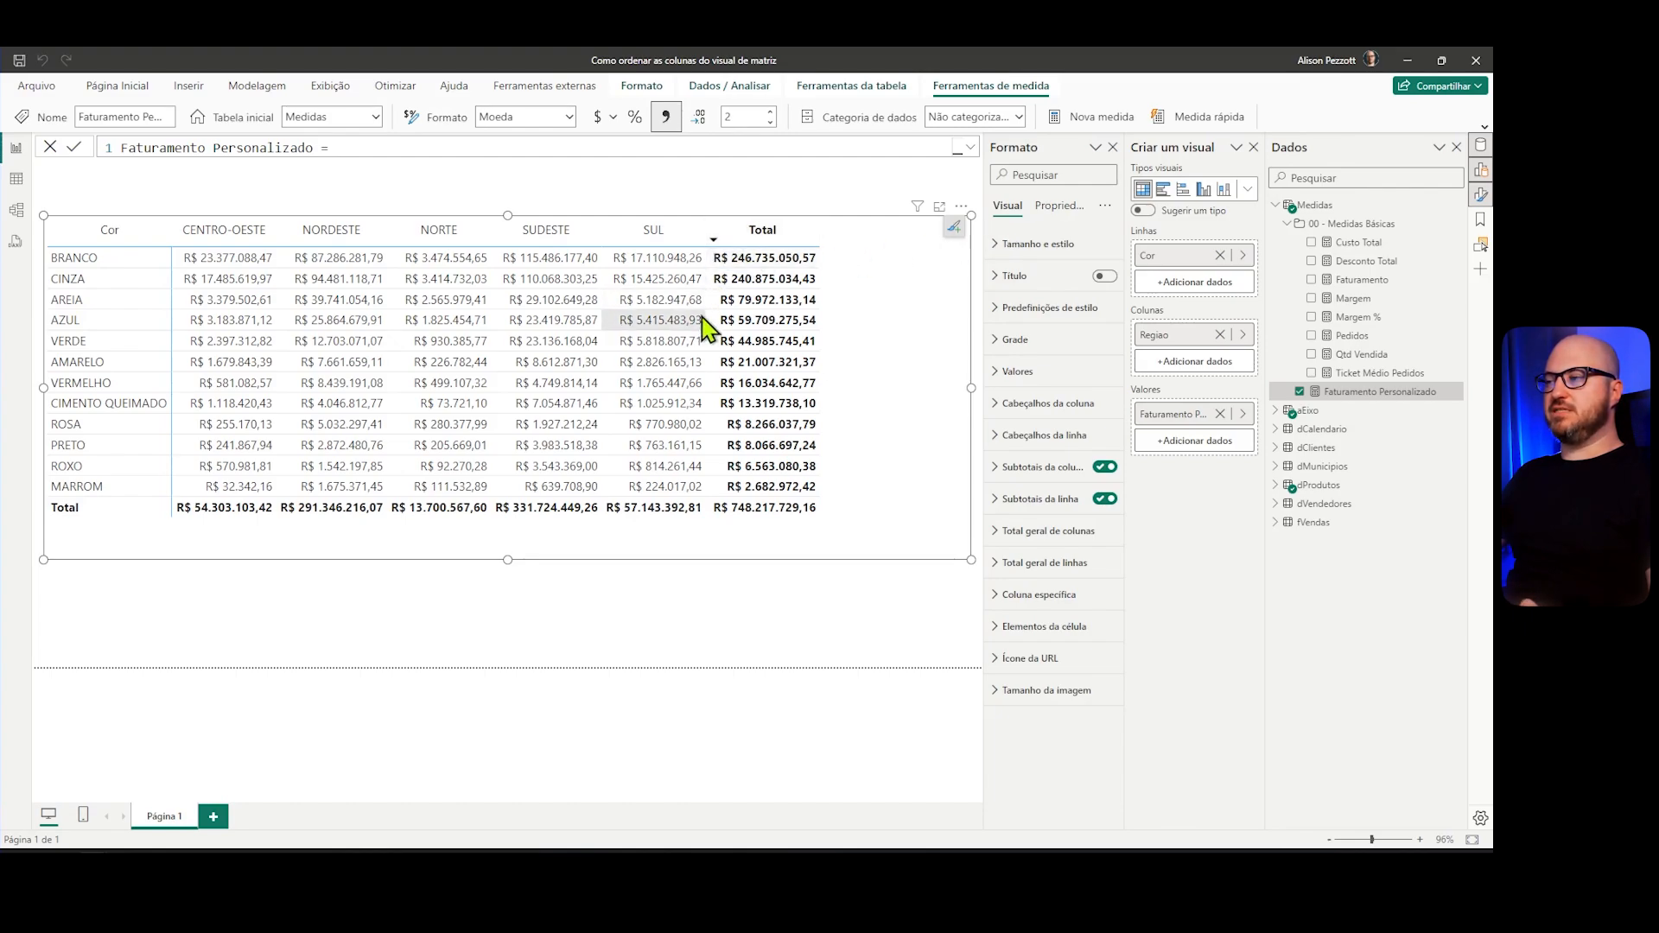
Step: Declare a second variable, _Total = [Faturamento], below the _Padrao variable in the measure
left_click(969, 151)
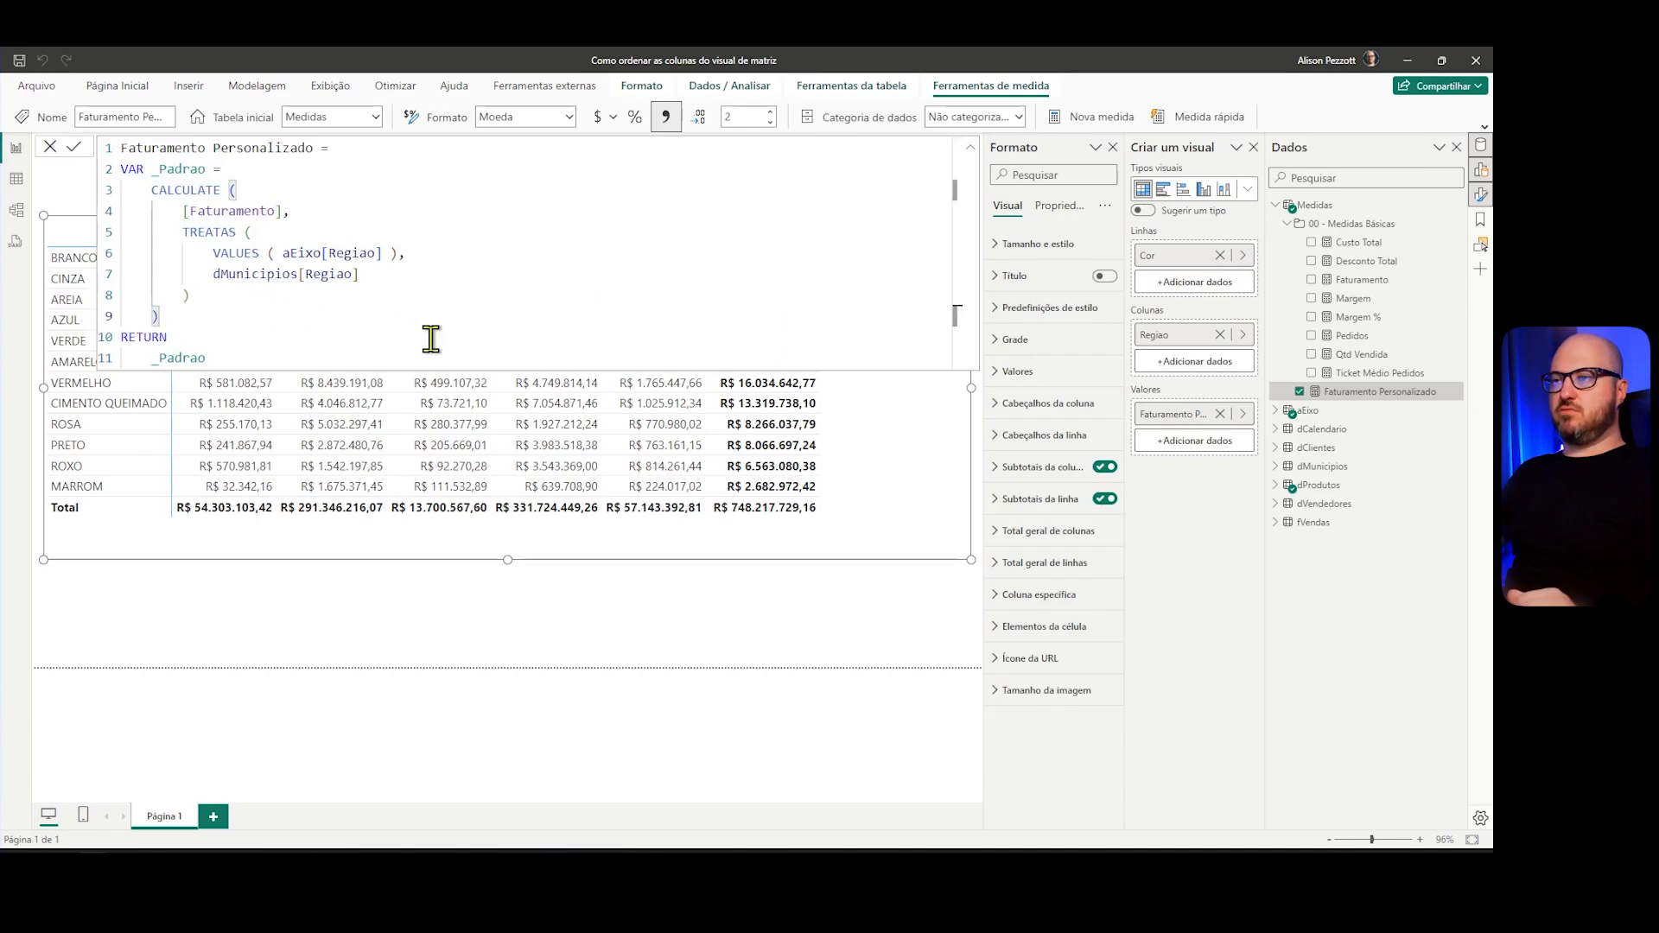
key("shift+Return")
type("VAR _")
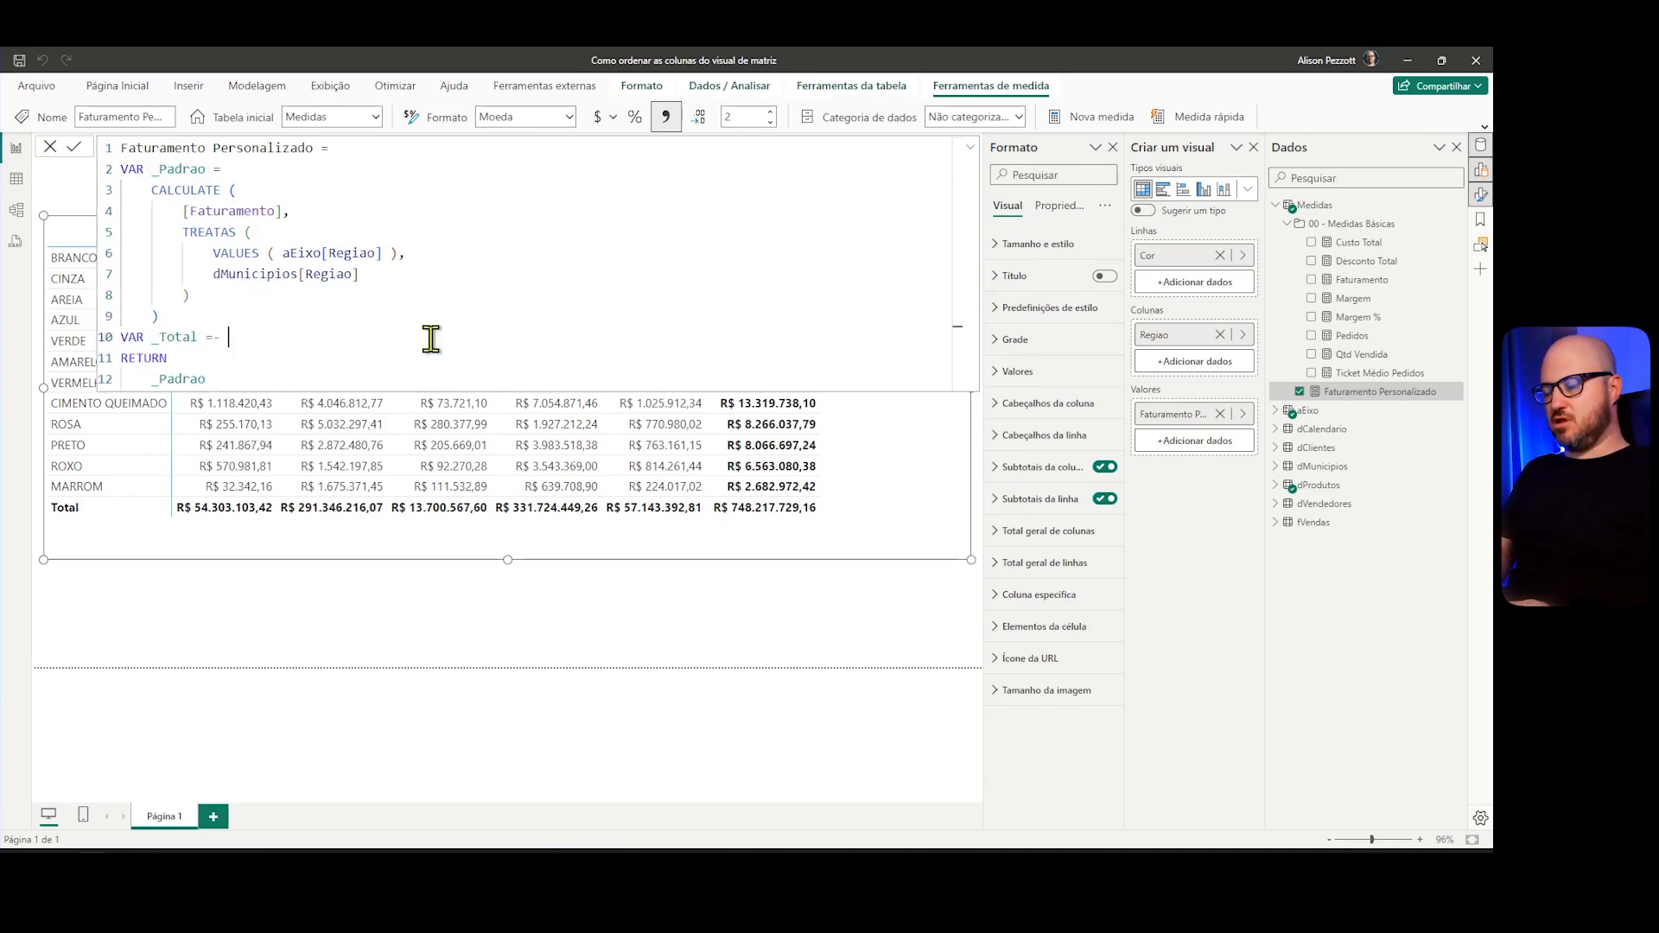
type("Total = [")
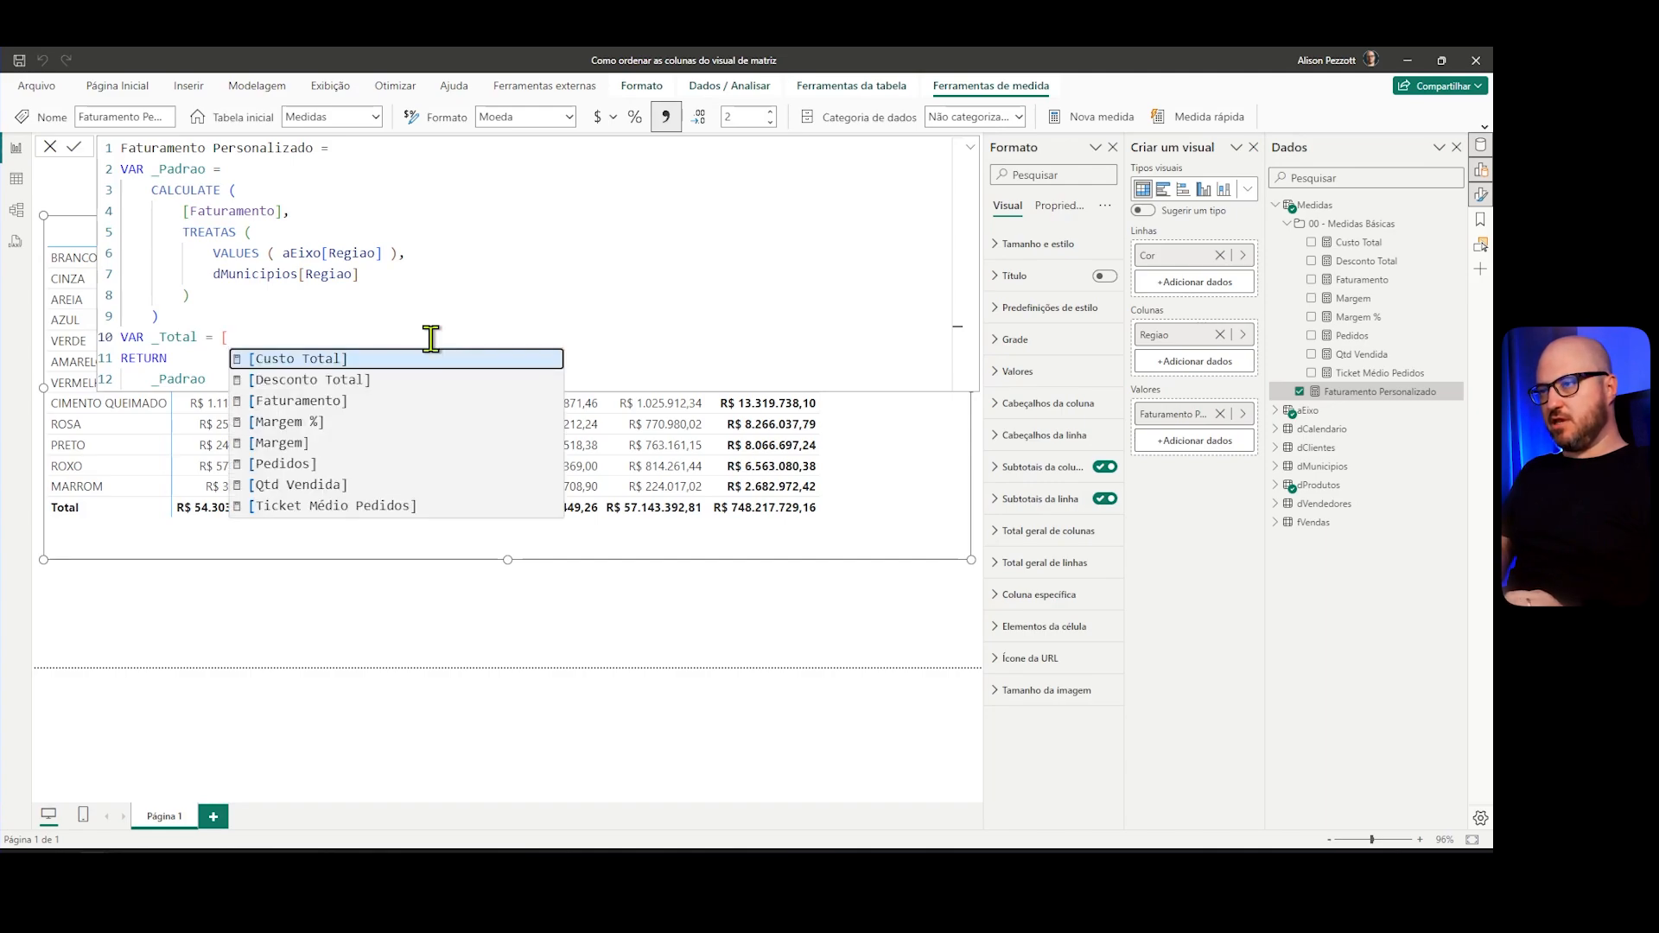
key("Down")
key("Down")
key("Tab")
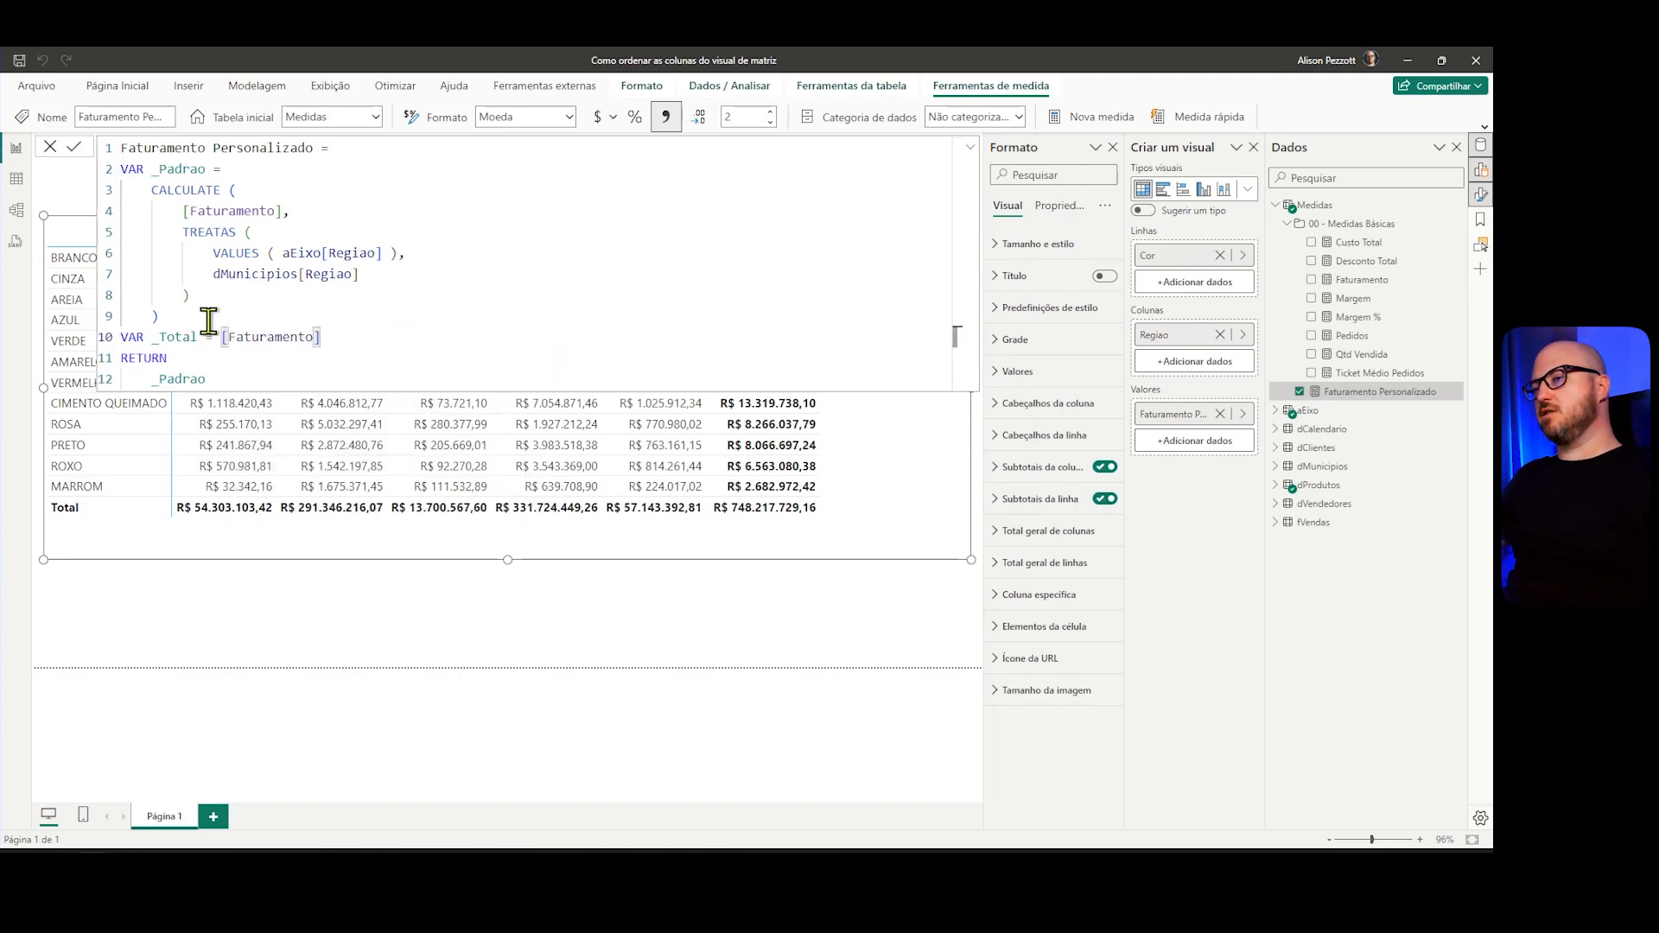
Step: Return _Total instead of _Padrao, commit the measure and collapse the formula editor to check the matrix
double_click(178, 337)
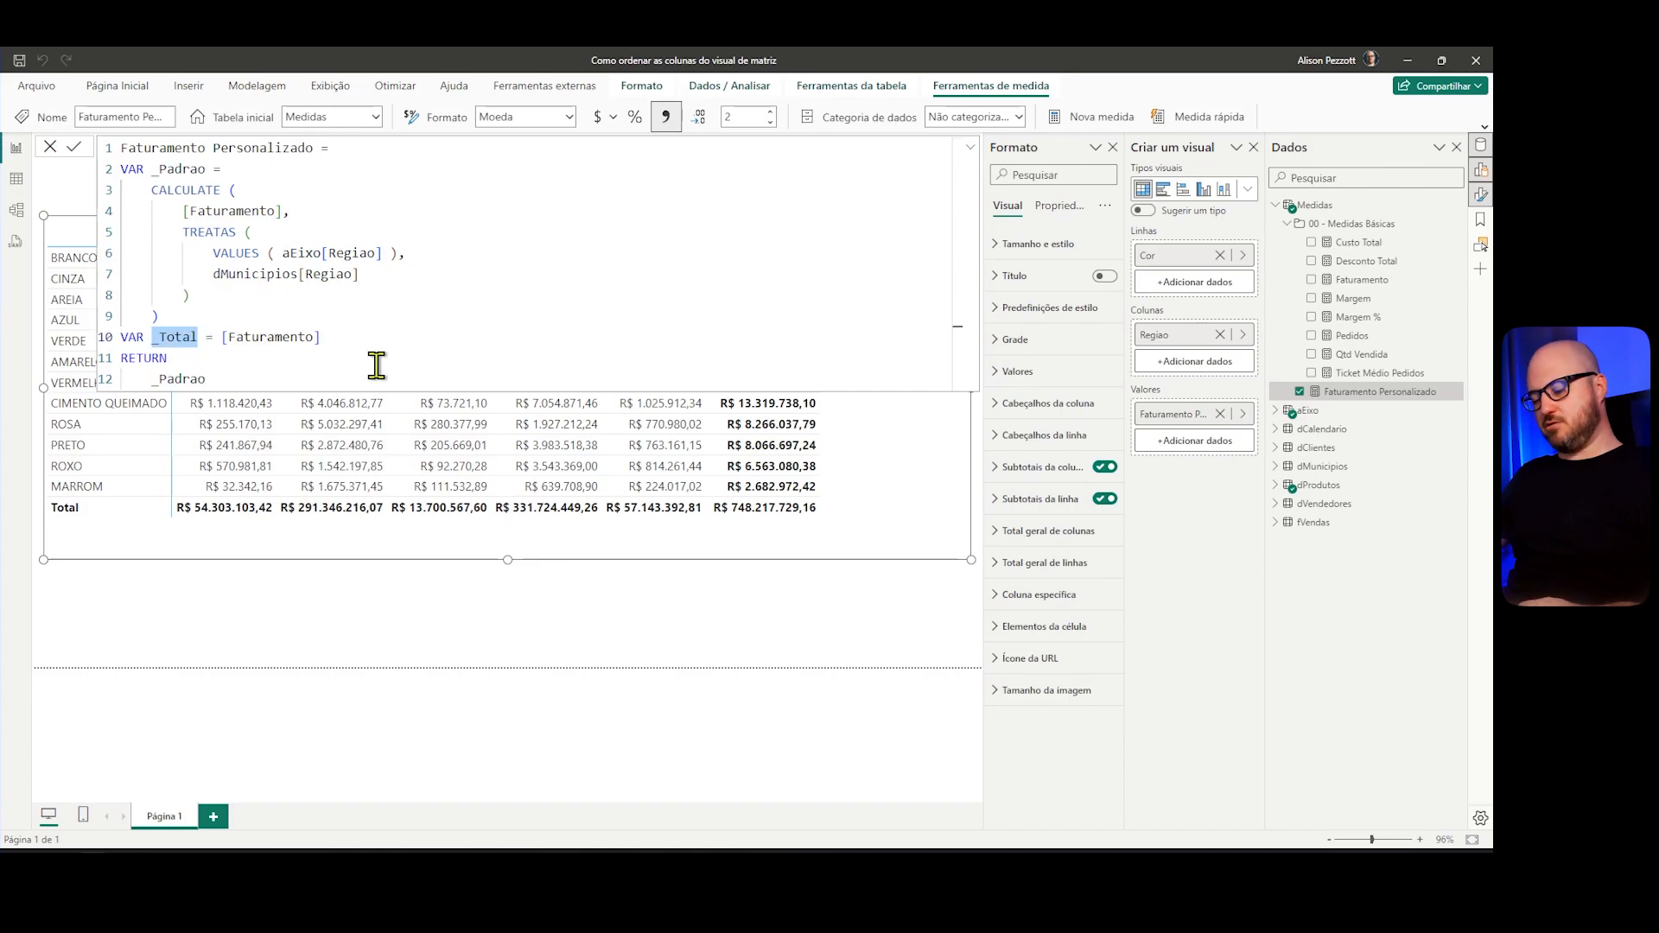
key("ctrl+c")
double_click(177, 378)
key("ctrl+v")
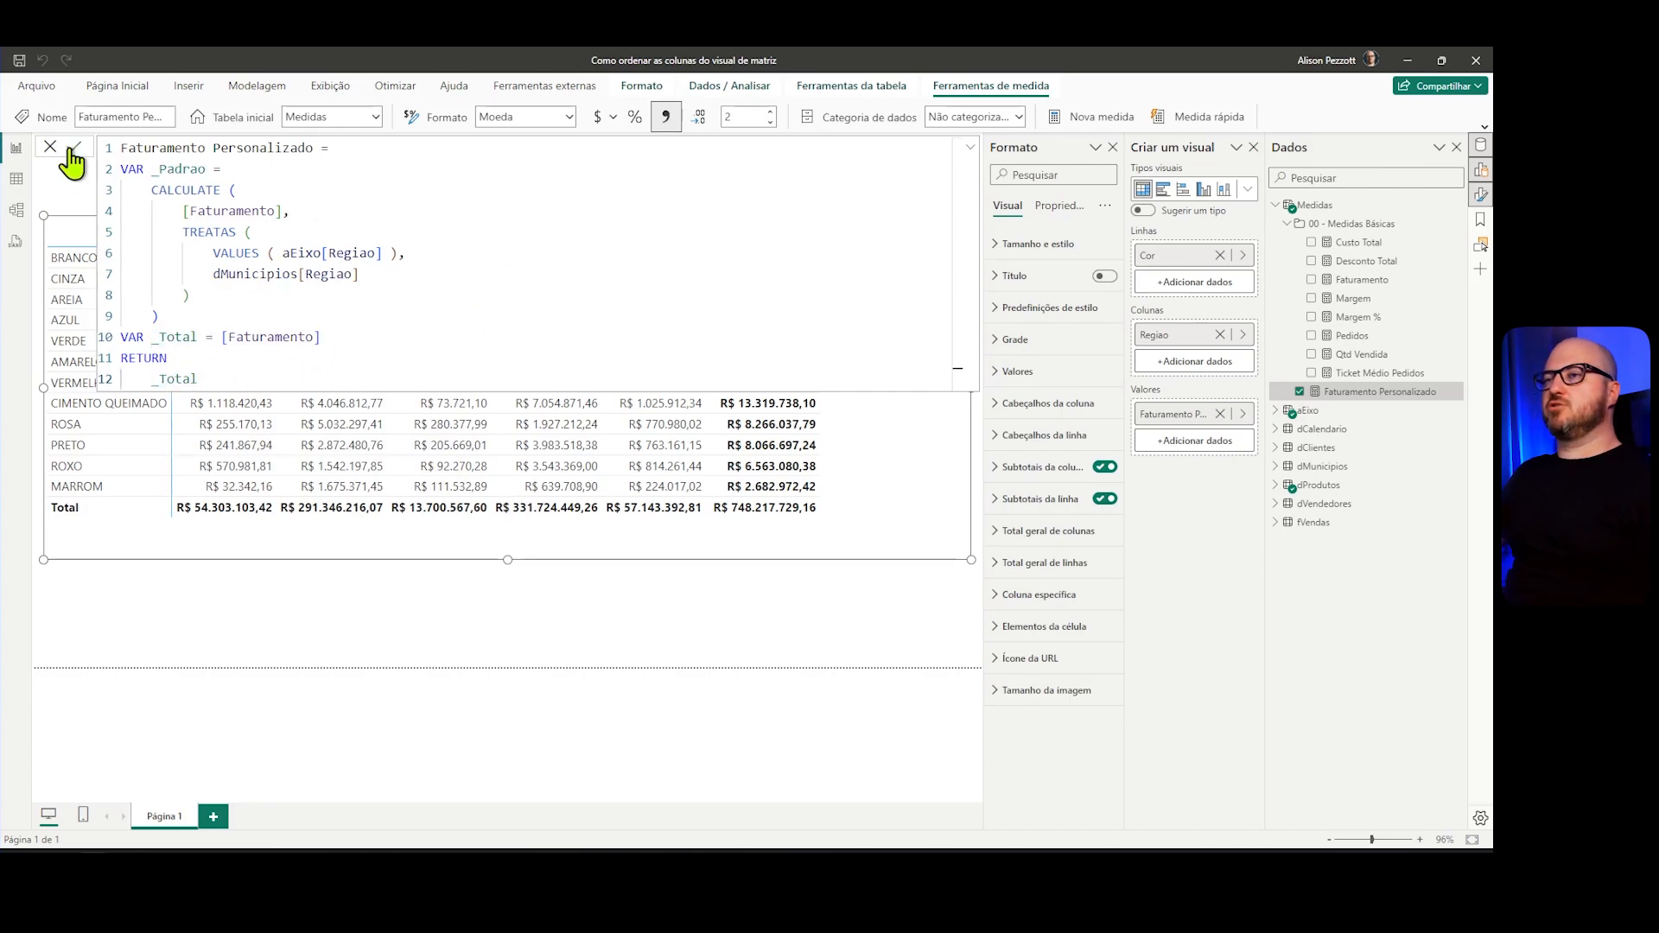
left_click(970, 148)
left_click(971, 150)
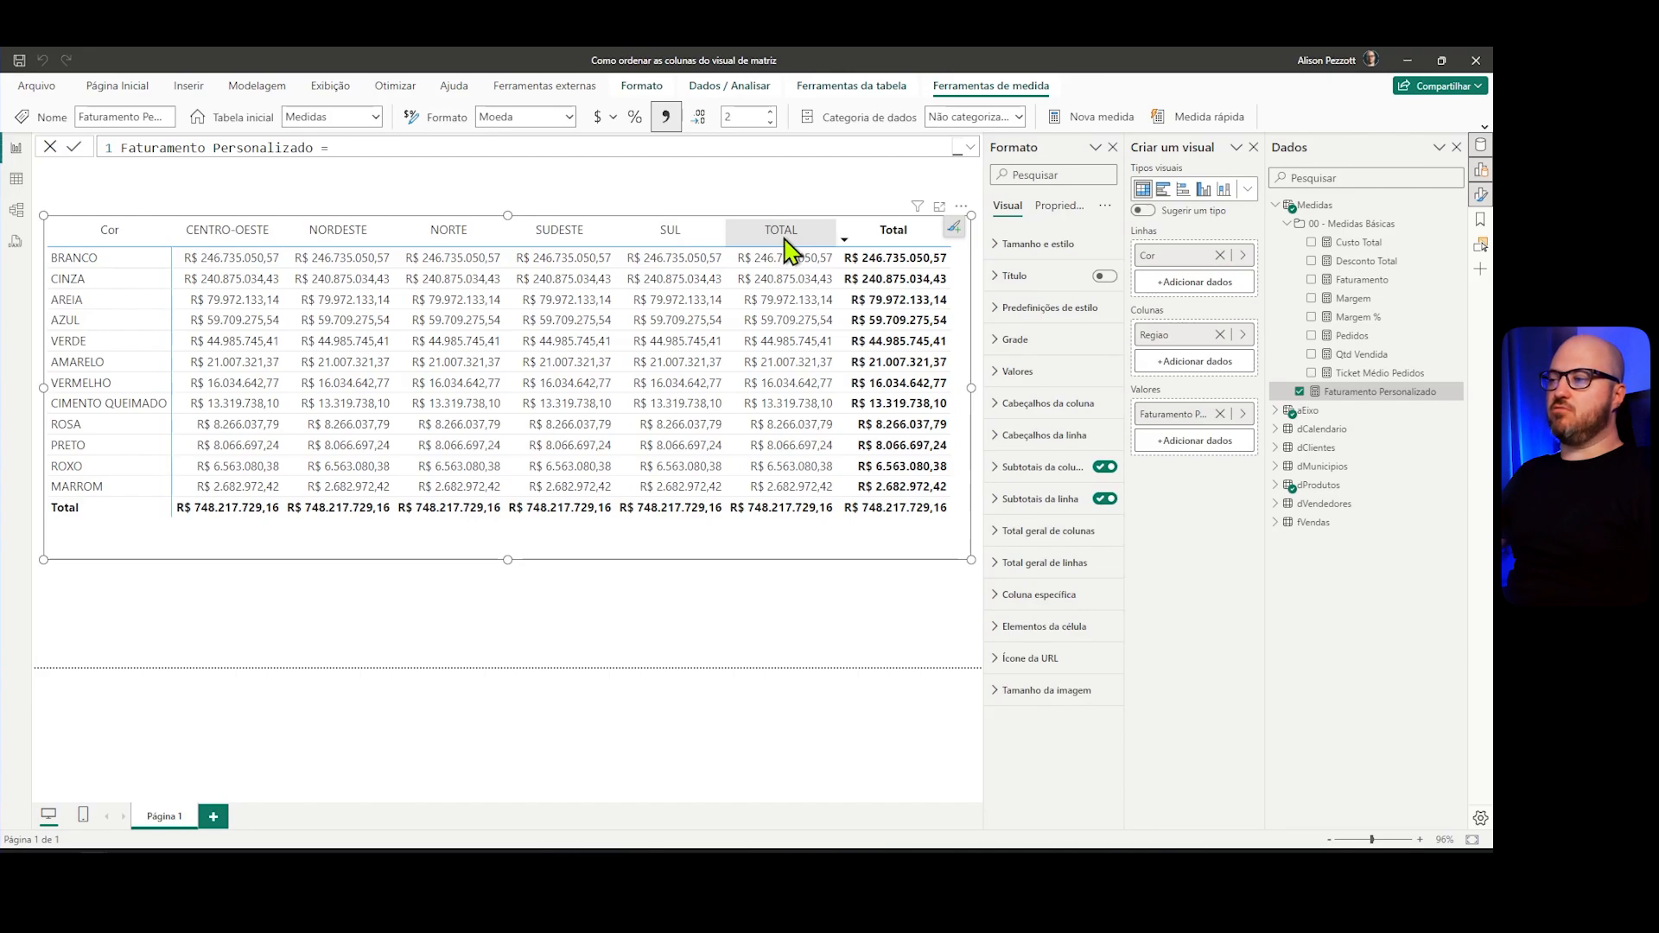
Step: Declare a variable _Result below _Total and open a SWITCH function as its expression
left_click(971, 148)
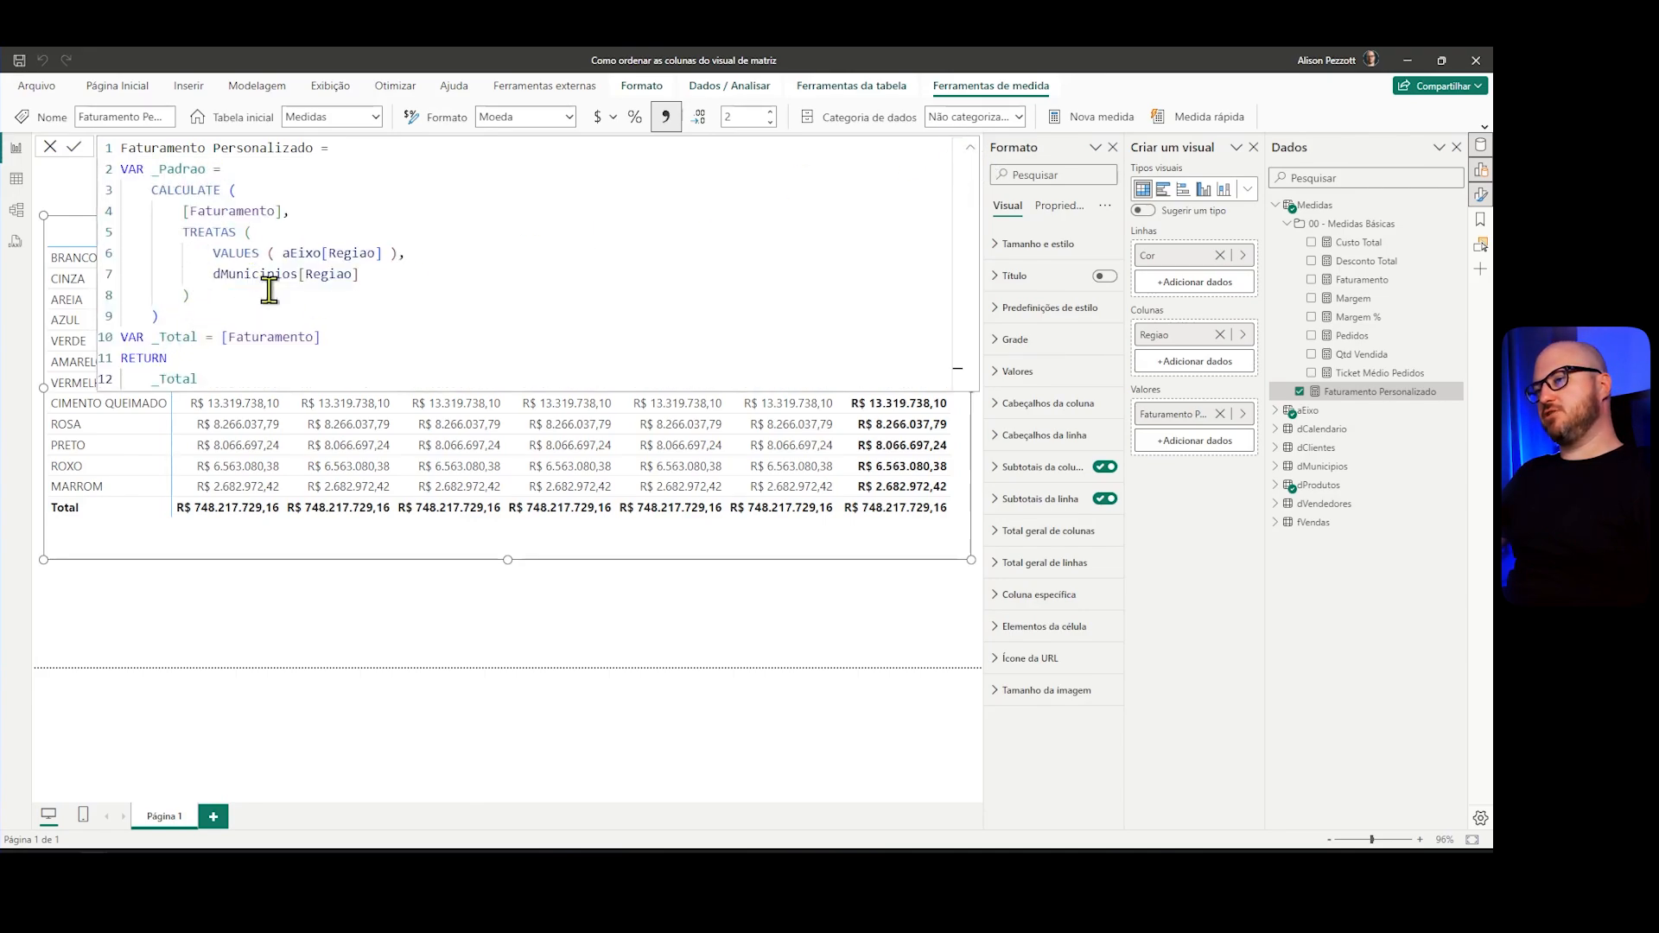
left_click(385, 339)
key("Return")
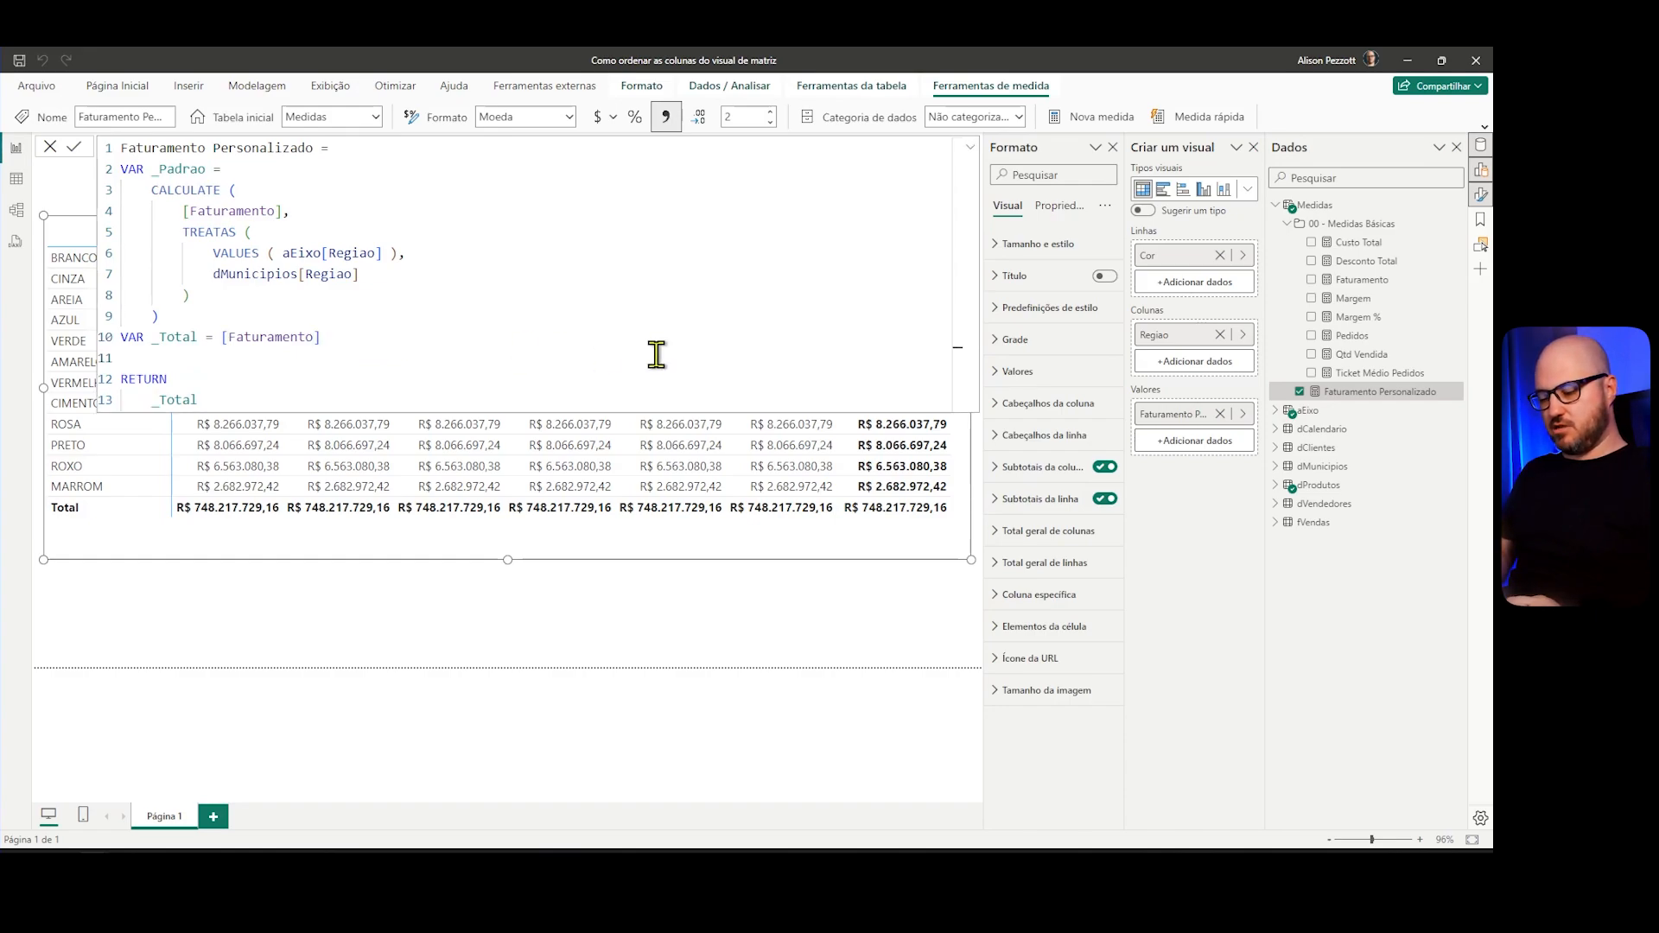
type("VAR _Result")
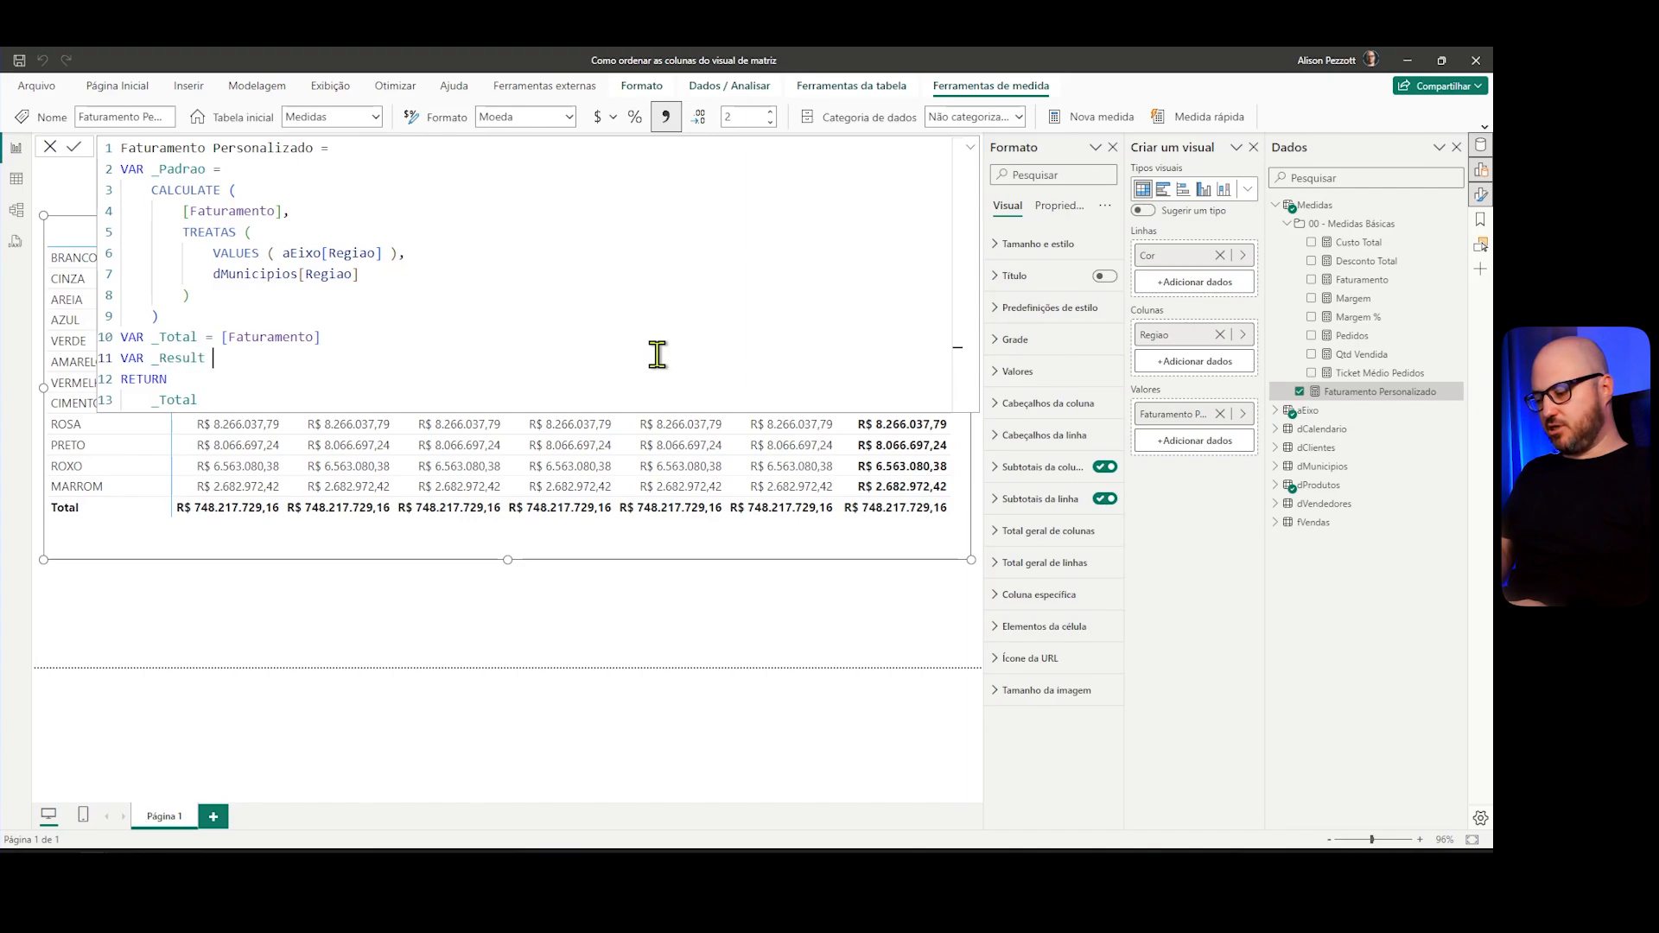
type(" =")
key("Return")
type("SWITCH (")
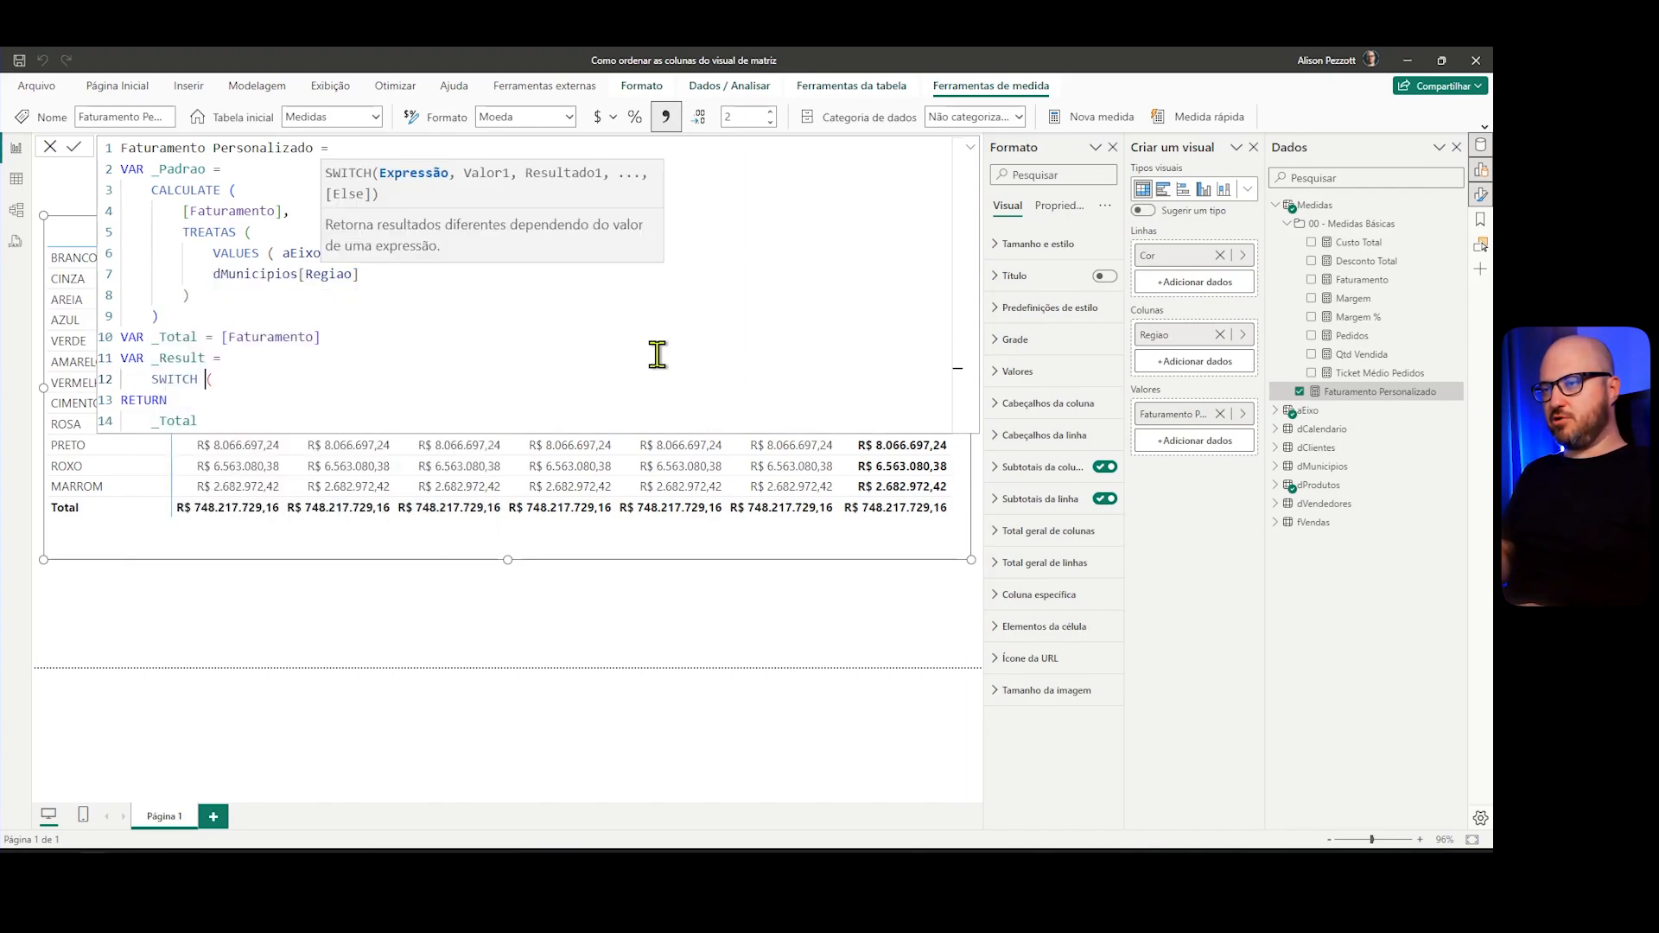
key("Return")
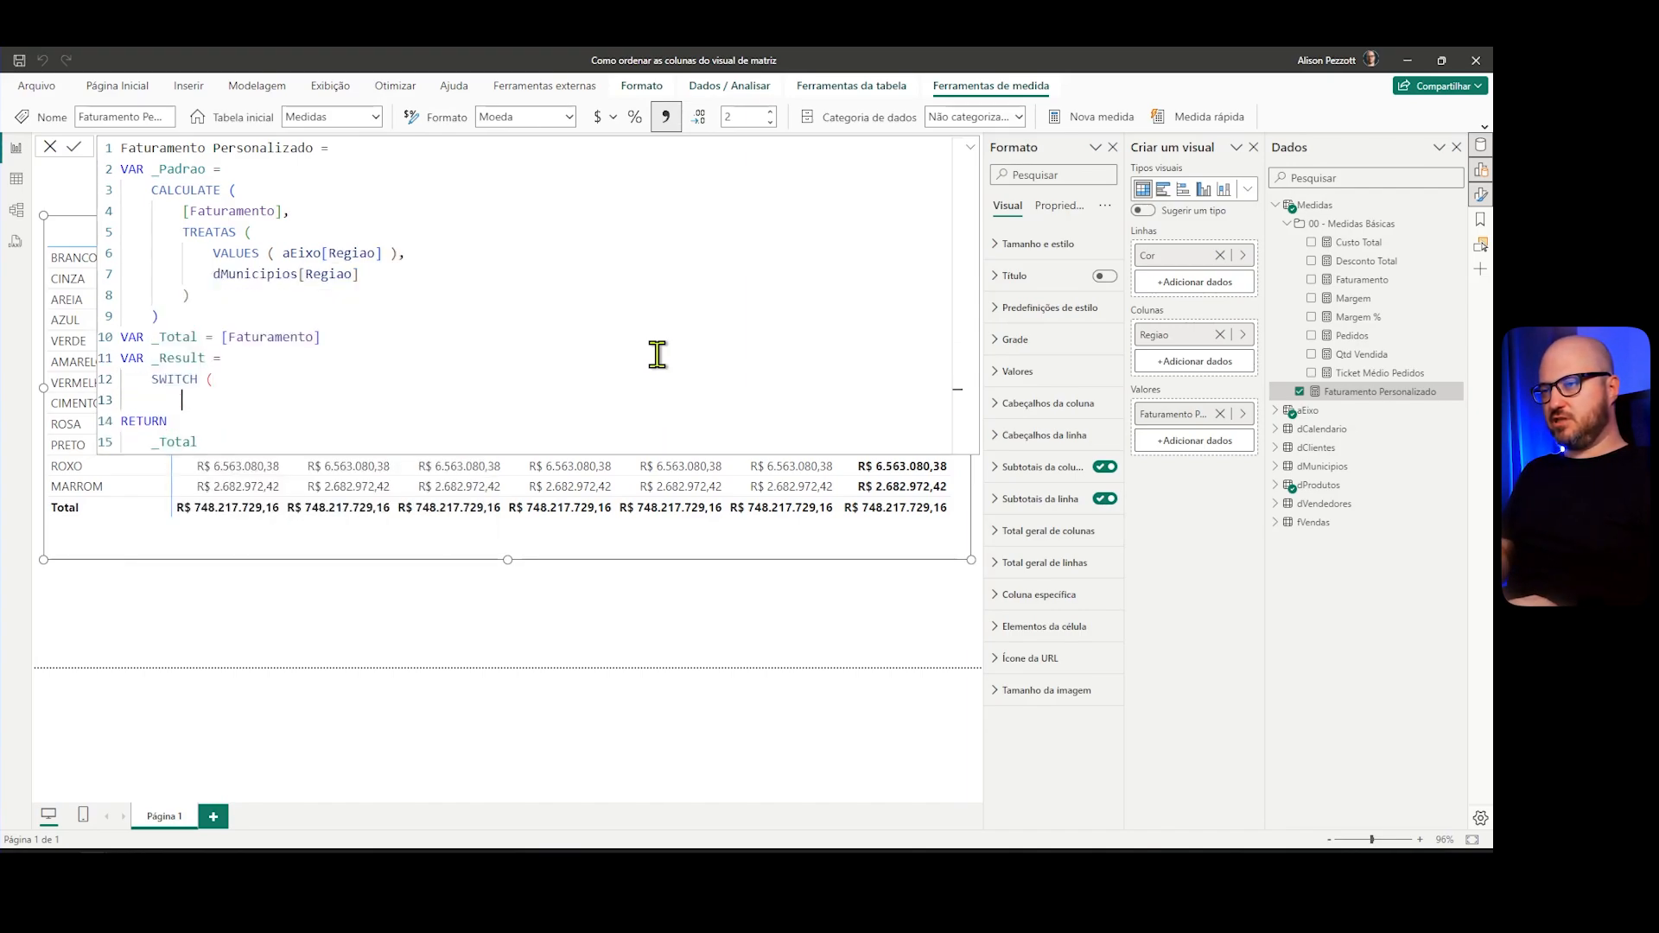
Step: Enter TRUE ( ) as the first argument of the SWITCH function
type("tru")
key("Tab")
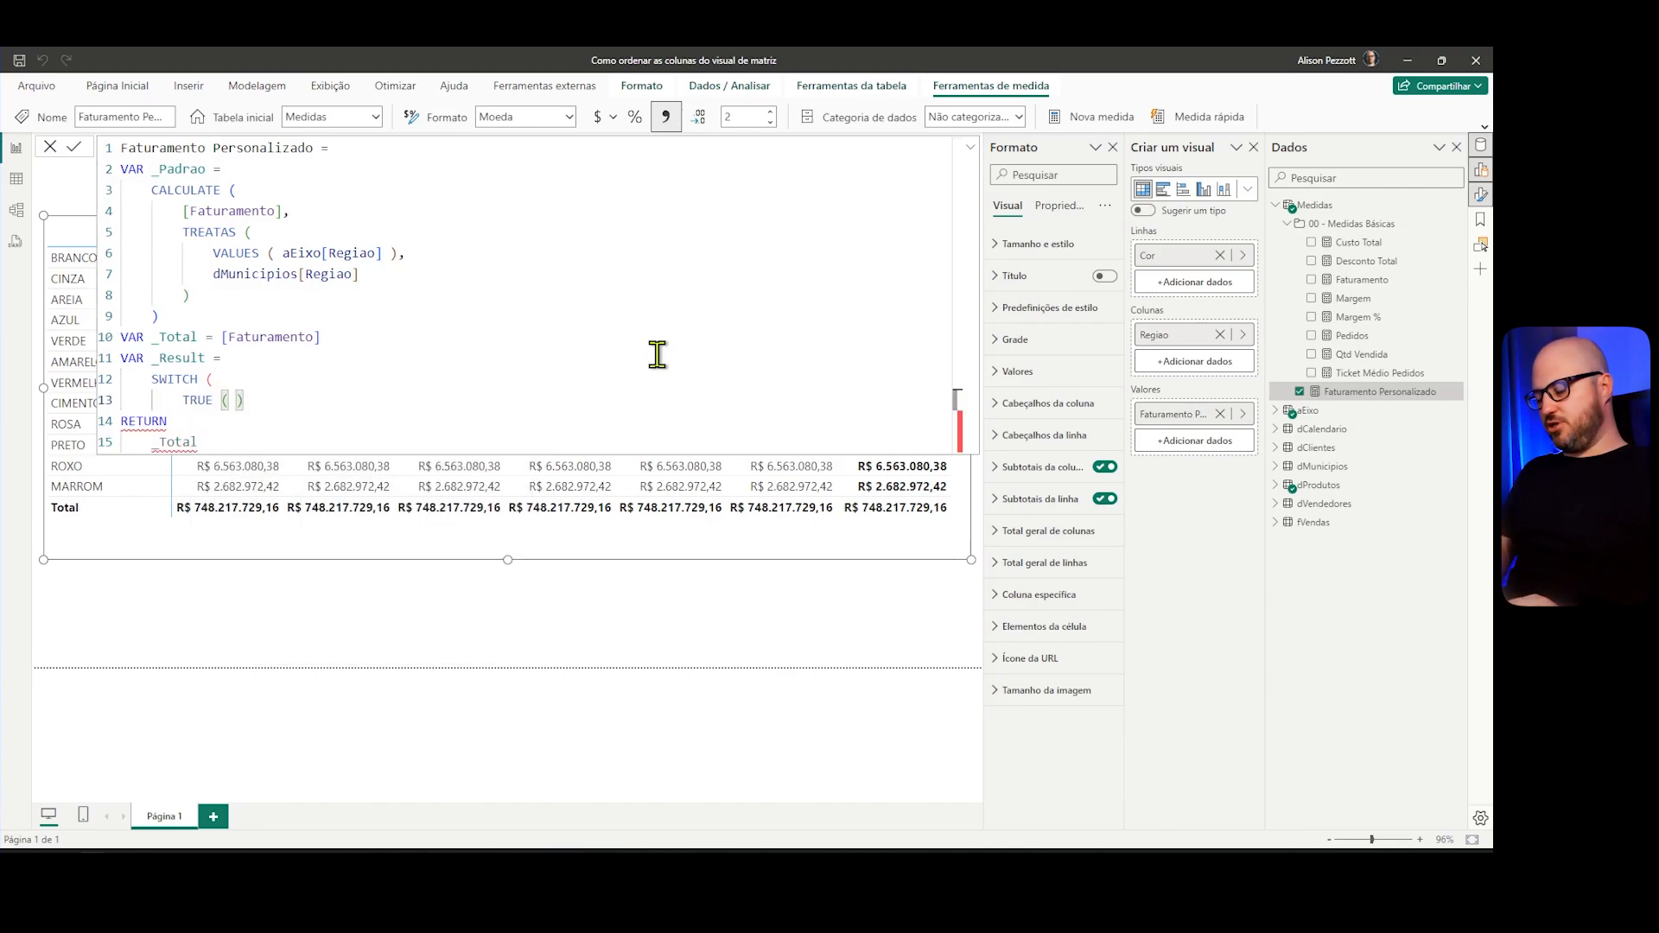
key("End")
type(",")
key("Return")
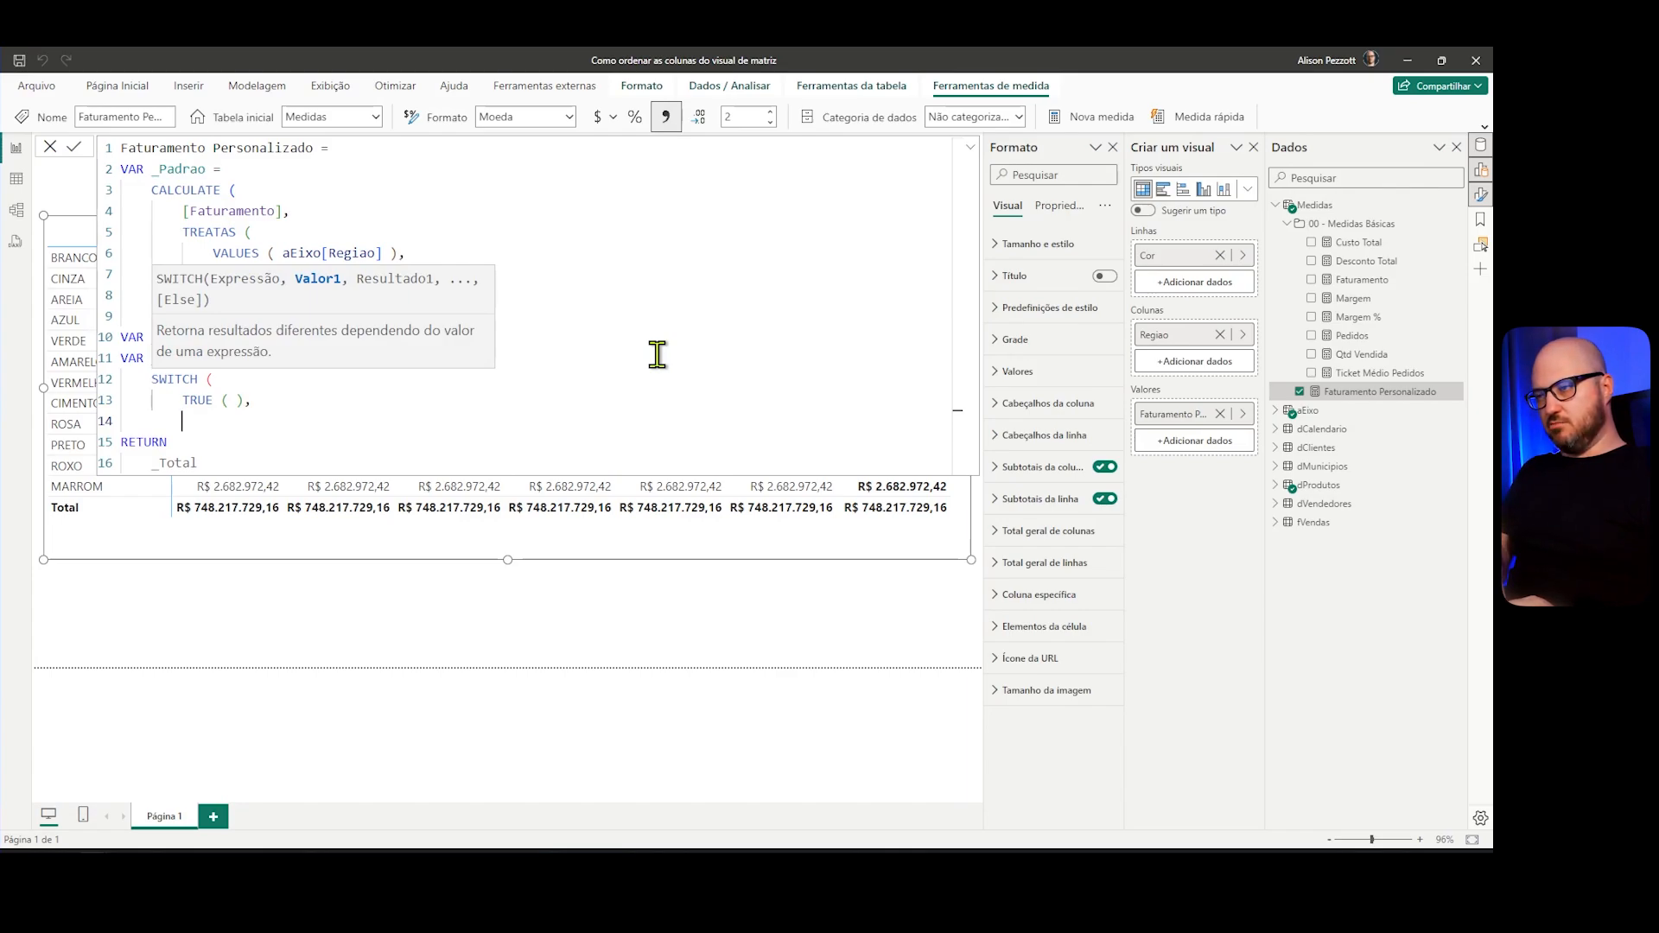
Step: Add the SWITCH condition SELECTEDVALUE ( aEixo[Regiao] ) = "TOTAL" with _Total as its result
type("SELE")
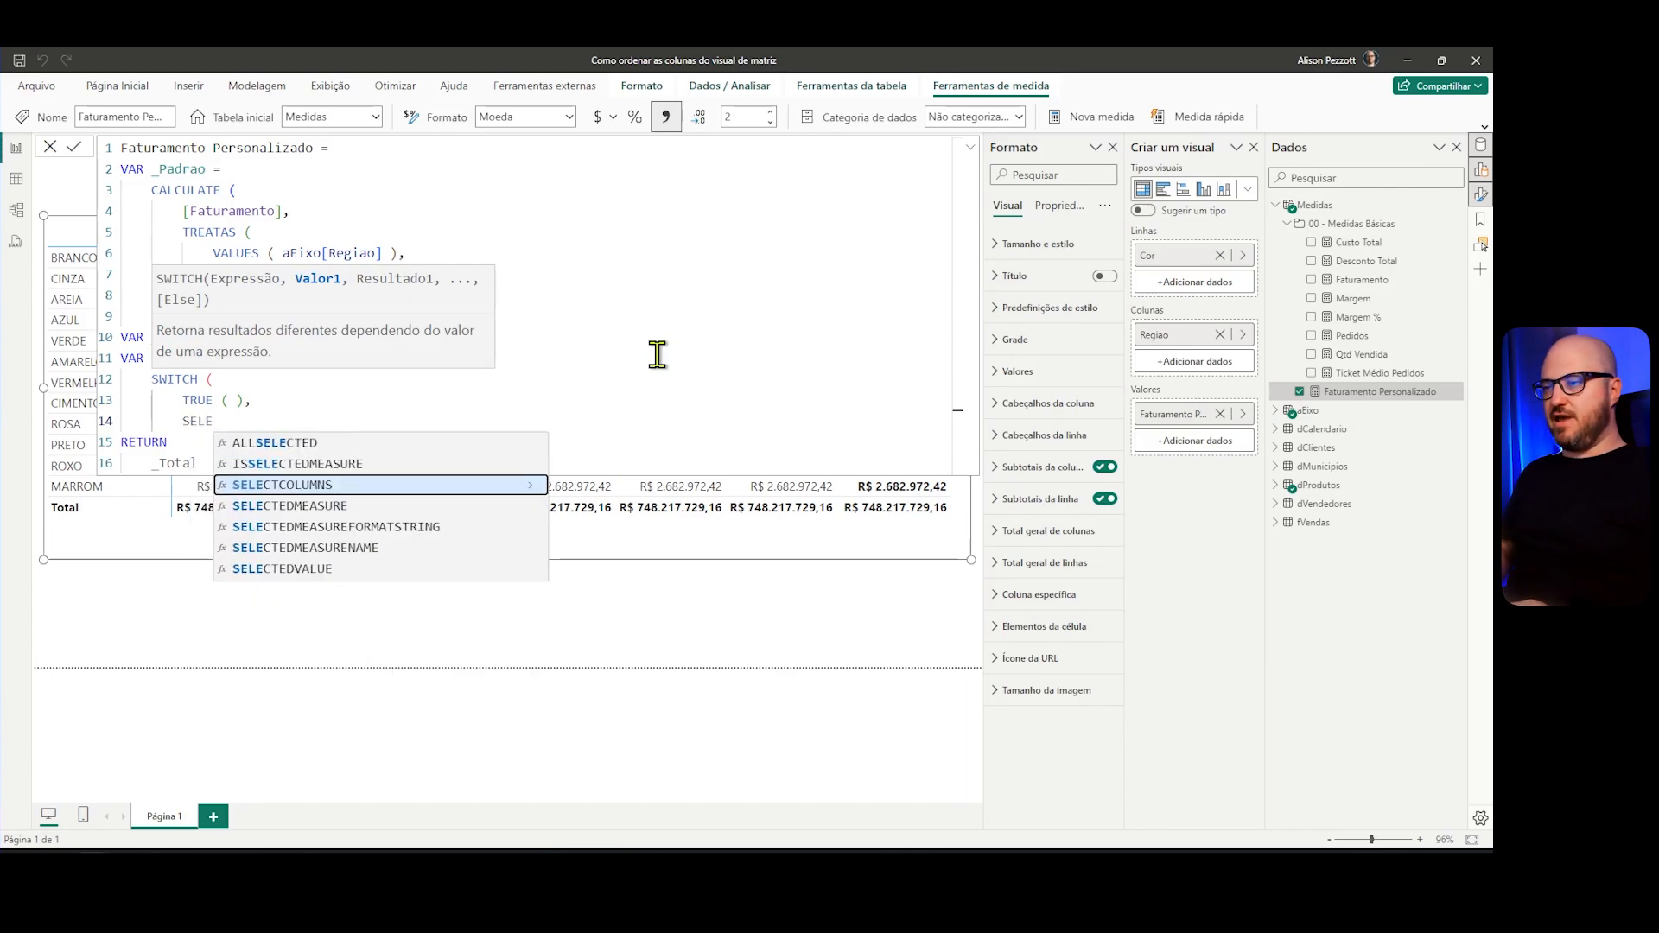
key("Down")
key("Down")
key("Down")
key("Down")
key("Tab")
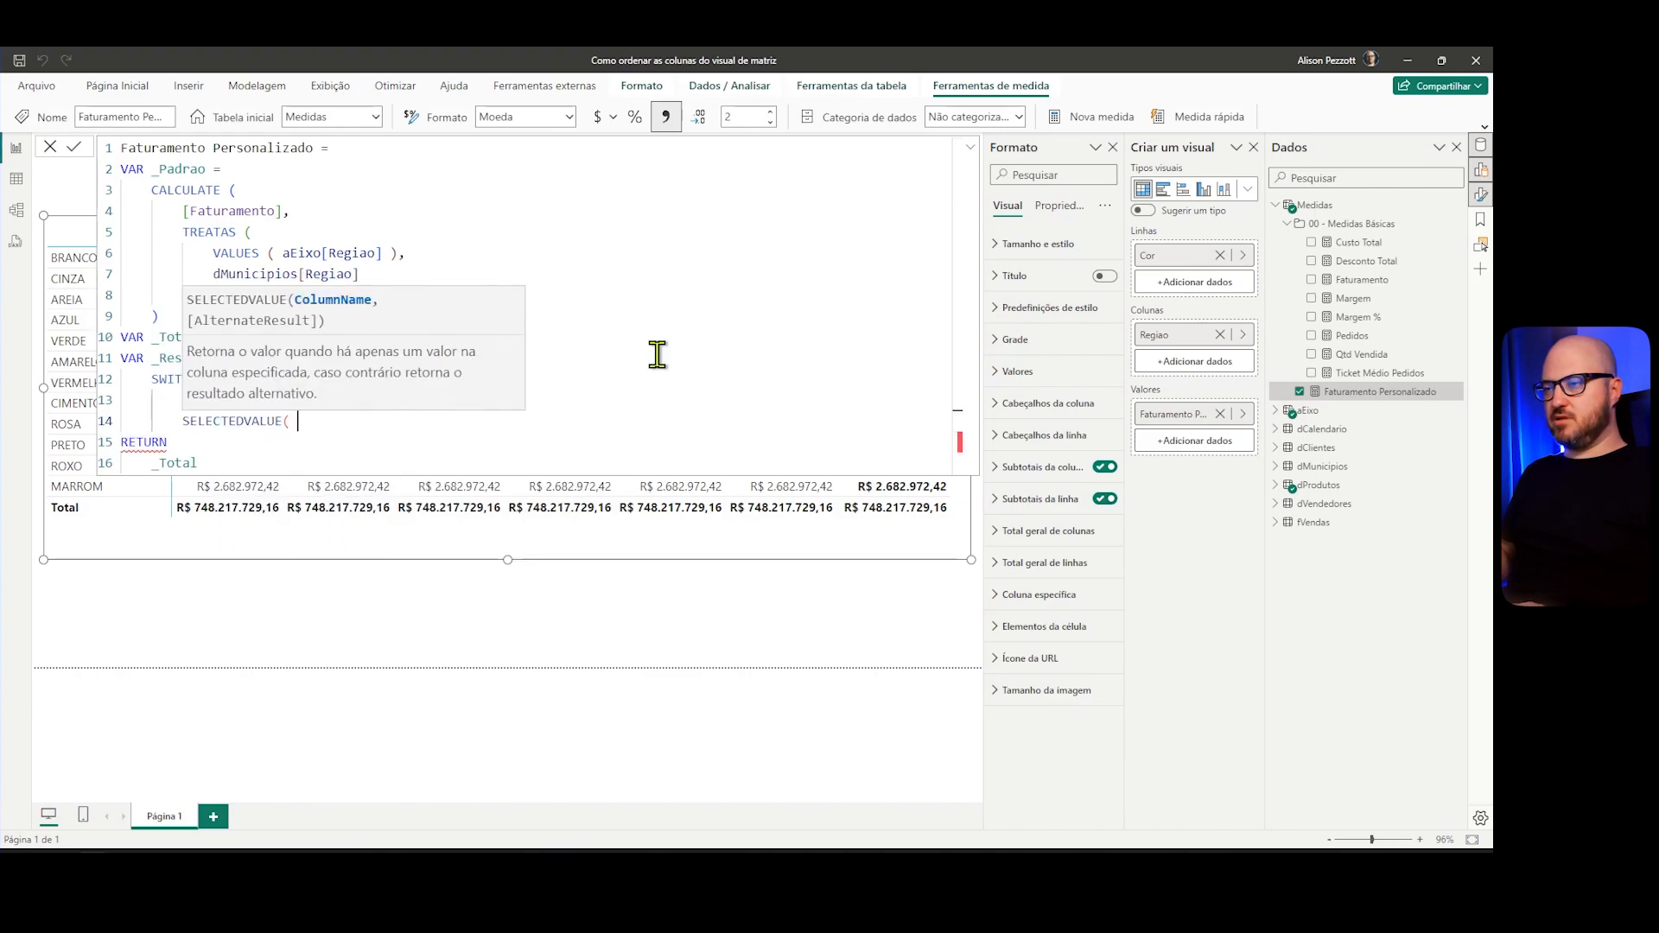
key("BackSpace")
key("BackSpace")
type("( aEixo")
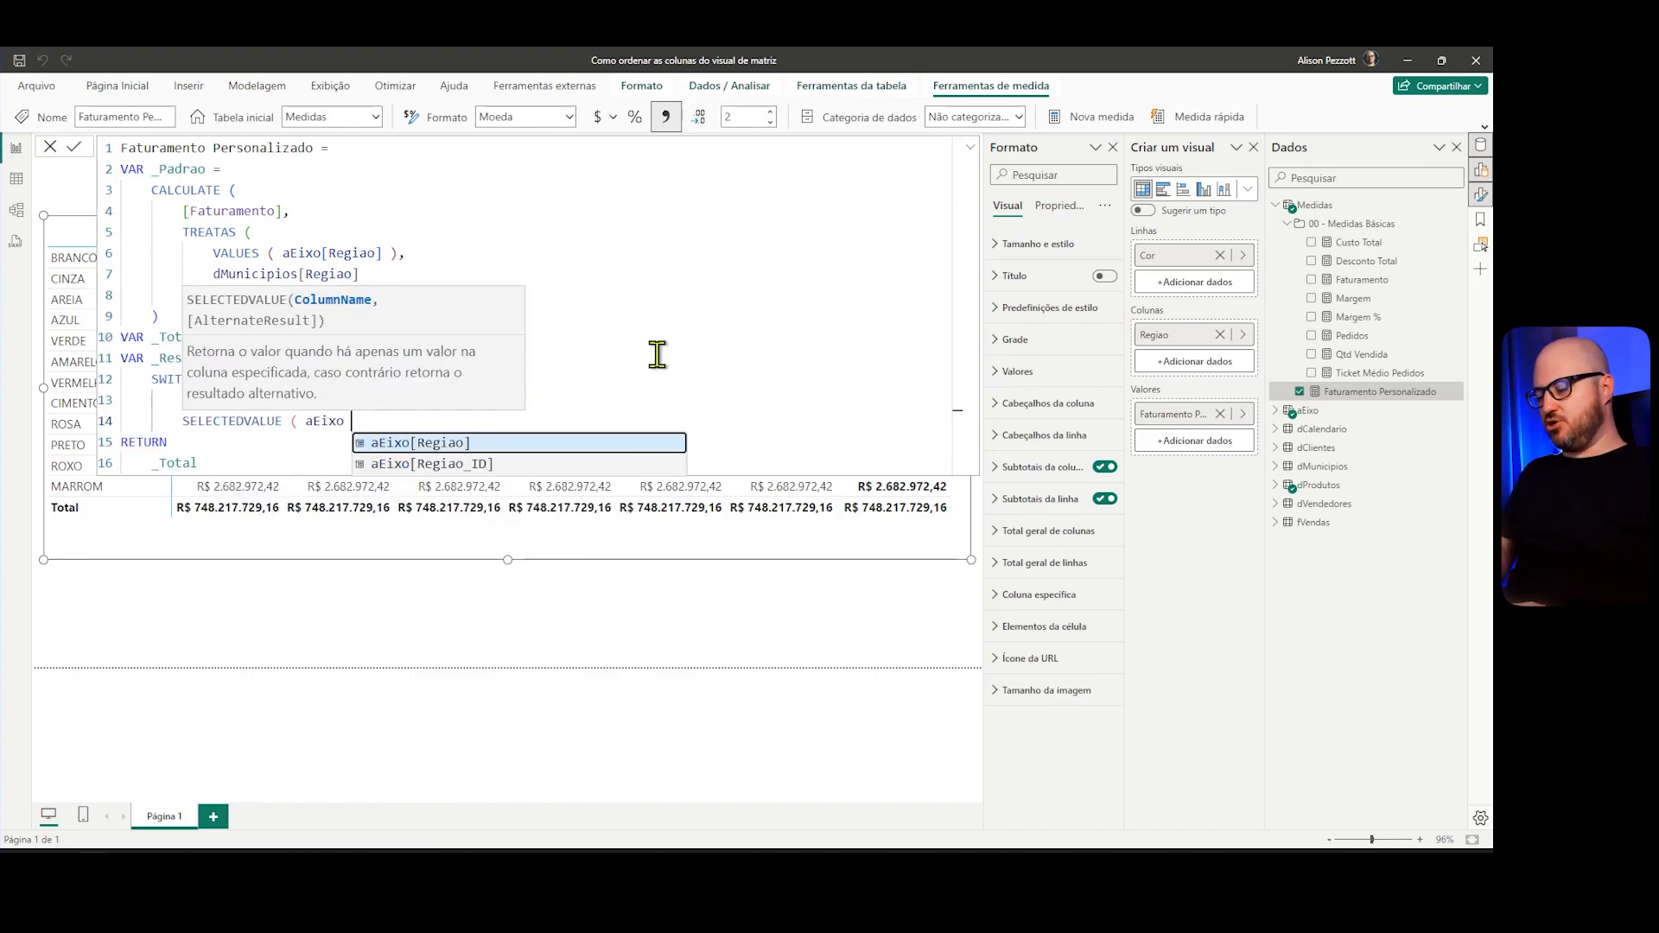
type(" ) =")
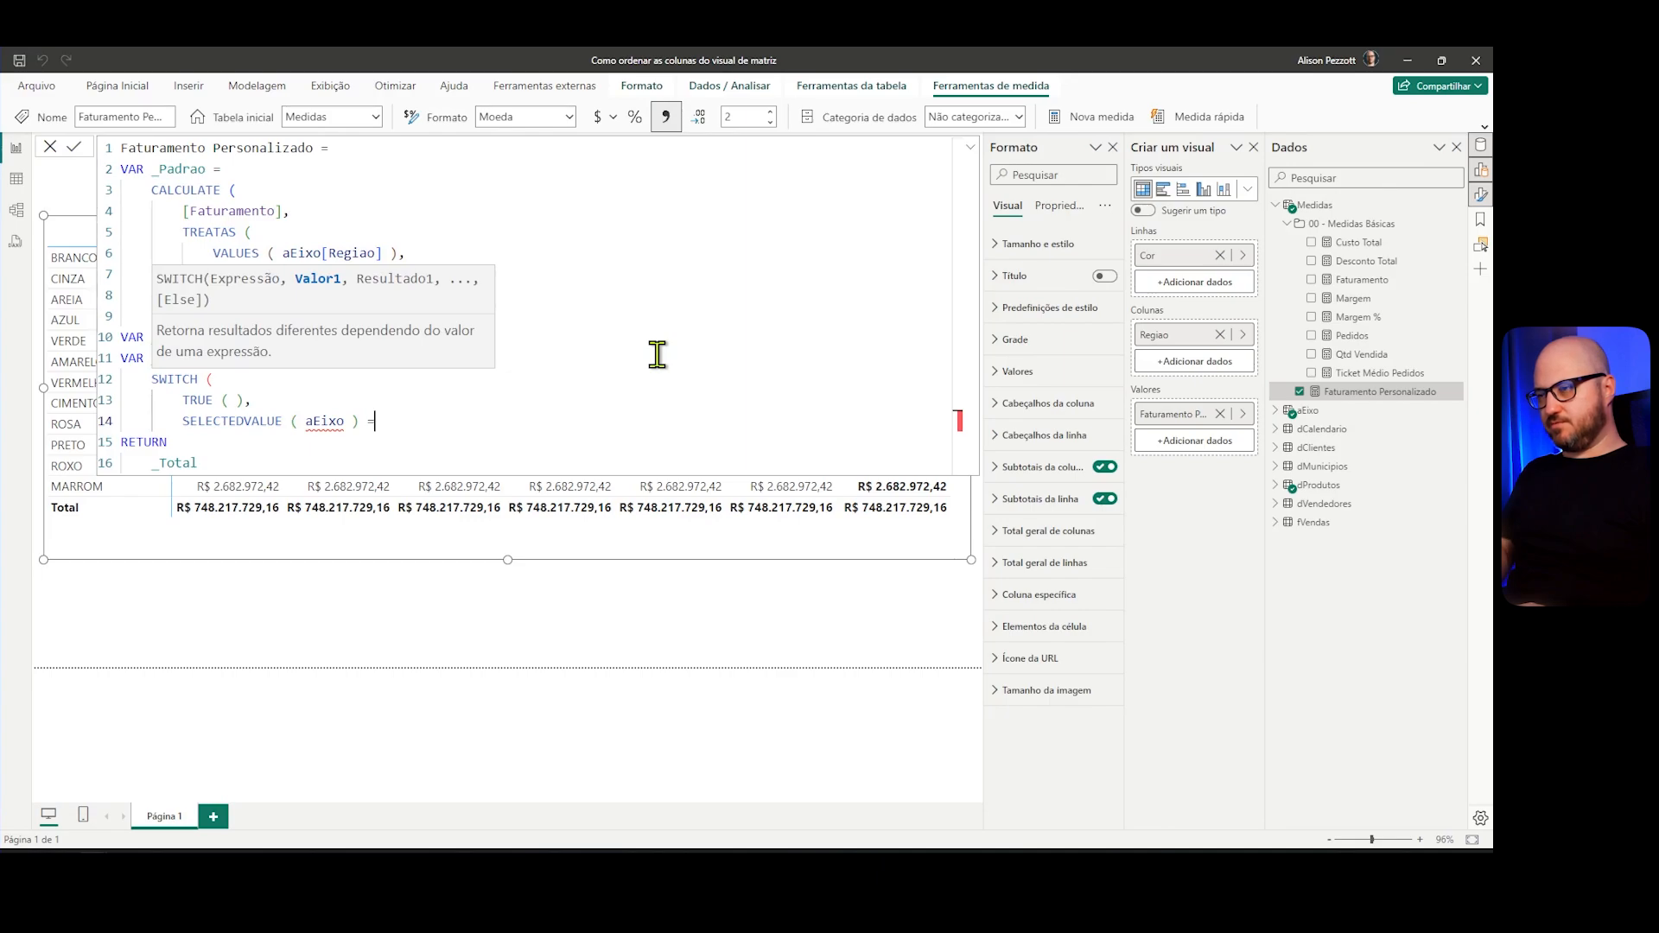
key("Left")
type("[")
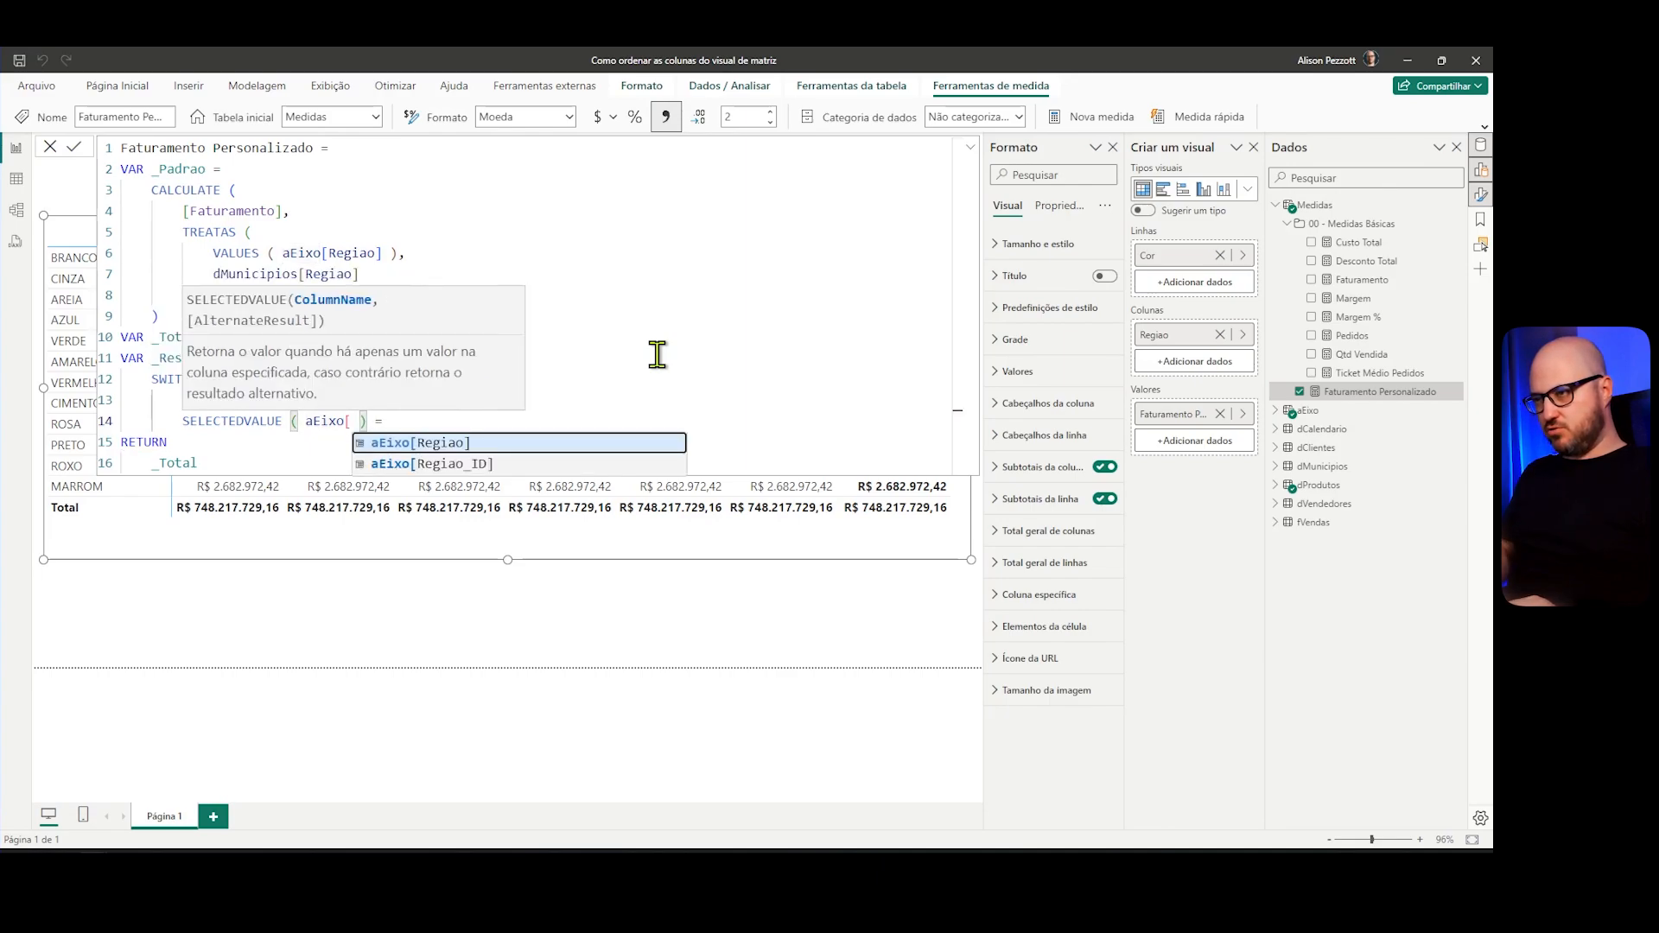
key("Tab")
key("End")
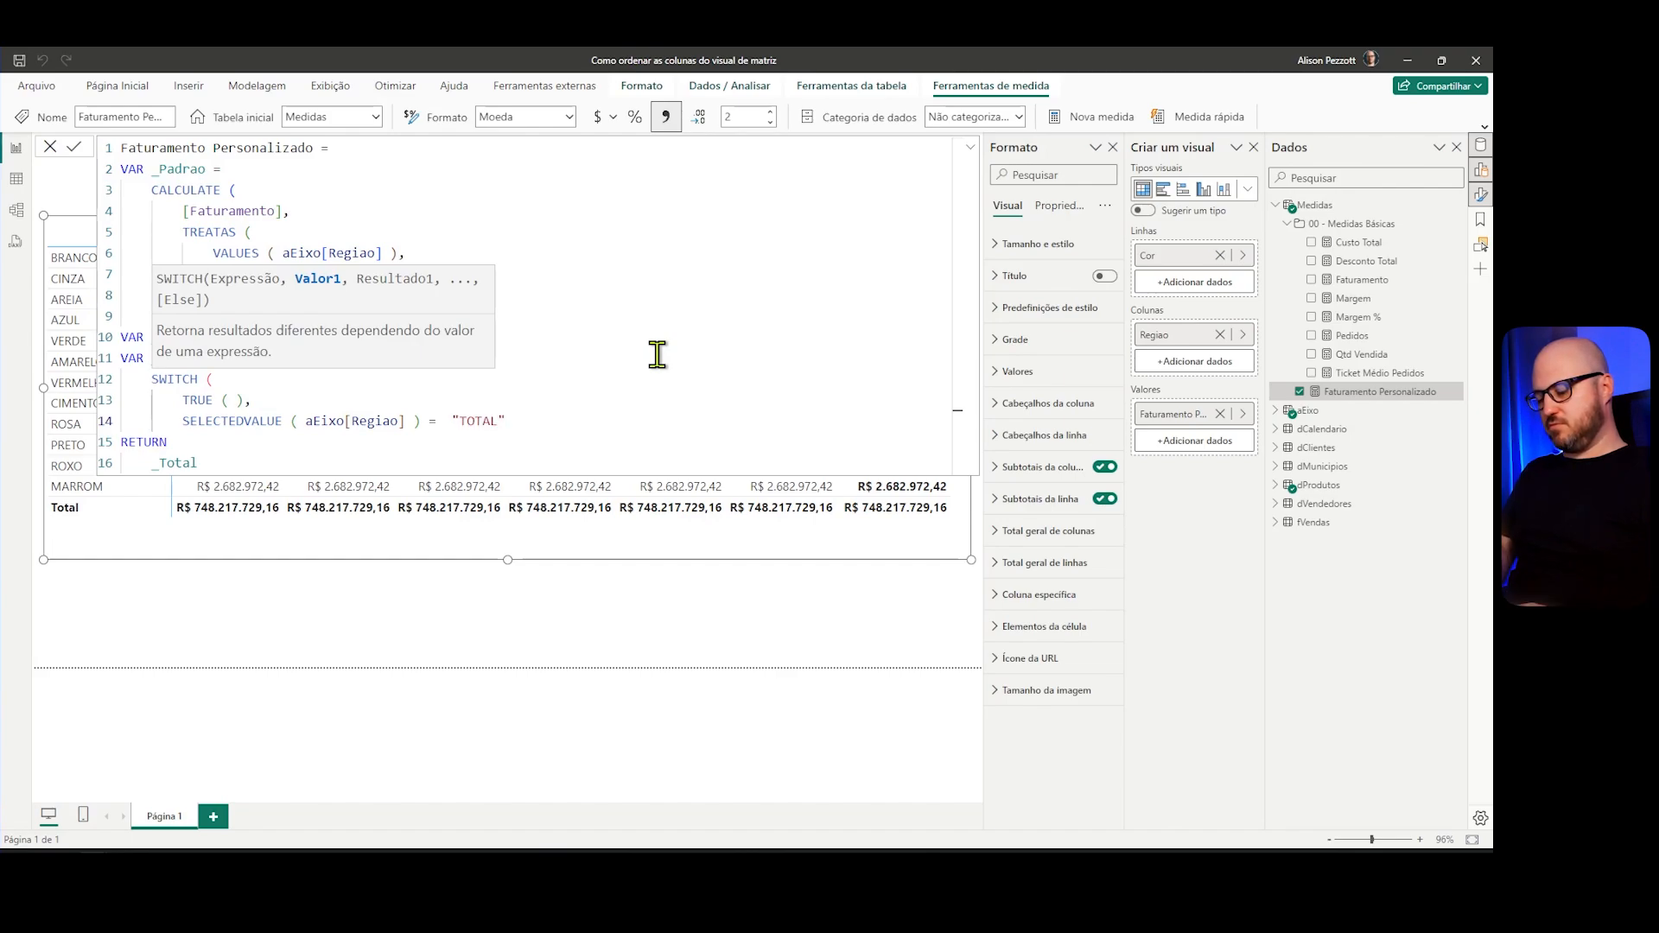
type("\"TOTAL\", _Total")
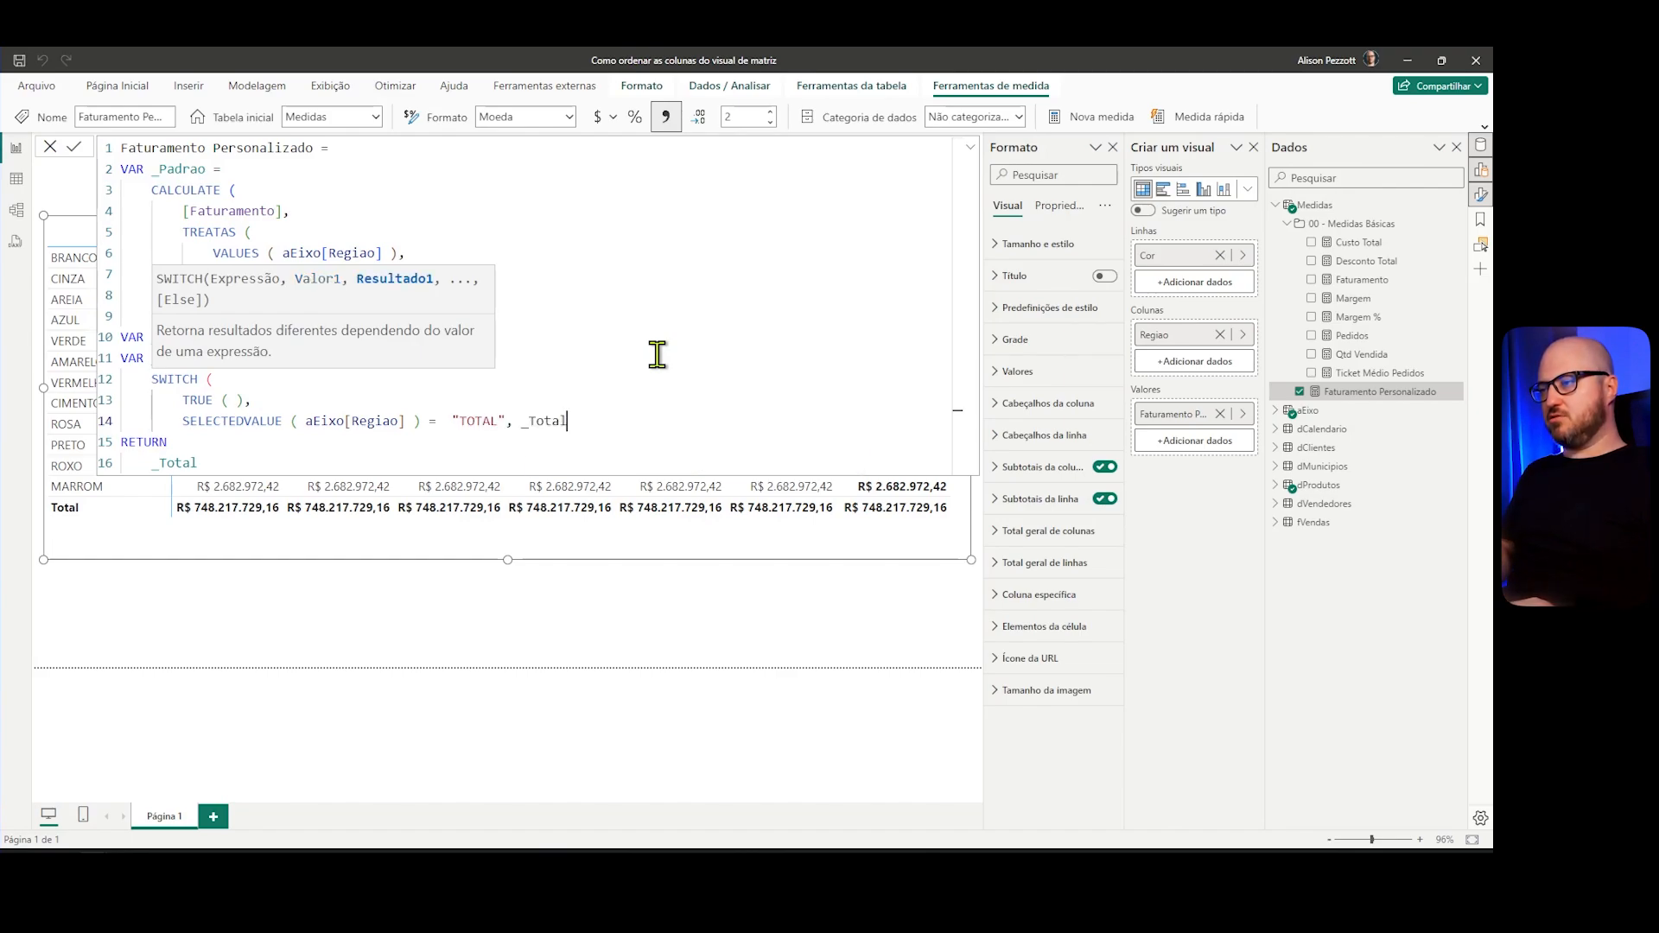
Step: Add _Padrao as the SWITCH default result and close the function
type(",")
key("Return")
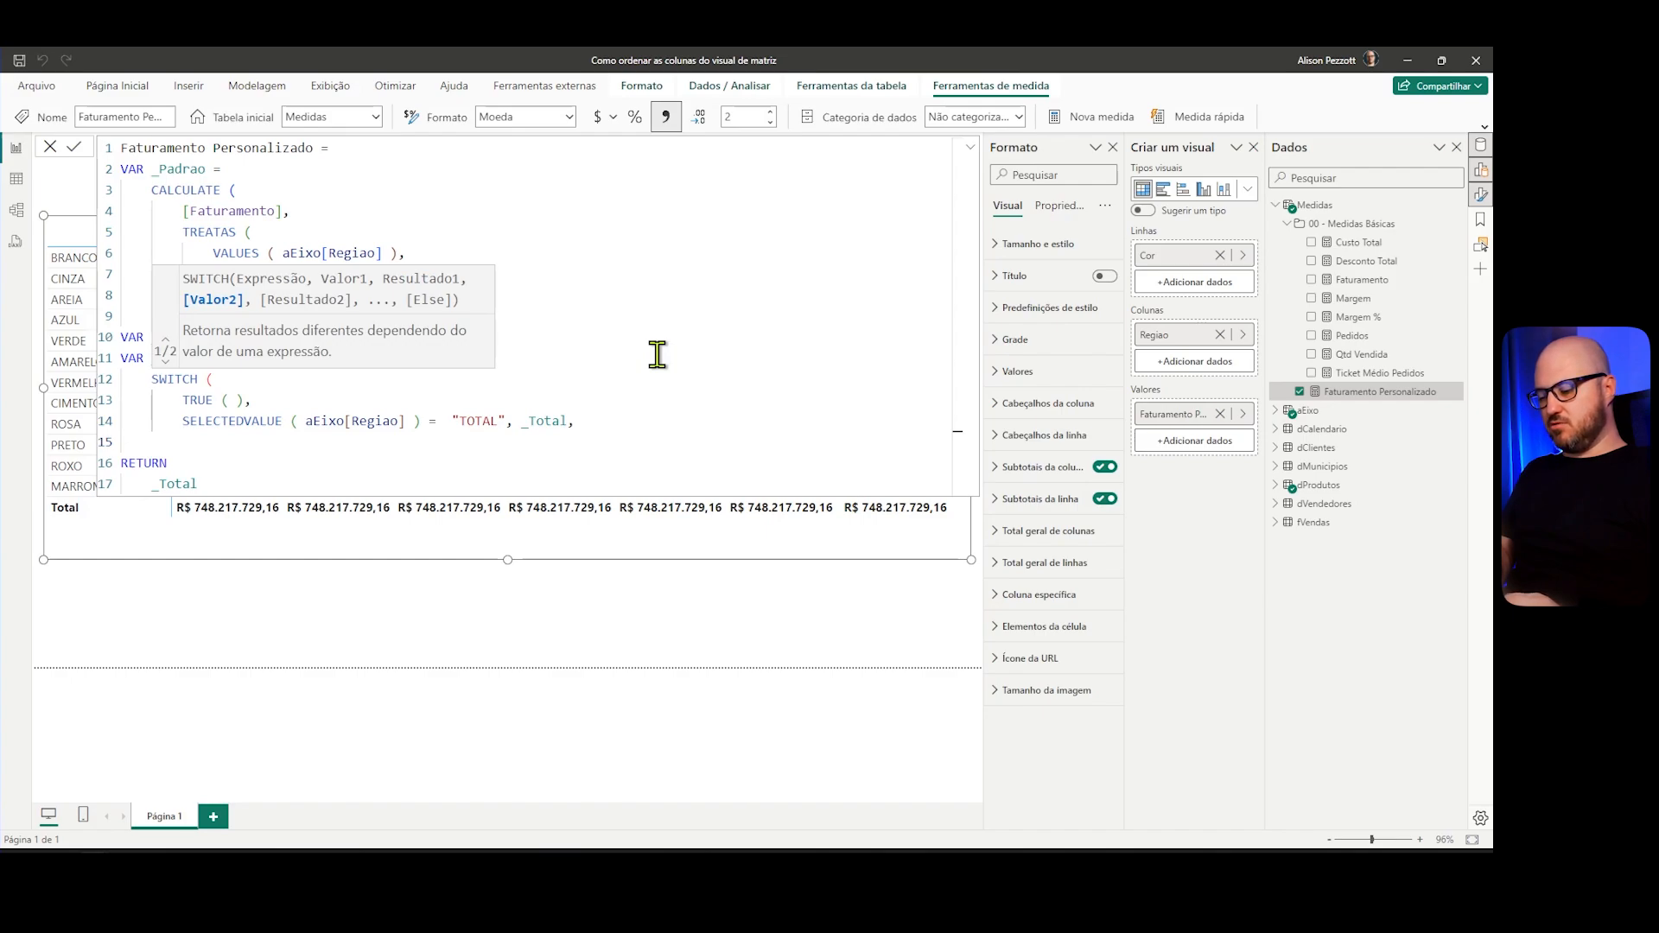
type("_Padrao")
key("Return")
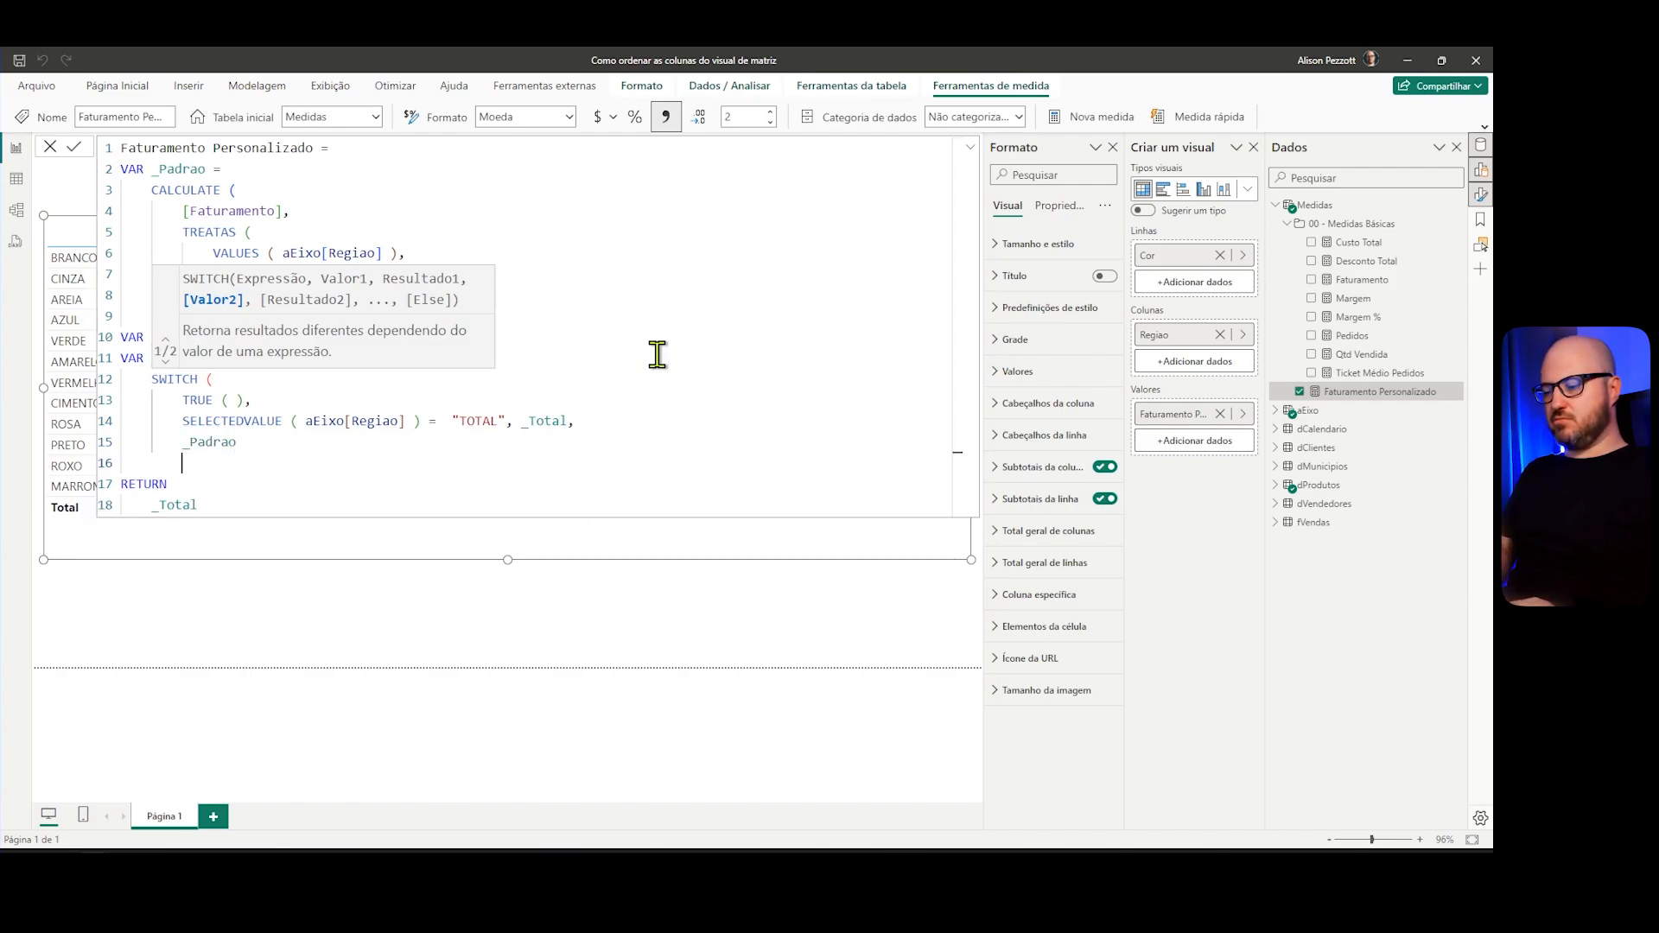
type(")")
Step: Return _Result instead of _Total, commit the measure and collapse the formula editor to check the matrix
double_click(179, 358)
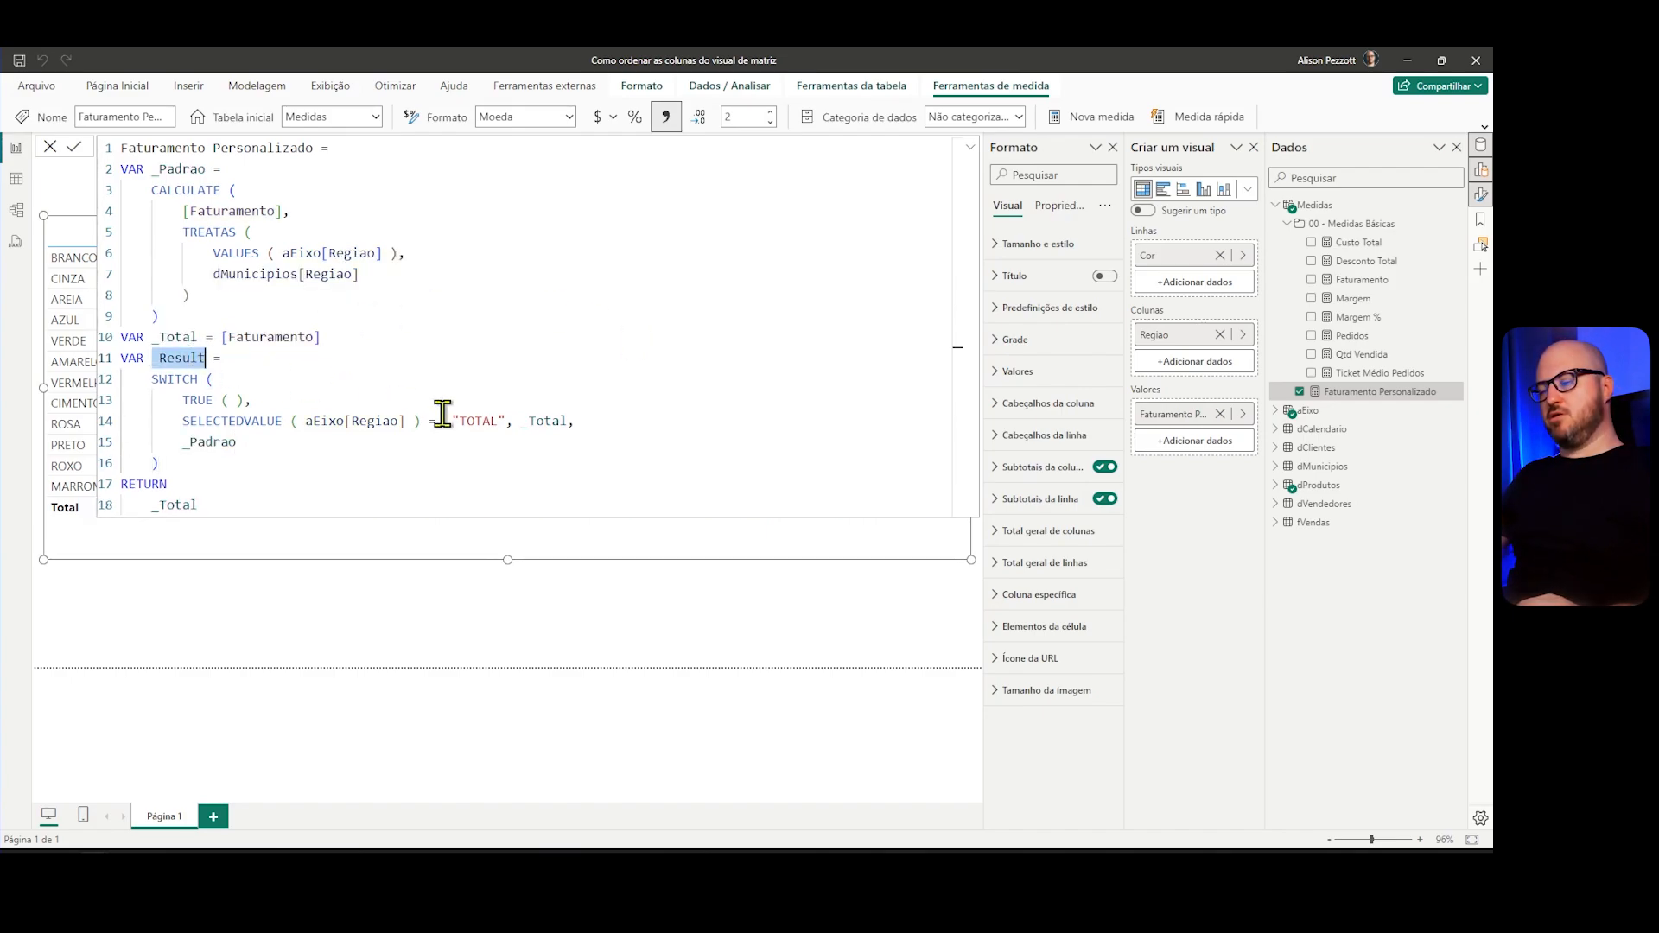
type("_Result")
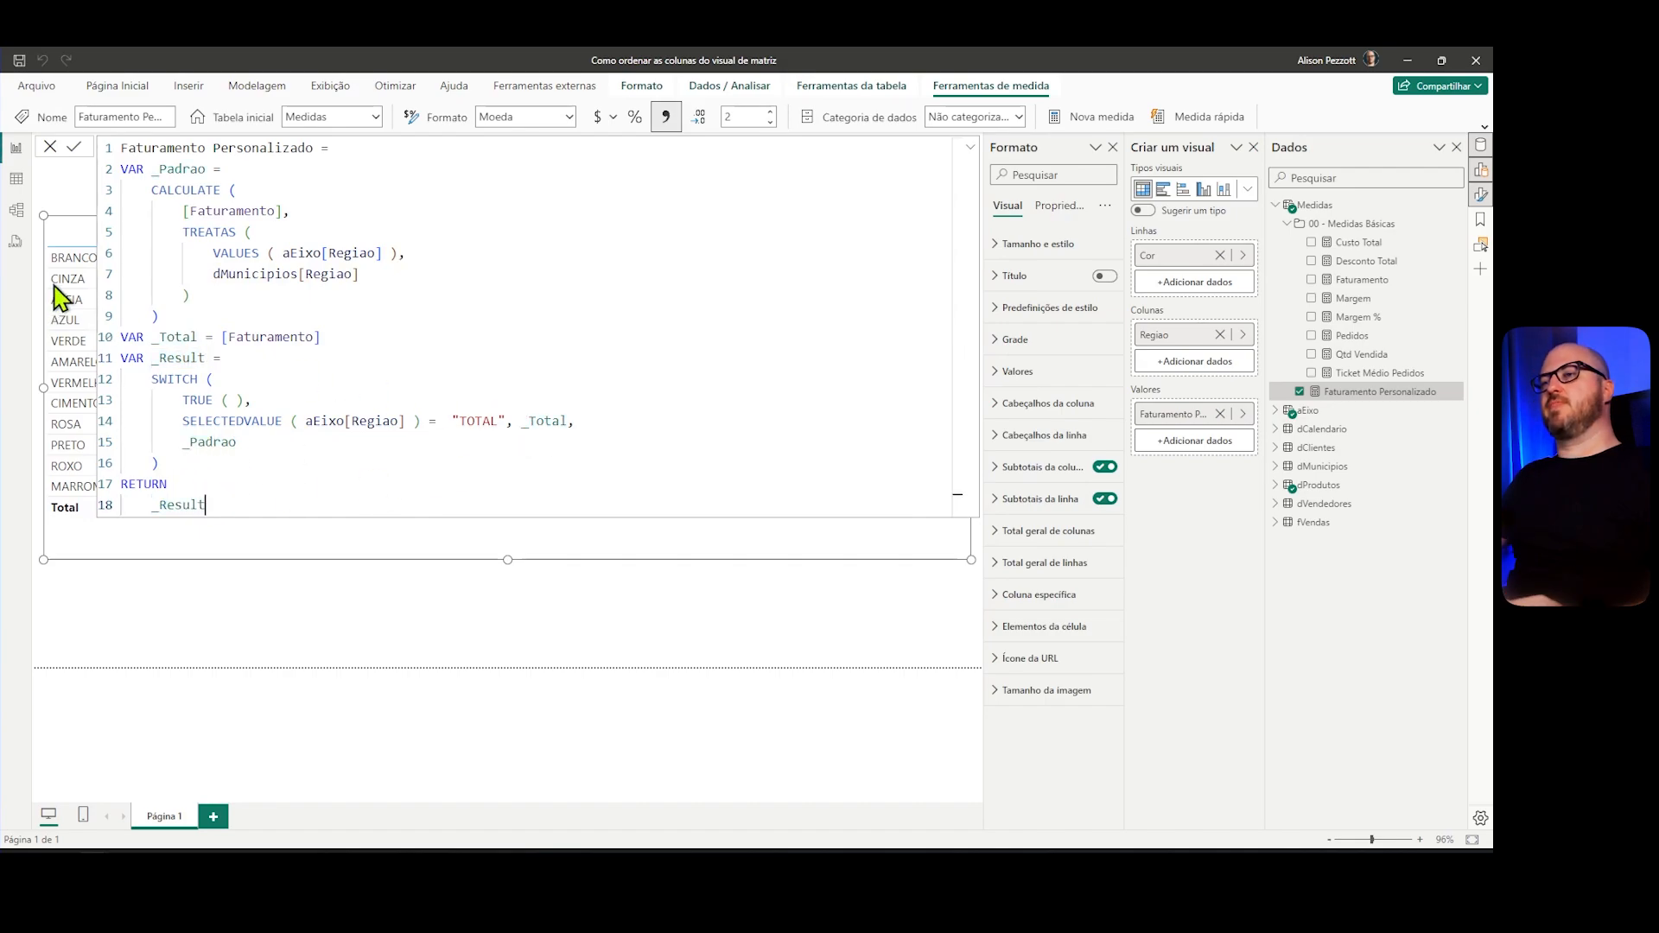
left_click(970, 154)
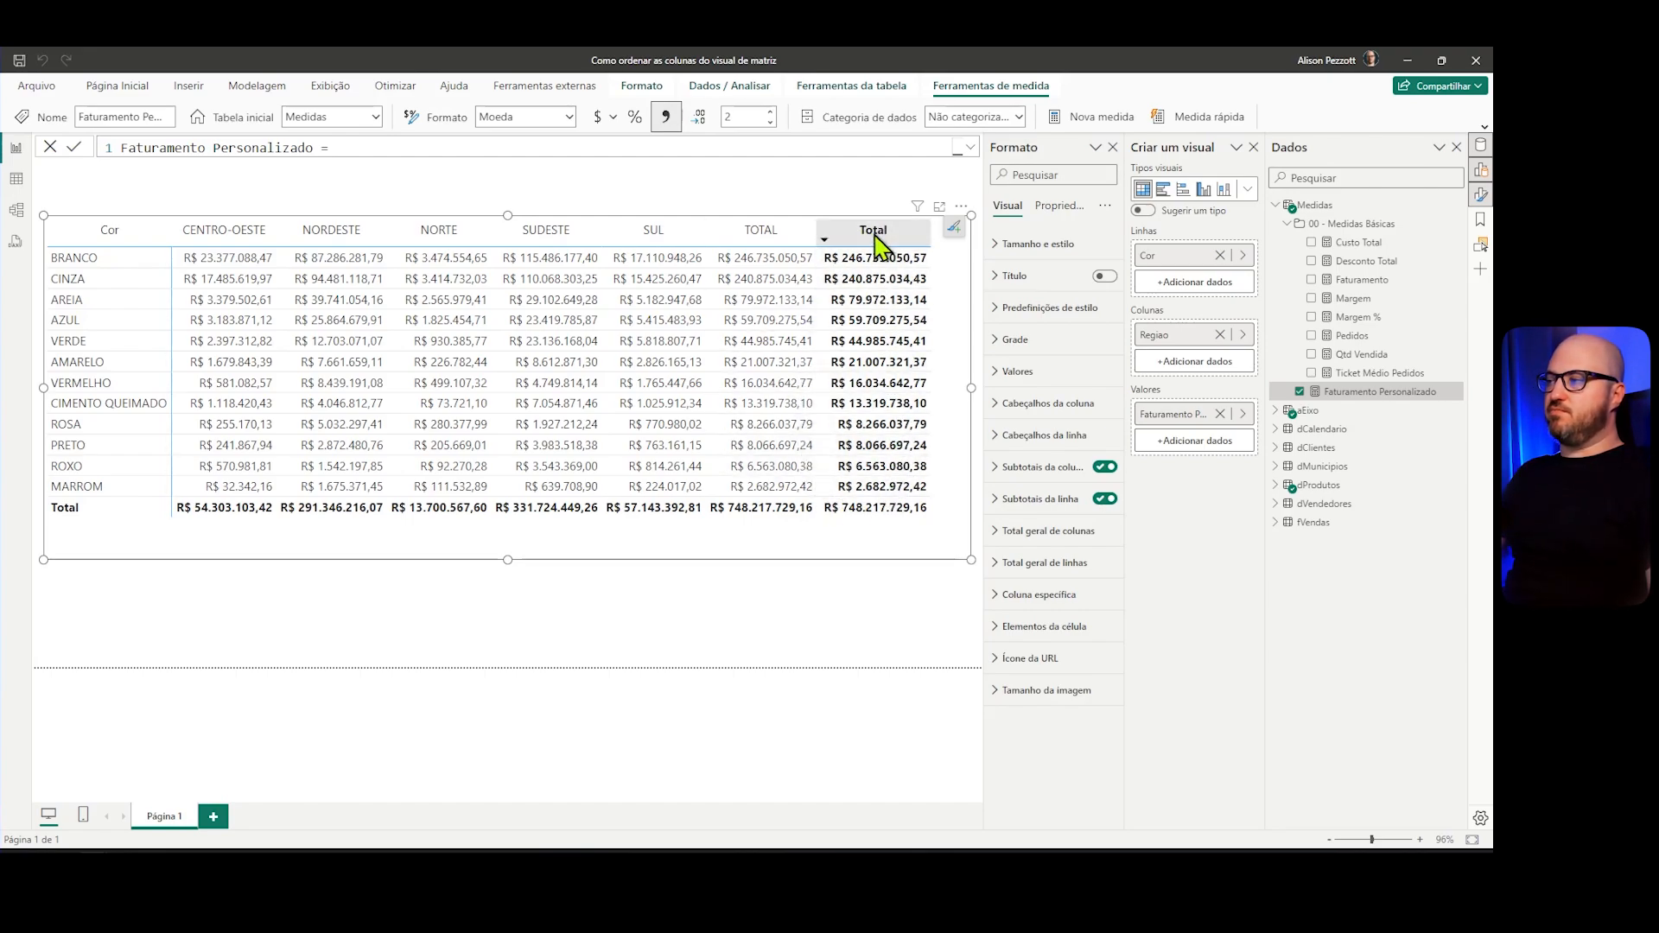
left_click(971, 149)
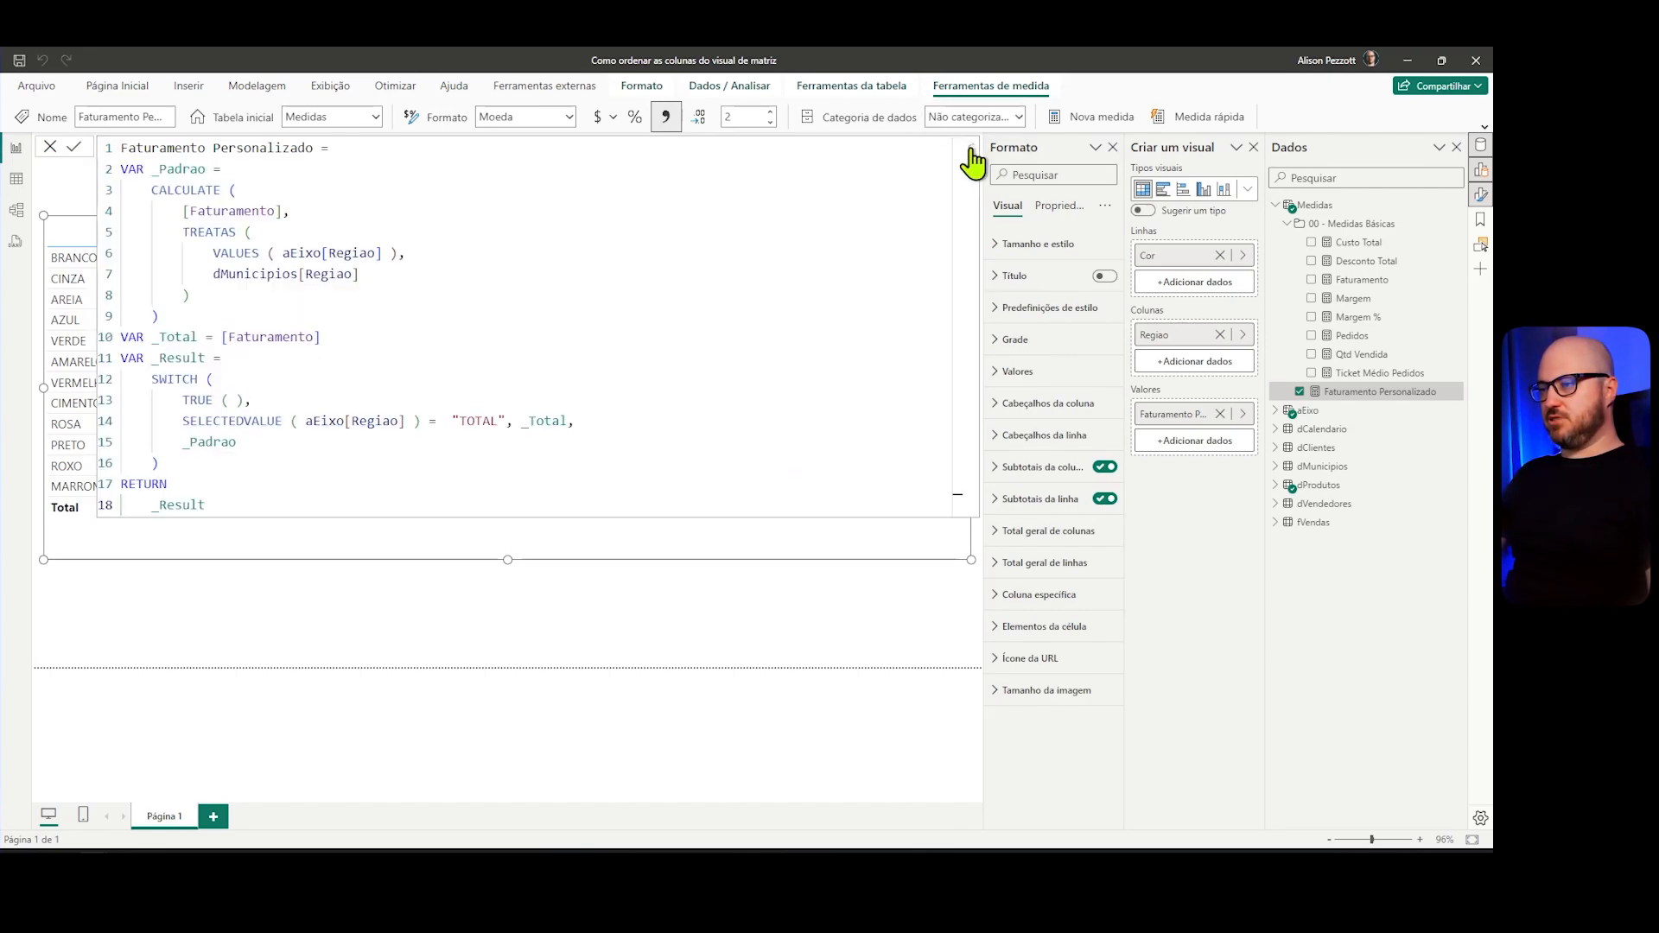
left_click(971, 148)
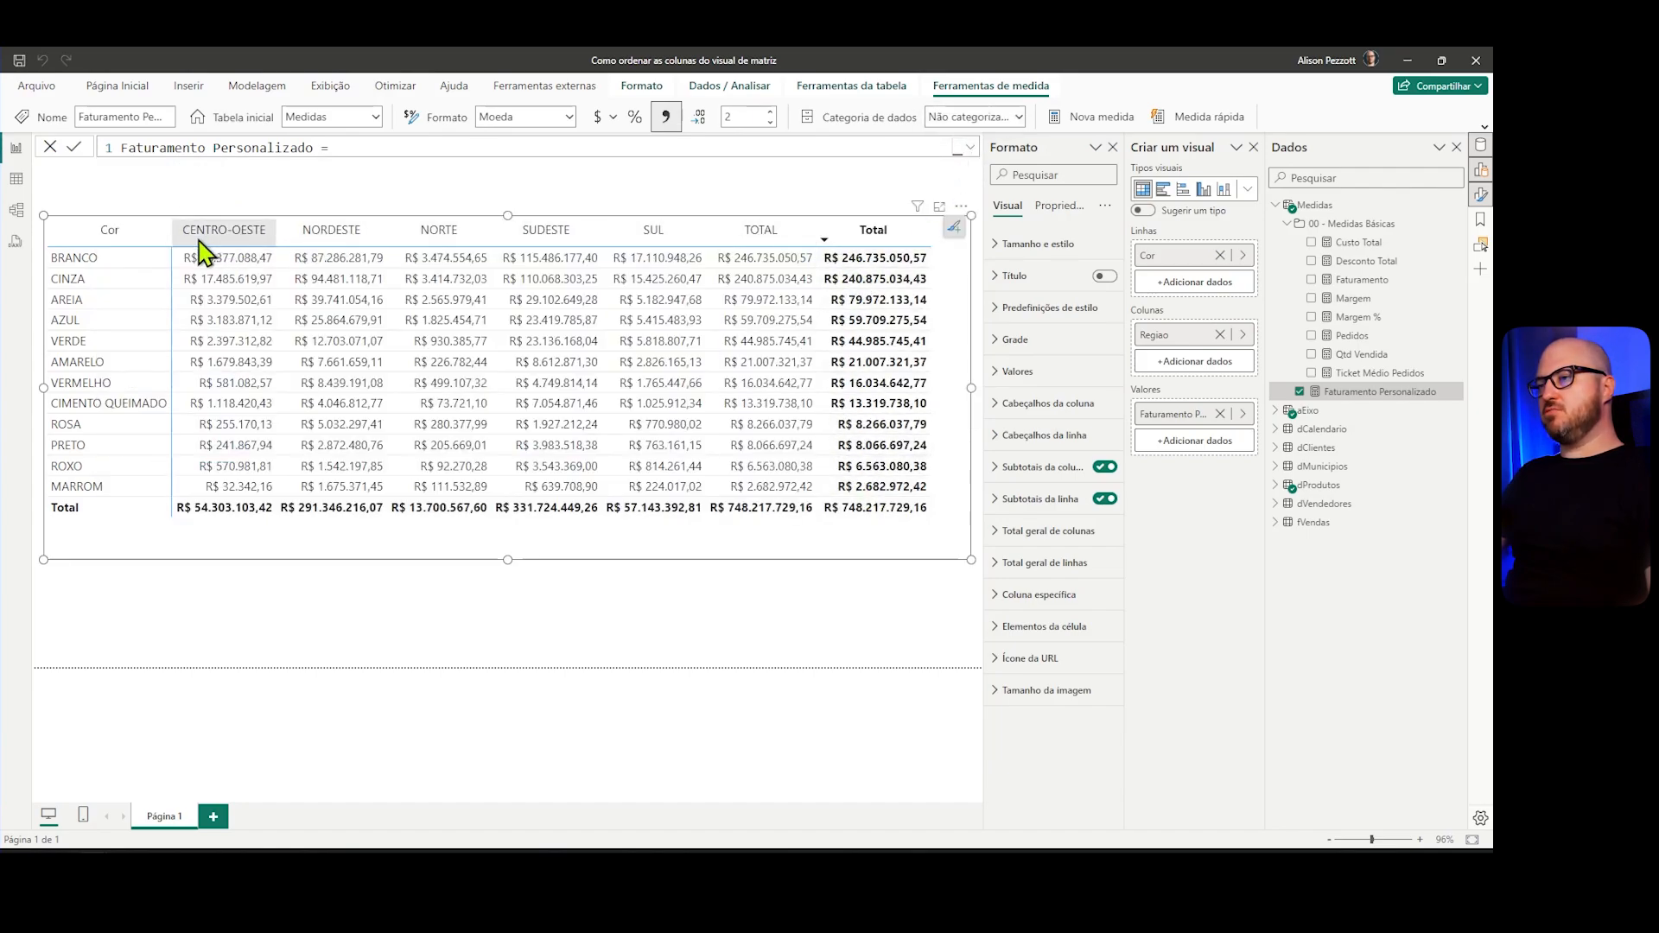
Step: Declare a variable _EstaEscopoEixo = ISINSCOPE ( aEixo[Regiao] ) above the _Padrao variable in the measure
left_click(969, 149)
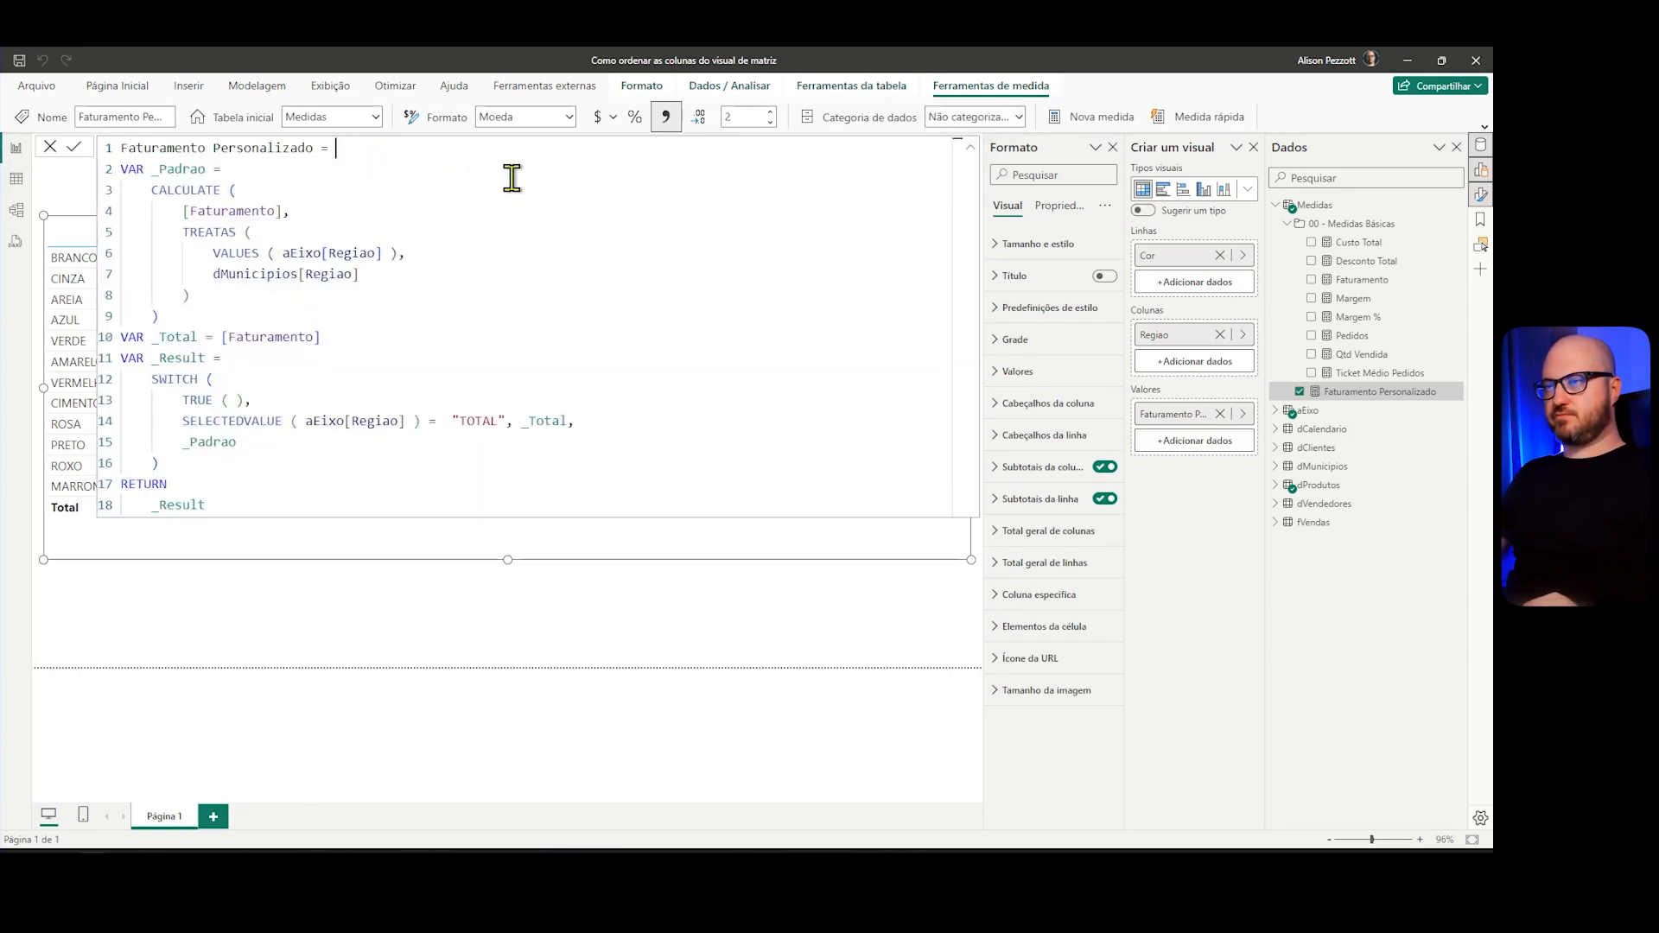
key("shift+Return")
type("VAR _EstaEscop")
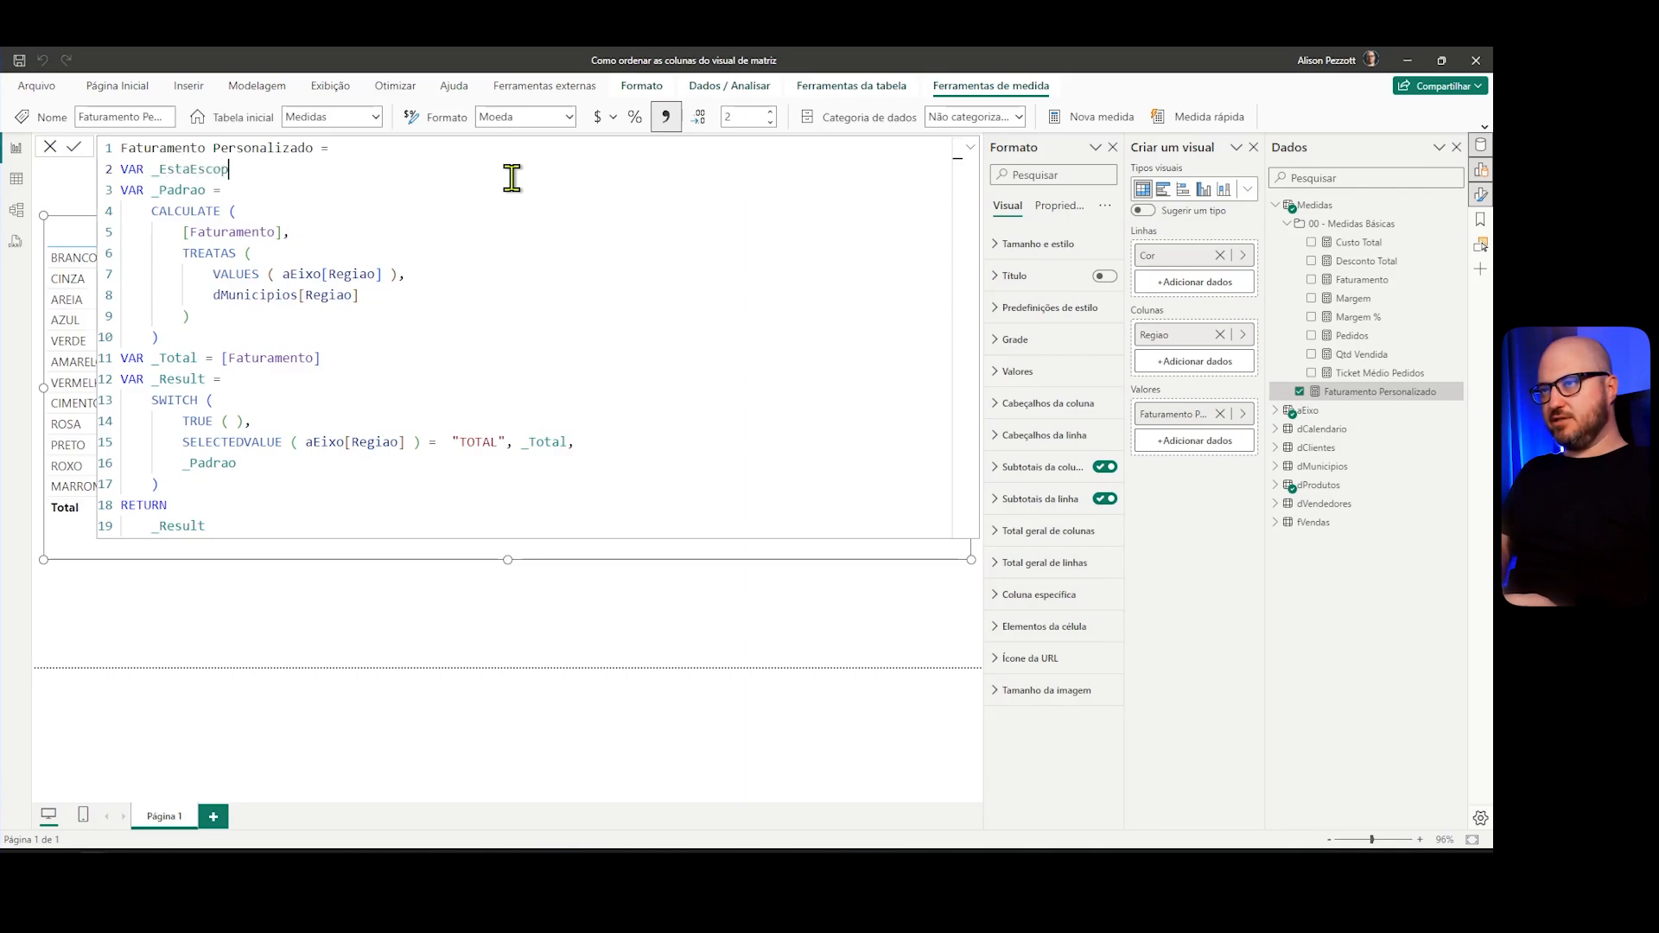
type("oEixo = ")
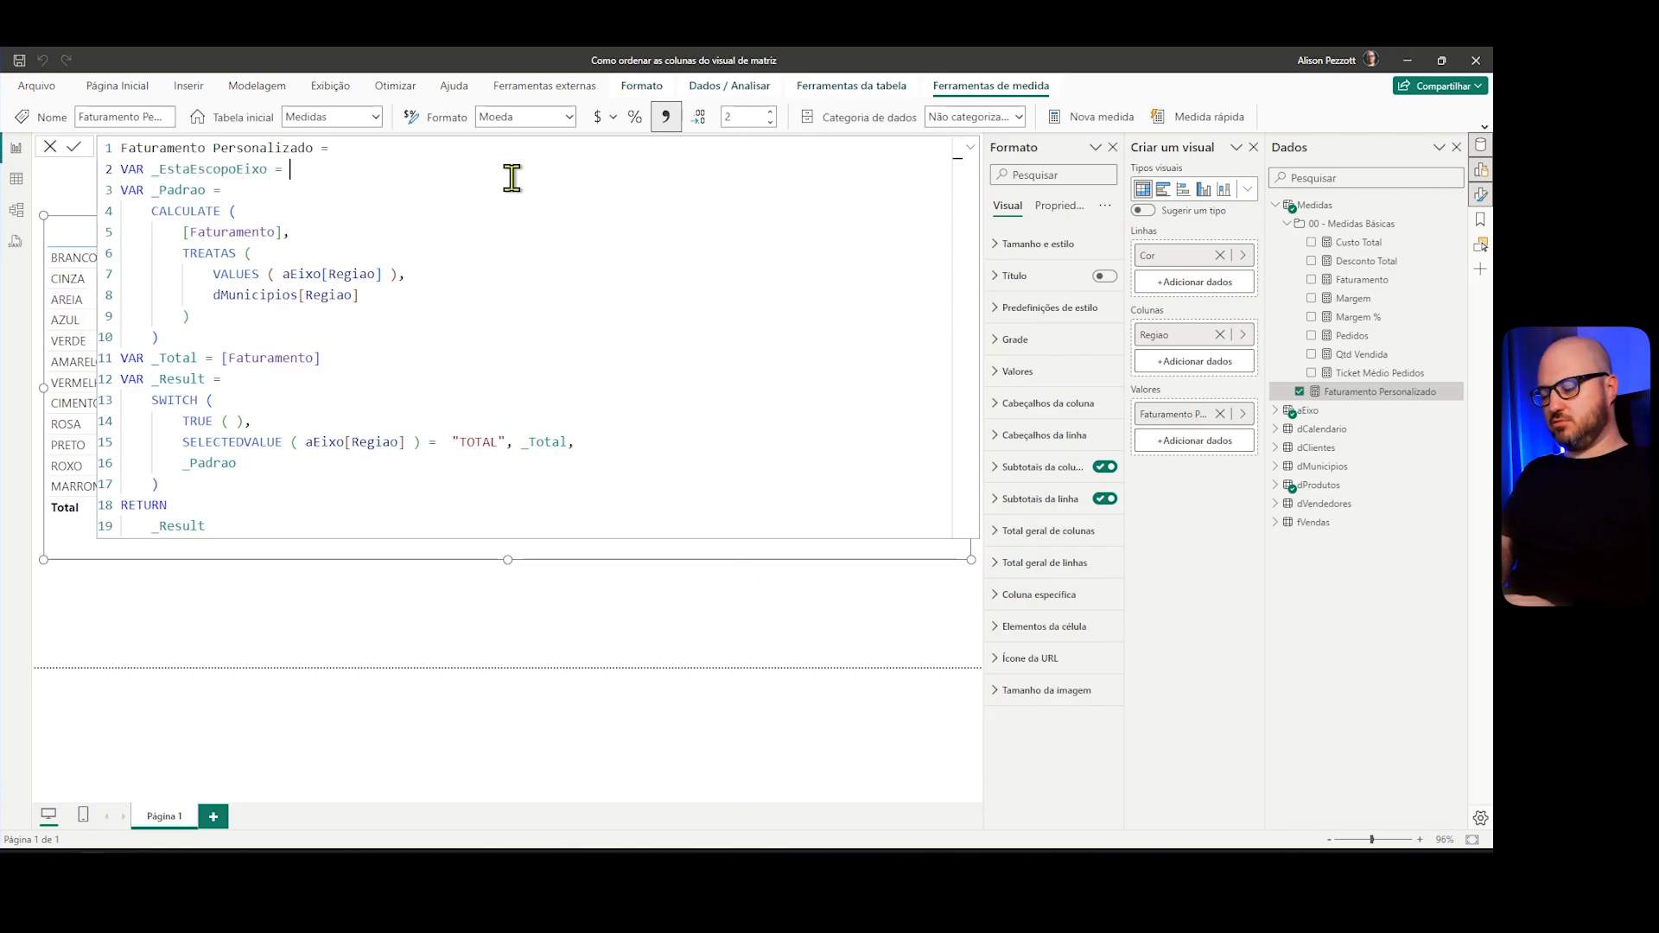
type("ISINSCOPE (")
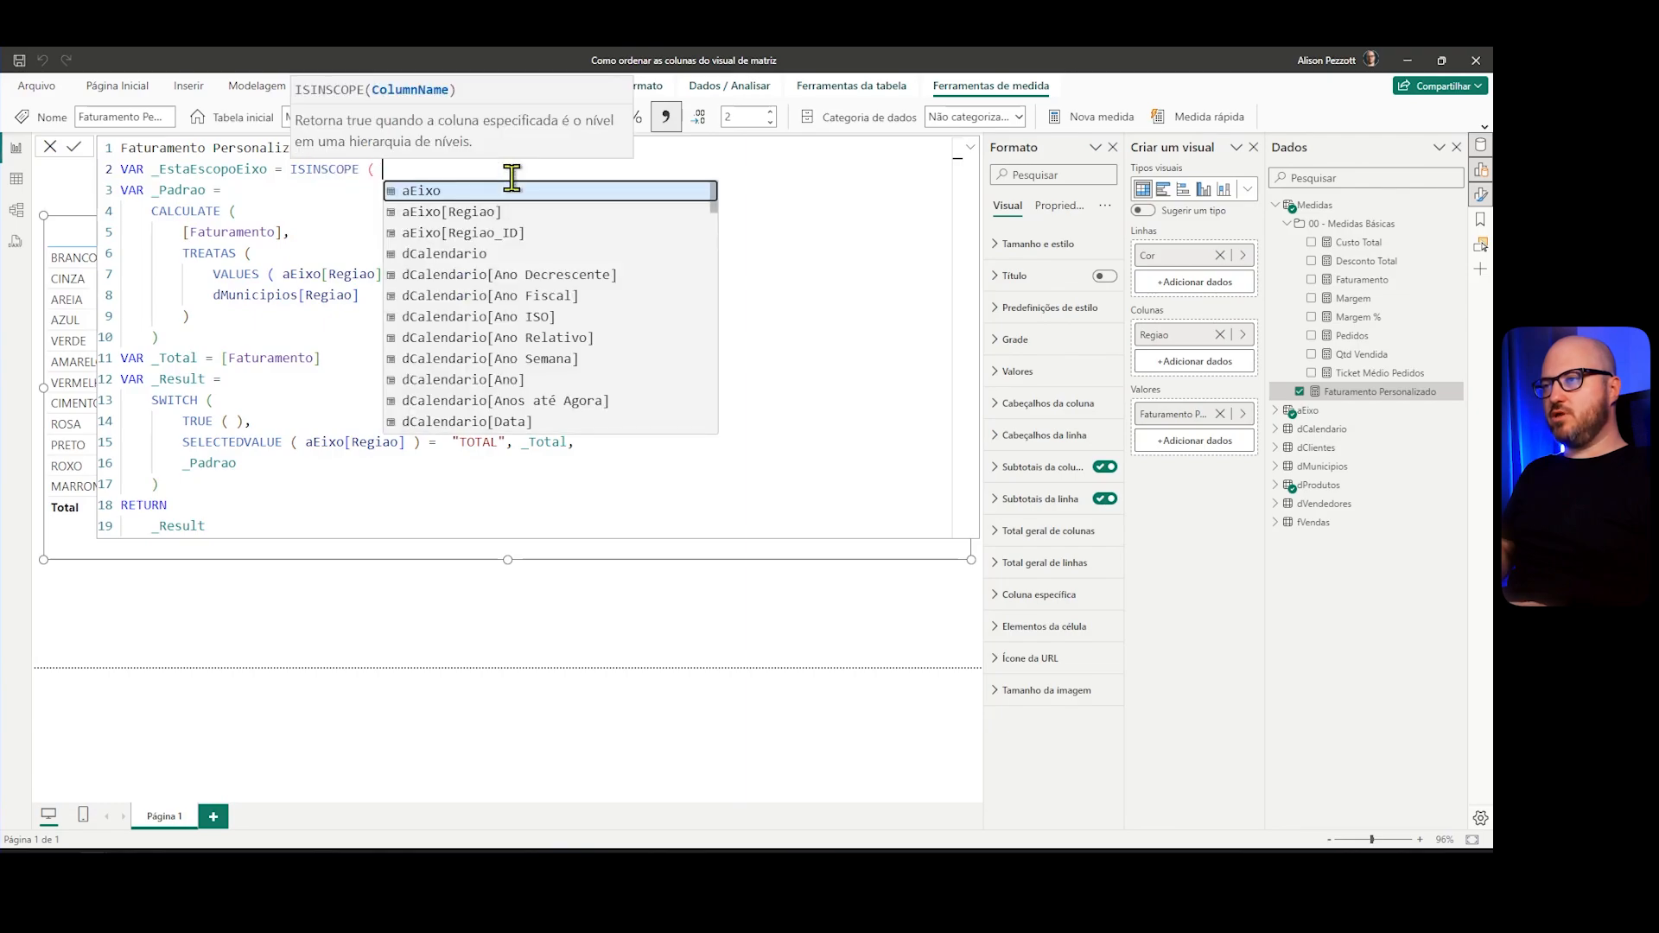
key("Down")
key("Tab")
type(")")
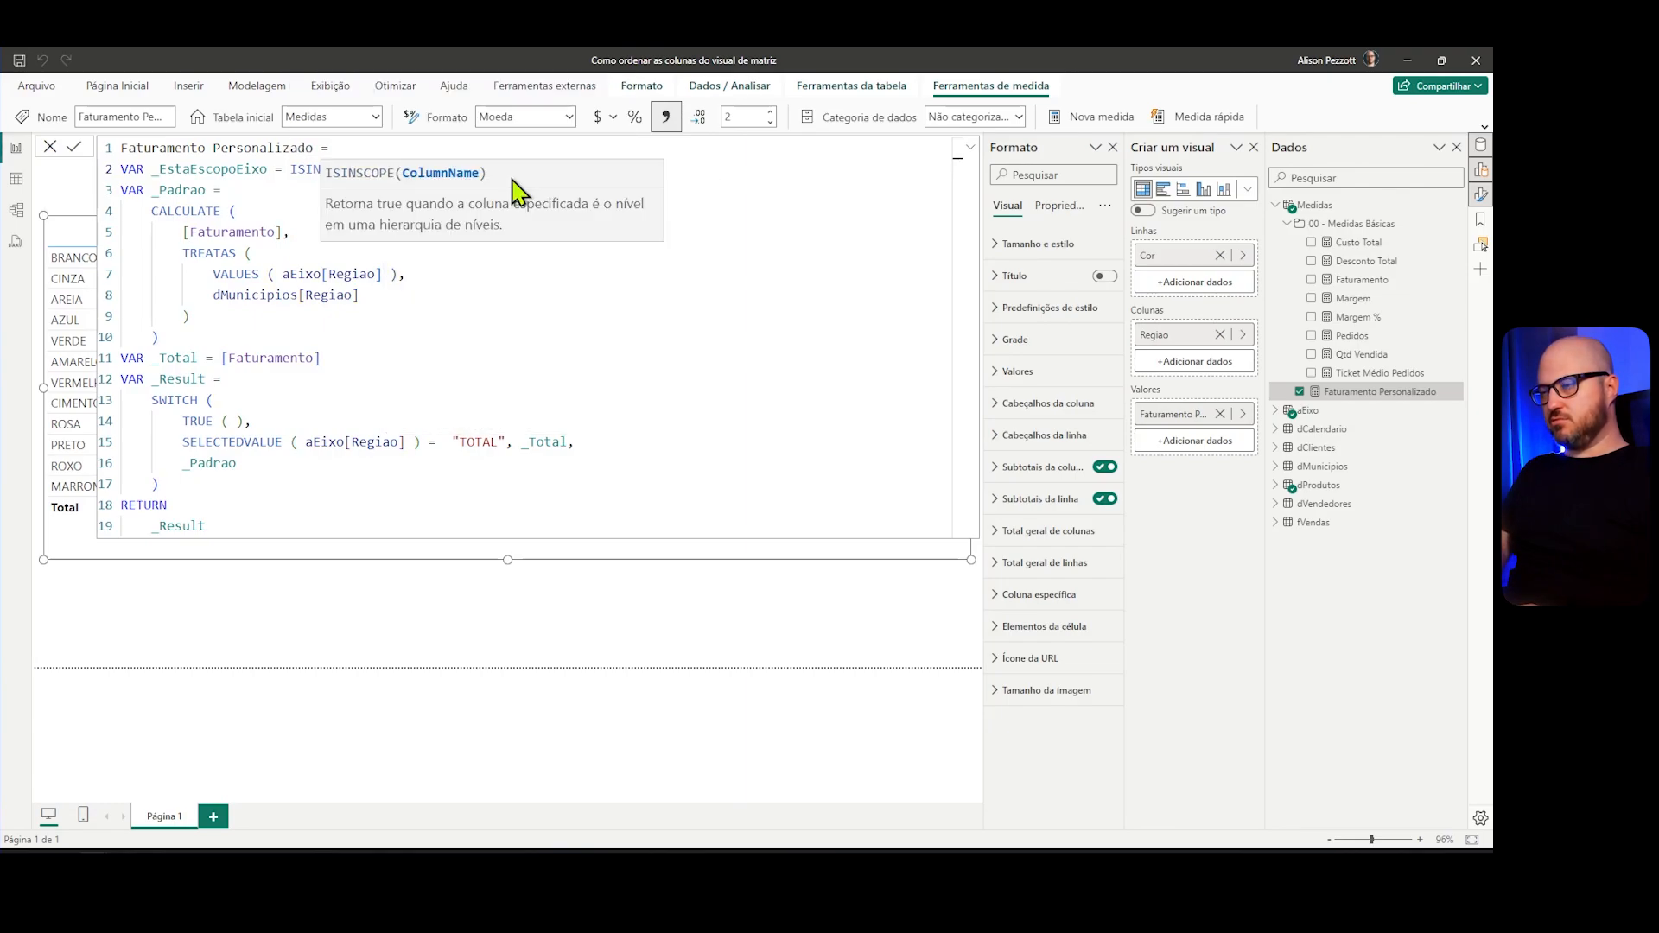
Step: Return _EstaEscopoEixo instead of _Result, commit the measure and collapse the formula editor to check the matrix
double_click(236, 169)
key("ctrl+c")
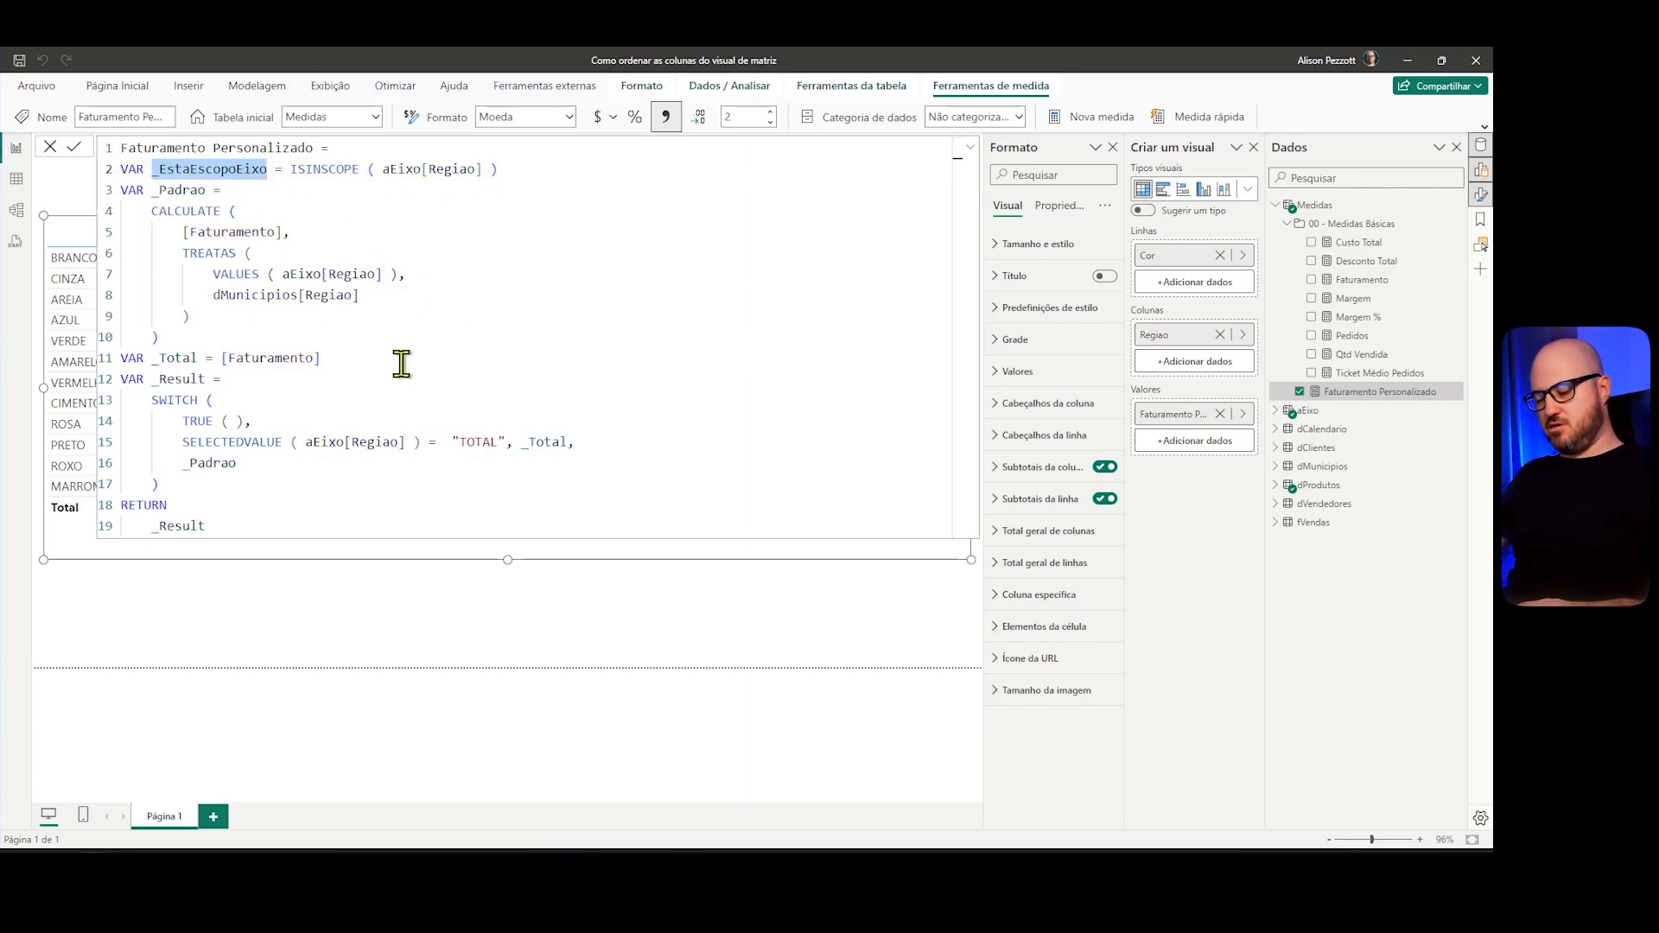
double_click(179, 527)
key("ctrl+v")
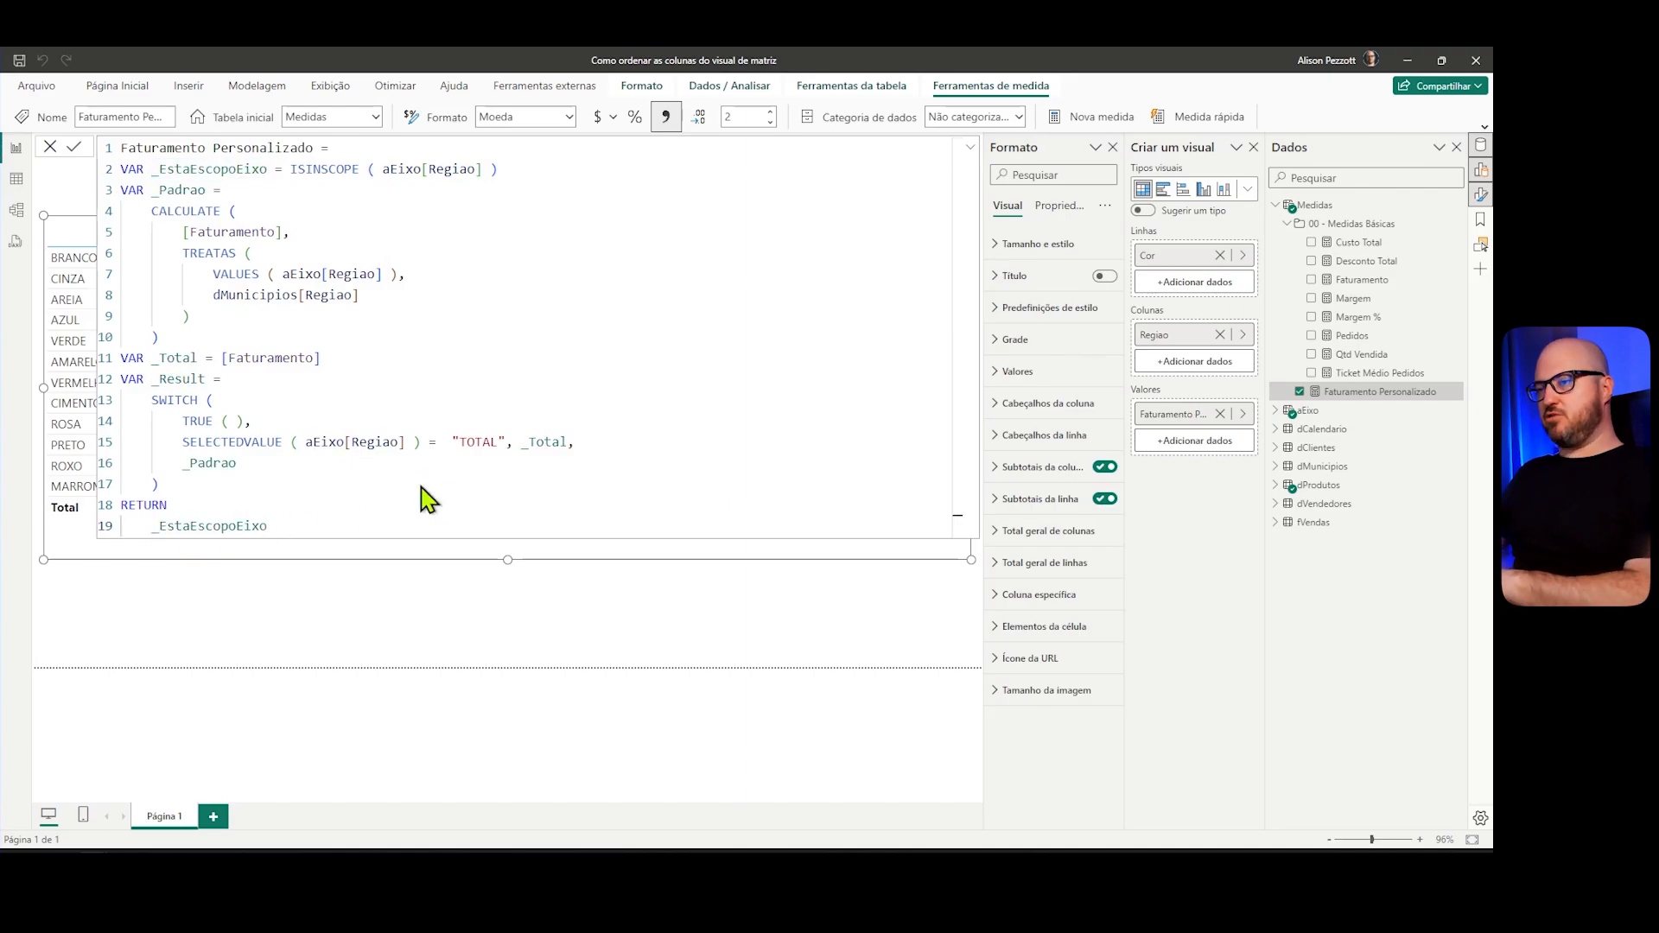
key("Return")
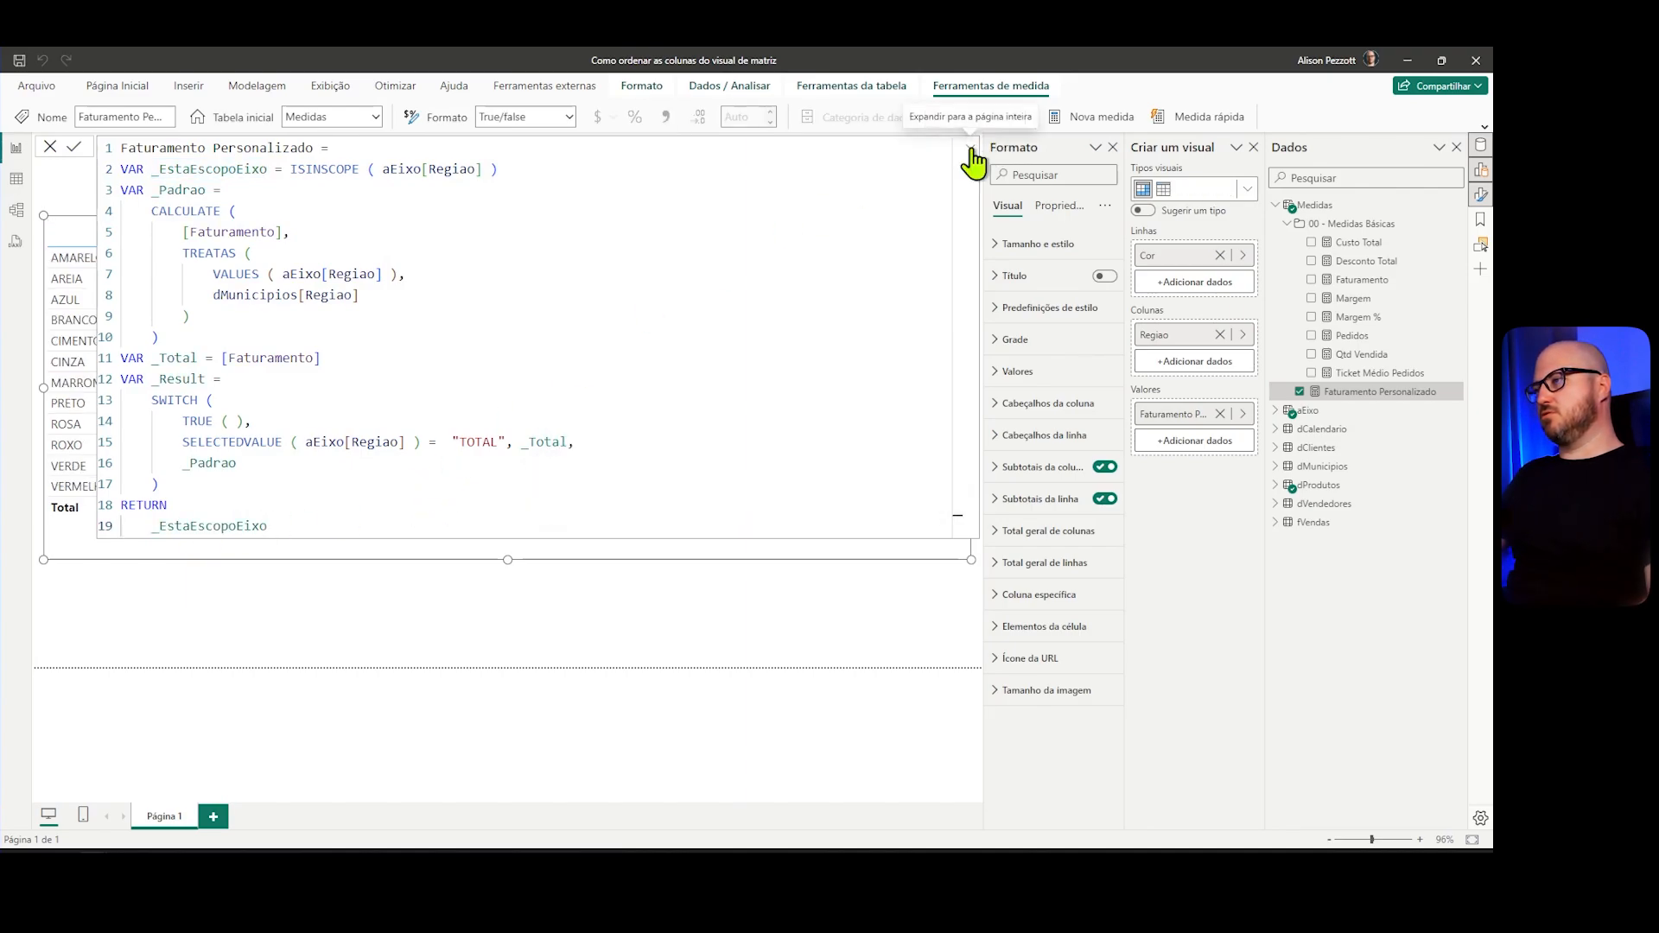
left_click(971, 149)
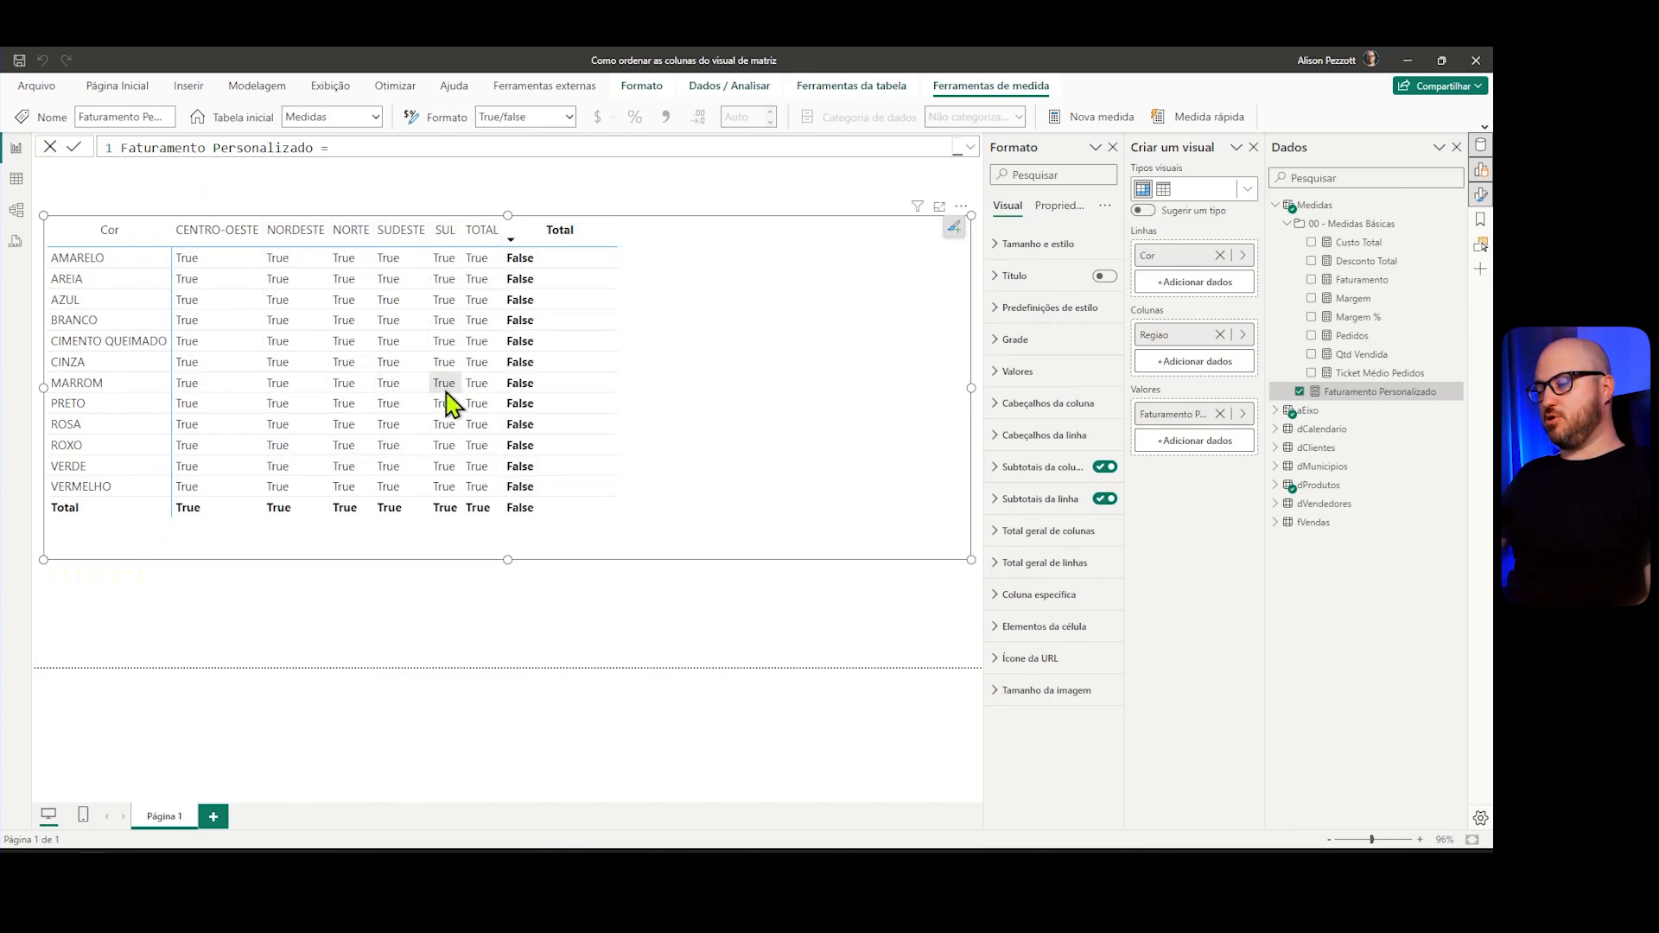
Step: Insert _EstaEscopoEixo as the condition before _Padrao in the SWITCH, so that _Padrao becomes its result
left_click(971, 149)
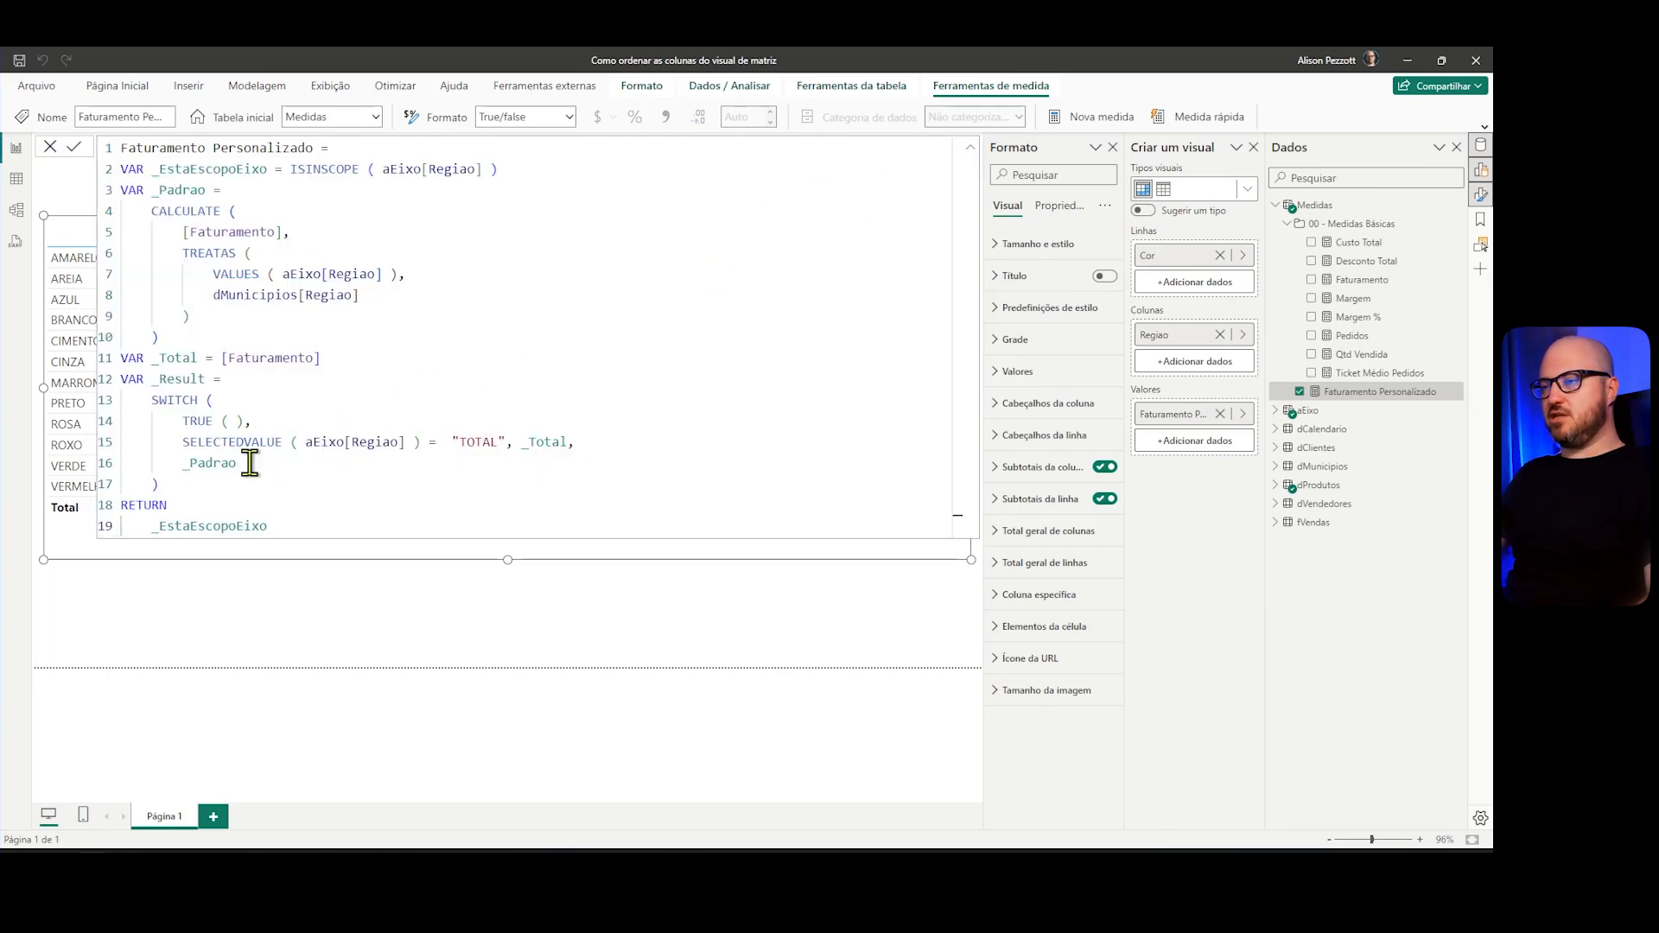
left_click(181, 467)
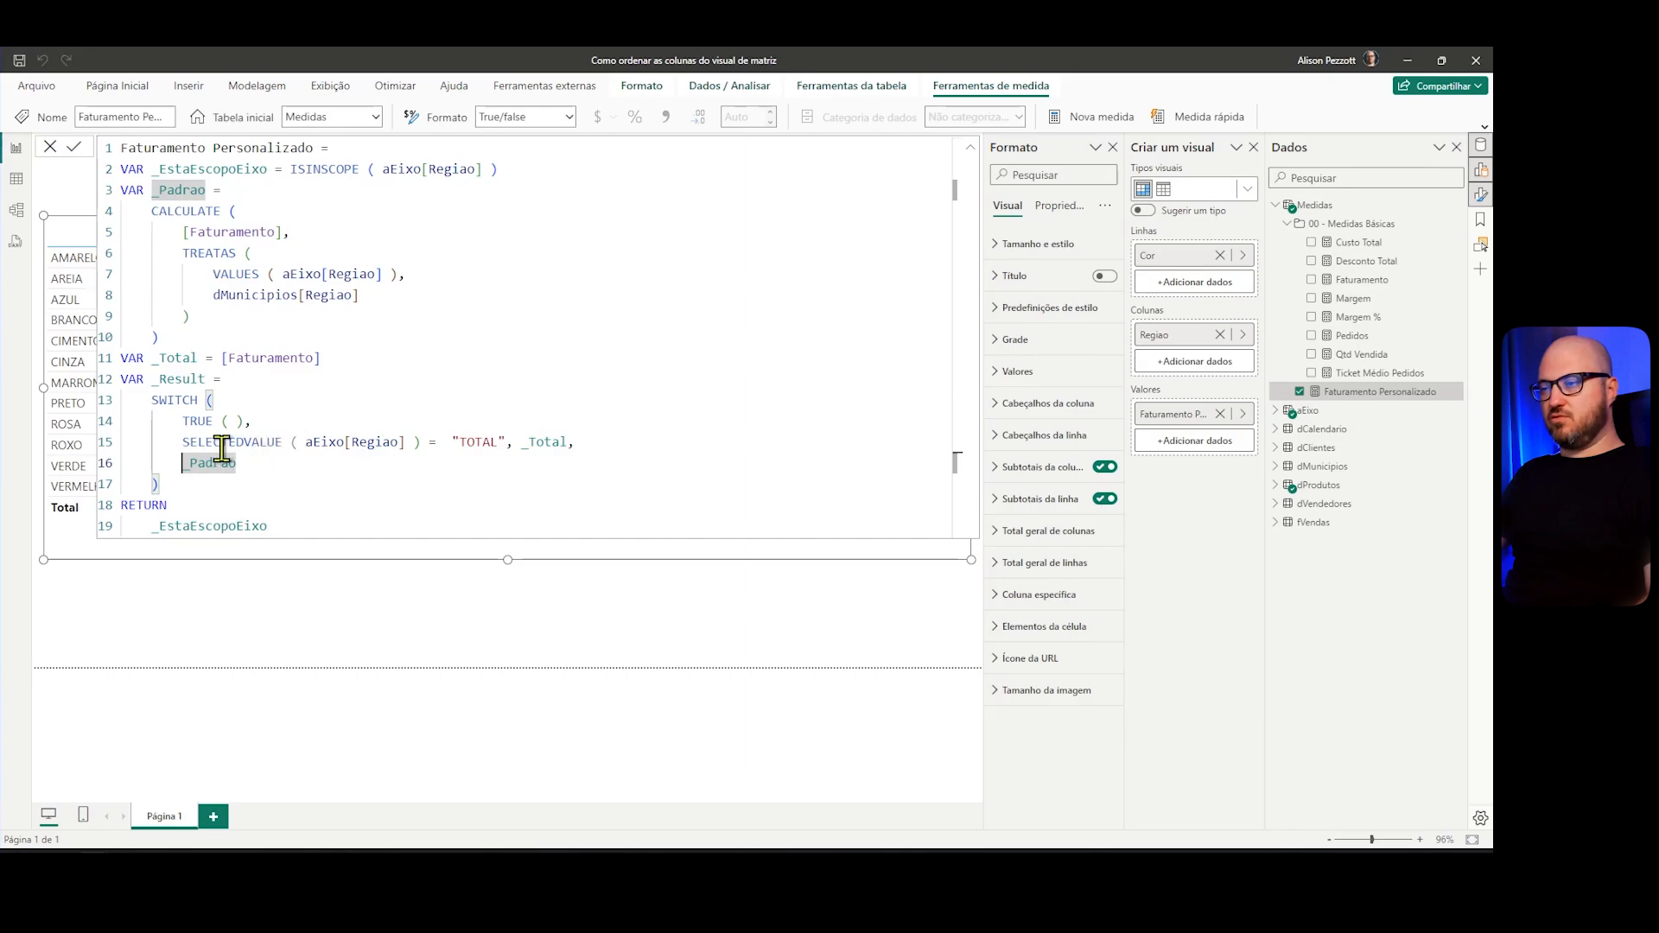
left_click_drag(183, 446, 490, 441)
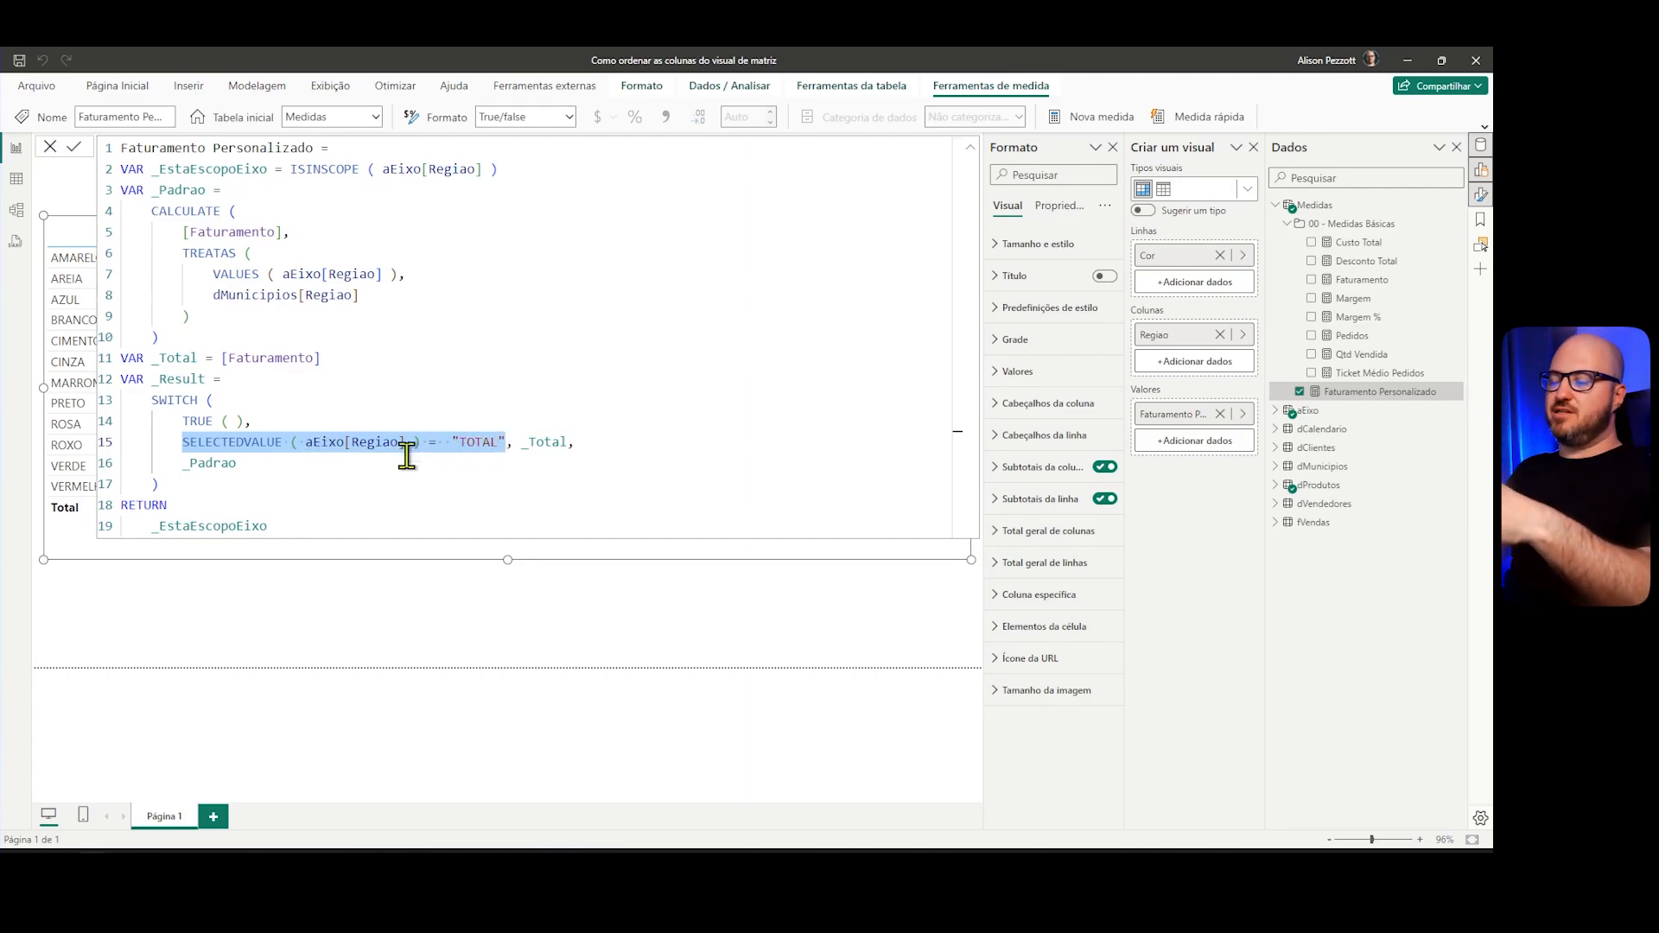
left_click(185, 463)
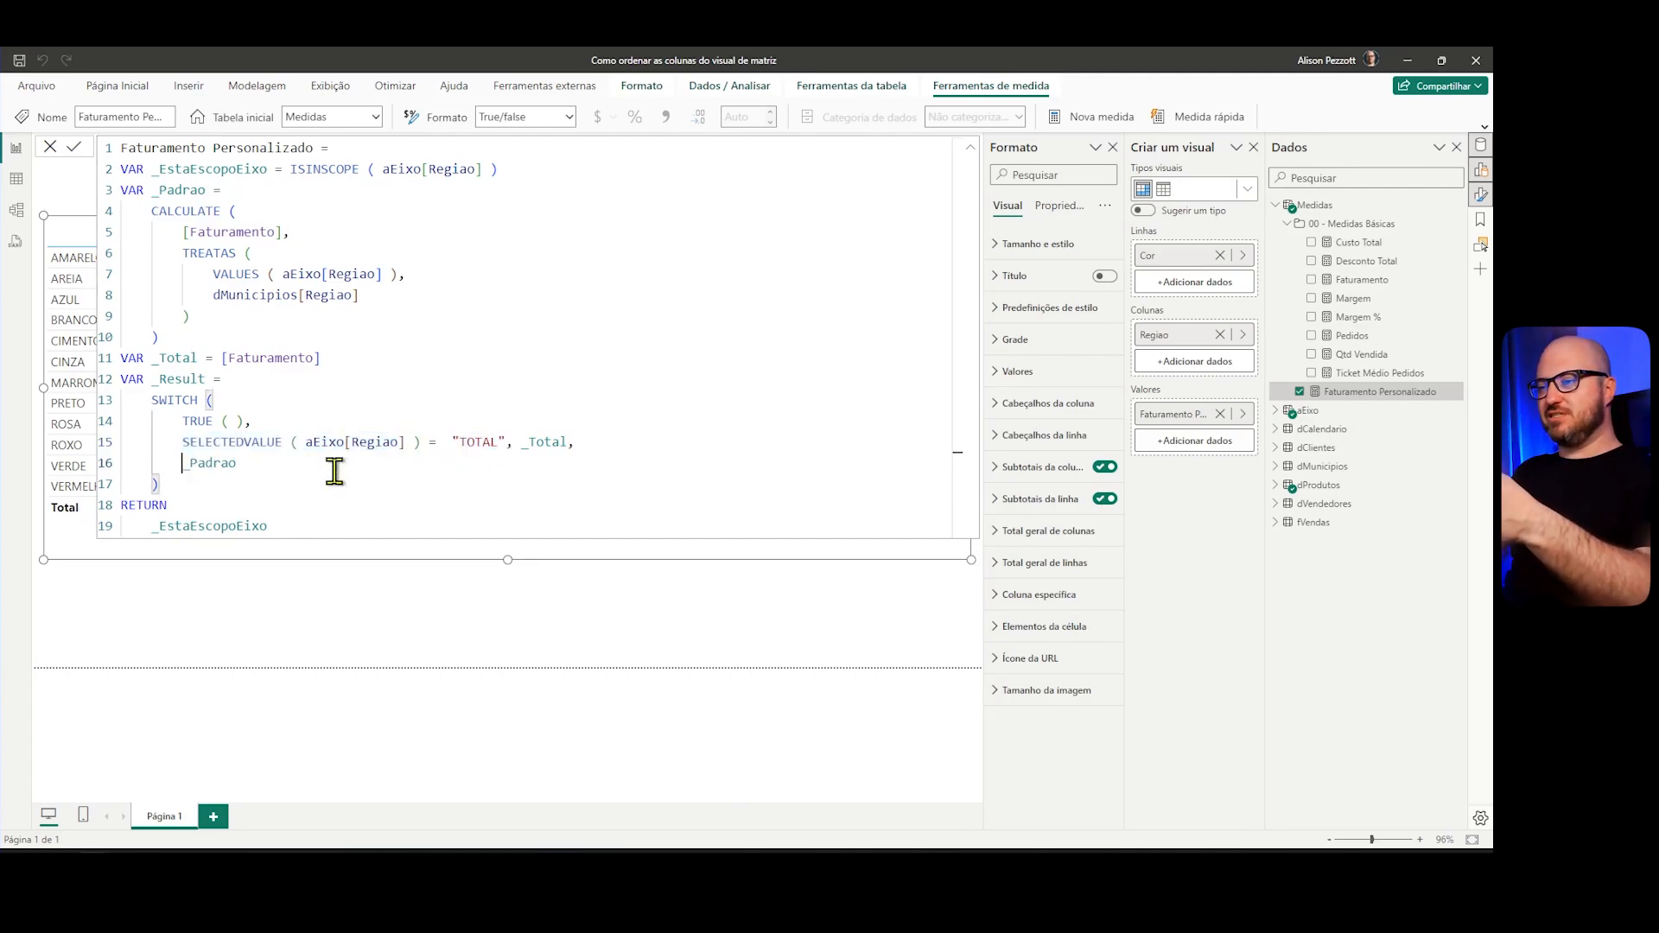
double_click(229, 169)
key("ctrl+c")
left_click(201, 459)
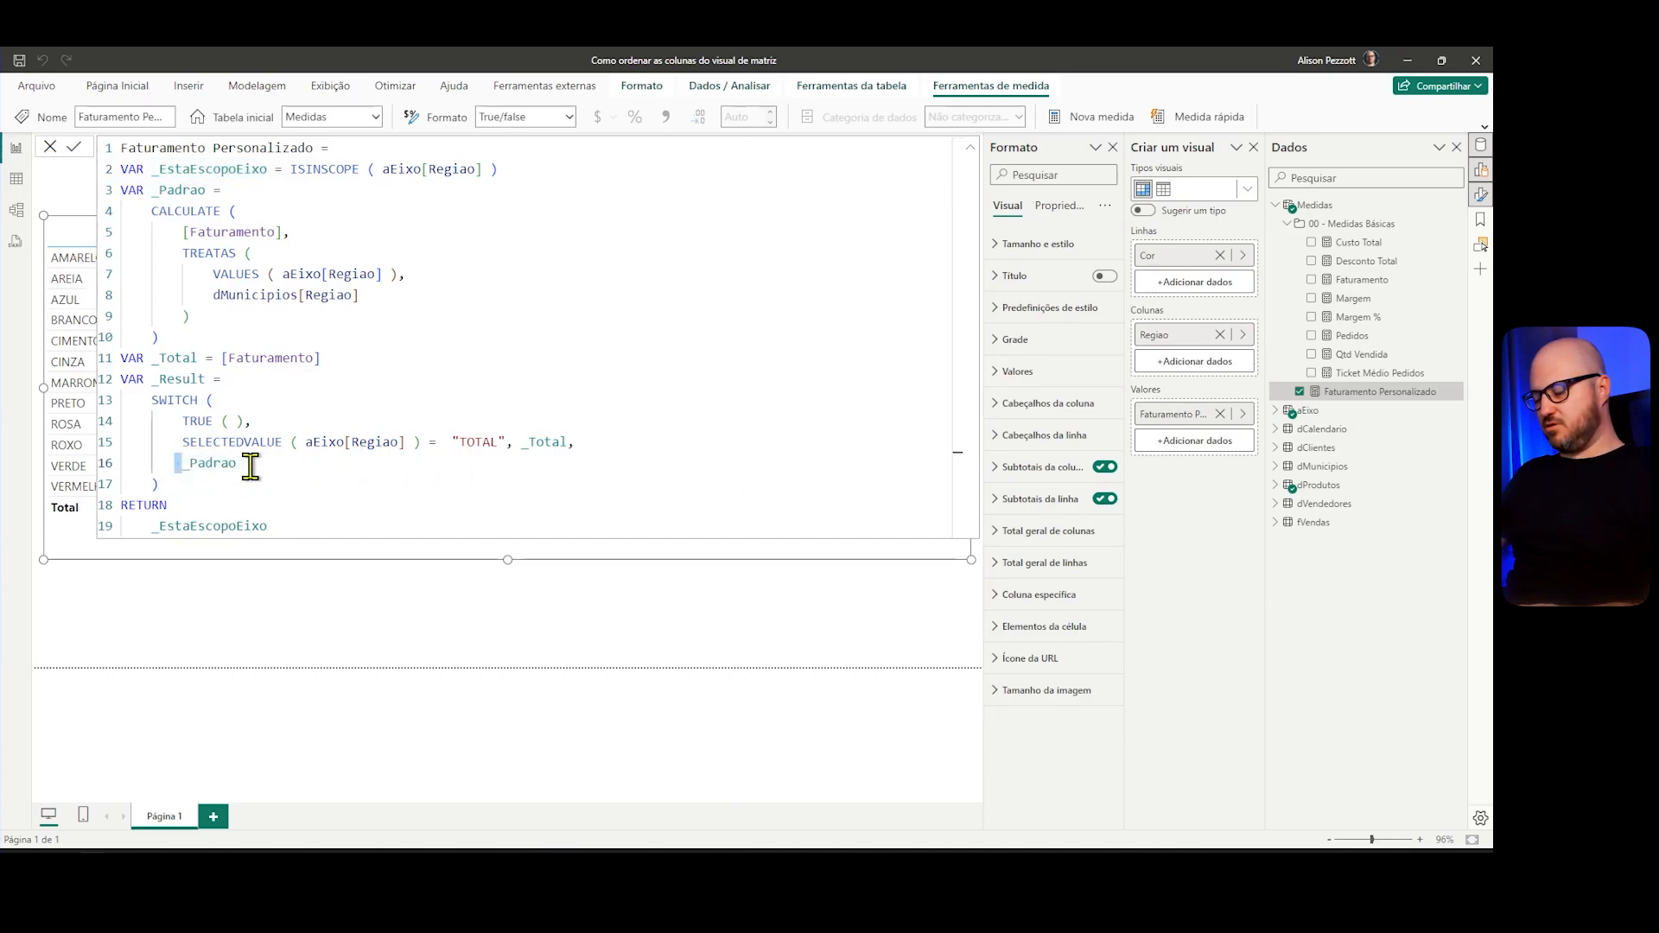
key("ctrl+v")
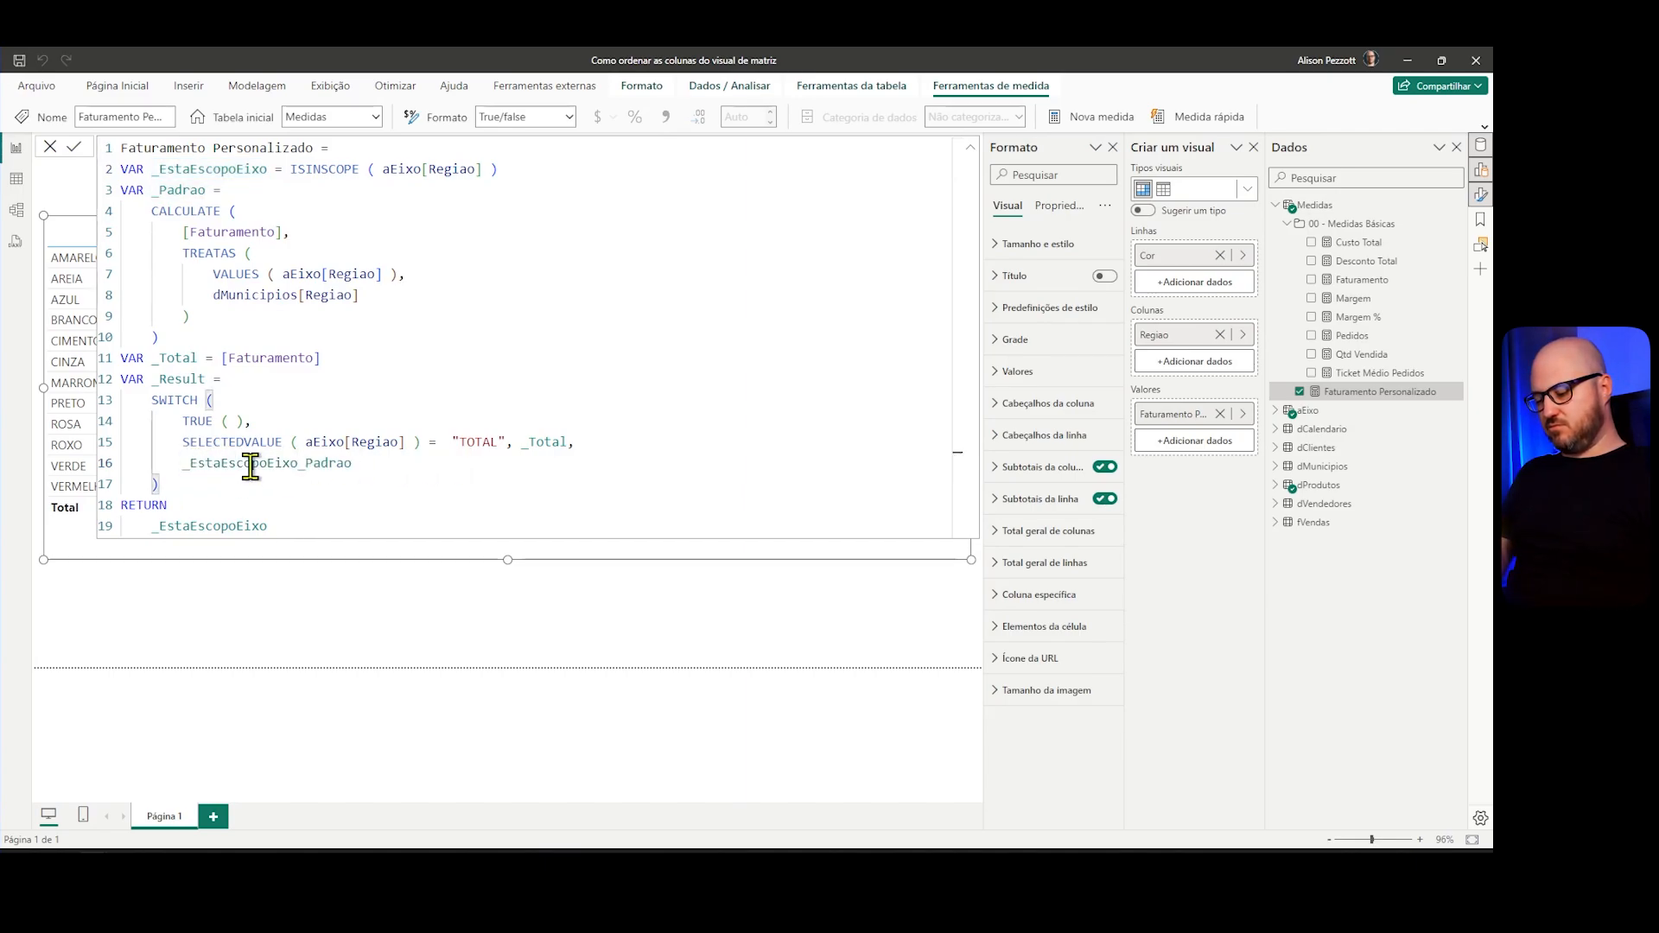
type(",")
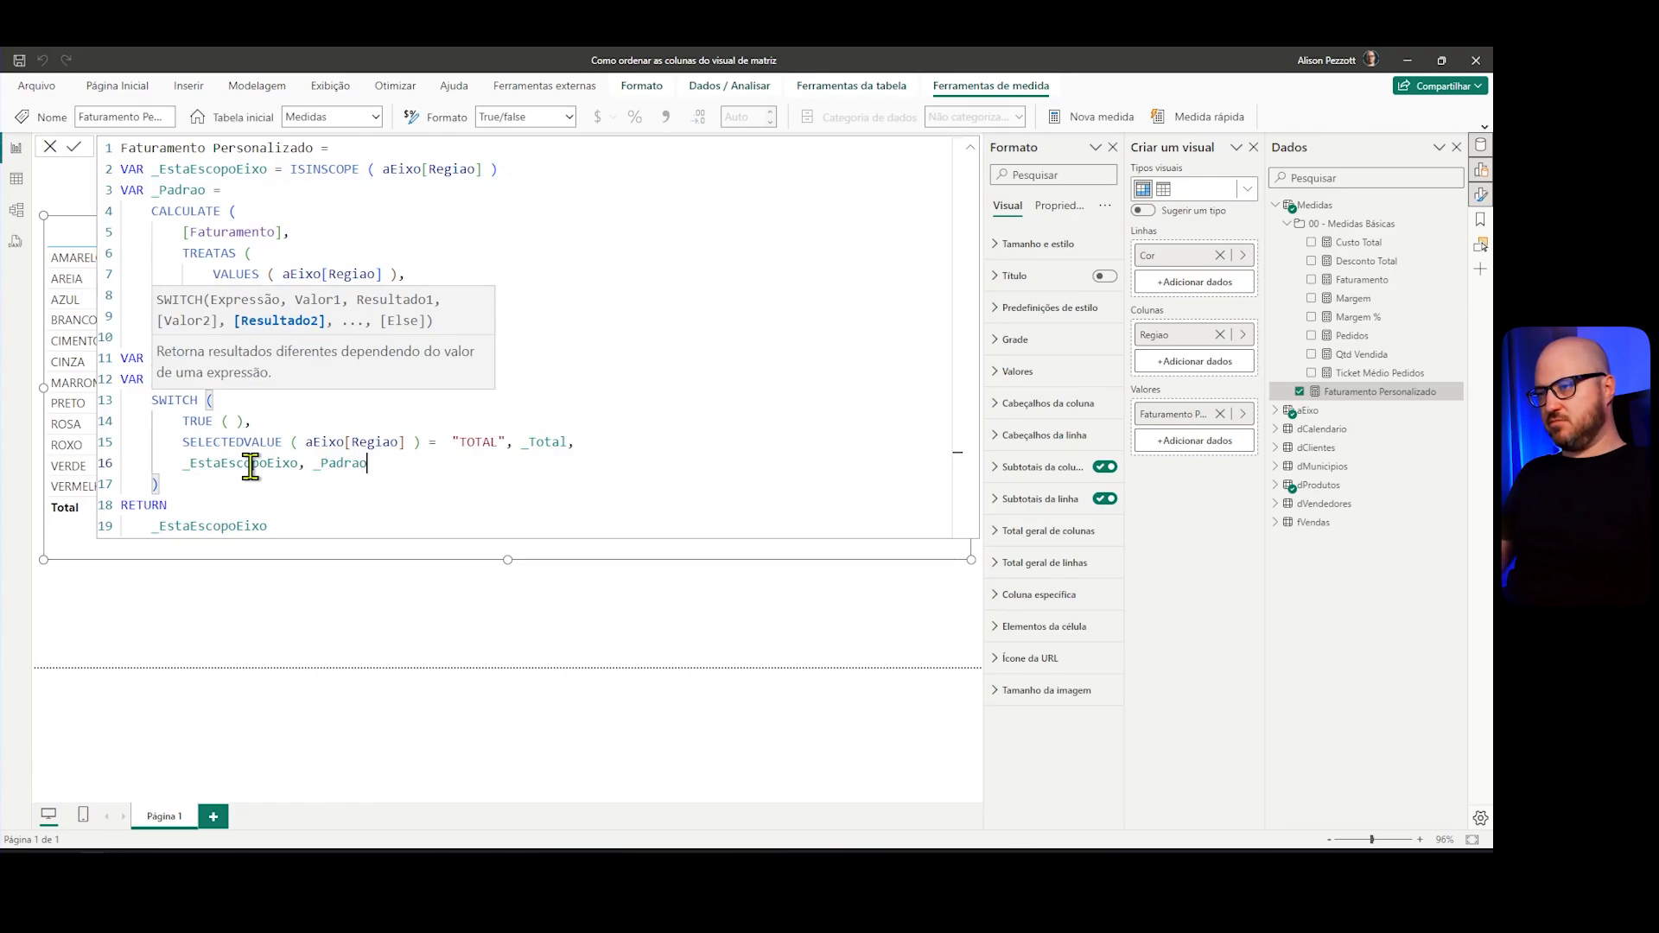
left_click(192, 478)
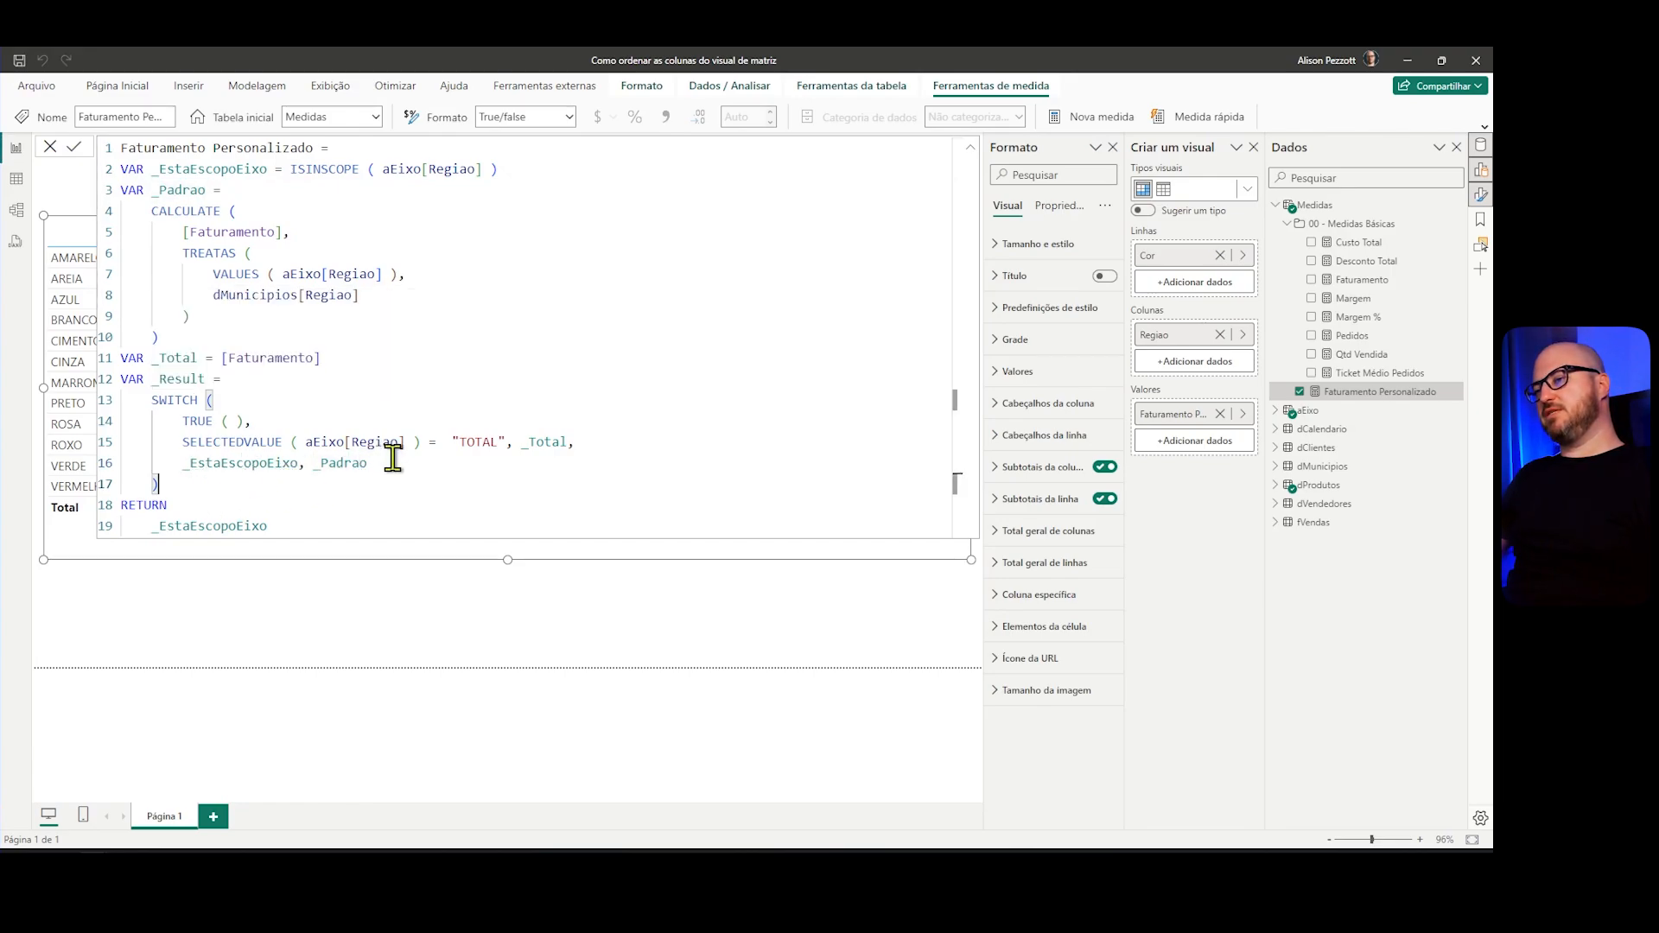
Step: Return _Result instead of _EstaEscopoEixo and commit the measure
left_click(74, 146)
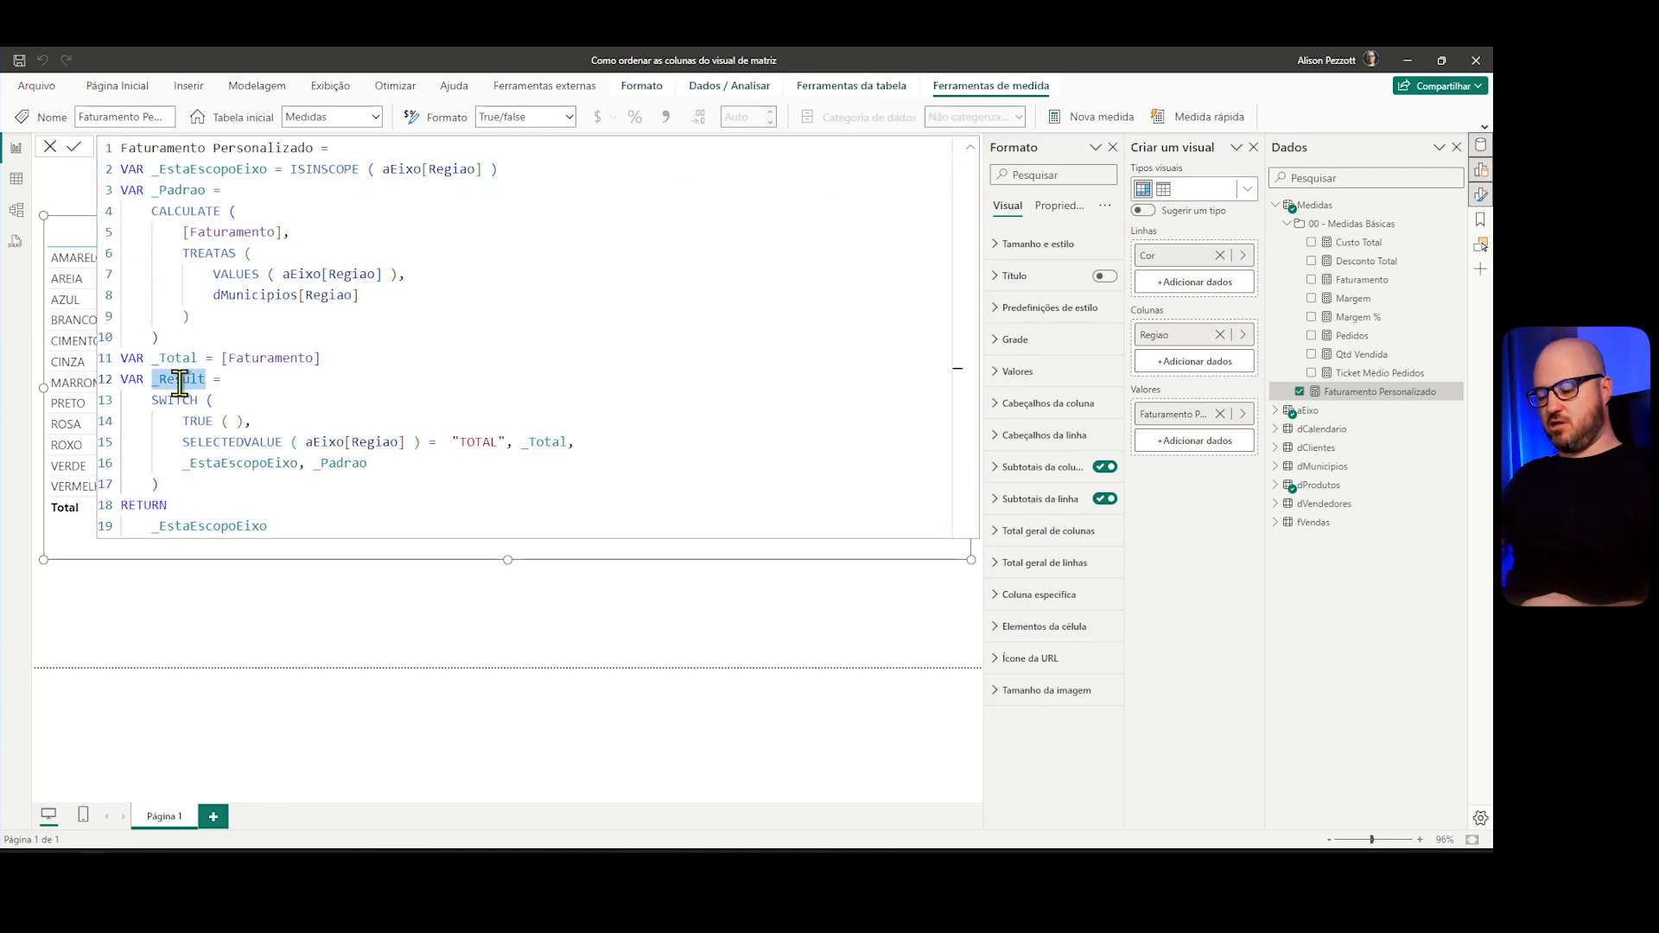
double_click(193, 525)
type("_Result")
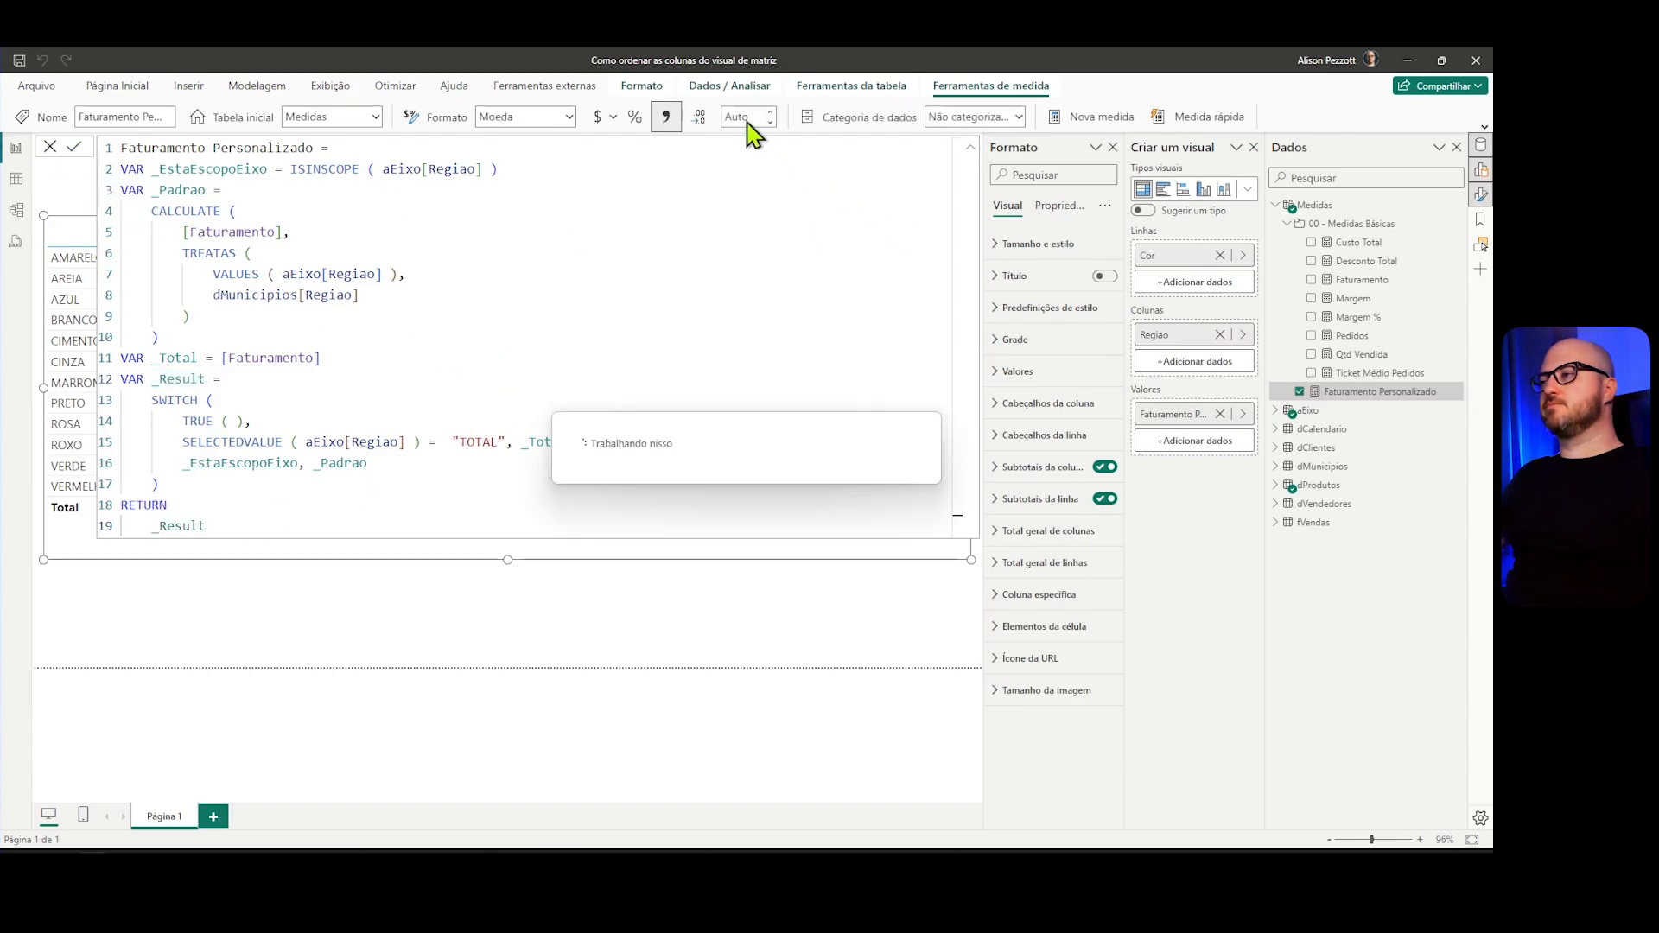
Step: Set the Faturamento Personalizado measure to 2 decimal places and collapse the formula editor to see the matrix
type("2")
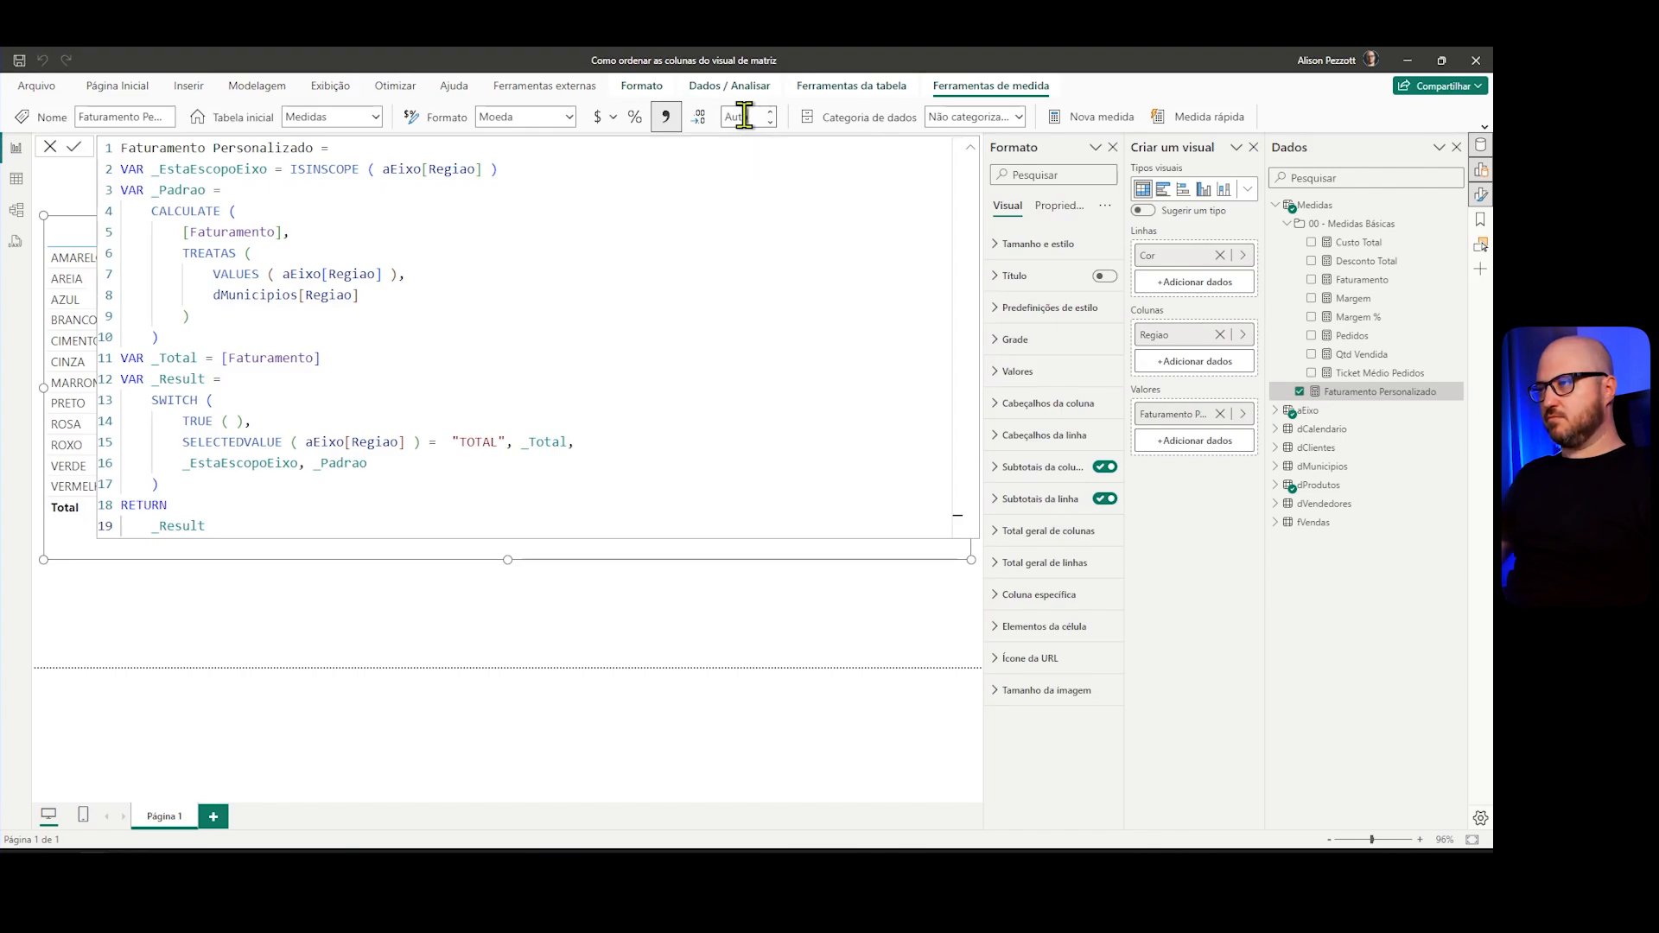
left_click(972, 150)
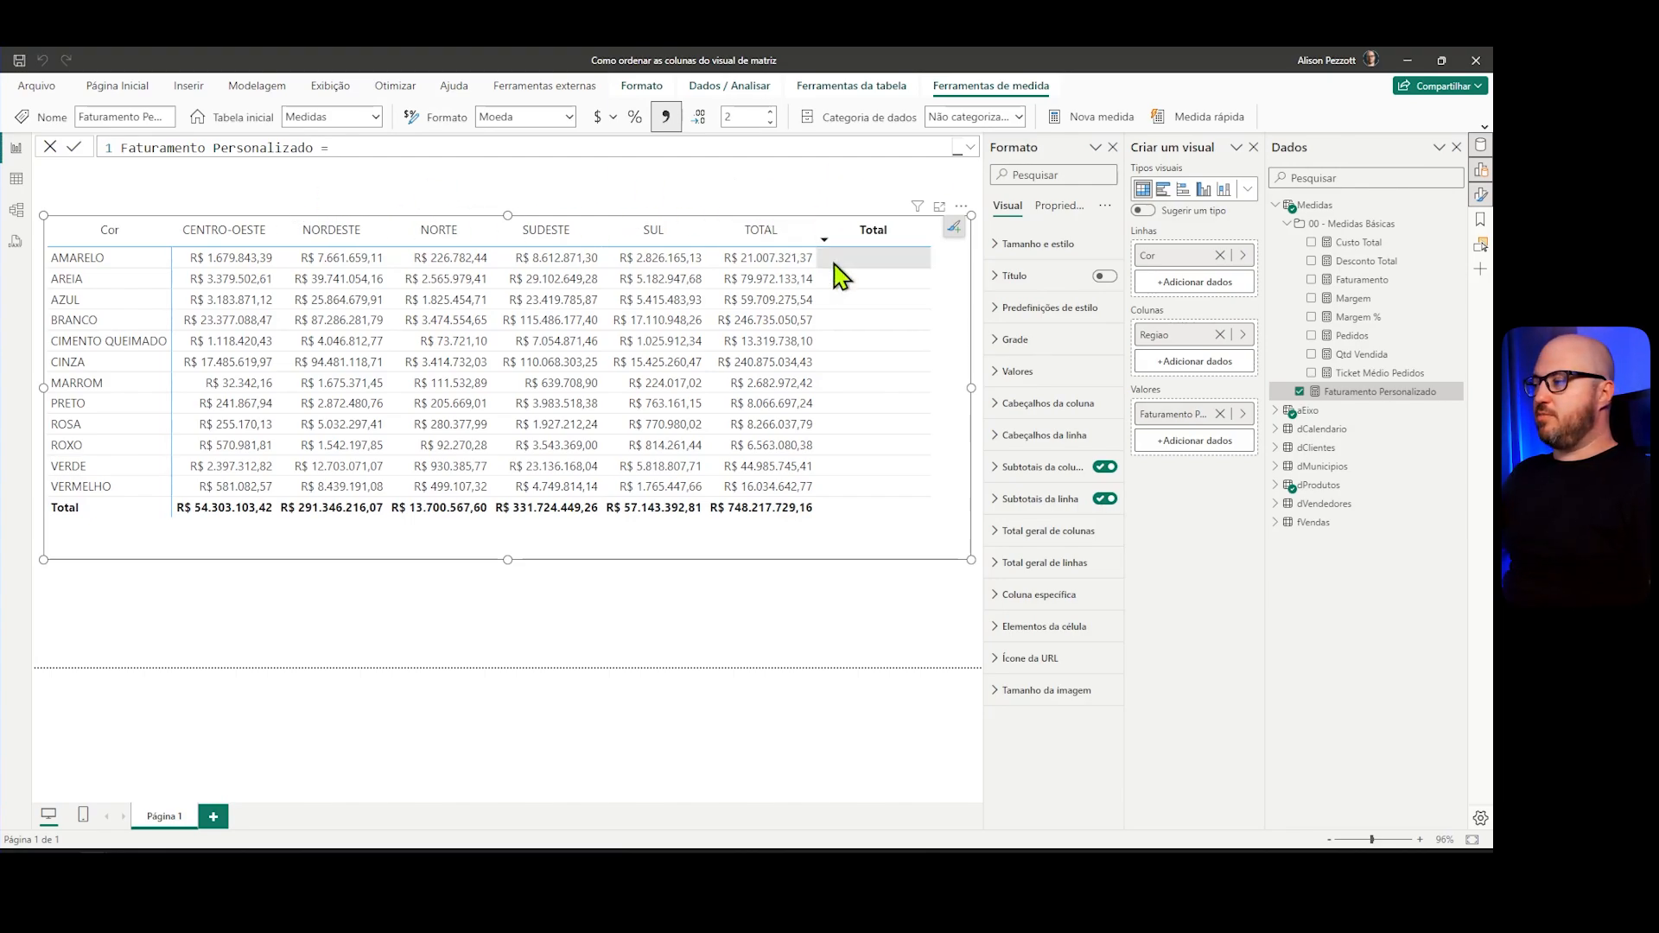
Step: Open the definition of the aEixo table and copy its entire DAX expression
left_click(1276, 413)
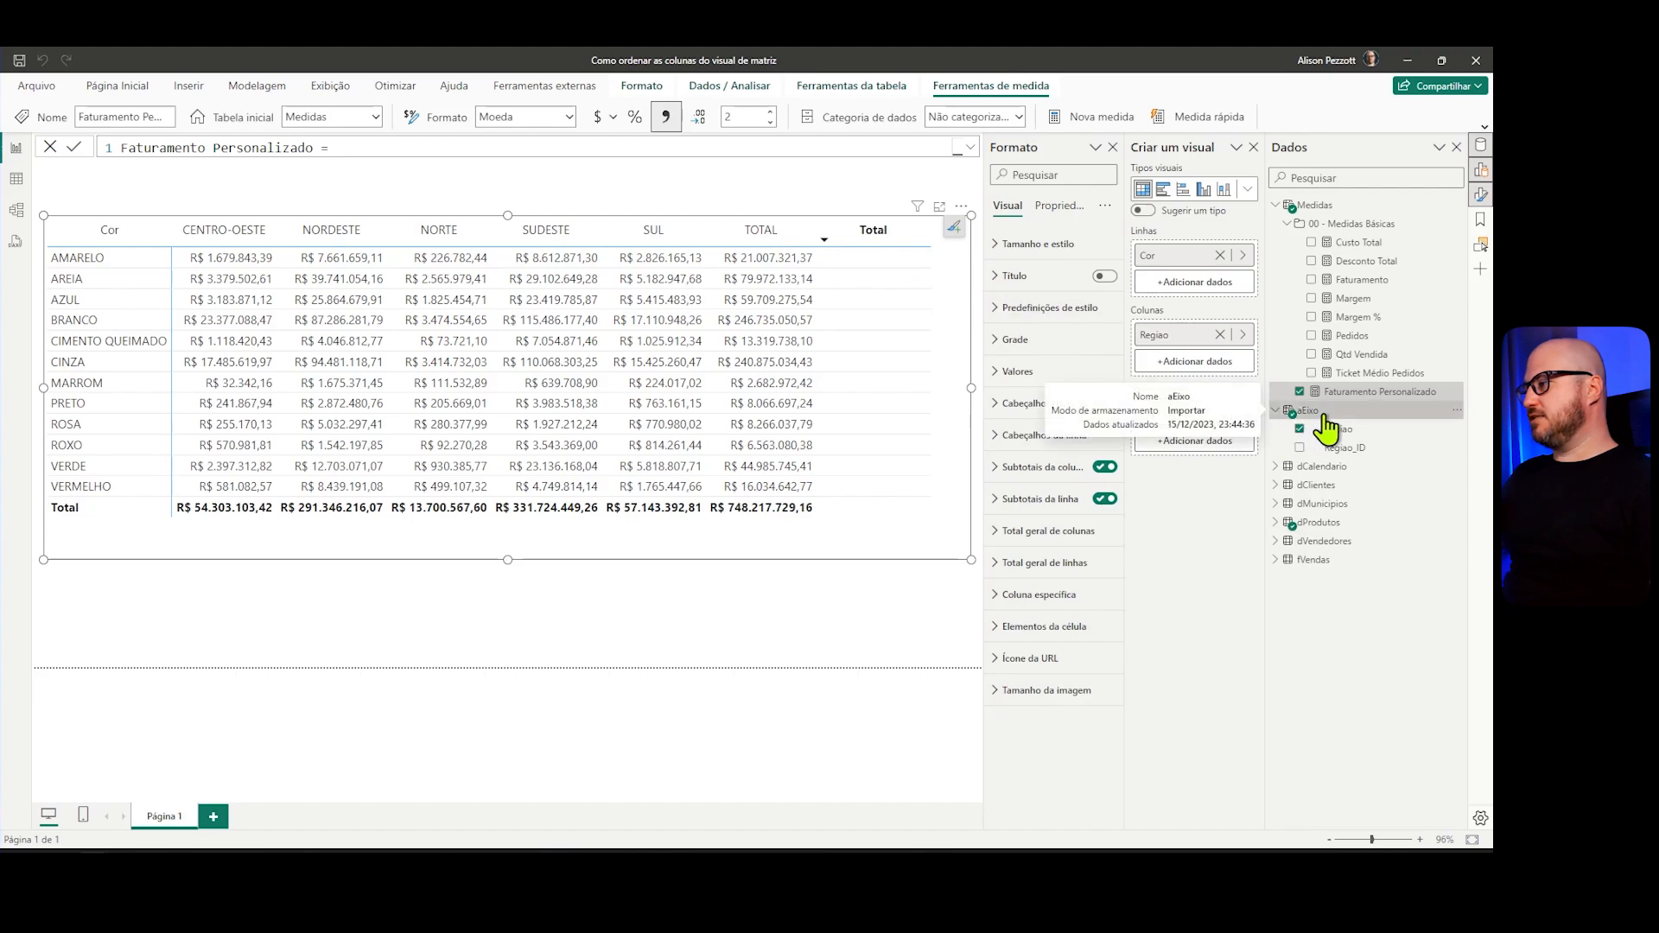
left_click(971, 150)
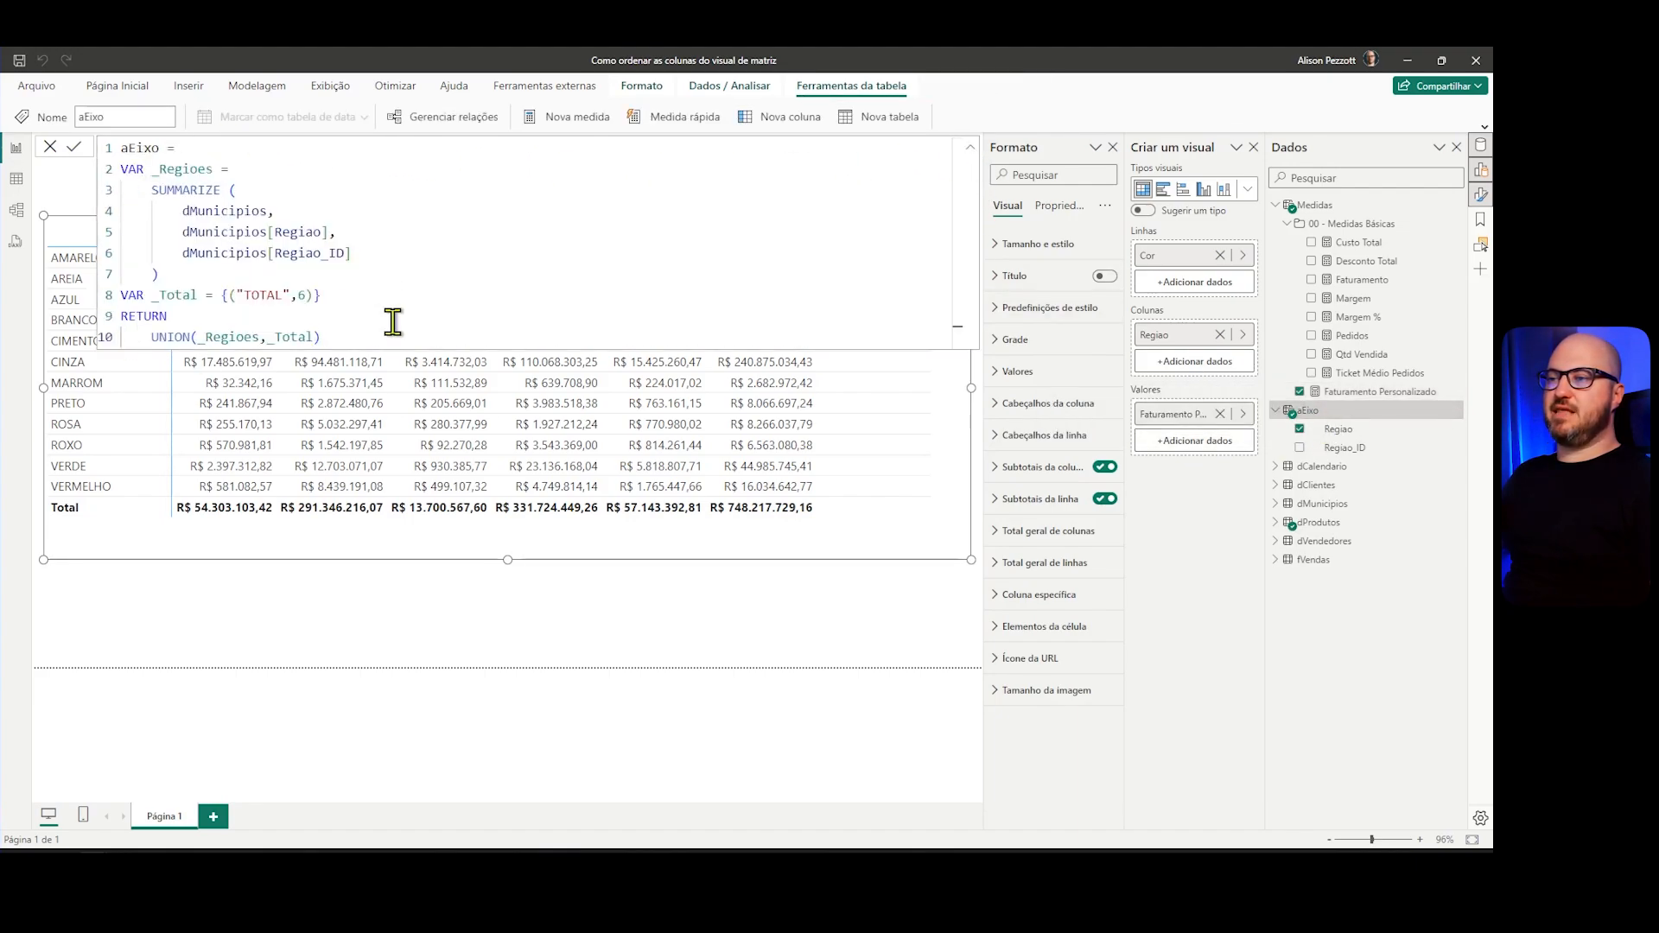
left_click_drag(359, 338, 92, 141)
key("ctrl+c")
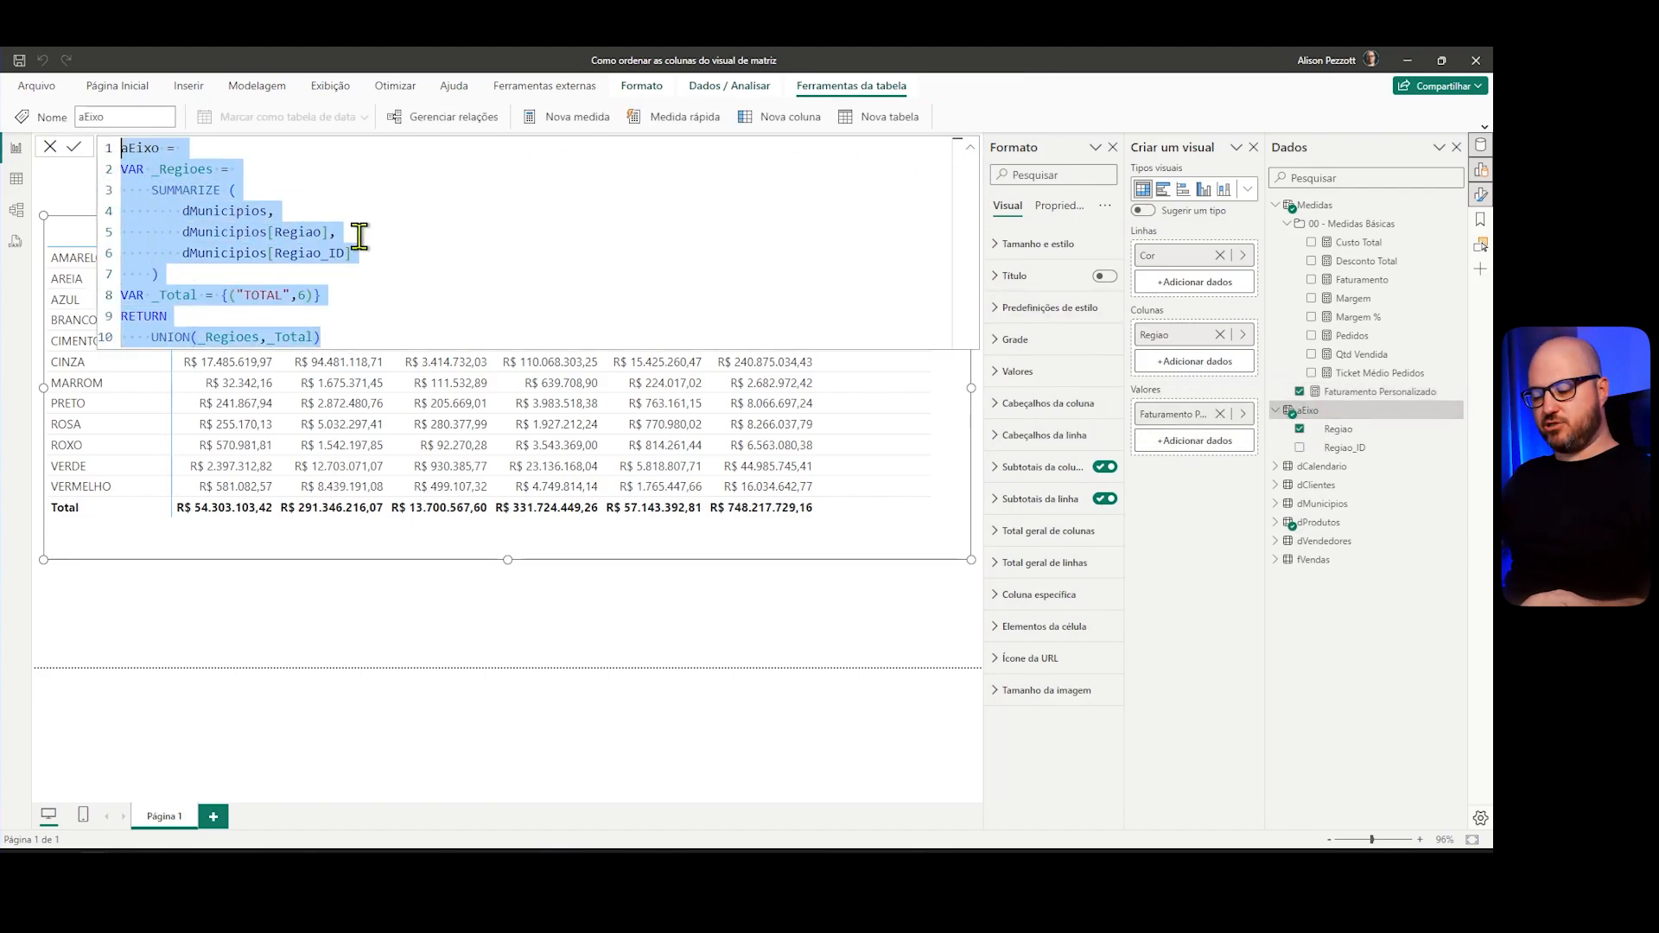
Step: Create a calculated table from the copied expression, name it aSegmentador and commit it
left_click(259, 86)
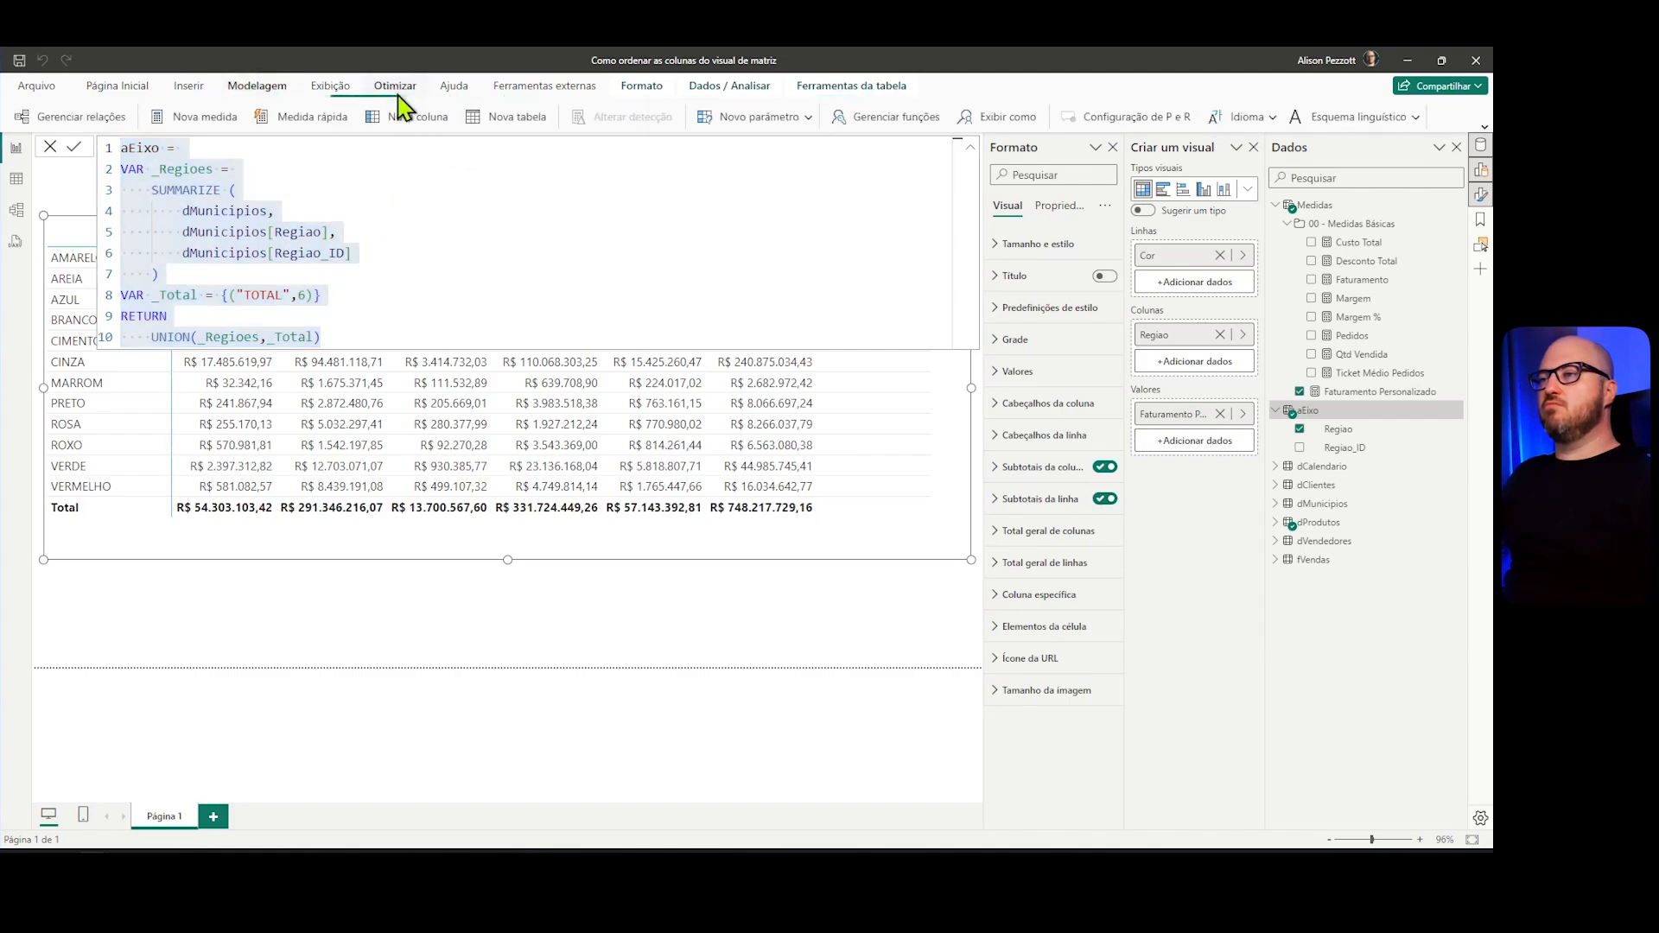
left_click(508, 118)
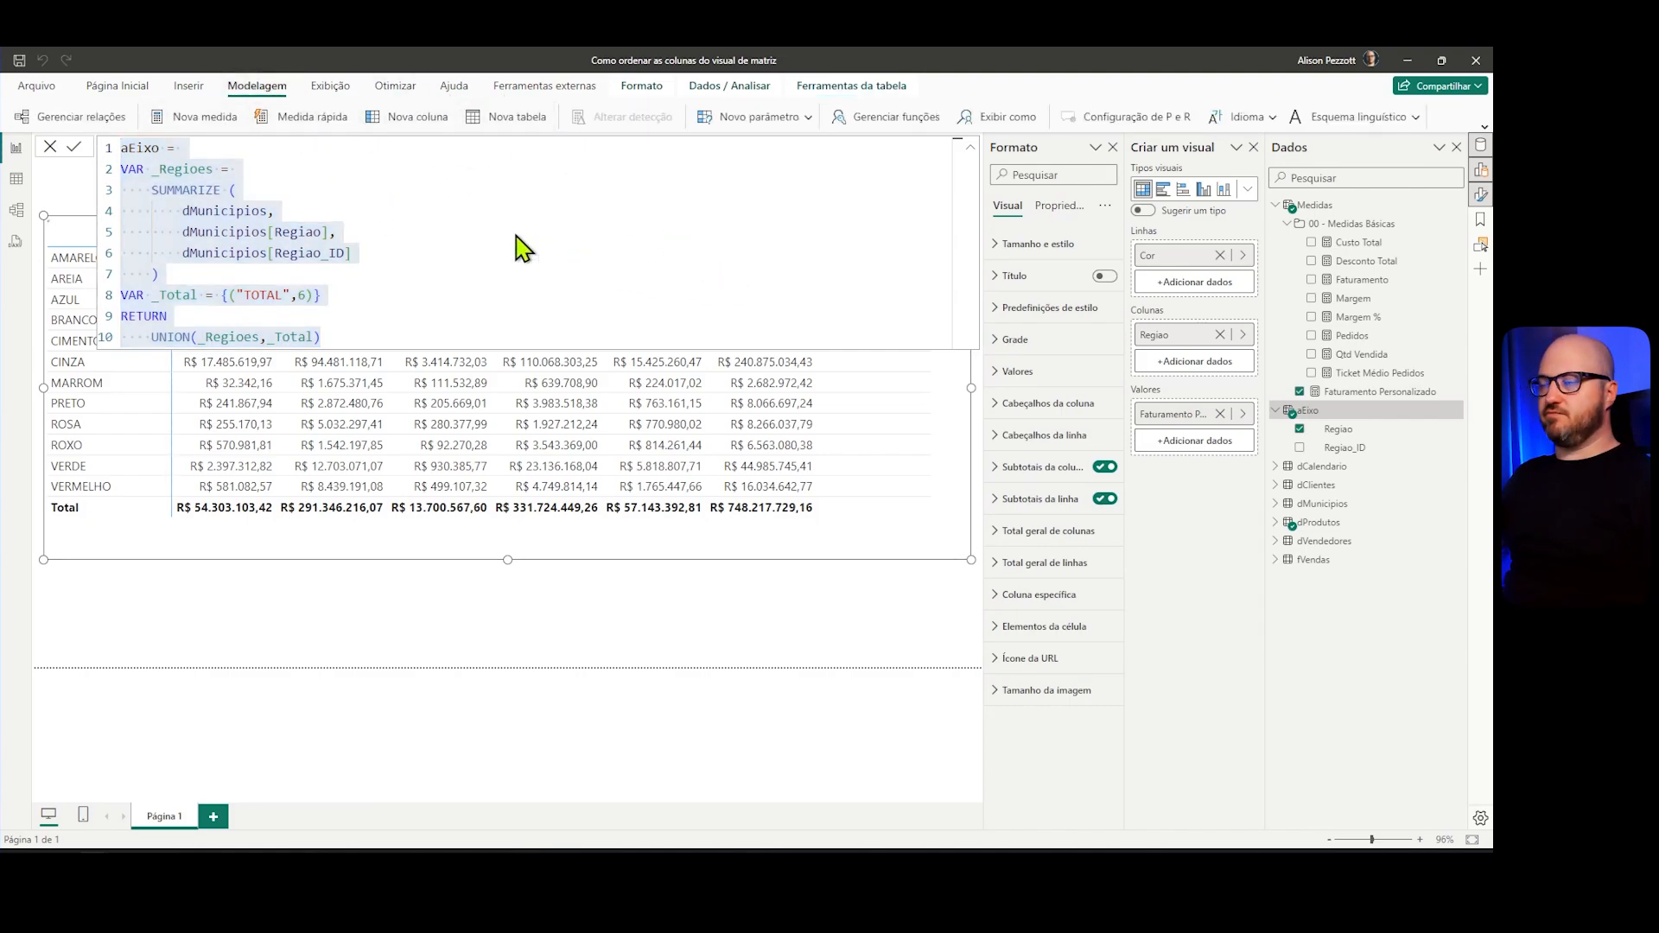
key("ctrl+v")
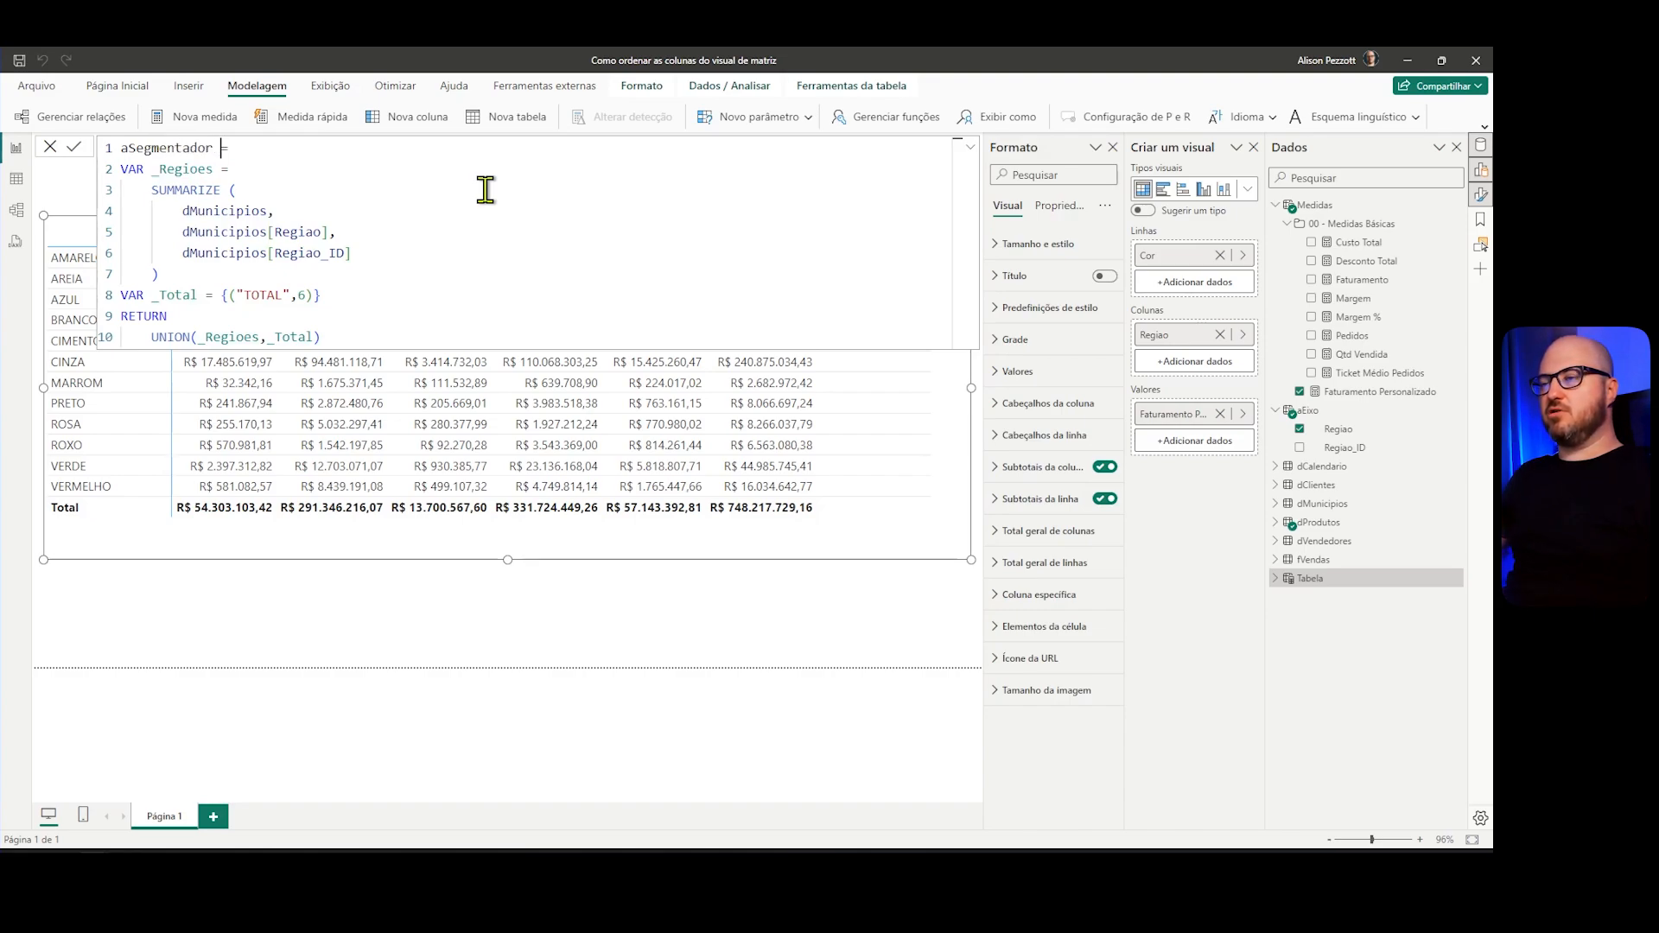
left_click(87, 149)
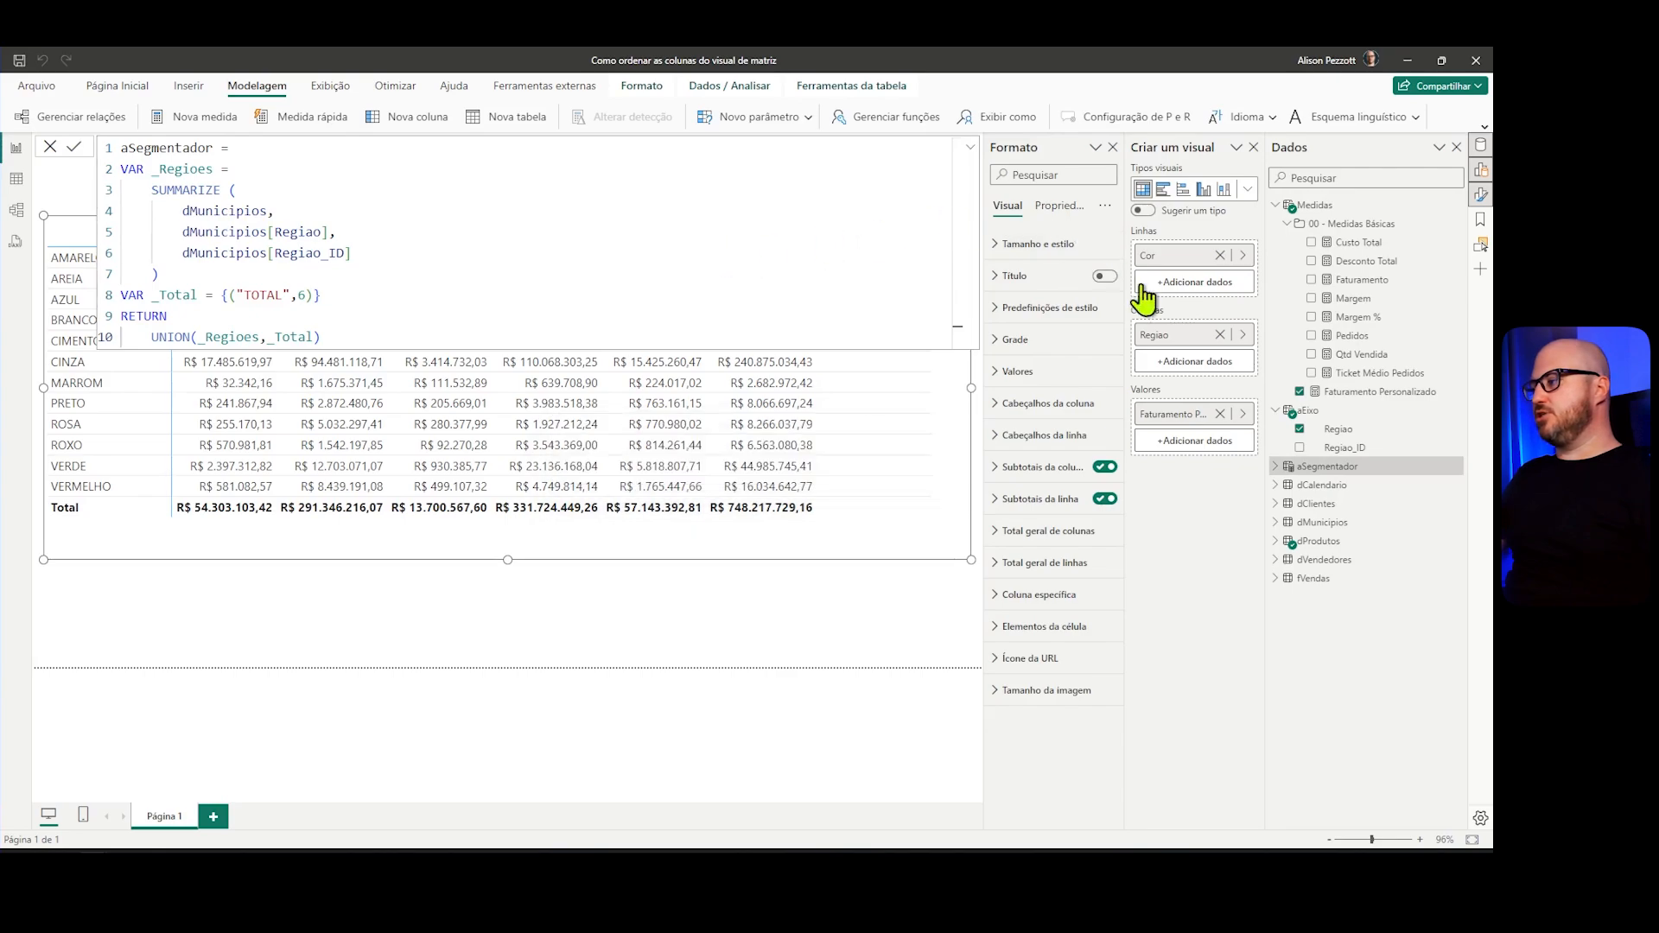
Step: Insert a slicer on the report page and fill it with the Regiao column of aSegmentador
left_click(1277, 466)
left_click(1339, 485)
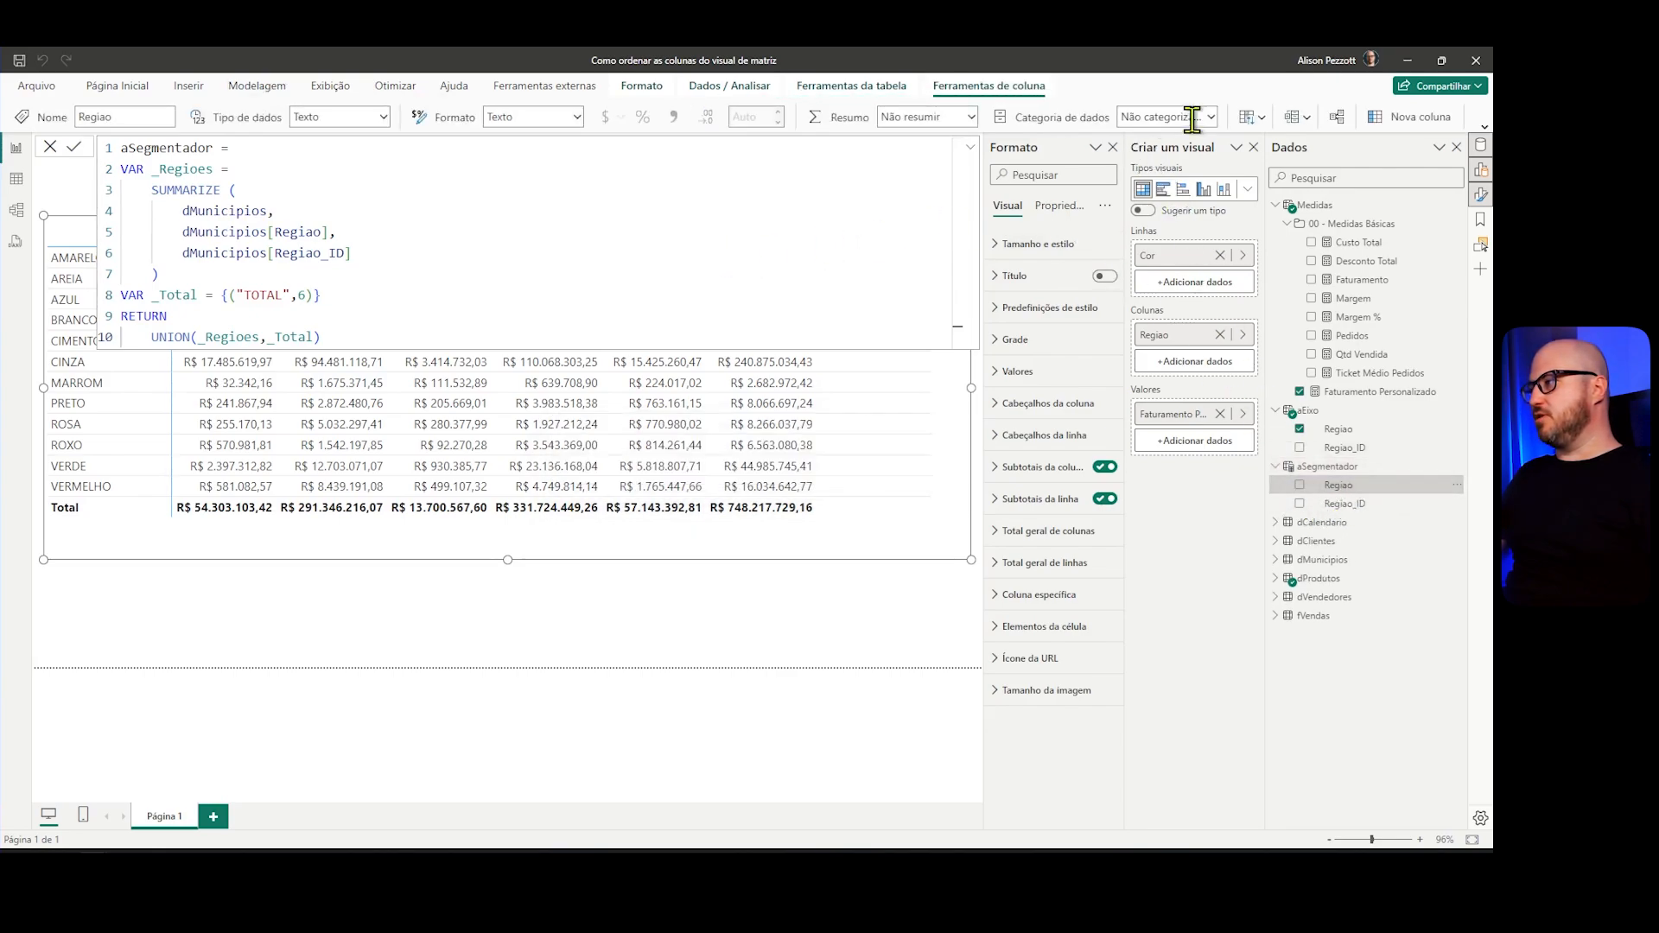
left_click(971, 149)
left_click(576, 204)
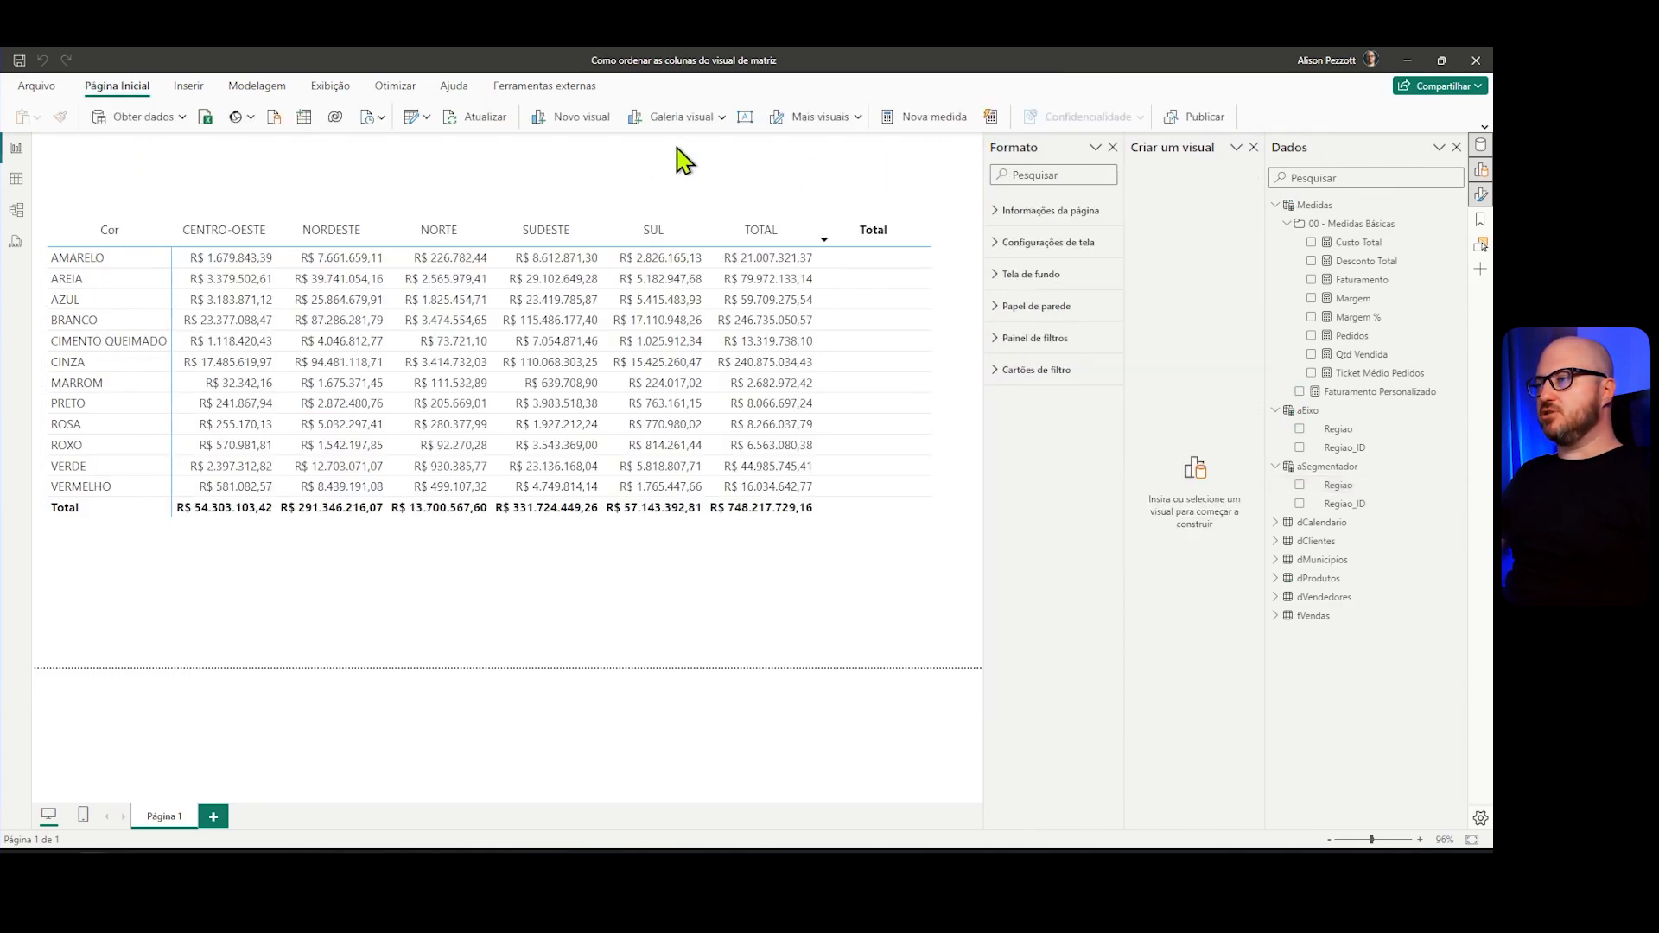
left_click(714, 119)
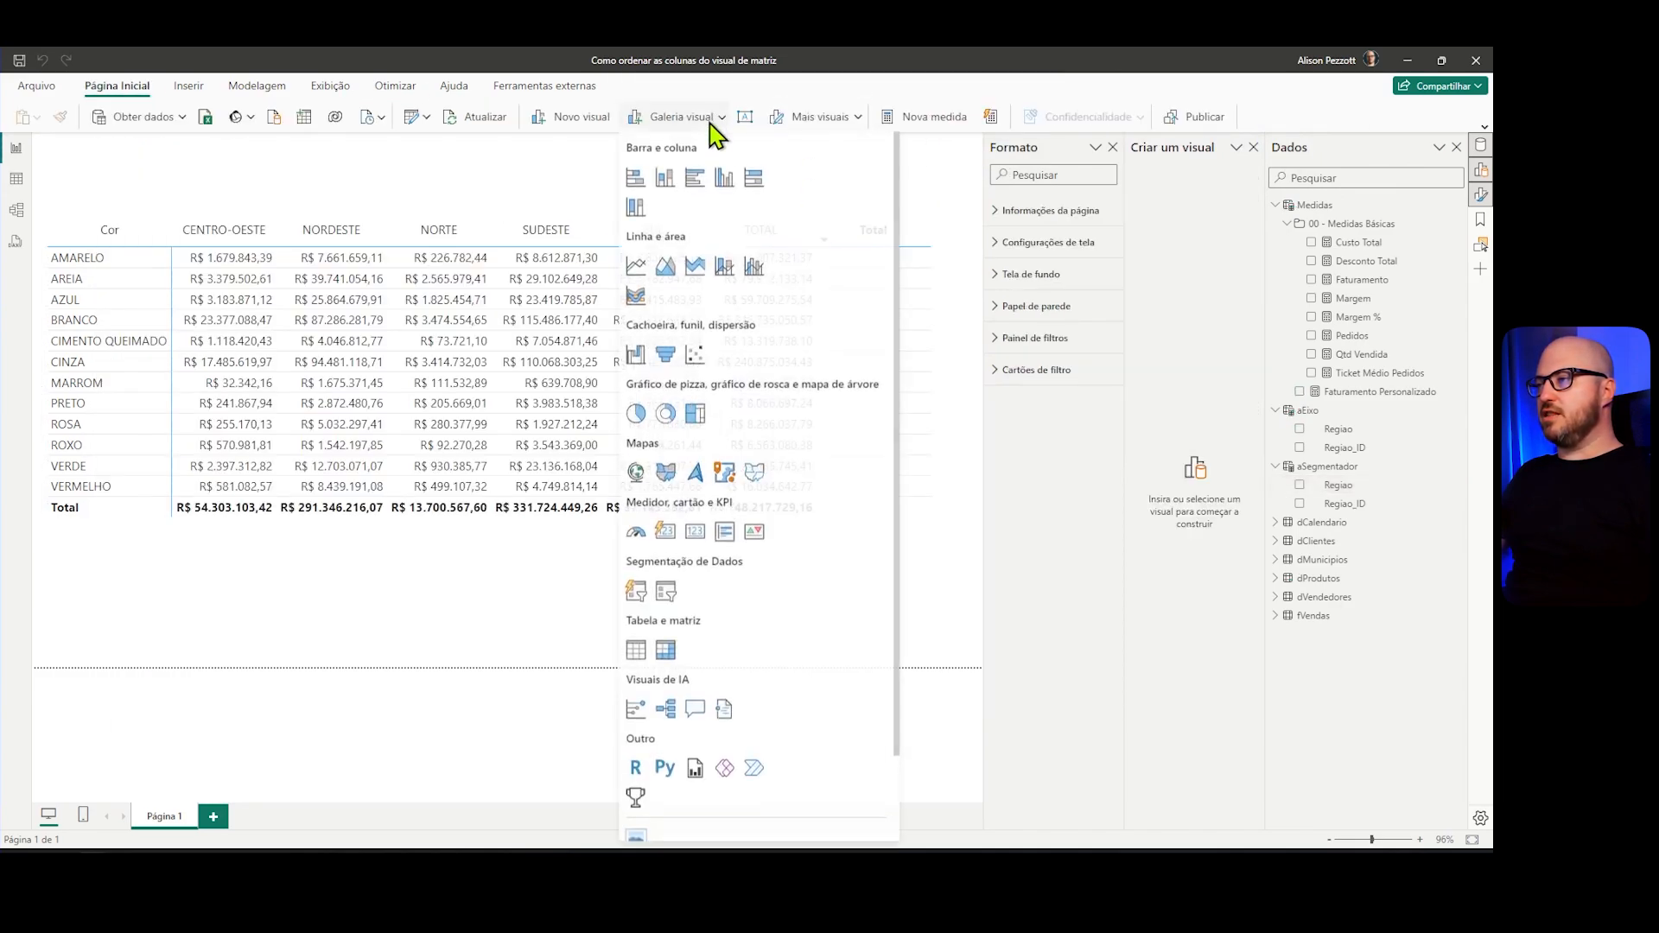
left_click(666, 593)
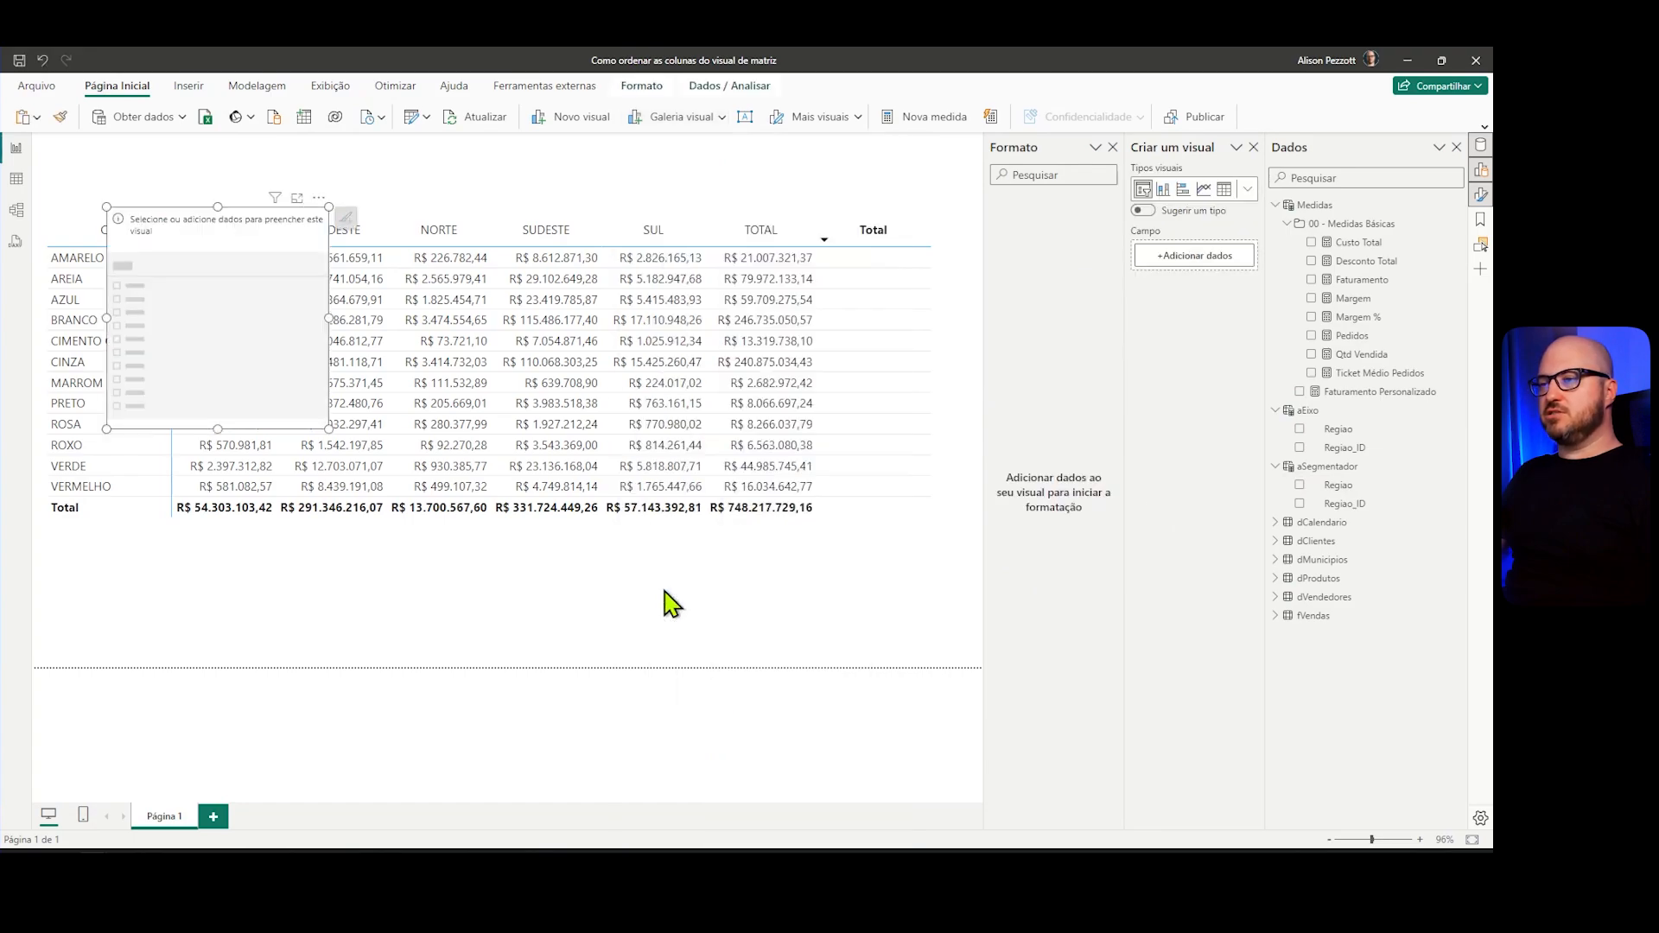
left_click(1299, 487)
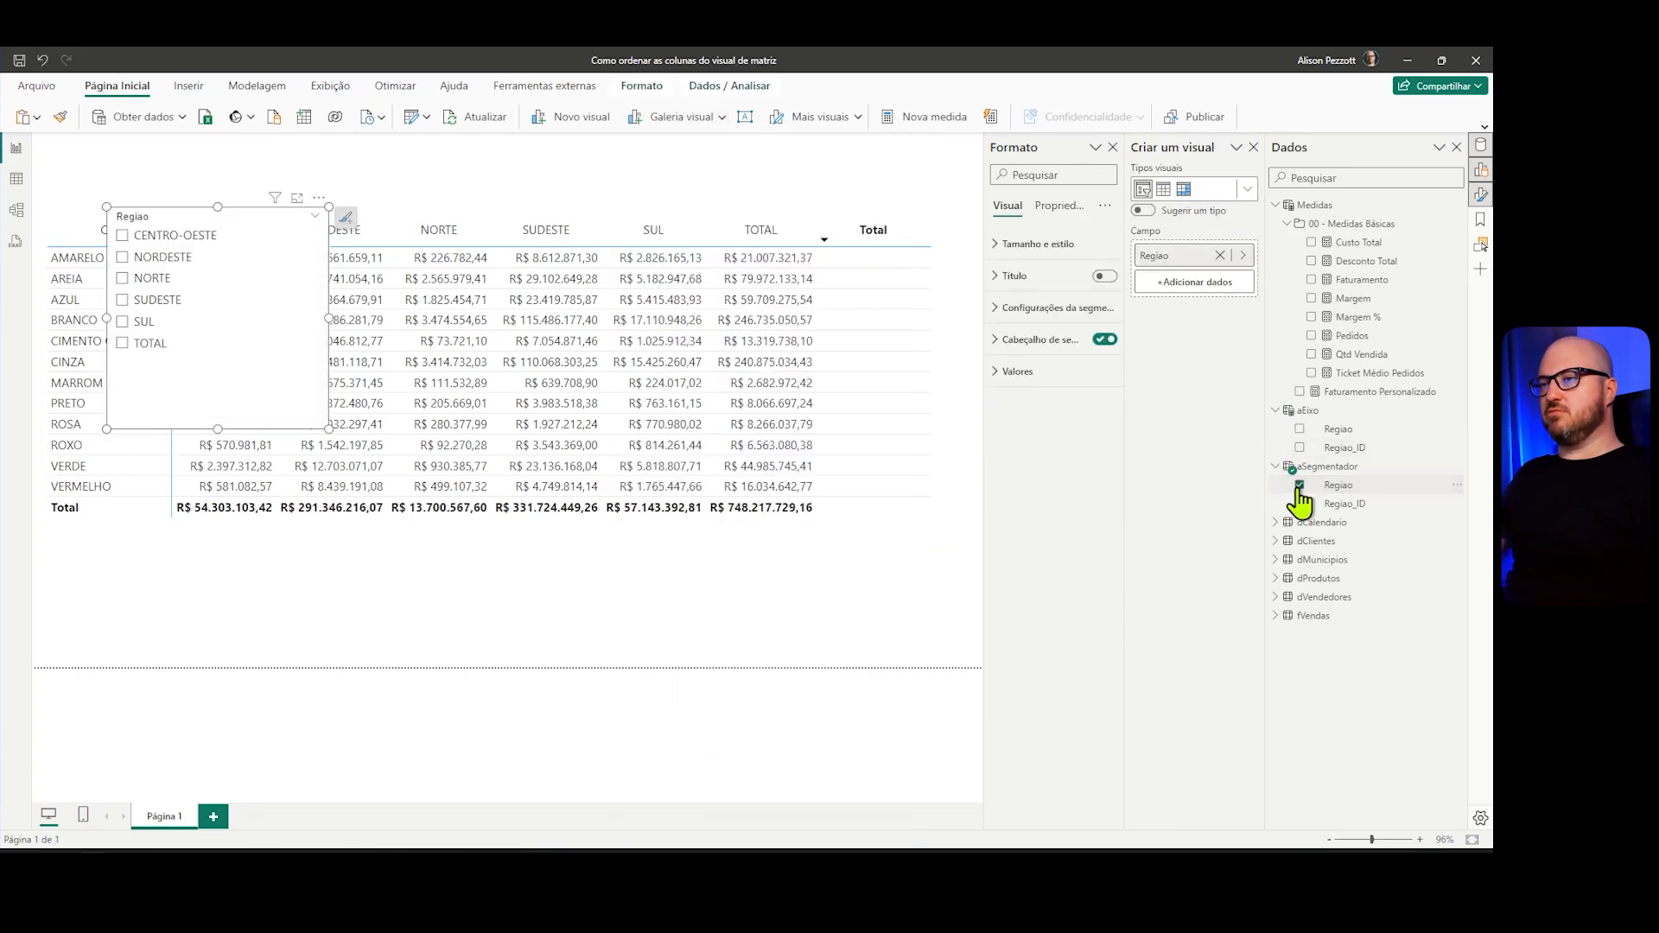
Step: Set the slicer's style to Suspenso and turn on Seleção única
left_click(1059, 309)
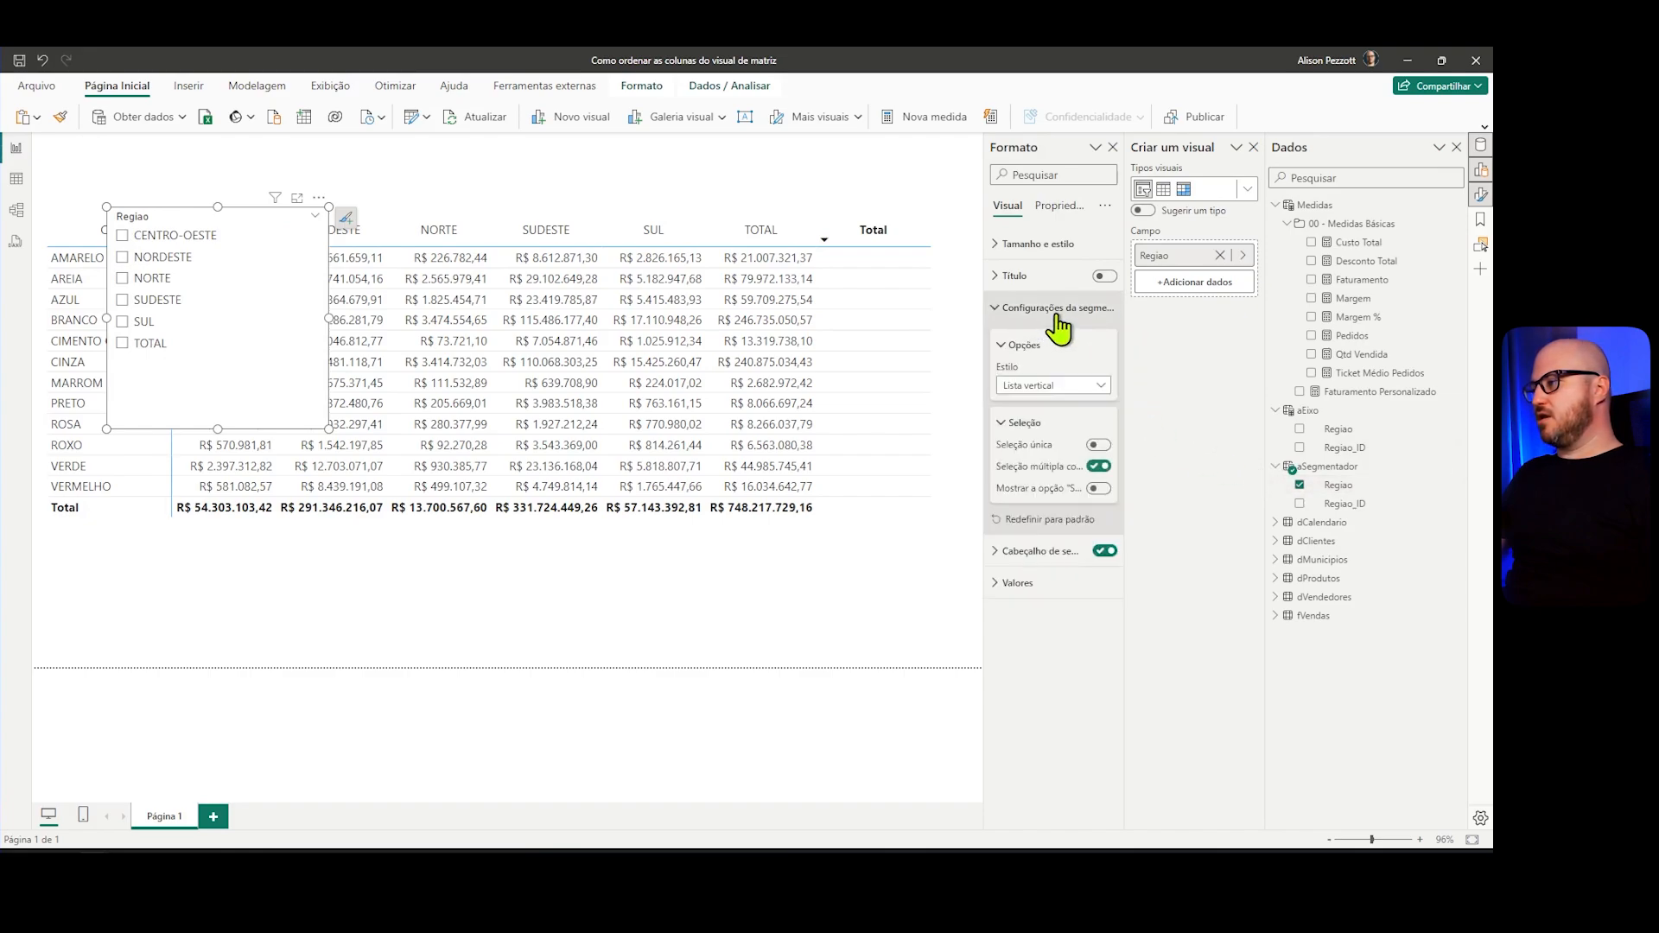
left_click(1065, 386)
left_click(1075, 442)
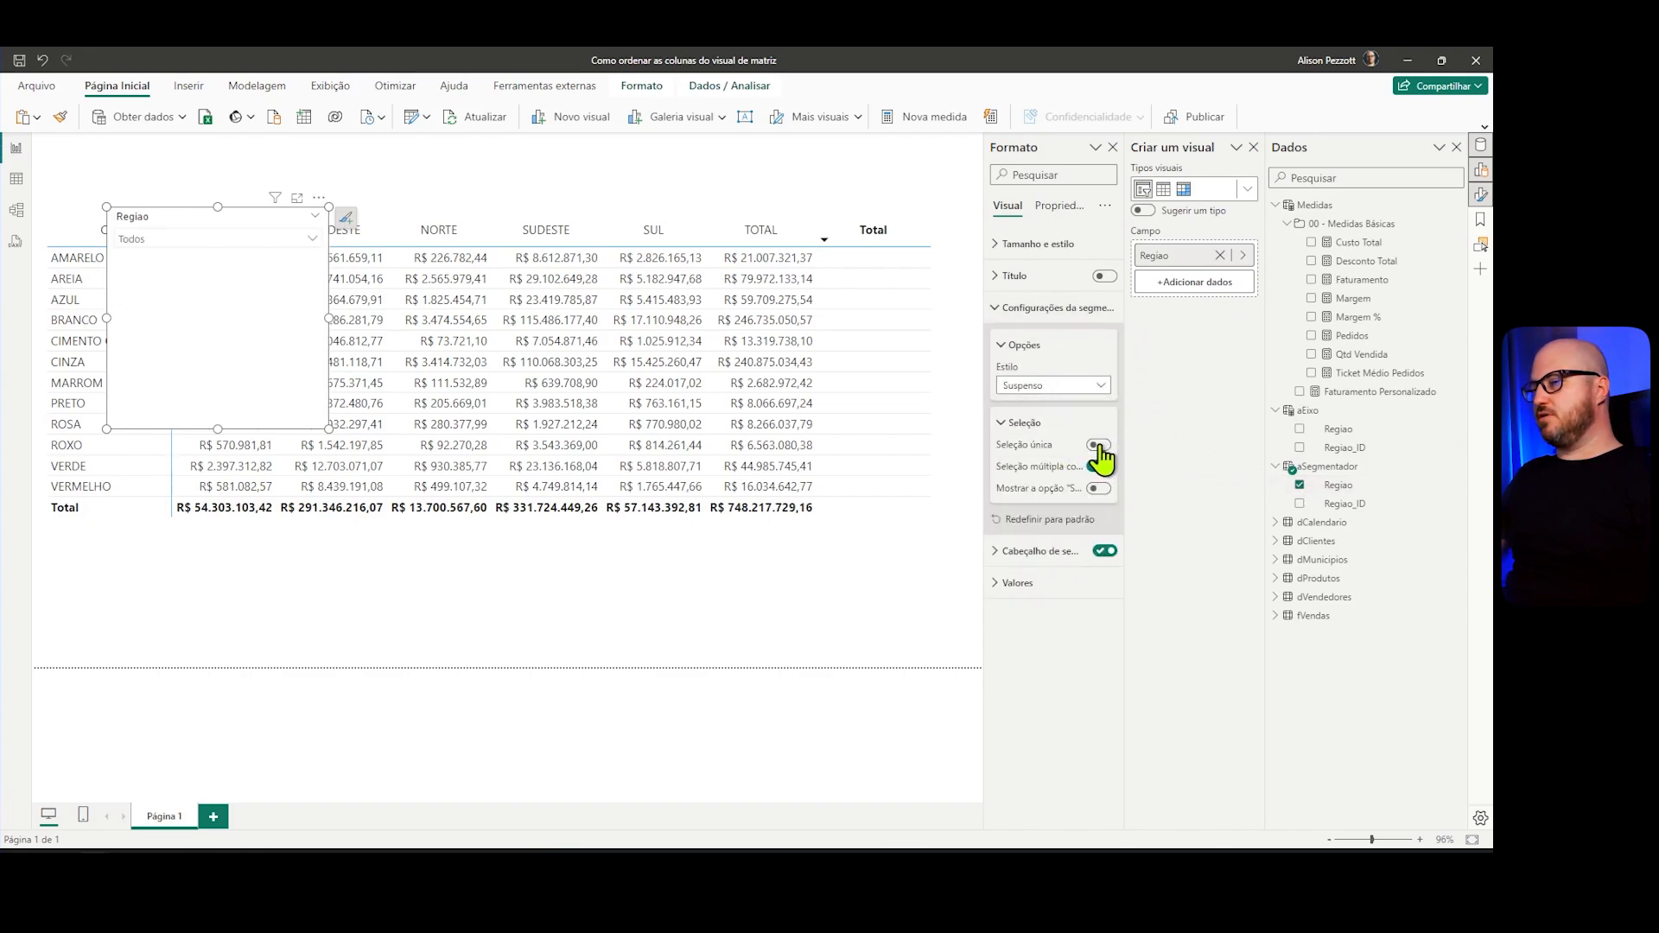
left_click(1098, 446)
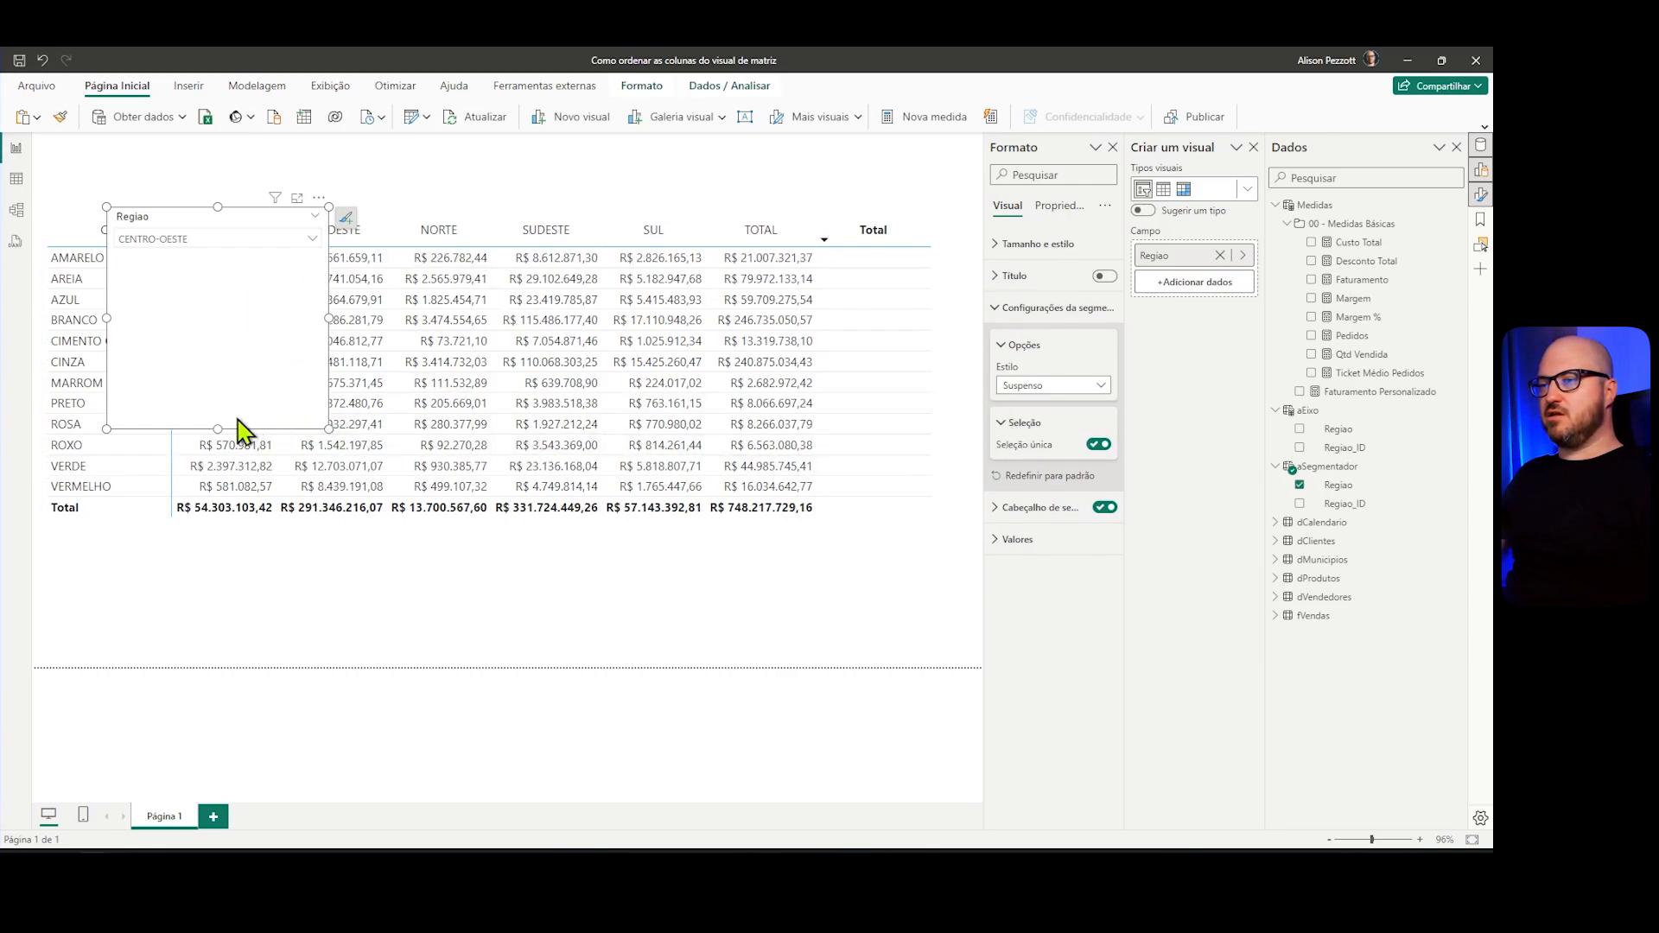
Step: Shrink the slicer and place it above the matrix, and rename its field to "Ordenar por:"
left_click_drag(219, 429, 164, 166)
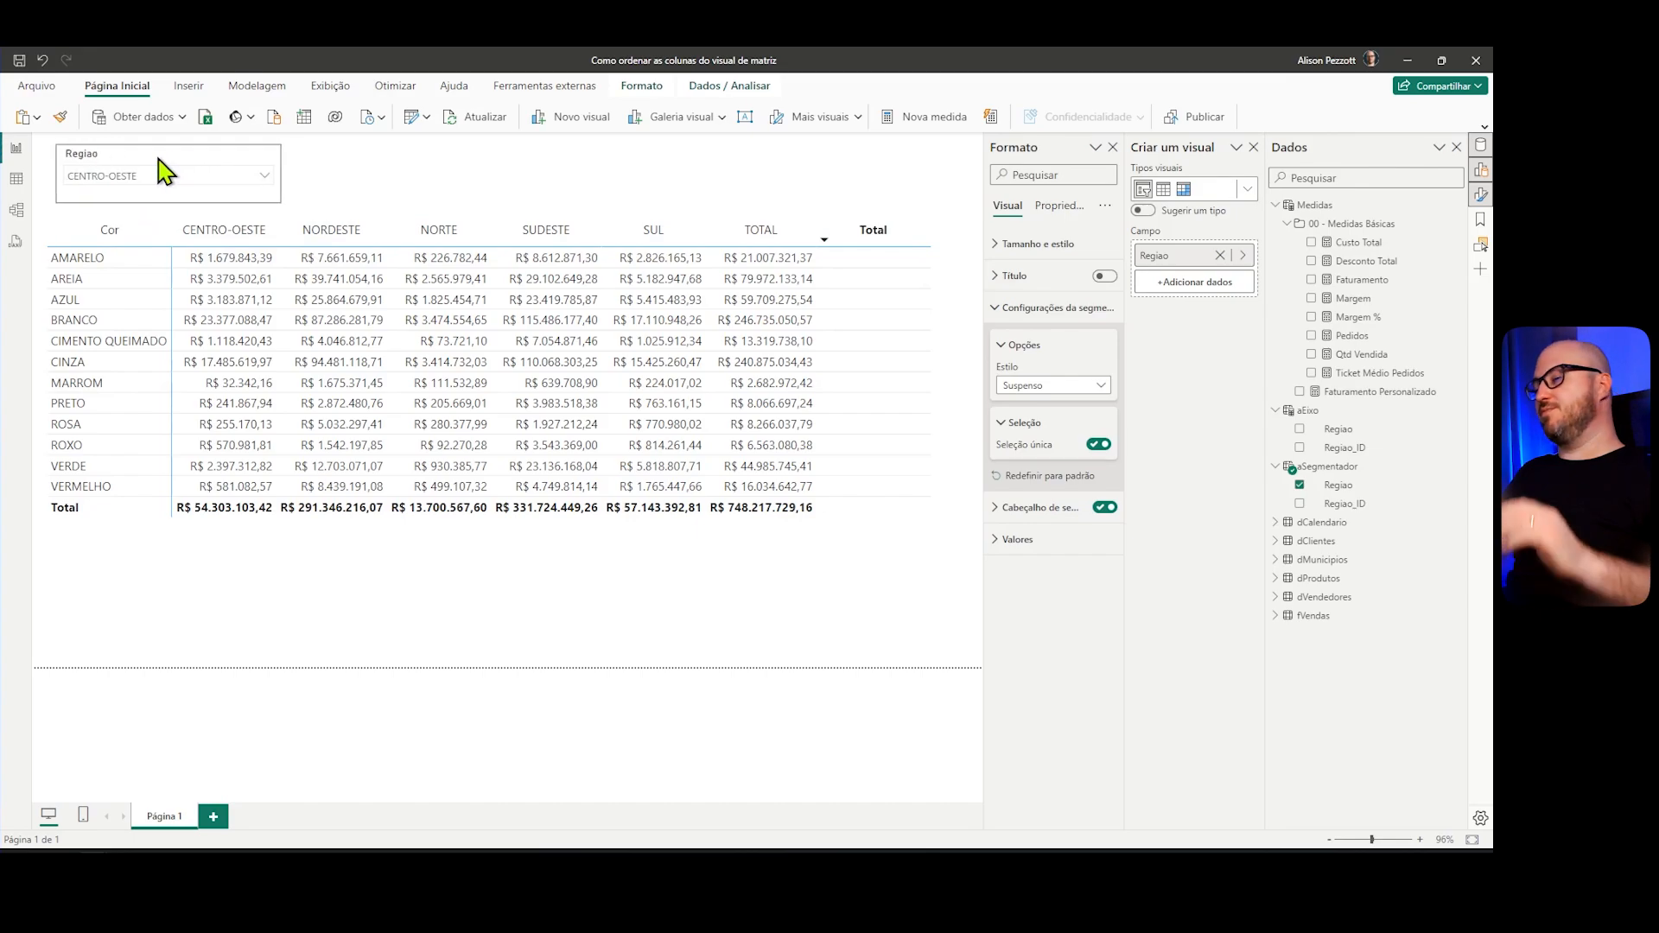
double_click(1176, 262)
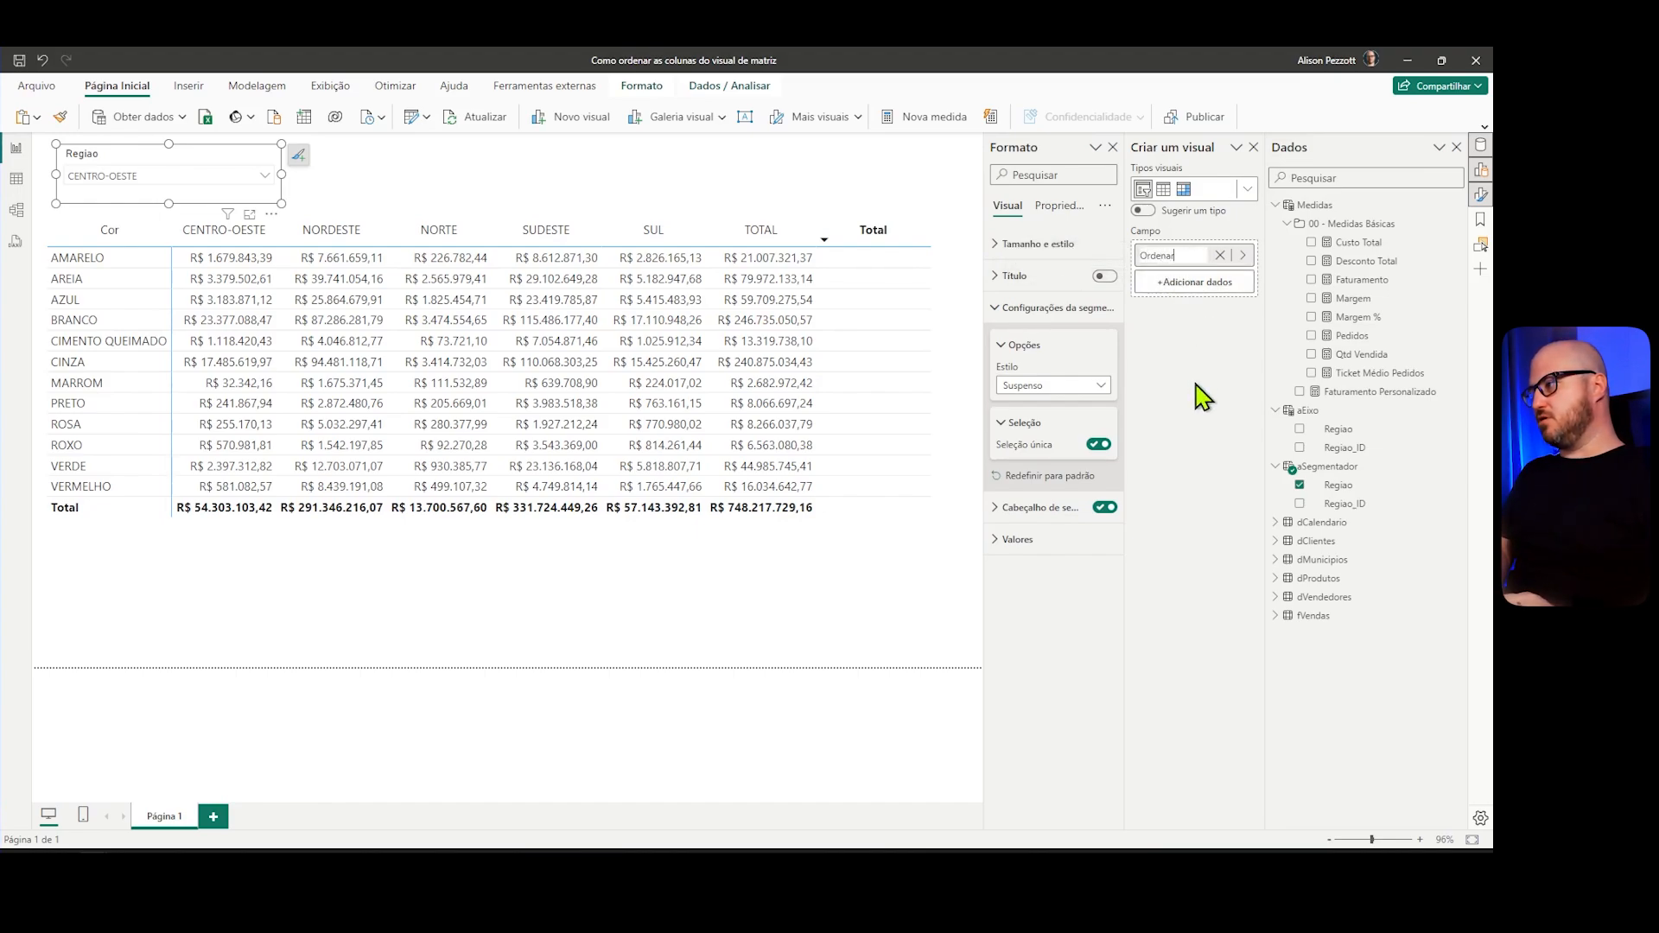
type("Ordenar por:")
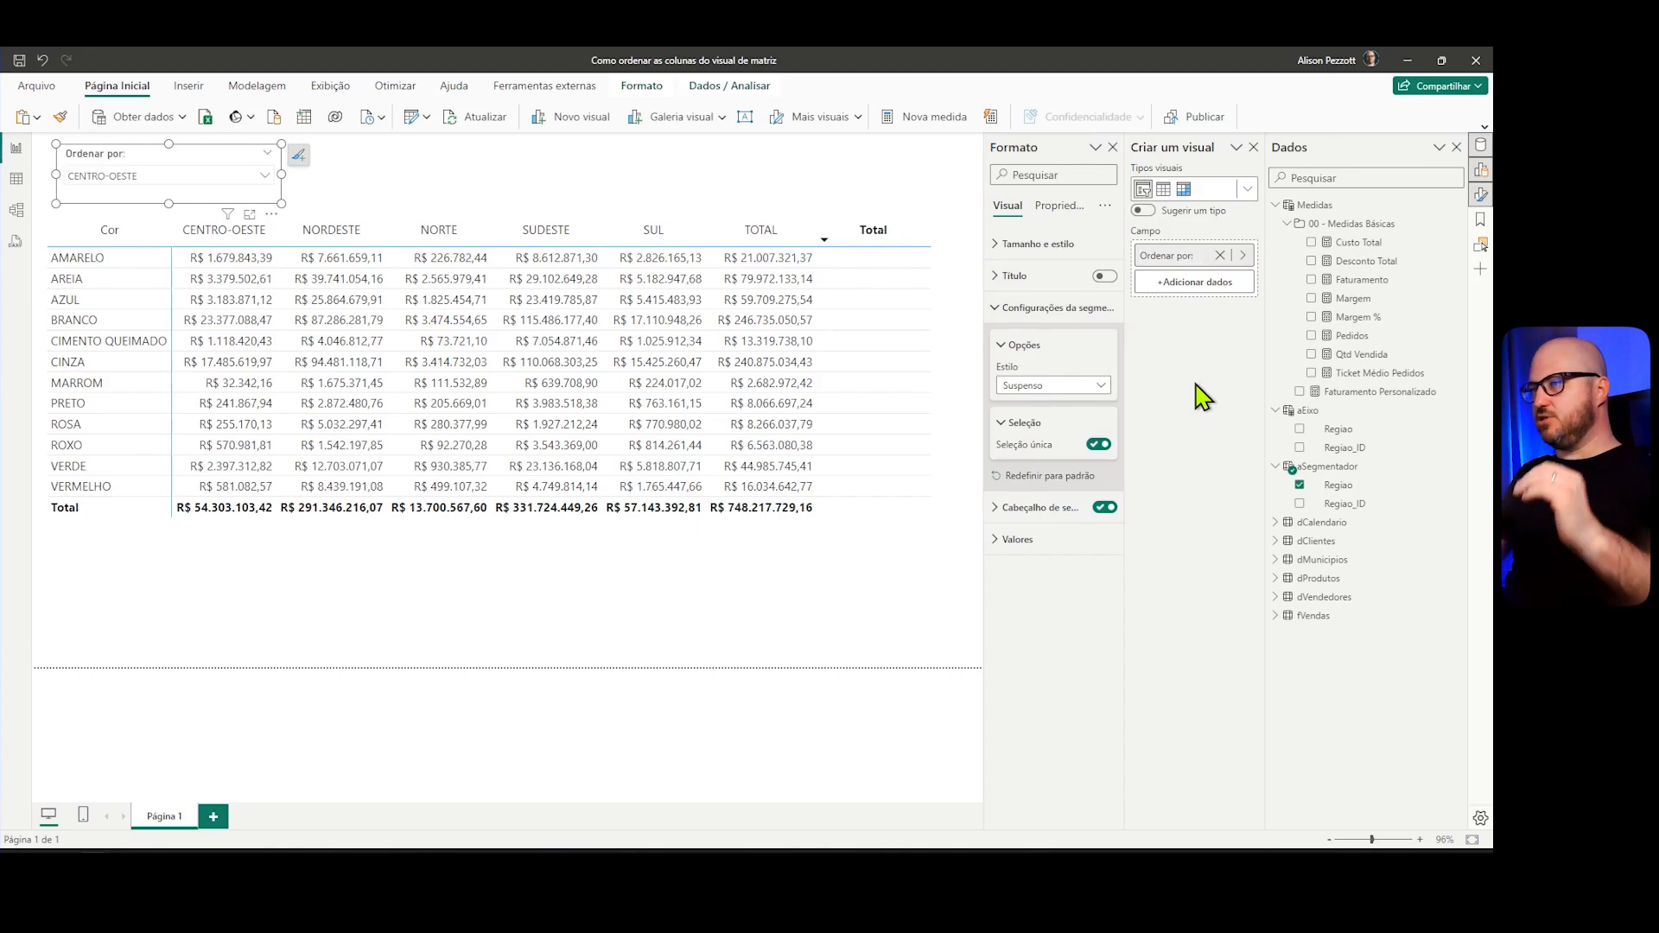
left_click(508, 160)
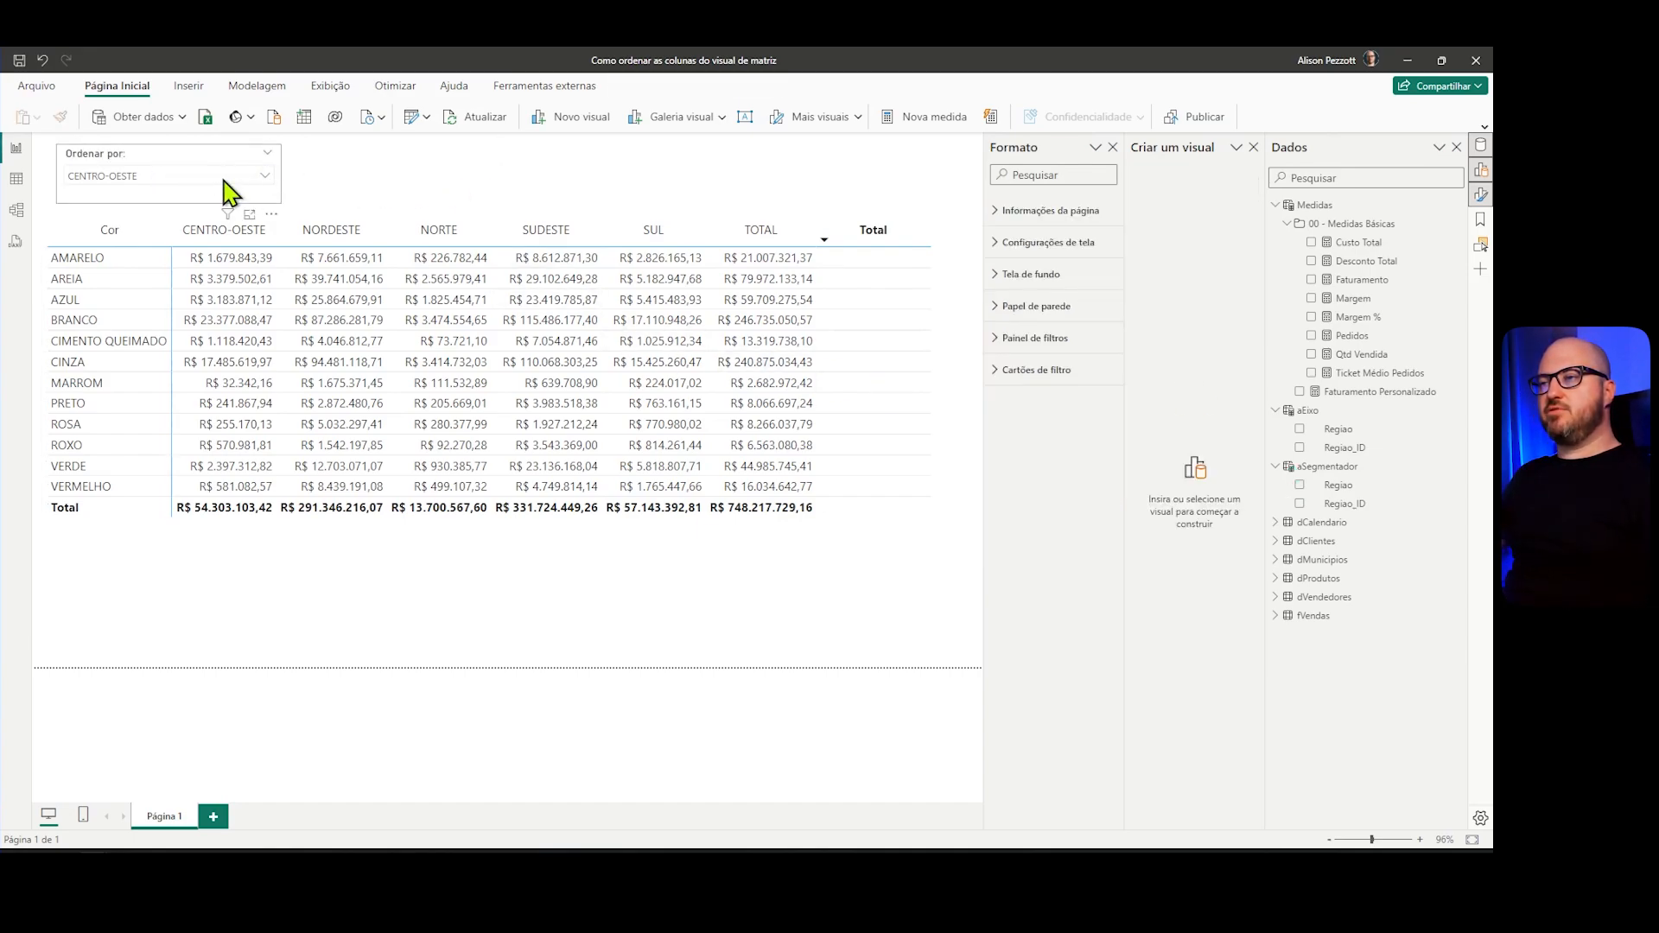
Step: Try NORDESTE, NORTE and SUDESTE in the slicer, keep SUDESTE, and narrow the slicer to the matrix's Cor column
left_click(229, 192)
left_click(110, 220)
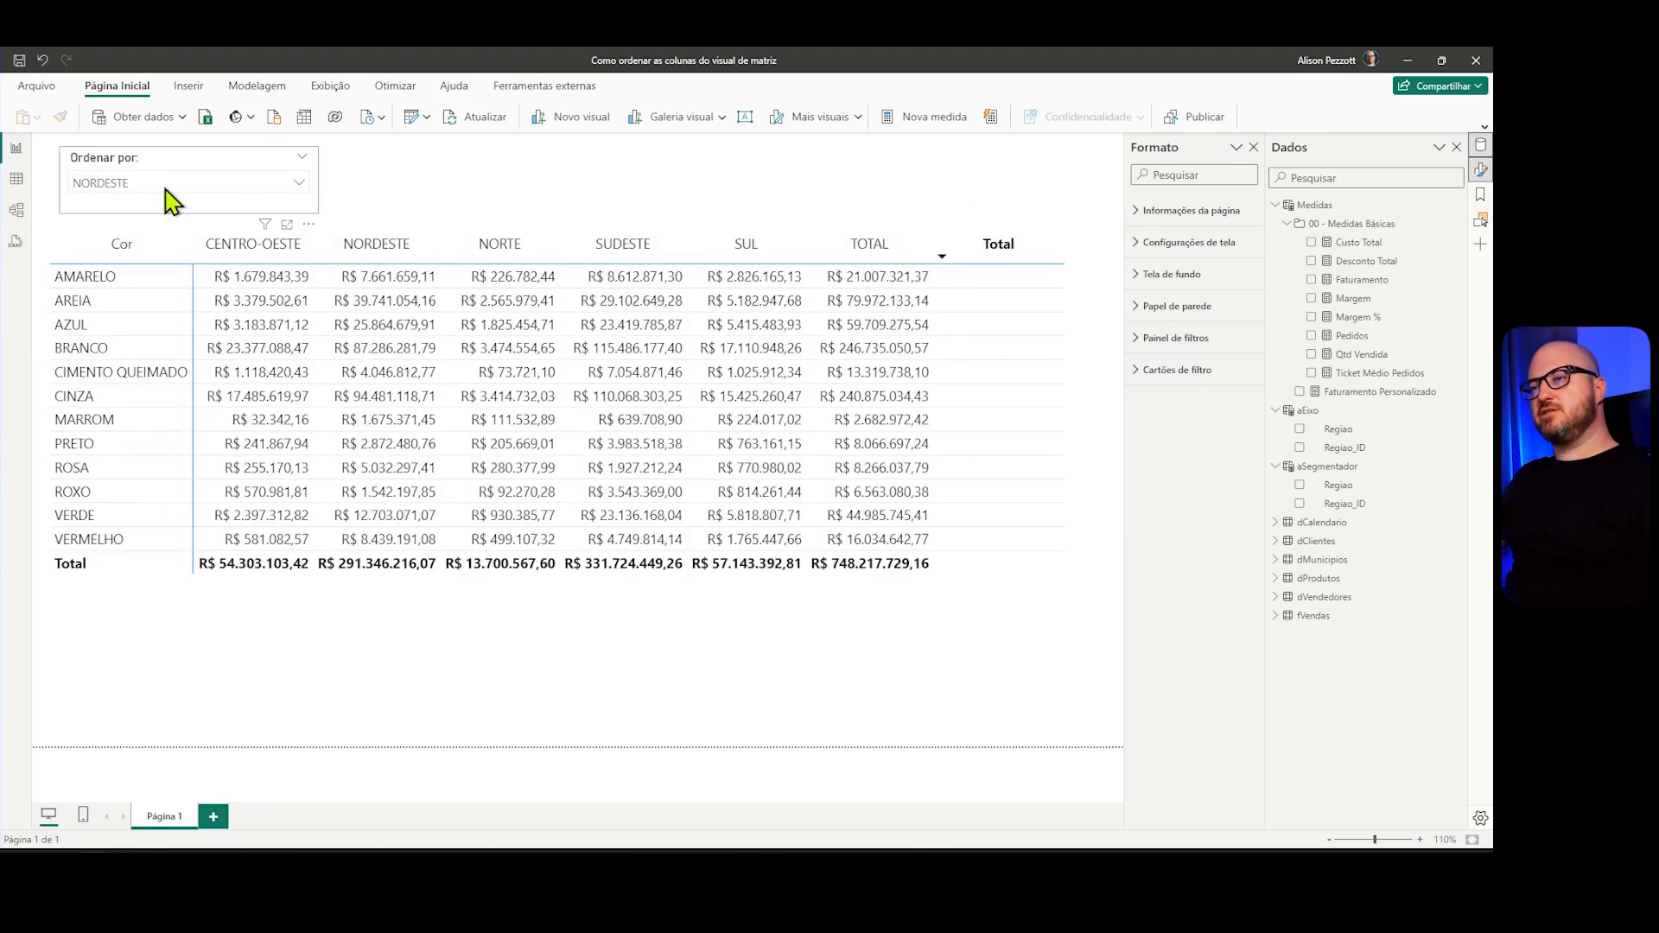
left_click(159, 183)
left_click(119, 259)
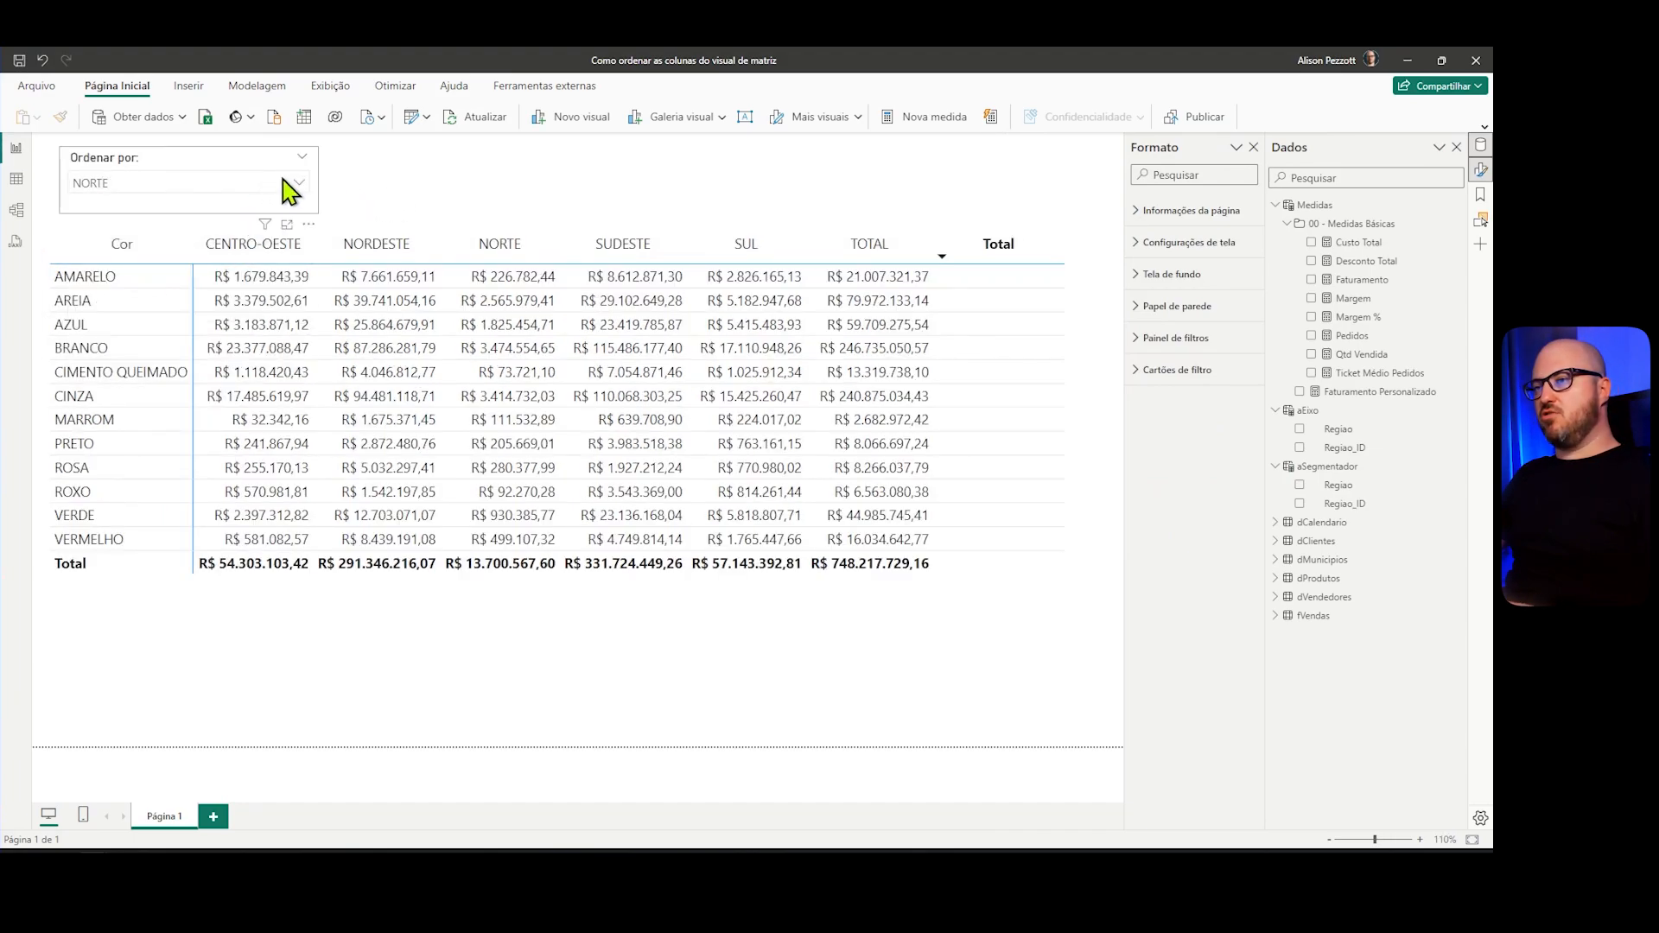
left_click(285, 188)
left_click(130, 281)
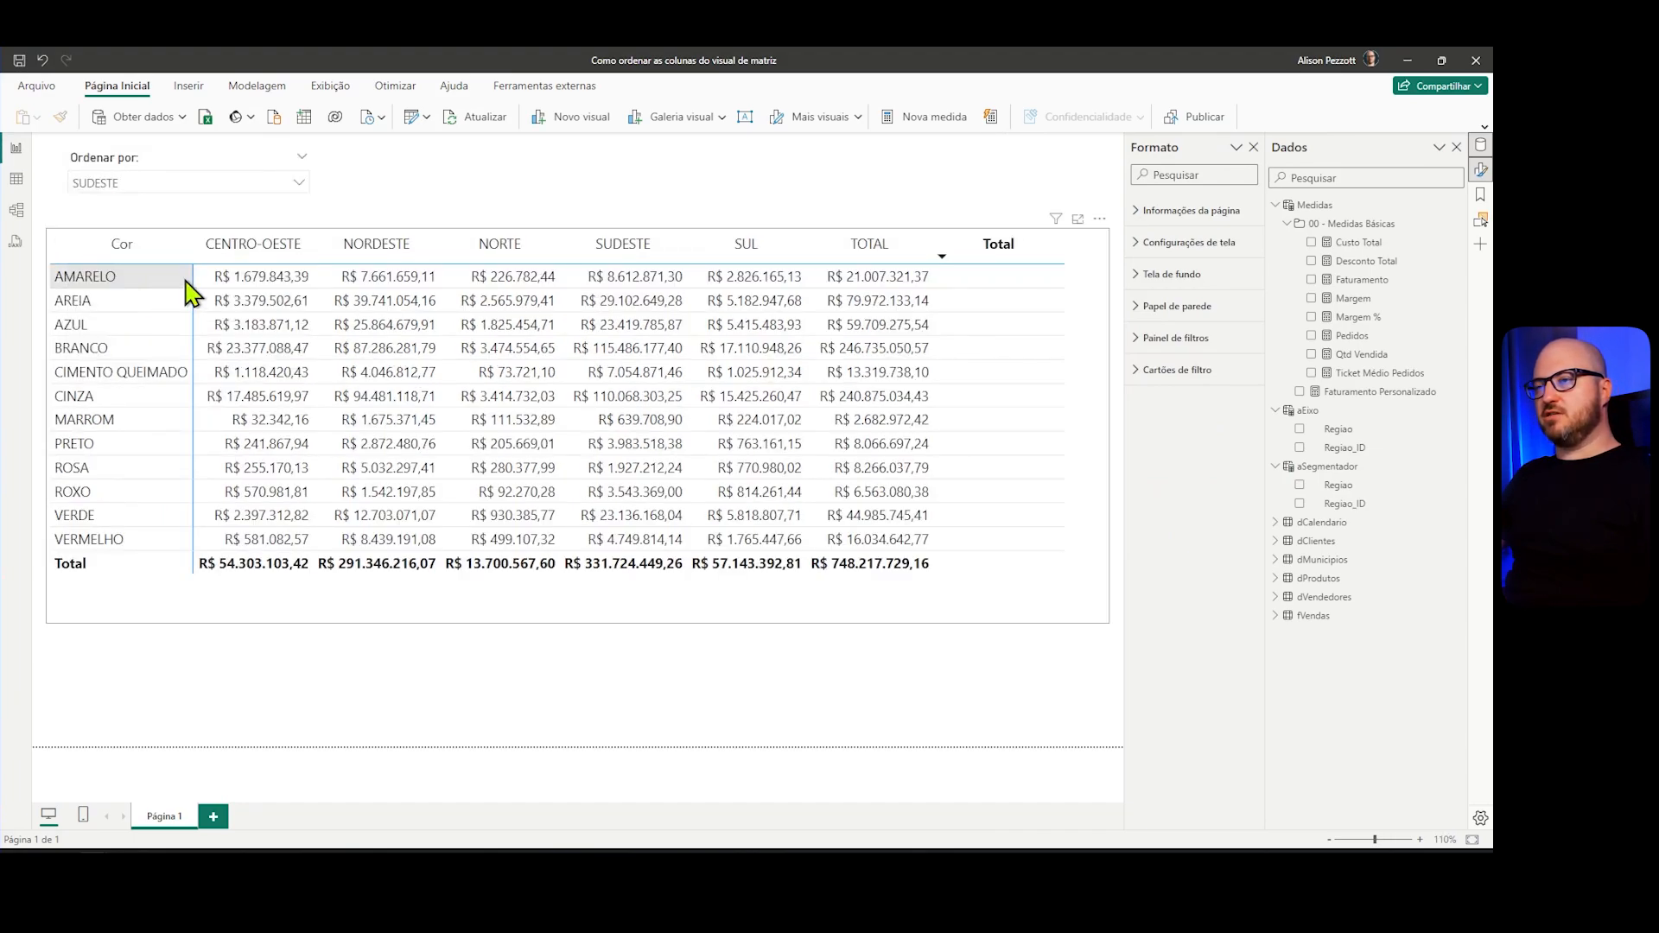
left_click(181, 173)
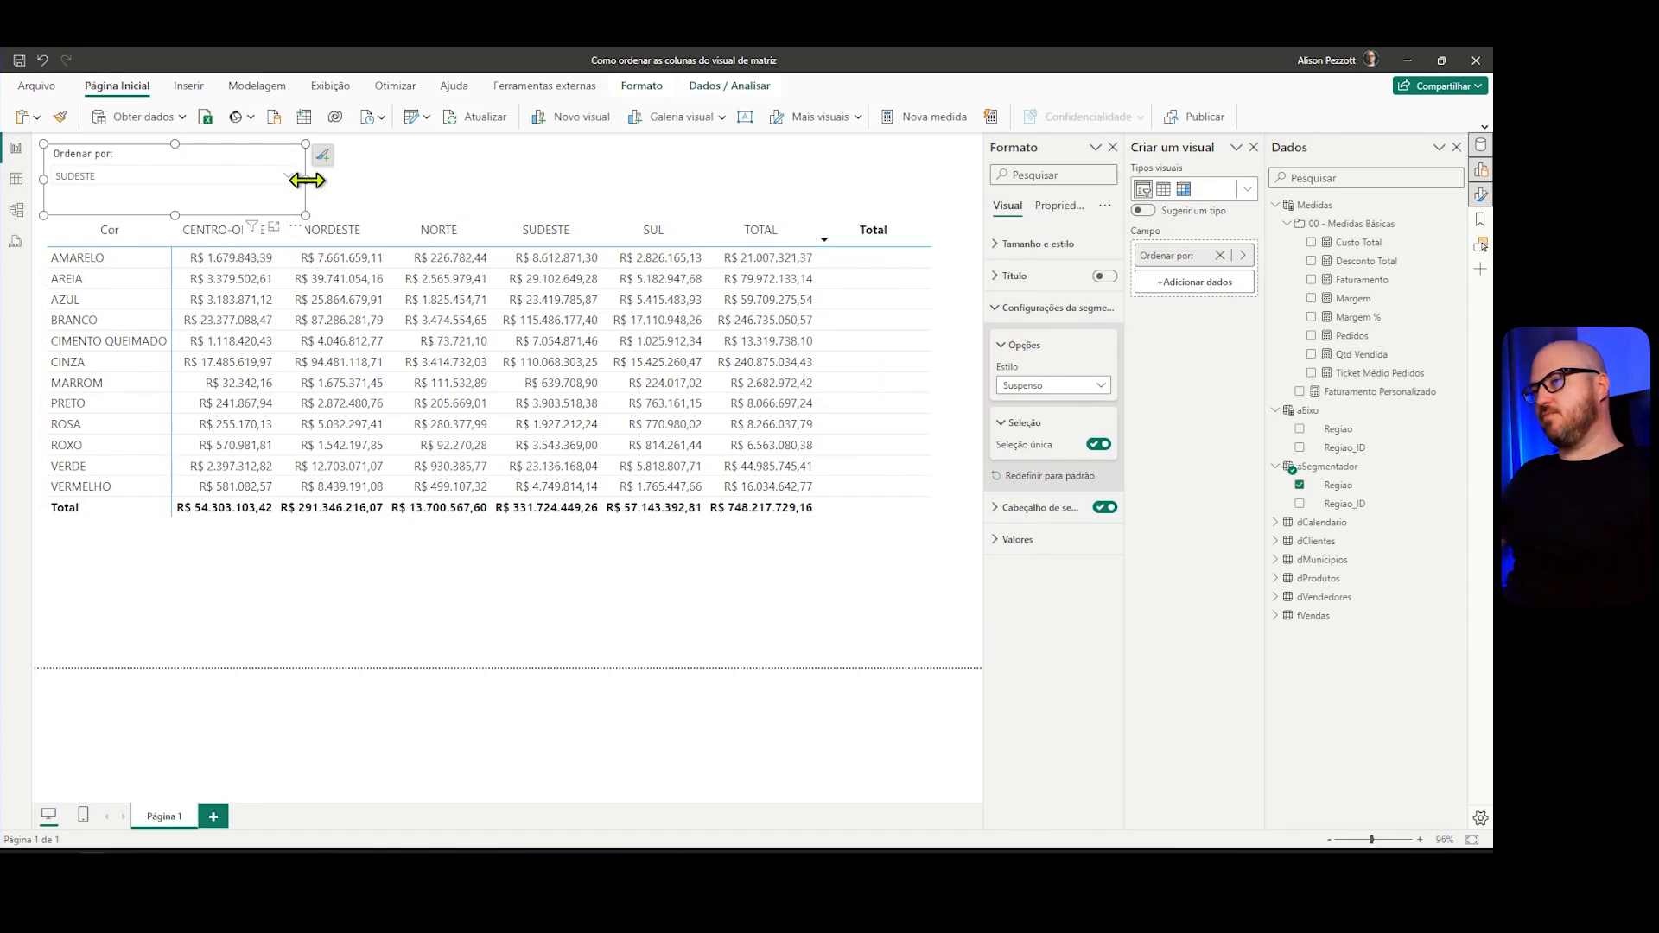
left_click(433, 190)
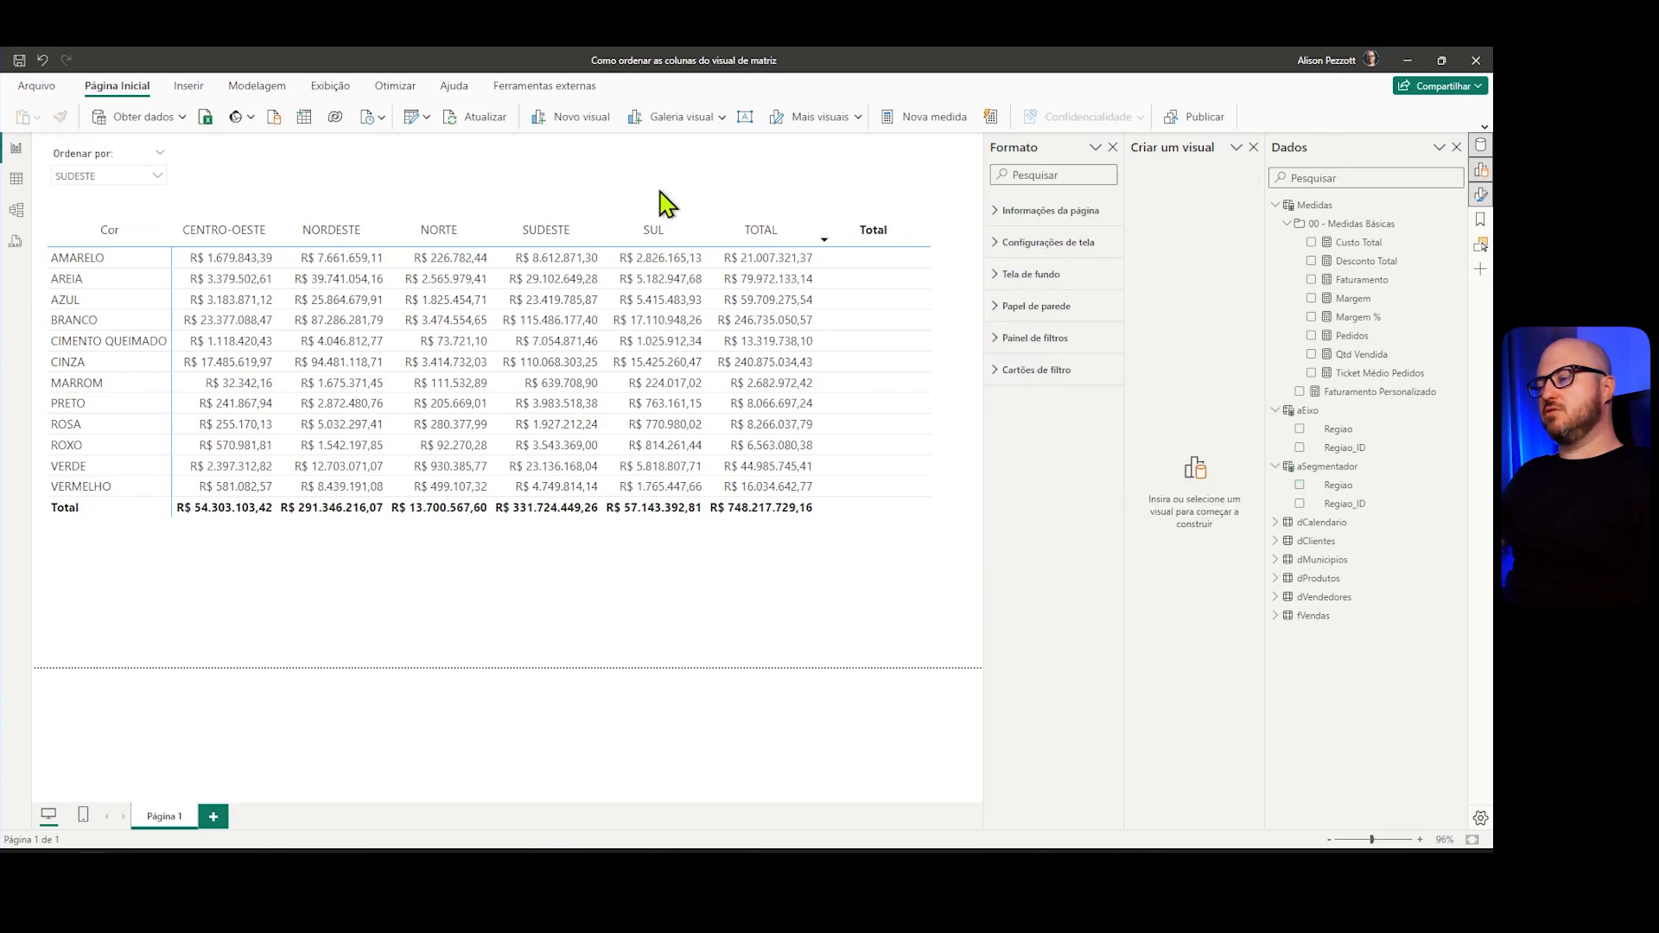
Step: Declare a variable _SegmentadorSelecionado = SELECTEDVALUE ( aSegmentador[Regiao] ) below _EstaEscopoEixo in the Faturamento Personalizado measure
left_click(1375, 397)
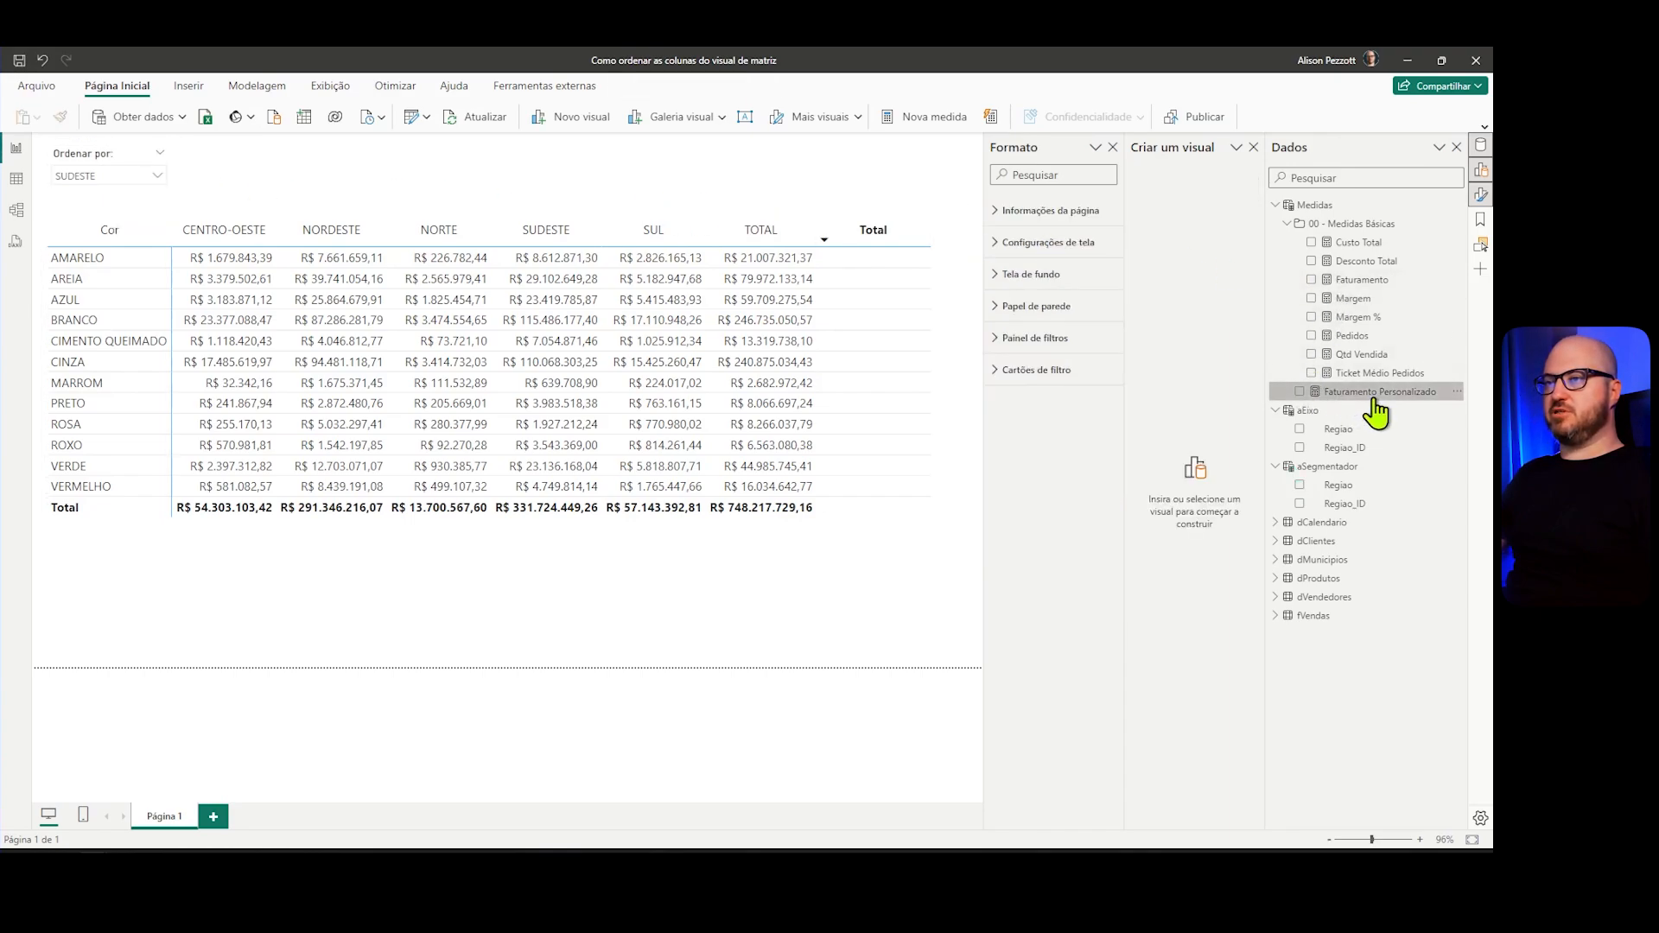
left_click(970, 147)
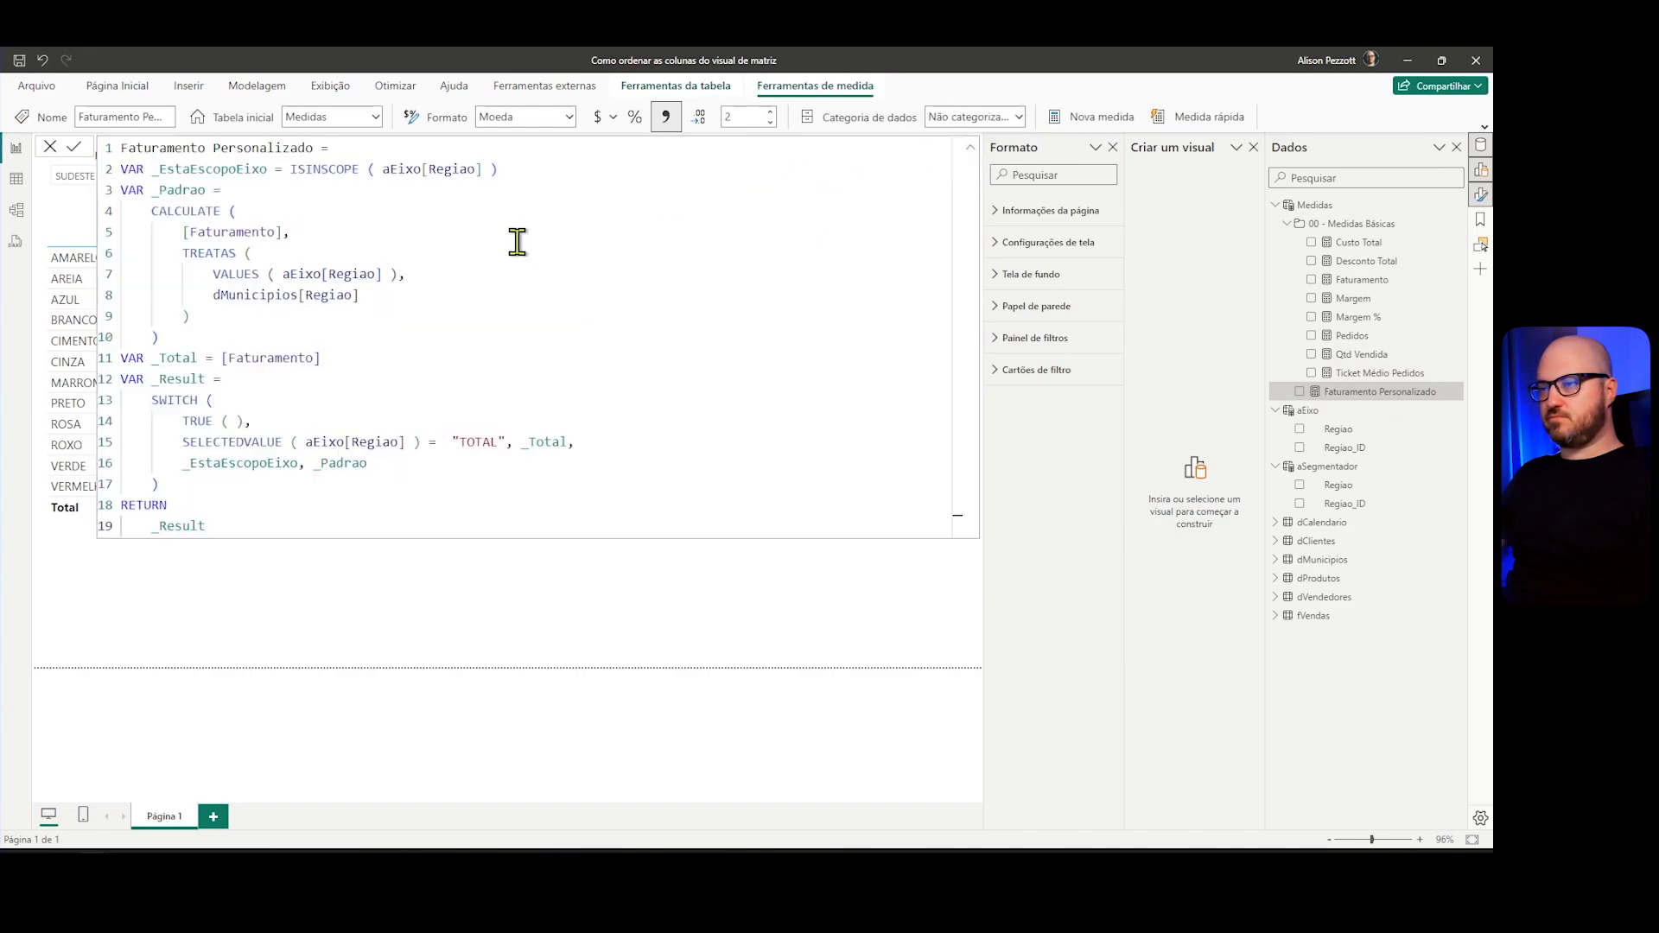
left_click(630, 170)
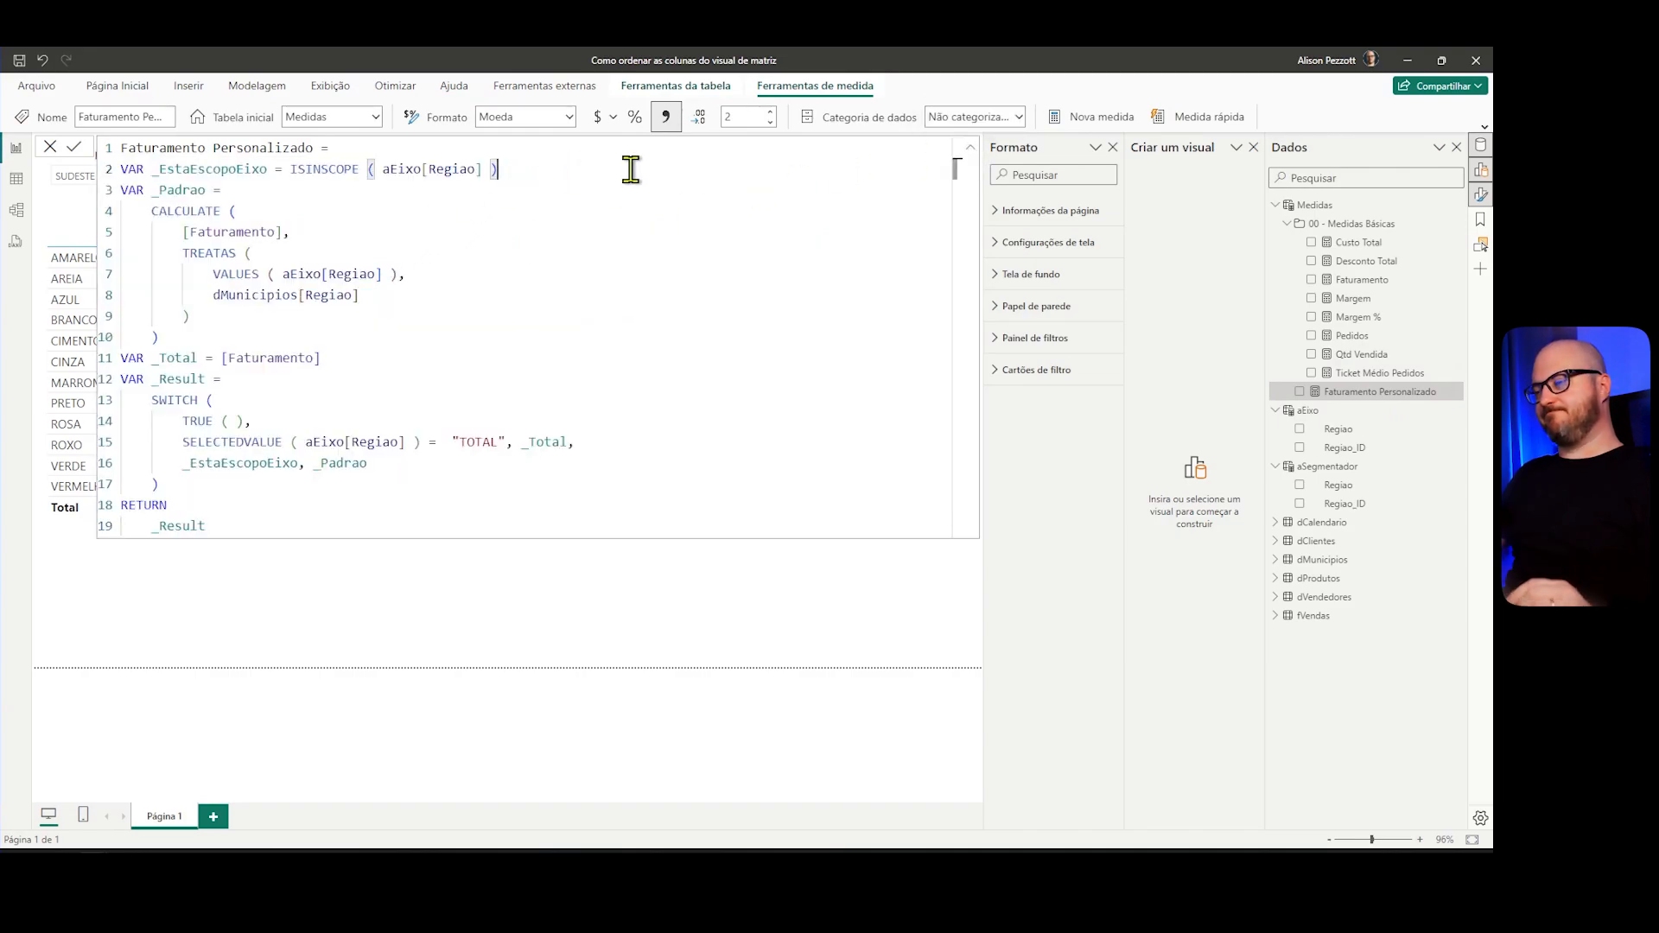
key("shift+Return")
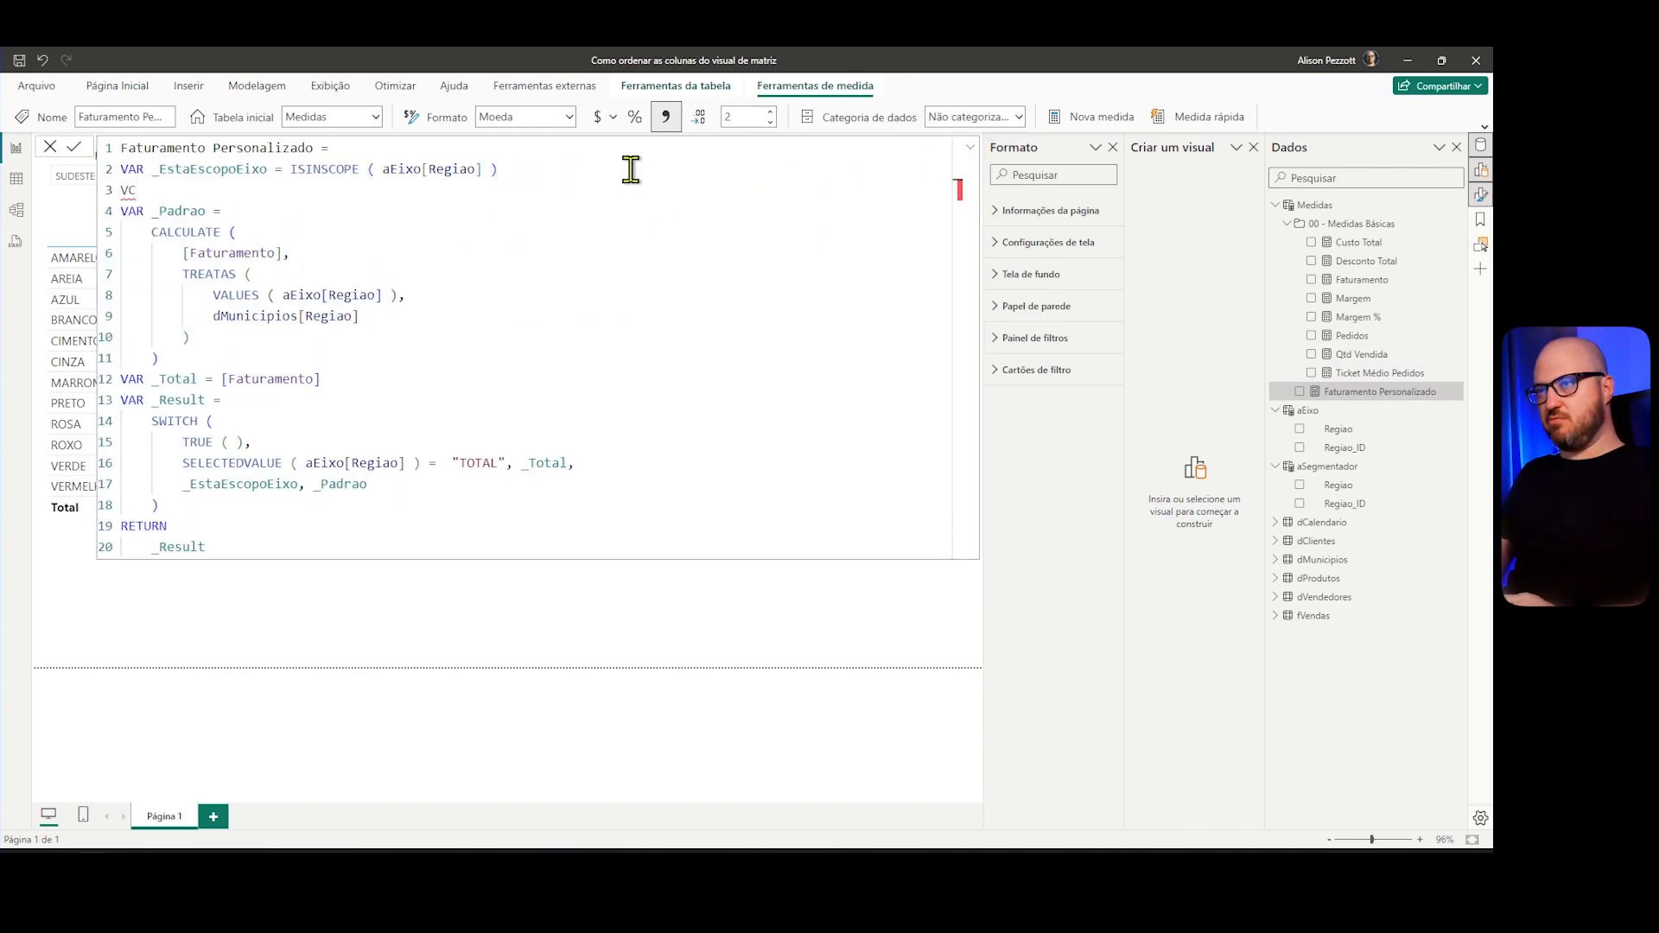
key("BackSpace")
key("BackSpace")
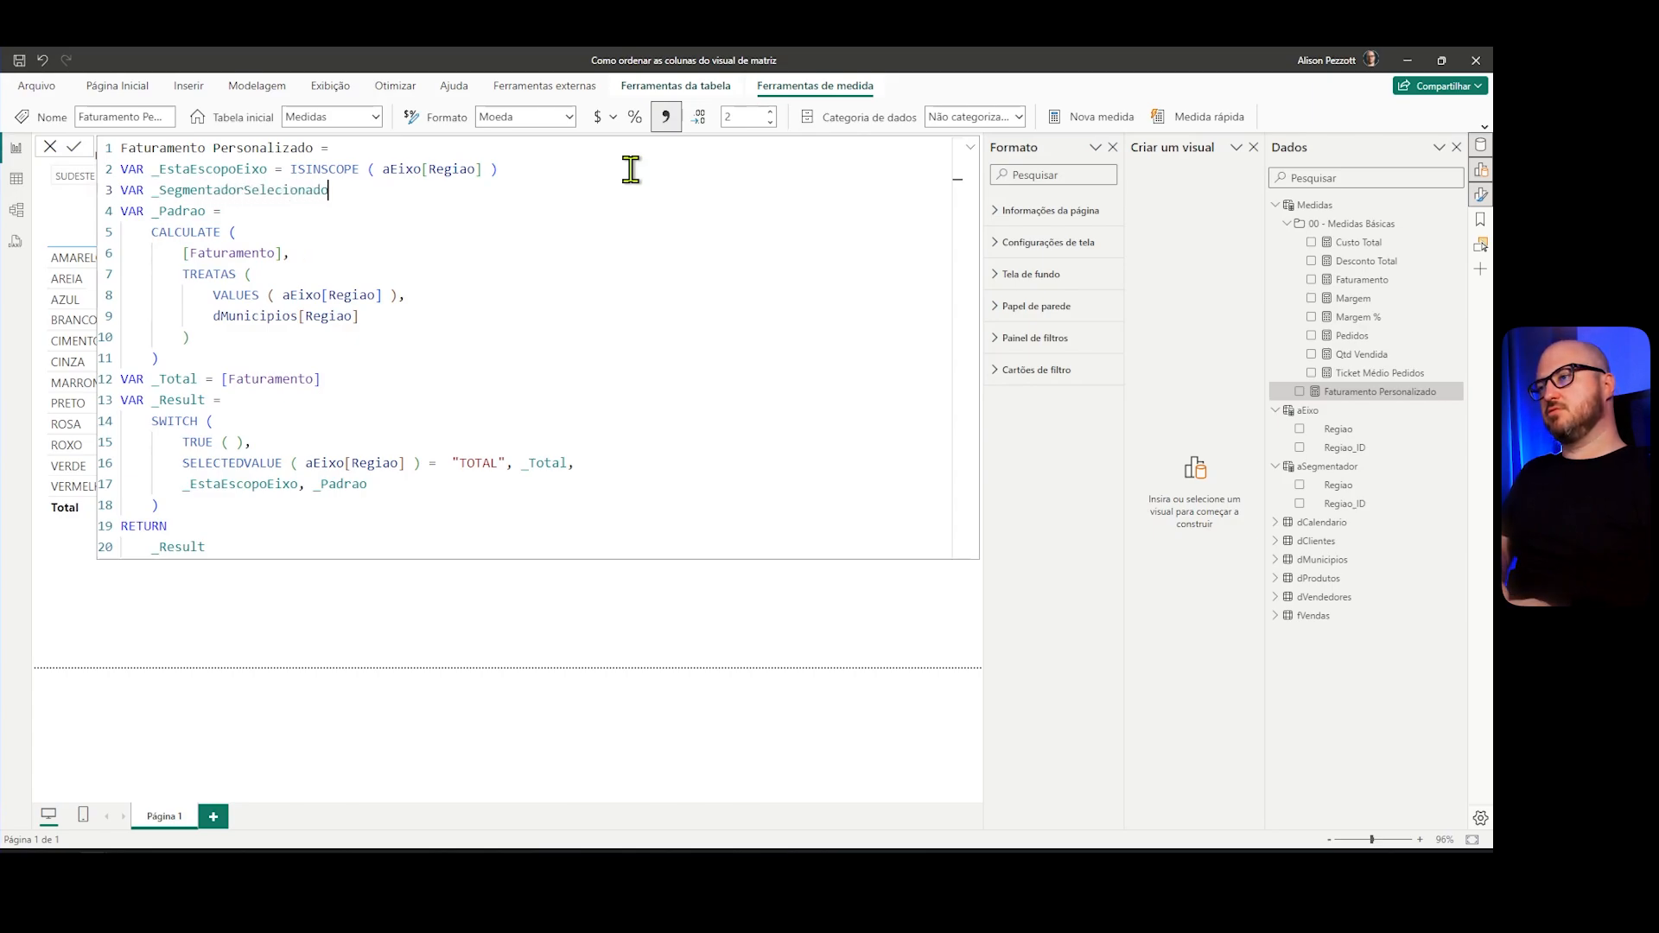
type("SELE")
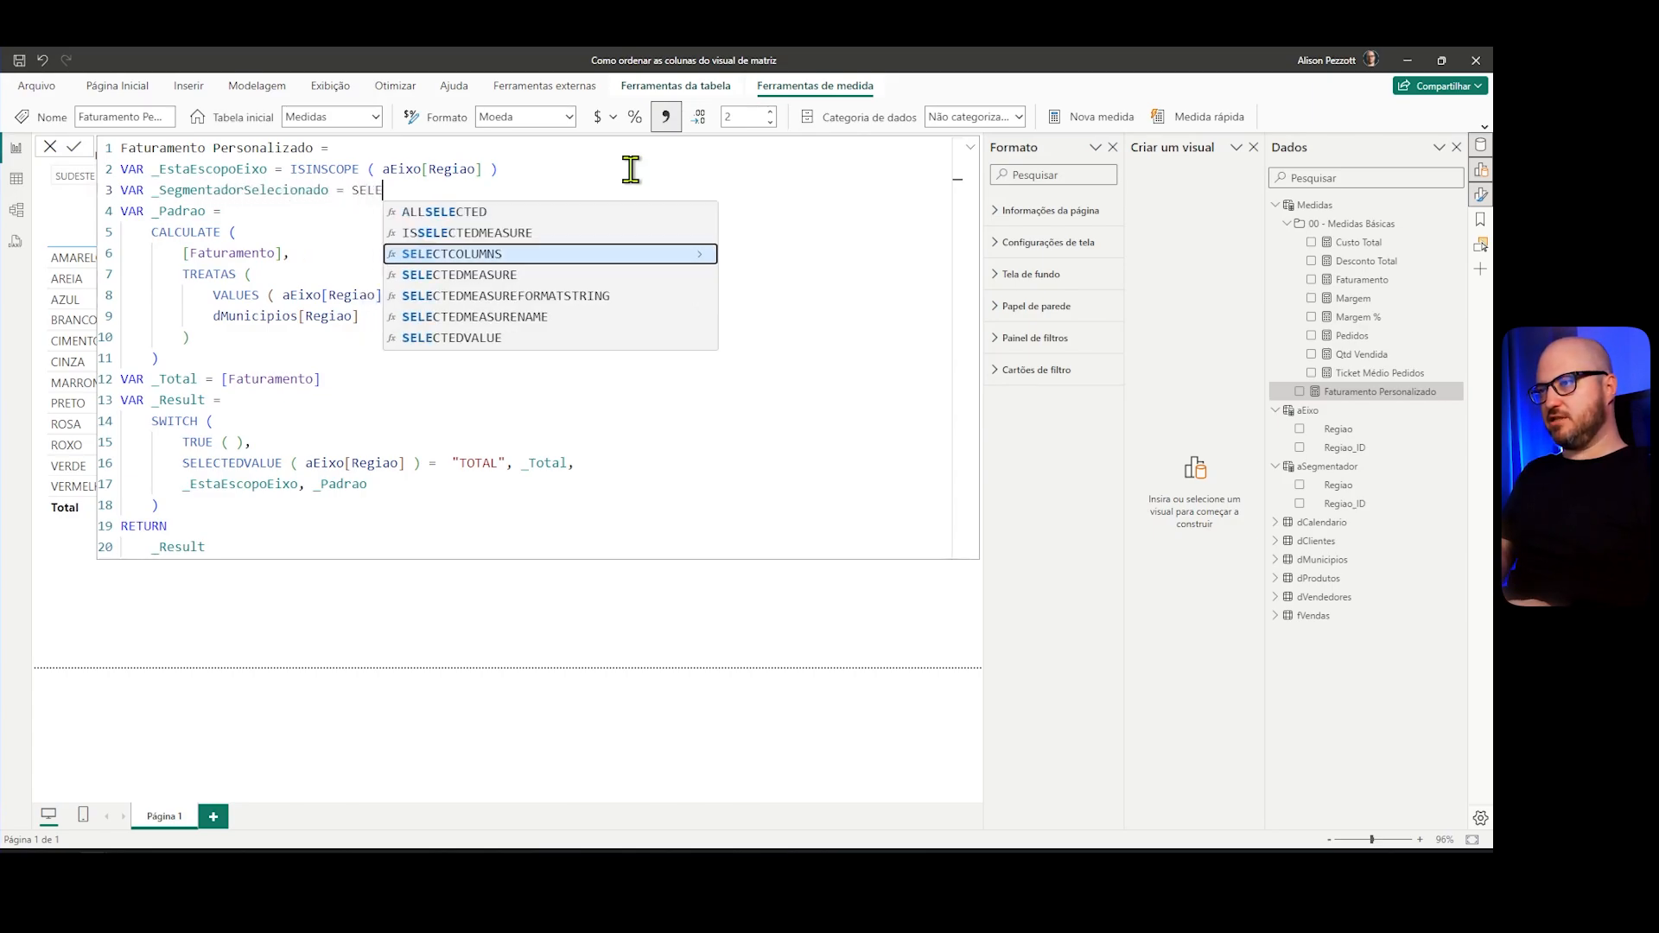
key("Down")
key("Down")
key("Down")
key("Down")
key("Tab")
type("(")
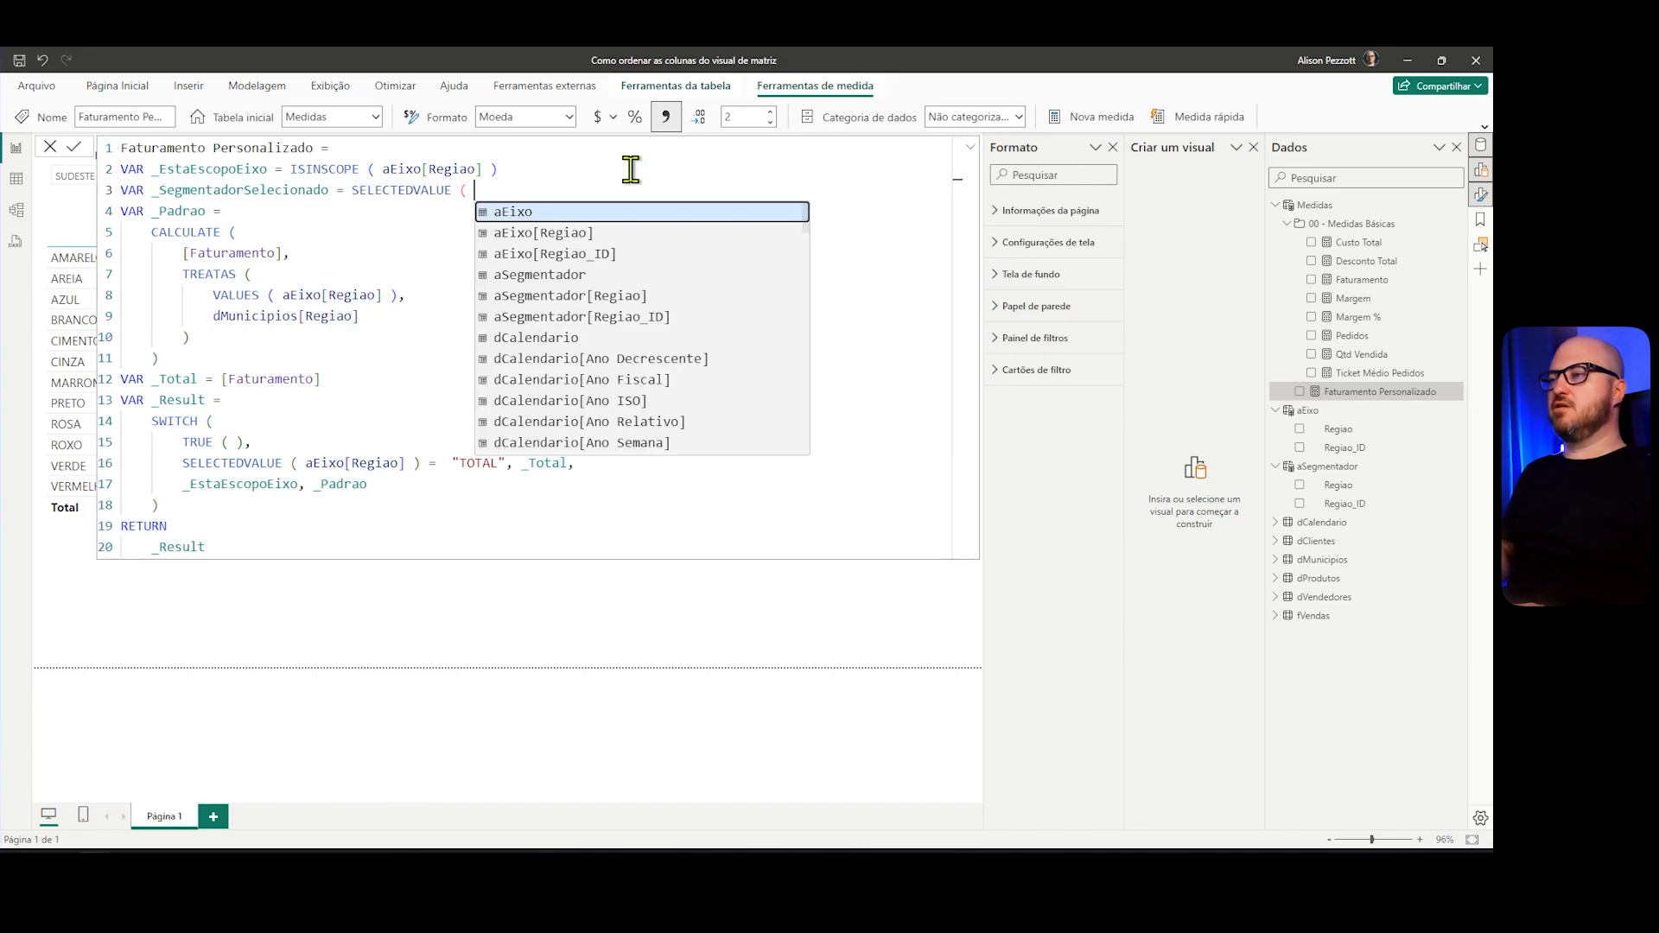
left_click(615, 295)
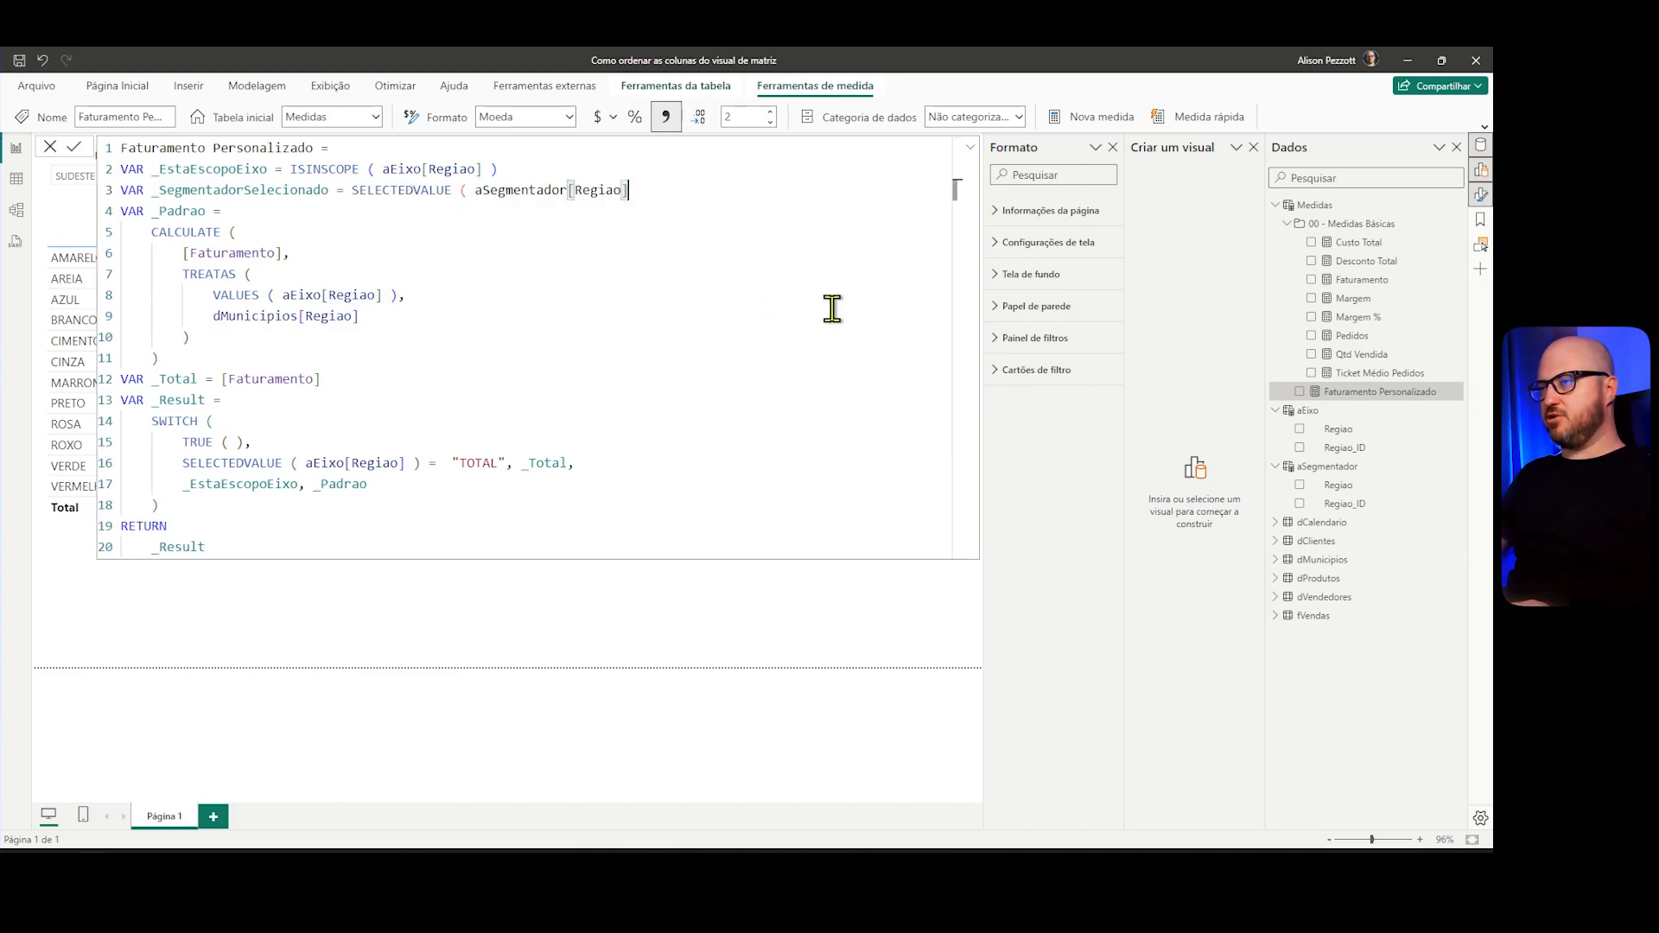
Step: Add _SegmentadorSelecionado as the final fallback result of the SWITCH in _Result and commit the measure
double_click(306, 192)
key("ctrl+c")
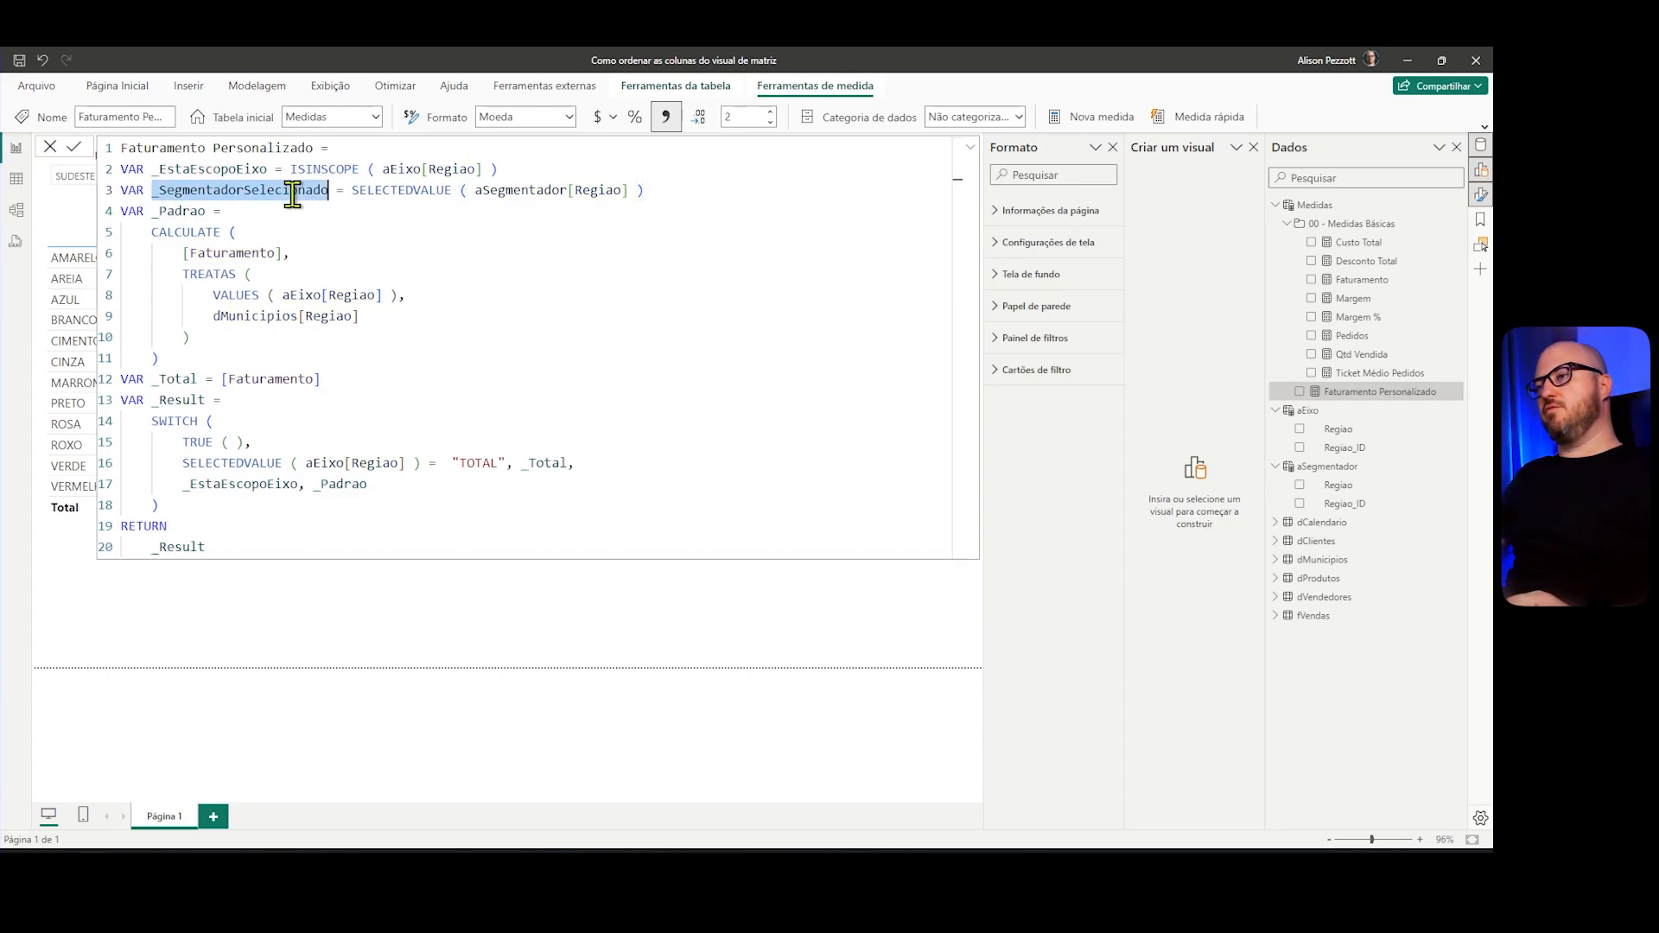
left_click(416, 489)
type(",")
key("shift+Return")
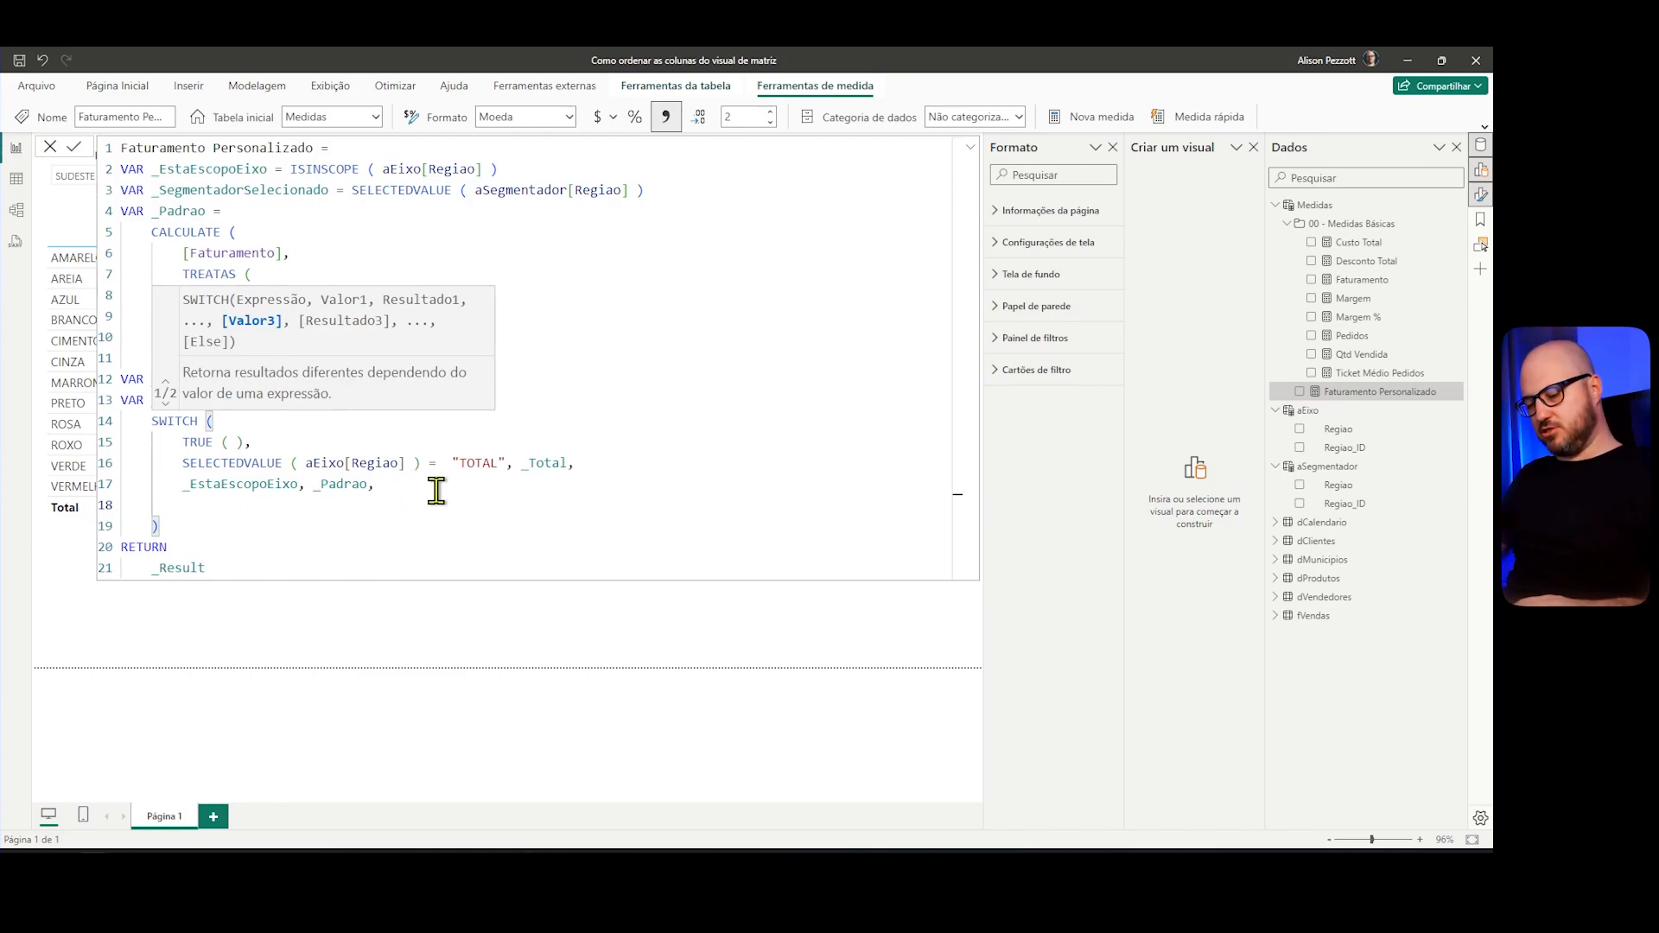
key("ctrl+v")
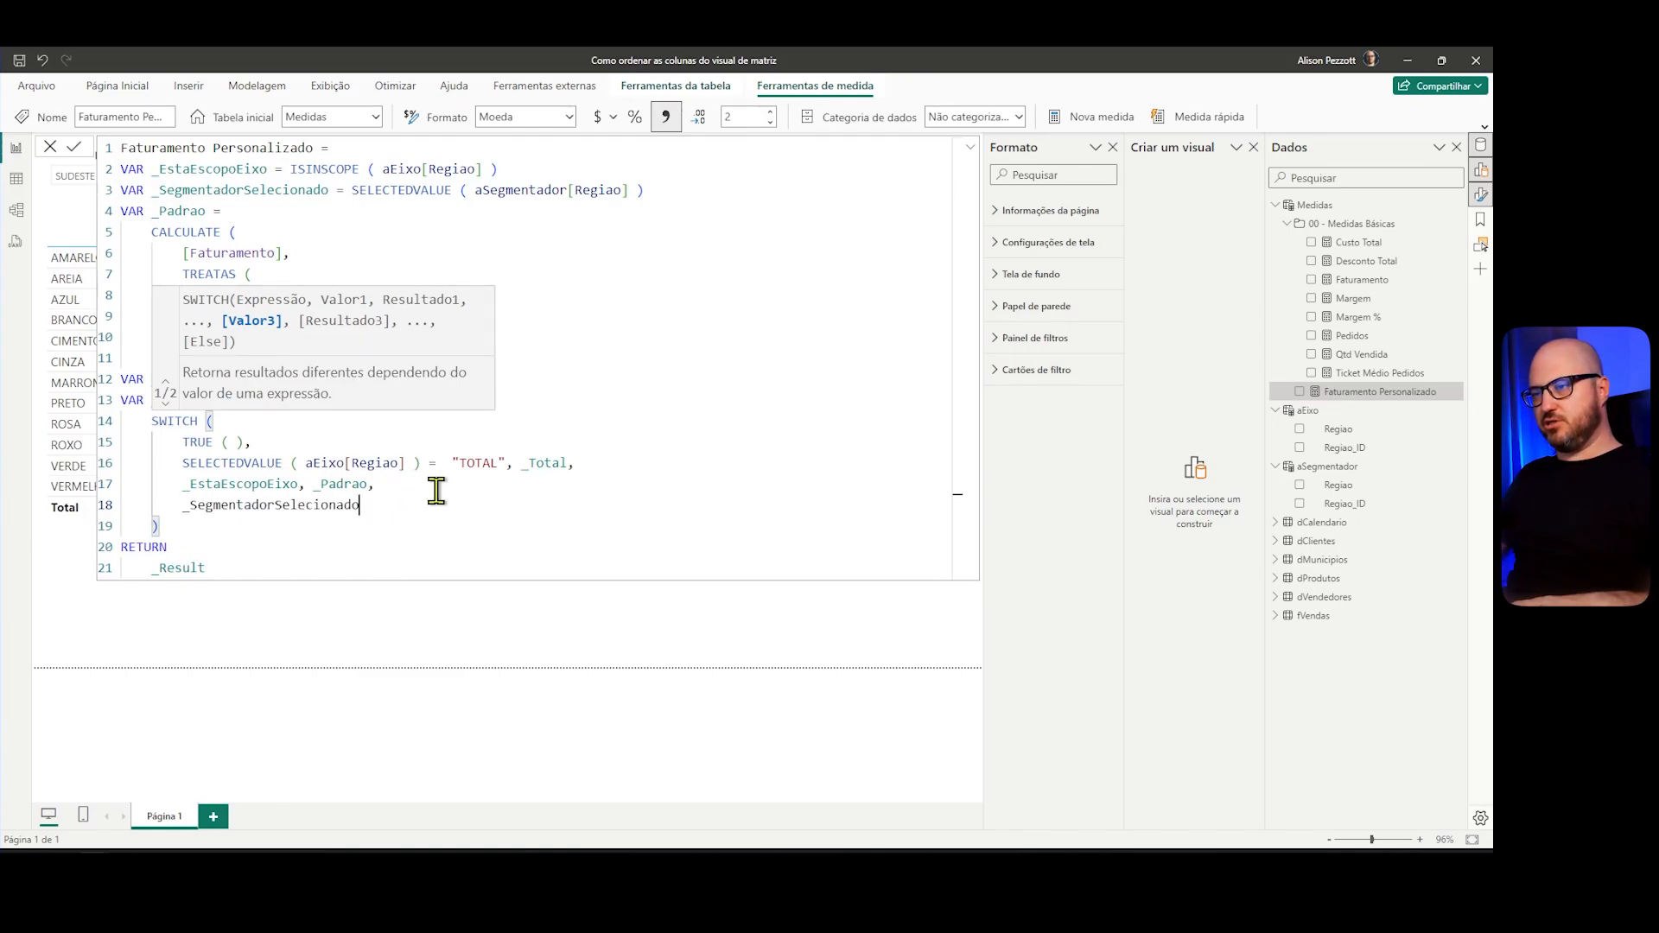
left_click(75, 148)
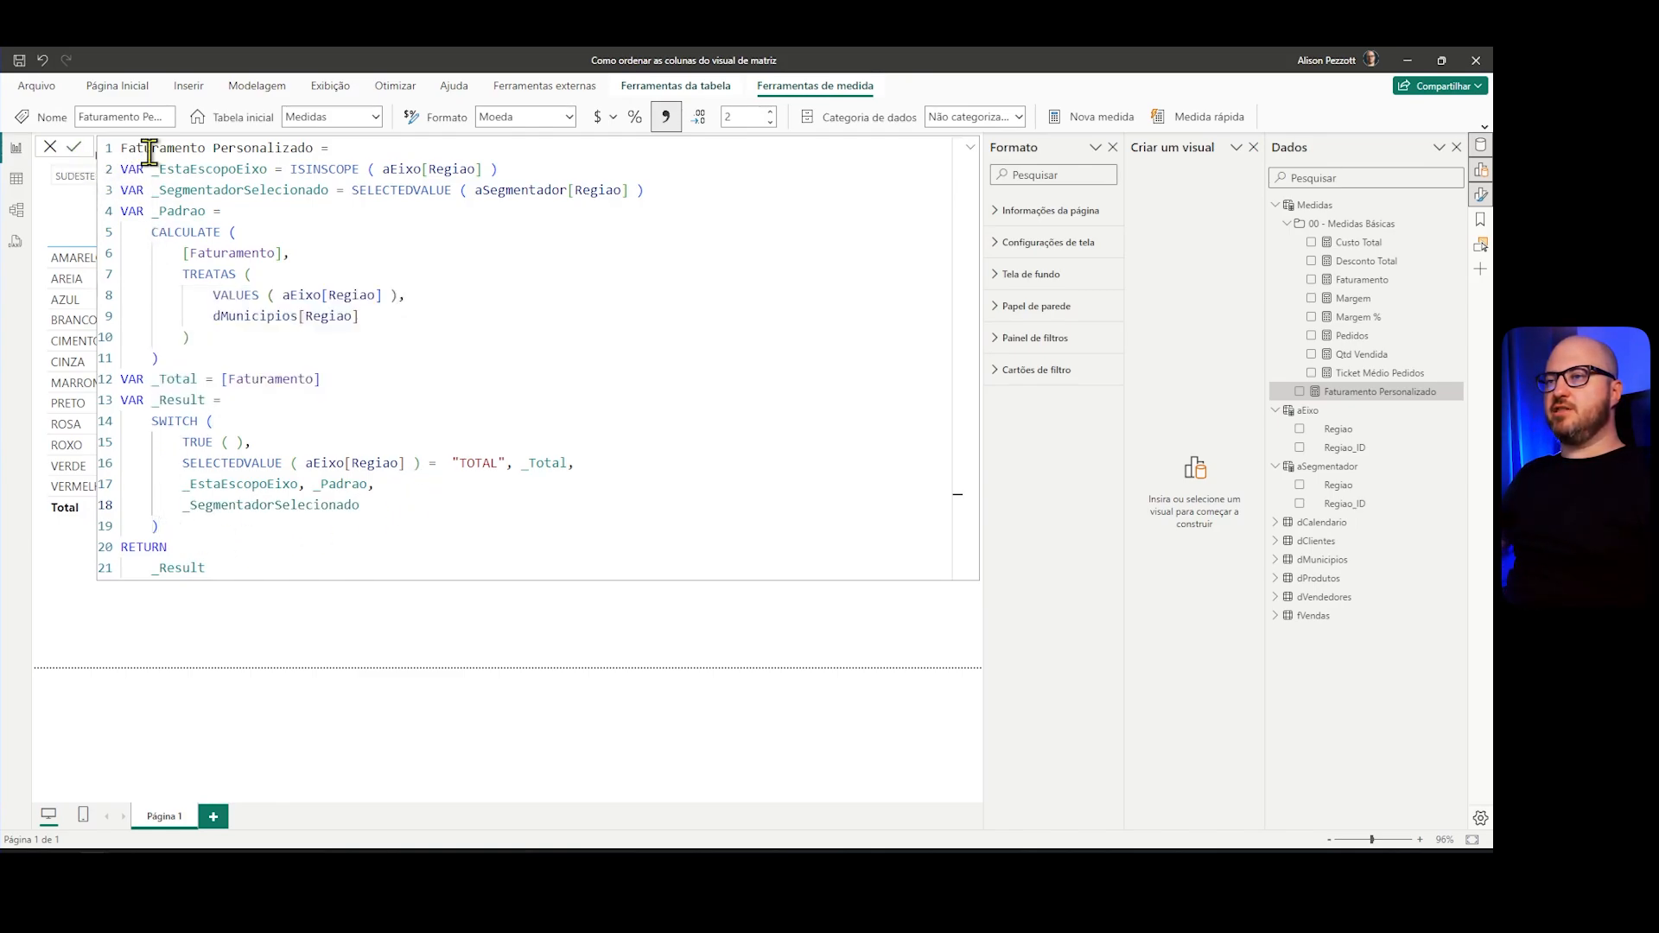
Step: Select NORDESTE and NORTE in turn in the slicer and check the matrix's last Total column against the measure's code
left_click(1111, 148)
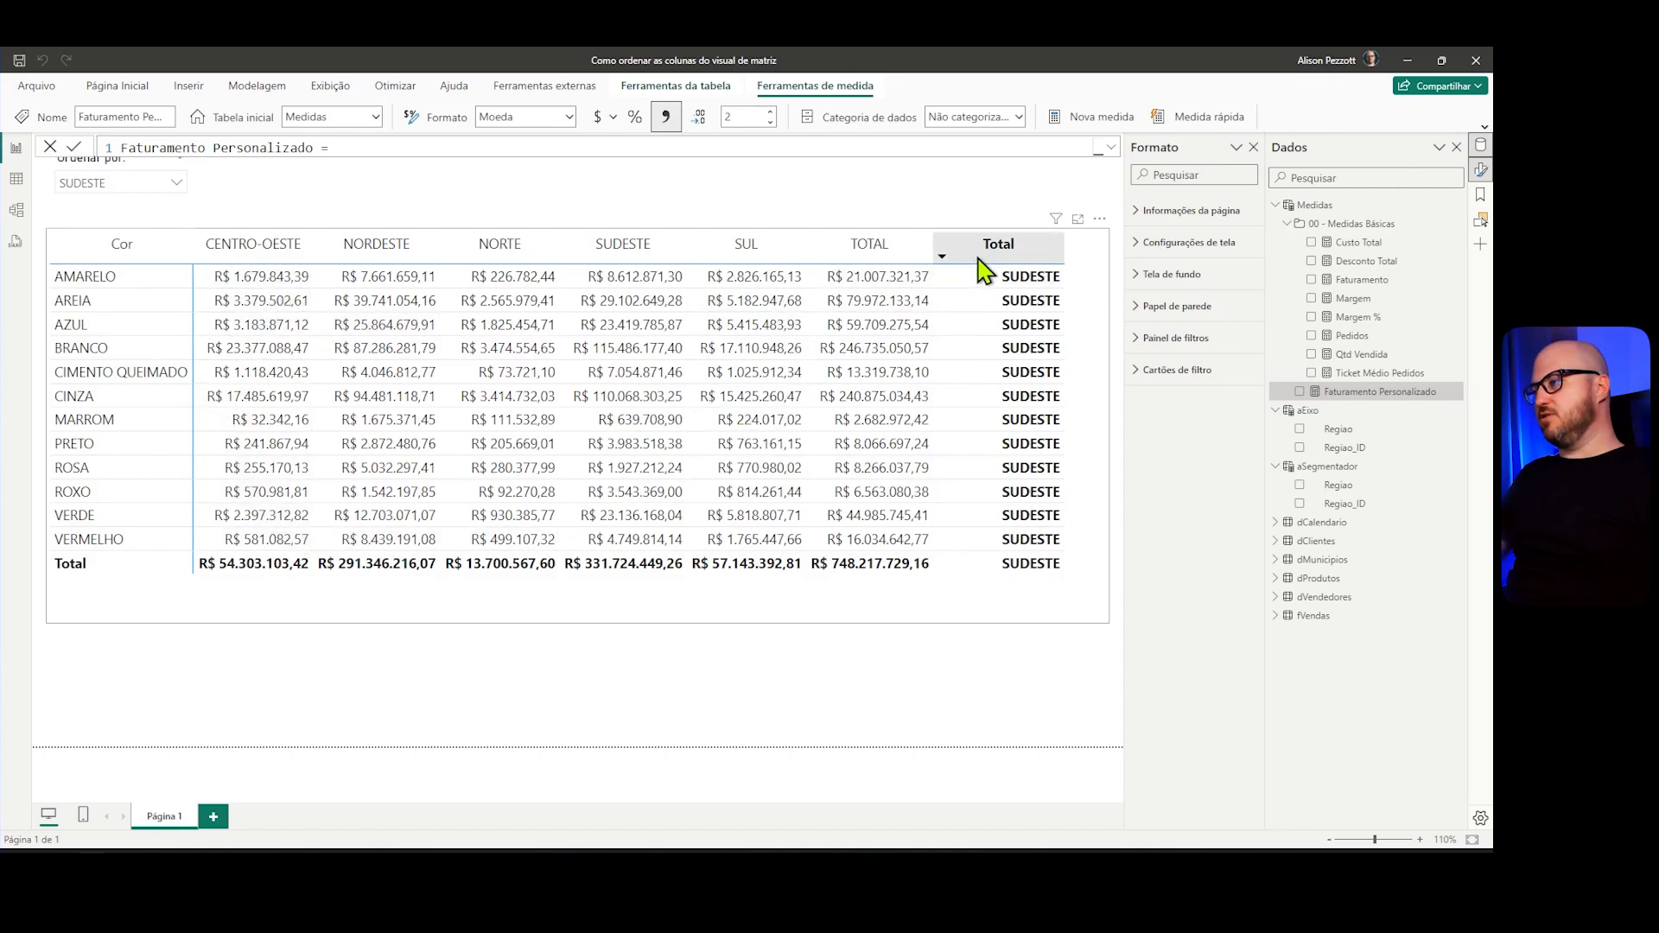
left_click(139, 183)
left_click(121, 230)
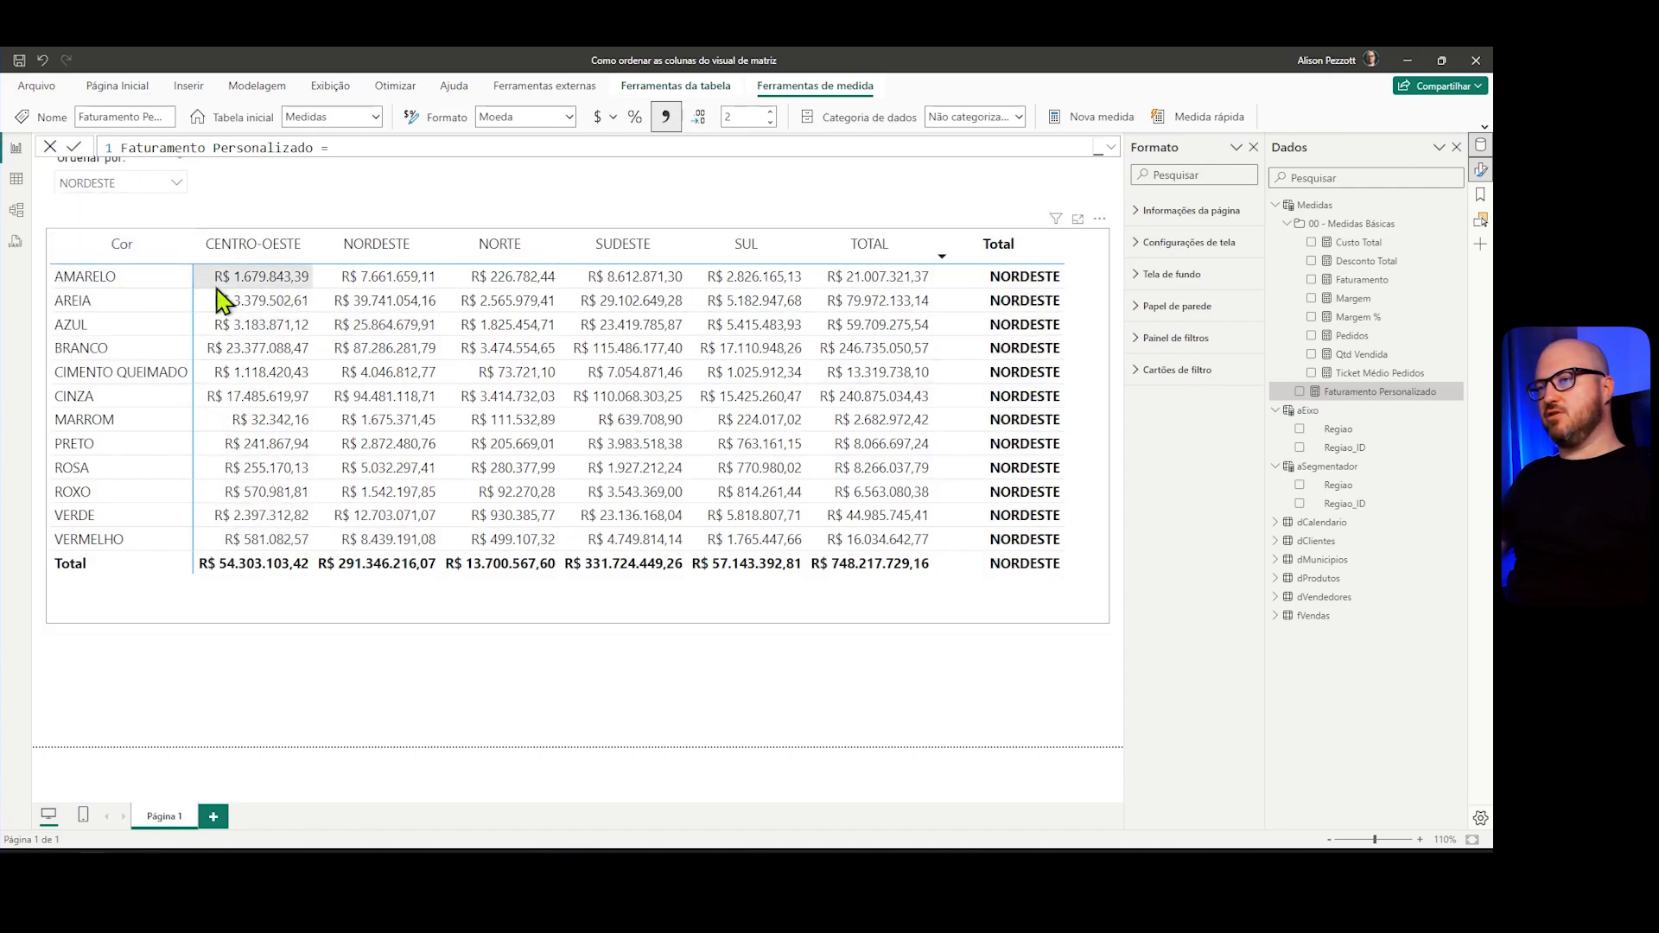
left_click(139, 183)
left_click(113, 255)
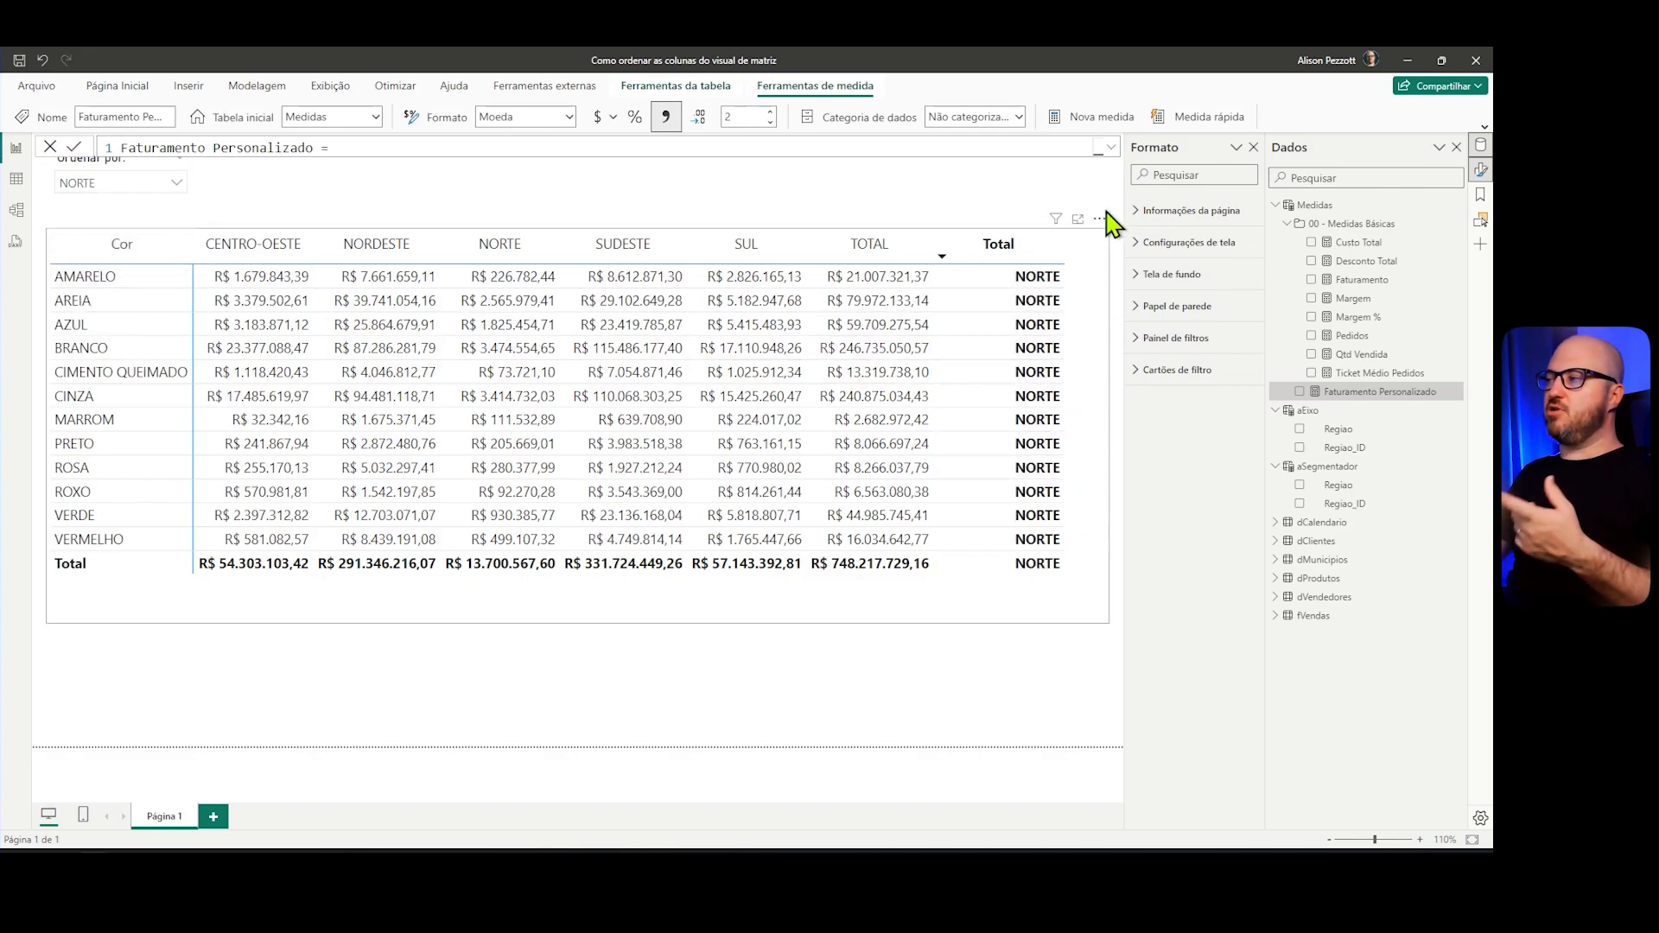
left_click(1114, 152)
left_click(295, 403)
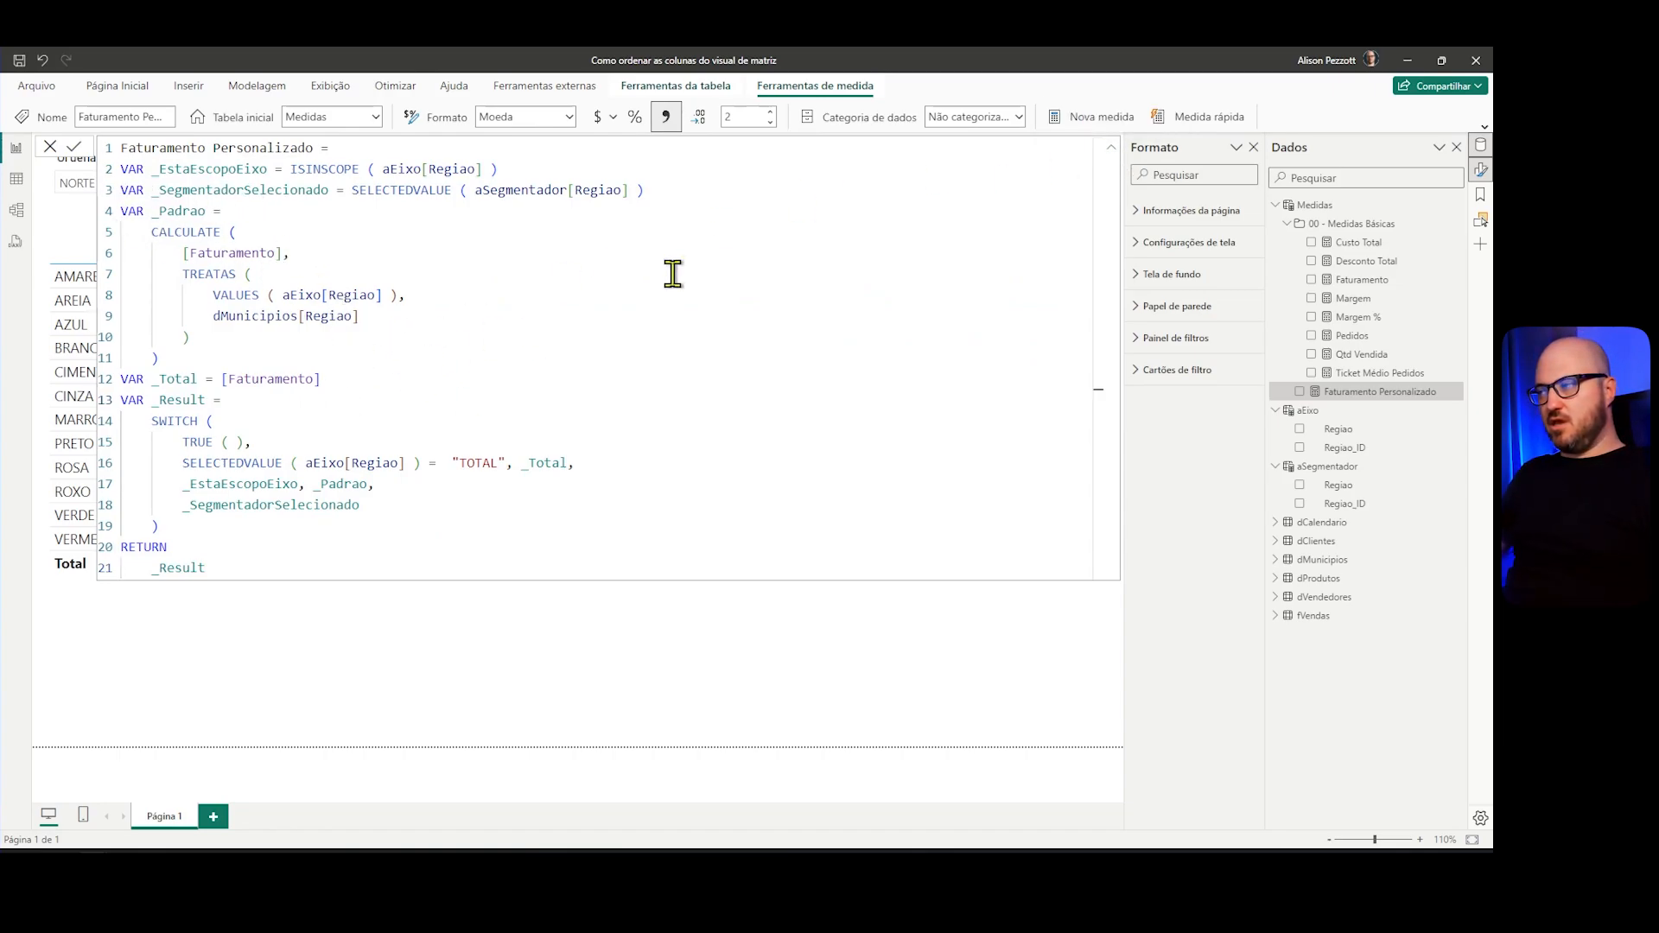
left_click(1112, 148)
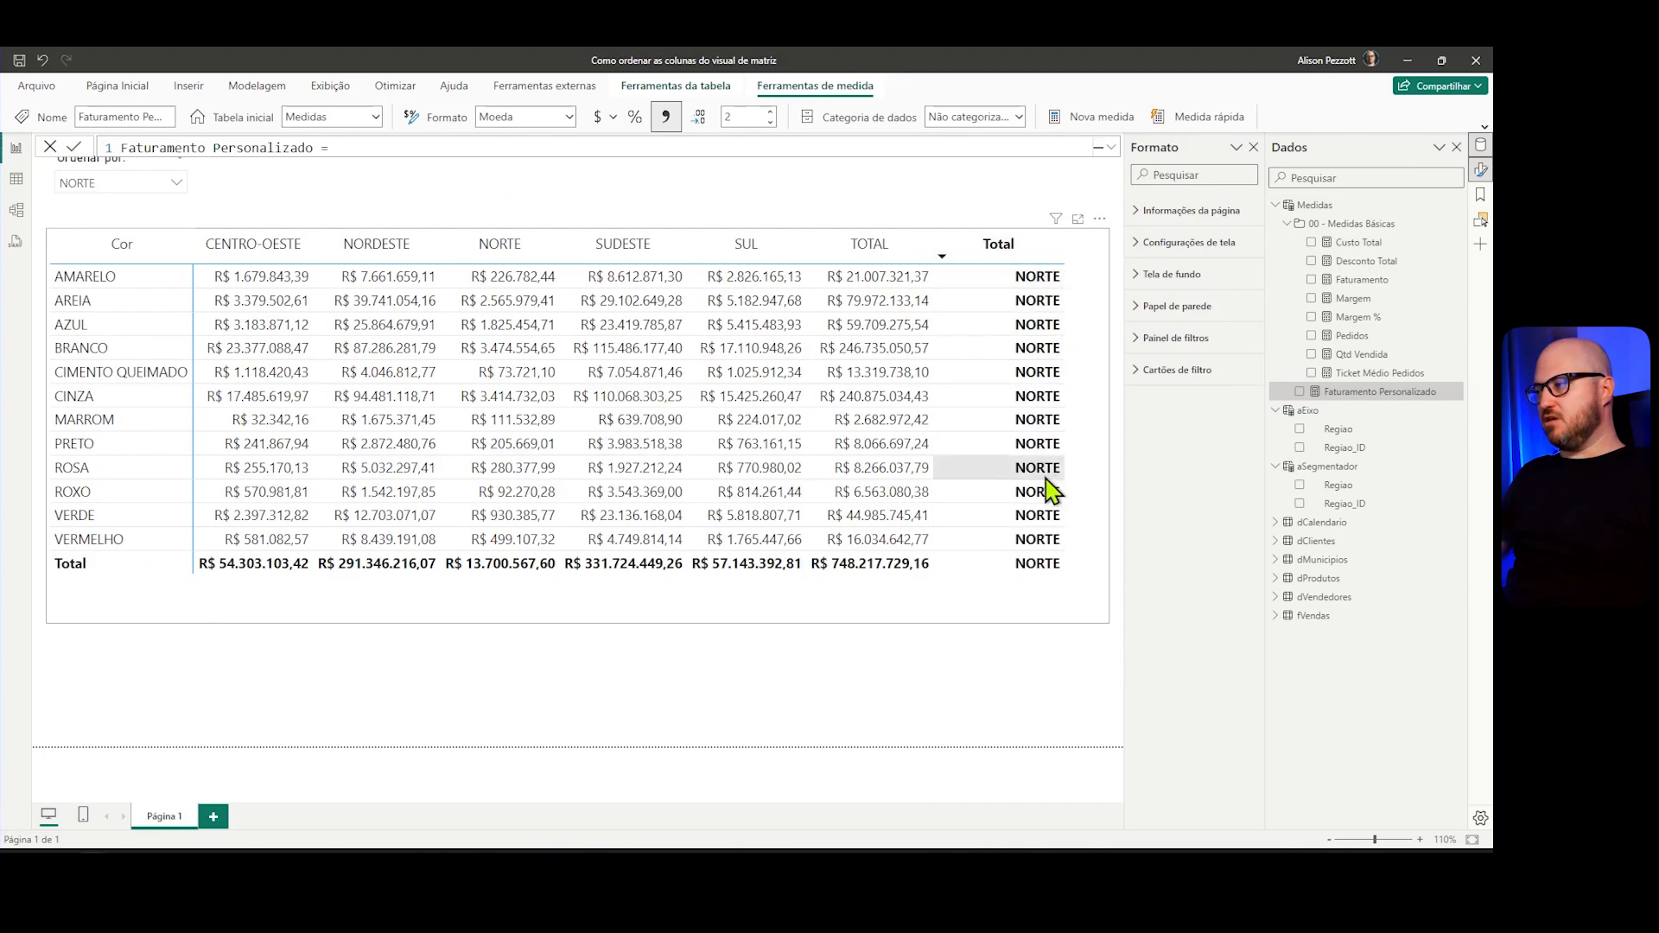
Step: Start a new variable _Ordenador between _Total and _Result in the Faturamento Personalizado measure
left_click(1111, 147)
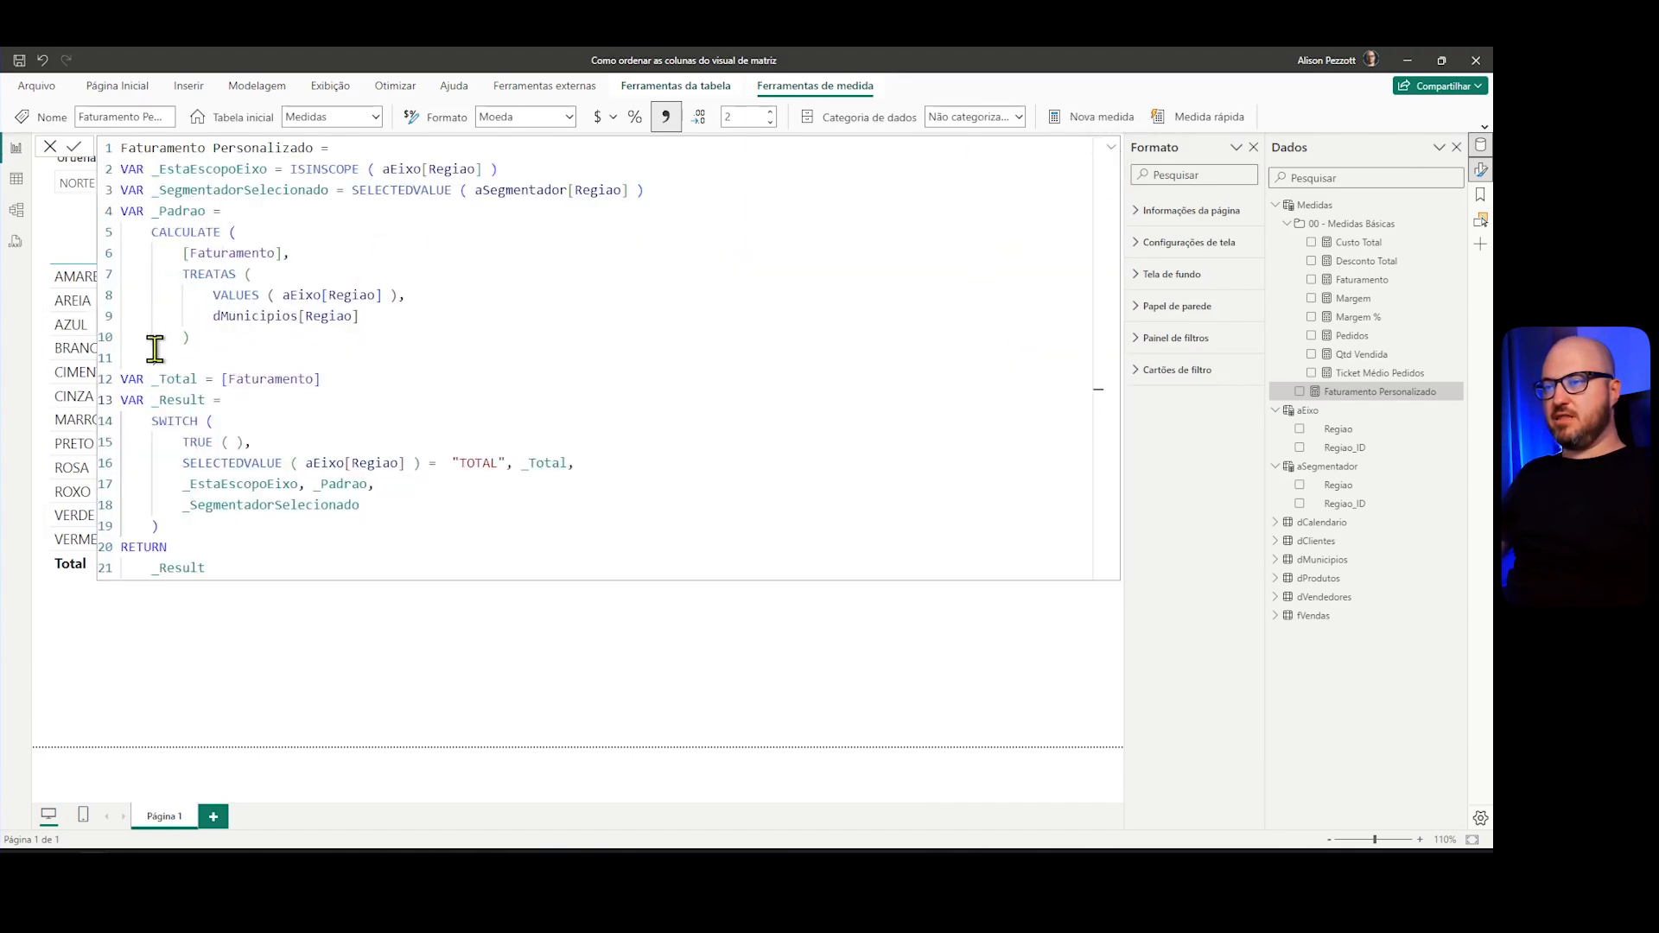
left_click(365, 379)
key("Return")
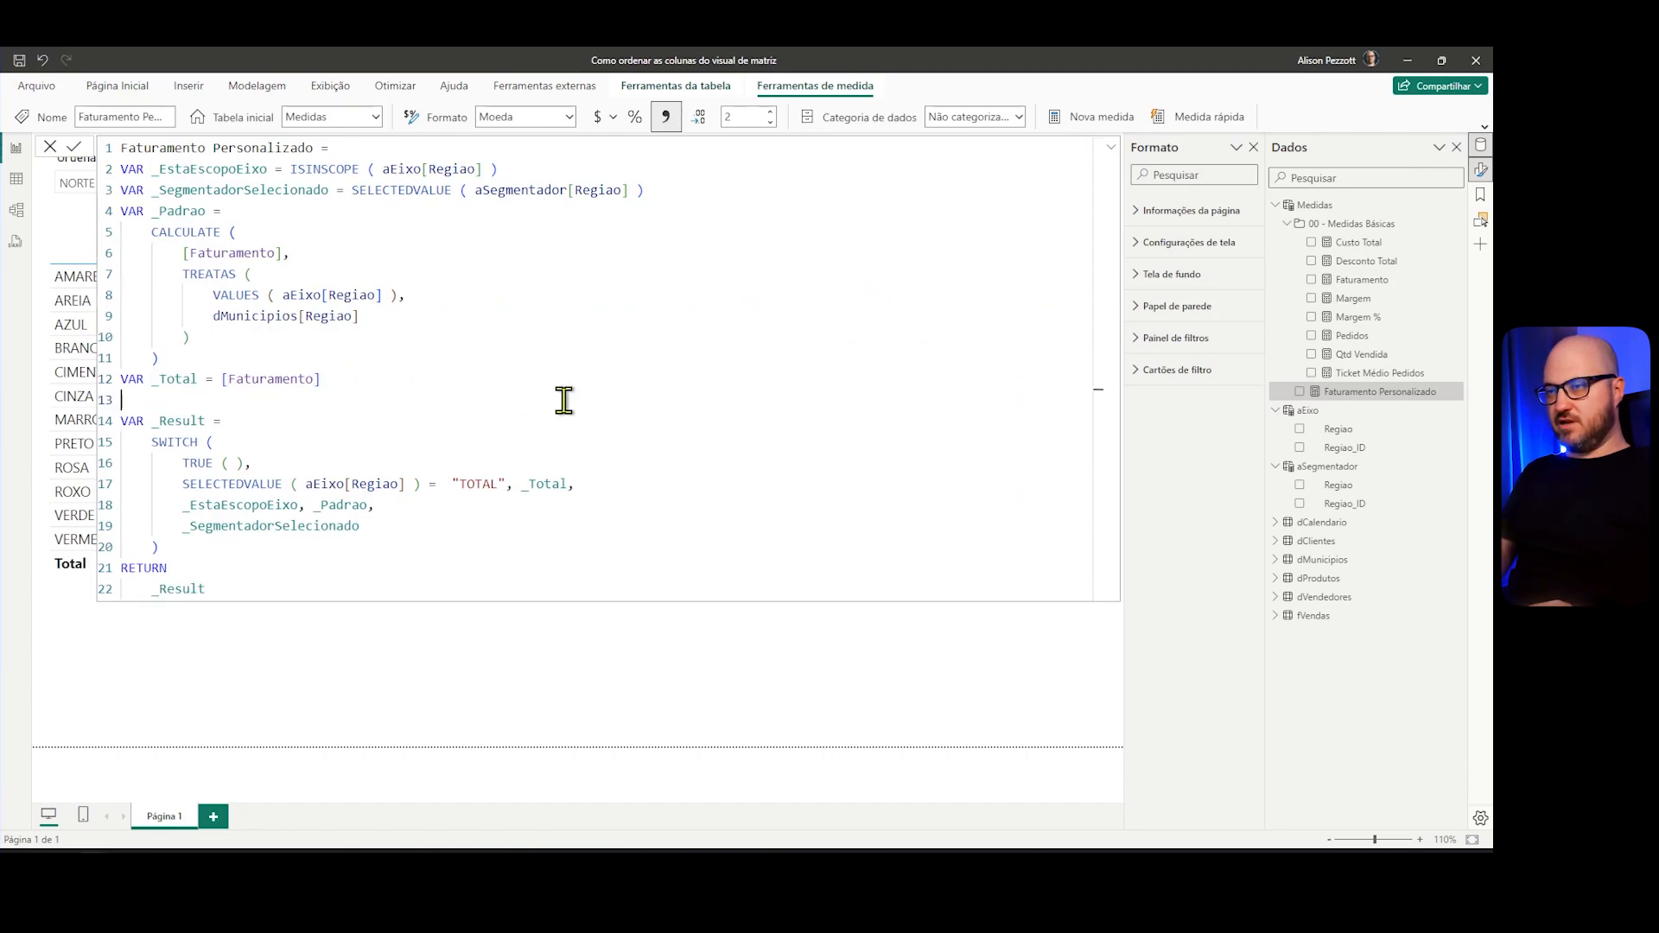
type("VAR")
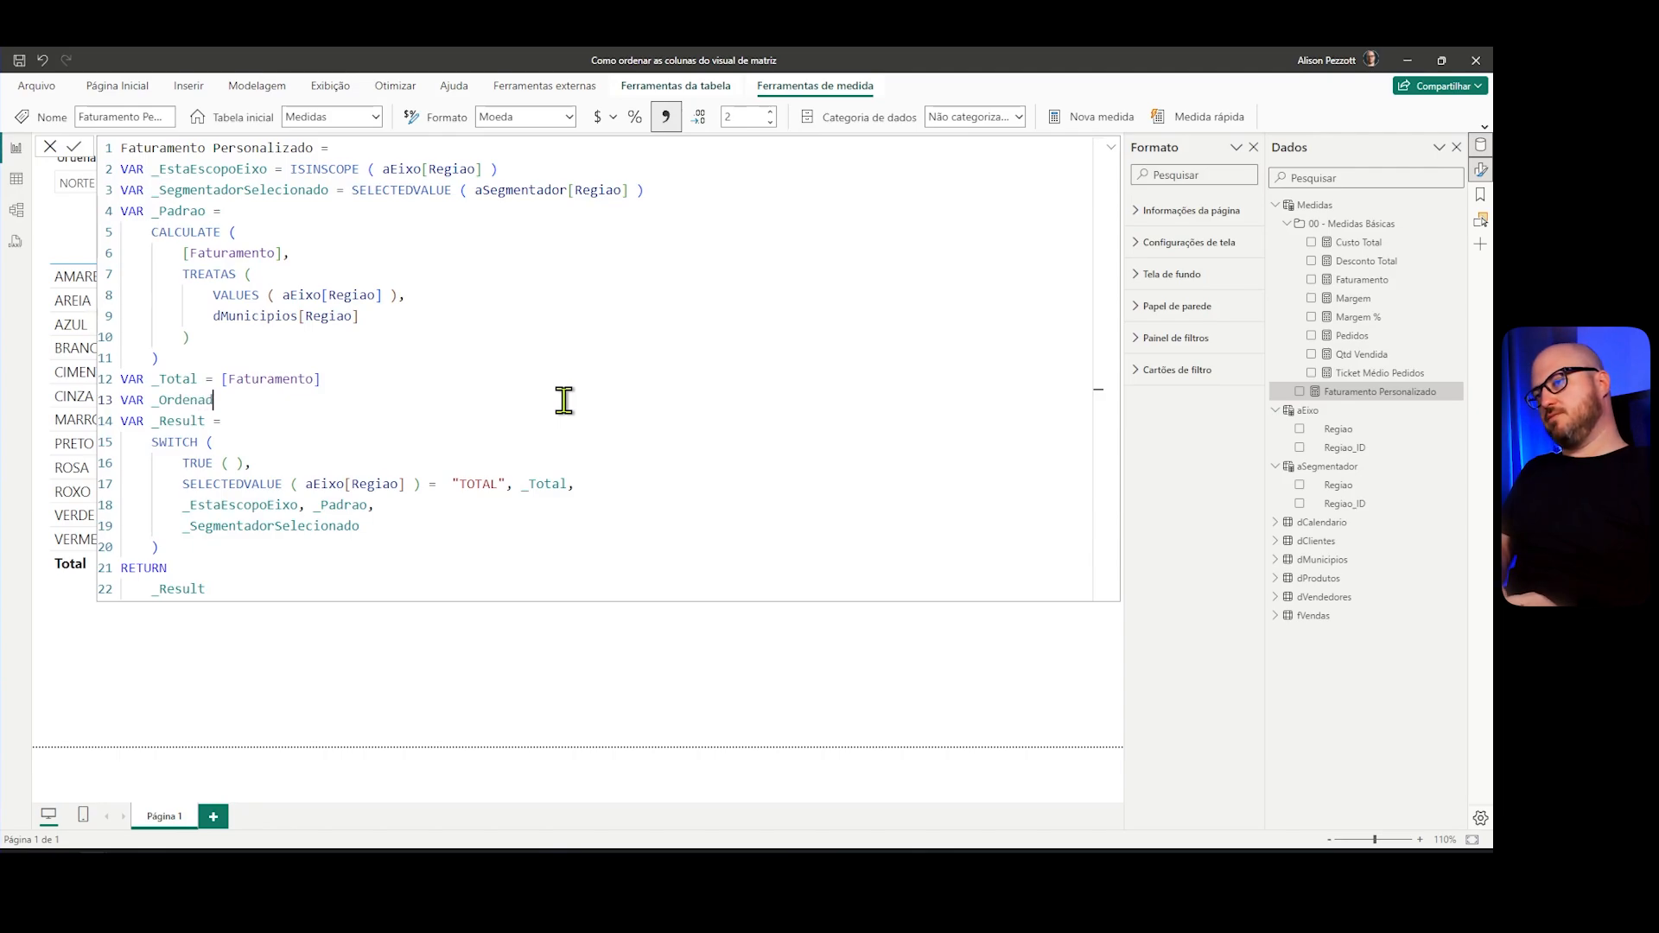
type("_Ordenador =")
key("Return")
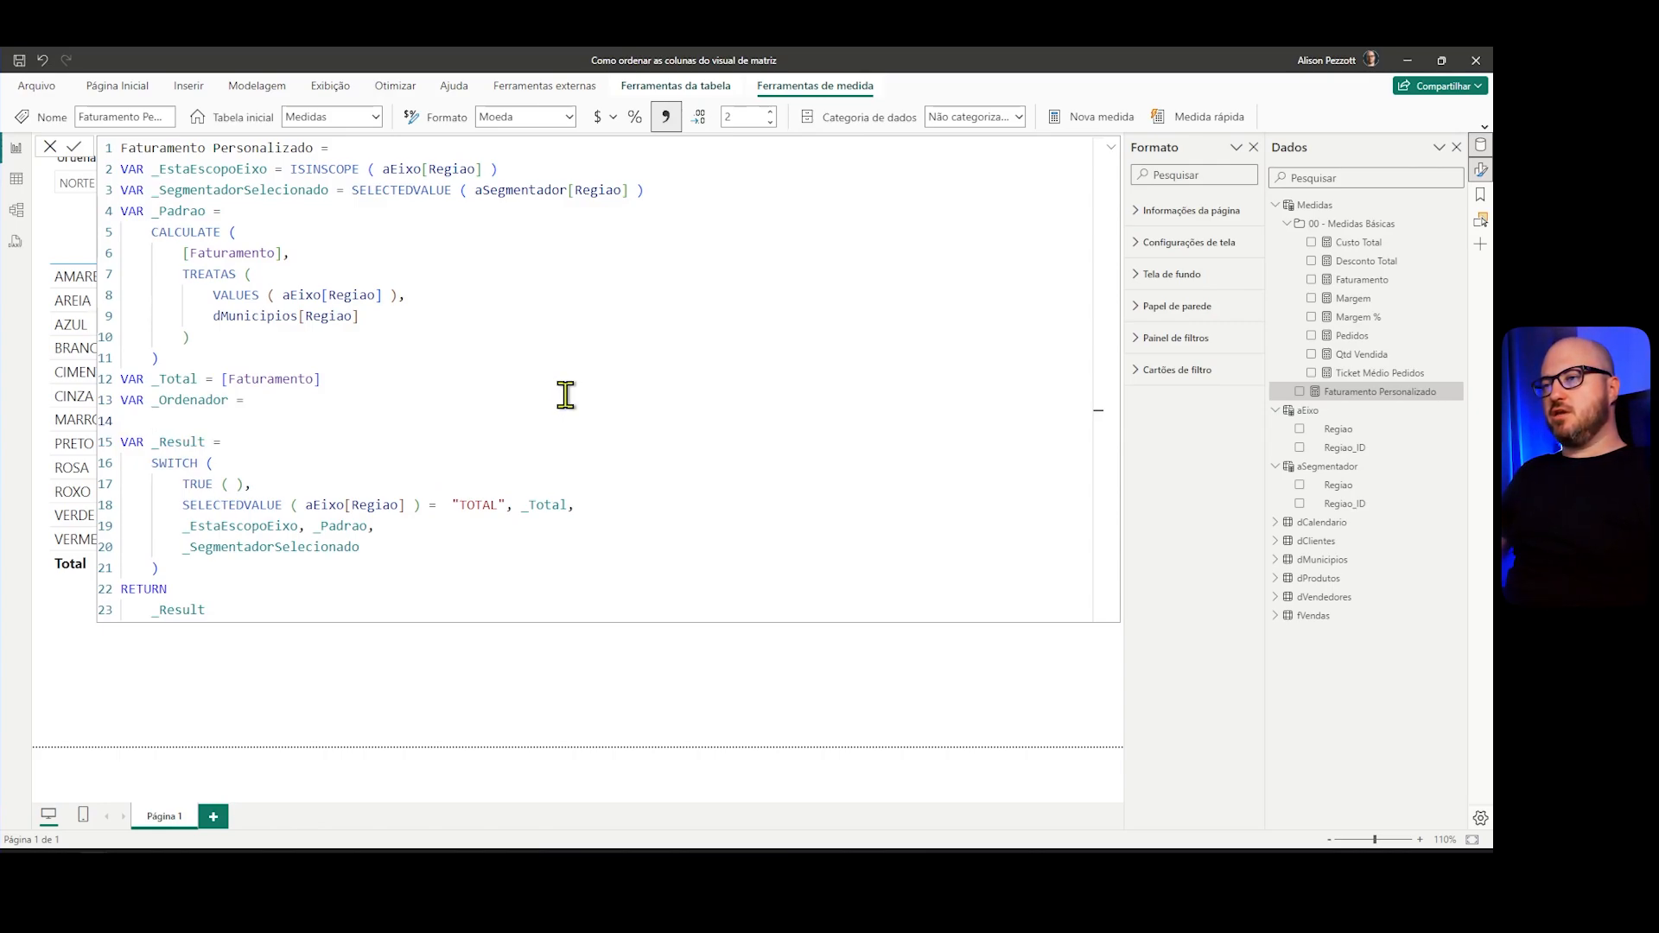
Step: Copy the CALCULATE expression of _Padrao into _Ordenador and fix the indentation of its first line
left_click_drag(163, 358, 108, 245)
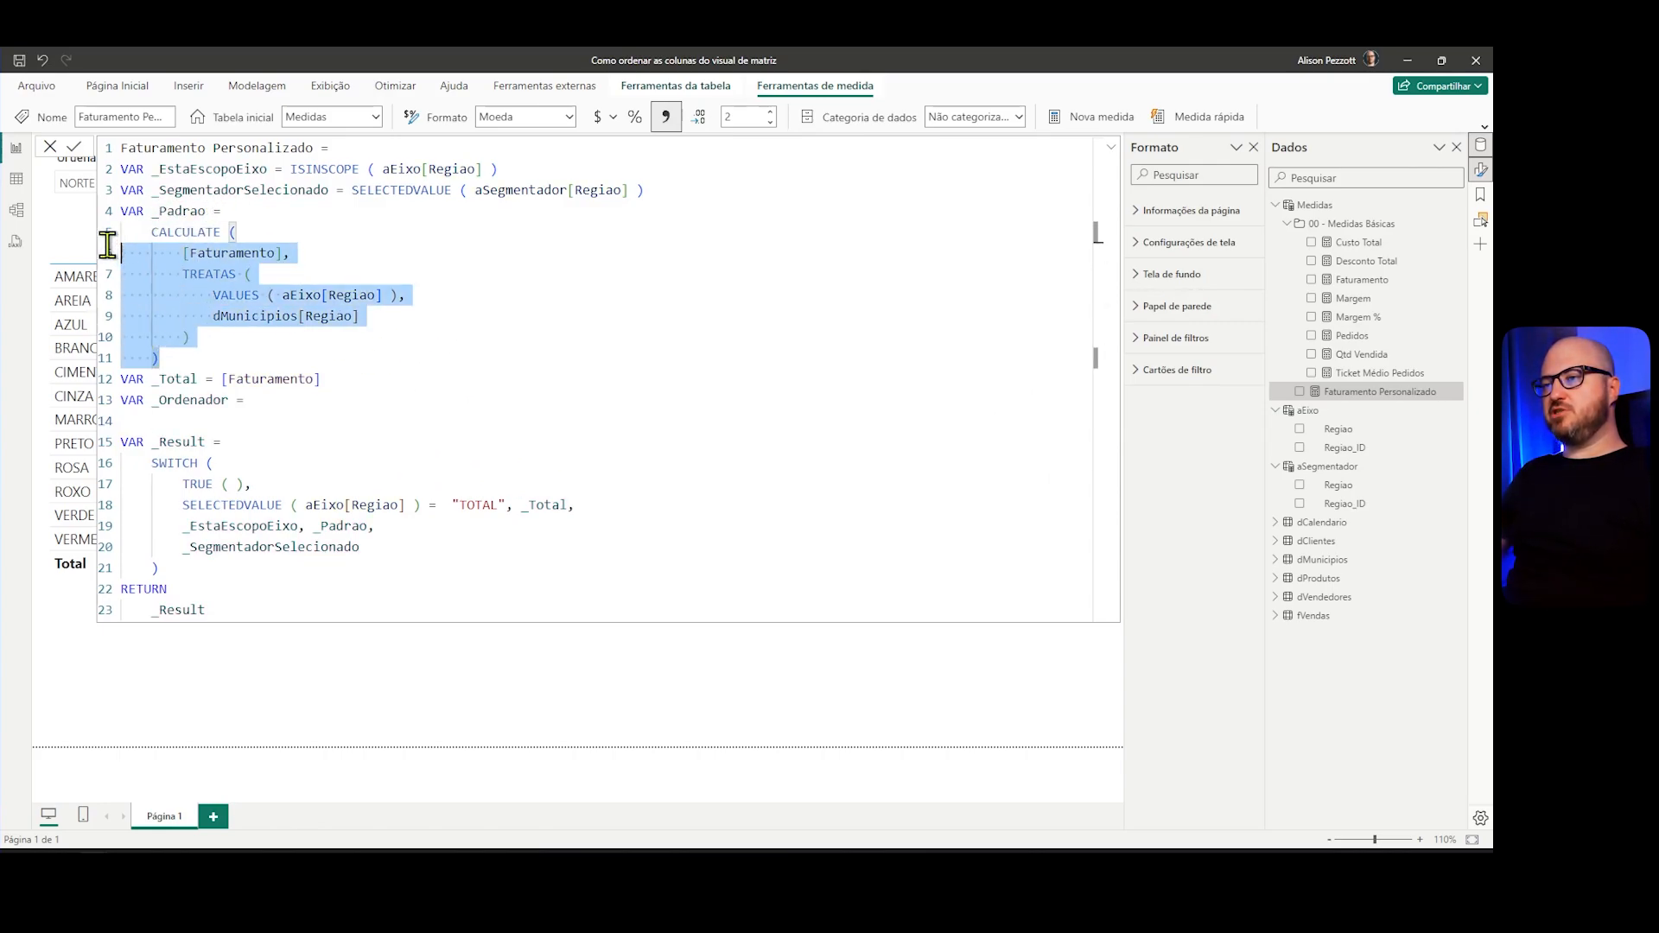
left_click(345, 421)
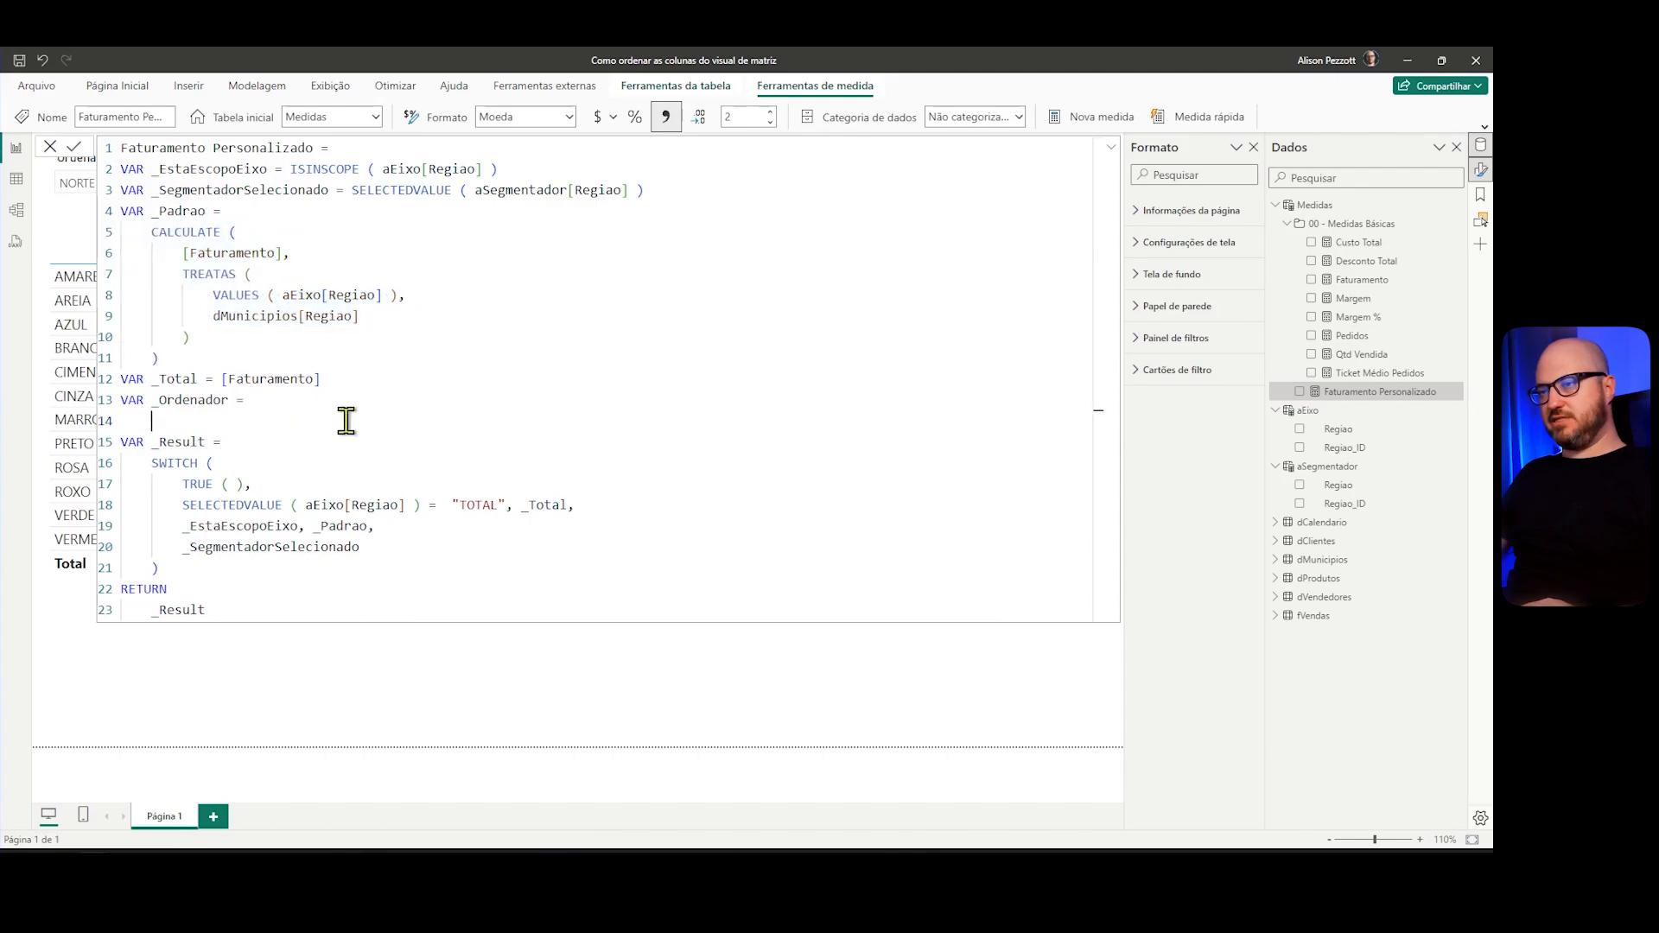
type("CALCULATE (         [Faturamento],         TREATAS (             VALUES ( aEixo[Regiao] ),             dMunicipios[Regiao]         )     )")
left_click(184, 421)
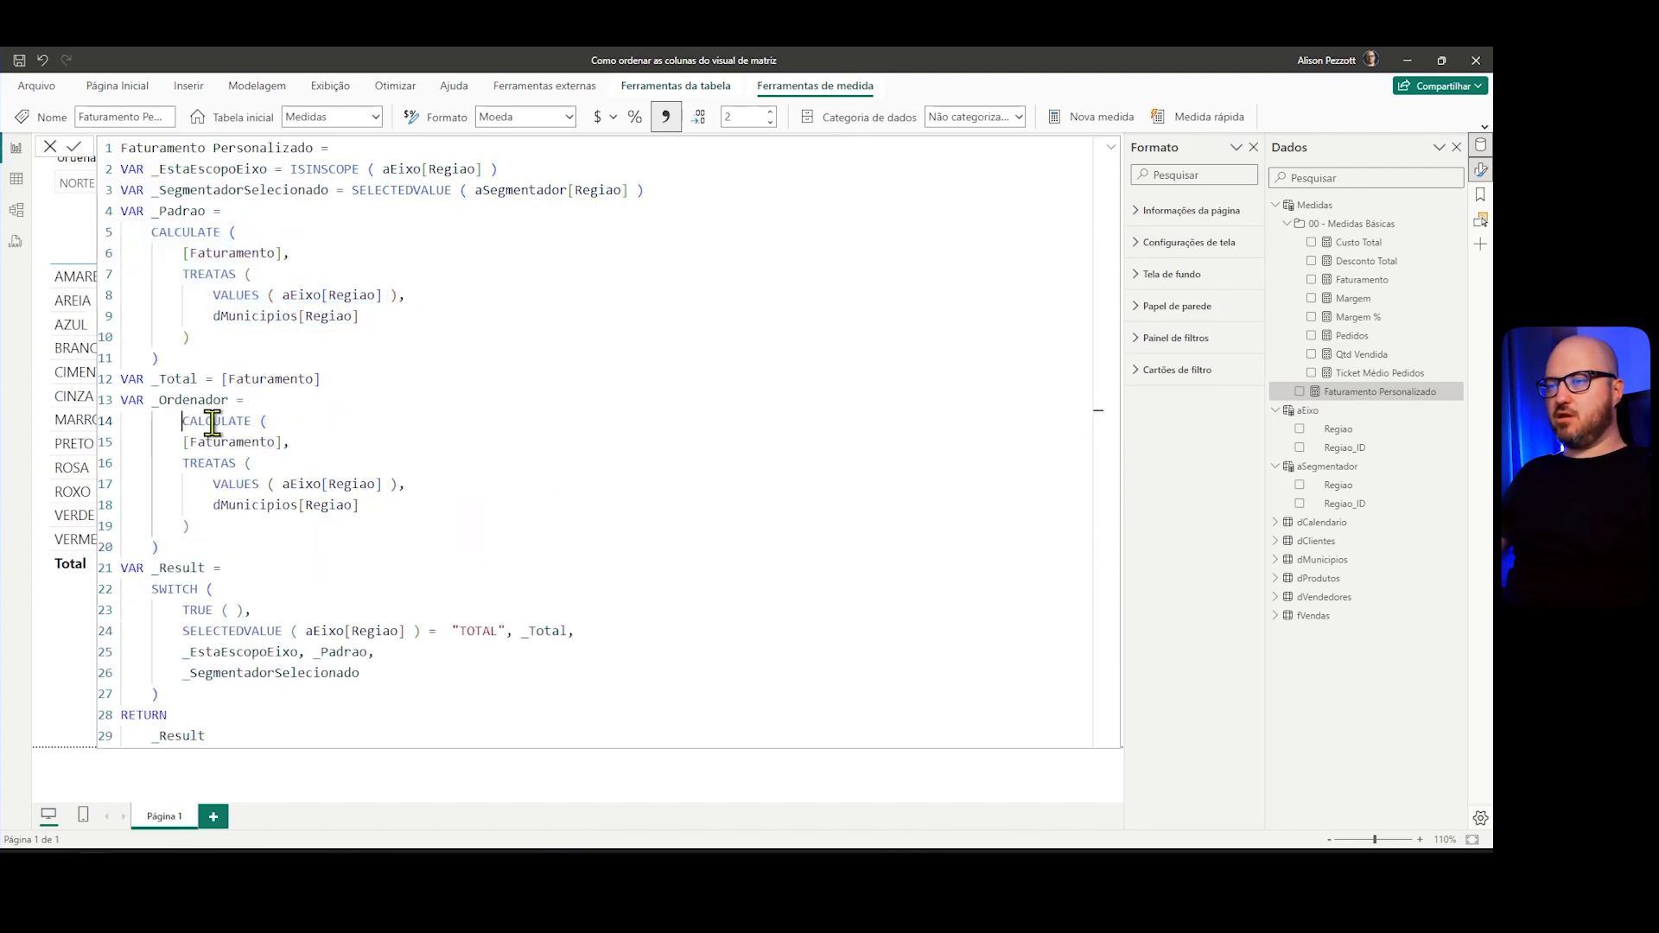
key("BackSpace")
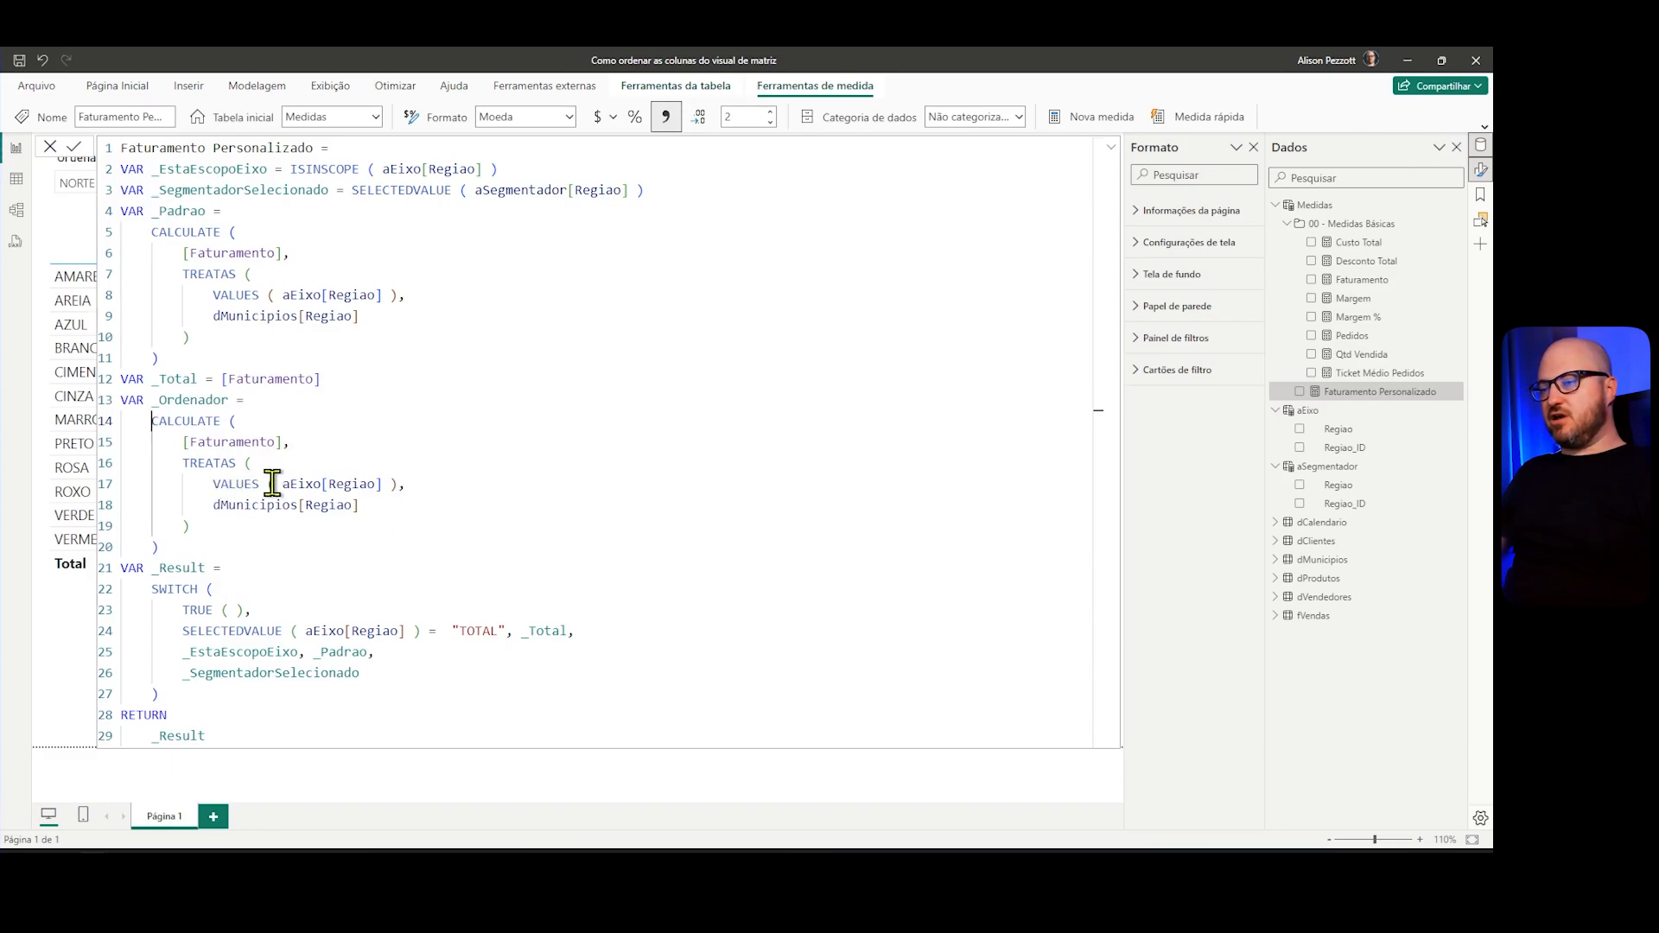
Step: Replace VALUES ( aEixo[Regiao] ) in _Ordenador's TREATAS with {_SegmentadorSelecionado}
left_click_drag(214, 484, 402, 477)
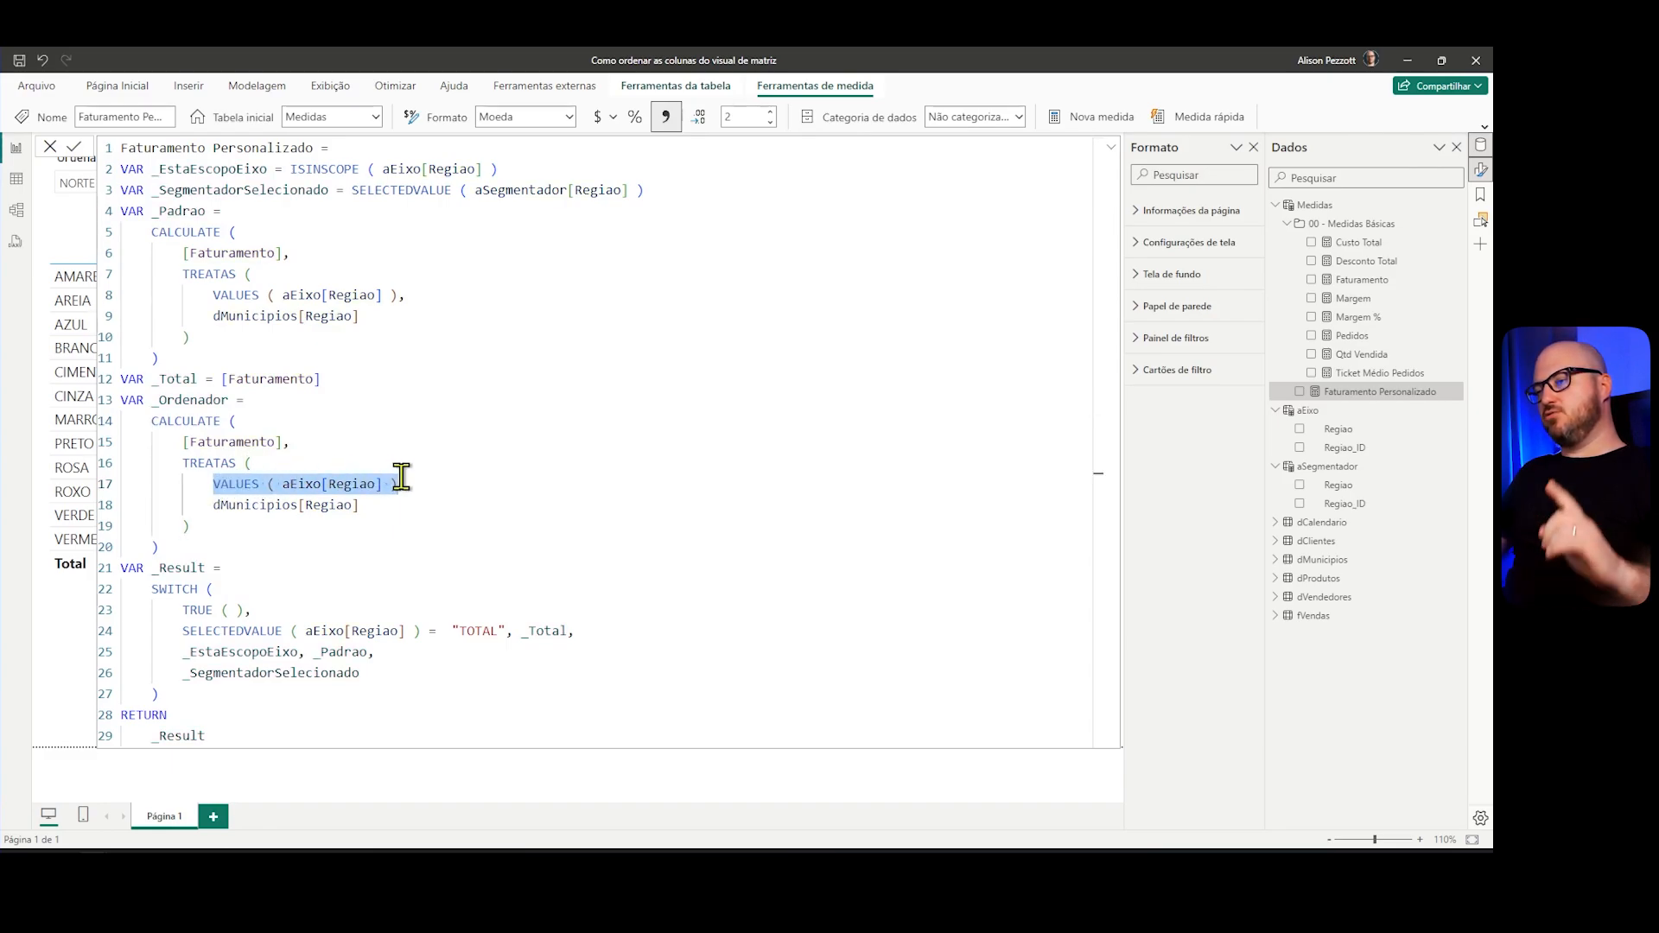
double_click(245, 190)
key("ctrl+c")
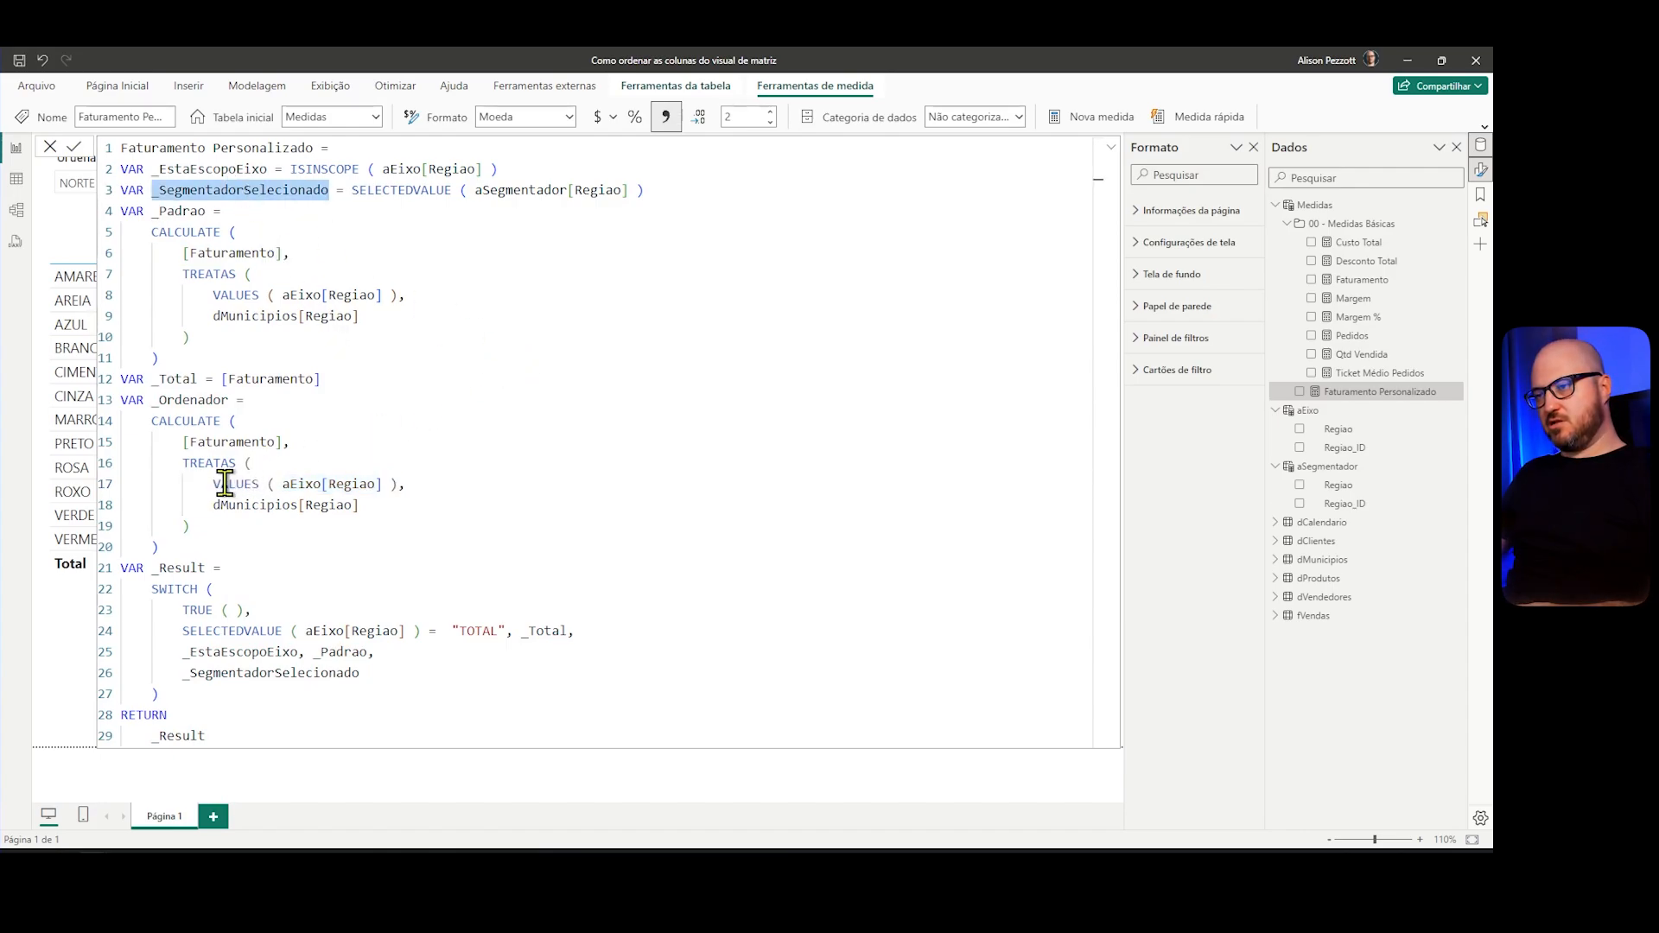
left_click_drag(214, 484, 398, 482)
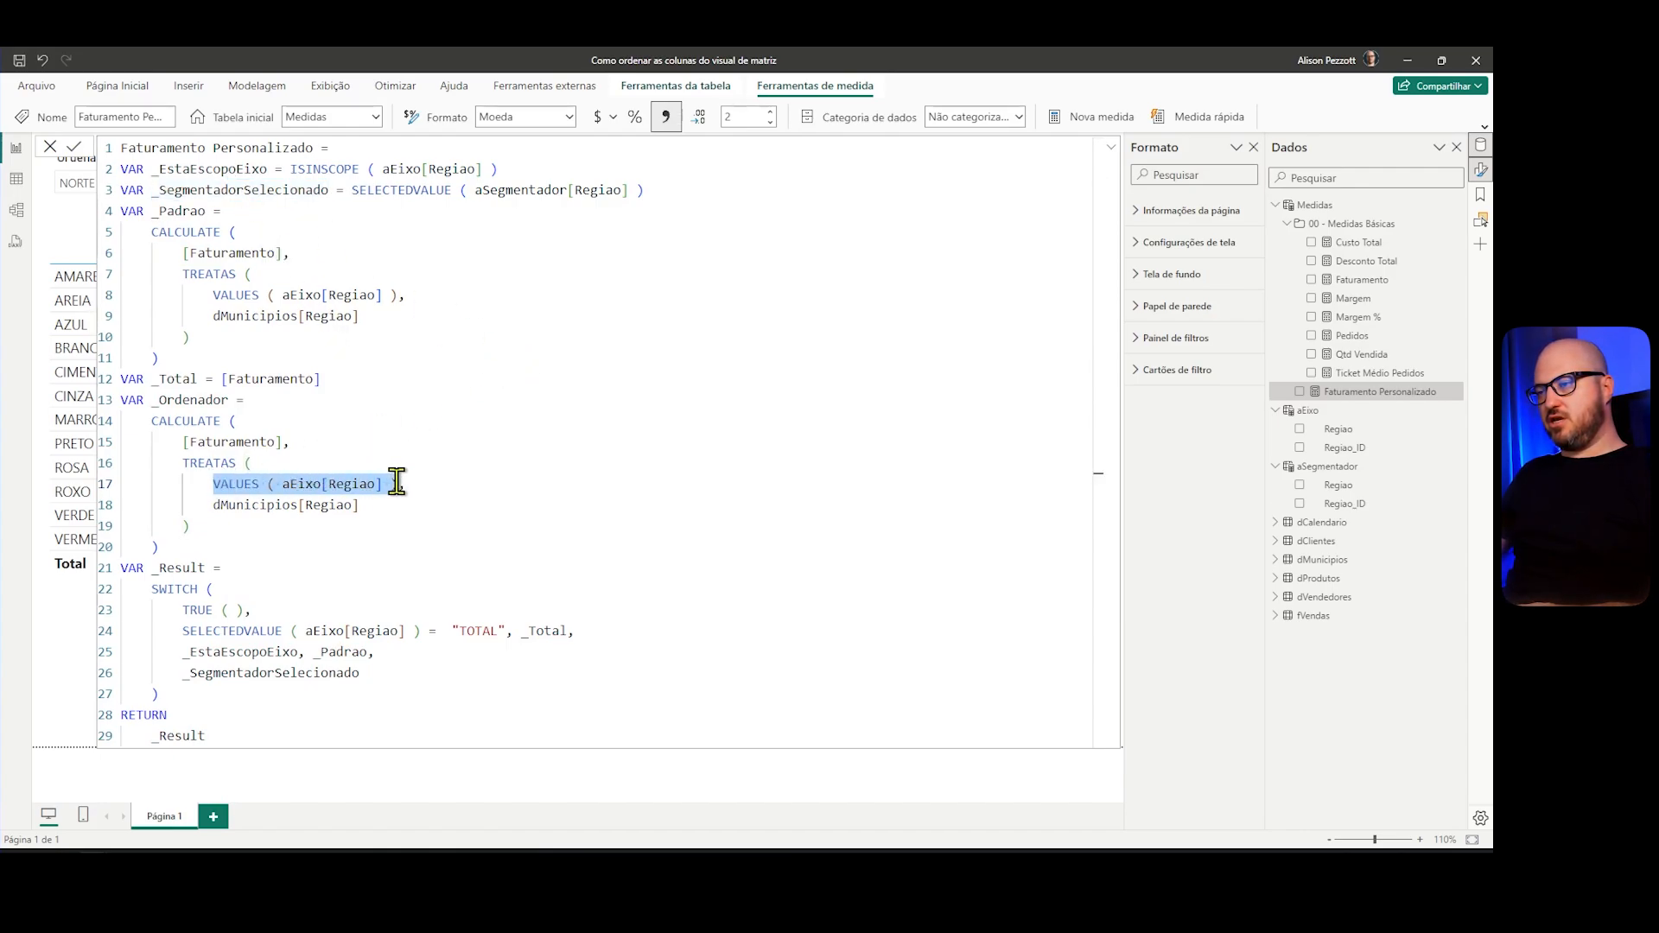
key("ctrl+v")
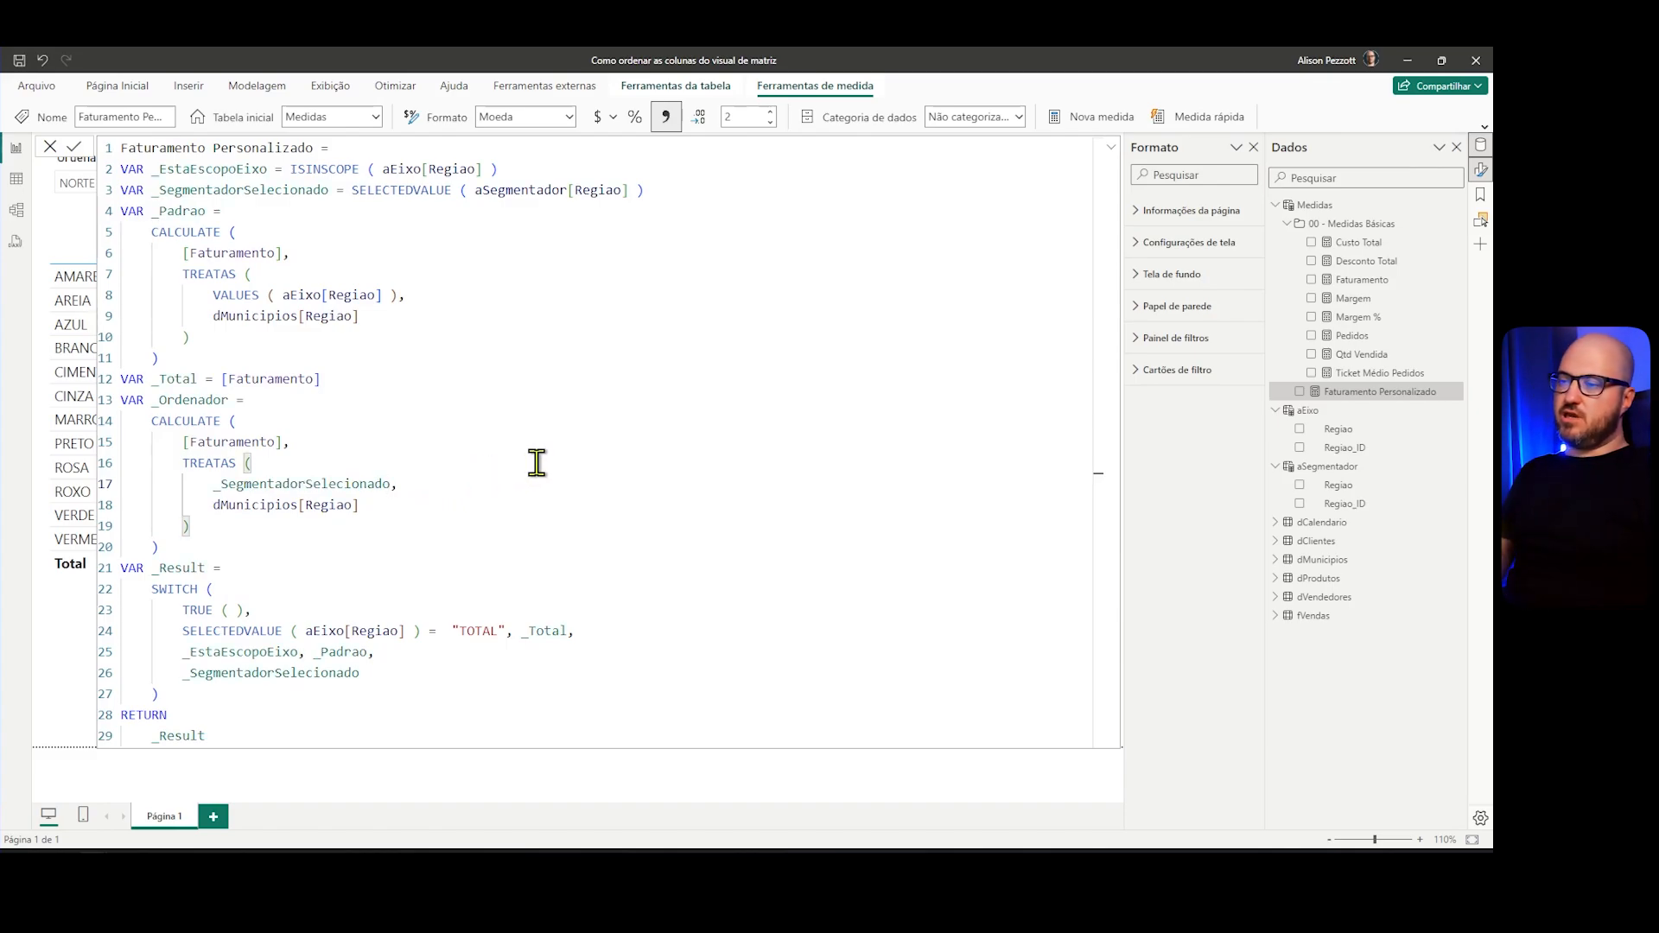
key("Left")
key("Left")
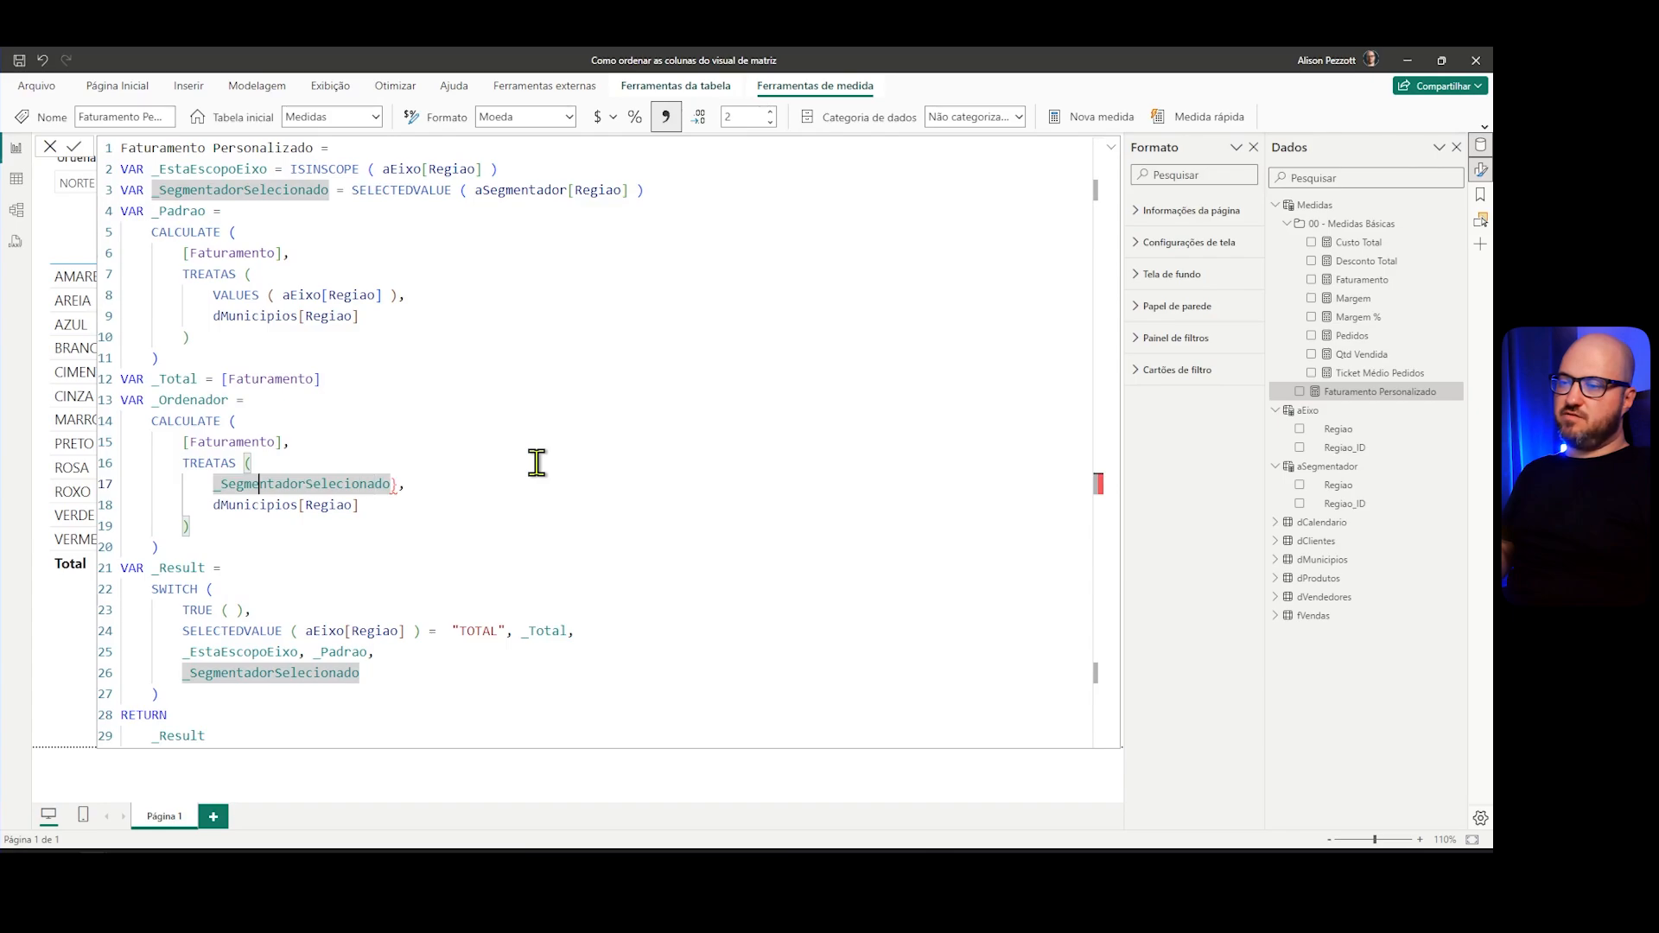
type("{")
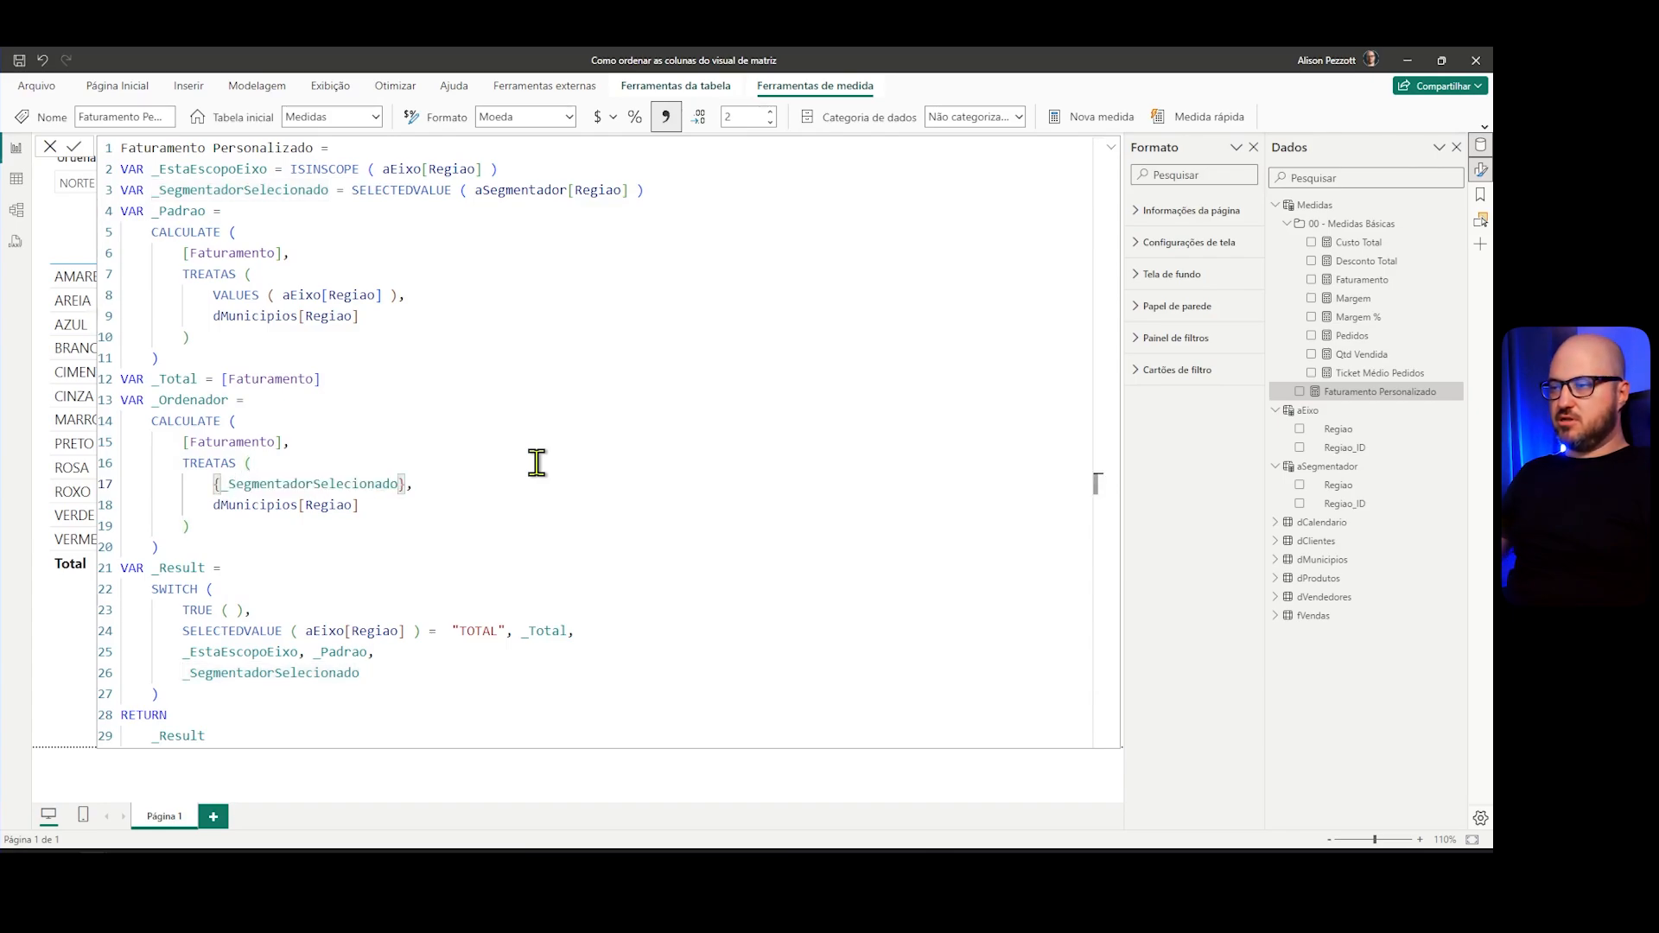
left_click(439, 490)
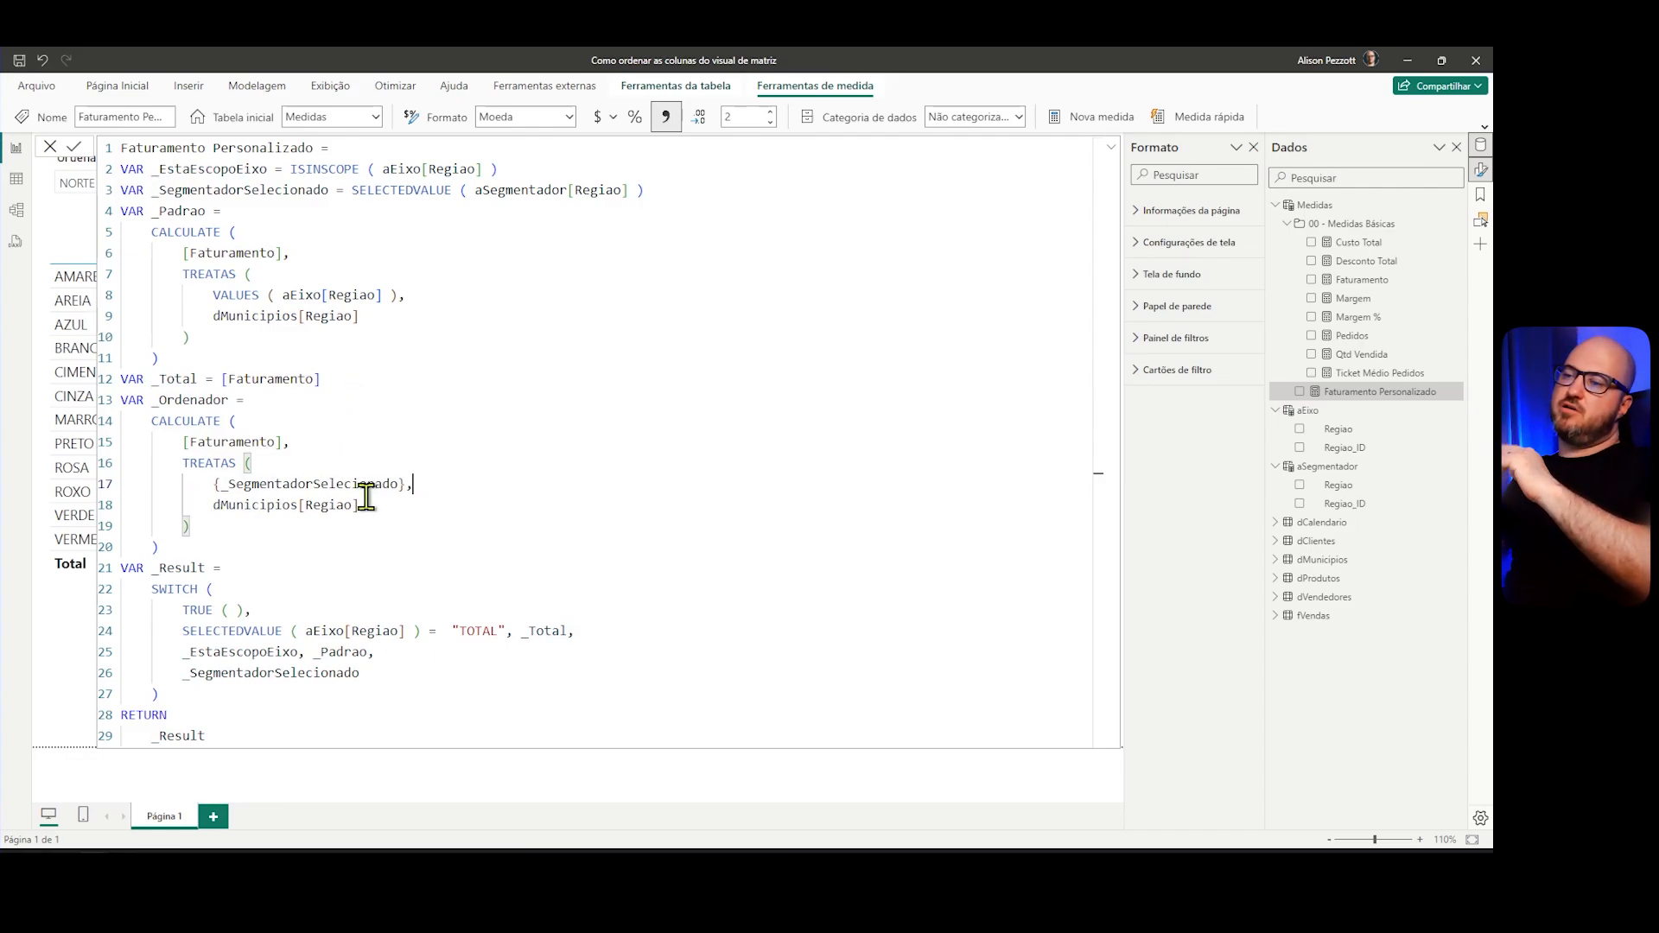
left_click(147, 544)
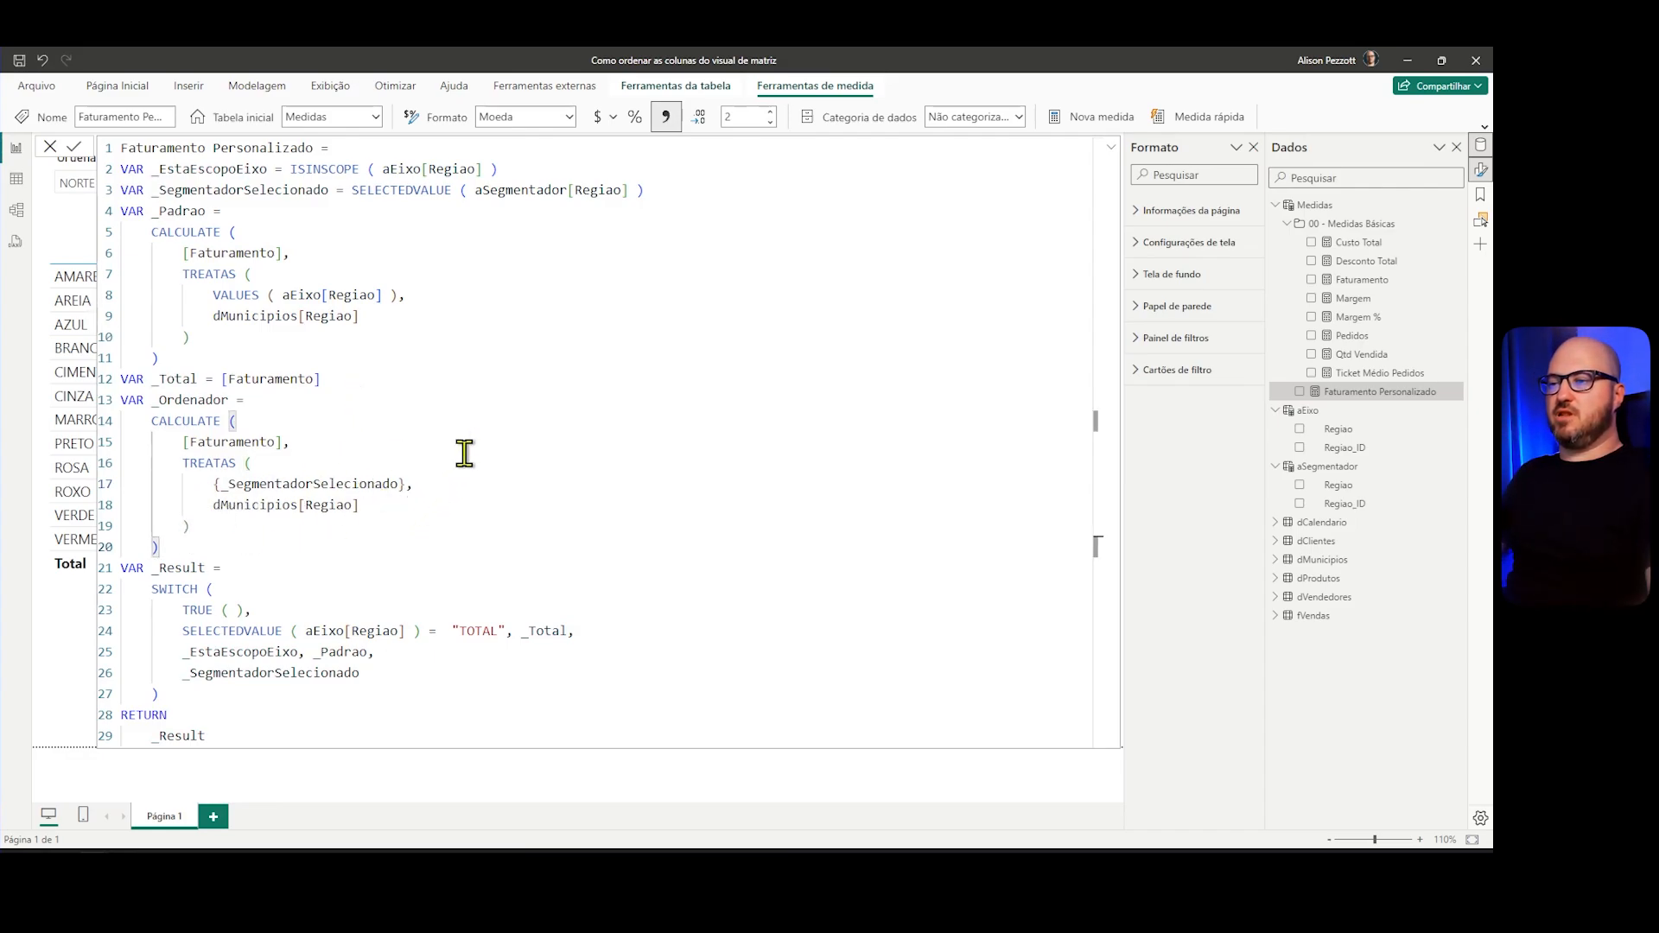
Step: Replace _SegmentadorSelecionado with _Ordenador as the SWITCH fallback in _Result and commit the measure
double_click(201, 402)
key("ctrl+c")
left_click(355, 587)
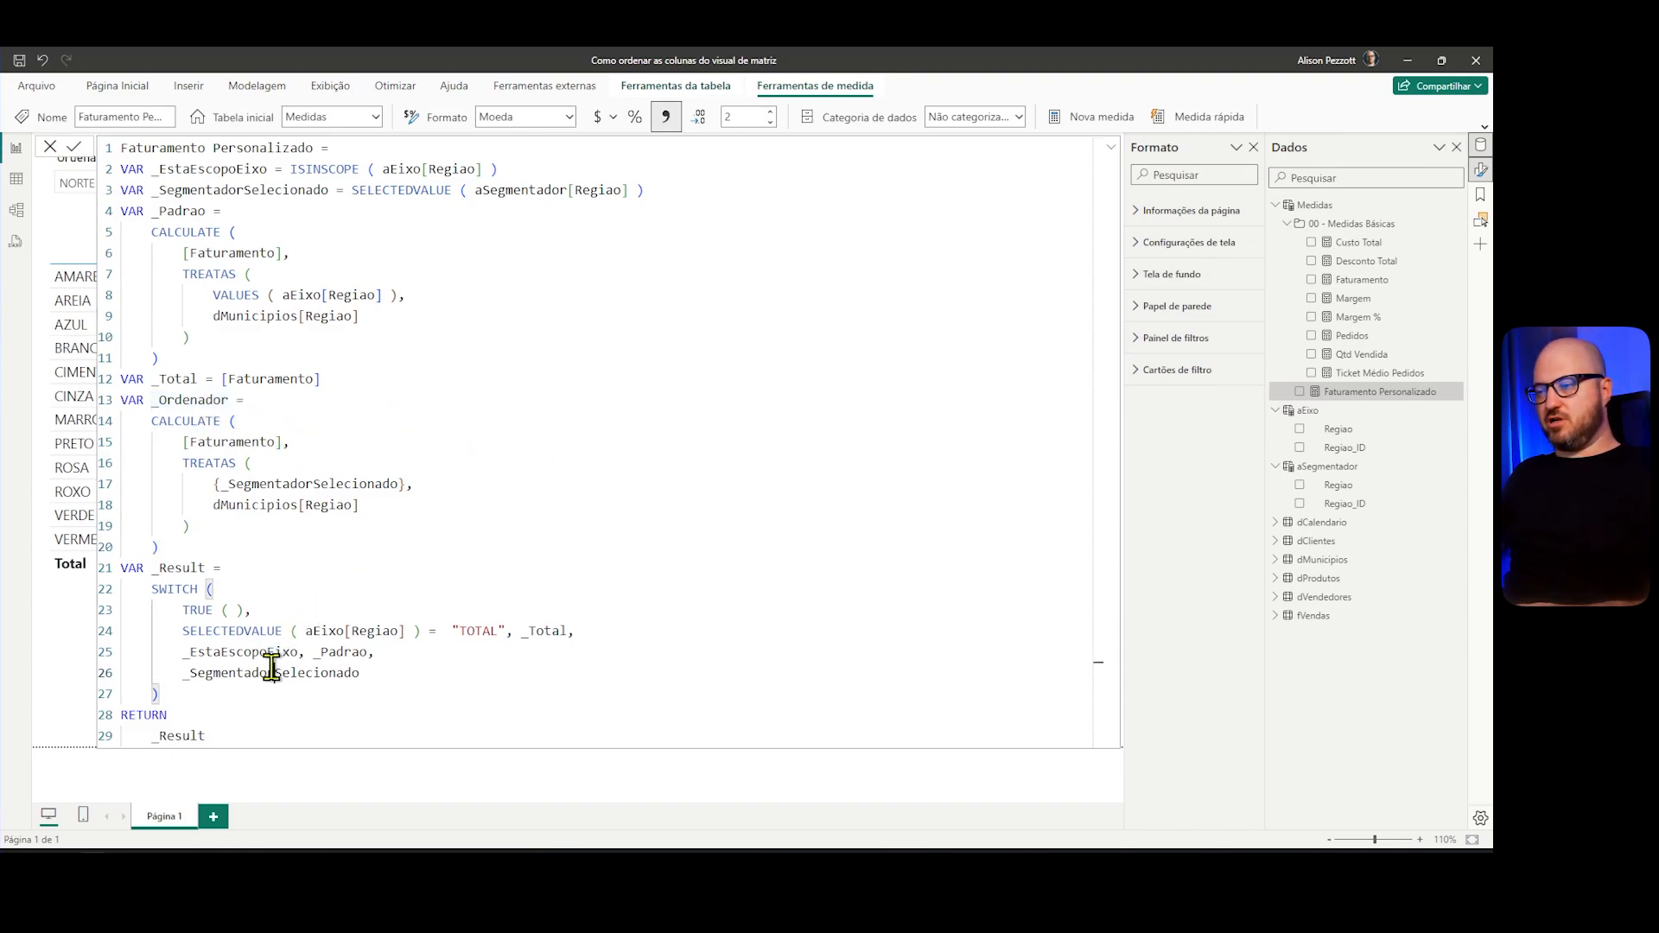
double_click(271, 671)
key("ctrl+v")
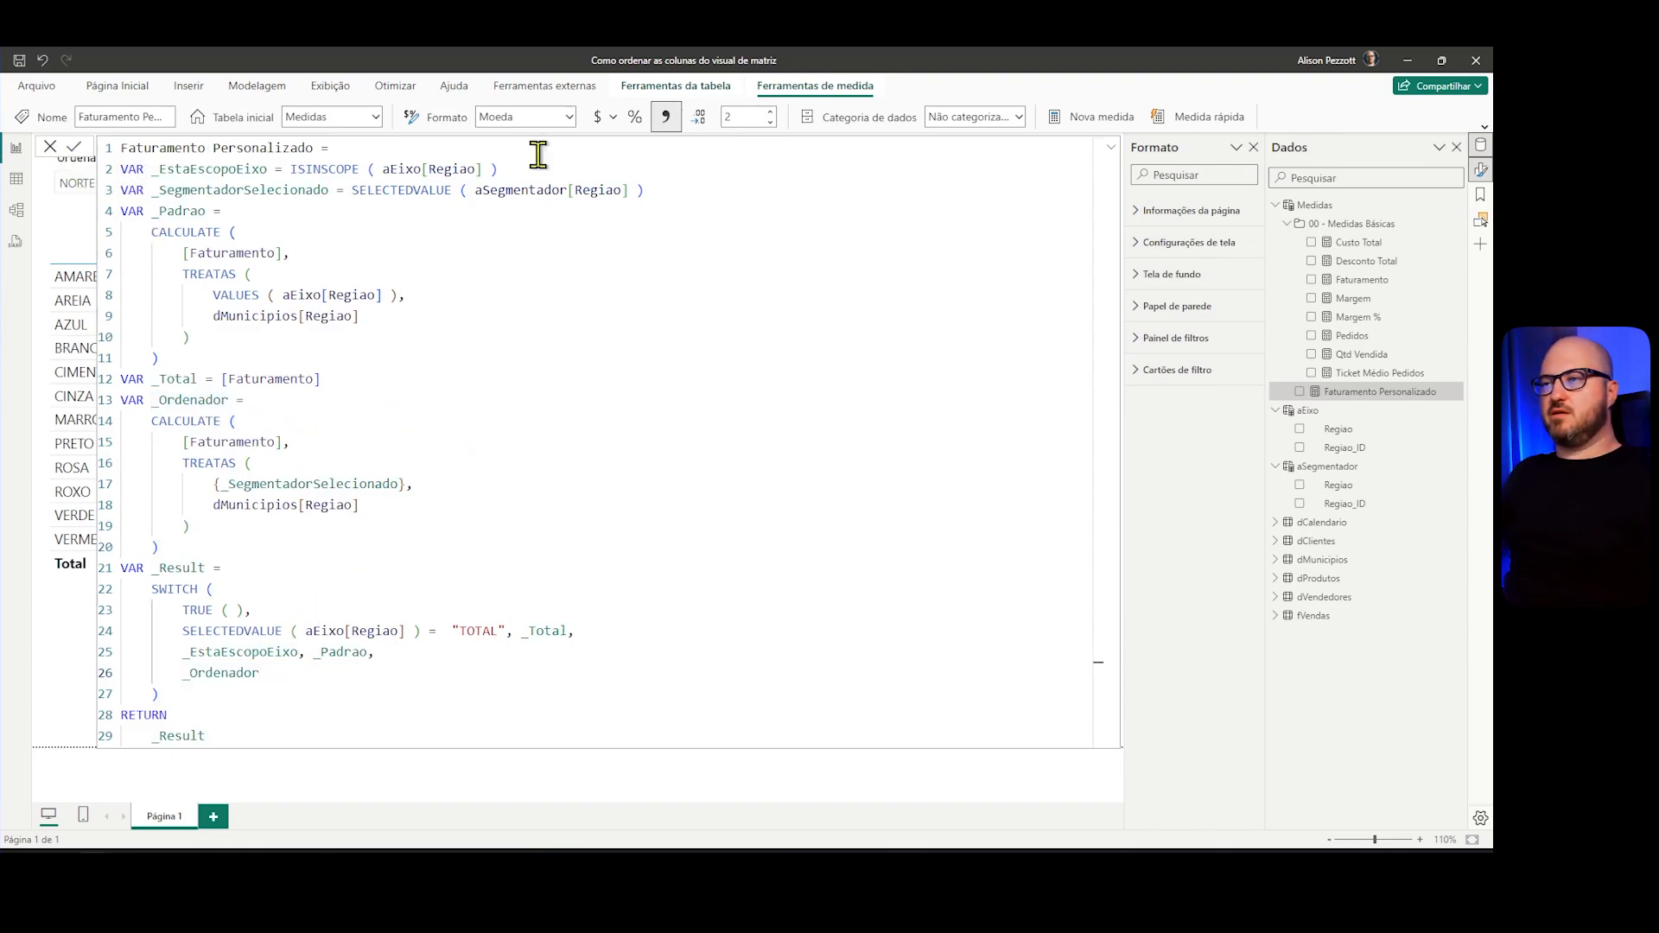
left_click(1115, 157)
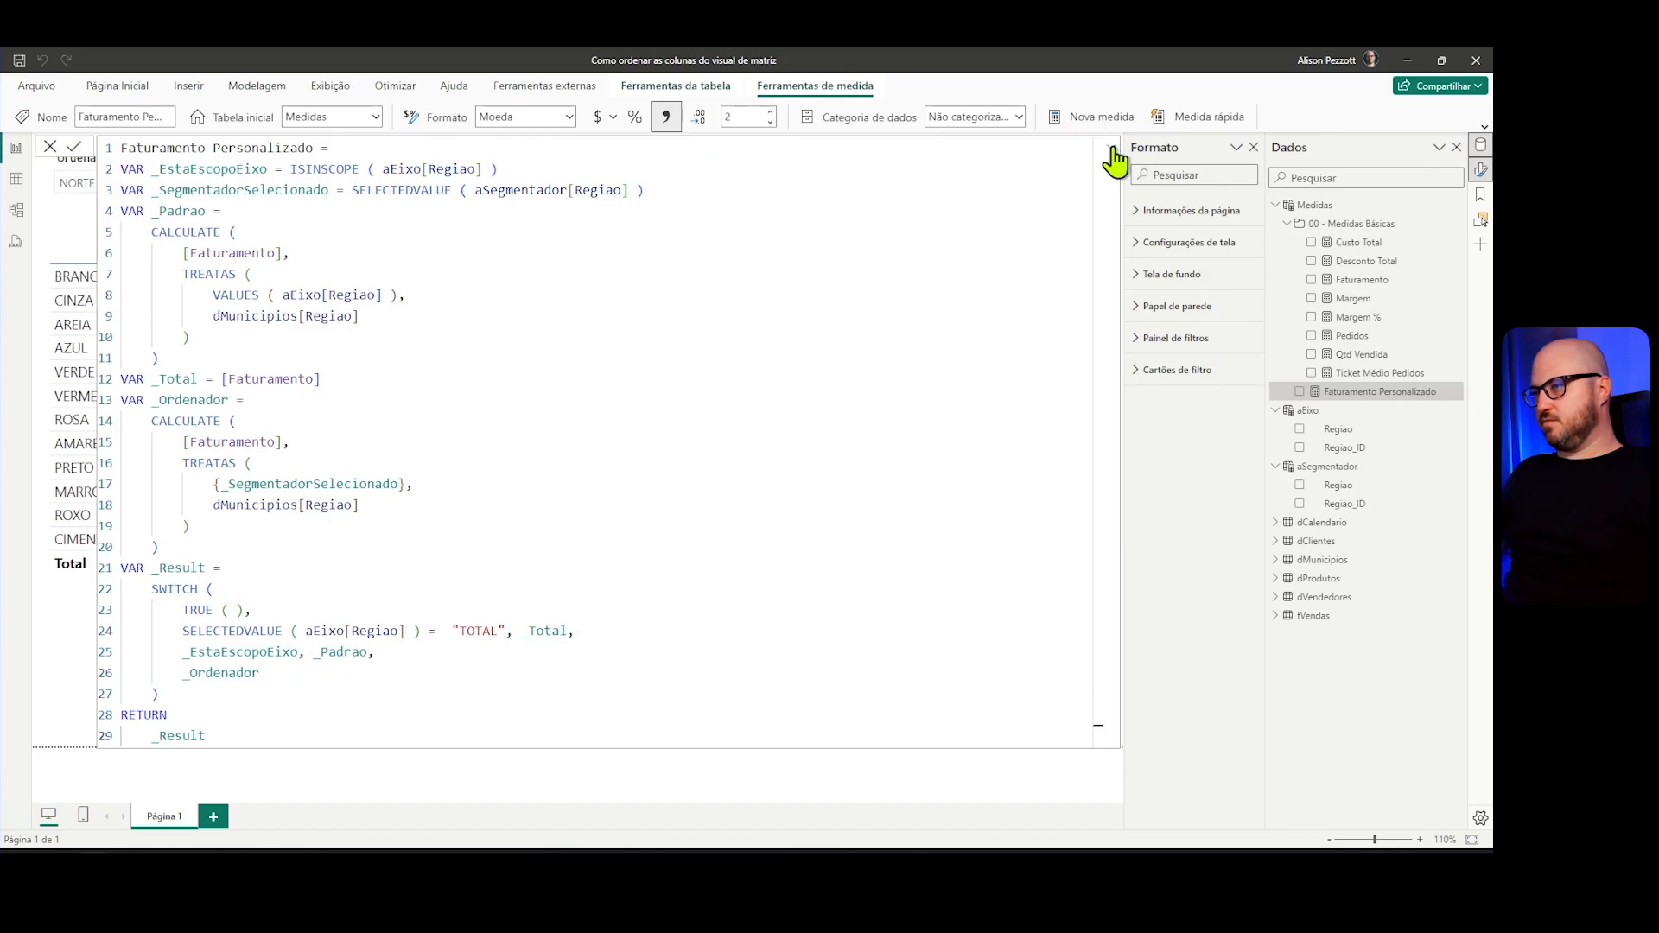
Step: Select SUDESTE and TOTAL in turn in the slicer and check how the matrix rows are sorted
left_click(1115, 158)
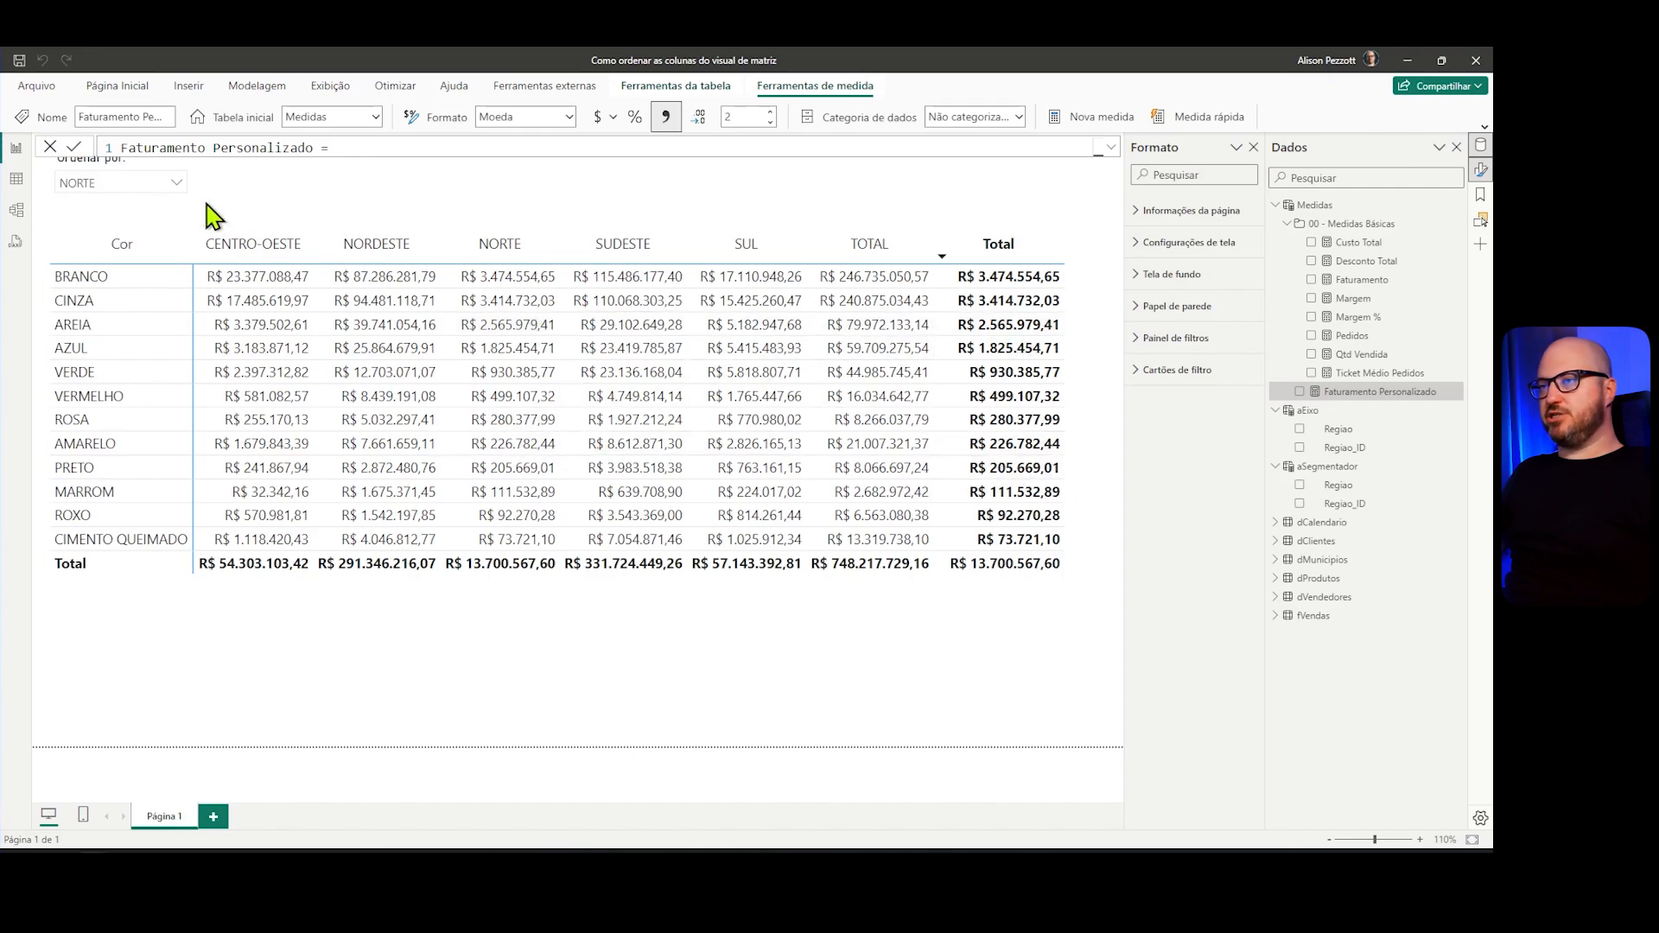
left_click(152, 184)
left_click(102, 282)
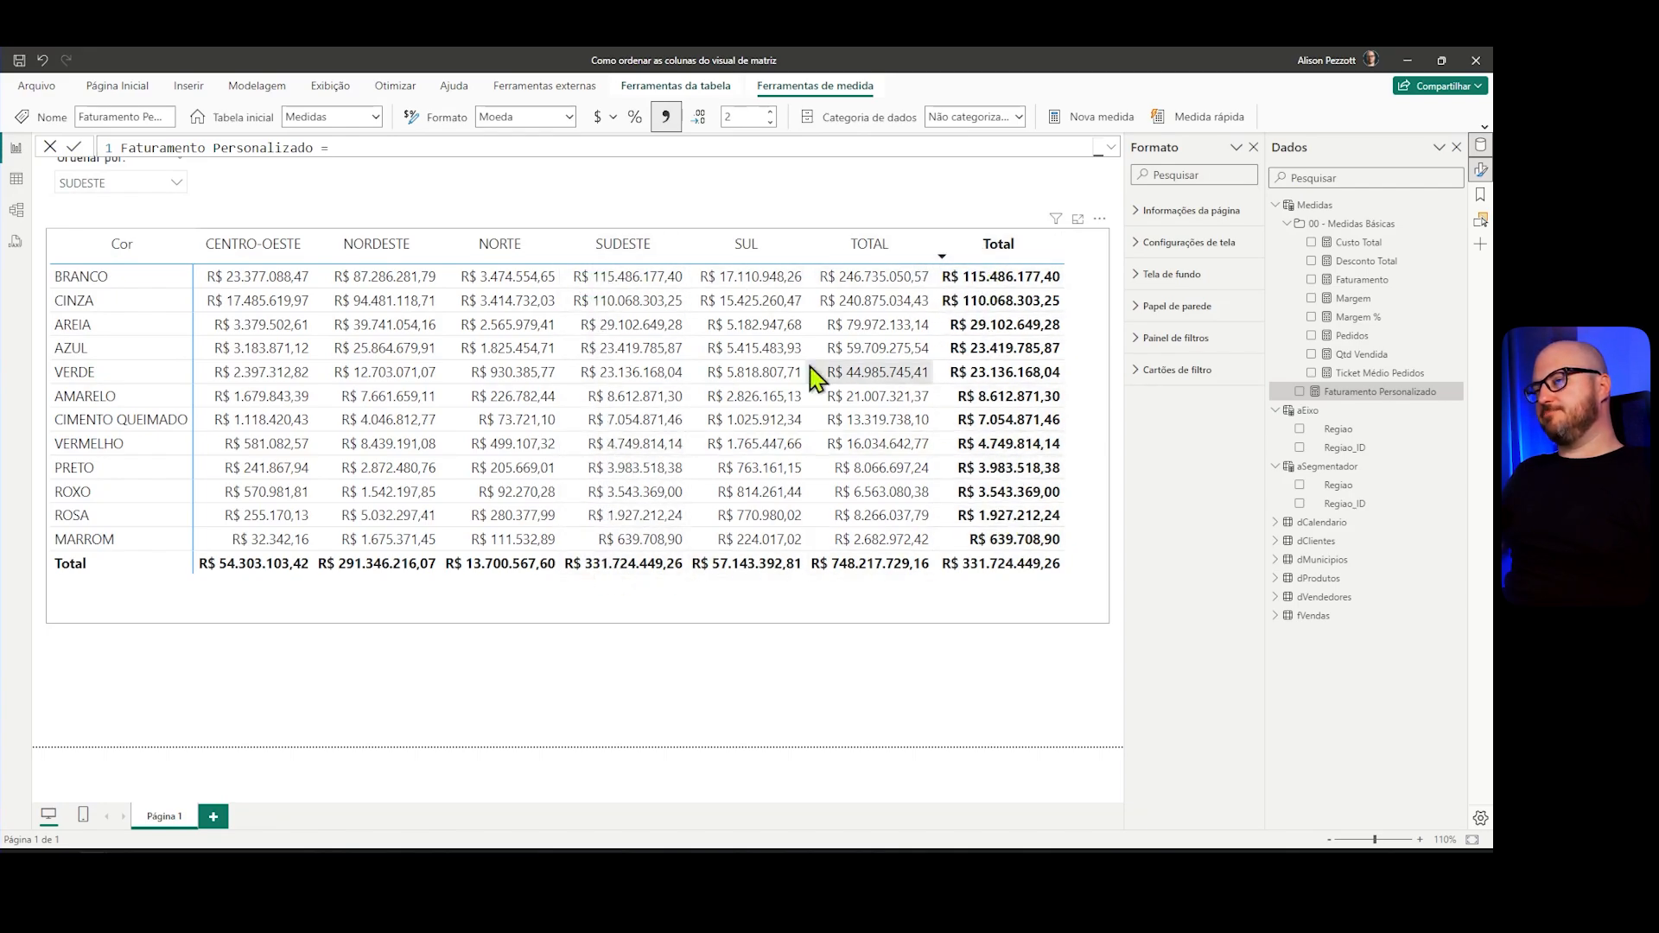
left_click(130, 183)
left_click(94, 331)
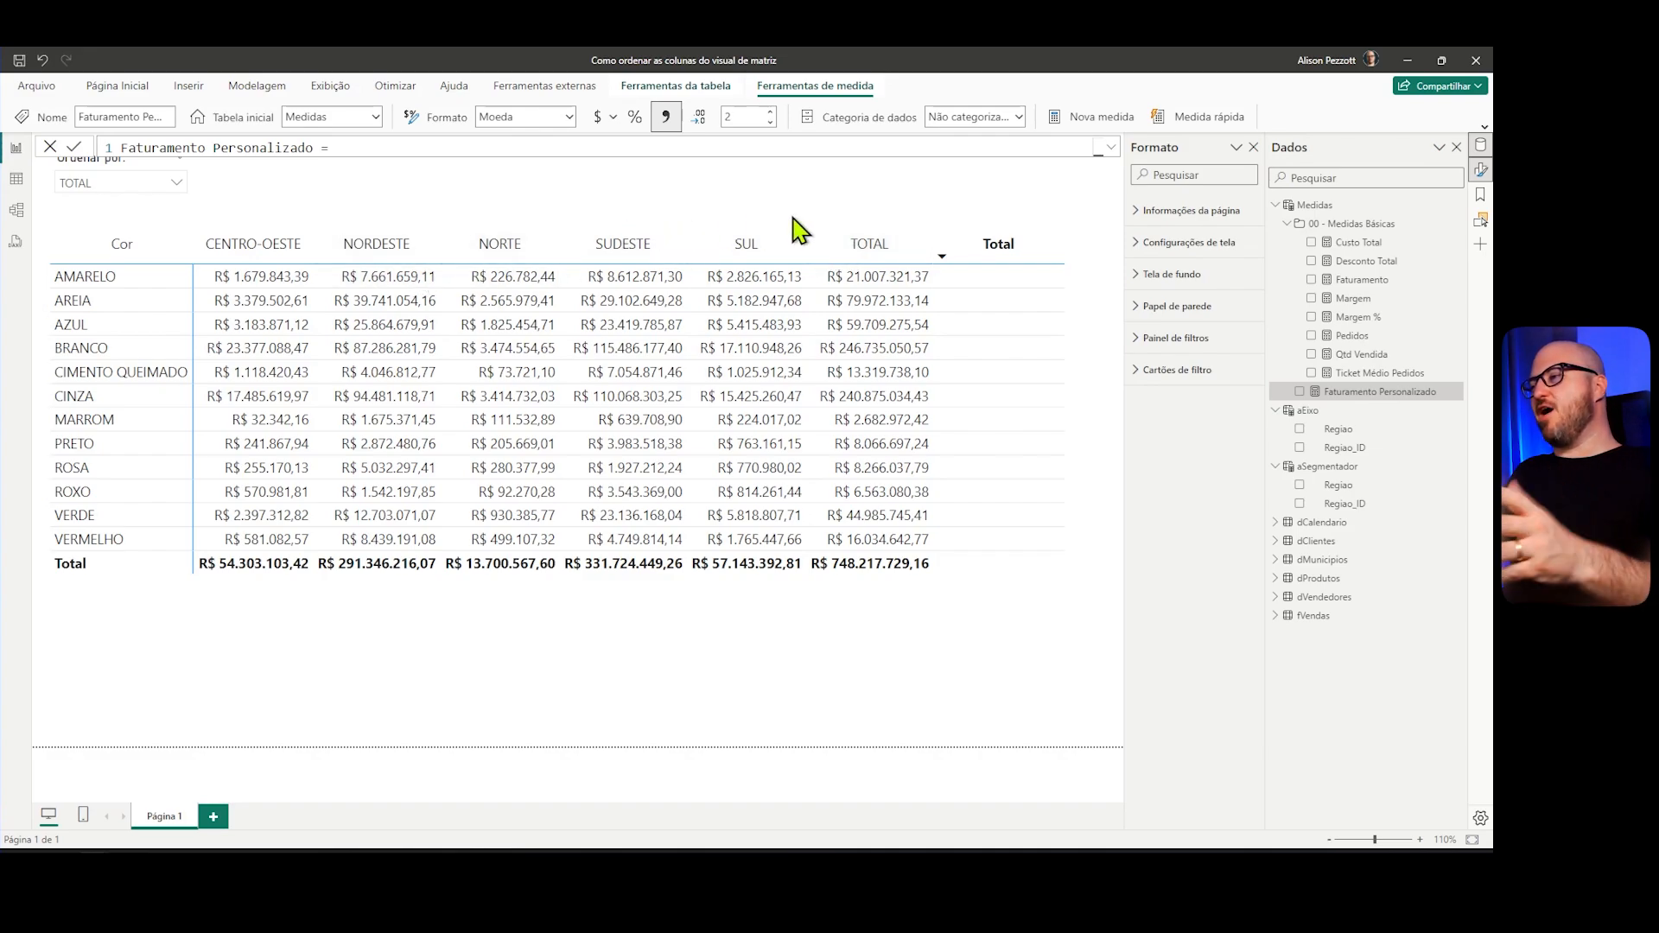
Step: Expand the Faturamento Personalizado formula and open an IF function above the CALCULATE expression of _Ordenador
left_click(1111, 150)
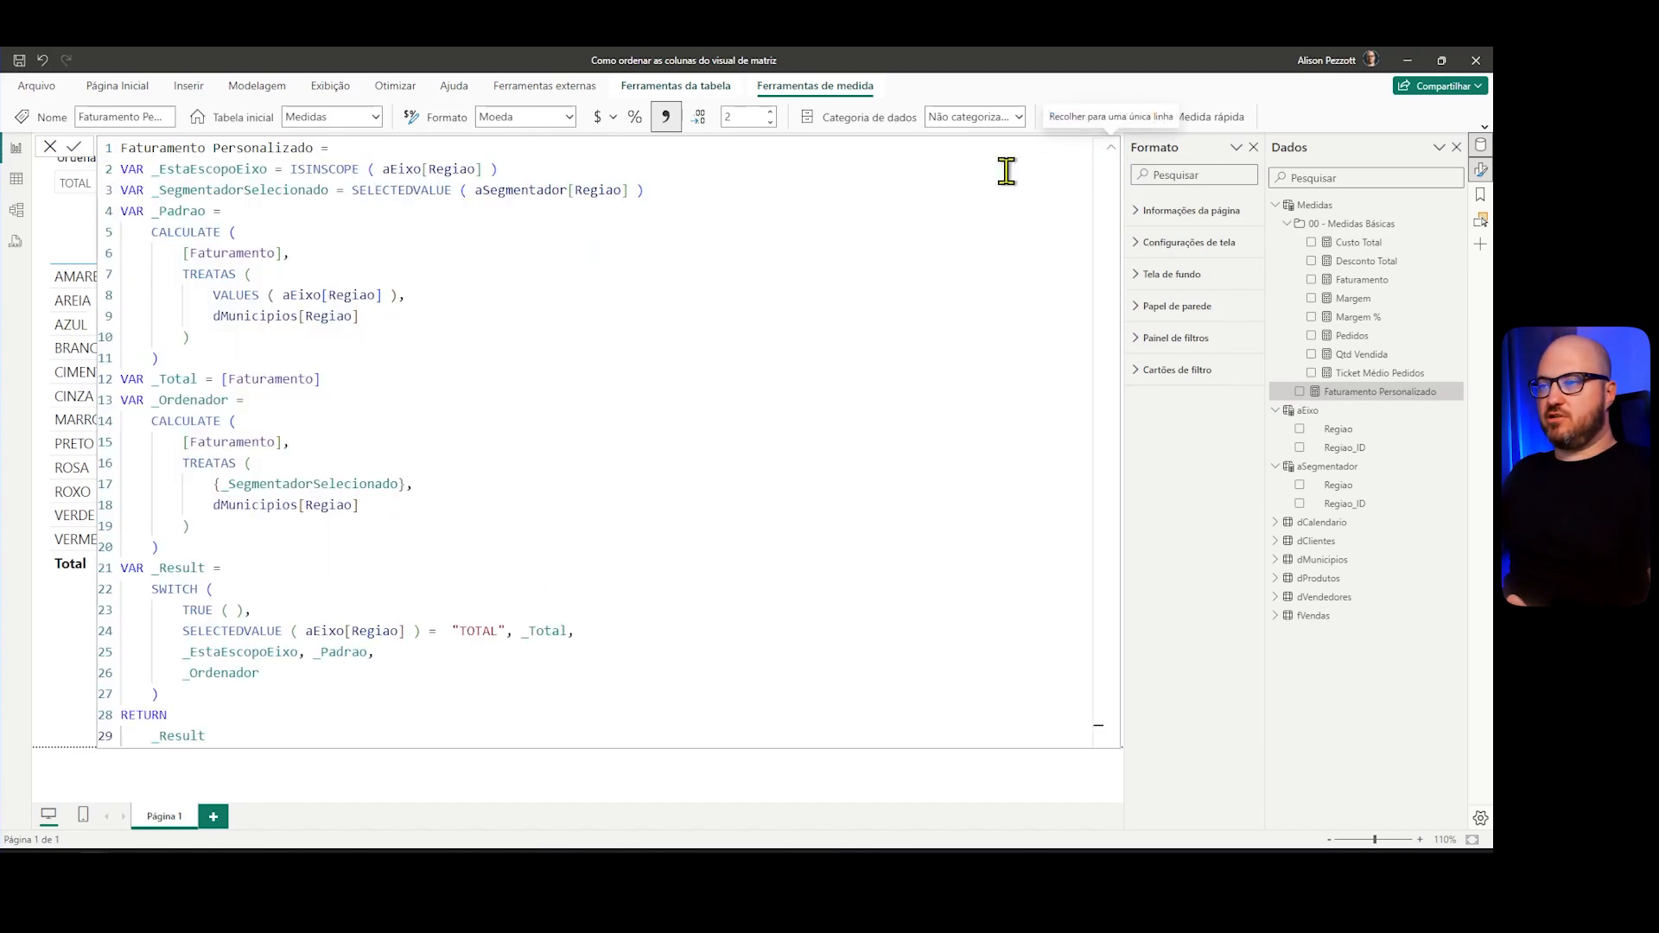
left_click(268, 401)
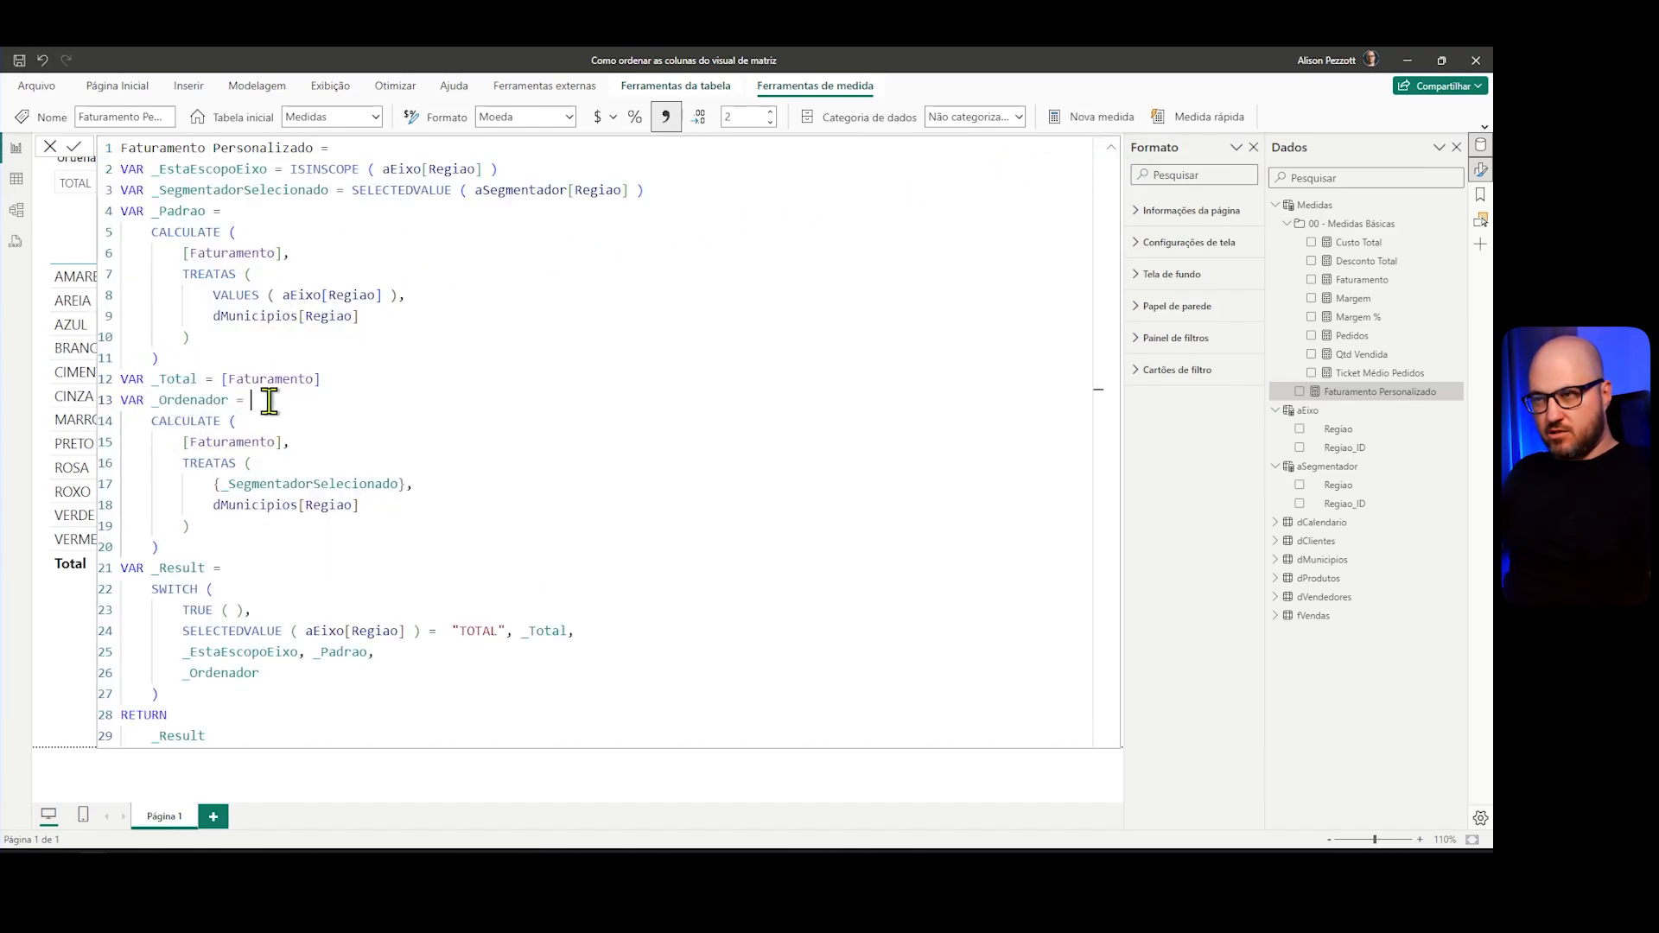
key("Return")
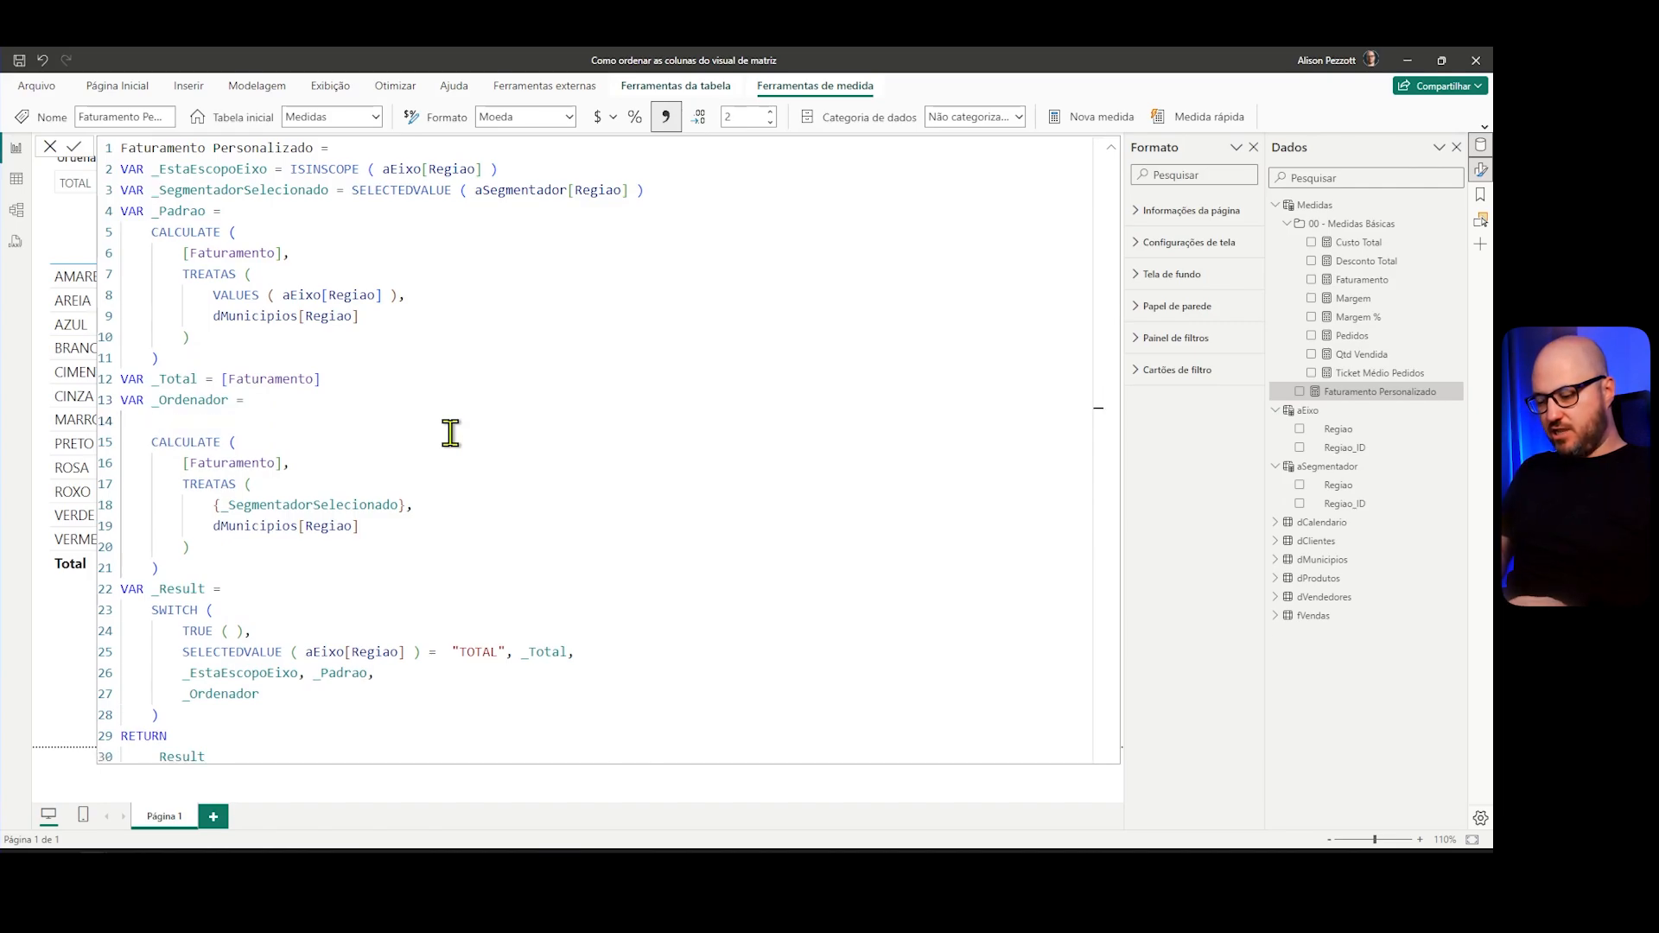
type("IF (")
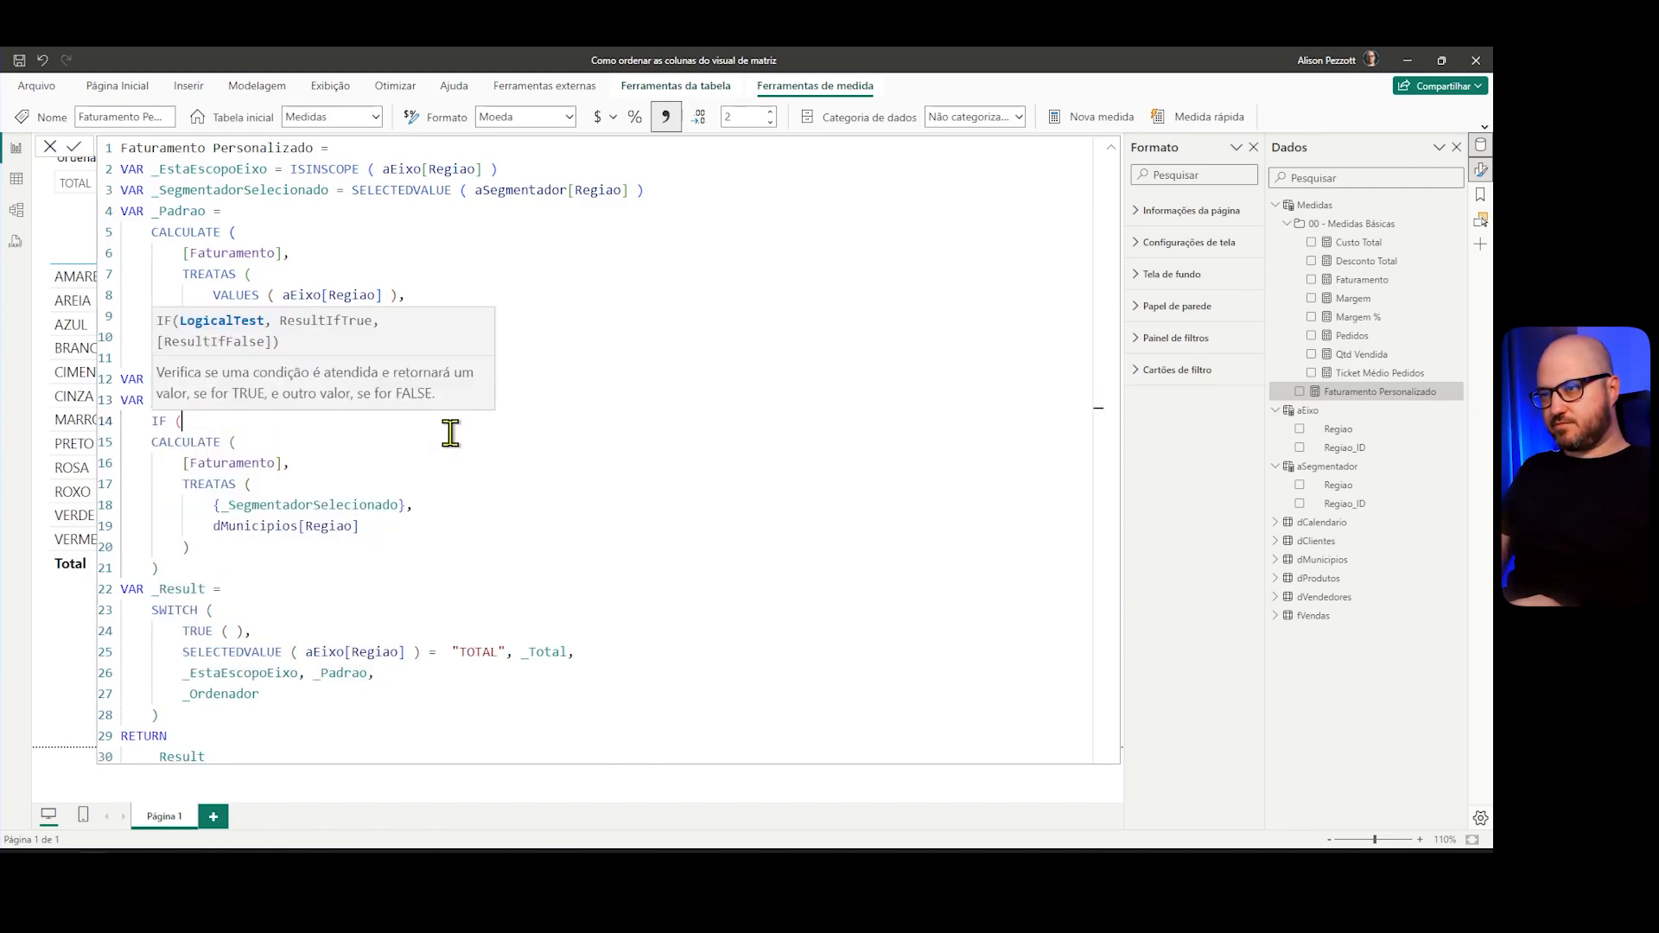
key("Return")
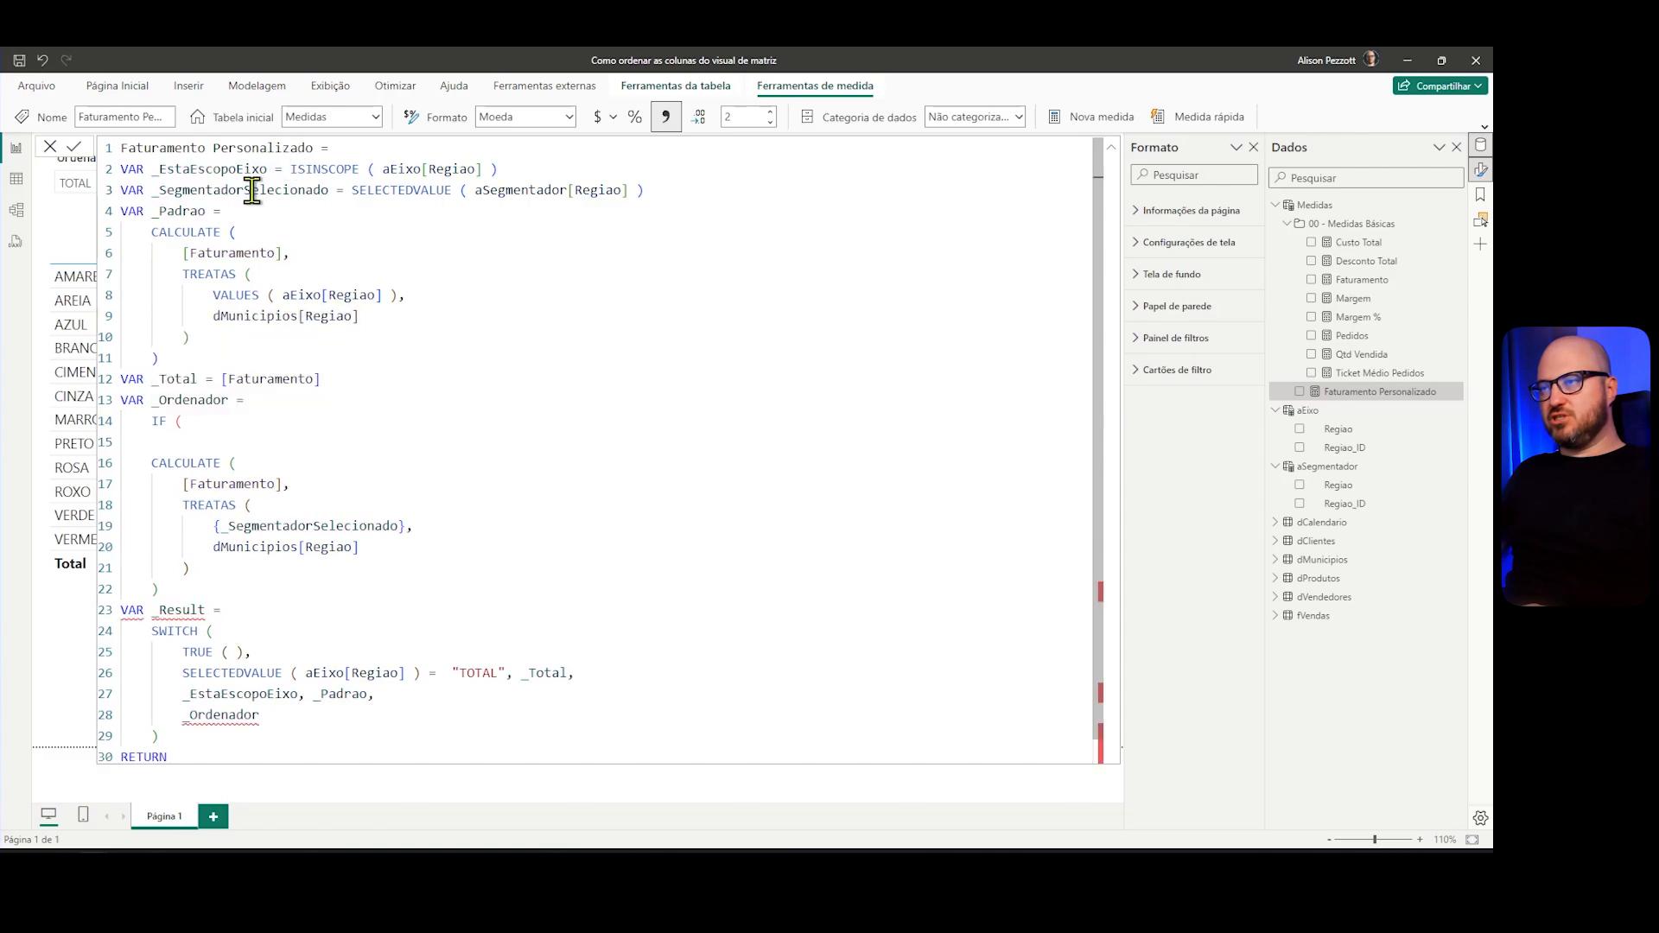
Step: Make the IF in _Ordenador test _SegmentadorSelecionado = "TOTAL" and return [Faturamento] when true
double_click(251, 189)
key("ctrl+c")
left_click(249, 440)
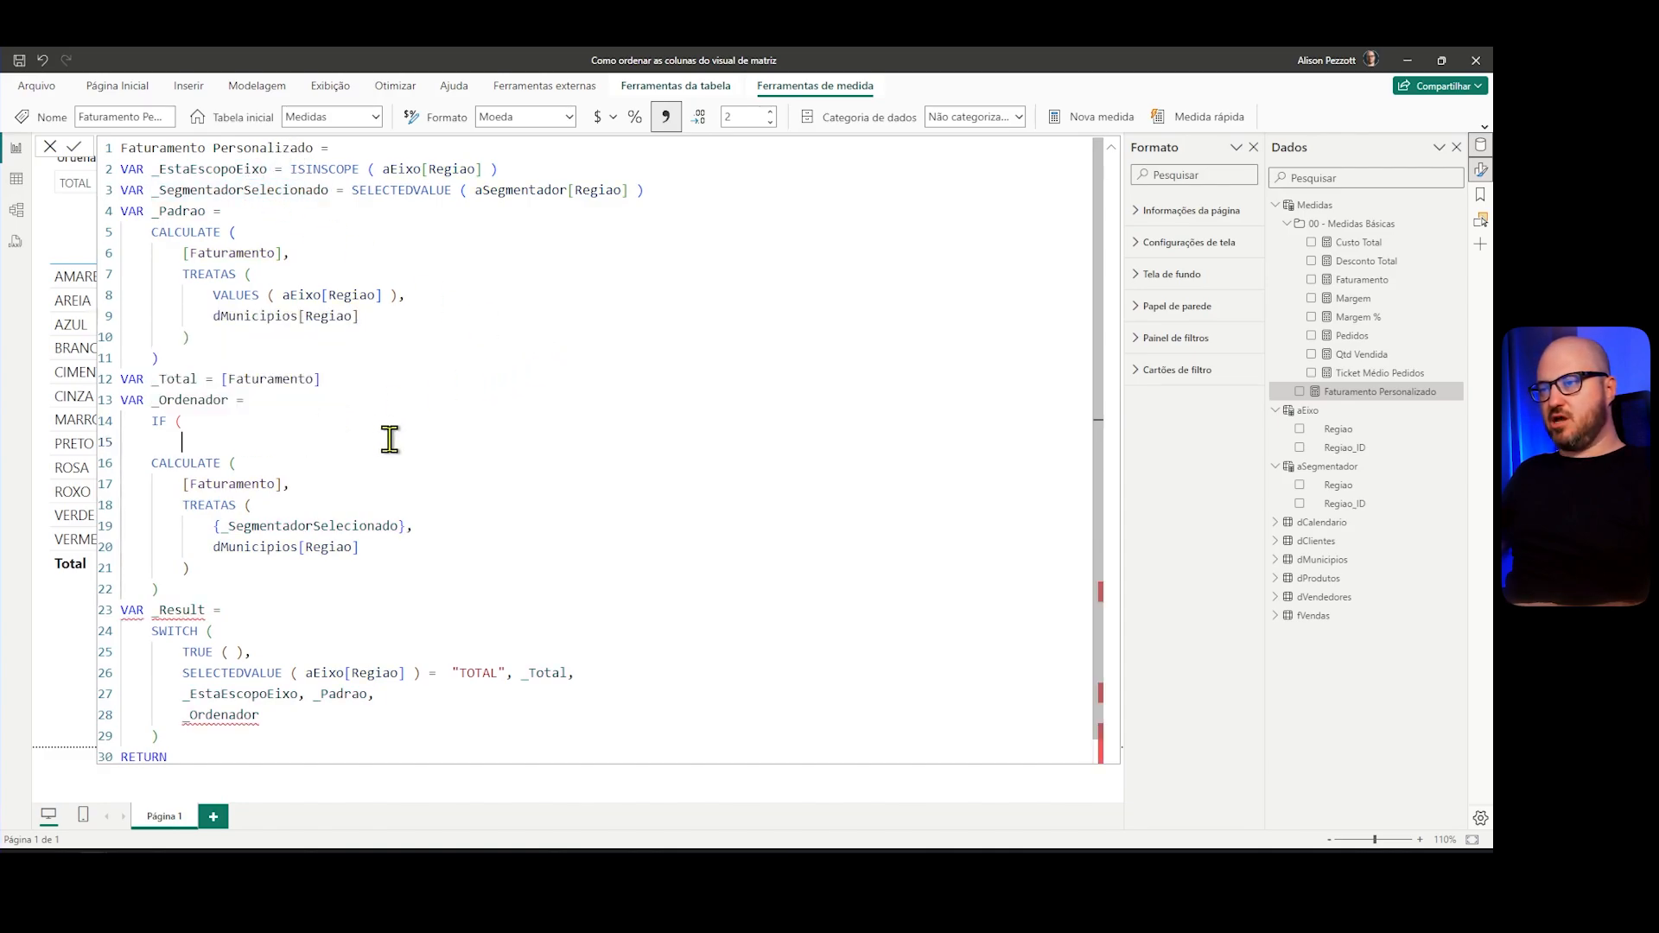
key("ctrl+v")
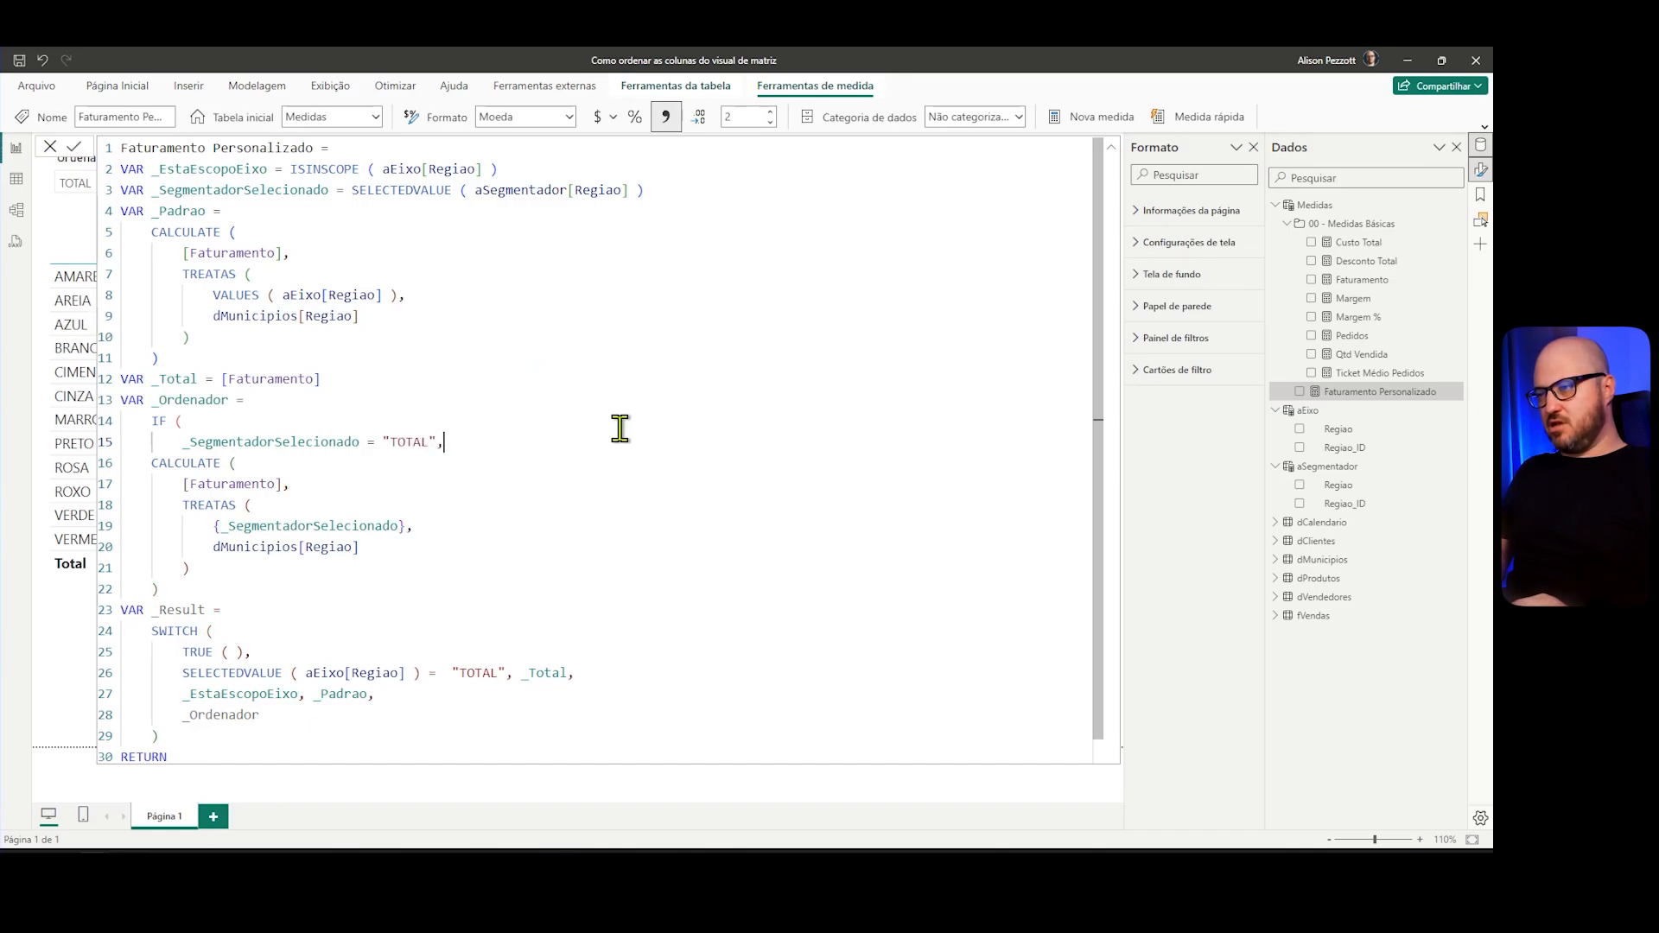
type("= \"TOTAL\",")
key("Return")
type("[")
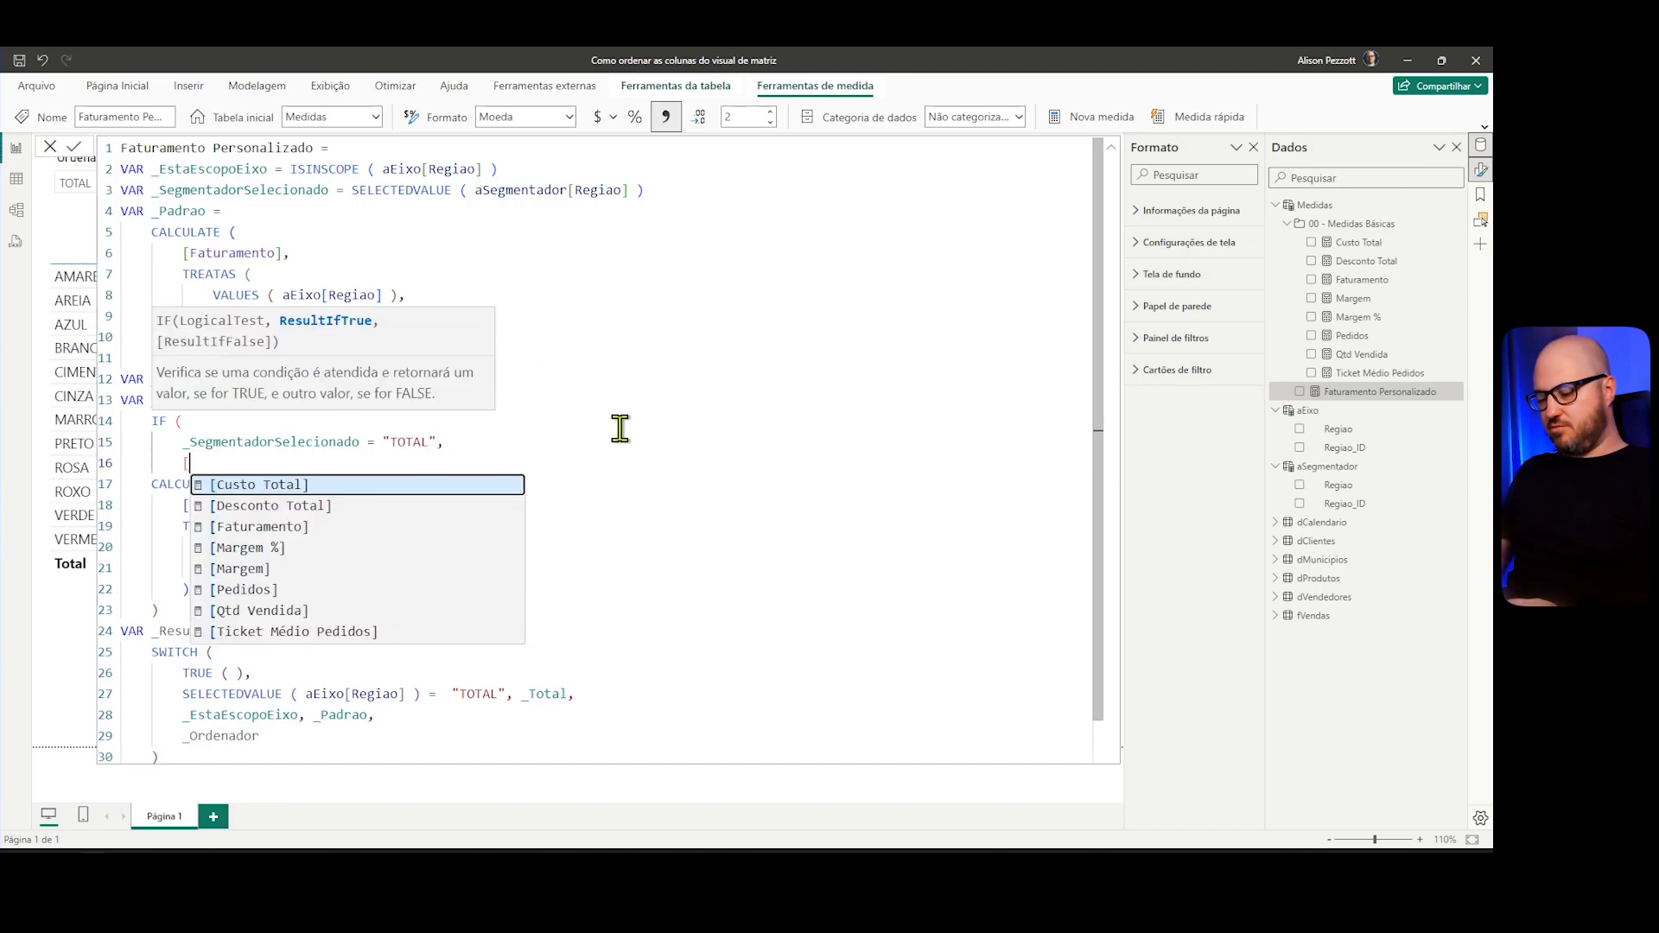
type("Faturamento],")
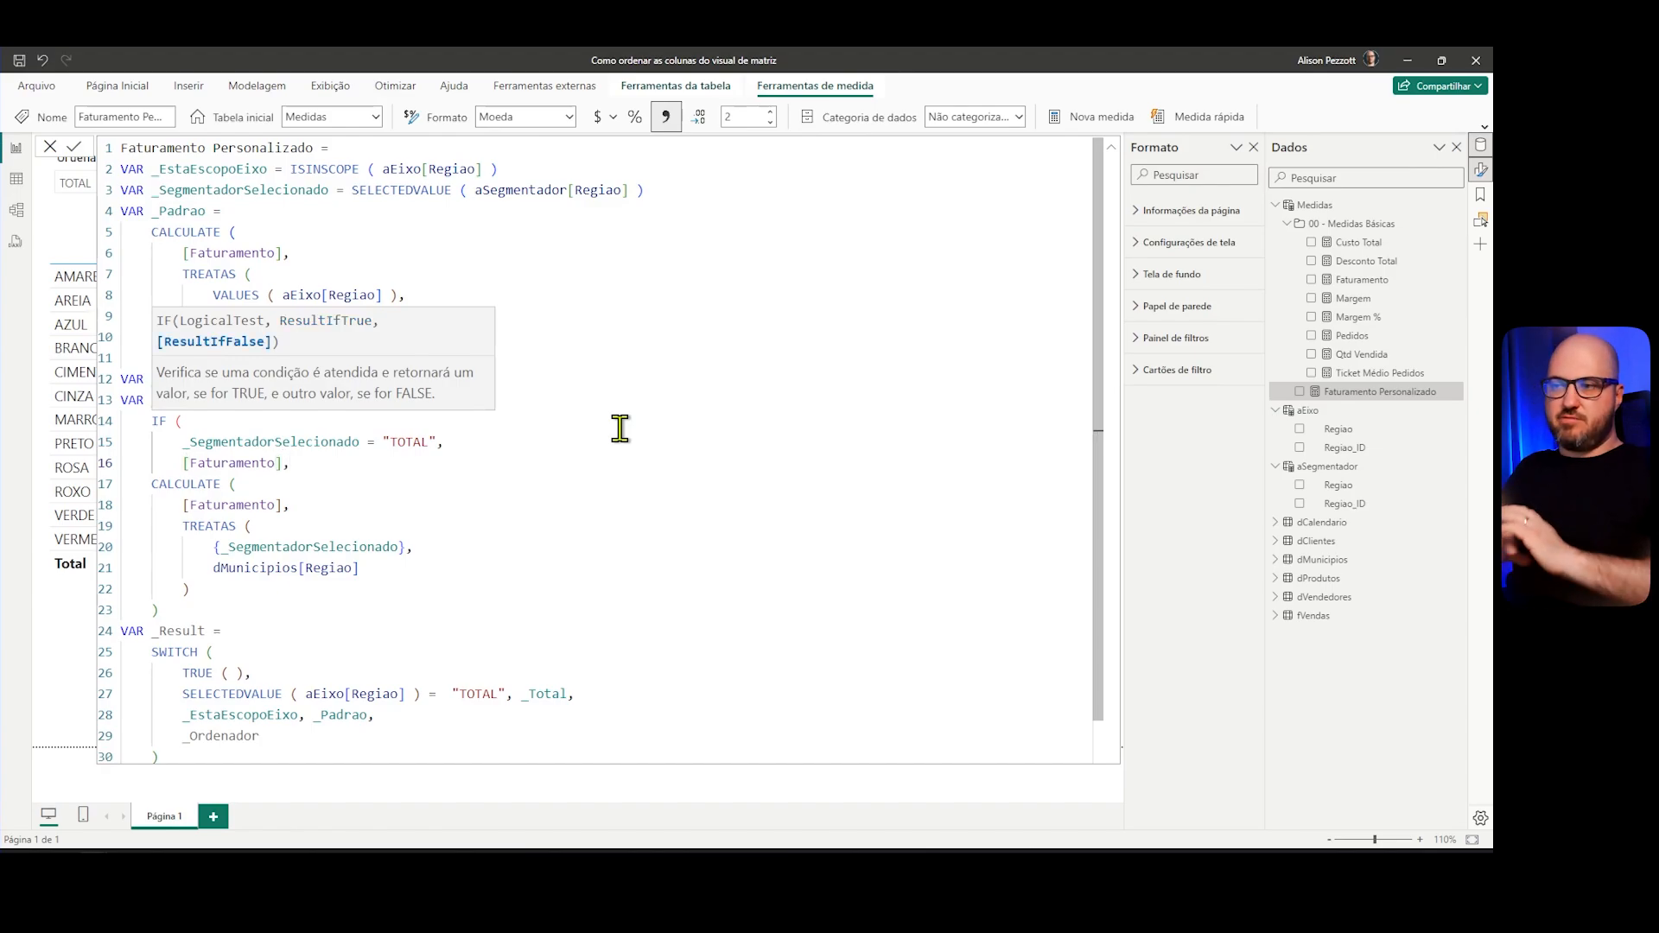
Step: Indent the CALCULATE block as the IF's false result, close the IF parenthesis and commit the measure
left_click_drag(149, 484, 299, 599)
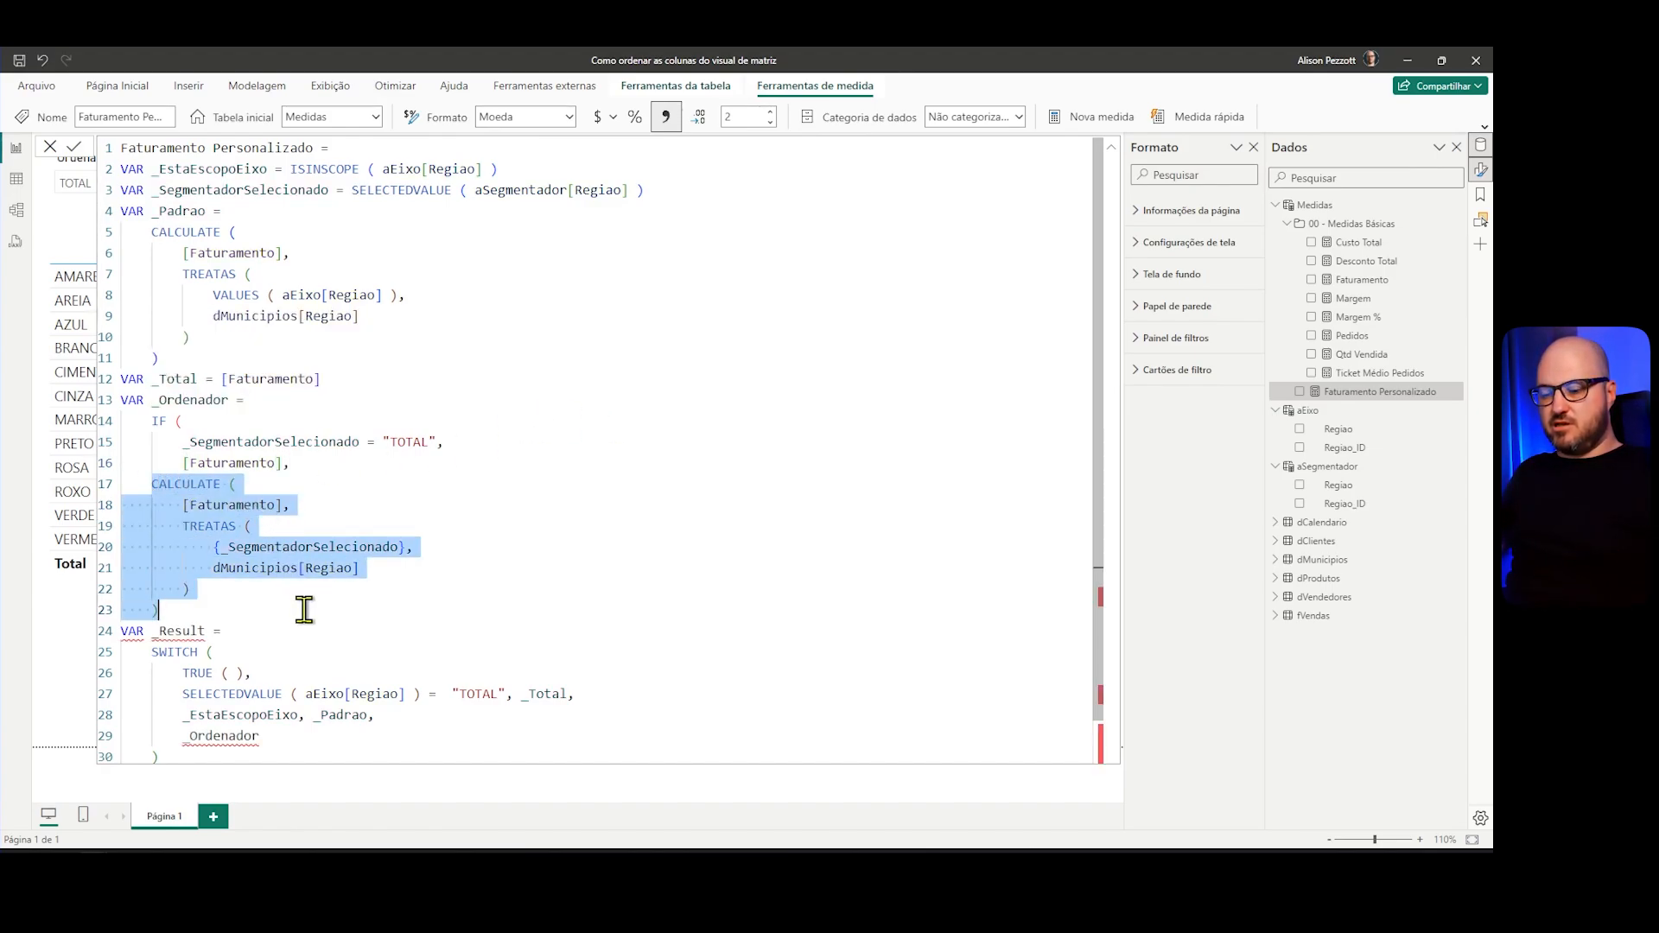
key("Tab")
left_click(317, 486)
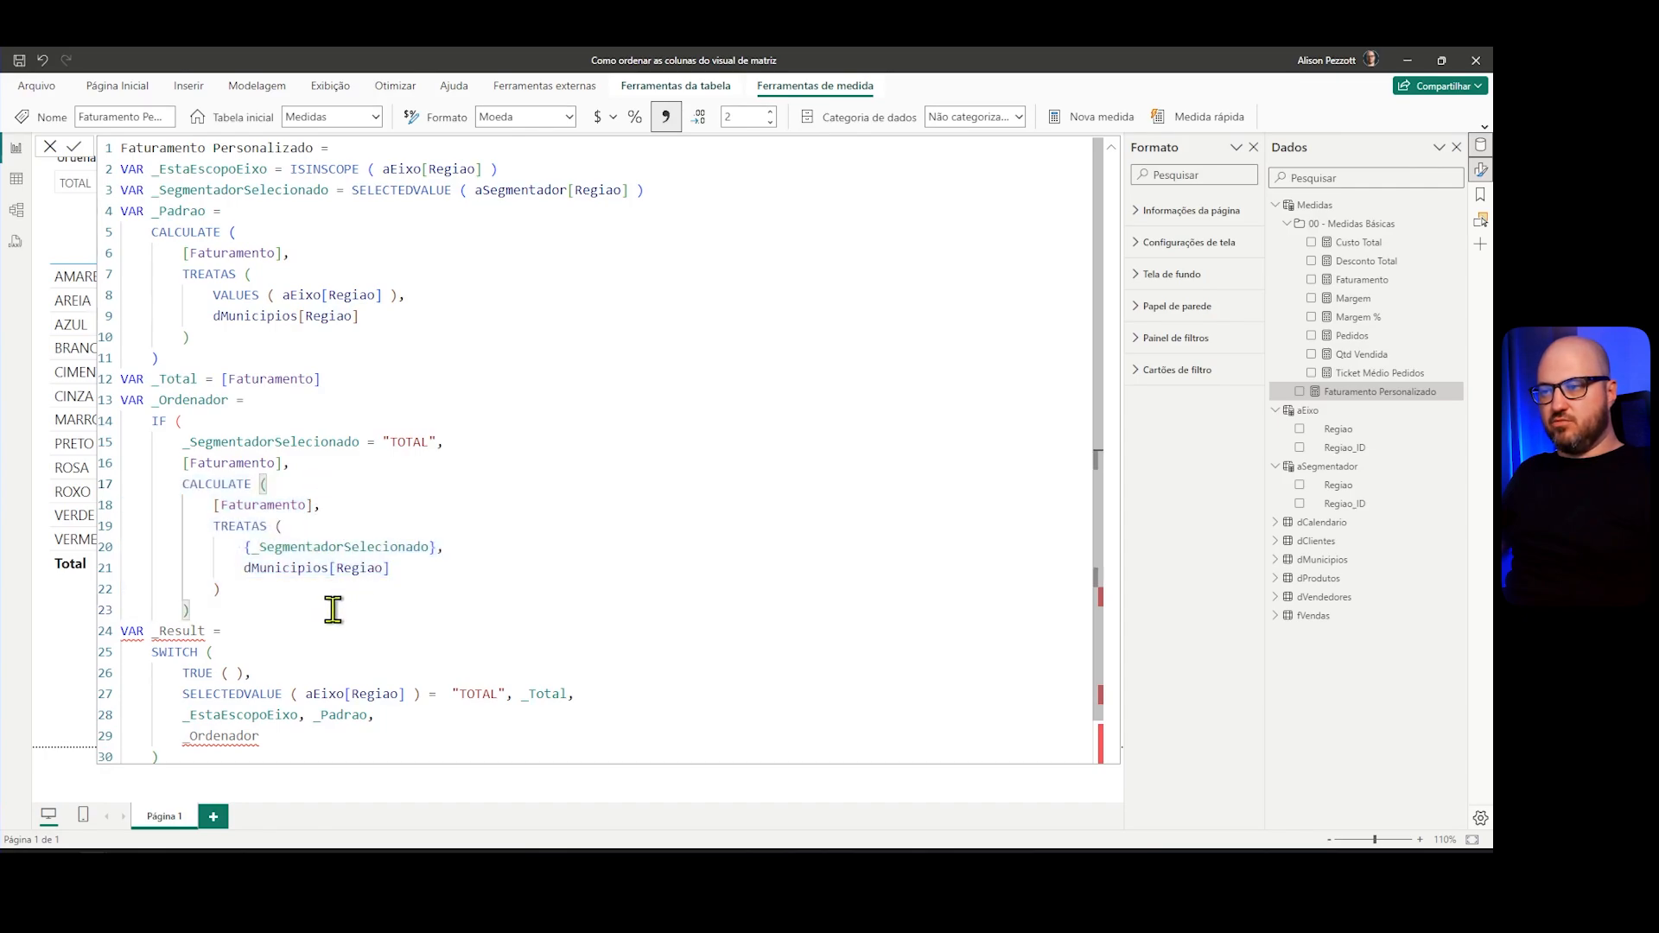
key("Return")
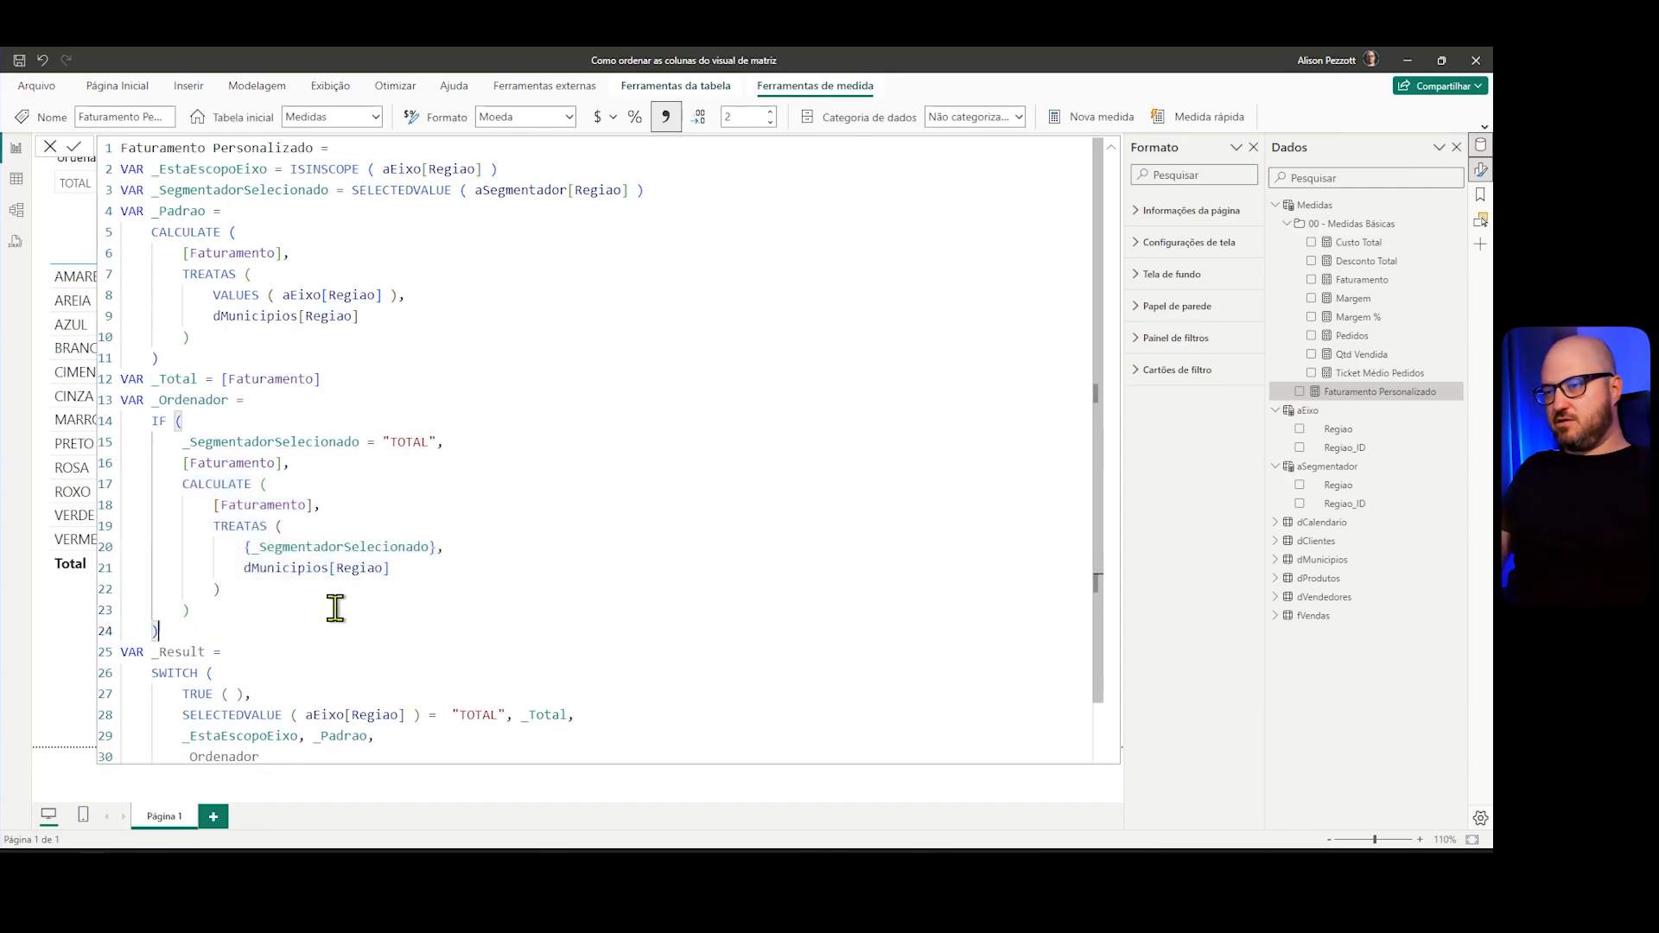
scroll(341, 600, "down", 1)
left_click(74, 145)
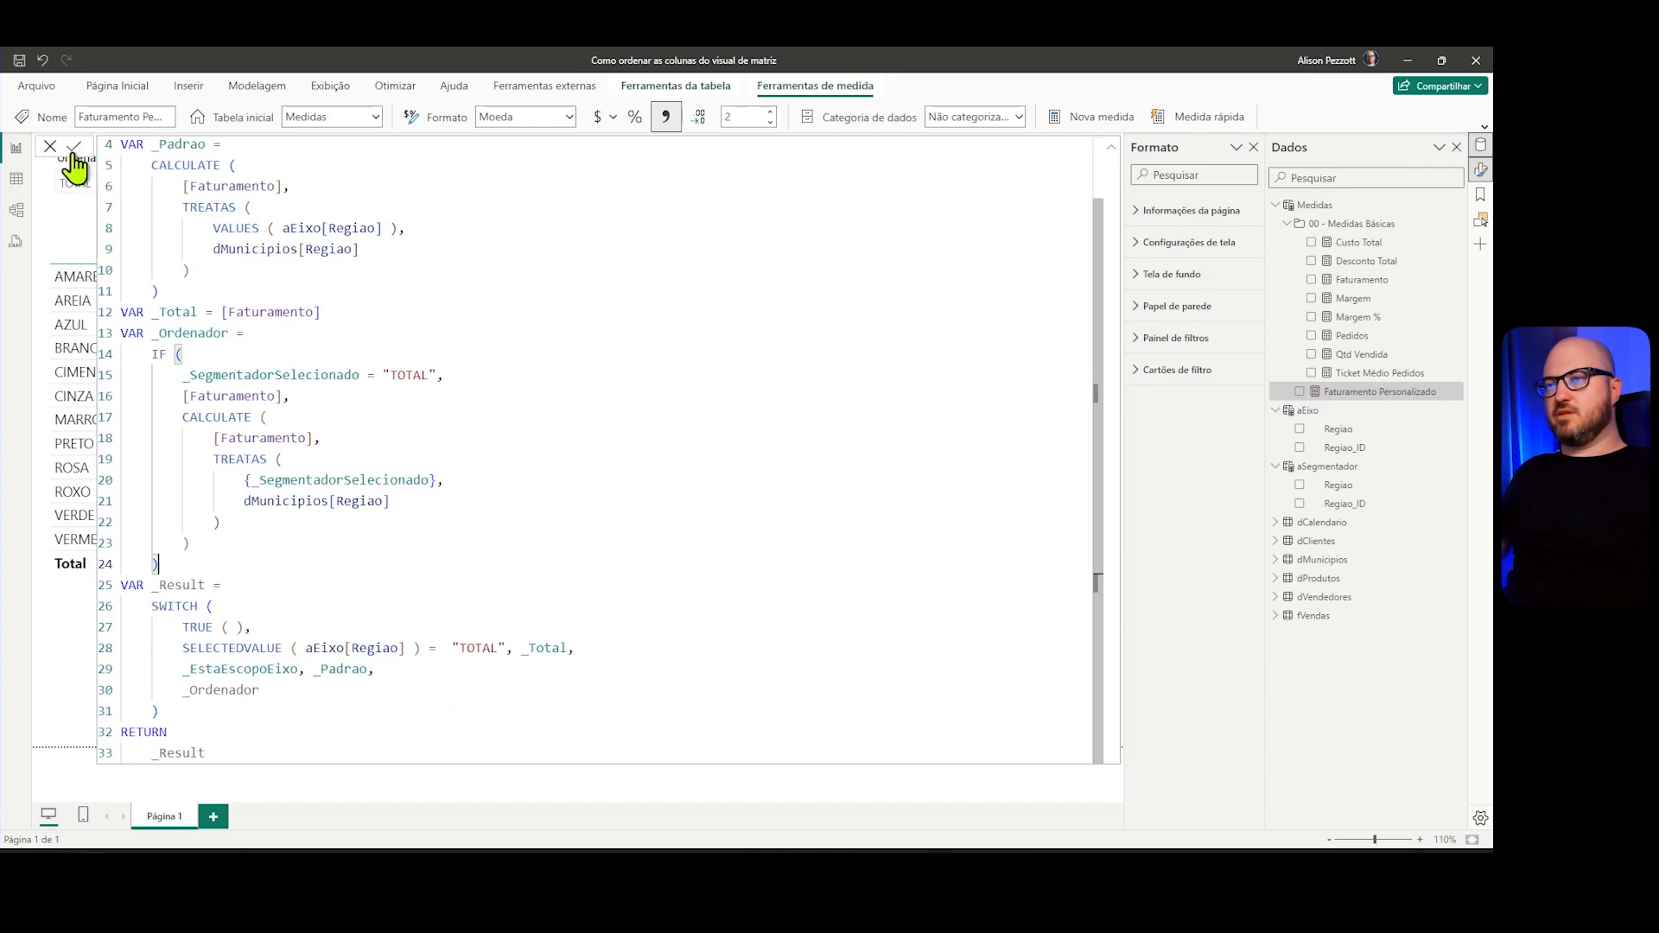
left_click(1112, 149)
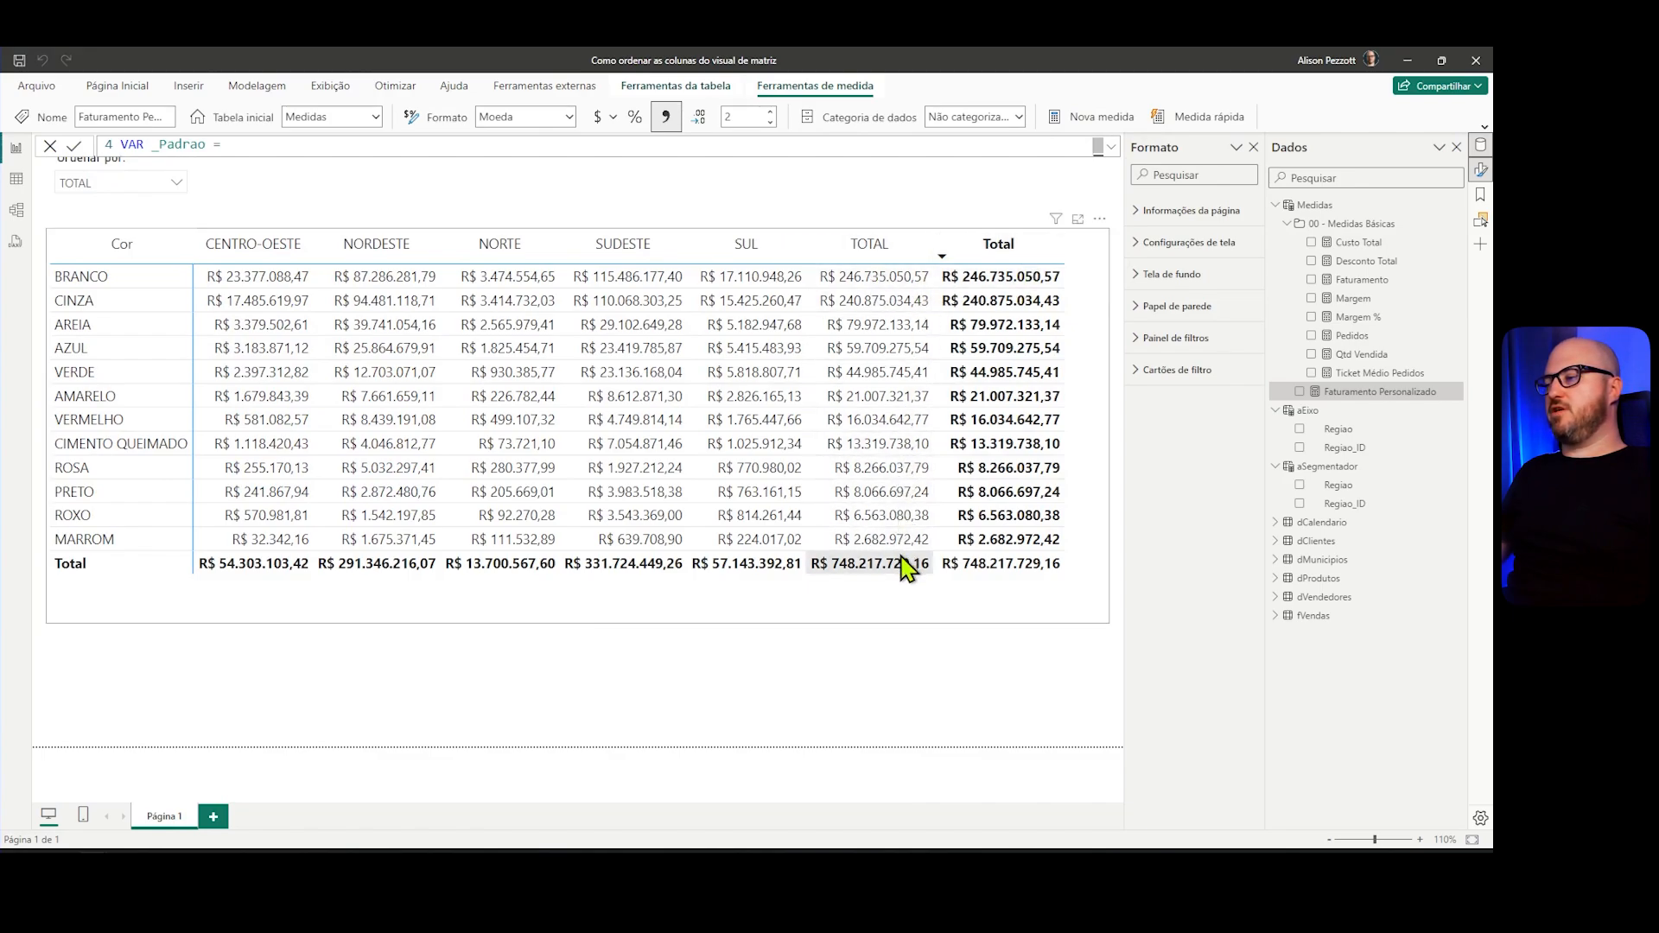
Step: Select CENTRO-OESTE, NORDESTE and NORTE in turn in the slicer and check the matrix row order
left_click(138, 186)
left_click(106, 208)
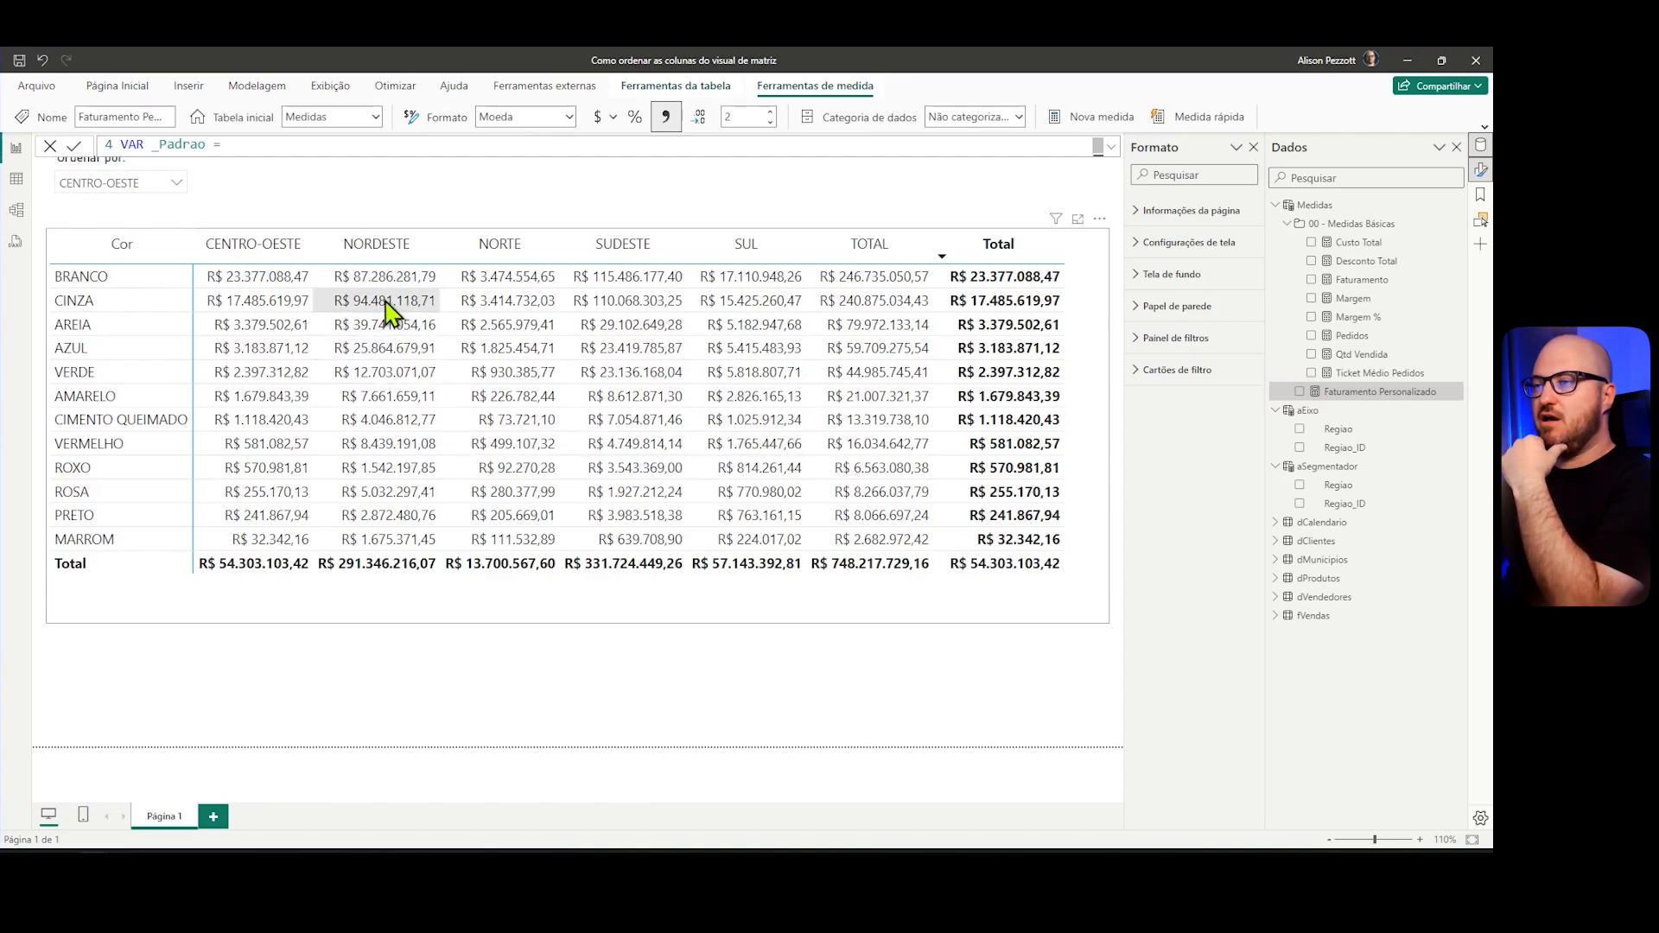
left_click(173, 184)
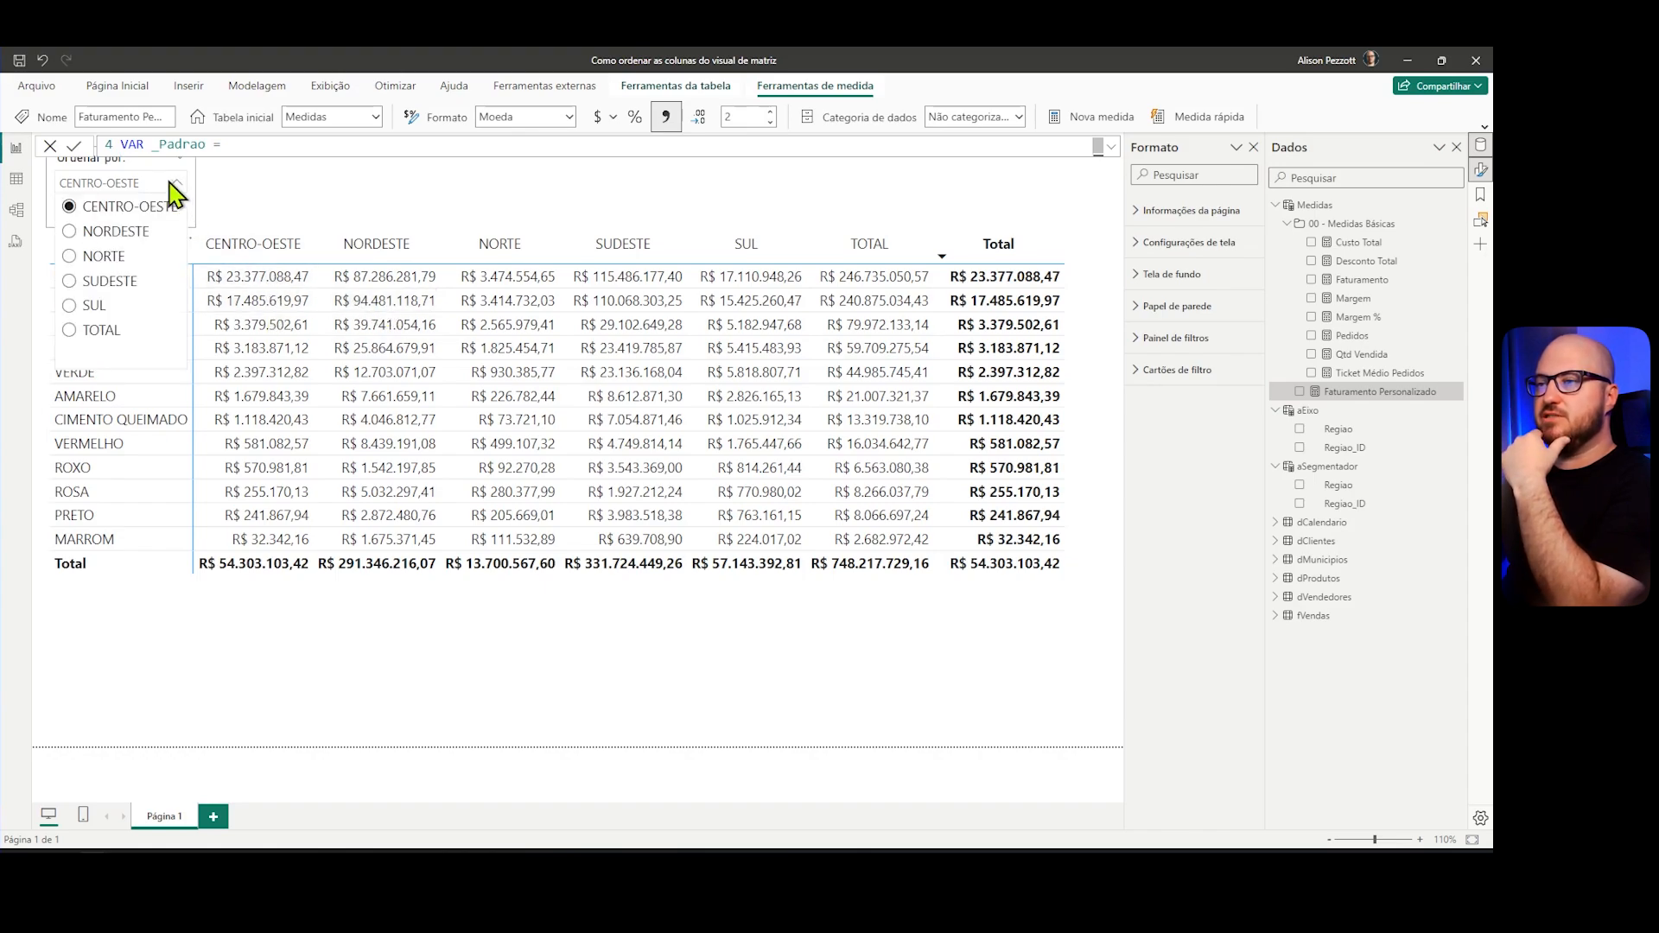
left_click(105, 233)
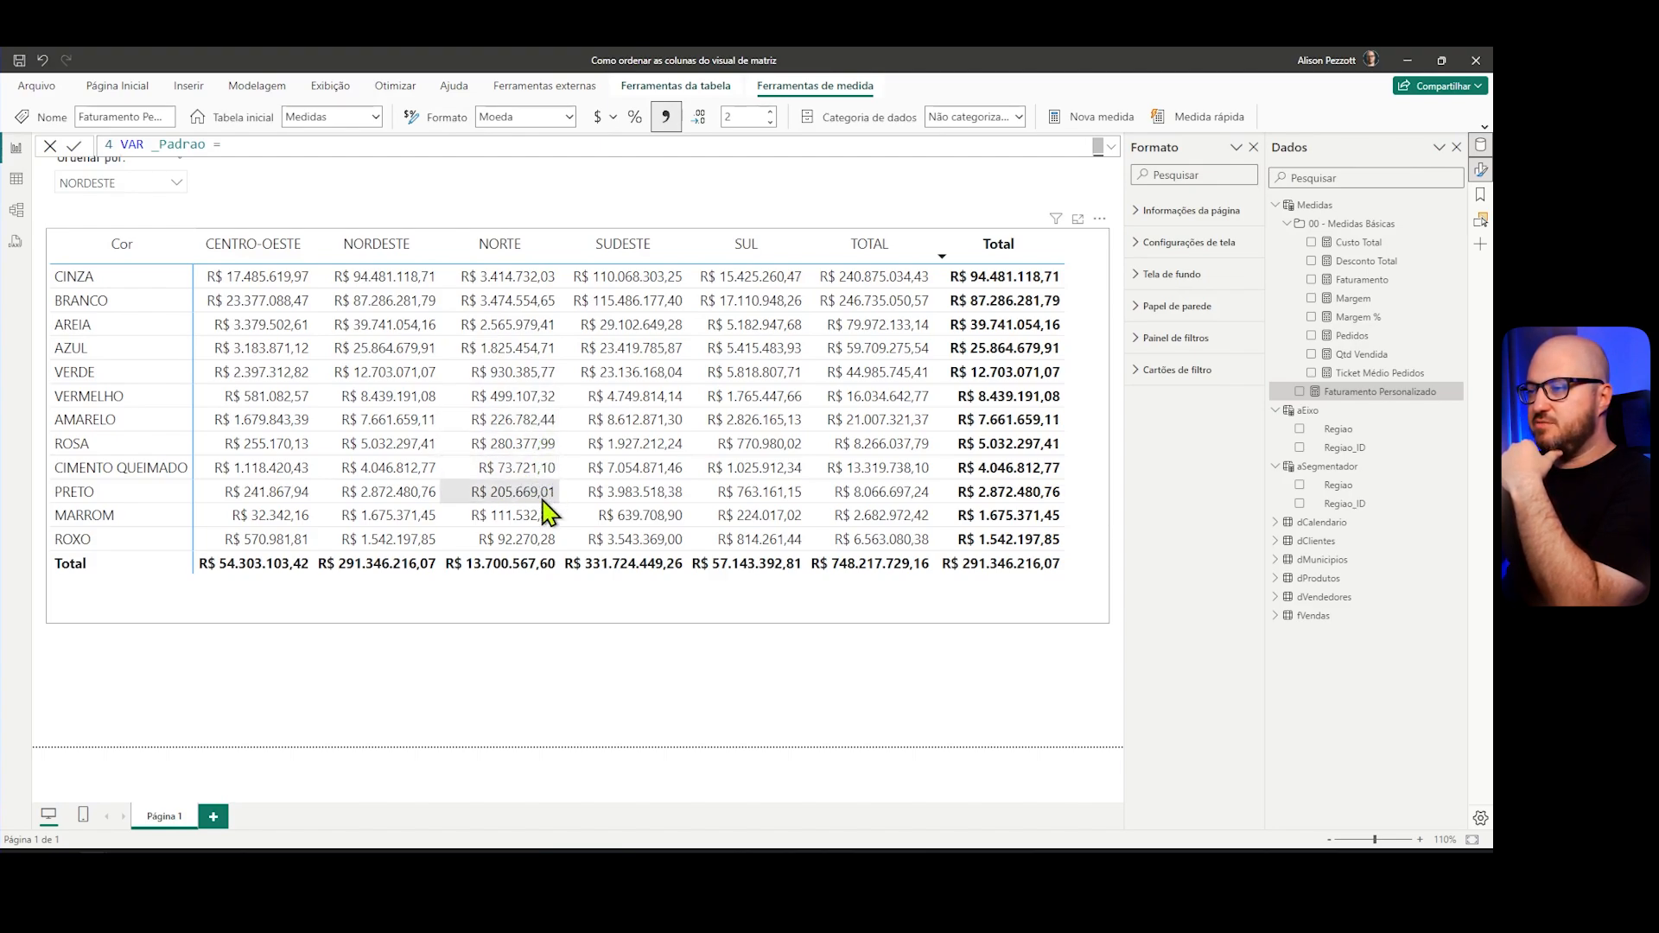
left_click(173, 190)
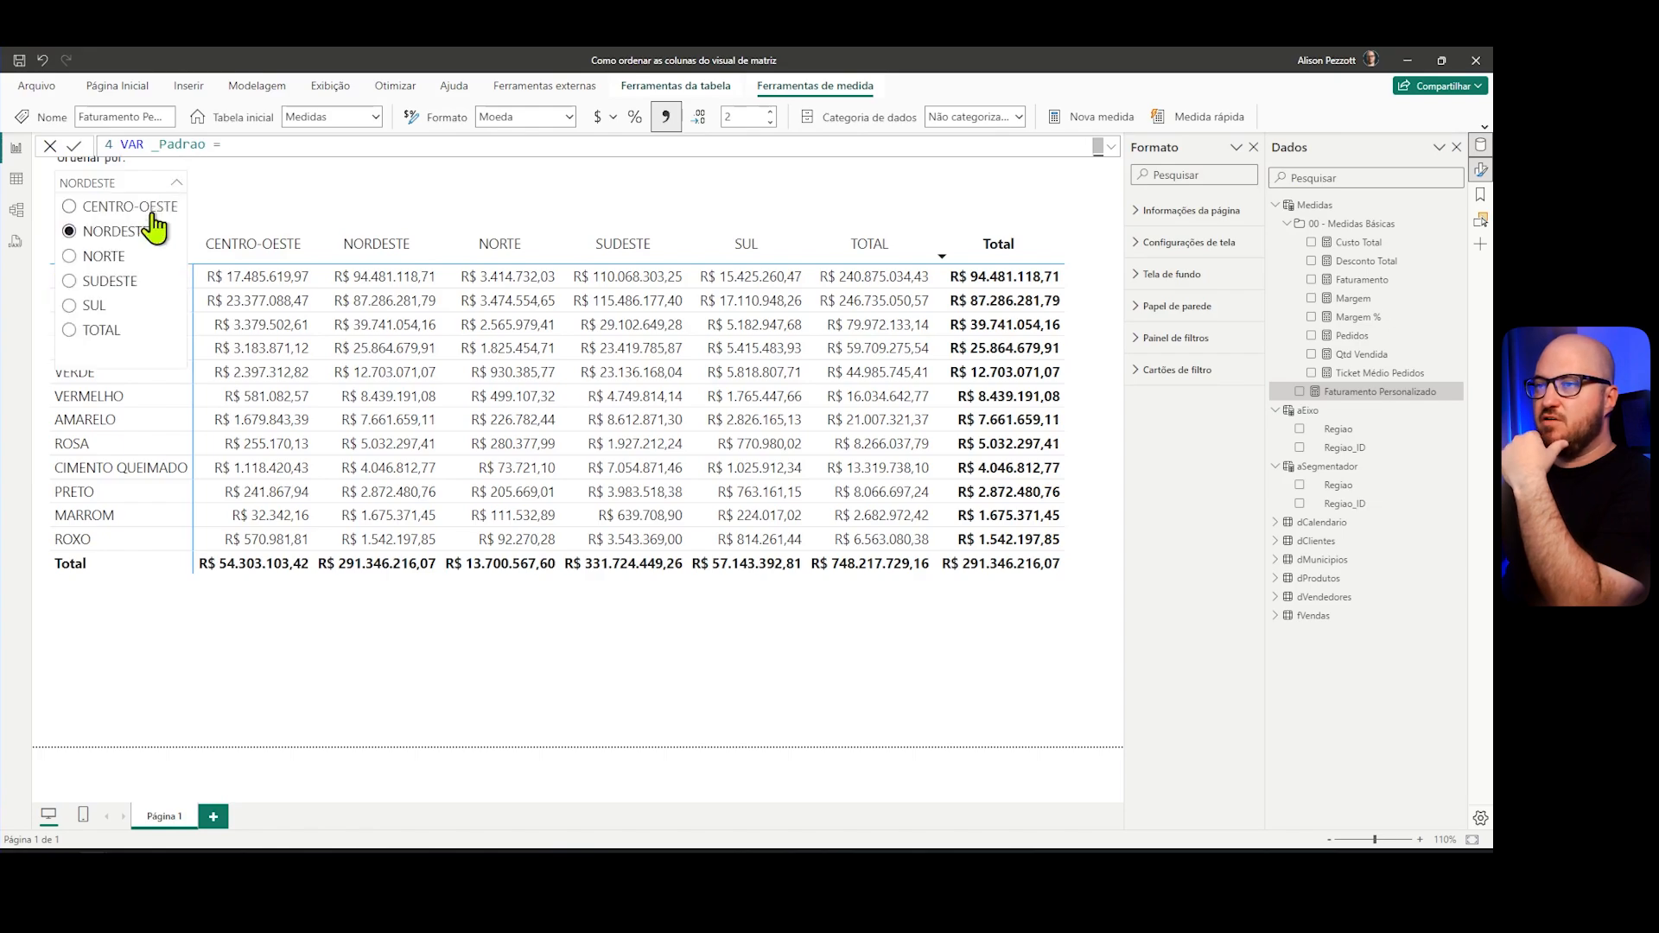
left_click(104, 259)
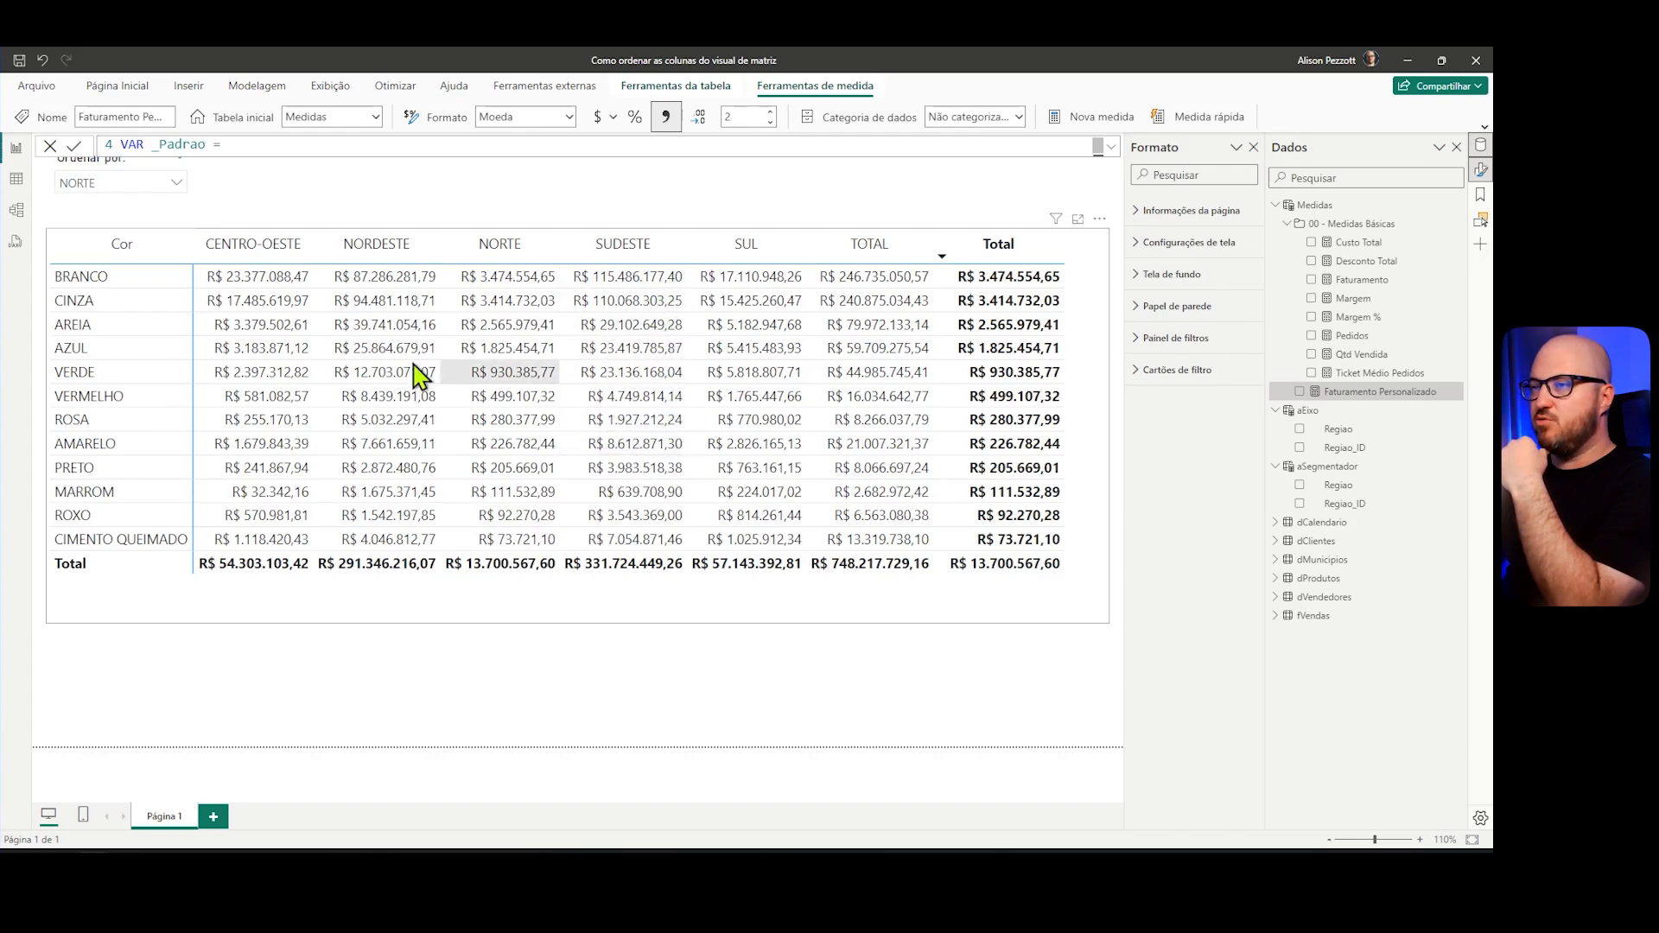
Step: Select SUDESTE, SUL and TOTAL in turn in the slicer and check the matrix row order
left_click(147, 185)
left_click(111, 281)
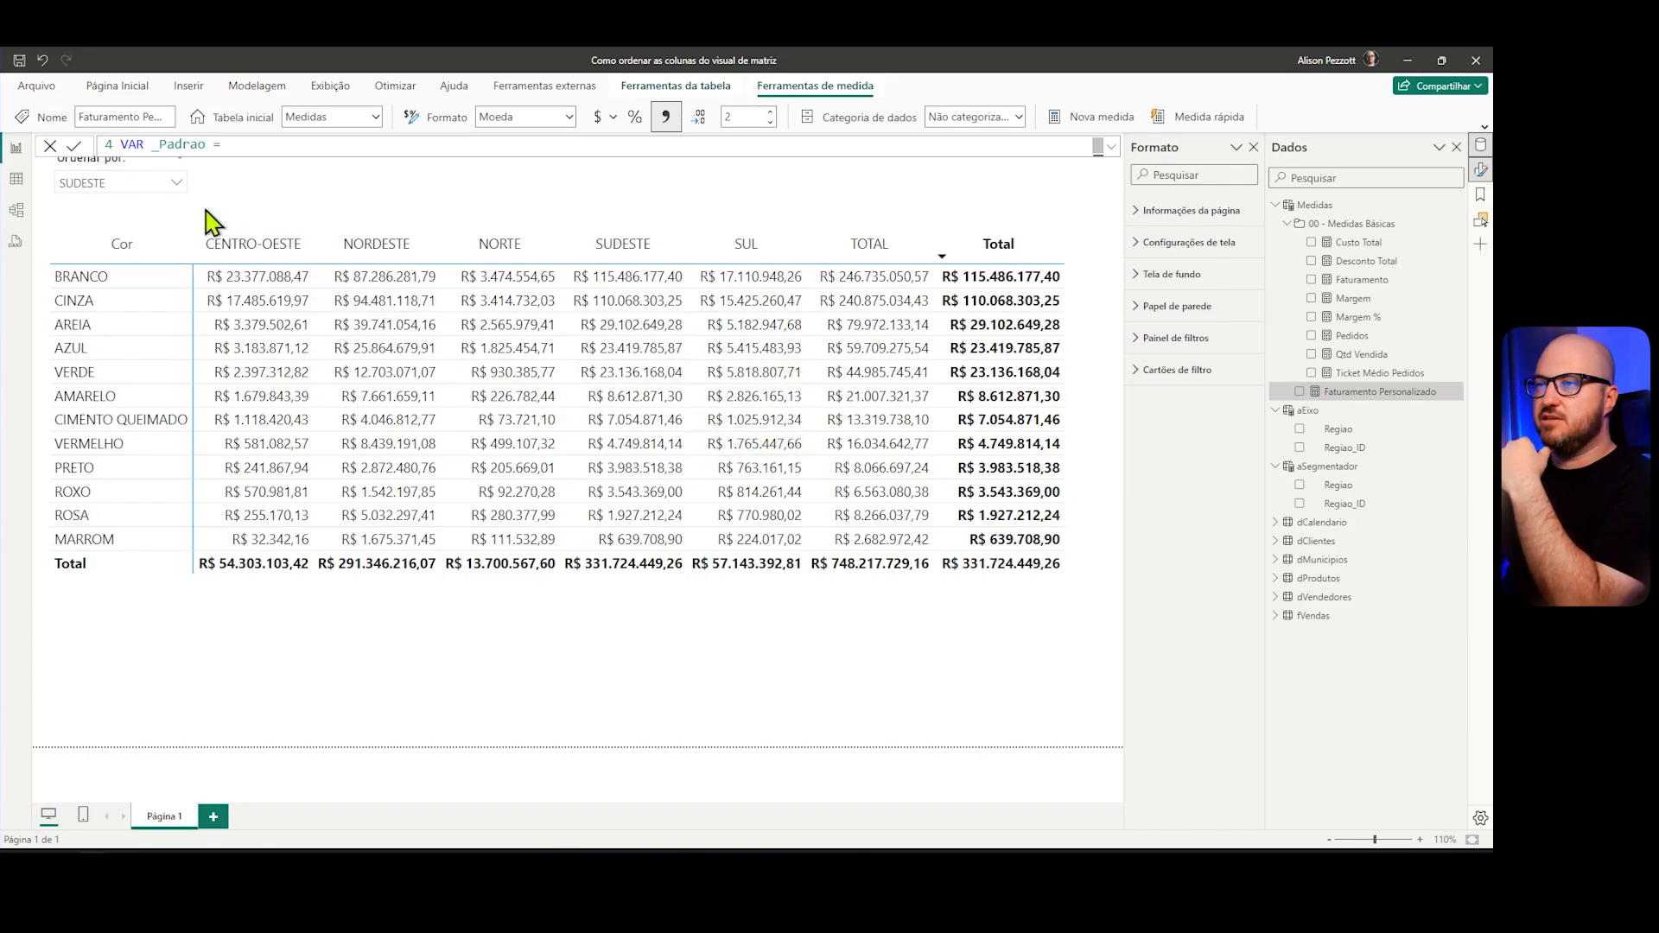
left_click(173, 182)
left_click(93, 306)
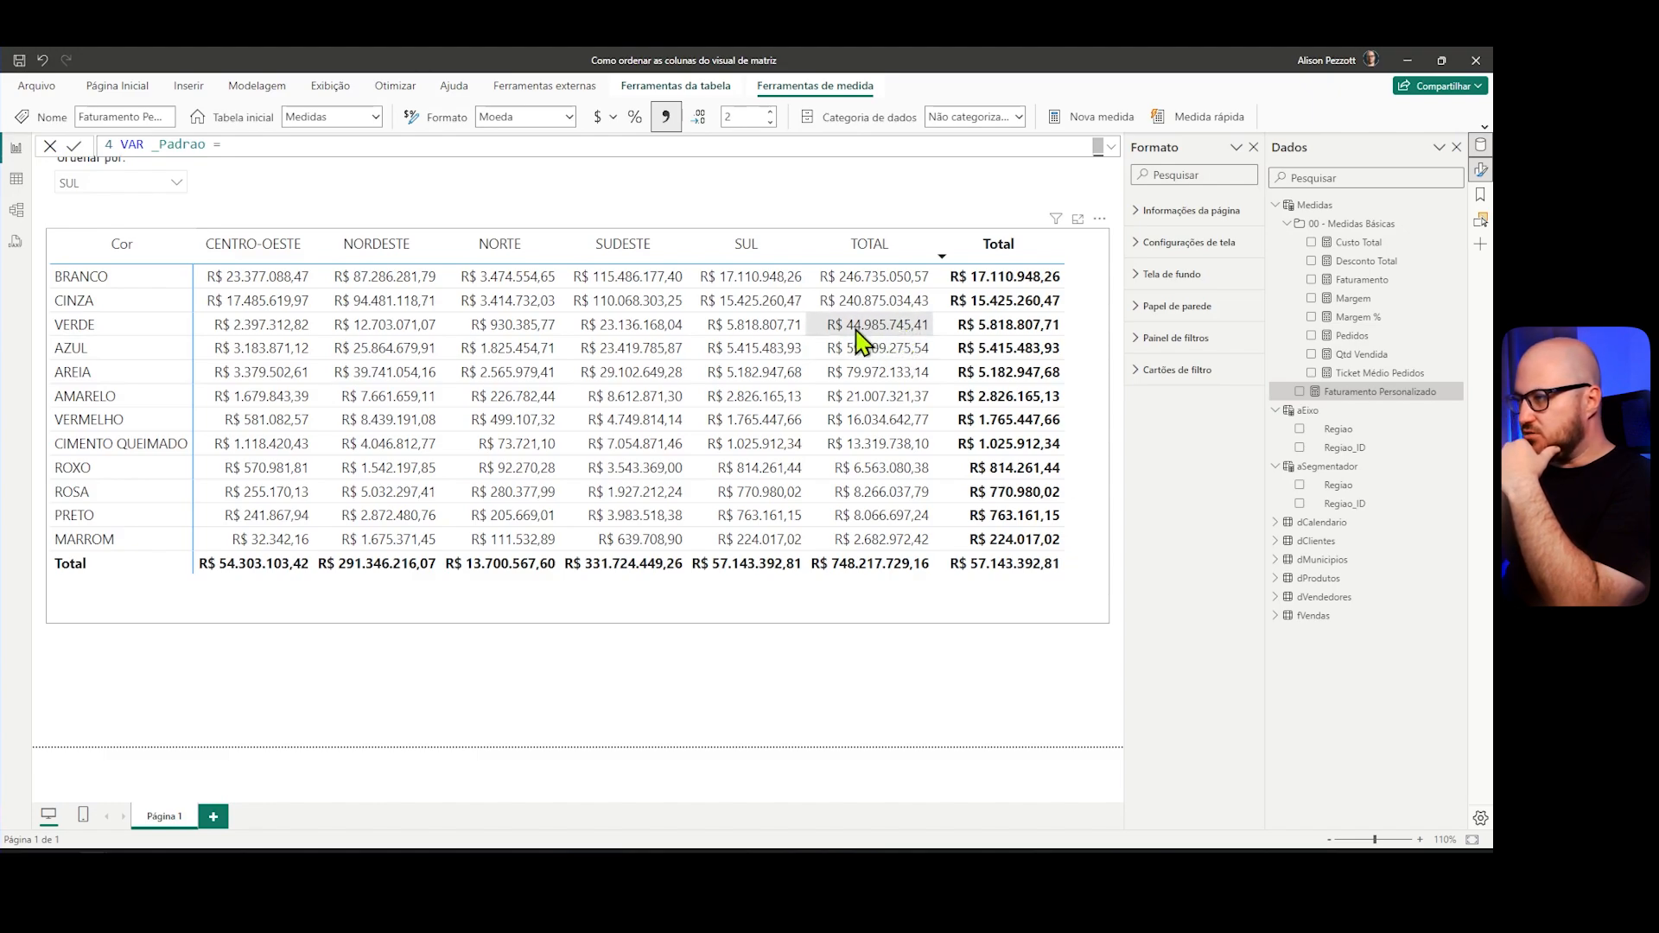
left_click(160, 181)
left_click(99, 331)
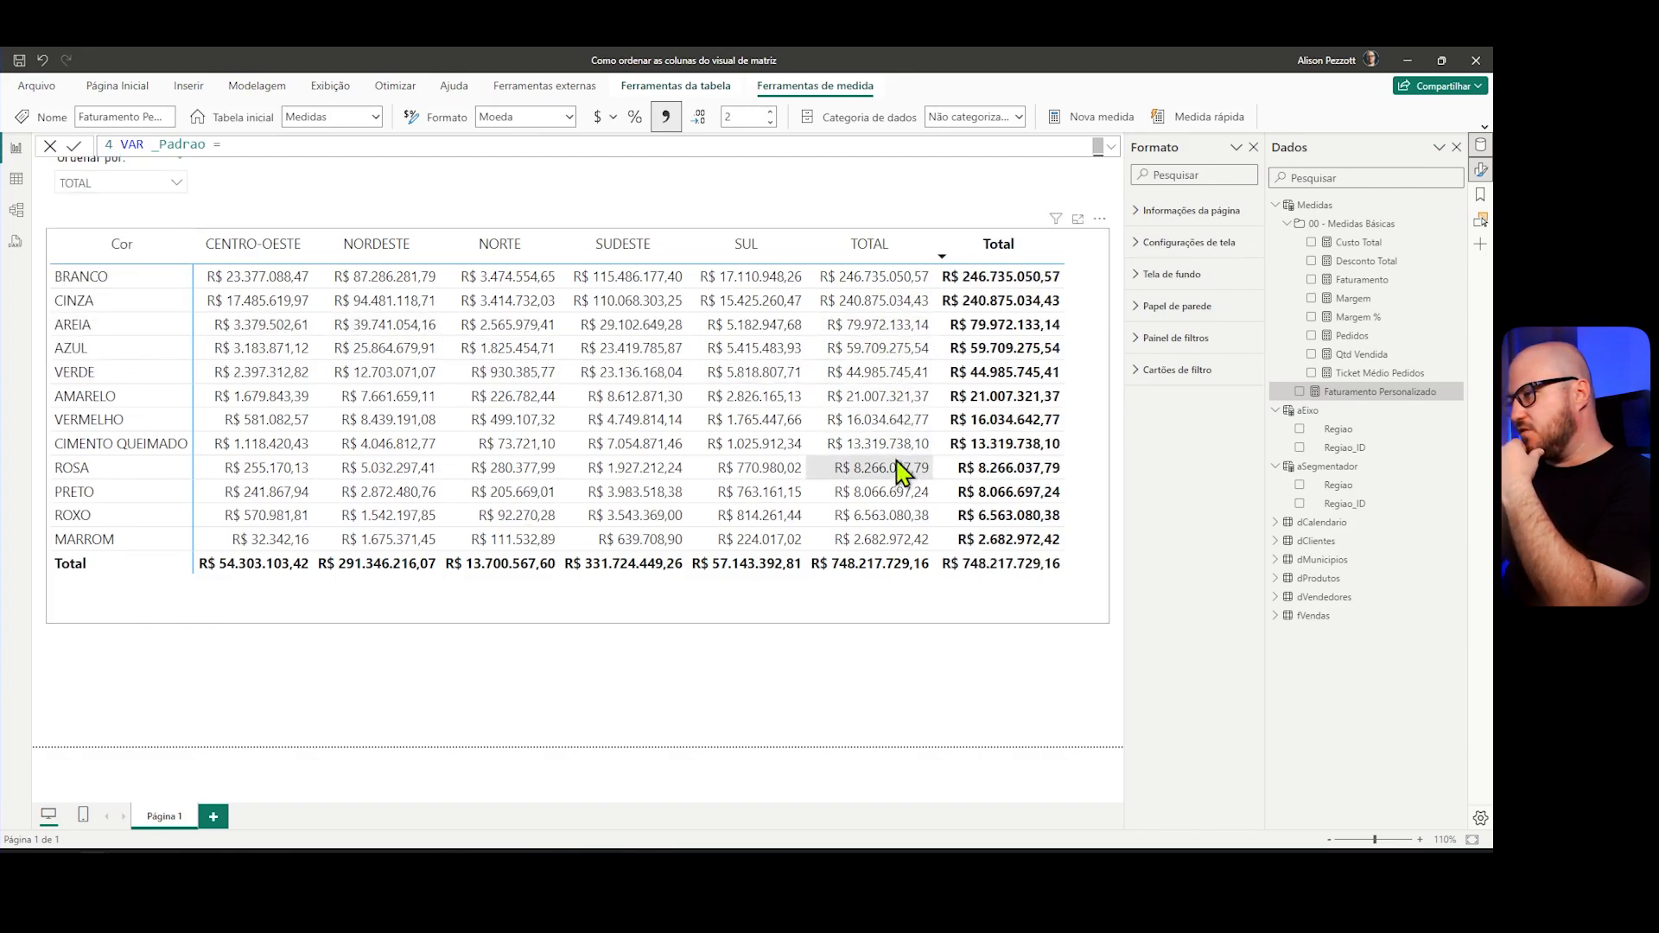
left_click(817, 218)
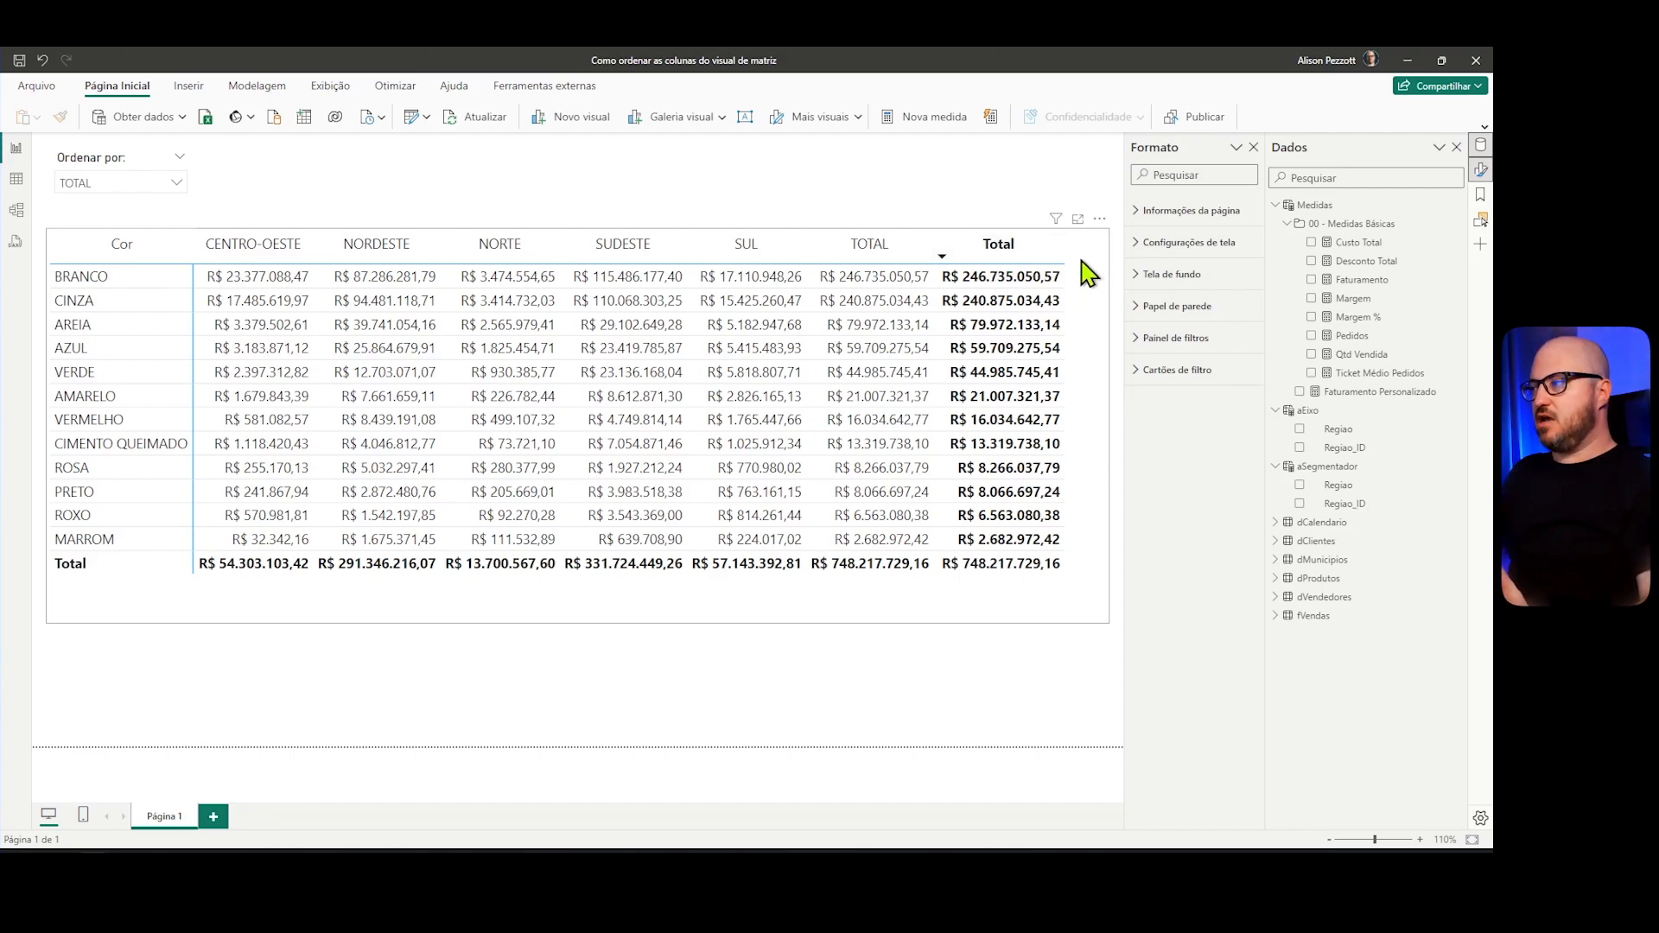
Step: Narrow the matrix's Total column and turn off text wrap for its column headers
mouse_move(1065, 256)
left_mouse_down()
mouse_move(877, 257)
mouse_move(1062, 253)
left_mouse_up()
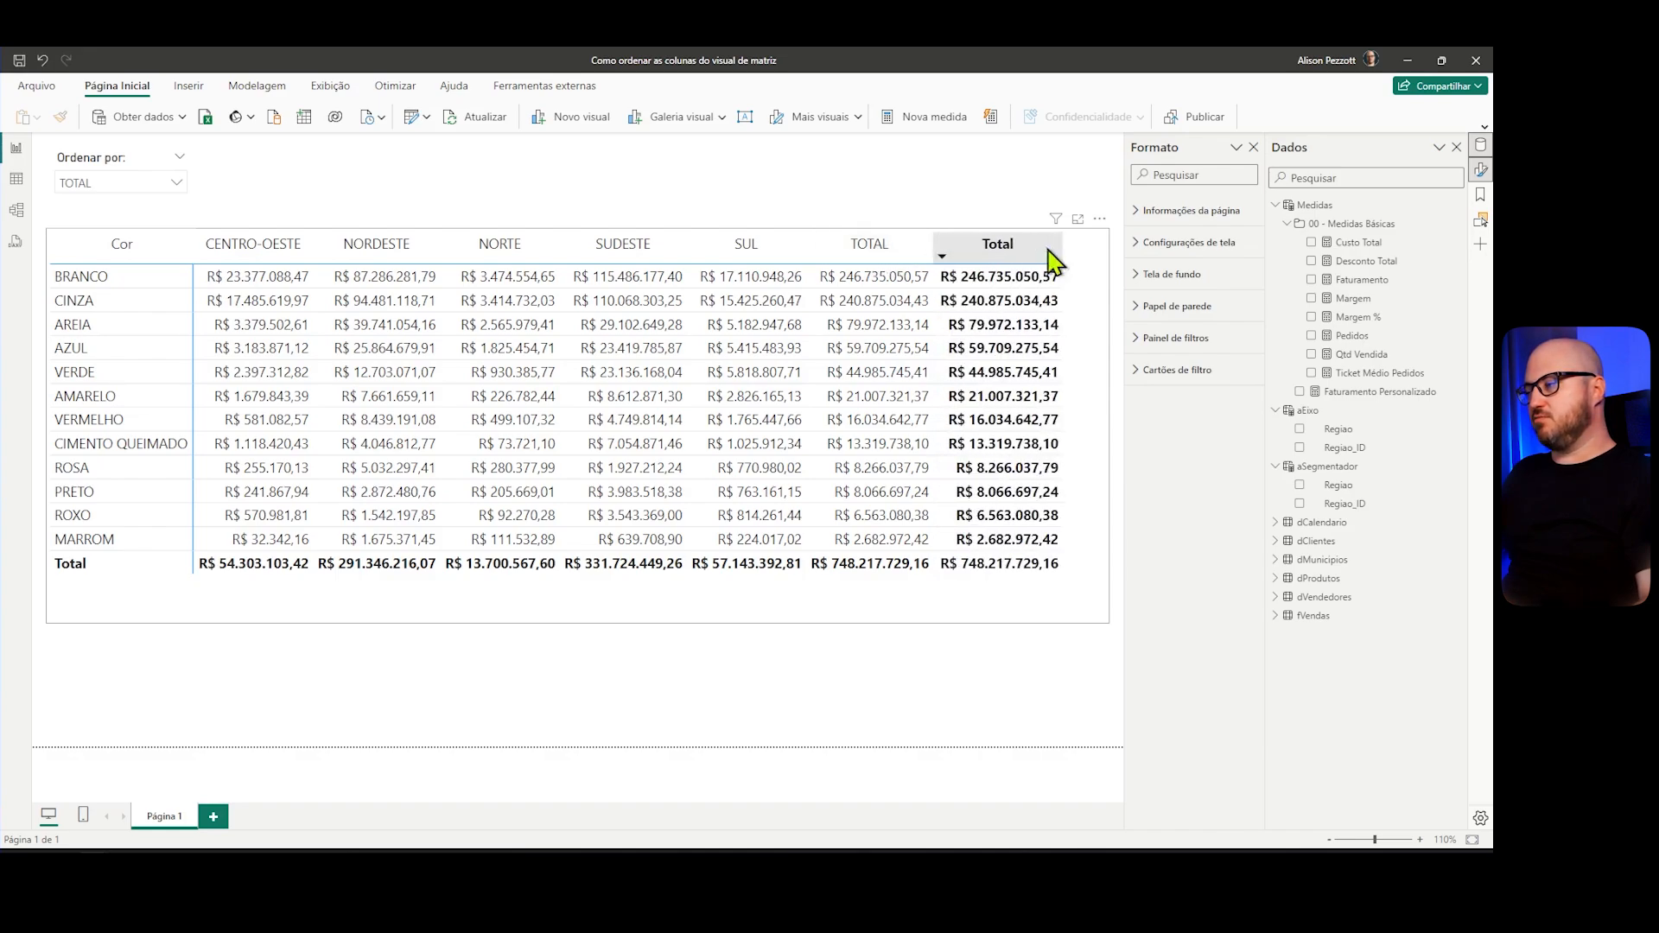
left_click(1096, 331)
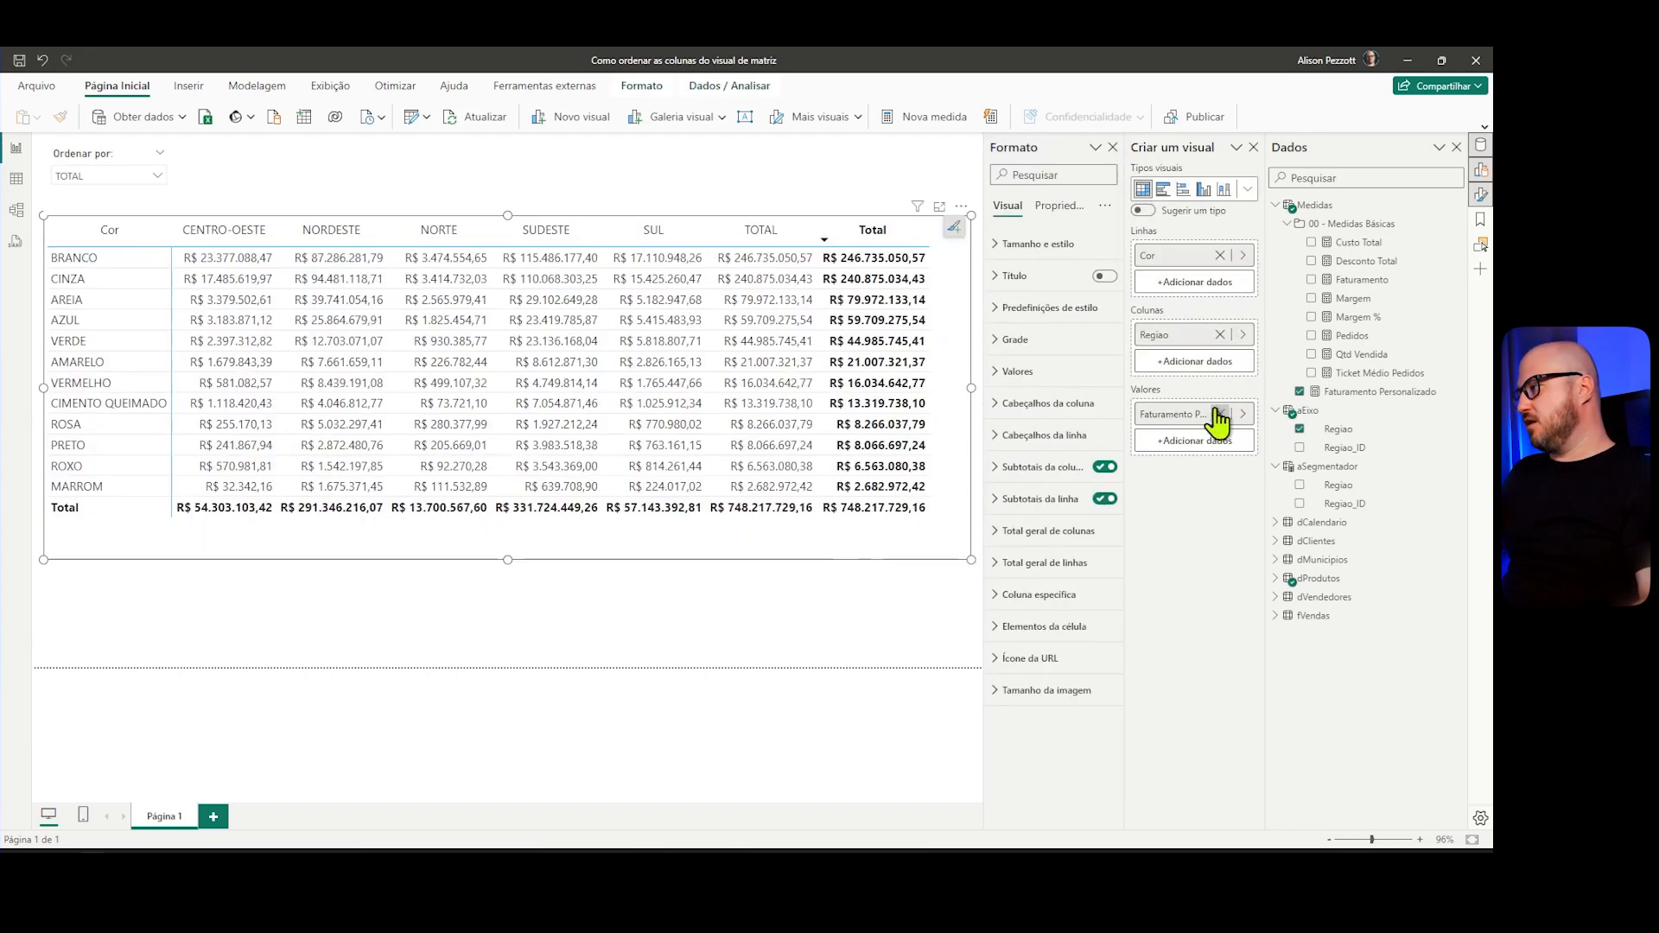
left_click(995, 469)
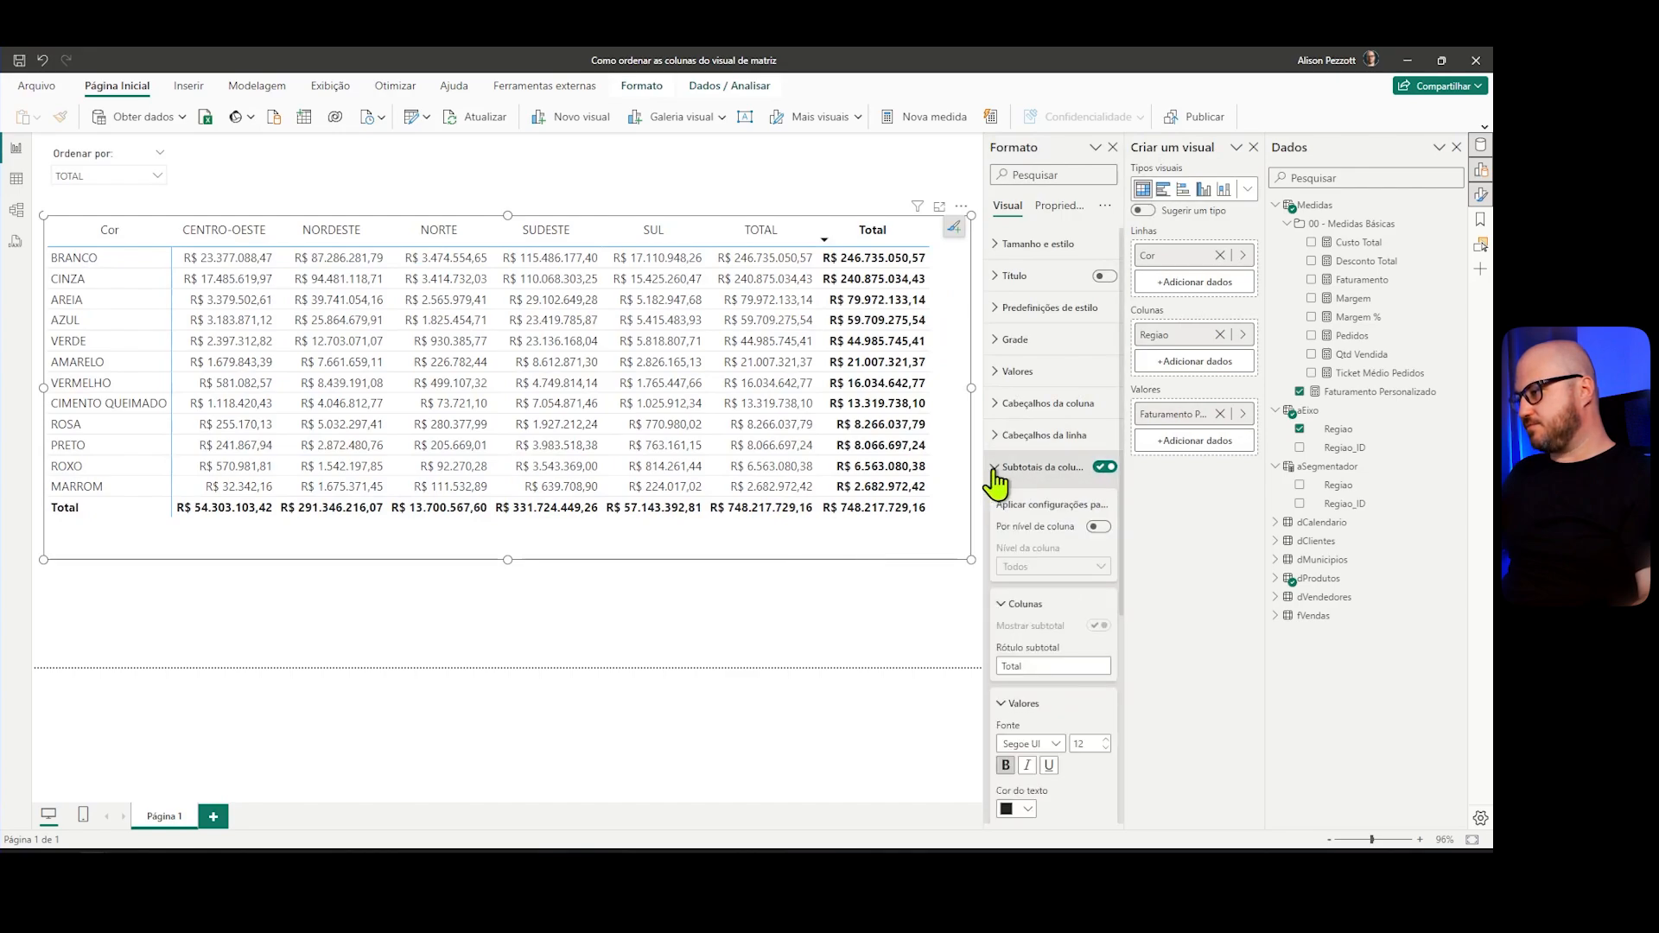
scroll(1037, 493, "down", 2)
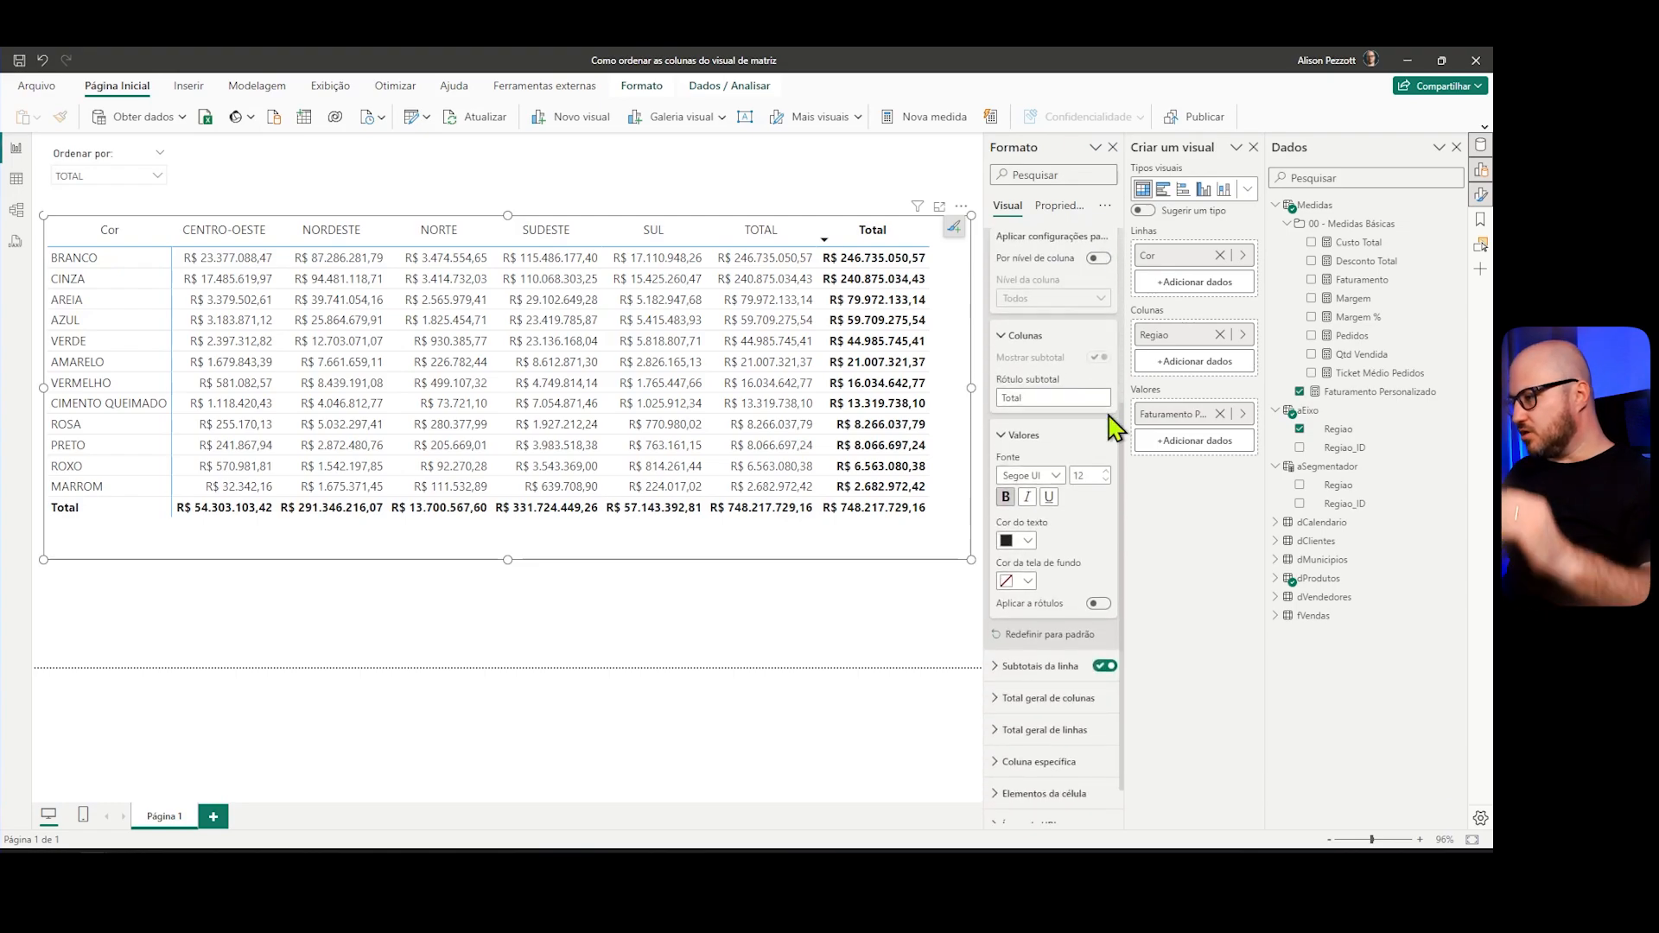
left_click(1038, 314)
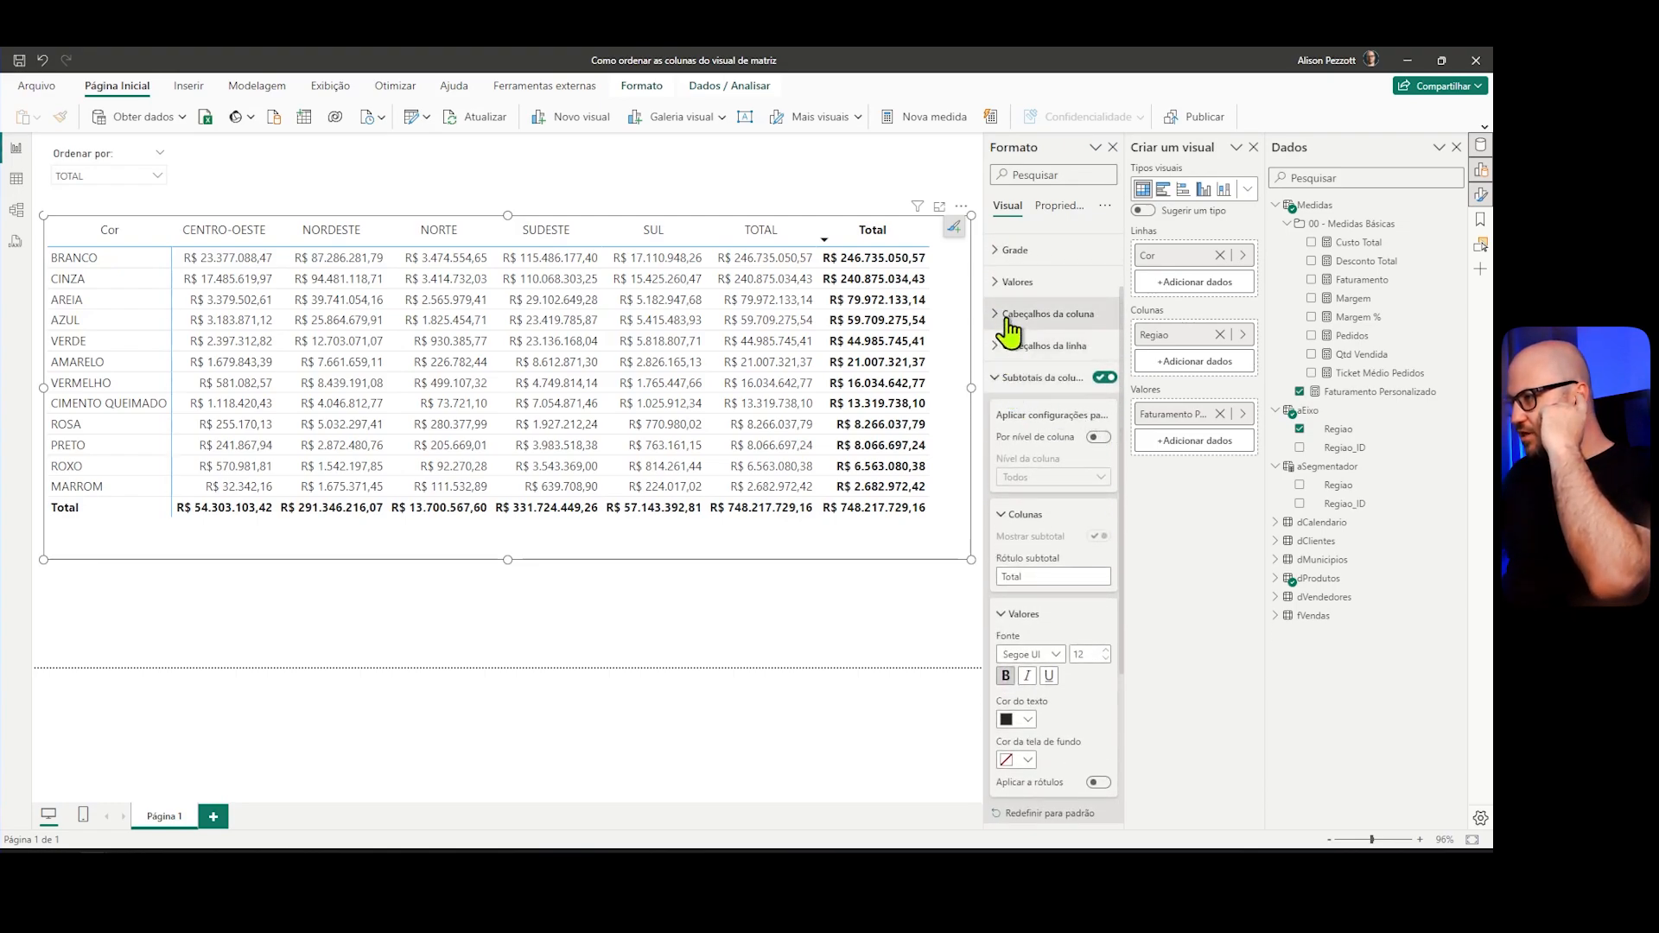
scroll(1089, 467, "down", 2)
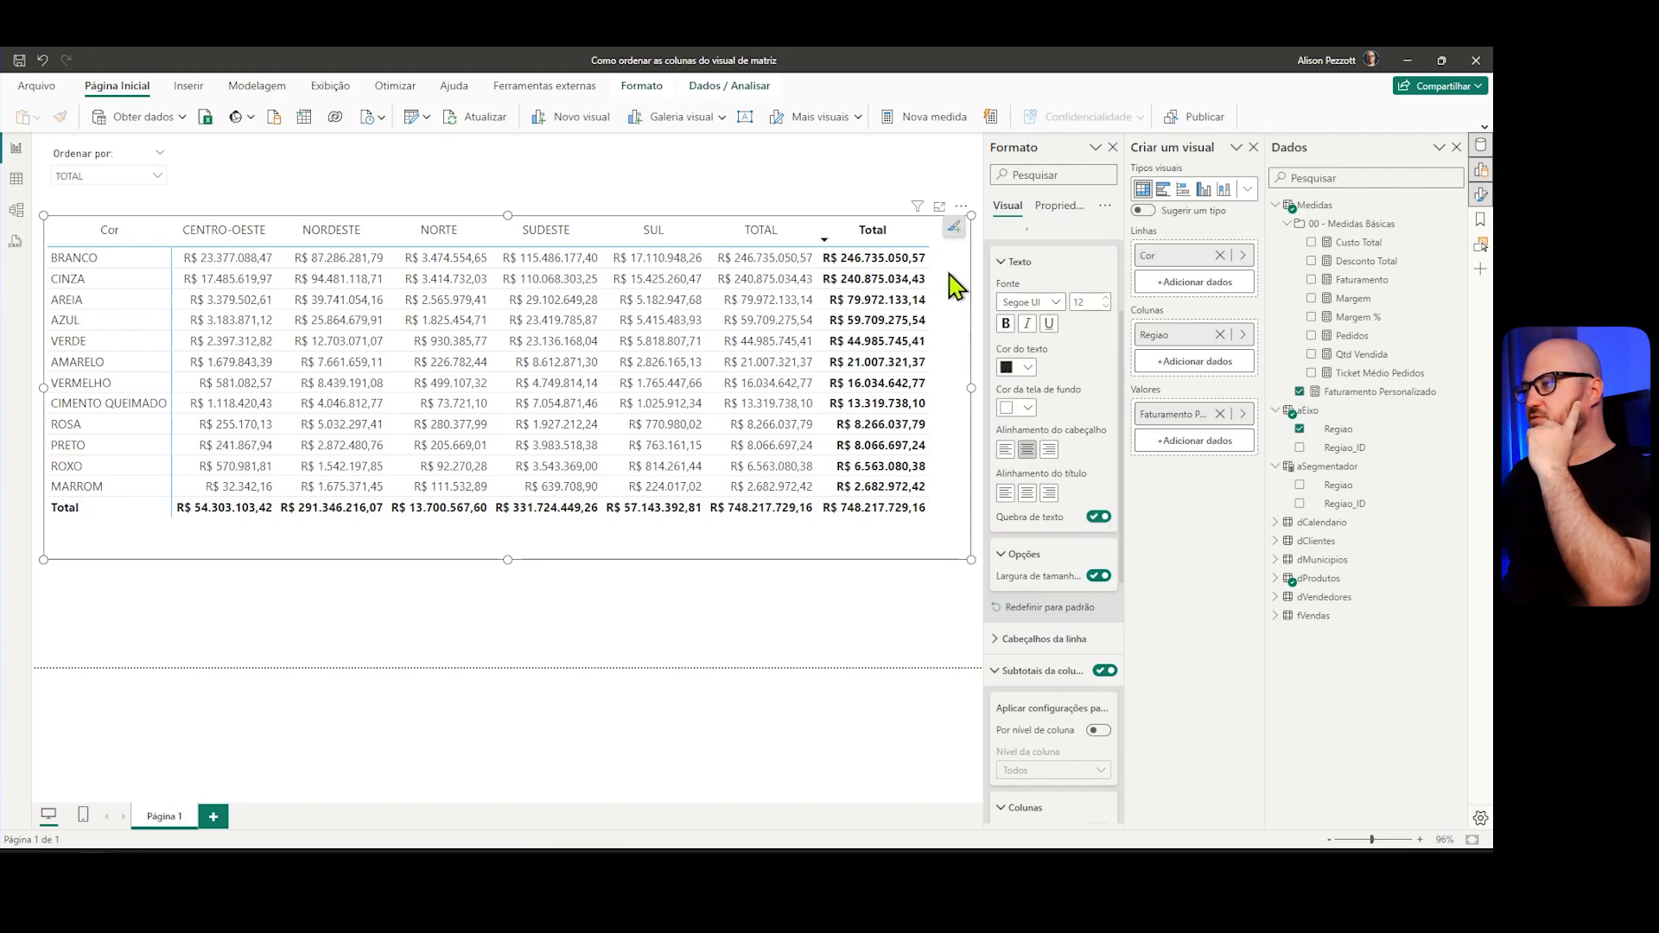
mouse_move(932, 231)
left_mouse_down()
mouse_move(822, 234)
mouse_move(904, 236)
left_mouse_up()
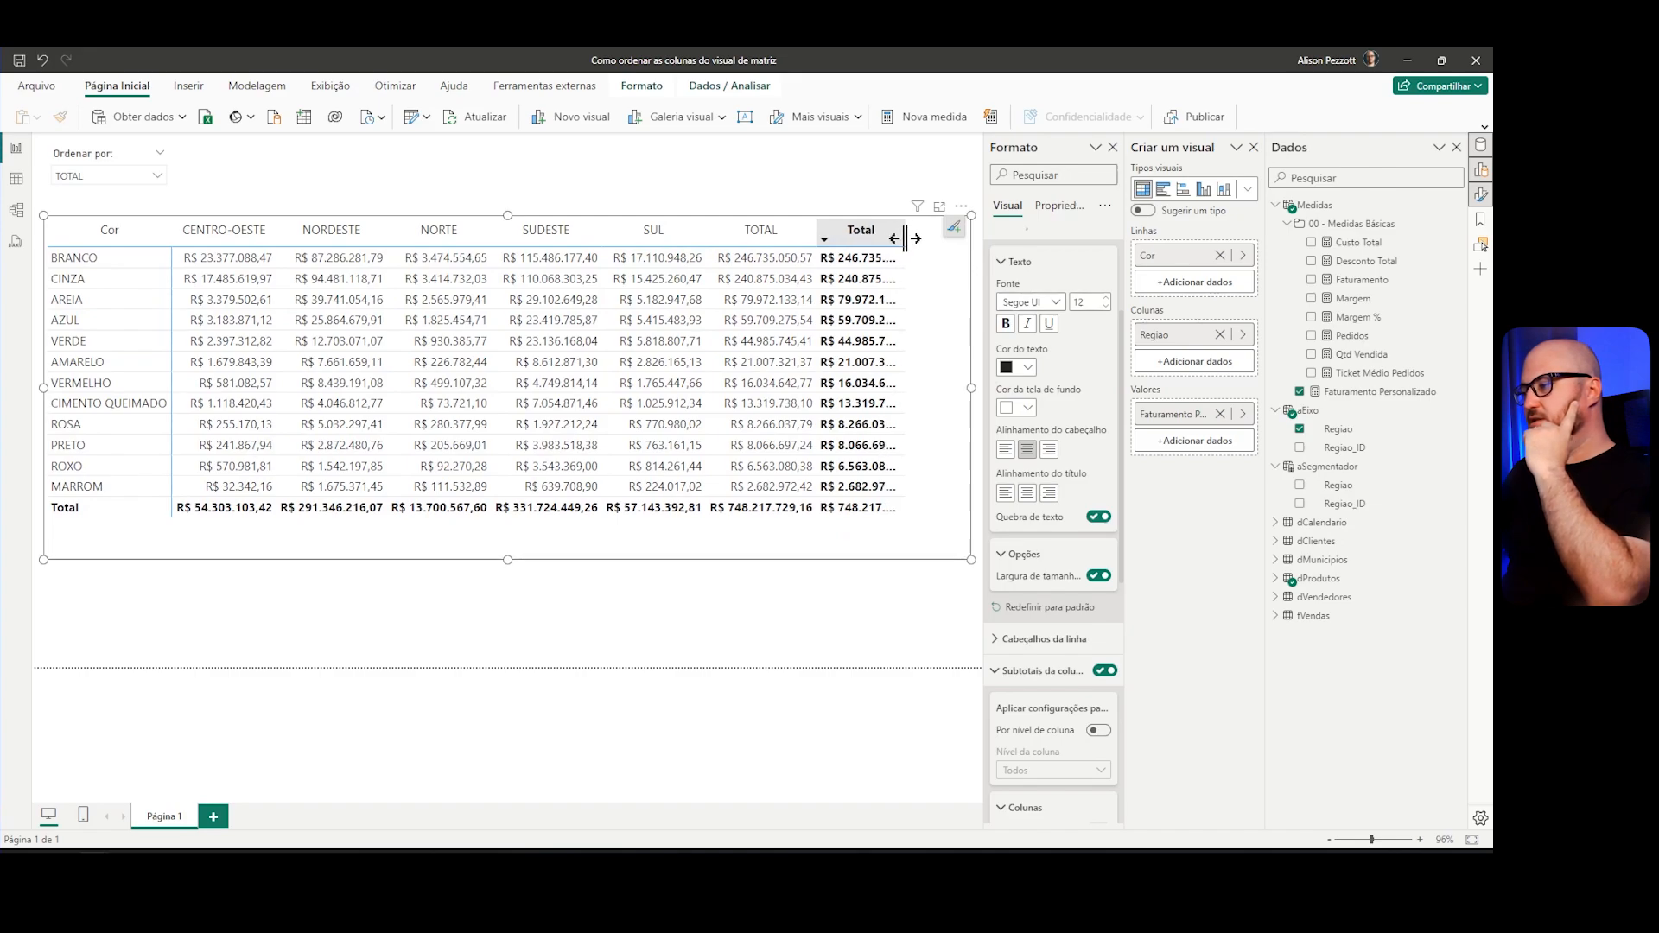
scroll(1080, 484, "up", 2)
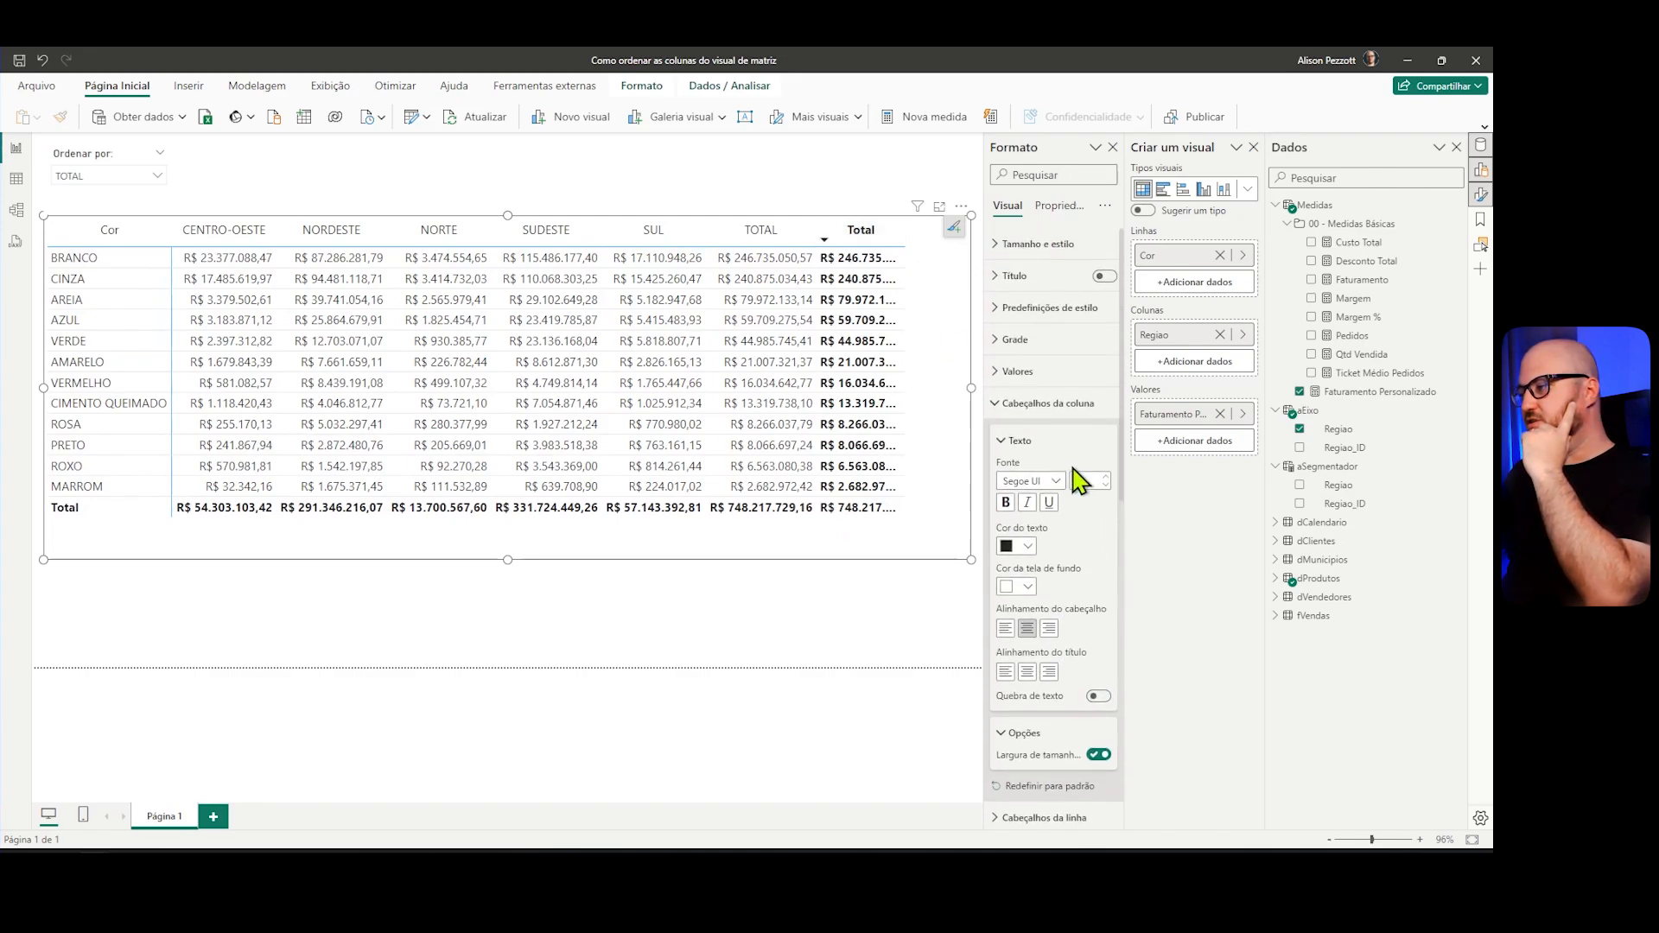
Step: Try text wrap on the matrix values with the Total column slightly wider, and turn the wrap back off
left_click(990, 404)
left_click(994, 372)
scroll(1072, 490, "down", 1)
scroll(1071, 489, "down", 1)
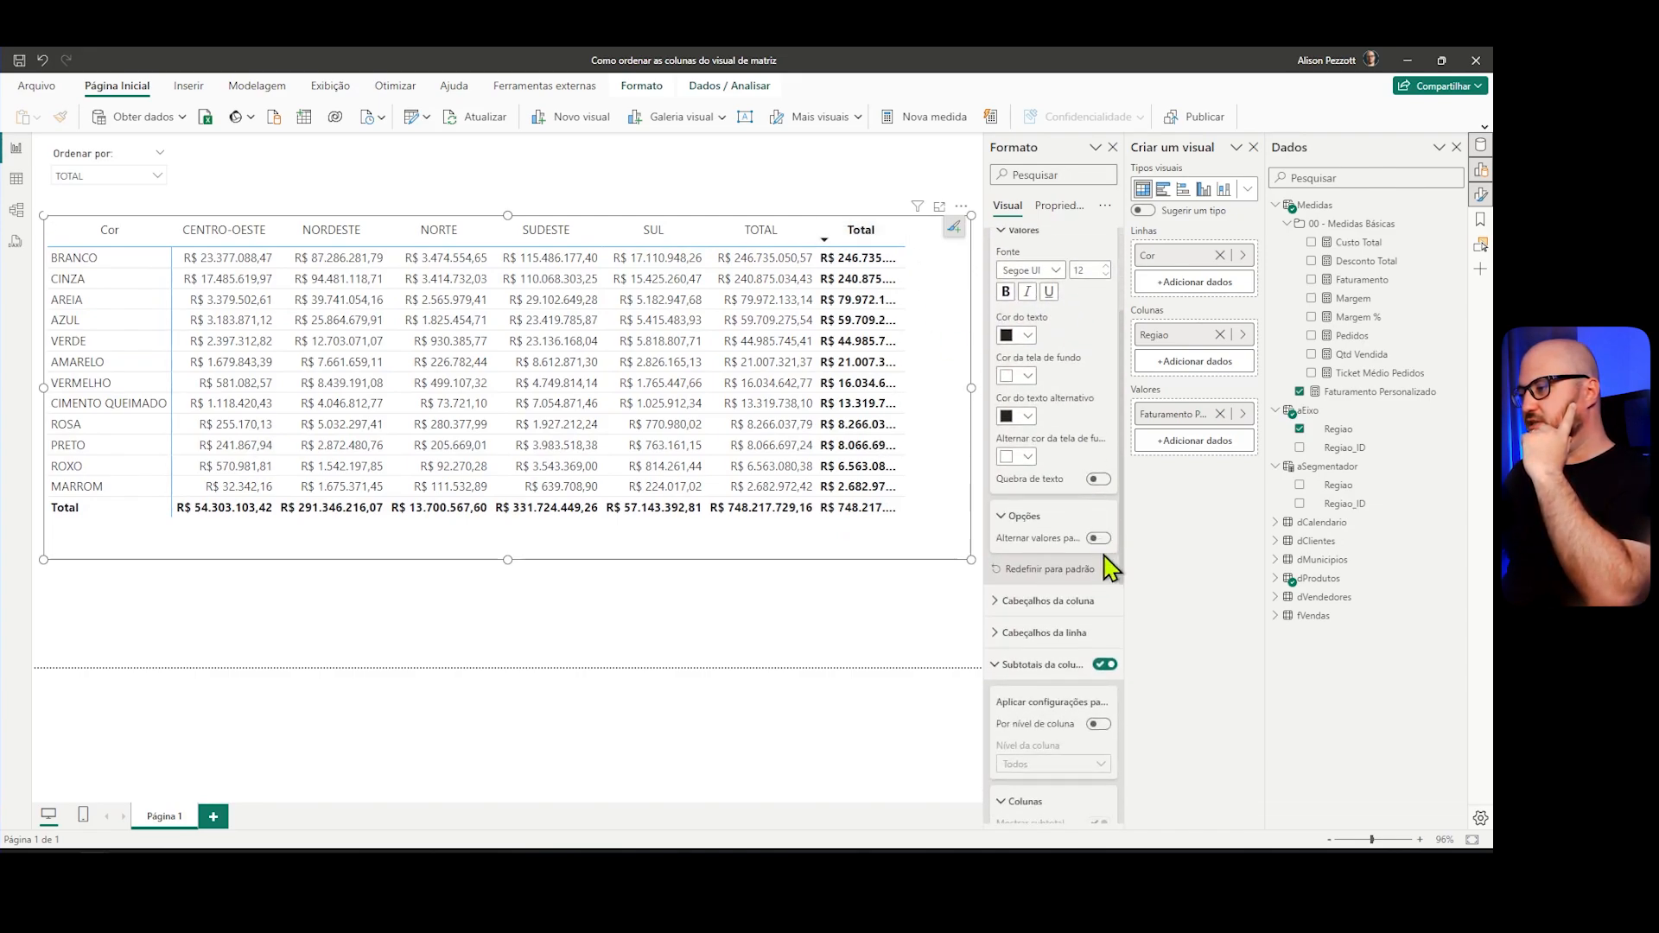
left_click(1098, 481)
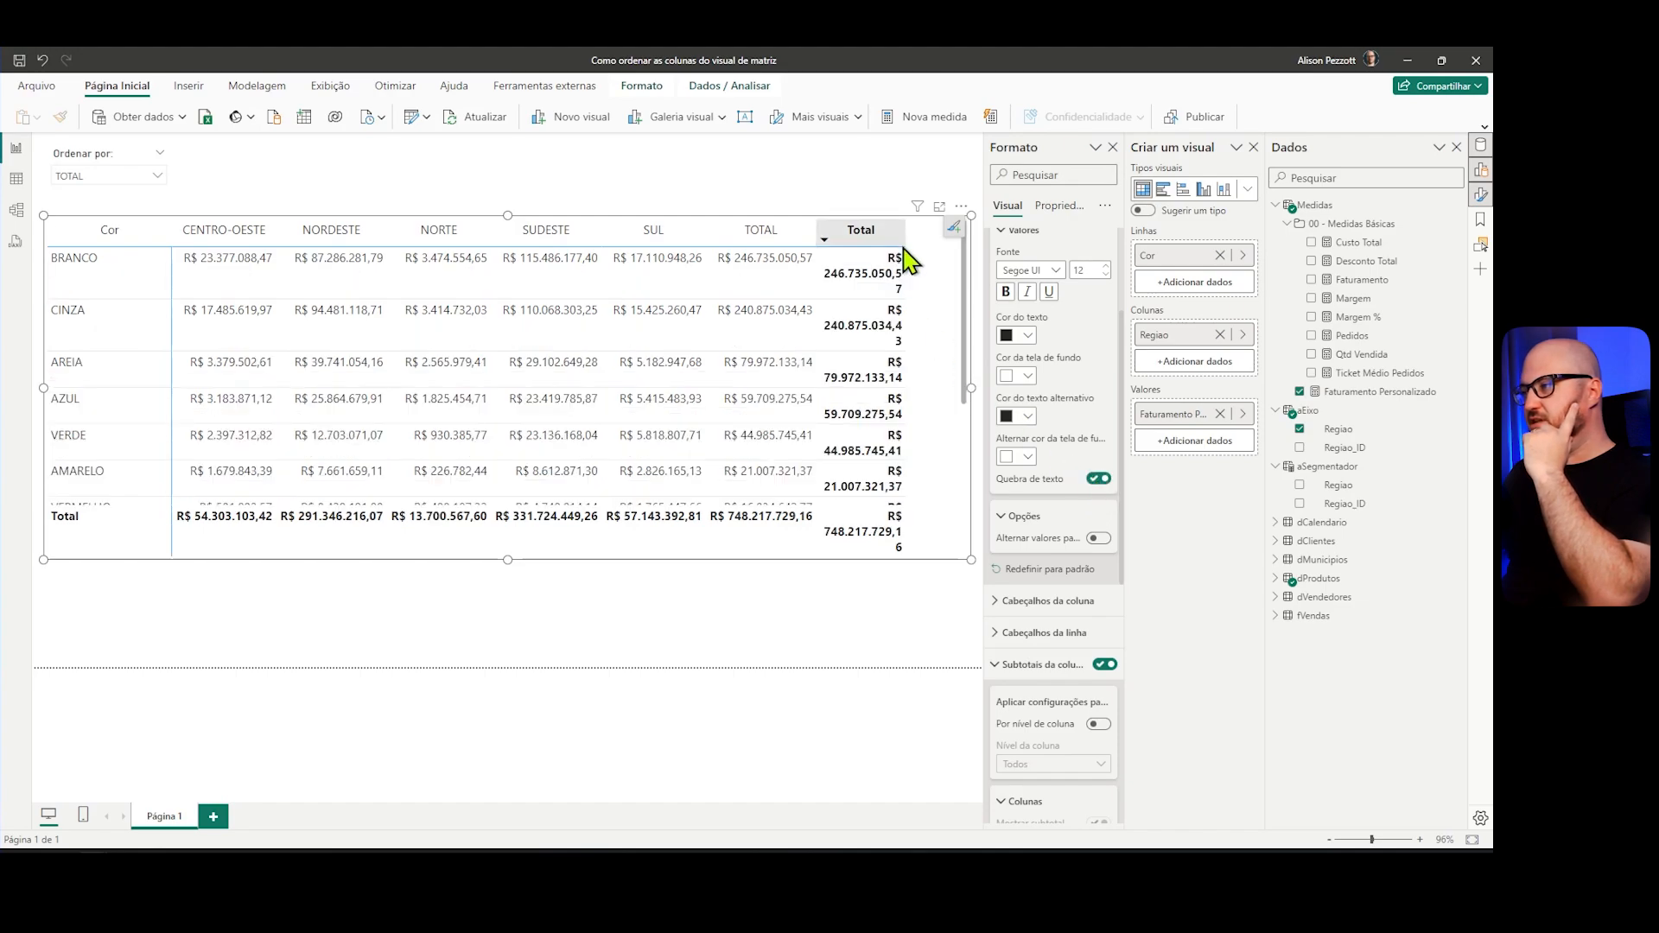
mouse_move(906, 241)
left_mouse_down()
mouse_move(833, 232)
mouse_move(938, 233)
mouse_move(882, 239)
mouse_move(909, 247)
left_mouse_up()
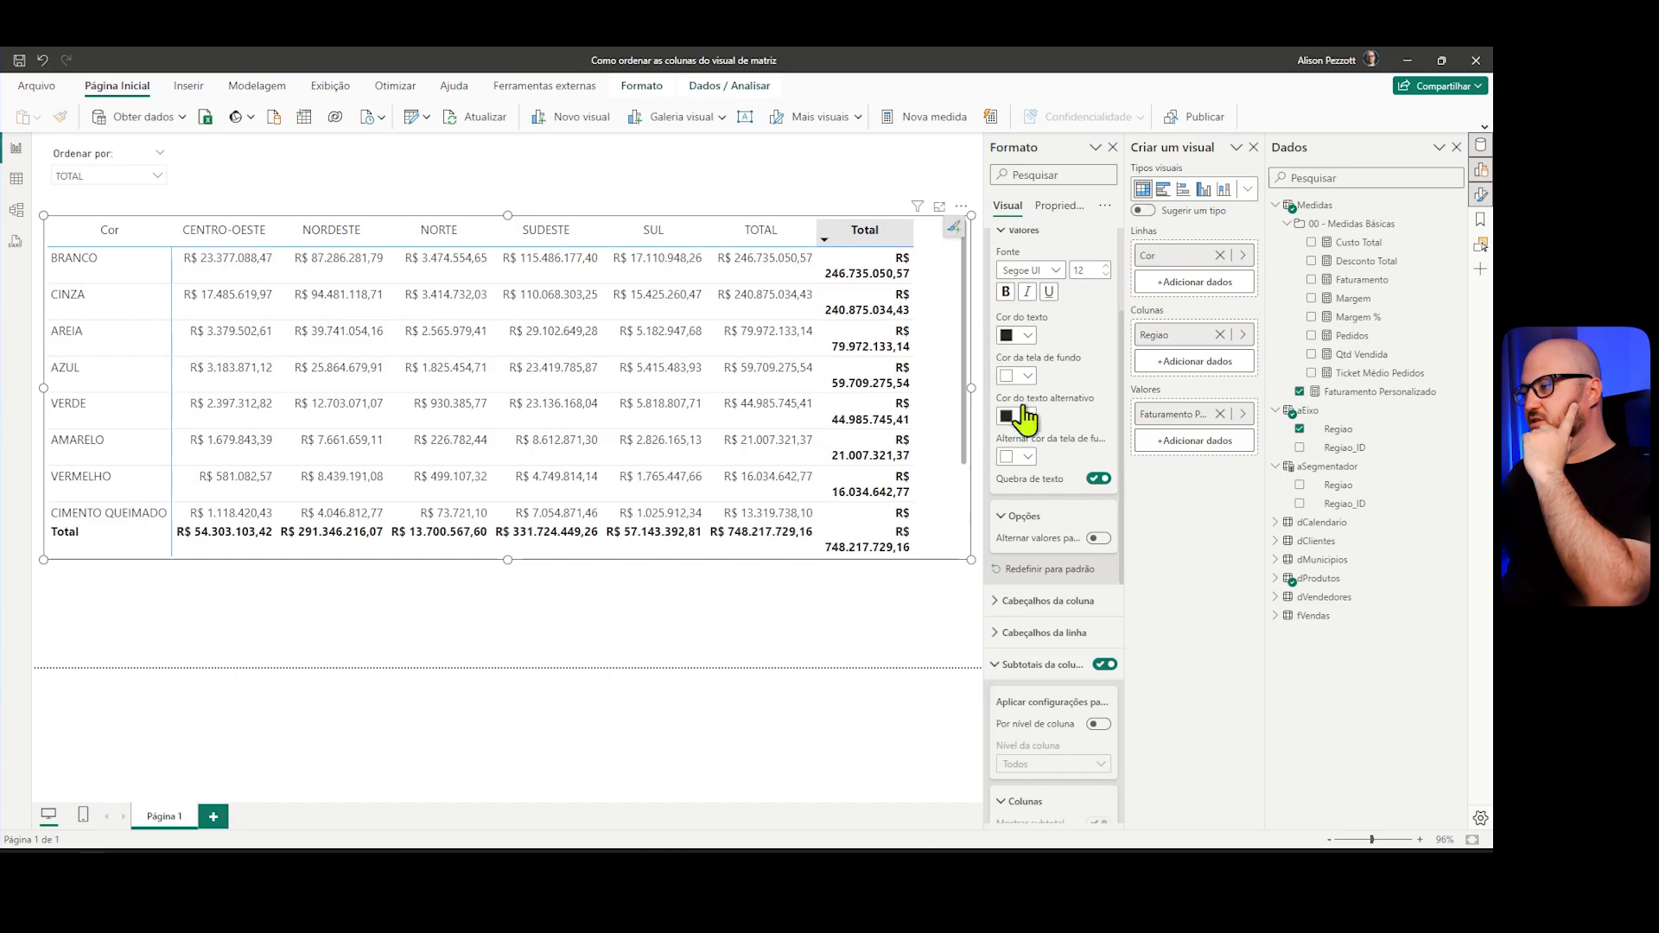
left_click(1098, 479)
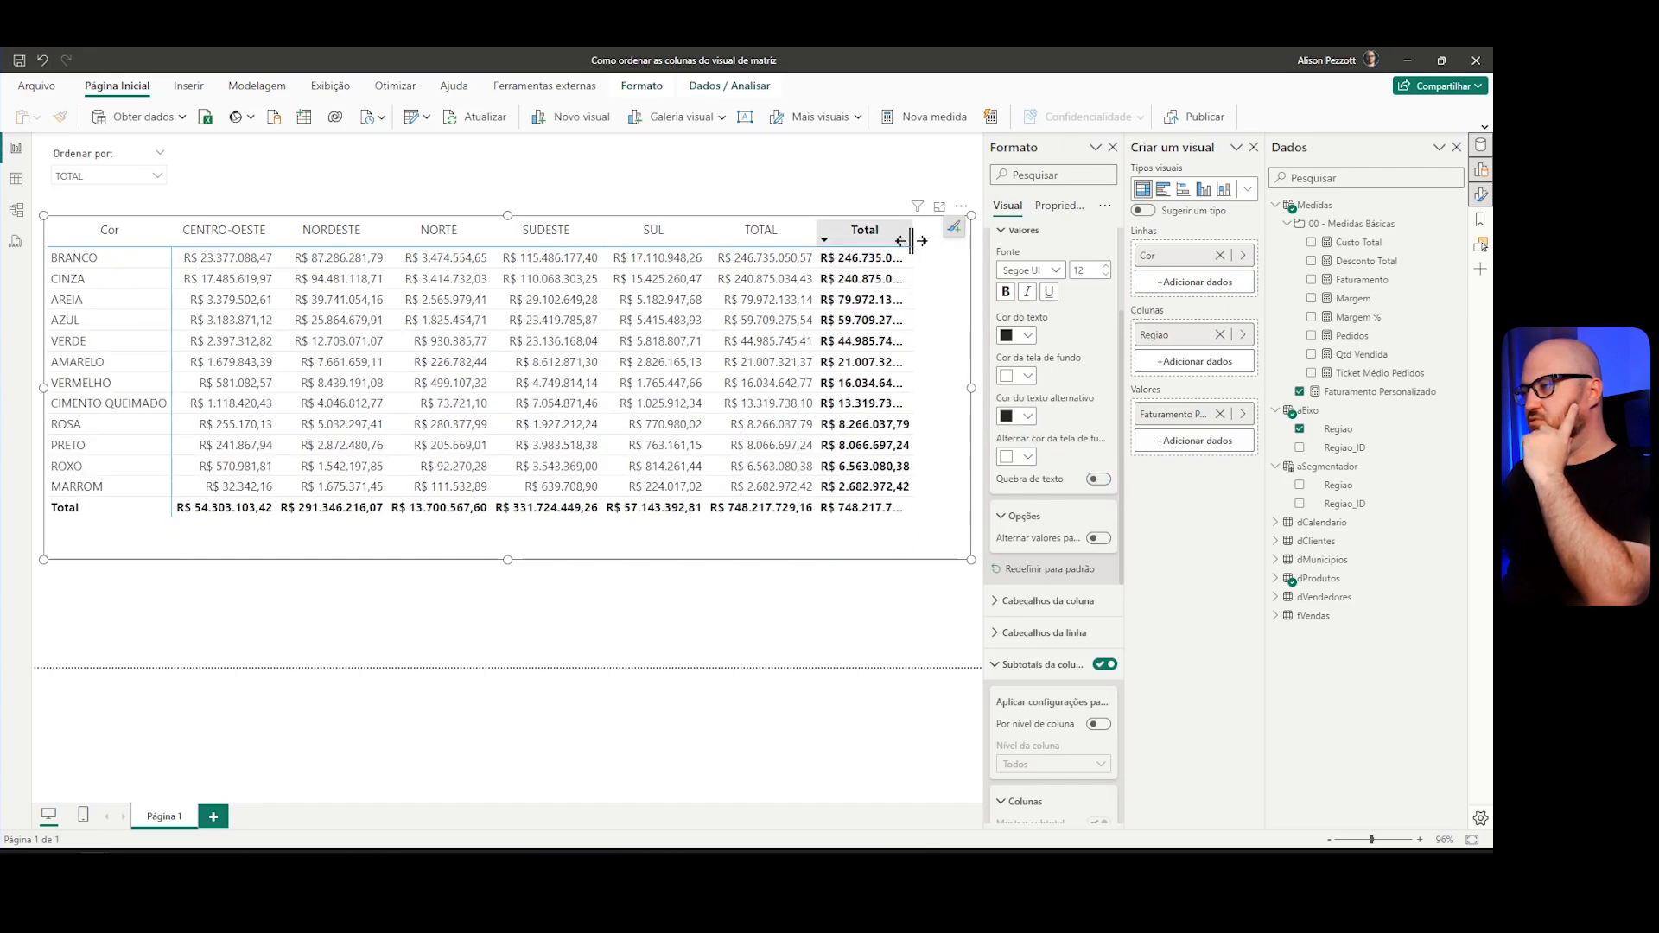
Step: Try the matrix with column subtotals turned off and sort its rows by Cor, ascending and descending
mouse_move(904, 231)
left_mouse_down()
mouse_move(819, 250)
mouse_move(922, 243)
left_mouse_up()
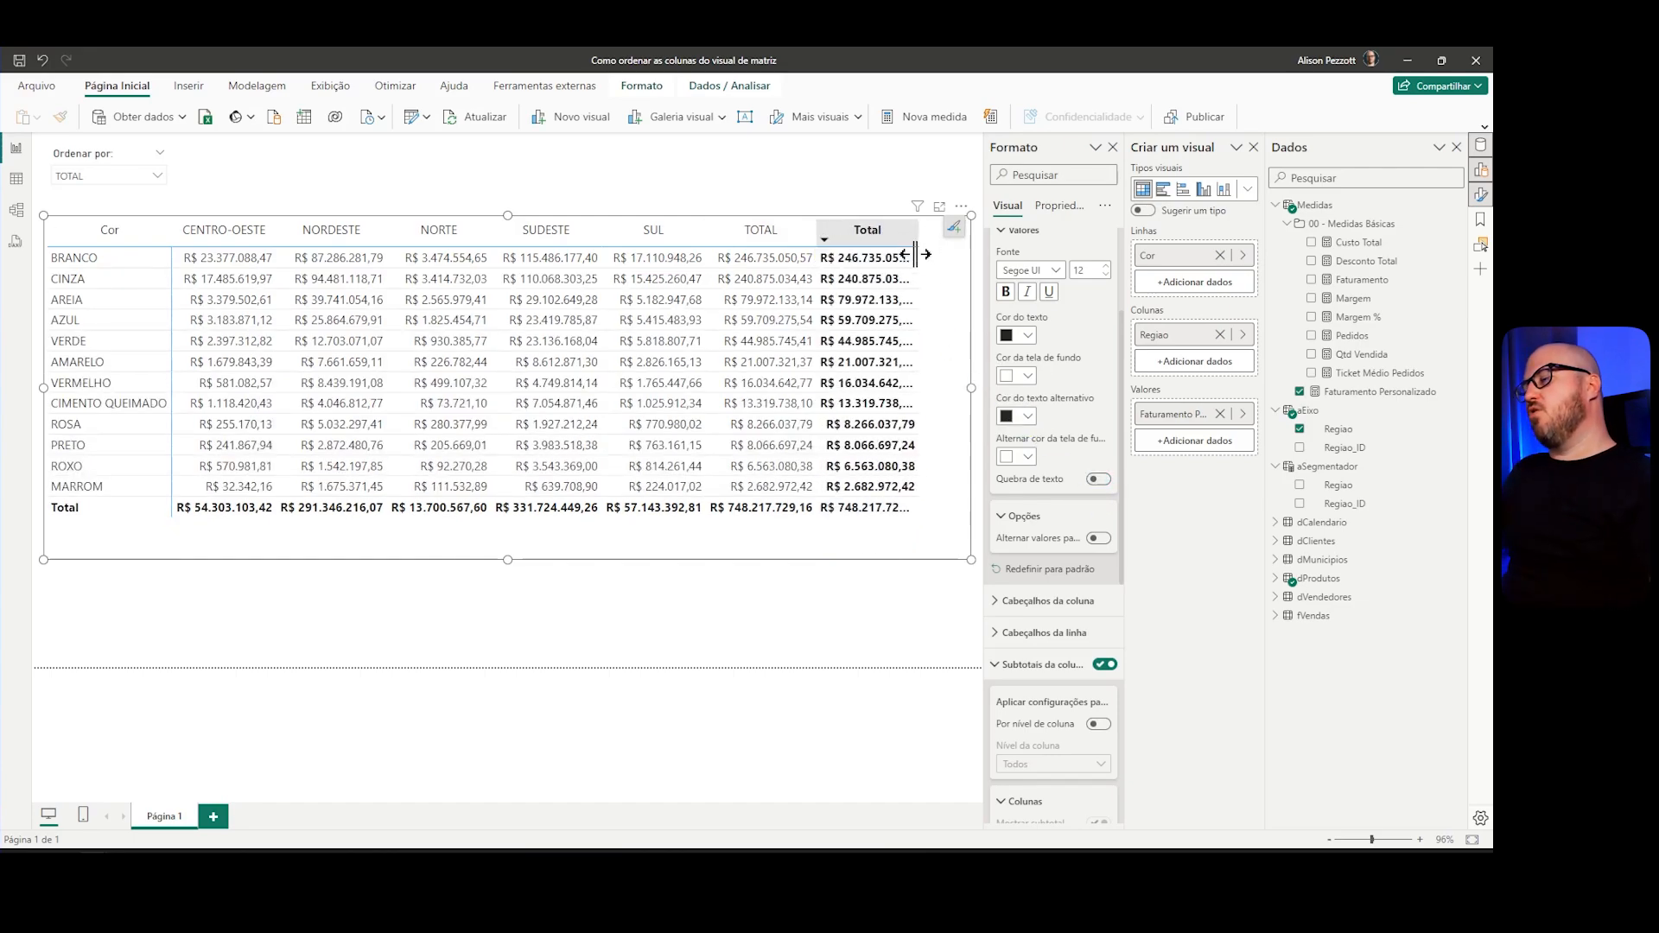
scroll(1060, 488, "up", 3)
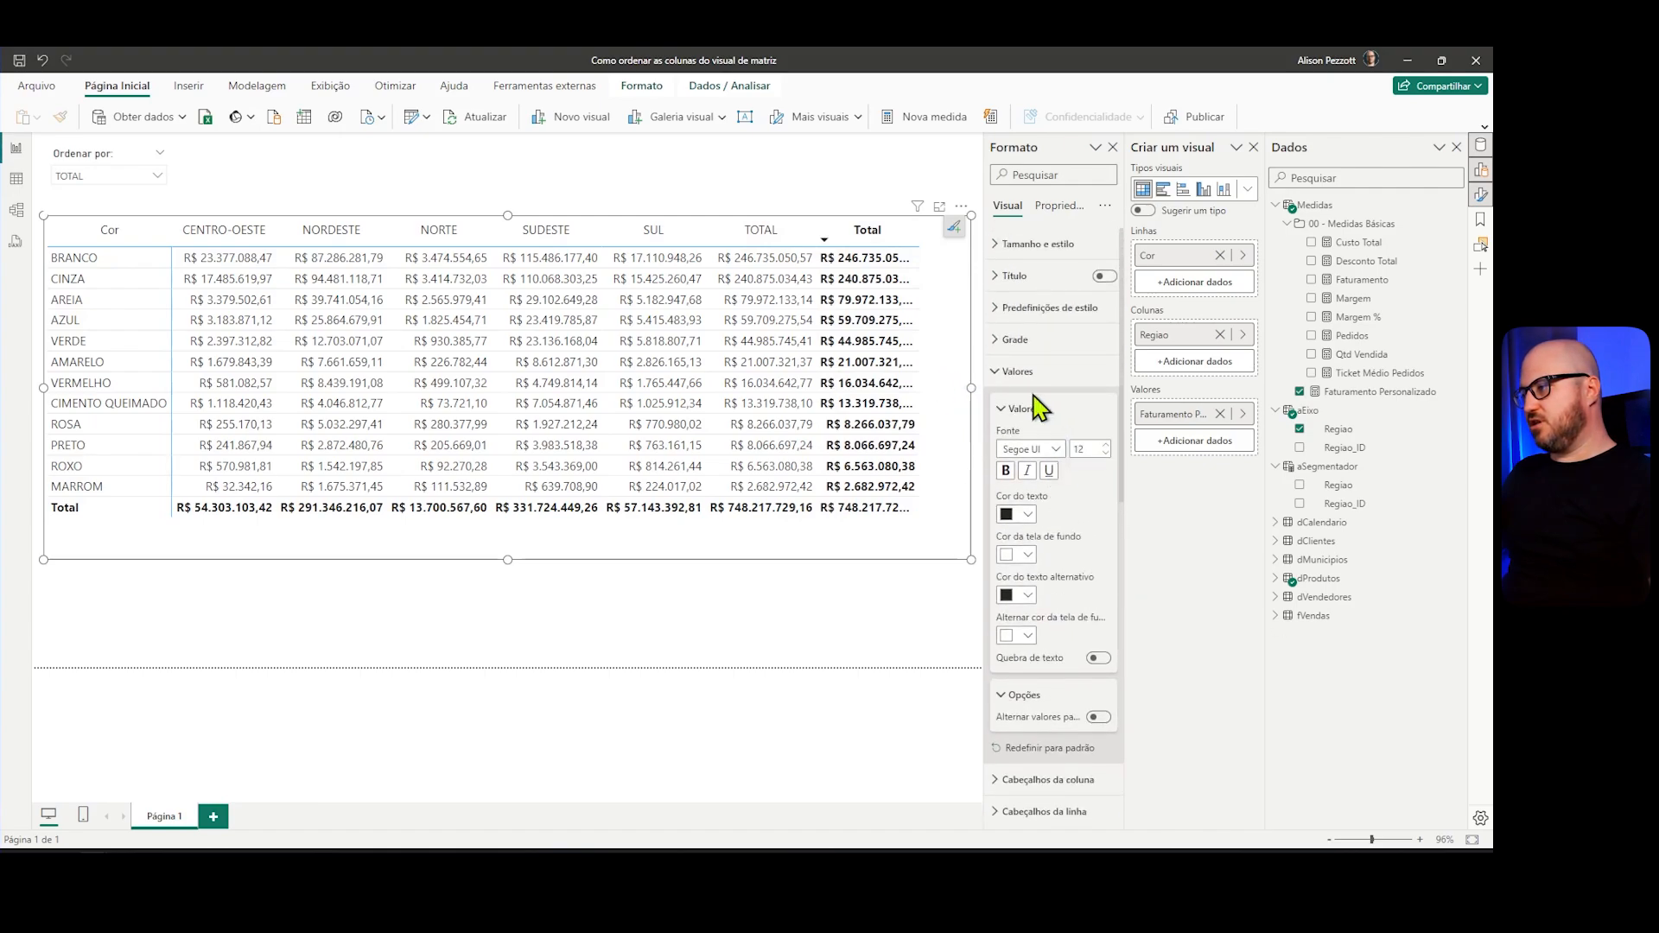
left_click(1020, 373)
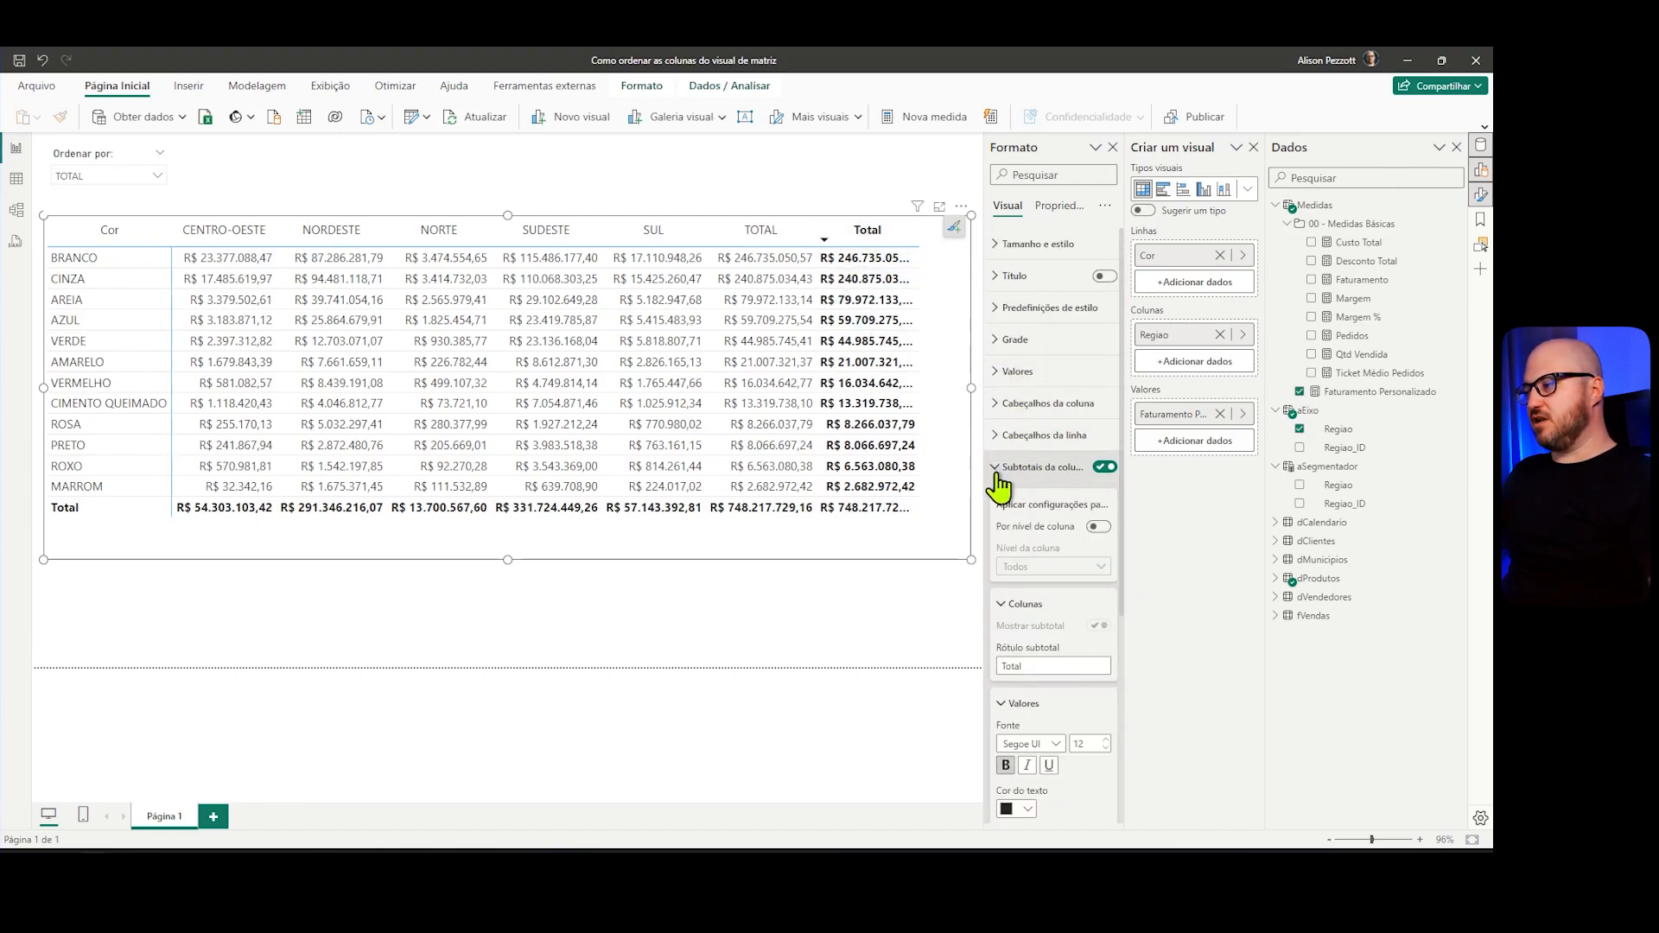
left_click(1107, 469)
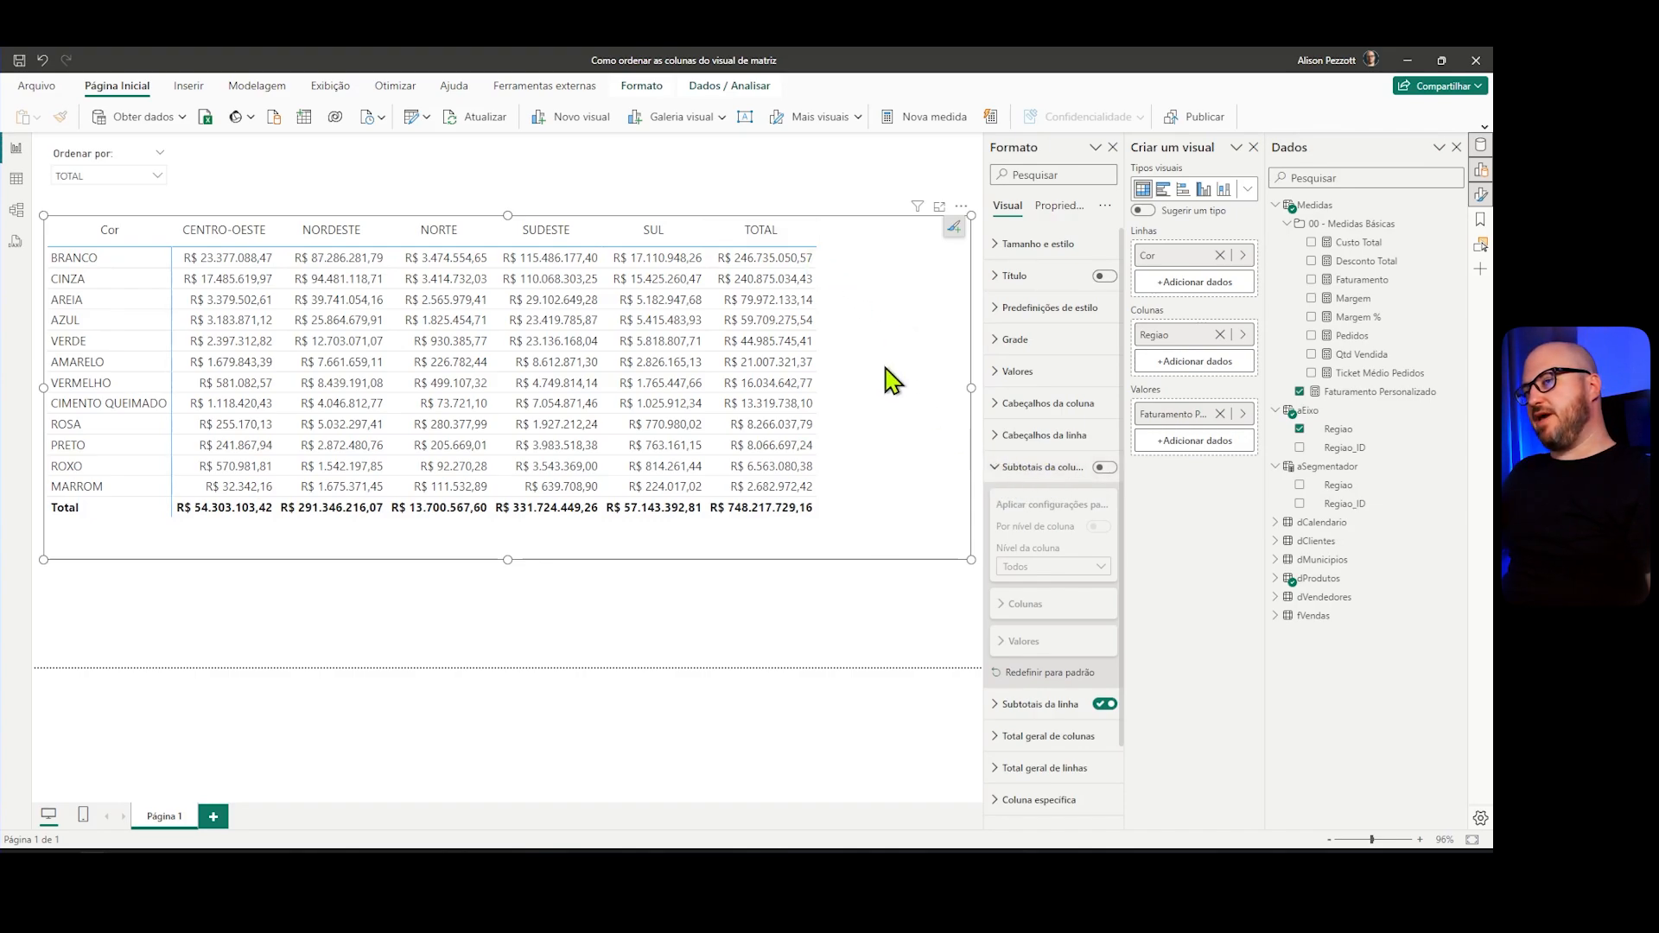
left_click(100, 235)
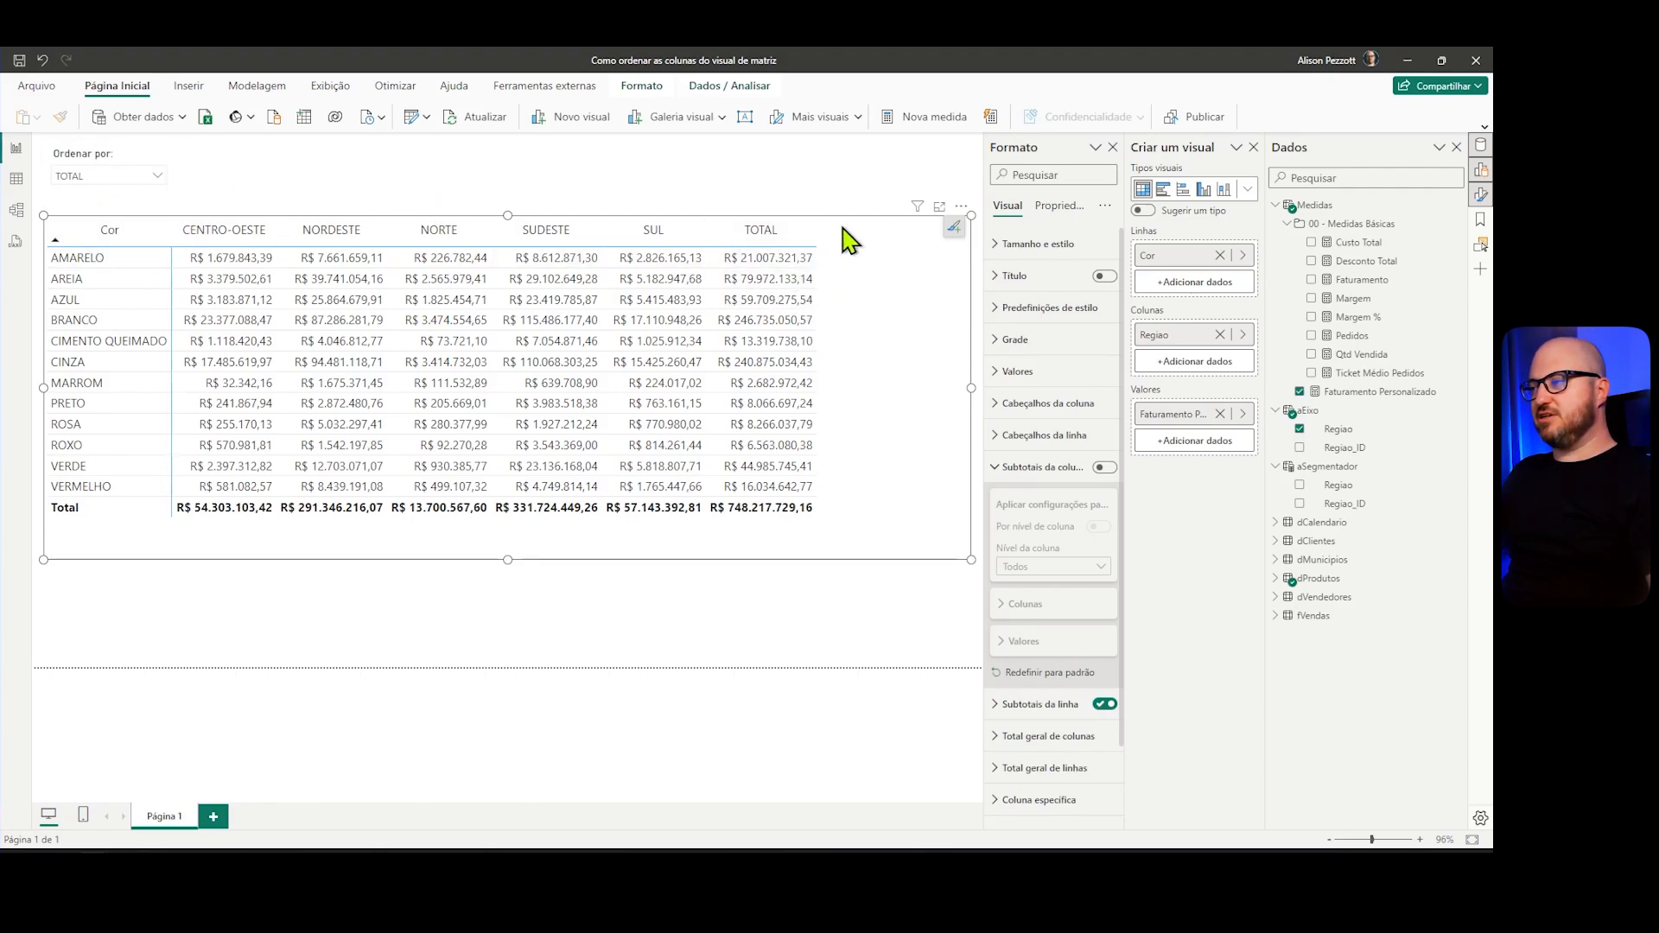
left_click(136, 239)
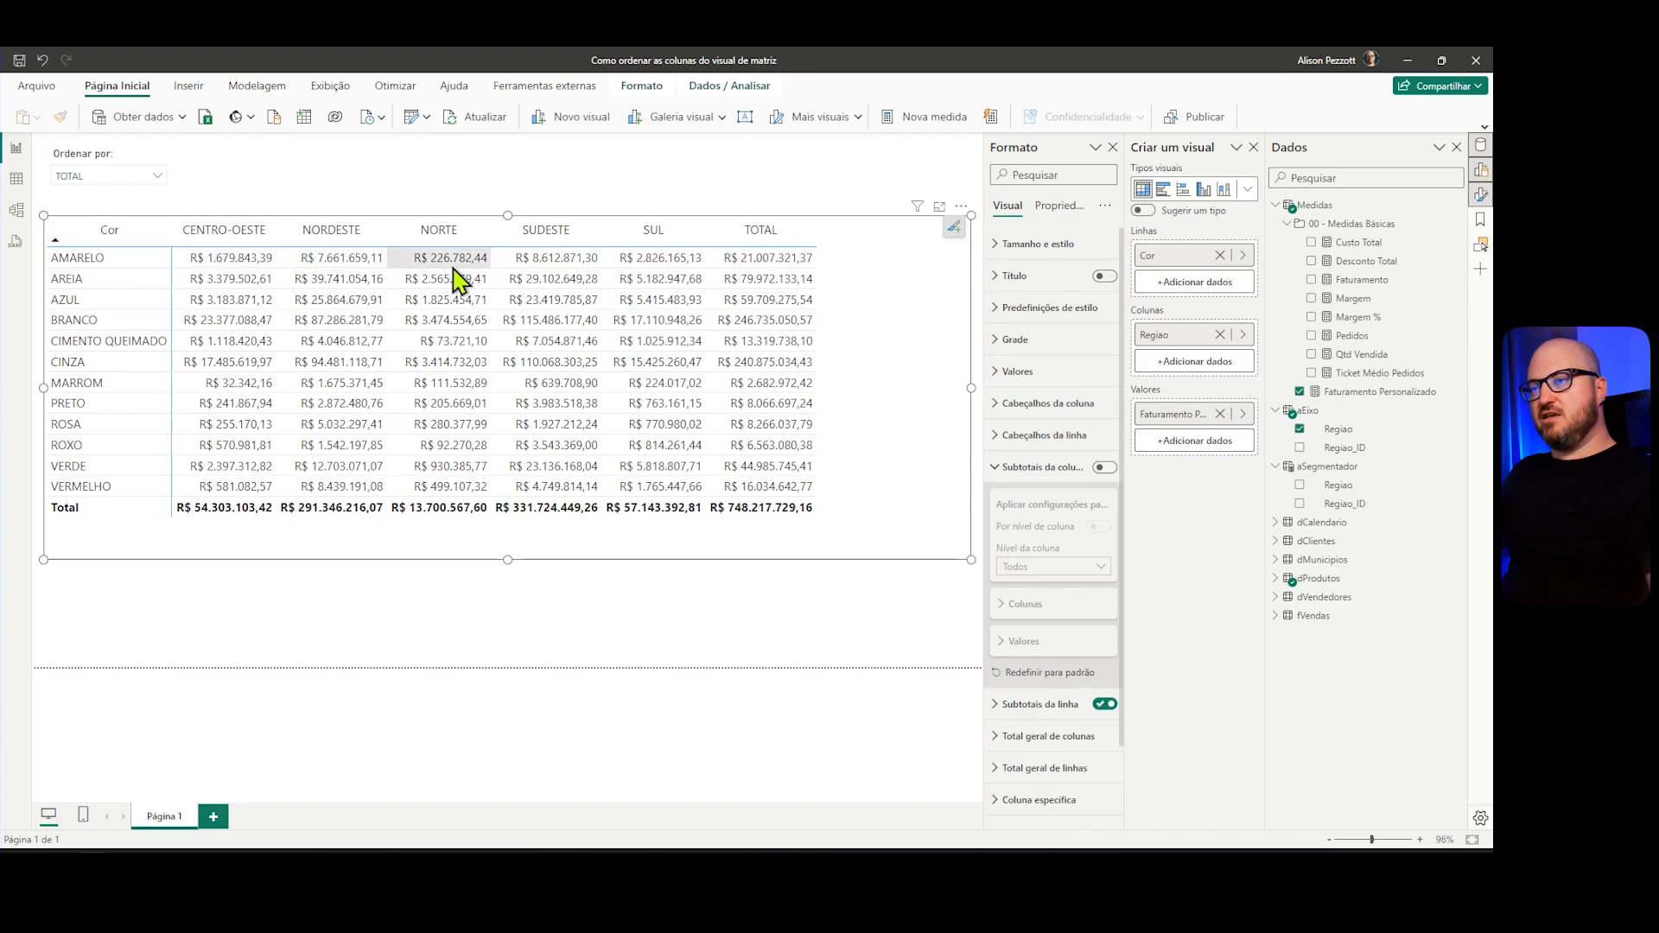
Step: Turn the matrix's column subtotals back on, sort the rows descending by Total, and shrink the Total column out of view
left_click(1104, 467)
left_click_drag(918, 239, 812, 244)
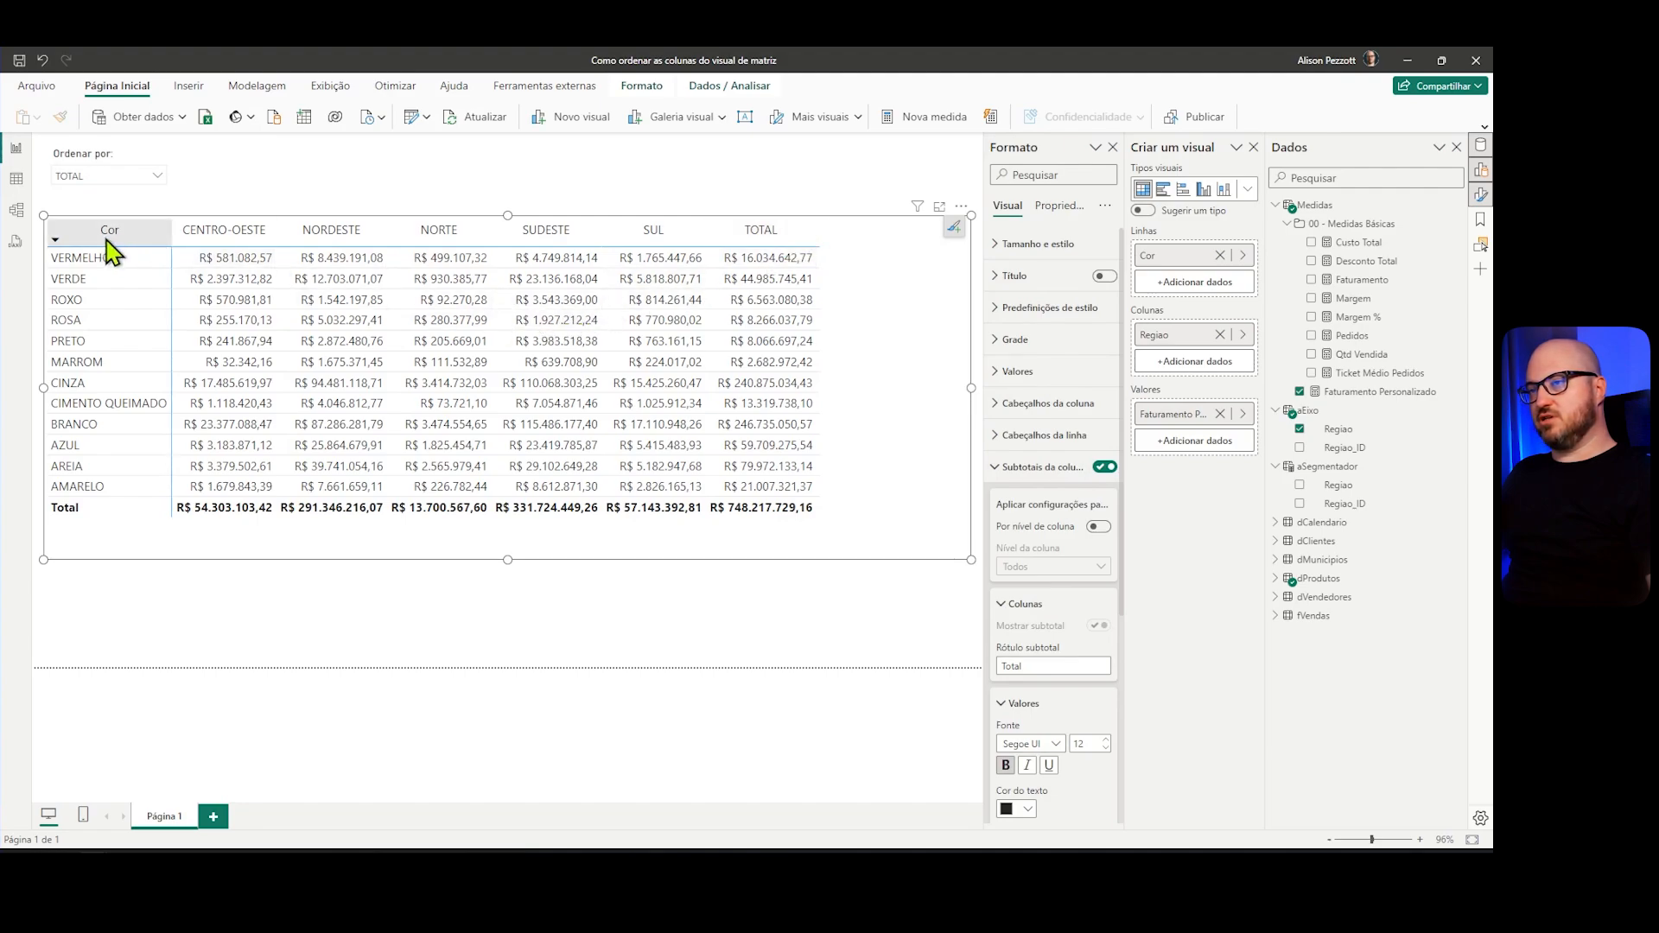
left_click_drag(819, 239, 915, 246)
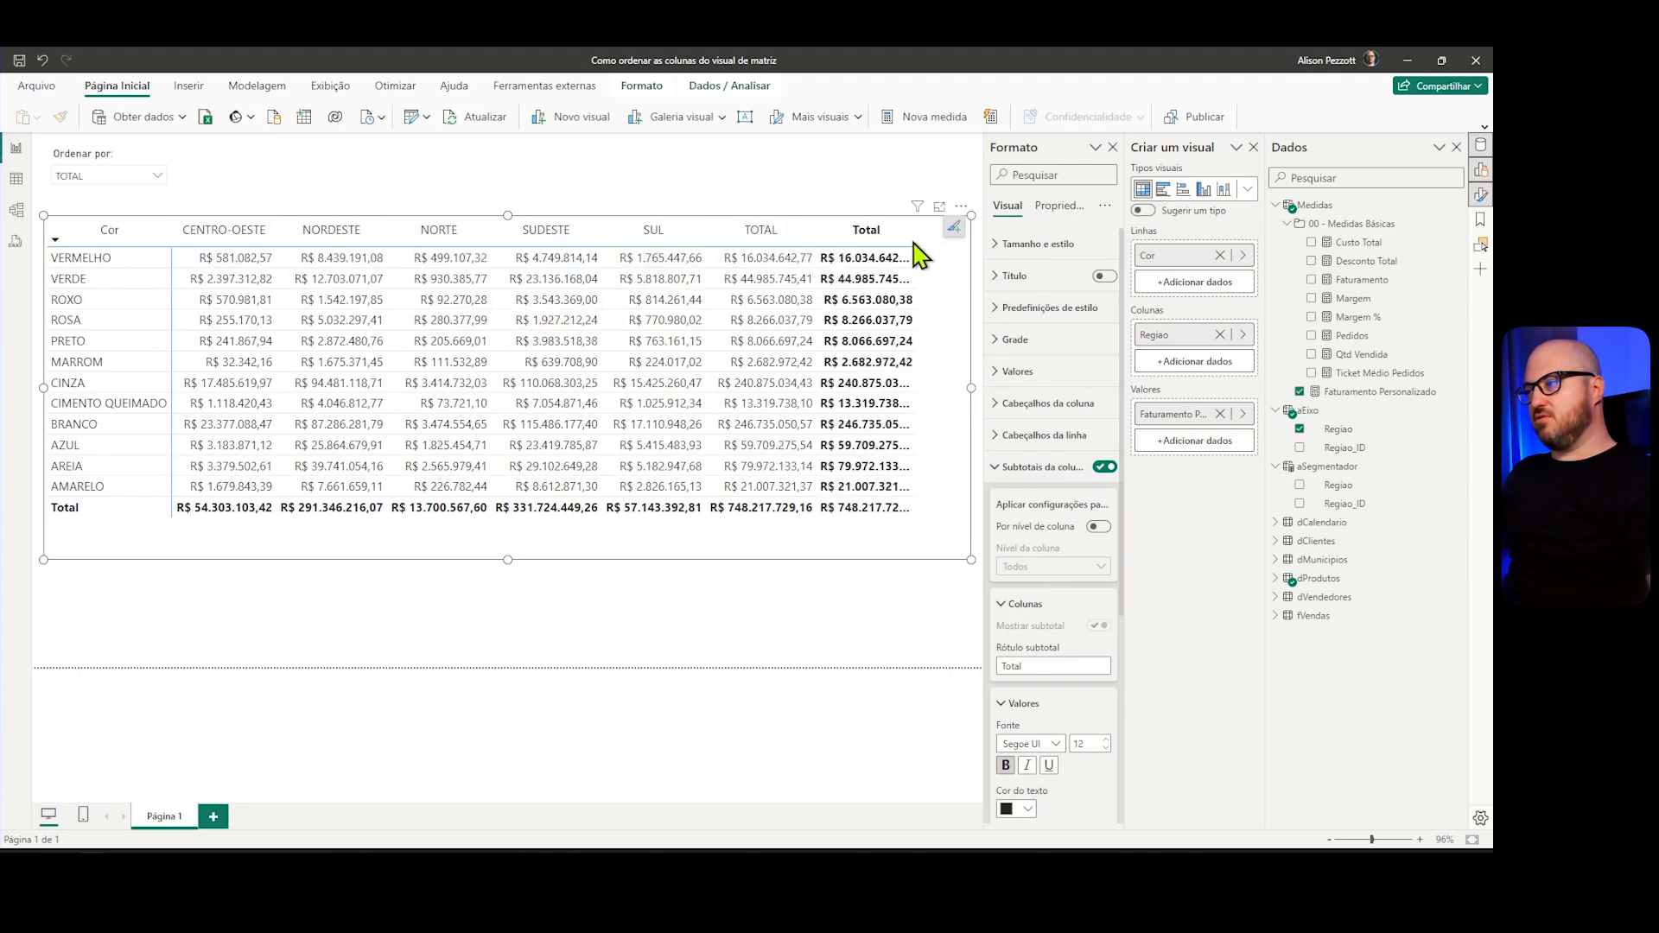
left_click(899, 231)
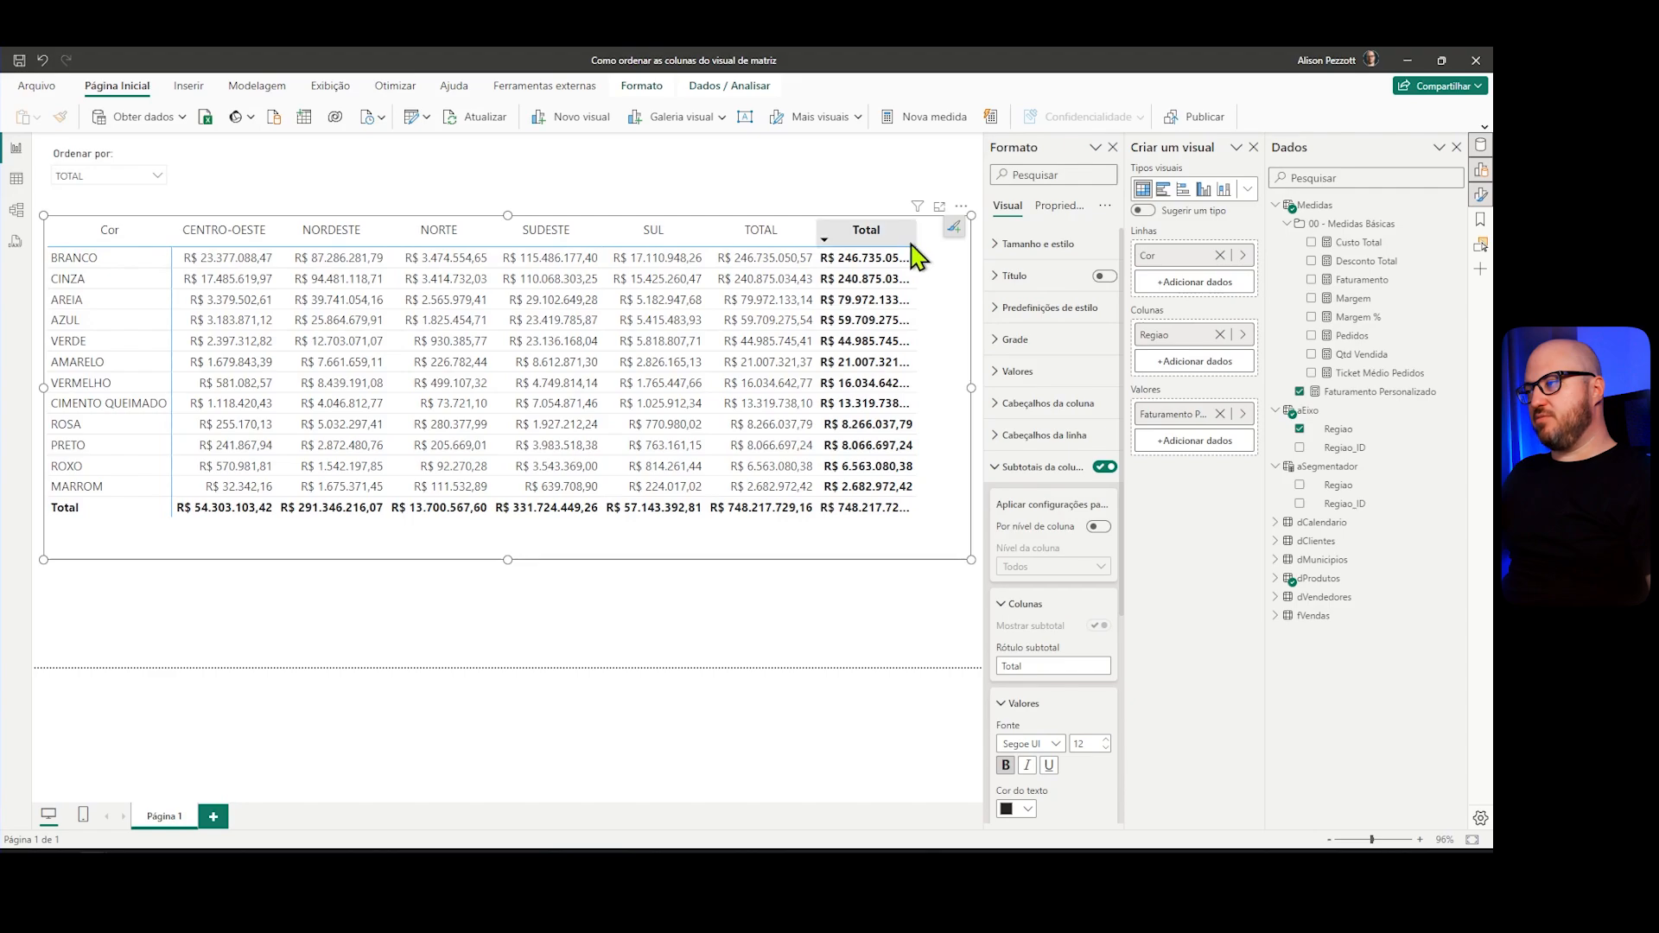
left_click_drag(916, 239, 766, 252)
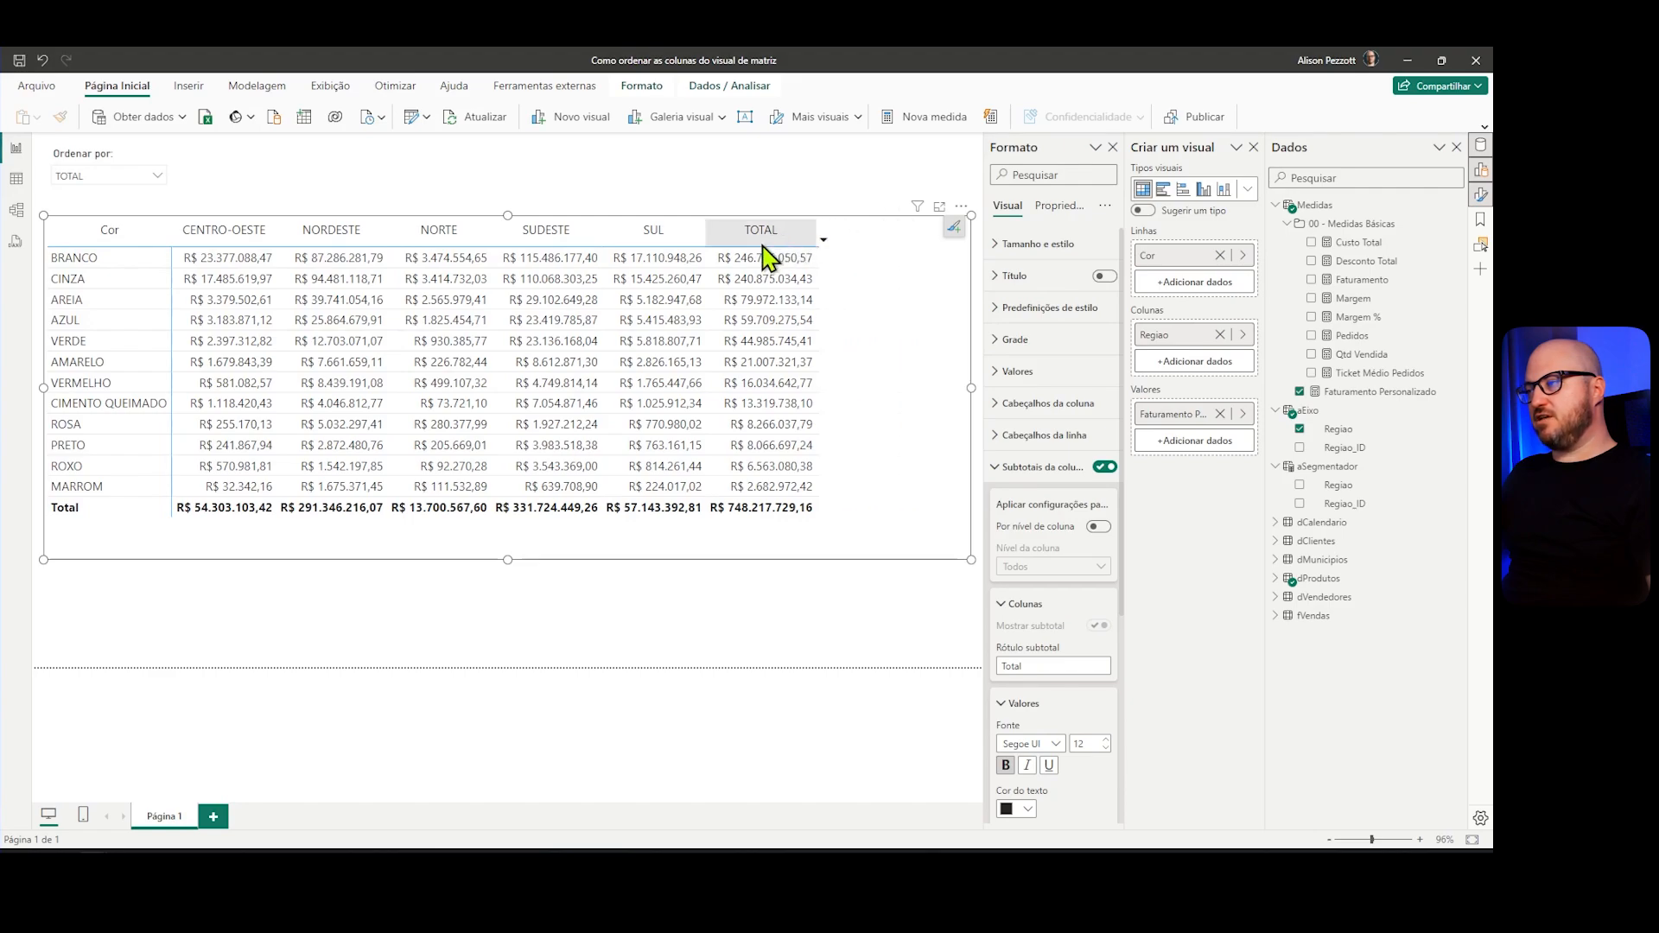
Step: Try sorting the matrix rows by Cor, and restore the descending Total sort with the Total column shrunk out of view
left_click(95, 244)
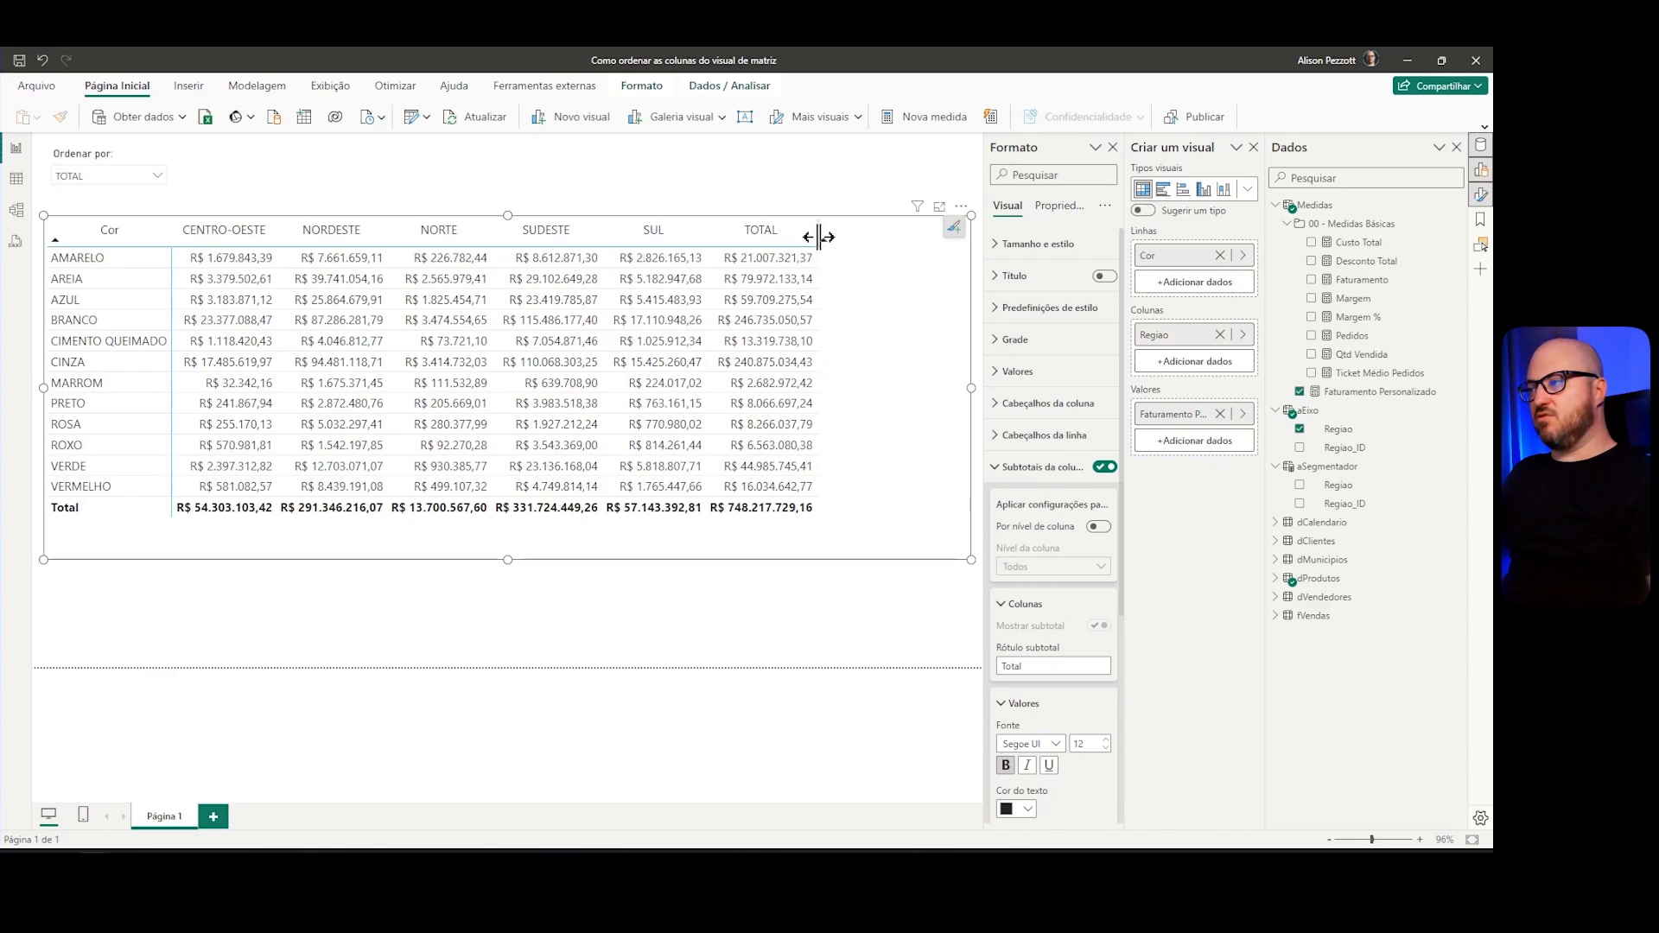
left_click_drag(820, 236, 760, 231)
left_click(915, 235)
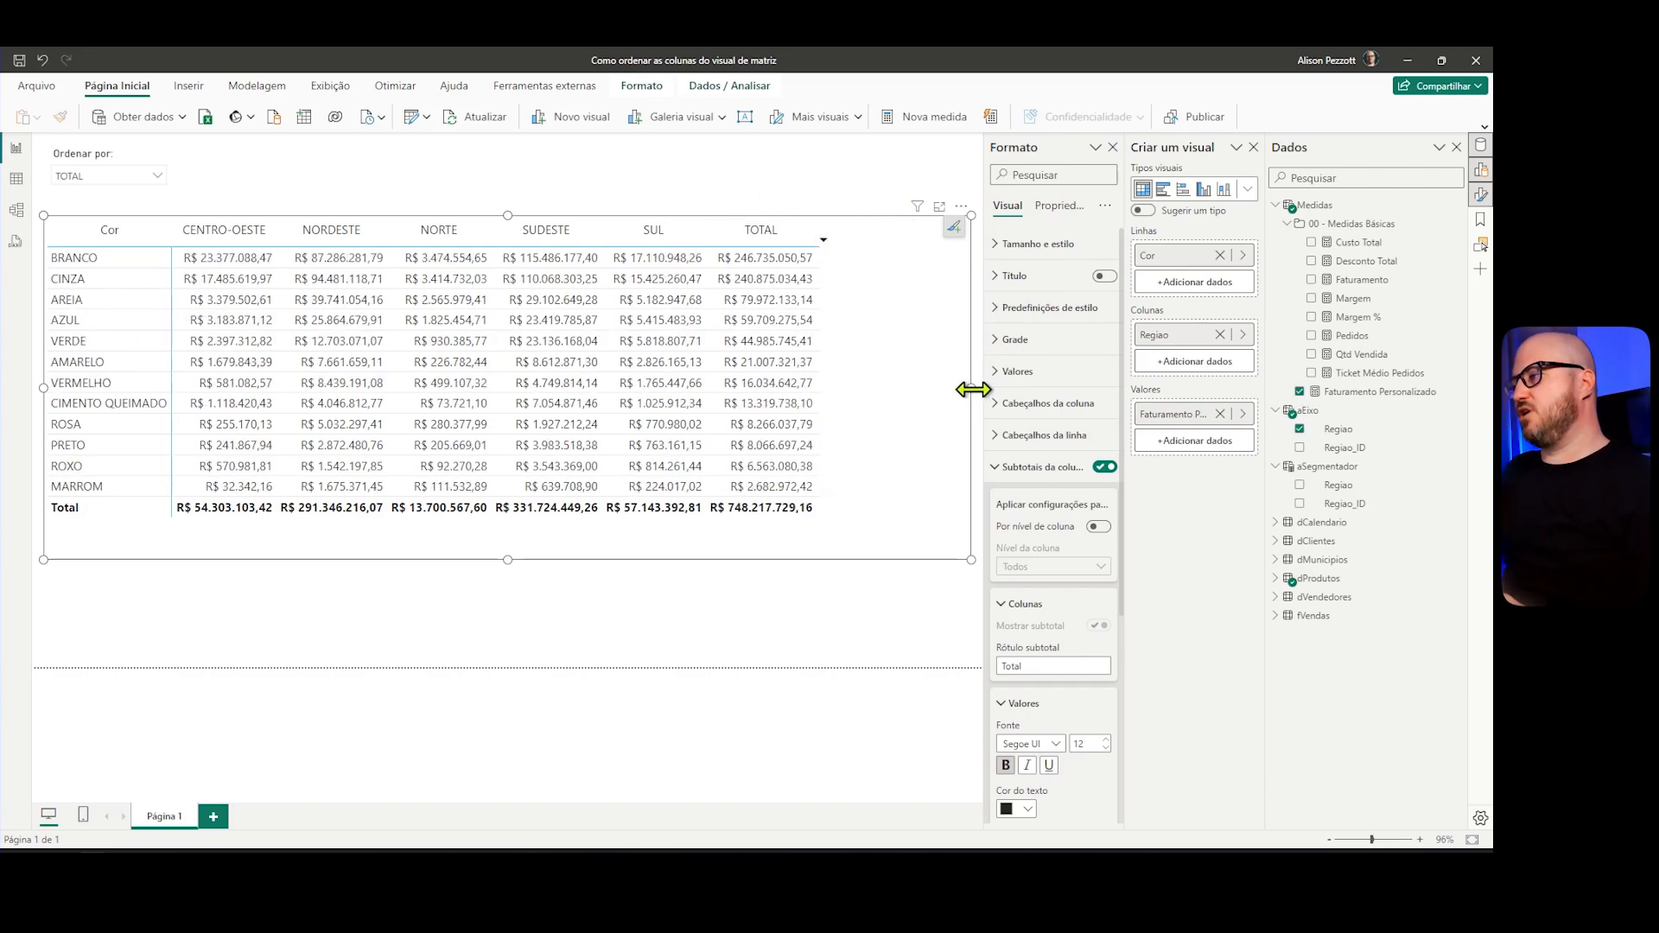
Step: Deselect the matrix and look at the region options in the Ordenar por slicer
left_click(437, 158)
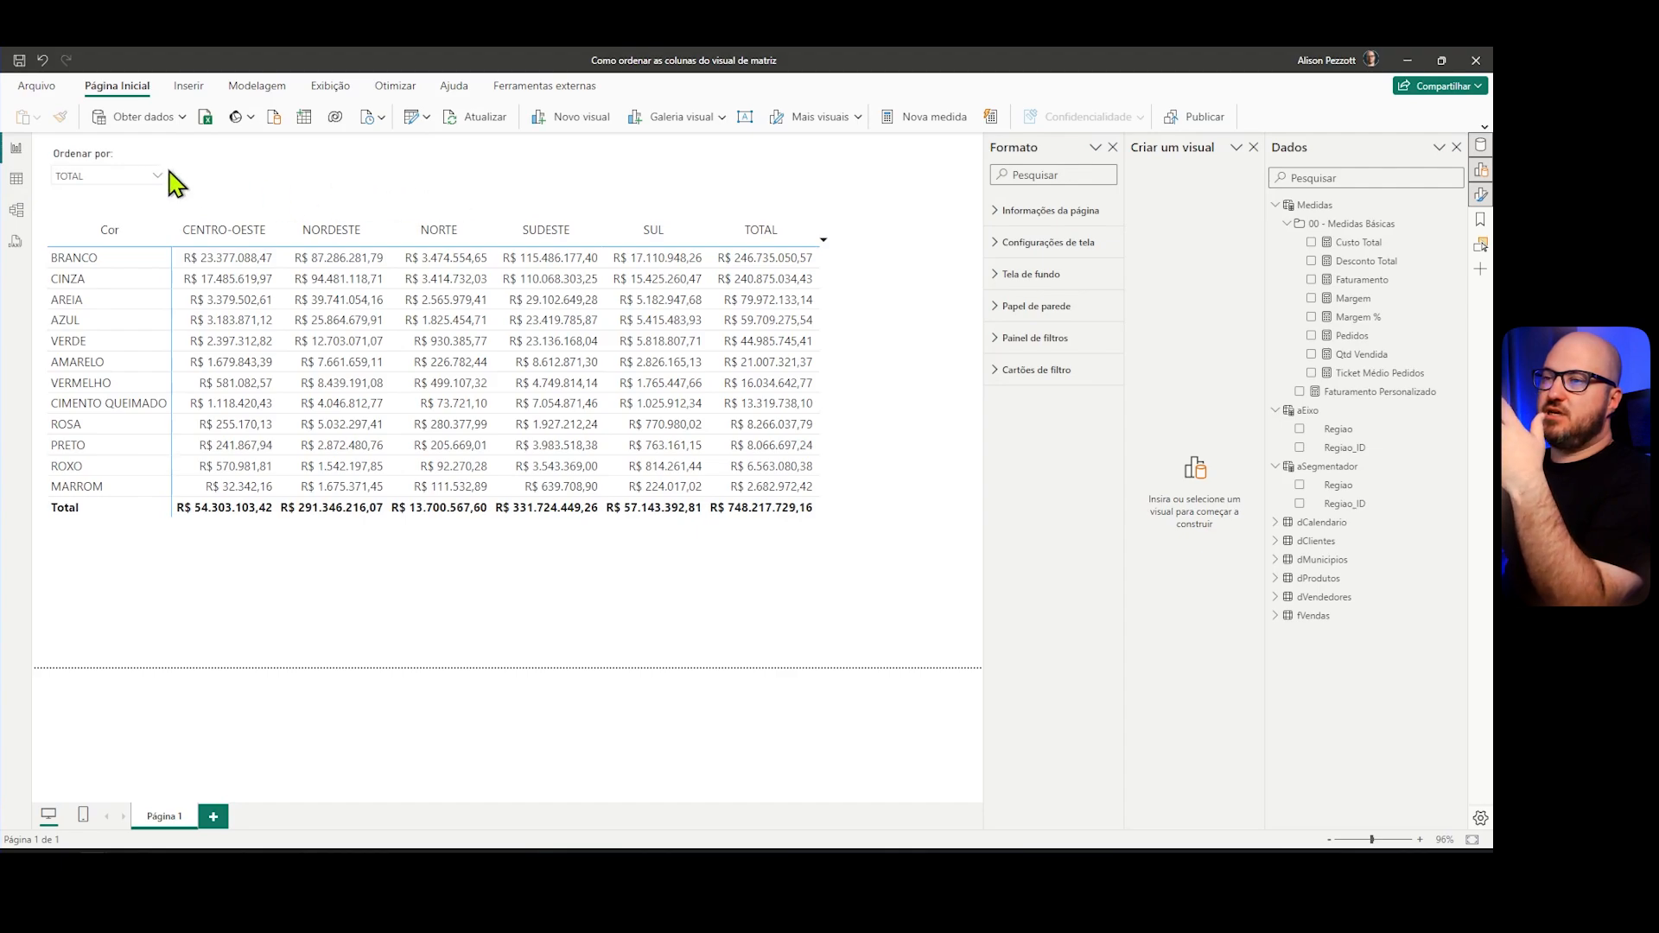
left_click(139, 180)
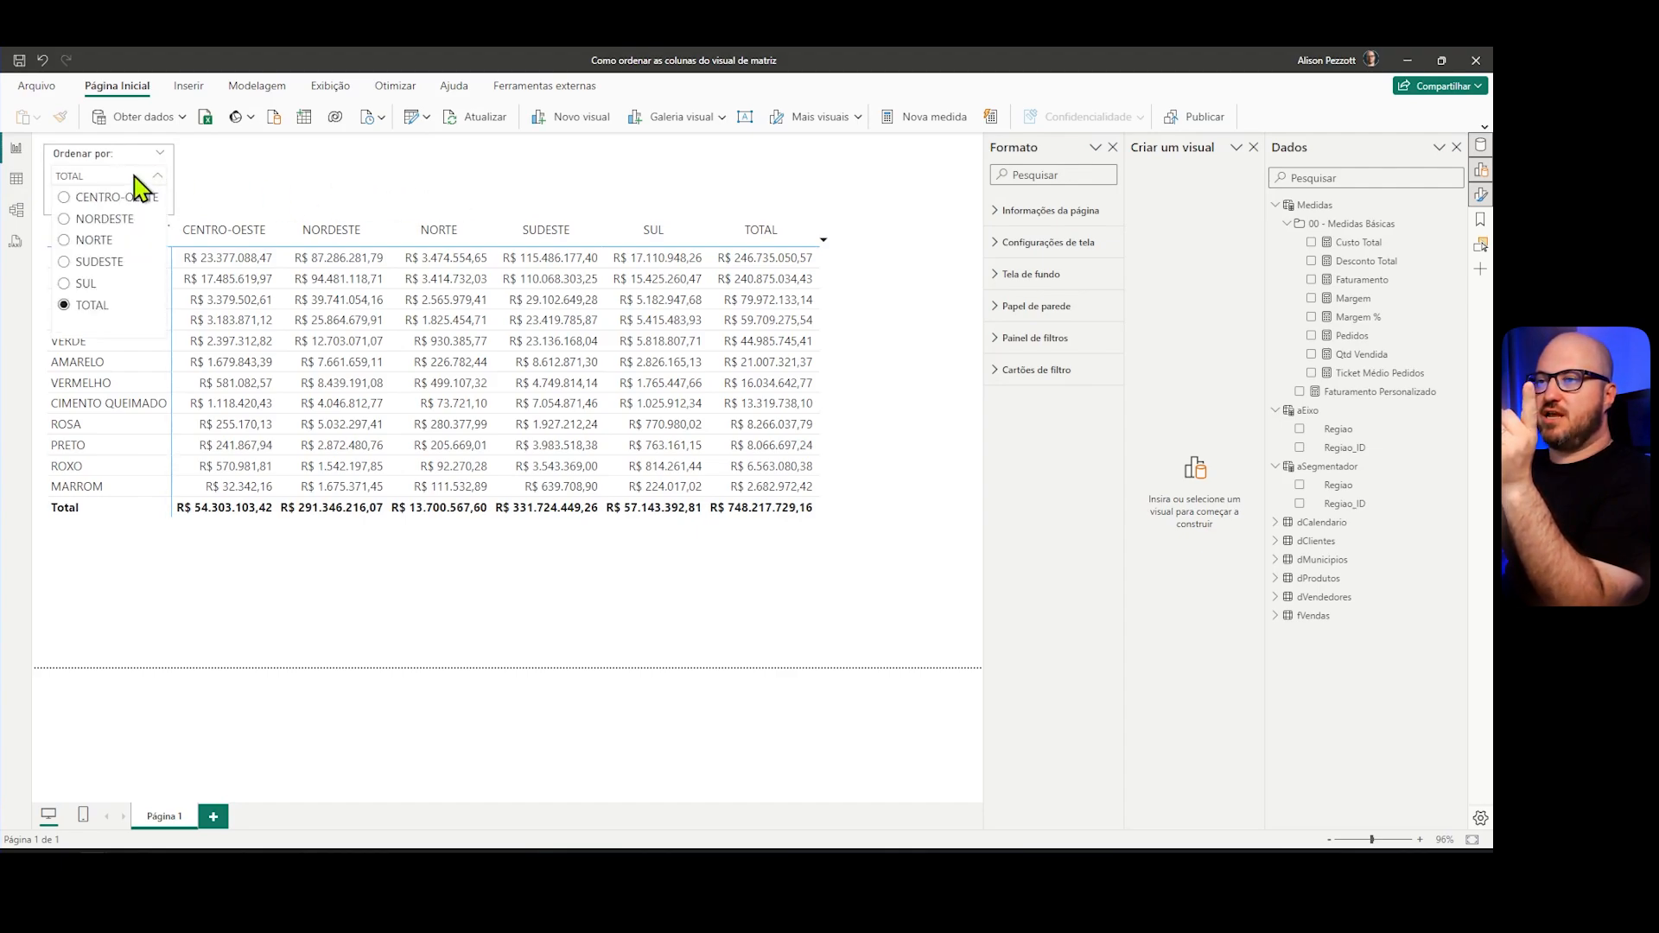
left_click(136, 177)
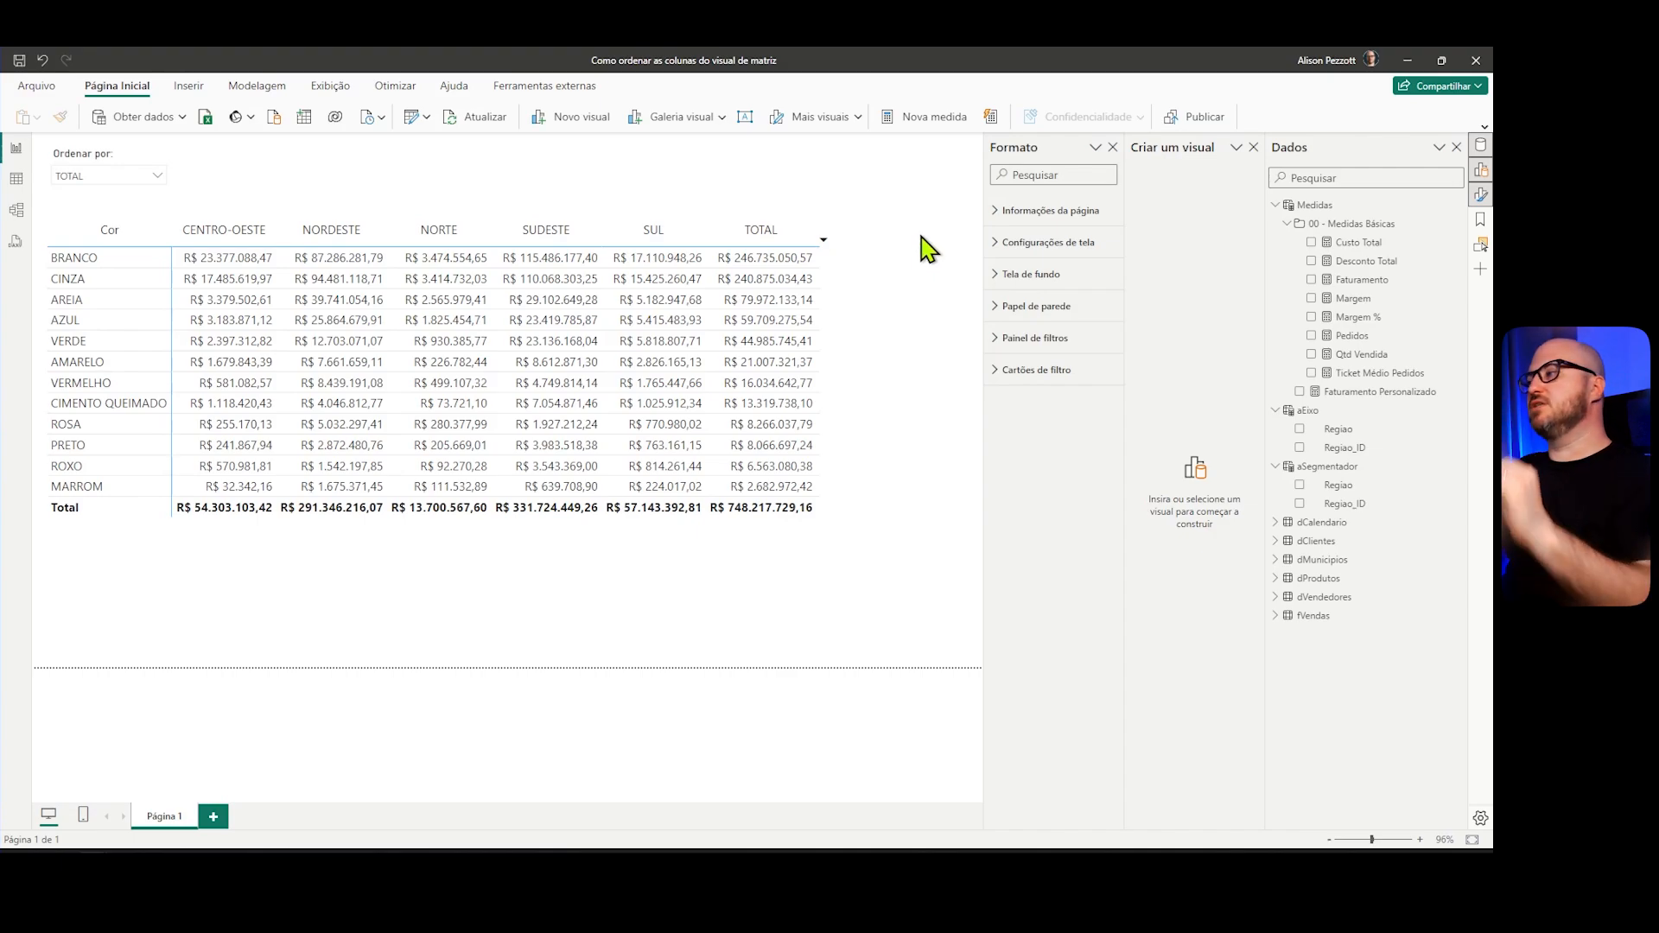
Step: Collapse the aEixo and aSegmentador tables and create a measure named FC Destaque Ordenação in the Medidas table
left_click(1281, 411)
left_click(1285, 428)
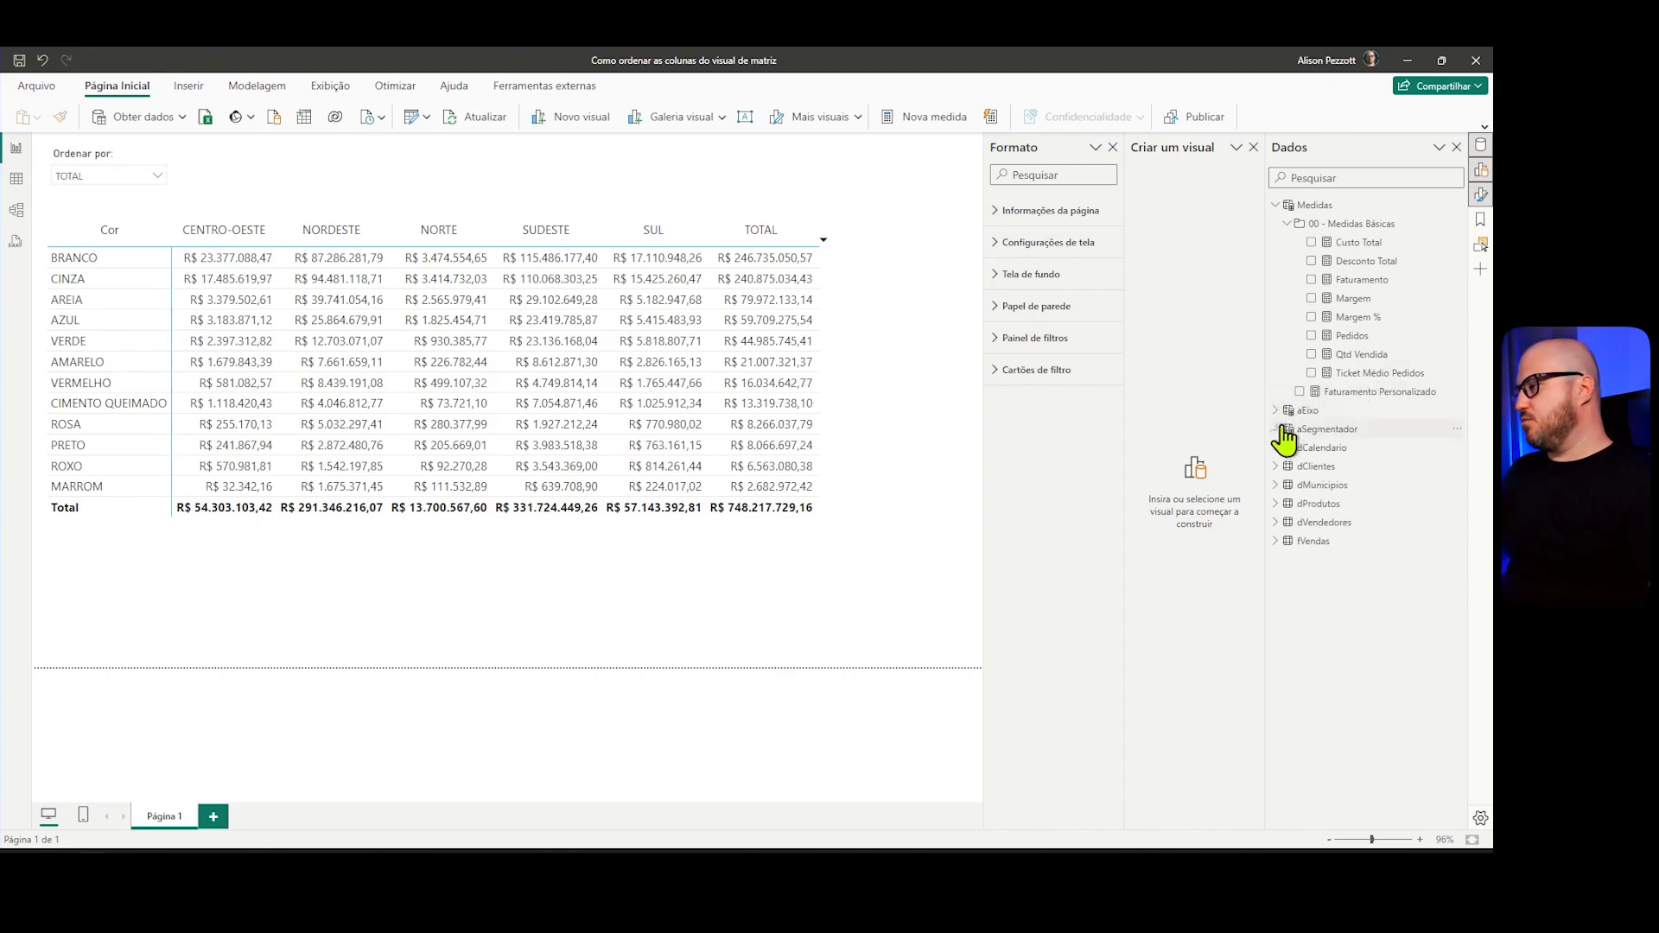
right_click(1328, 207)
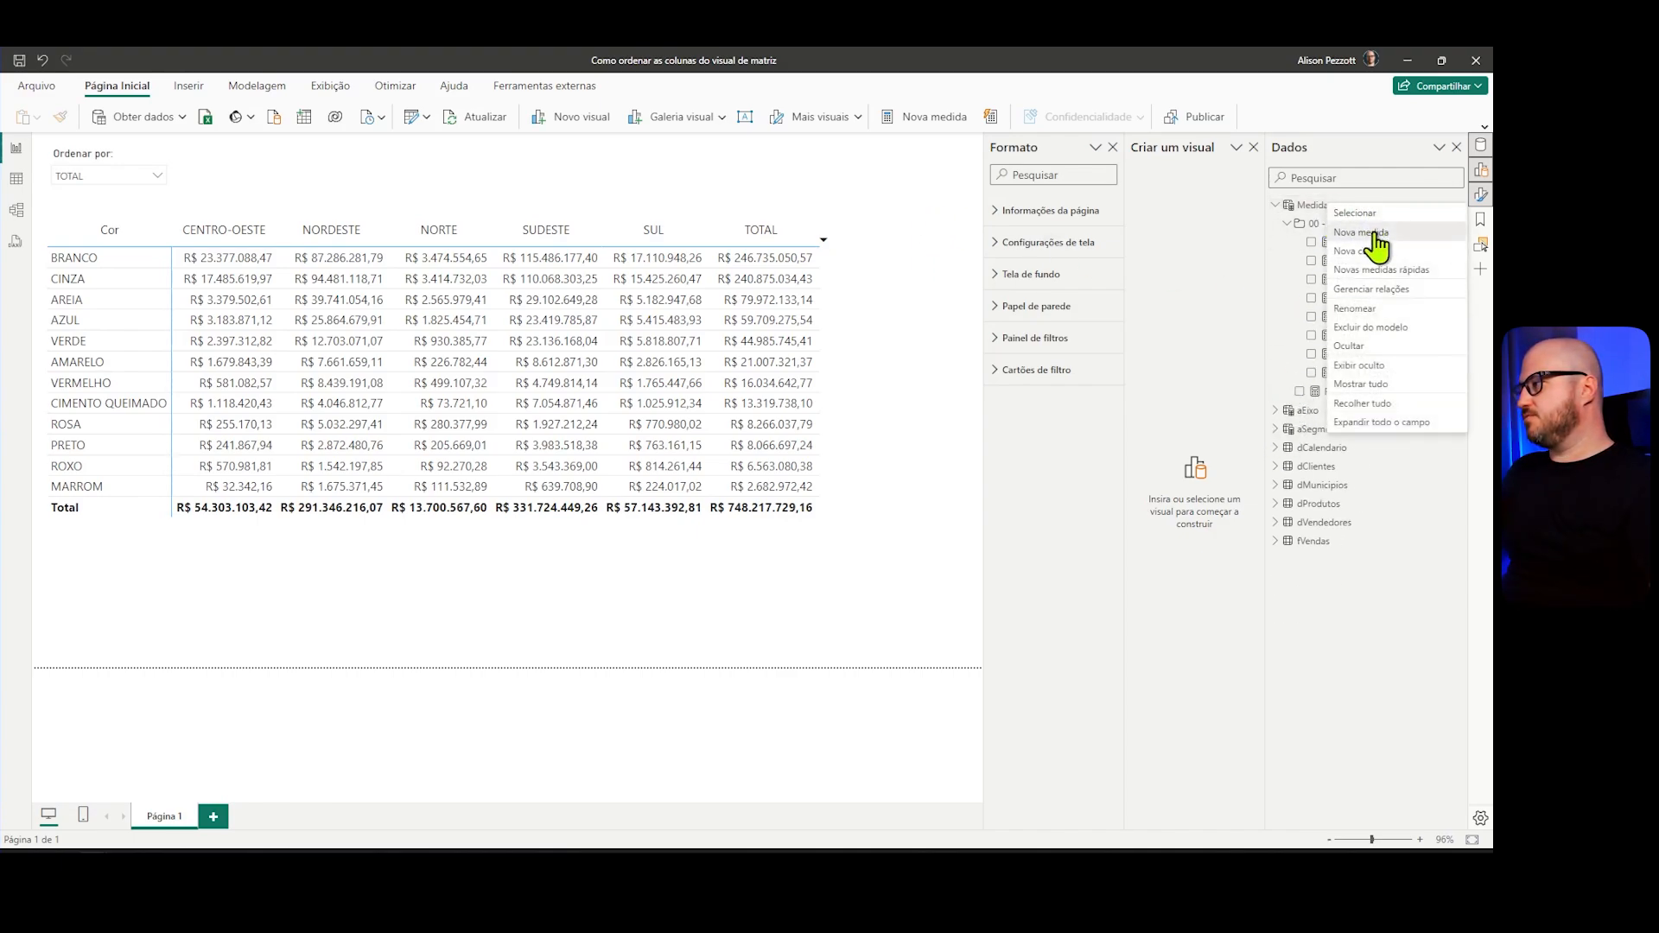
left_click(1374, 234)
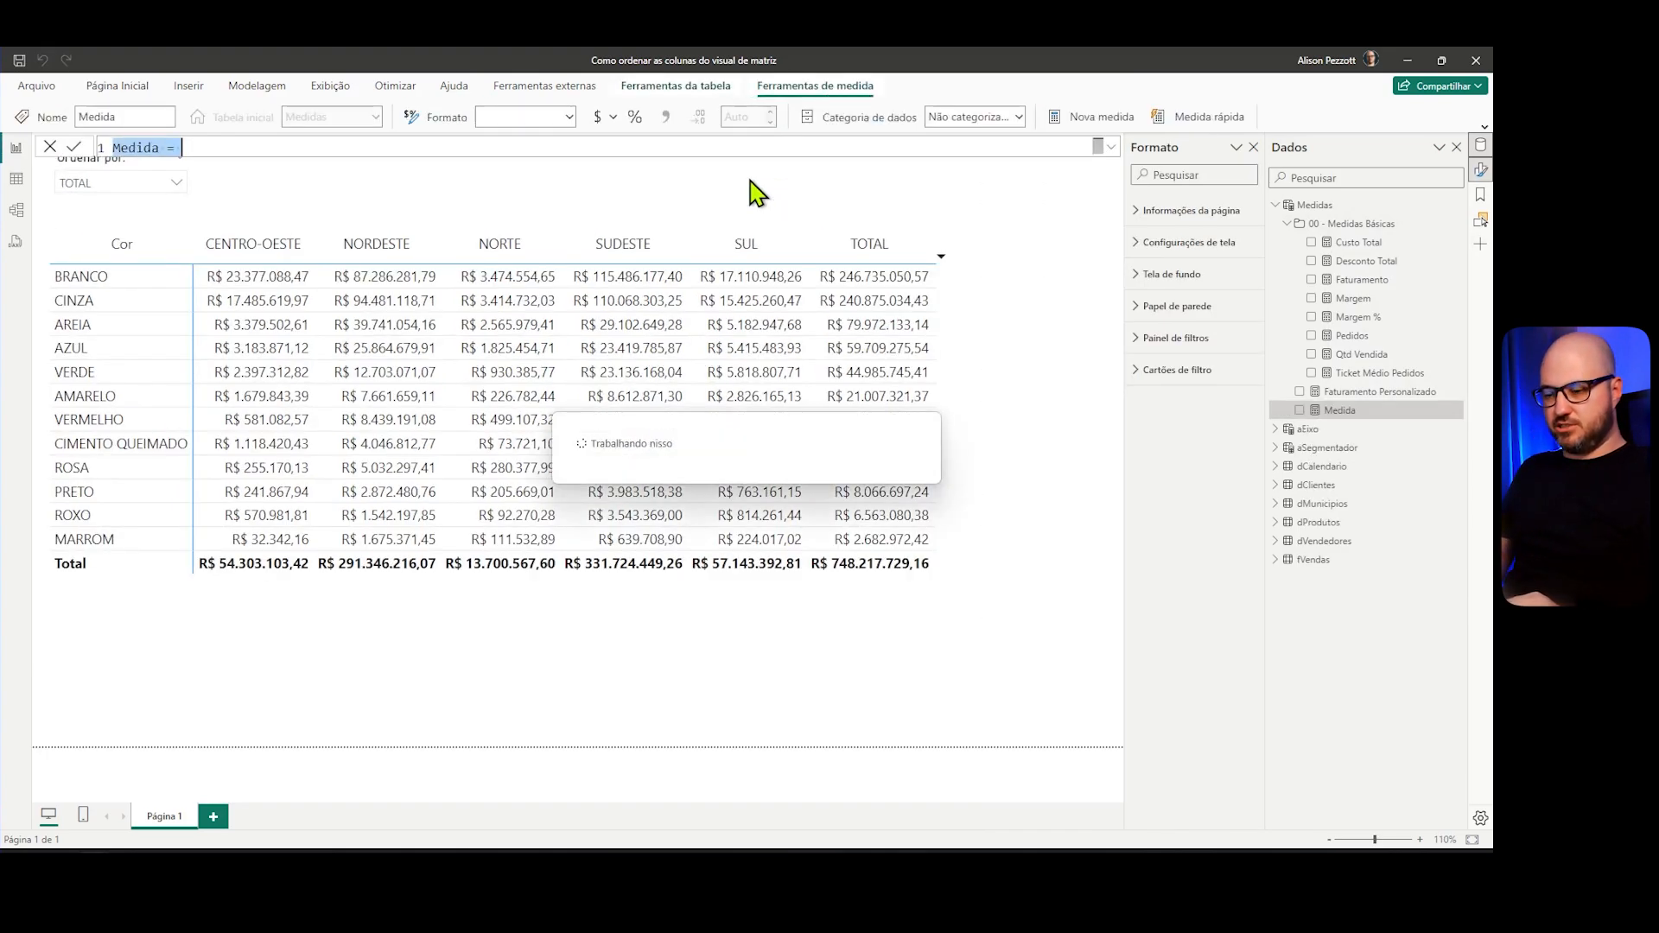
type("FC Destaque Ordenação")
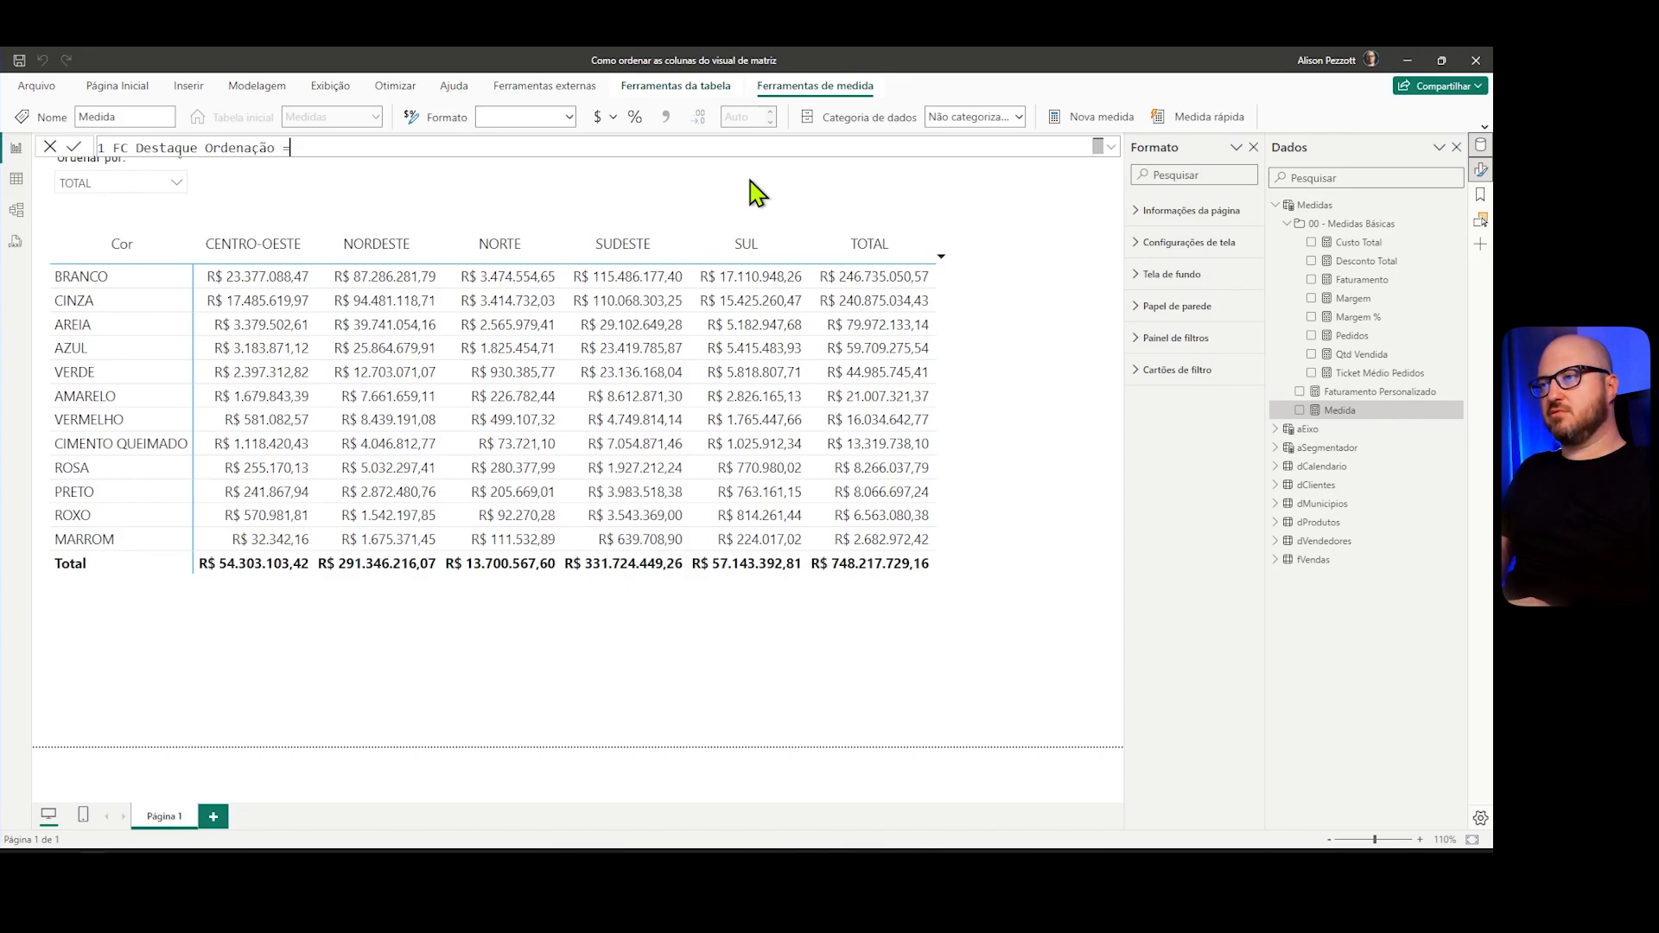
key("shift+Return")
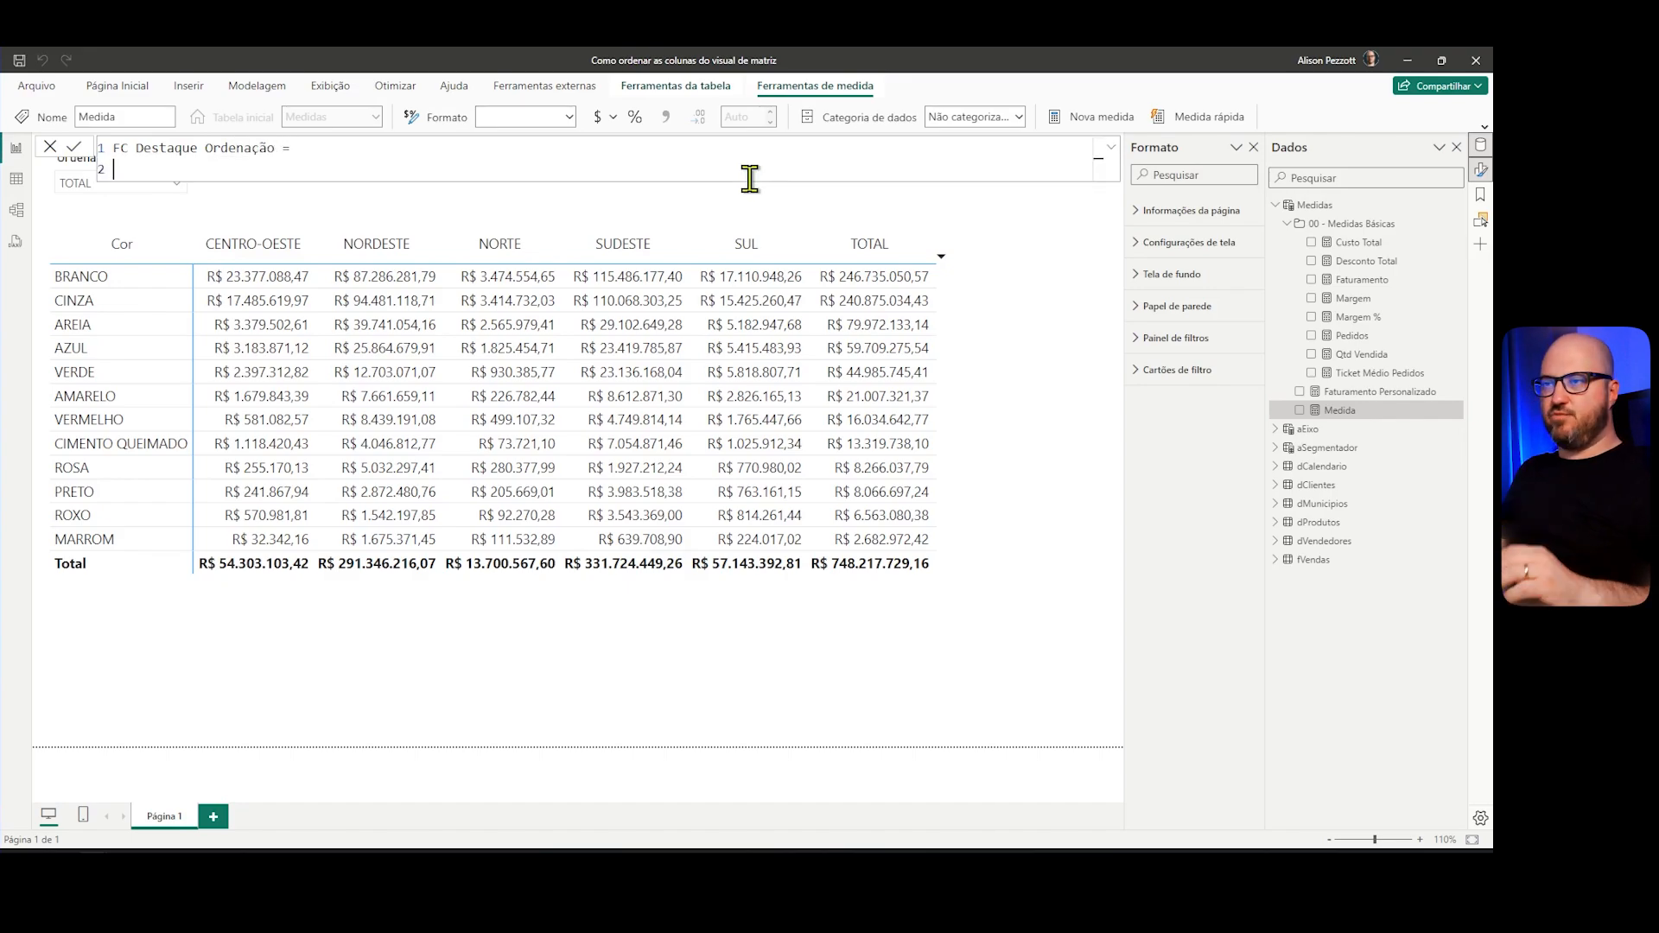
Step: Begin the measure's formula with an IF whose condition starts with SELECTEDVALUE ( aEixo[Regiao] ) =
type("IF (")
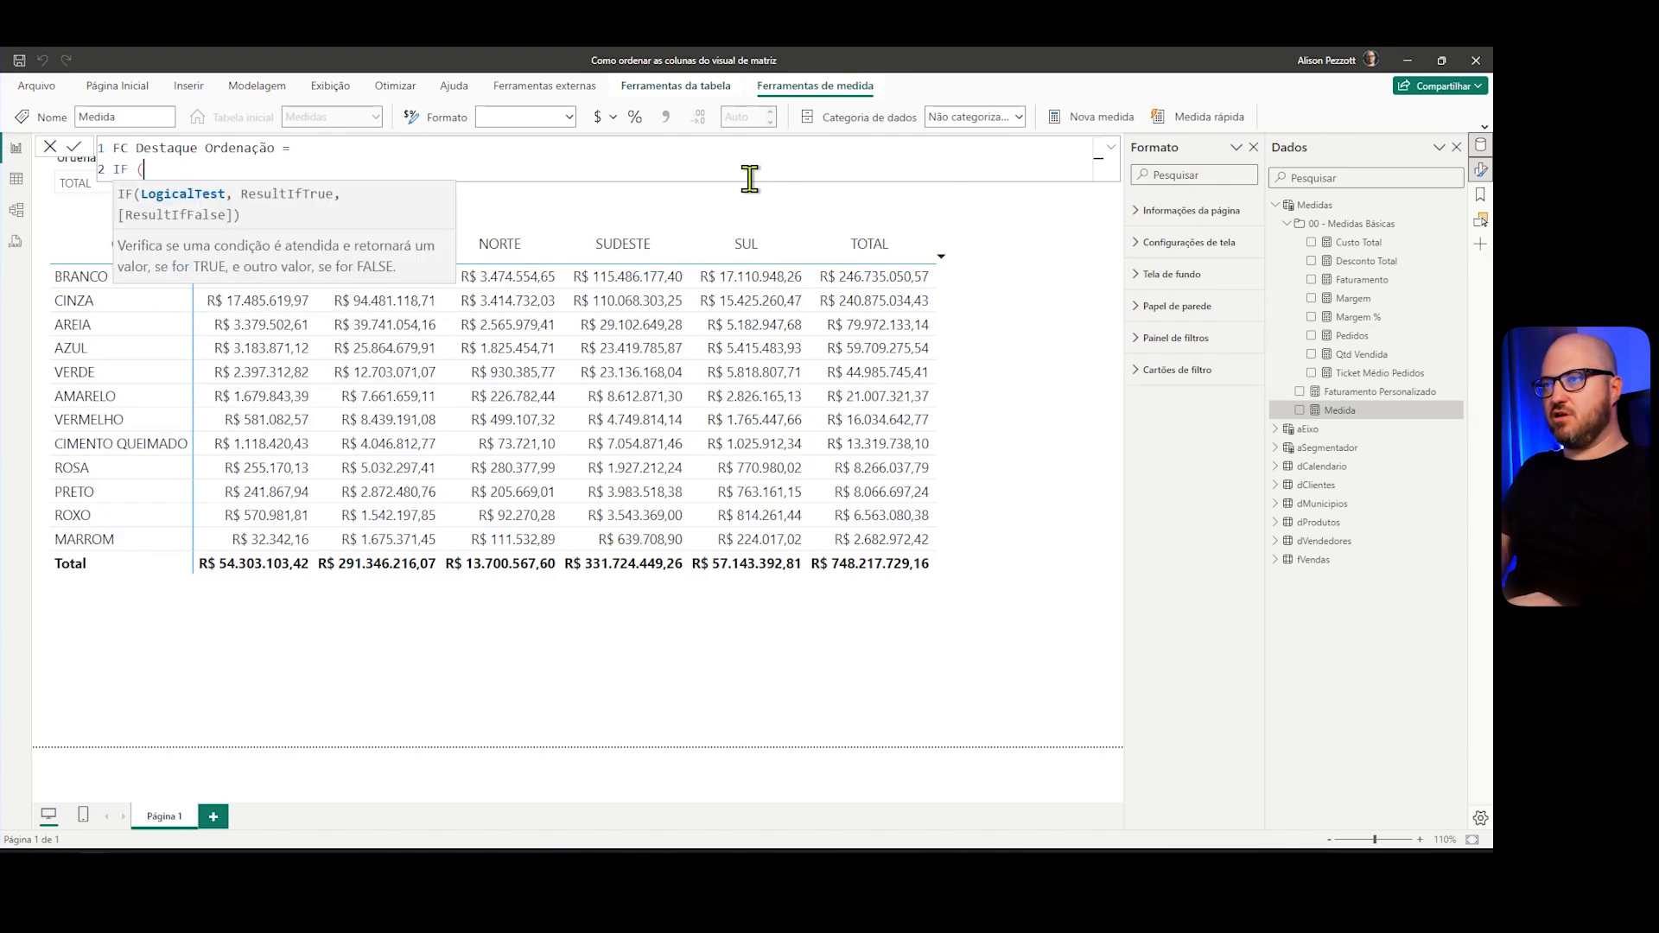
key("shift+Return")
type("SELE")
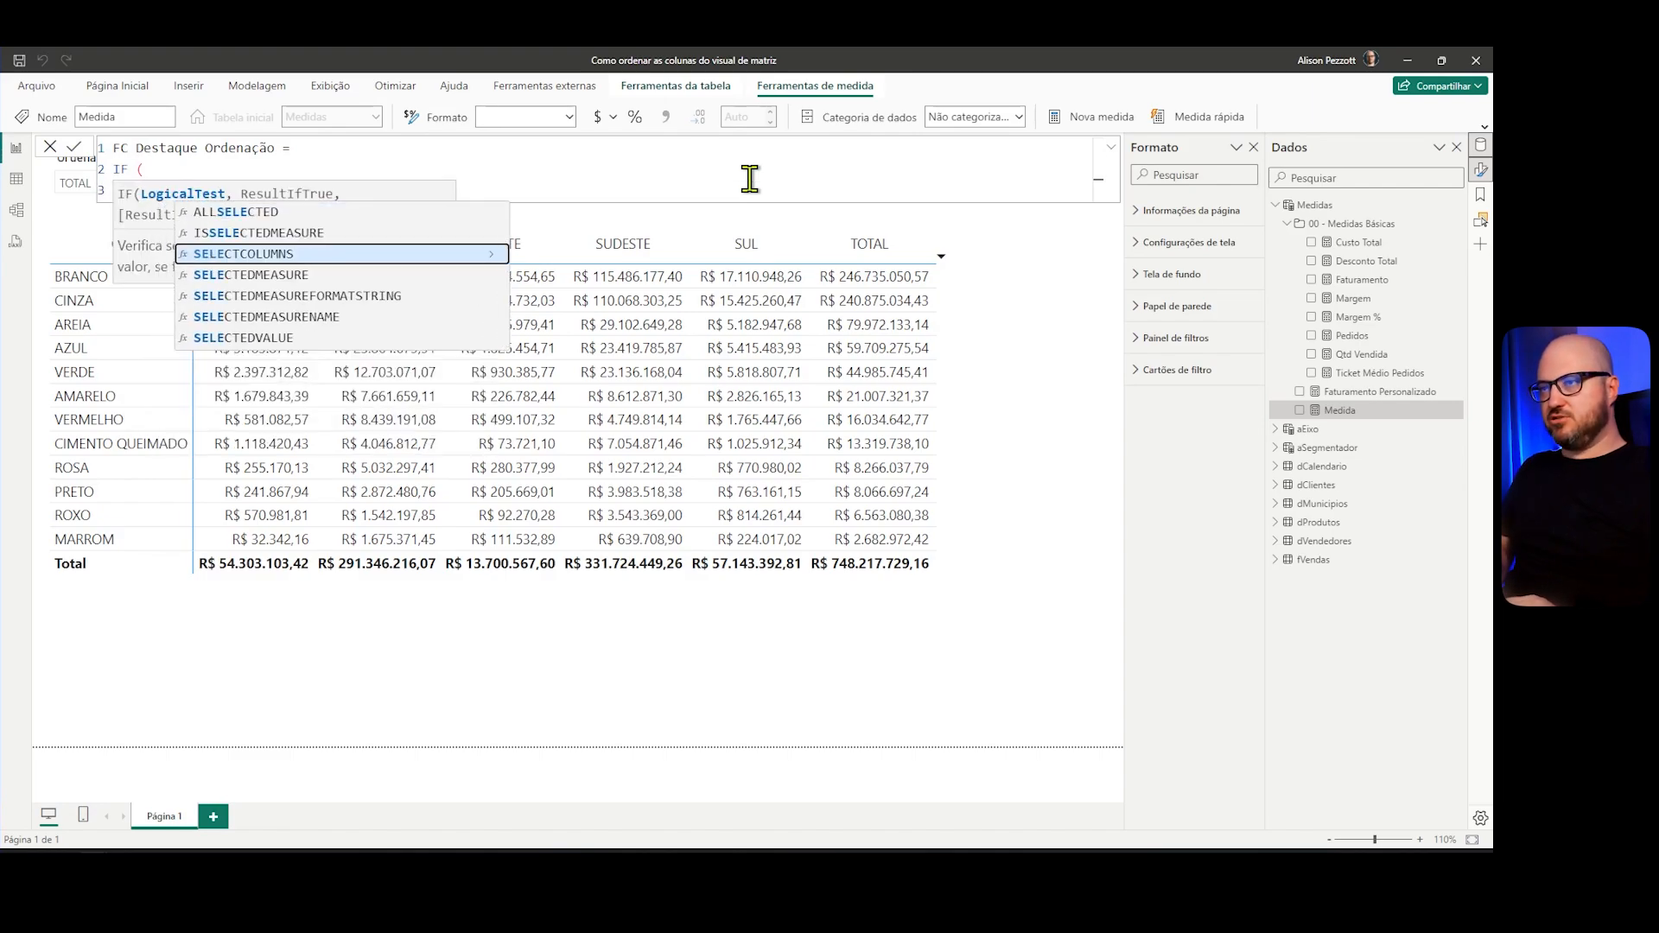
key("Down")
key("Down")
key("Down")
key("Down")
key("Tab")
type("(")
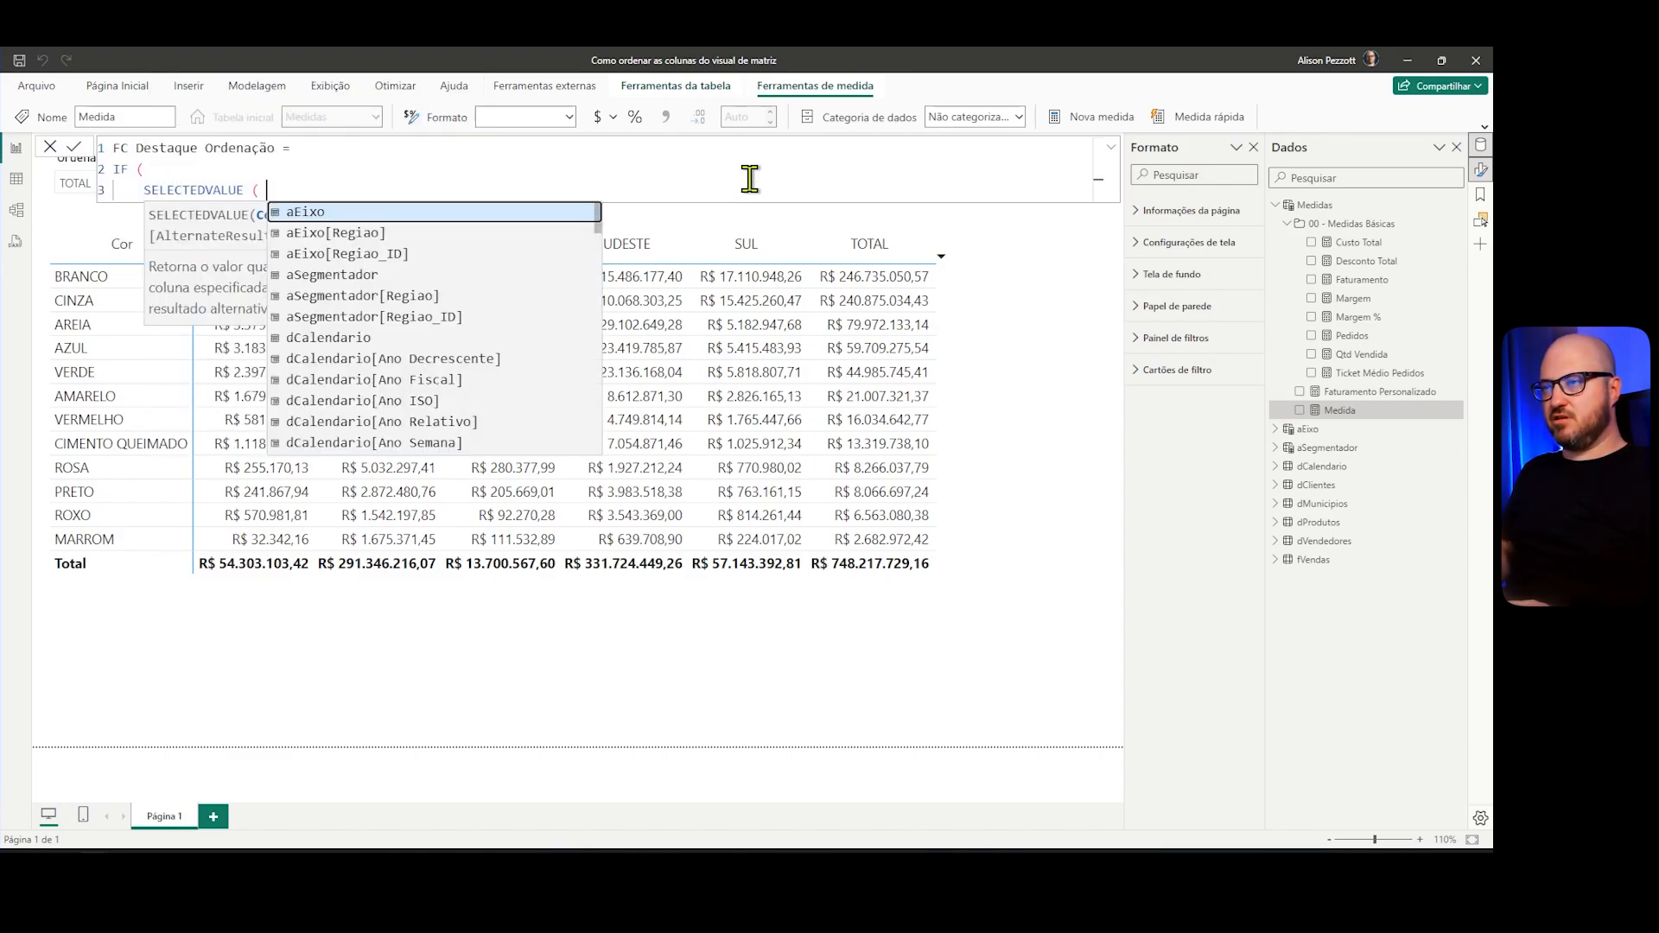
key("Down")
key("Tab")
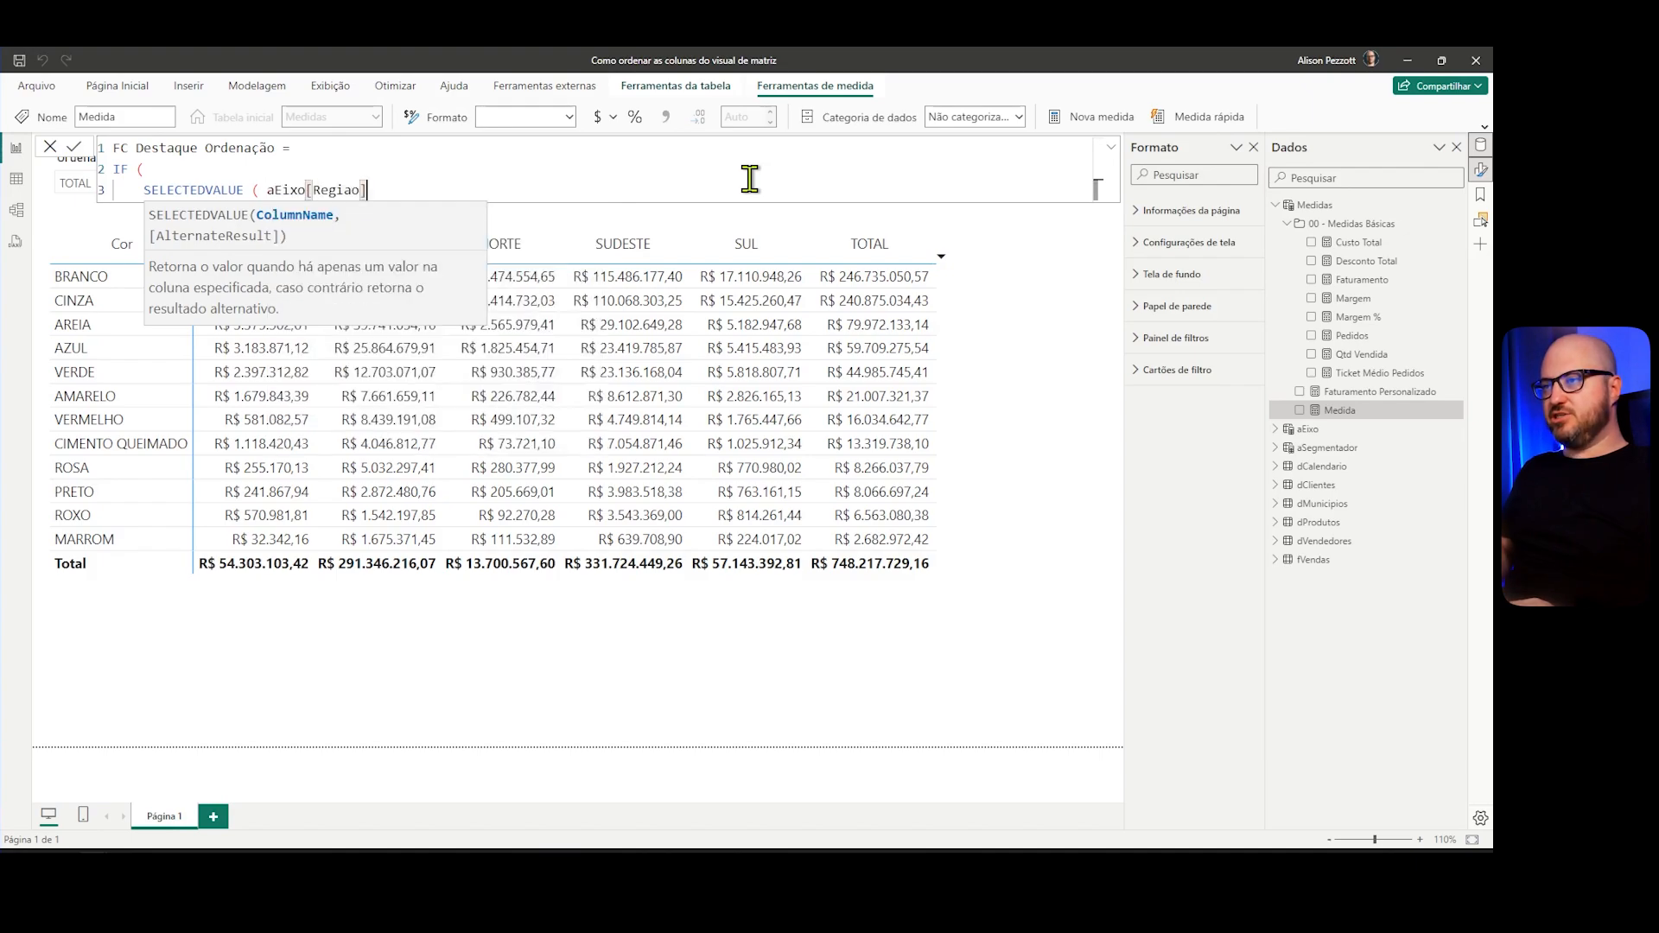
type(")")
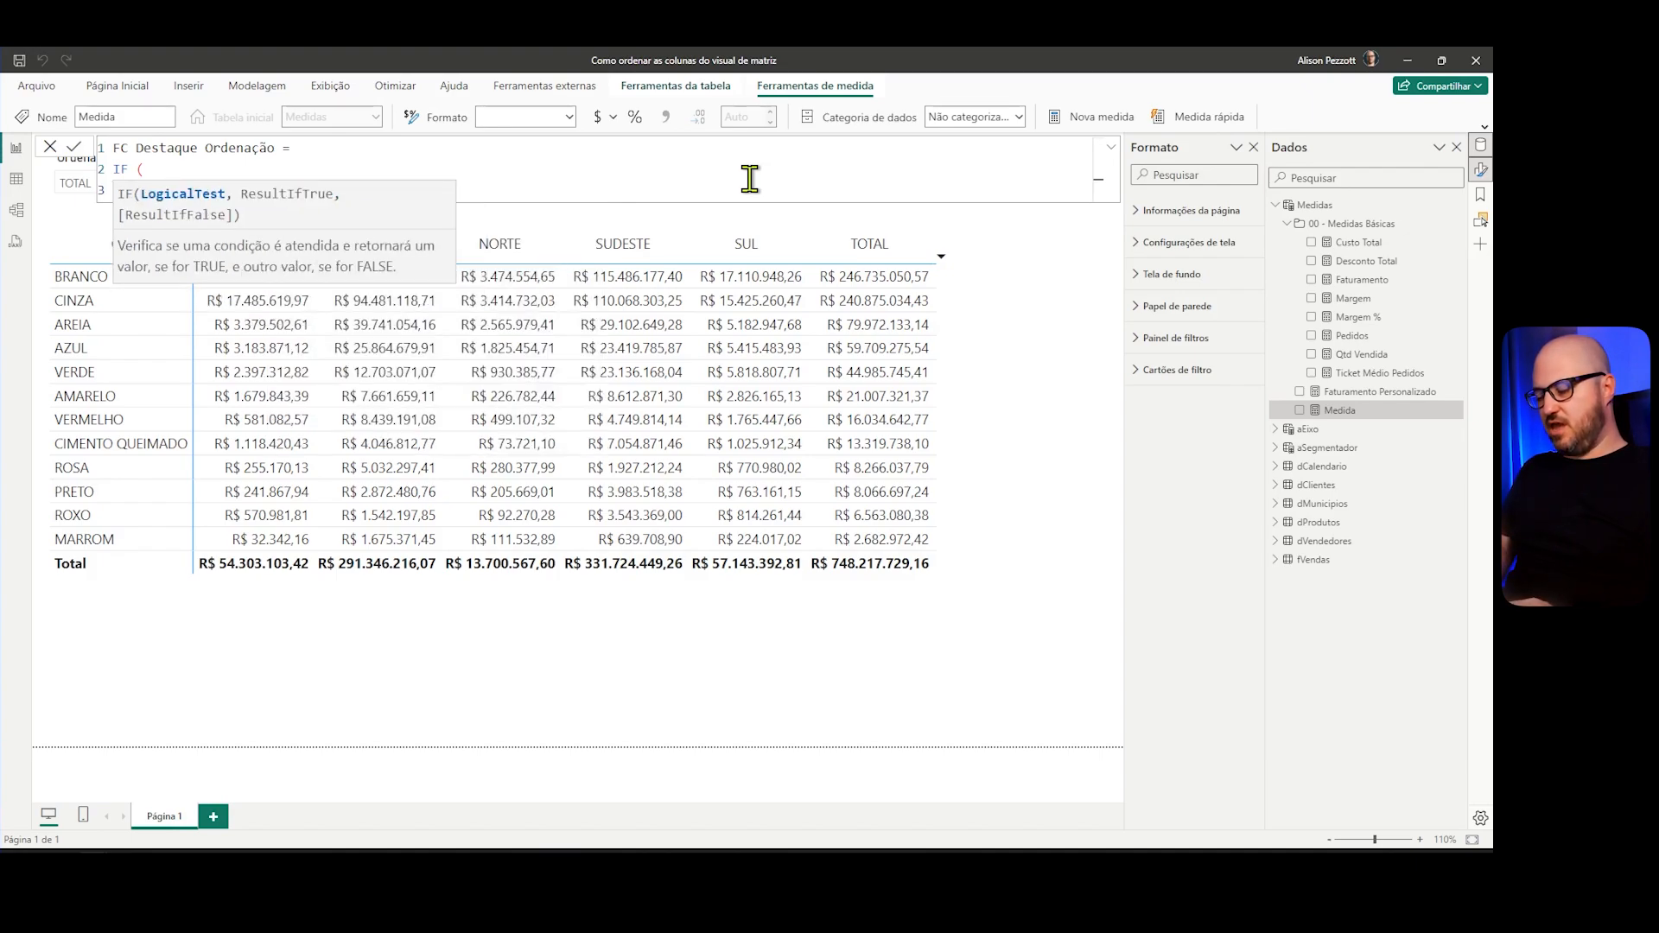
Step: Complete the IF comparison on a new line with SELECTEDVALUE ( aSegmentador[Regiao] )
key("shift+Return")
type("S")
key("Down")
key("Down")
key("Down")
key("Down")
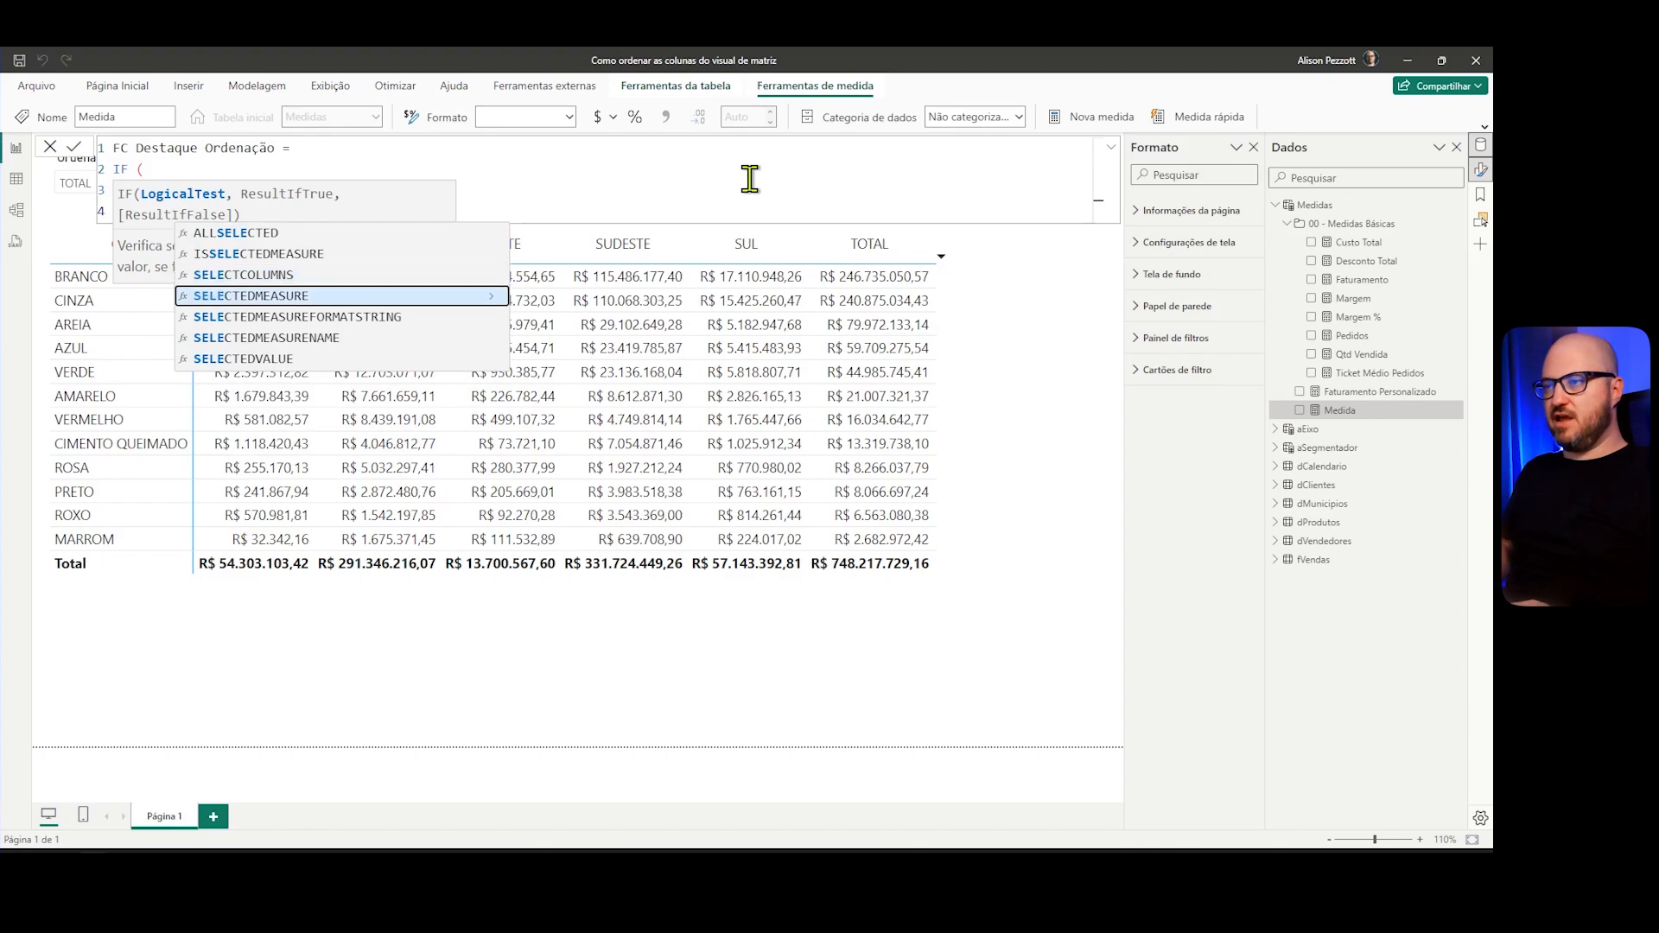
key("Tab")
key("Escape")
type("(")
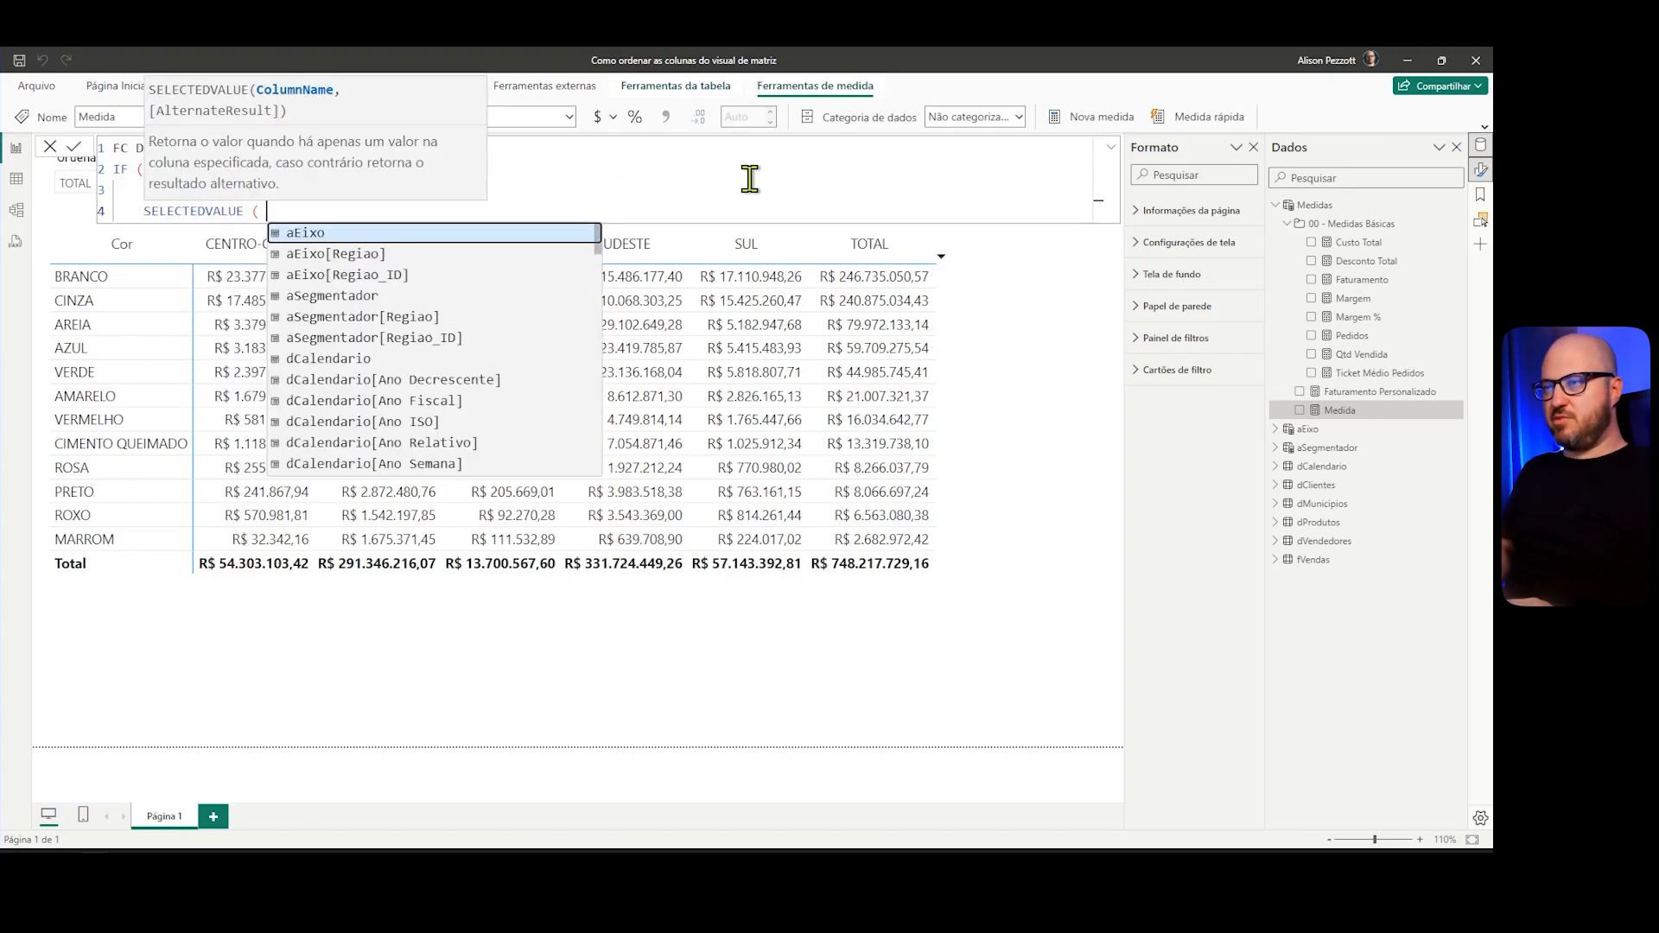
key("Down")
key("Down")
key("Down")
key("Down")
key("Tab")
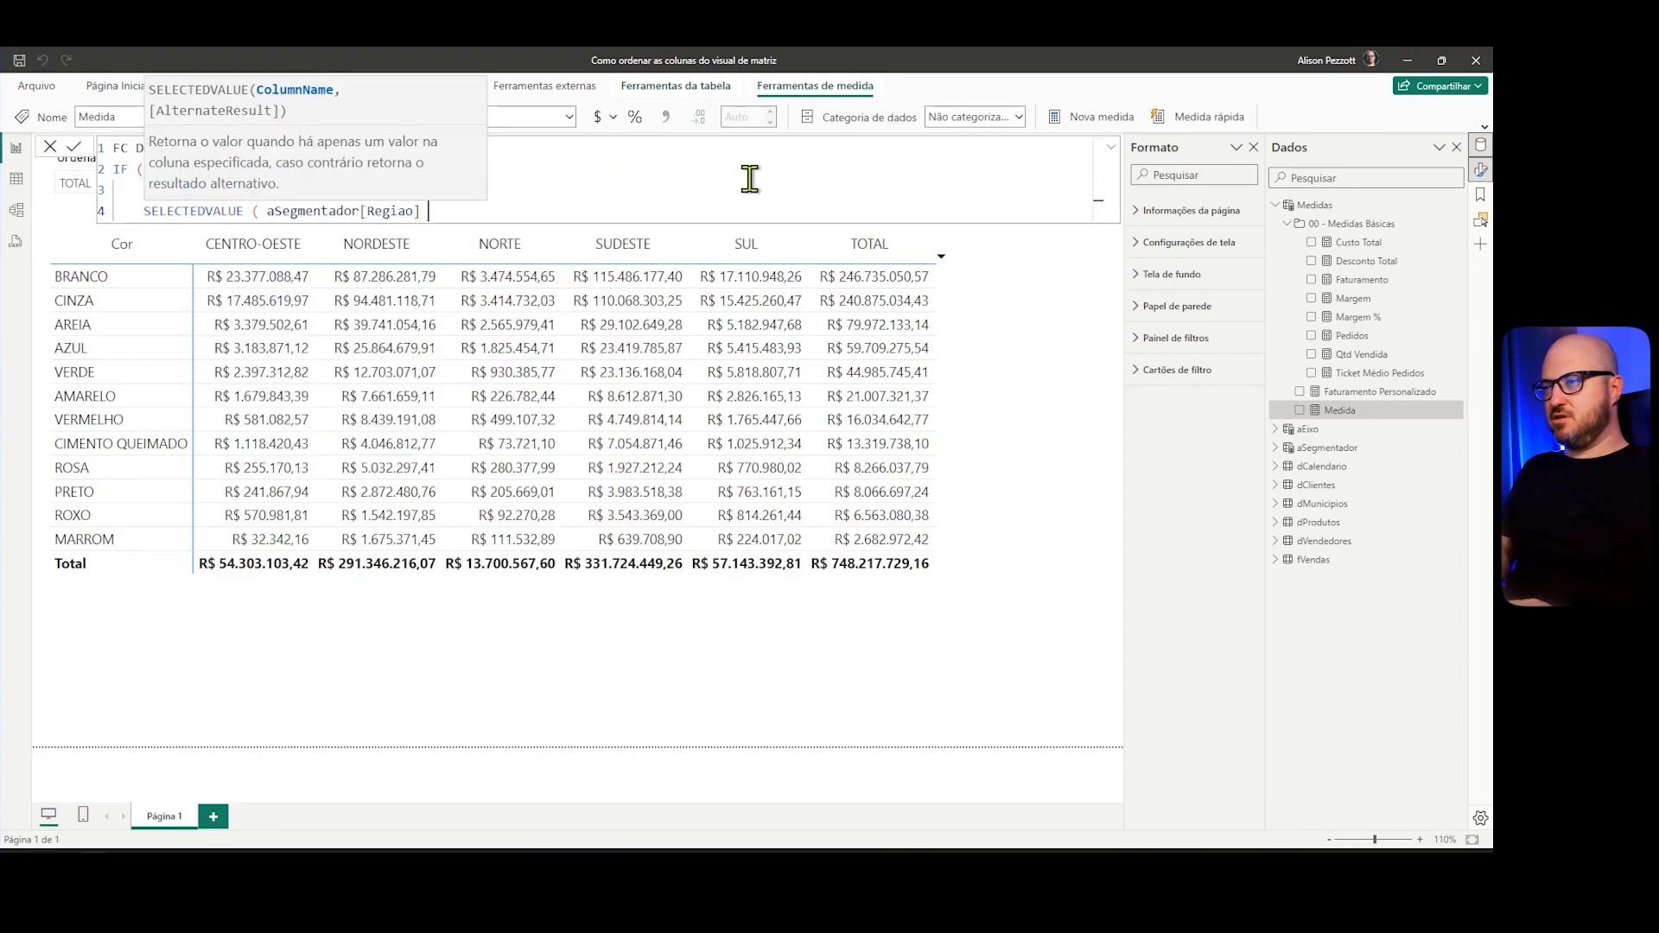
type(")")
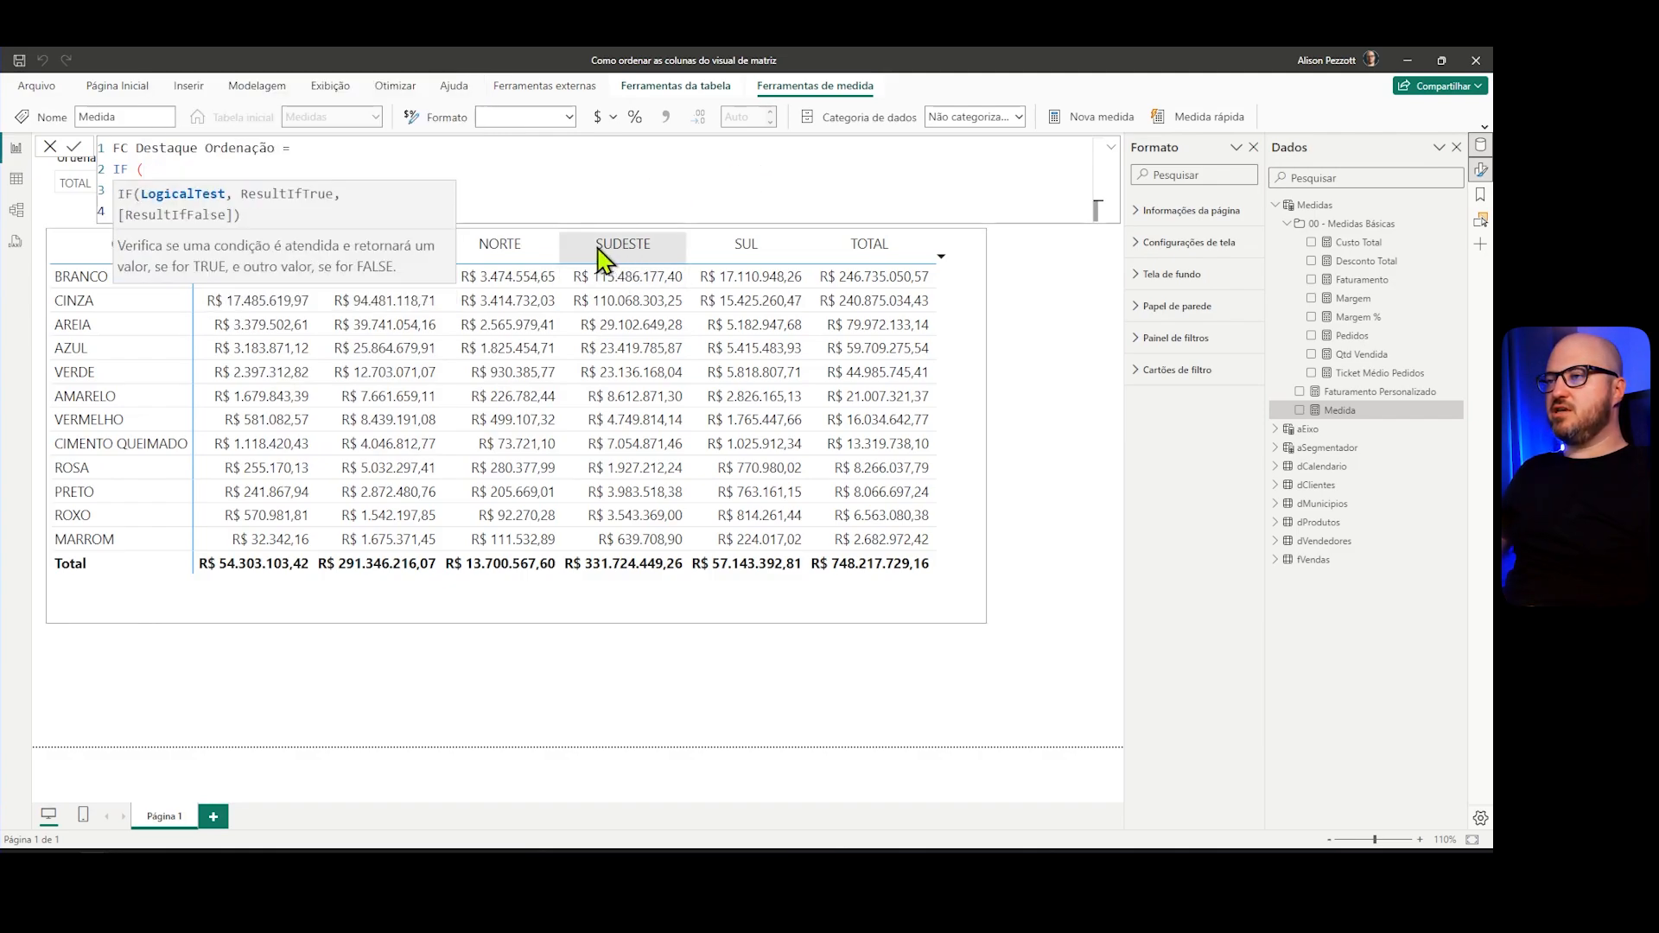
left_click(584, 204)
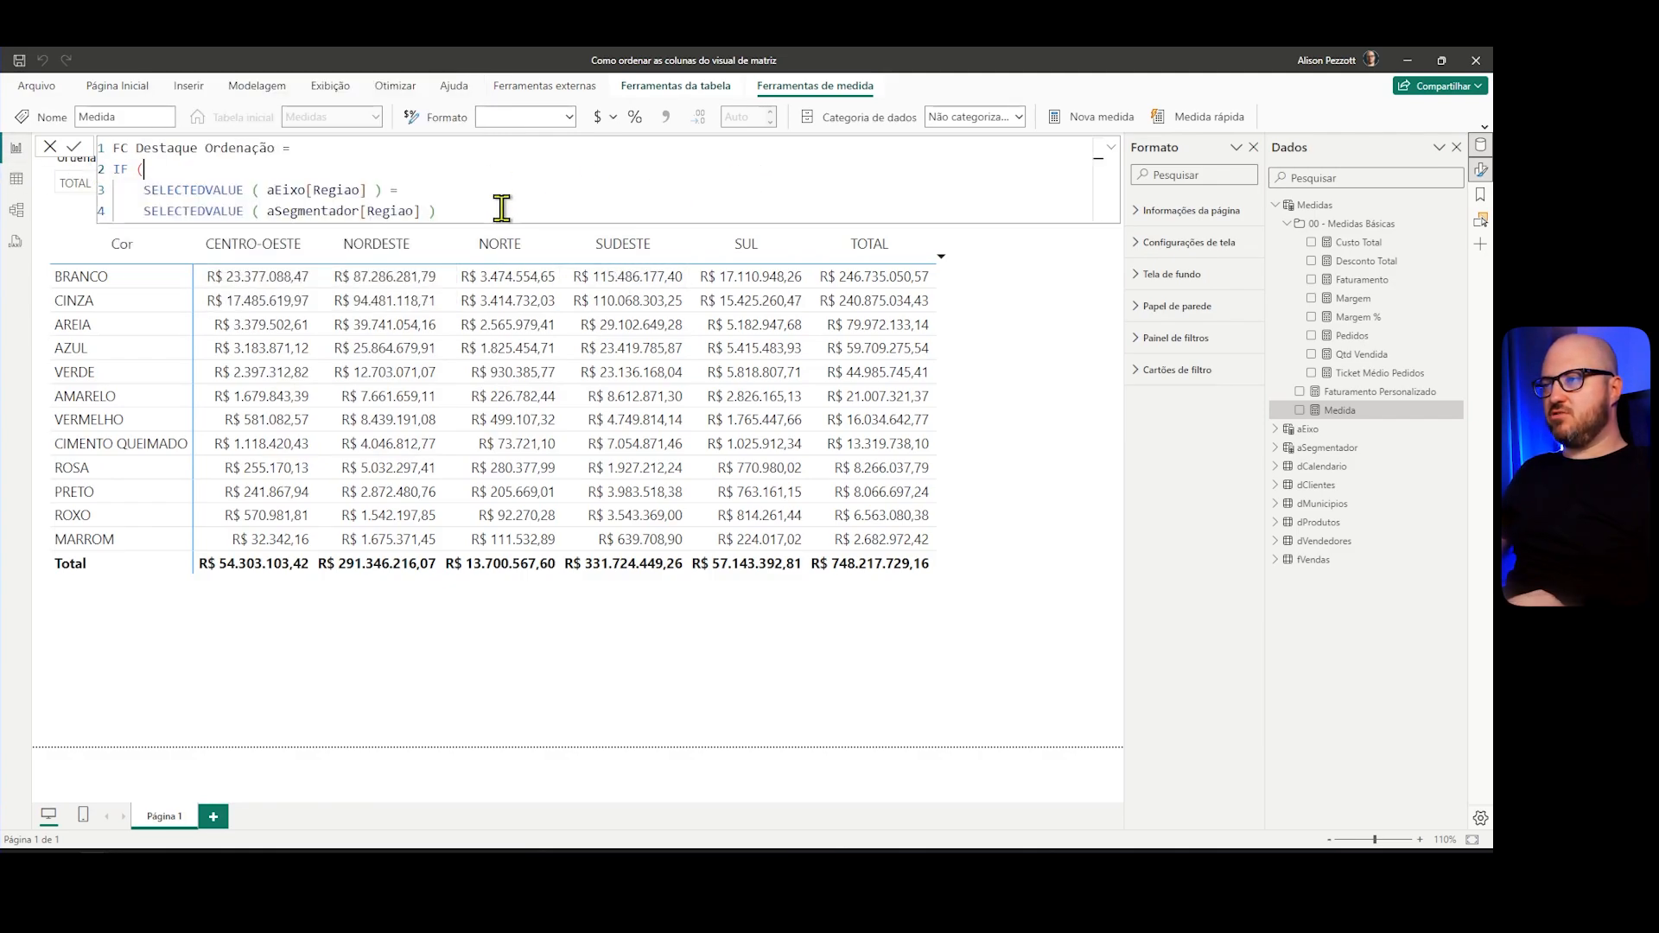
left_click(576, 188)
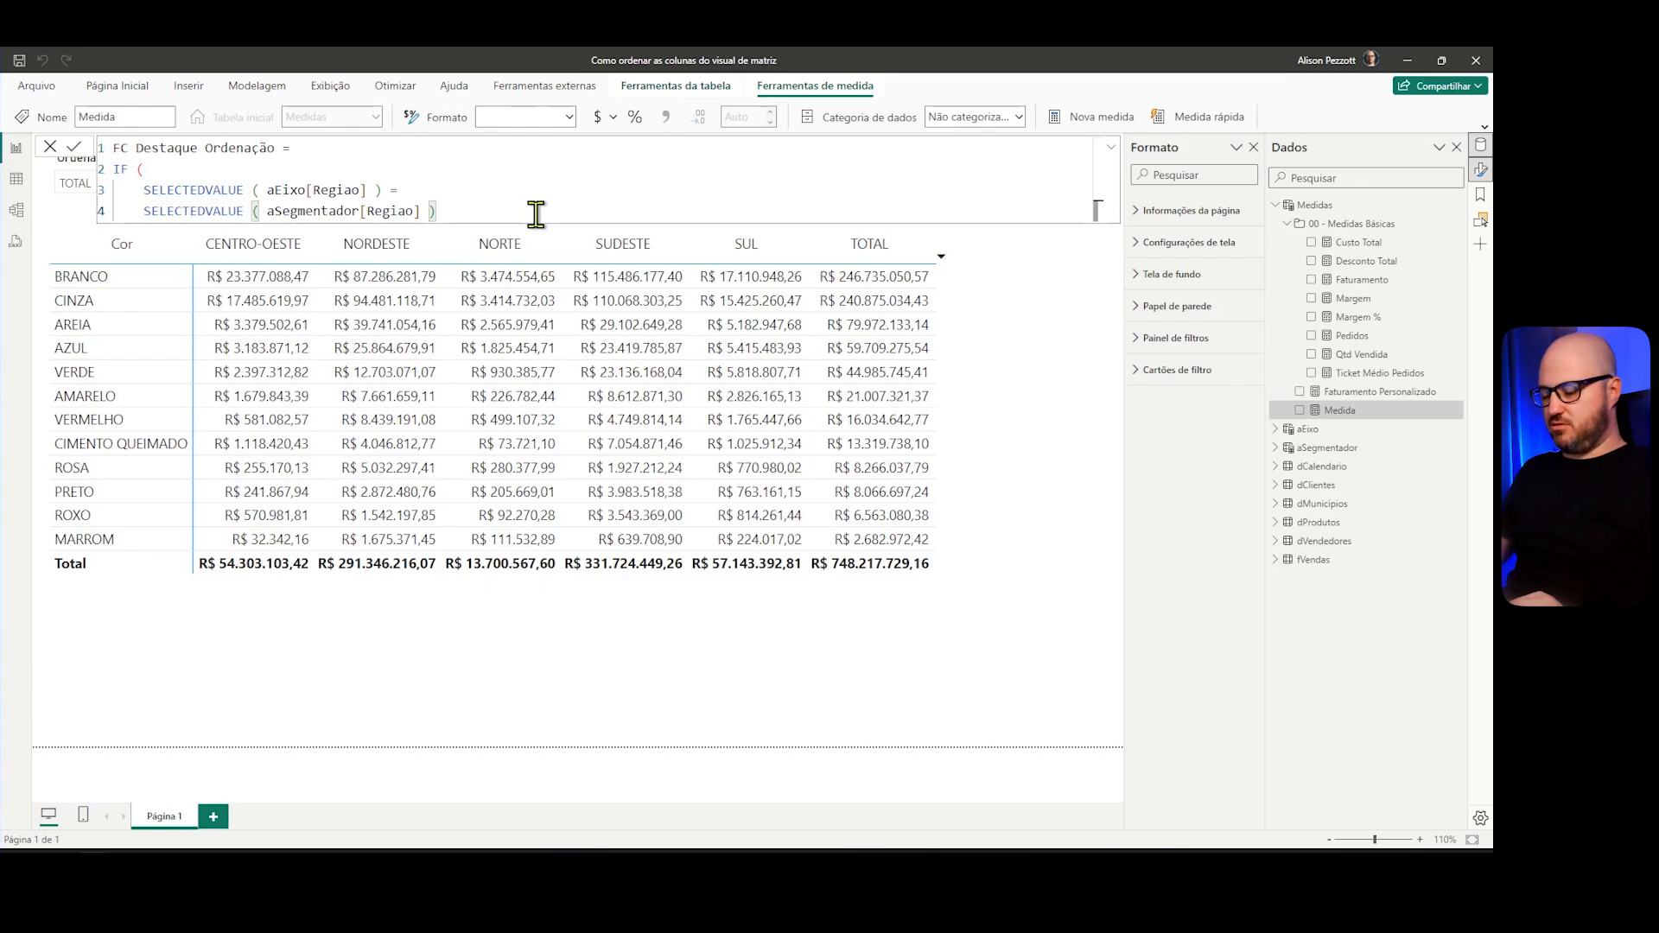
Step: Finish the measure's IF by returning the colour "#C6C6C6" when the regions match, close the function and commit the measure
type("<")
key("shift+Return")
key("BackSpace")
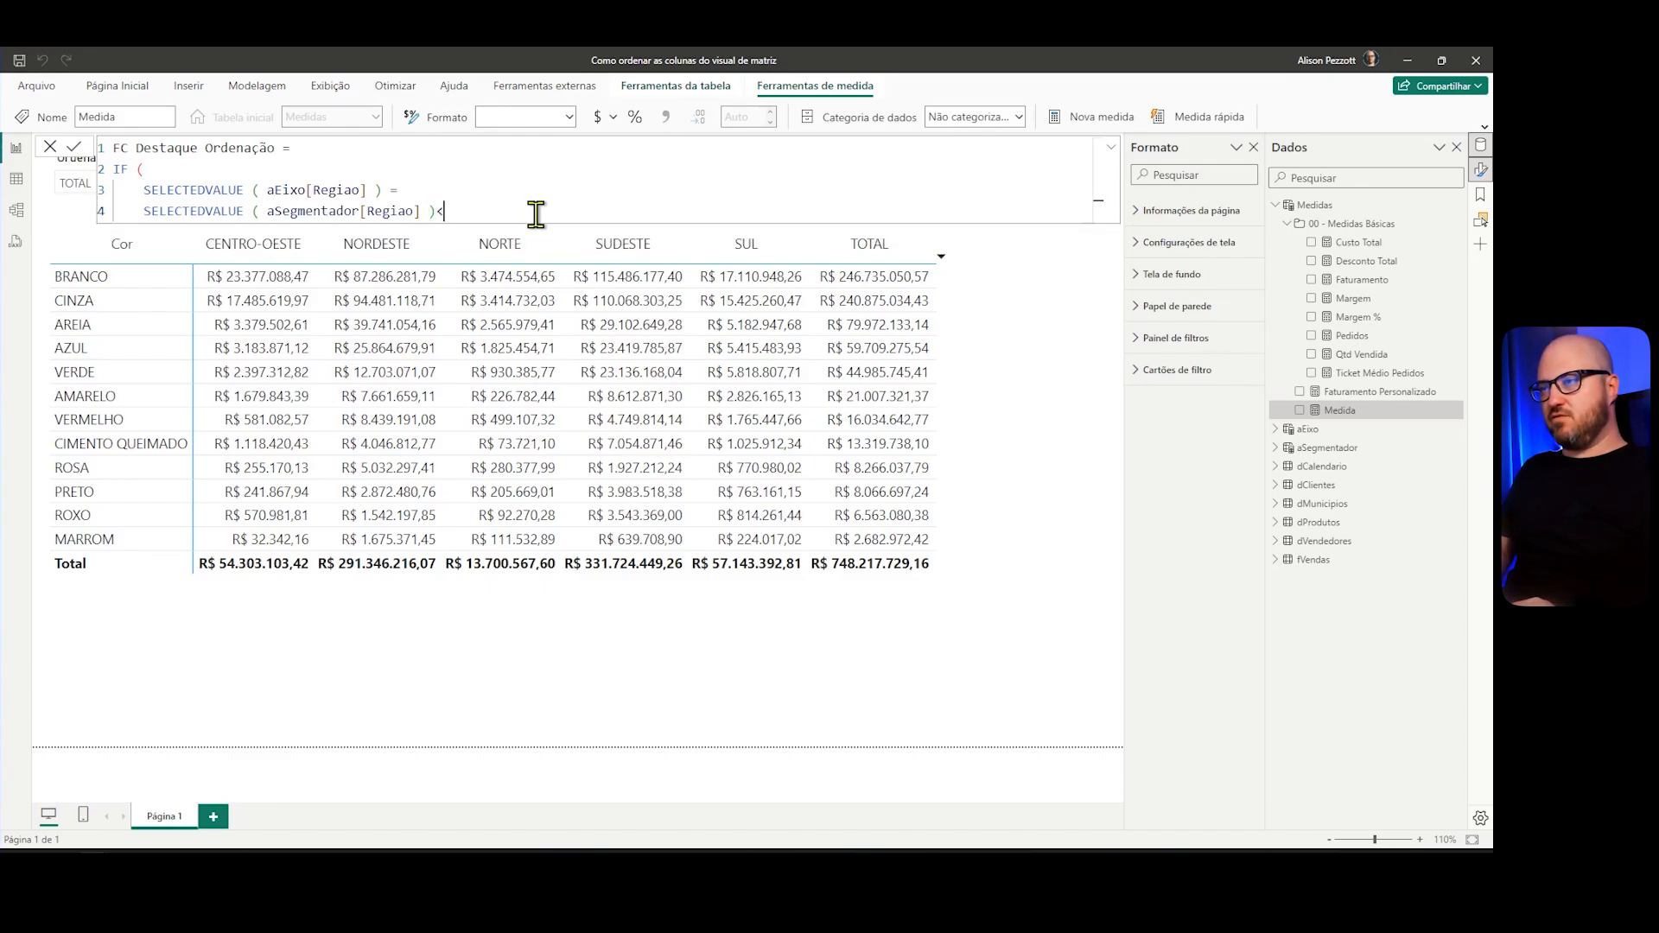
key("shift+Return")
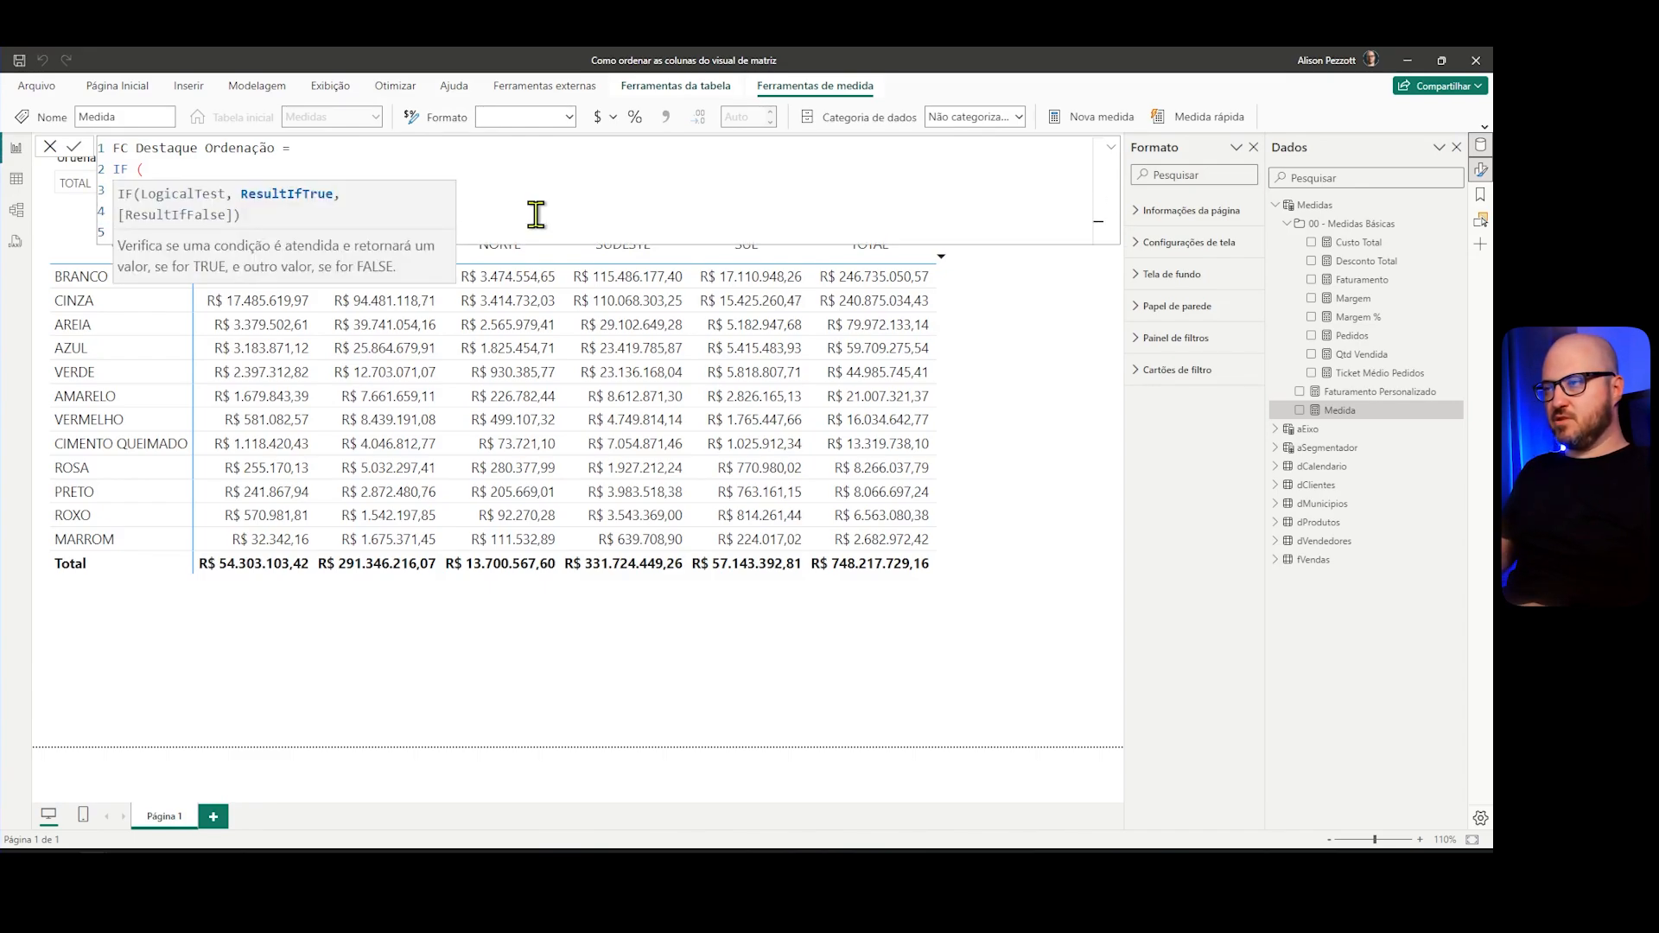
left_click(535, 193)
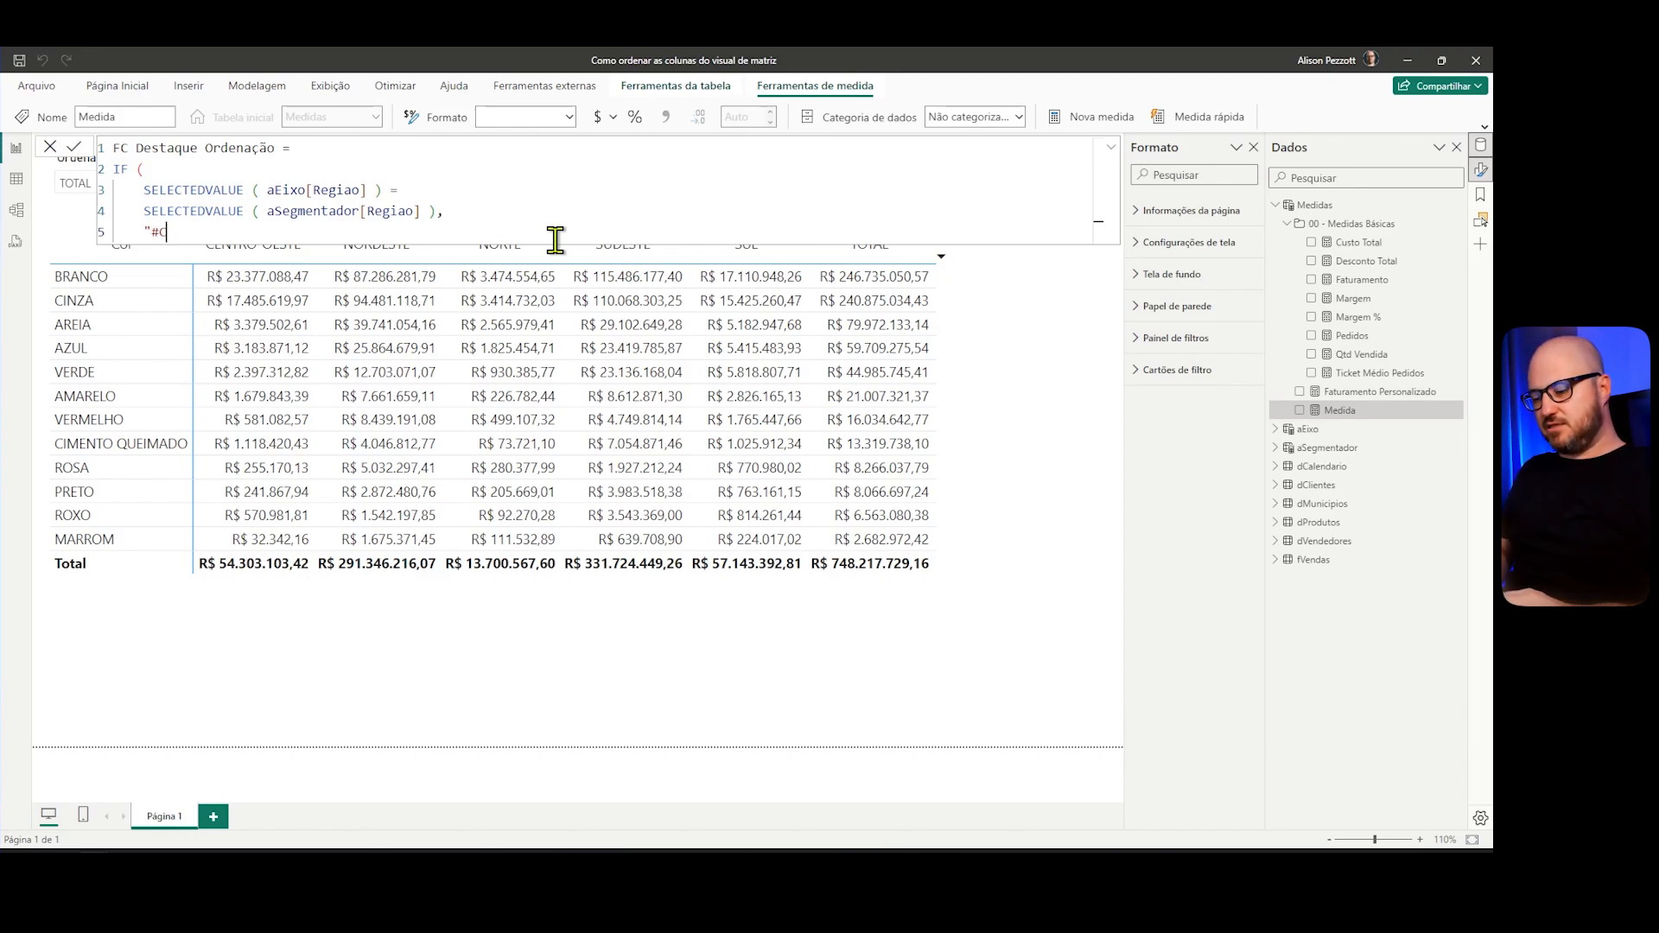
type("¨")
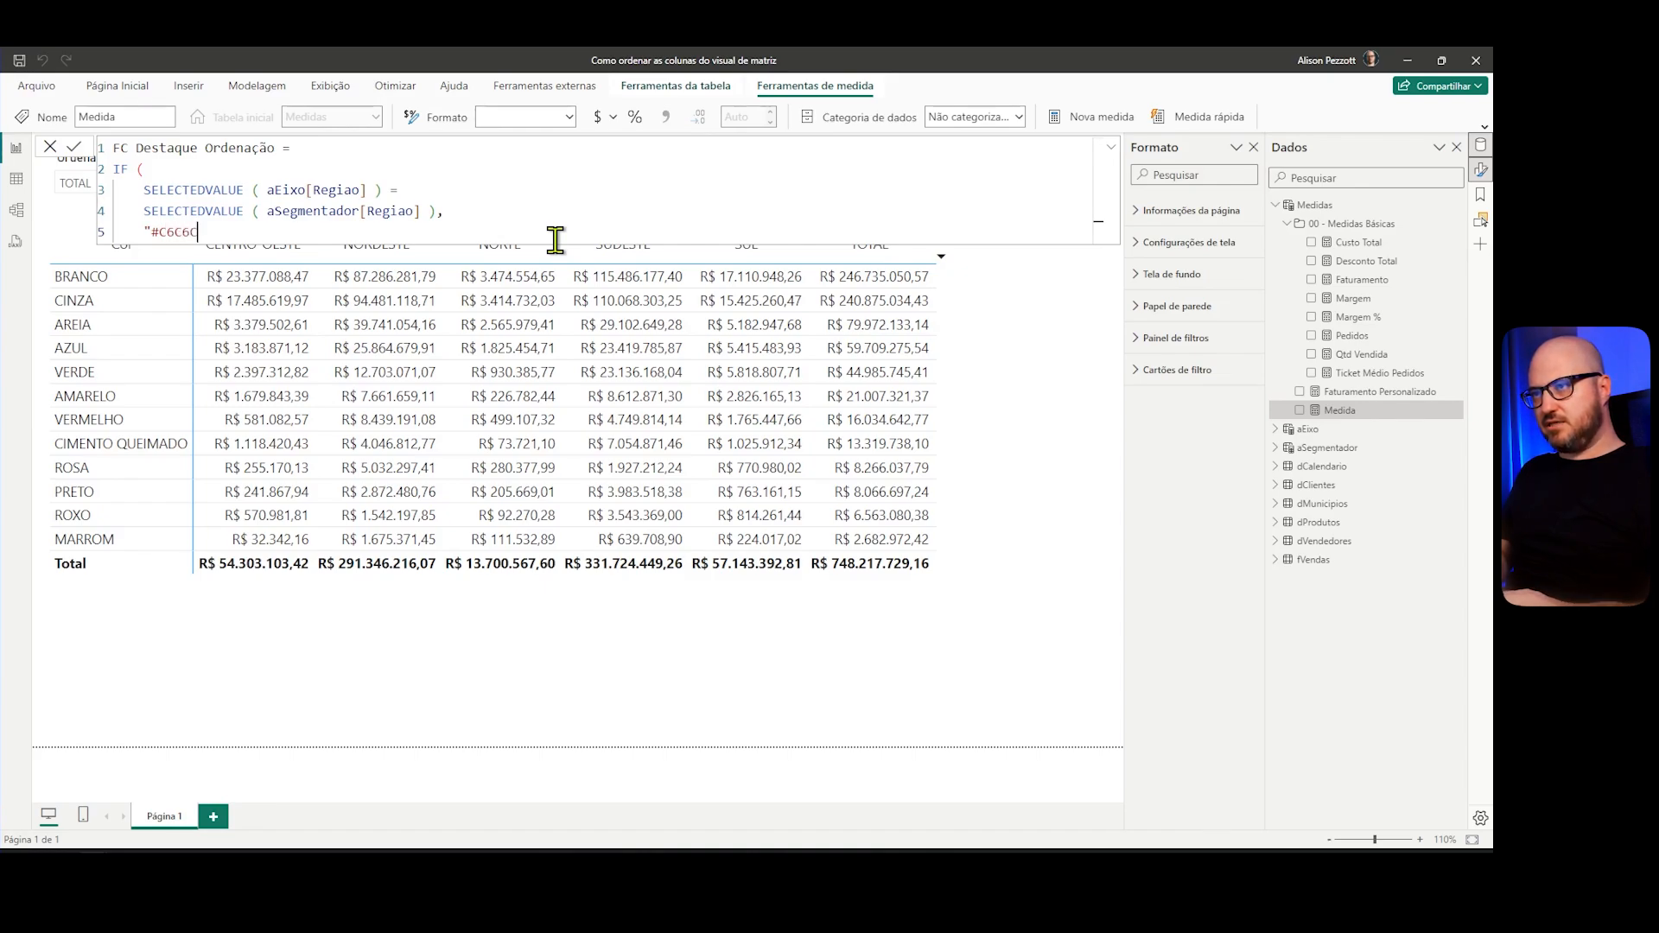
key("shift+Return")
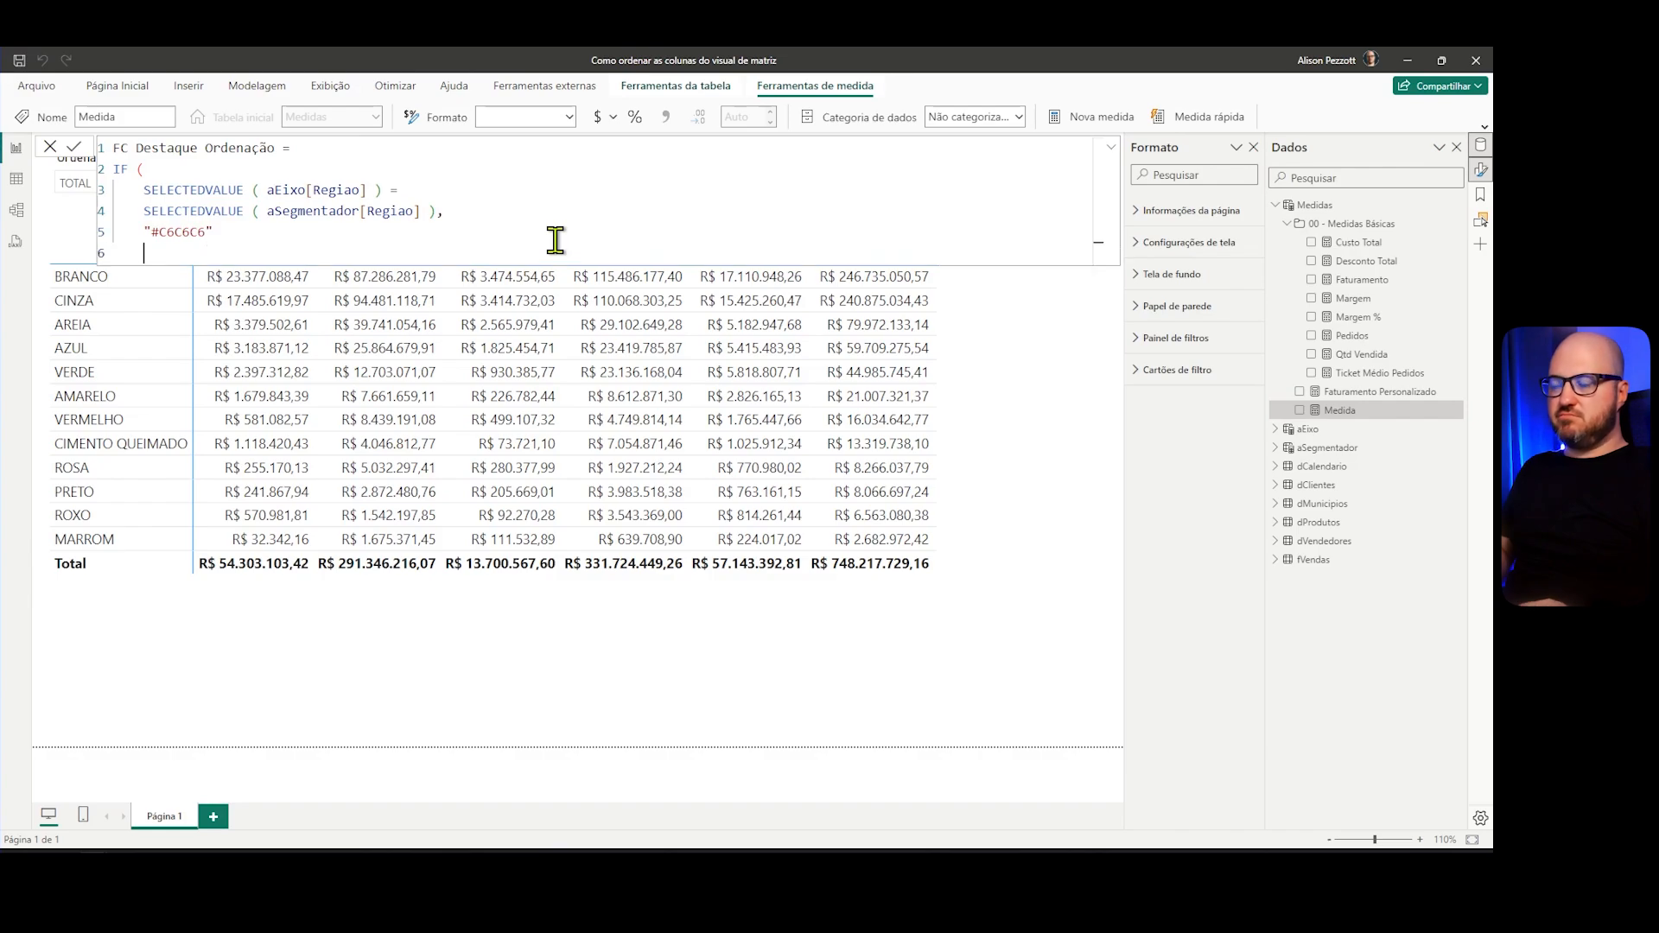
key("Return")
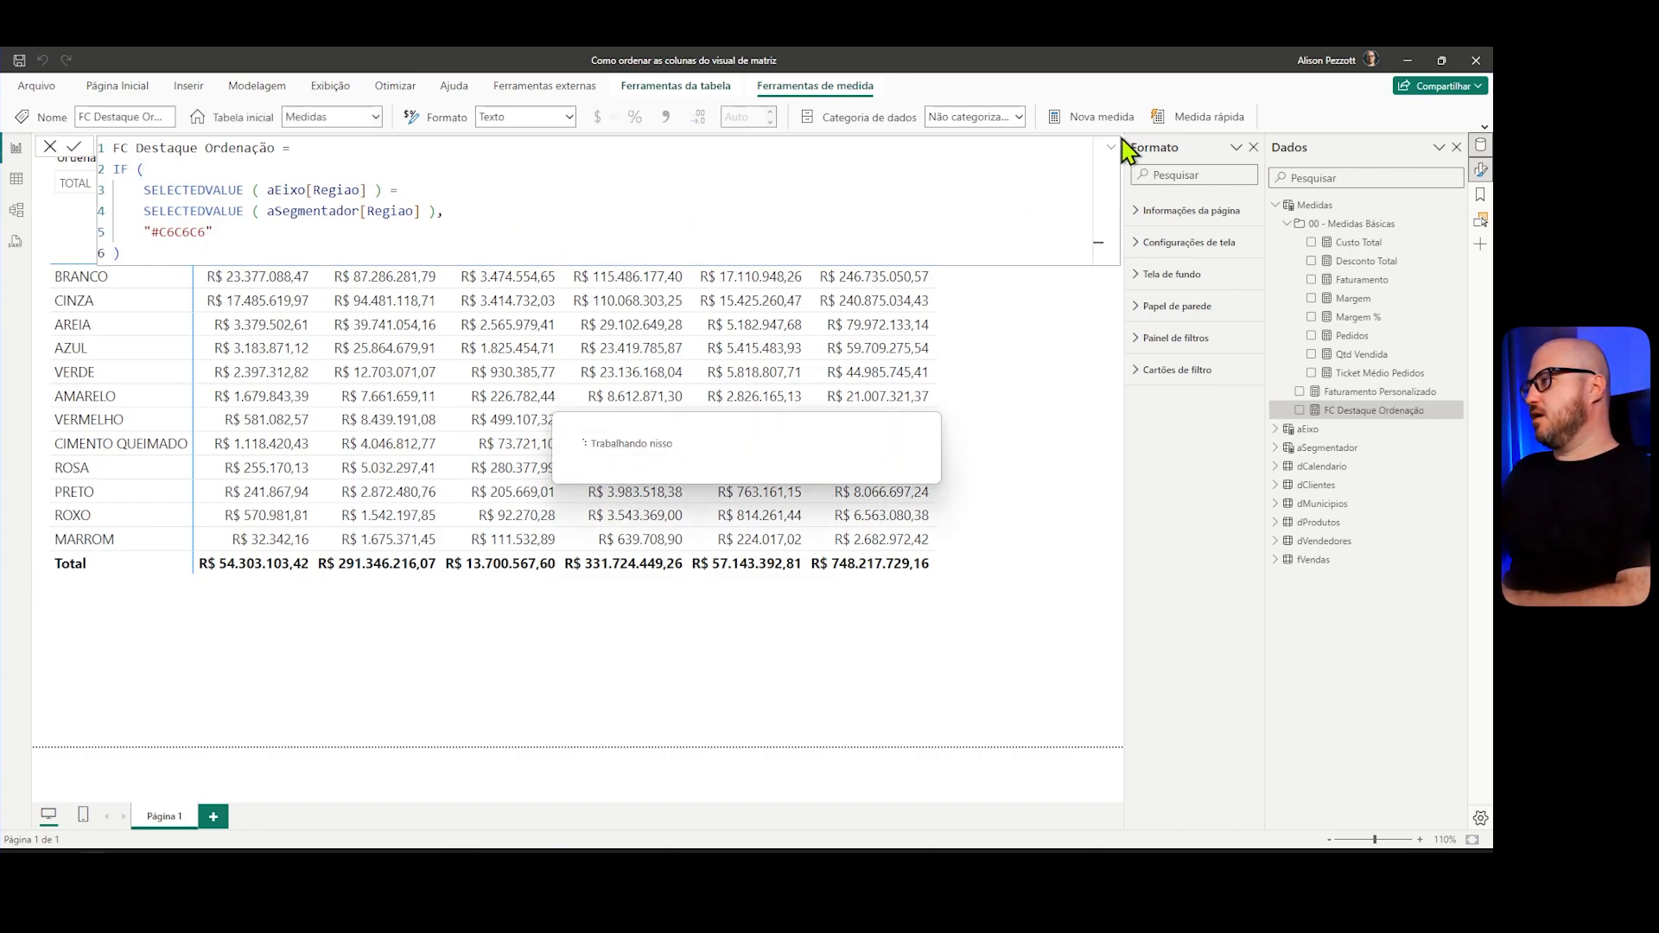
Step: Open background colour conditional formatting for the matrix's Faturamento Personalizado values and set the format style to Valor do campo
left_click(956, 346)
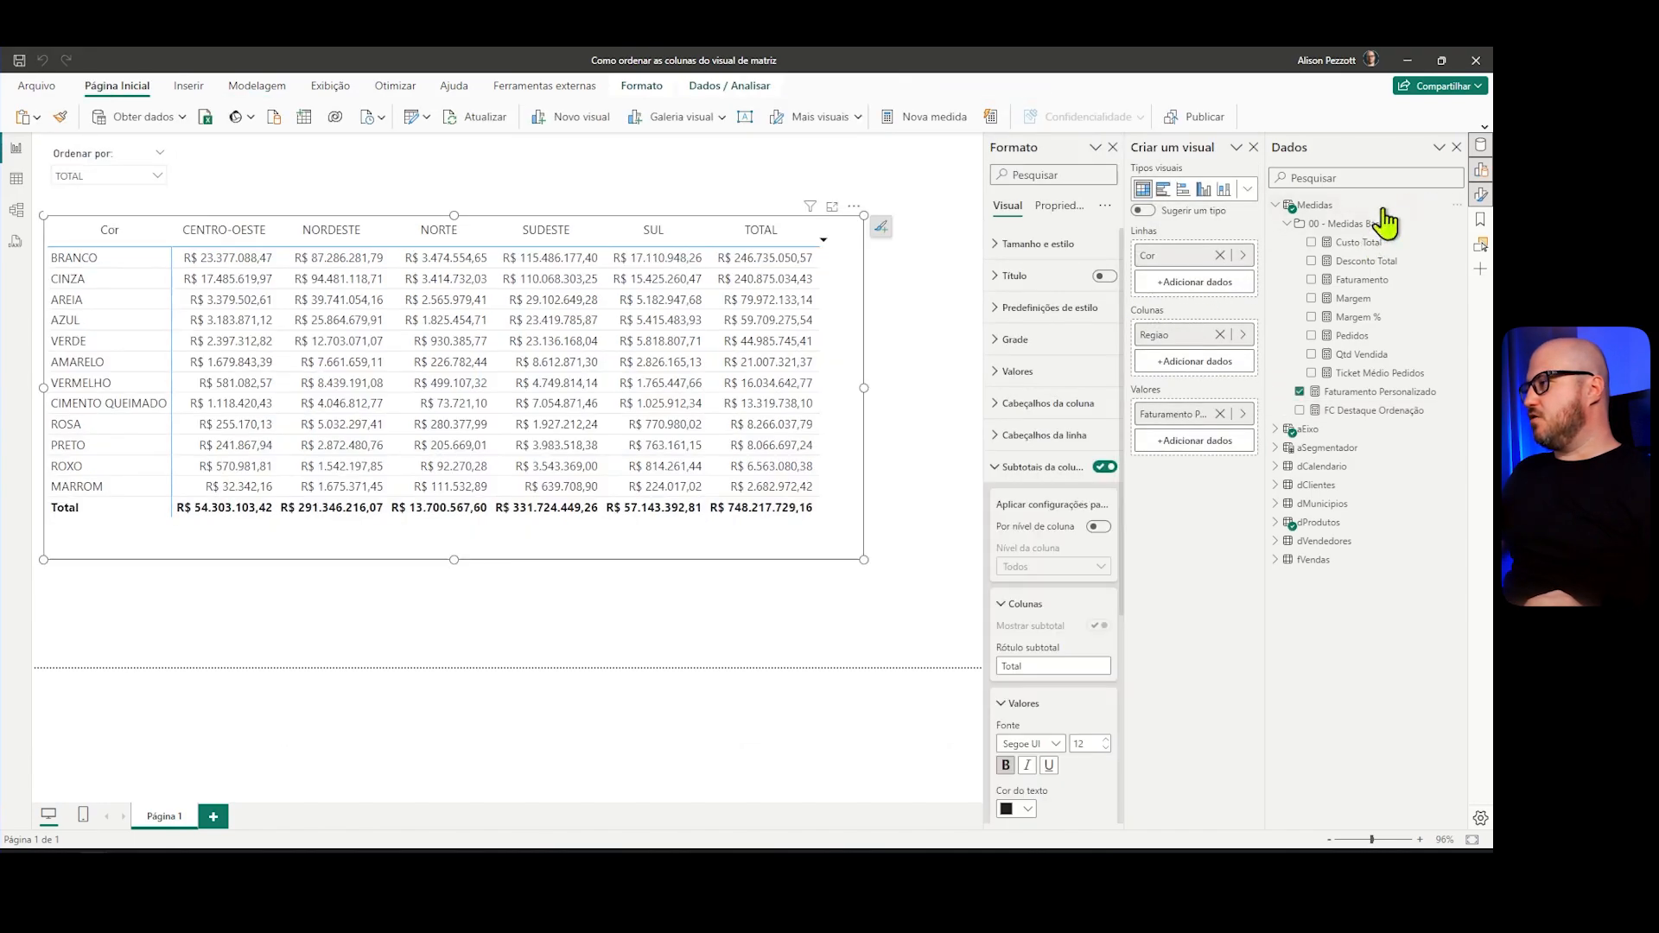
right_click(1170, 424)
mouse_move(1278, 506)
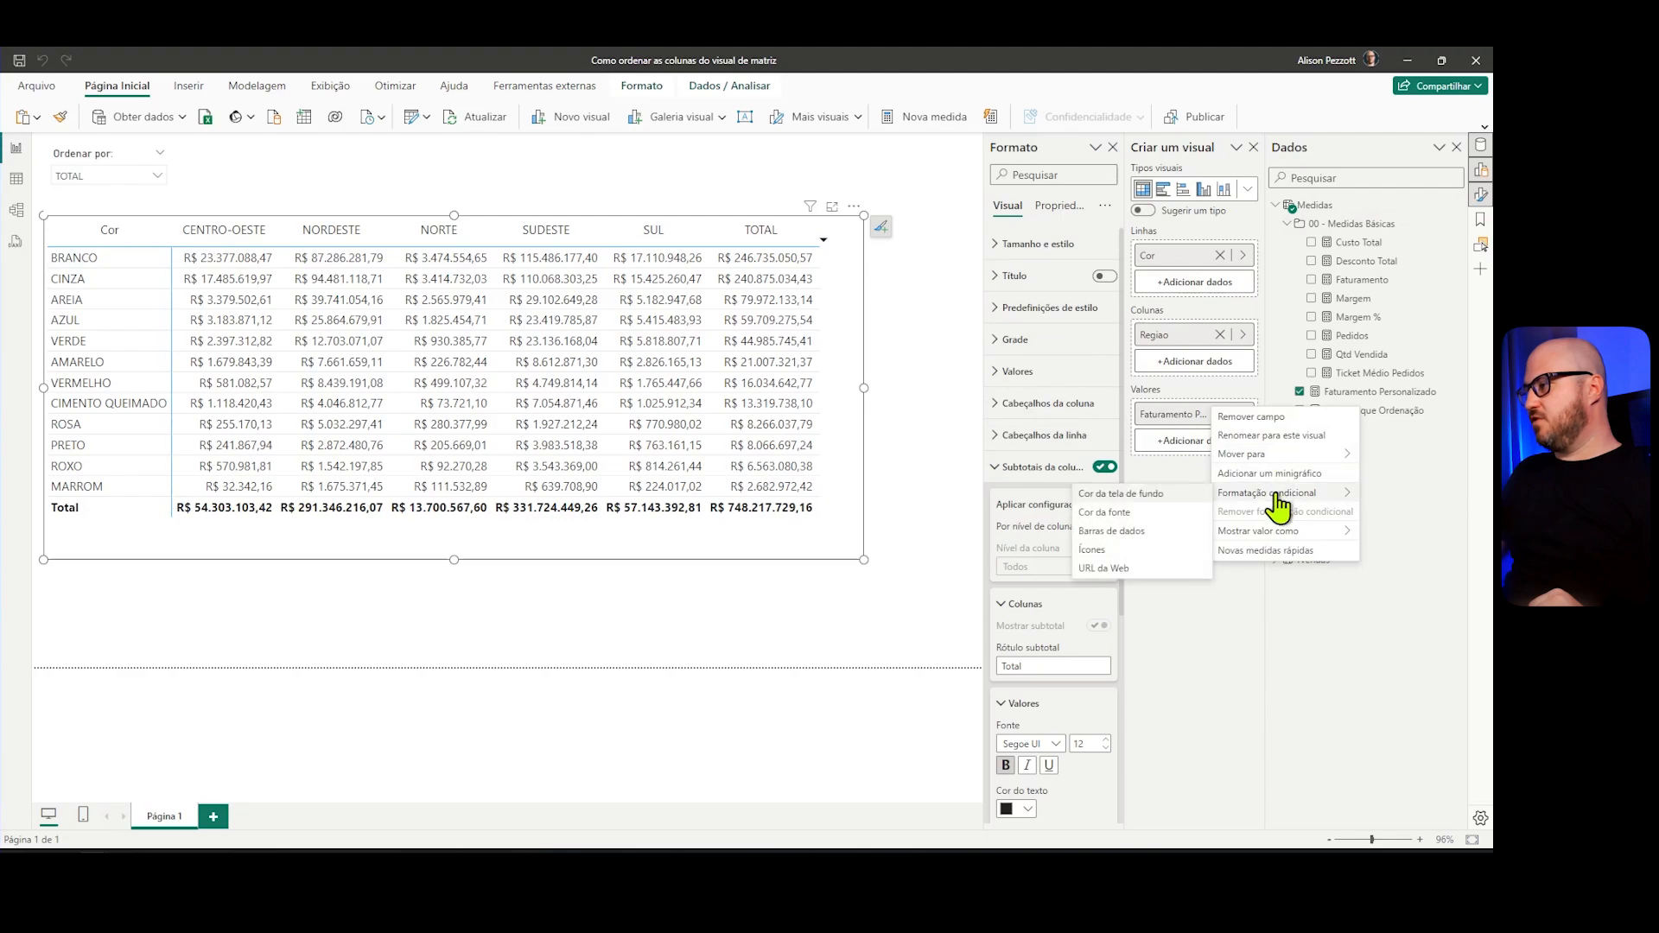
left_click(1175, 495)
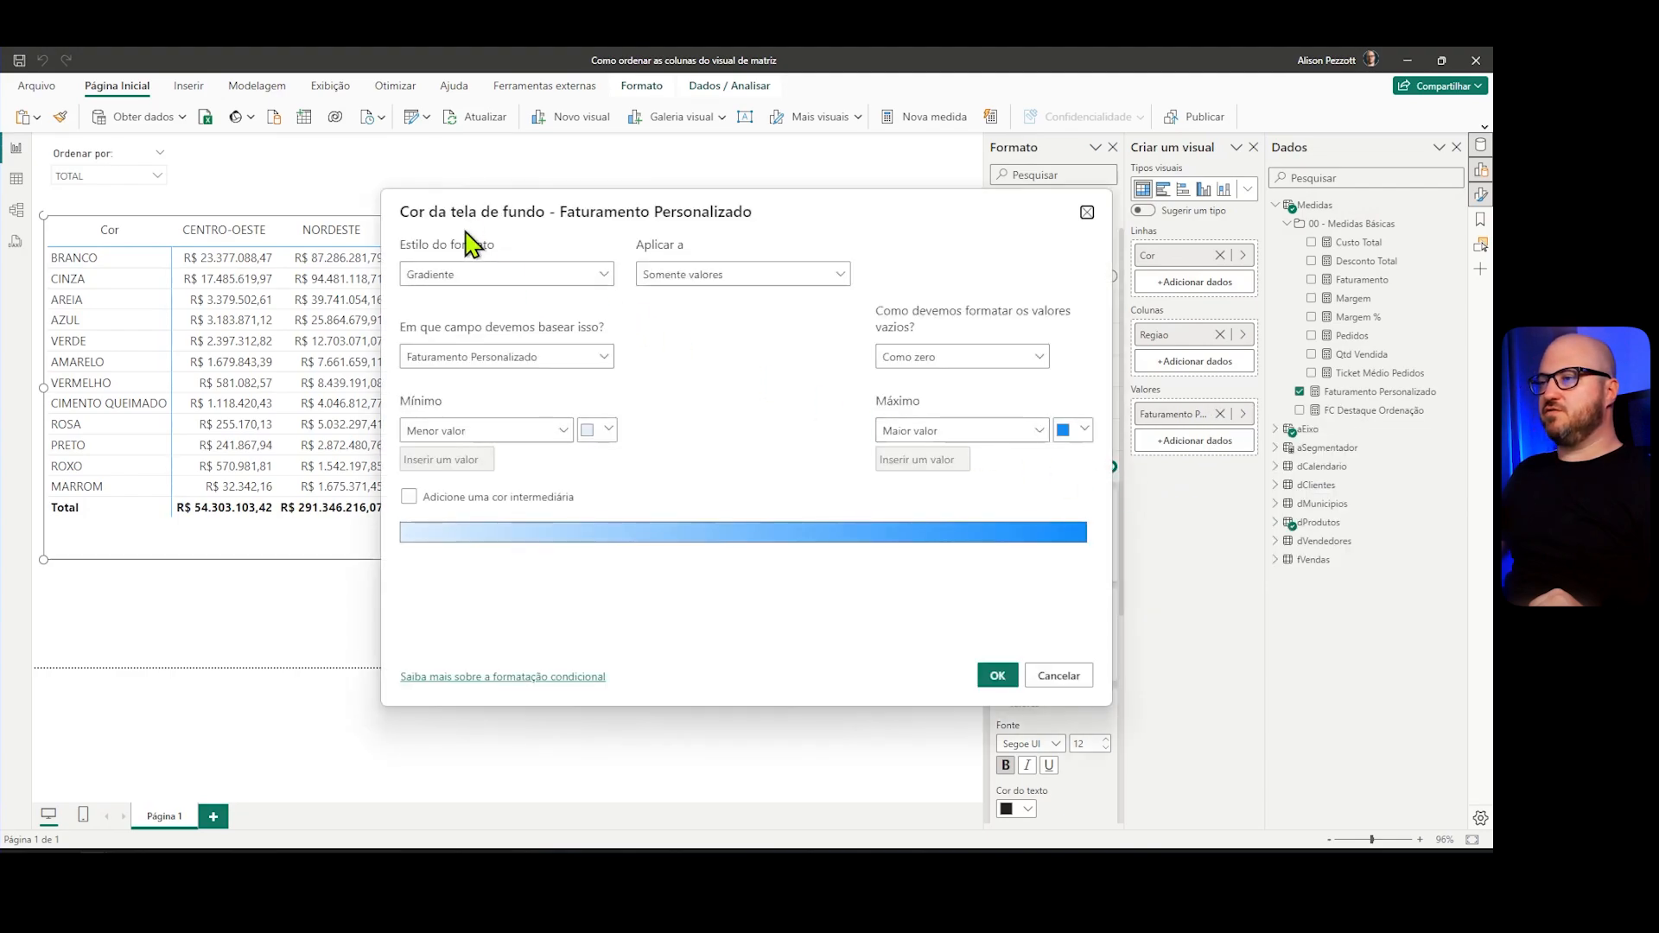
left_click(491, 276)
left_click(446, 349)
Step: Base the background colour on the FC Destaque Ordenação measure, apply it to Valores e totais, and deselect the matrix
left_click(486, 341)
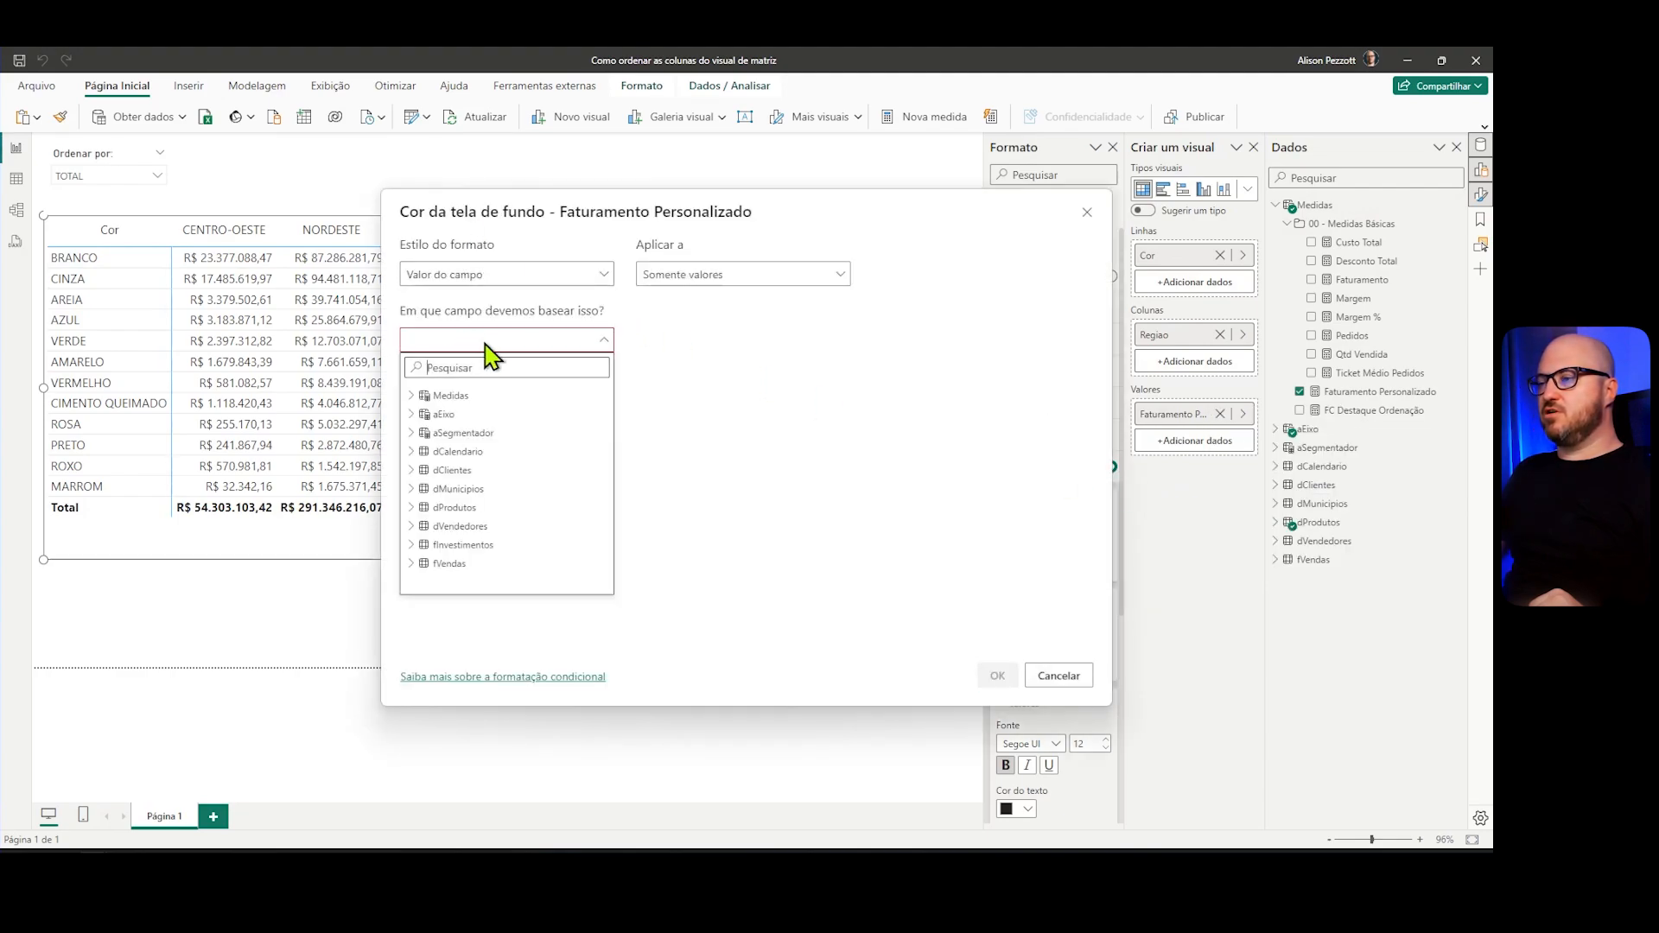
left_click(406, 396)
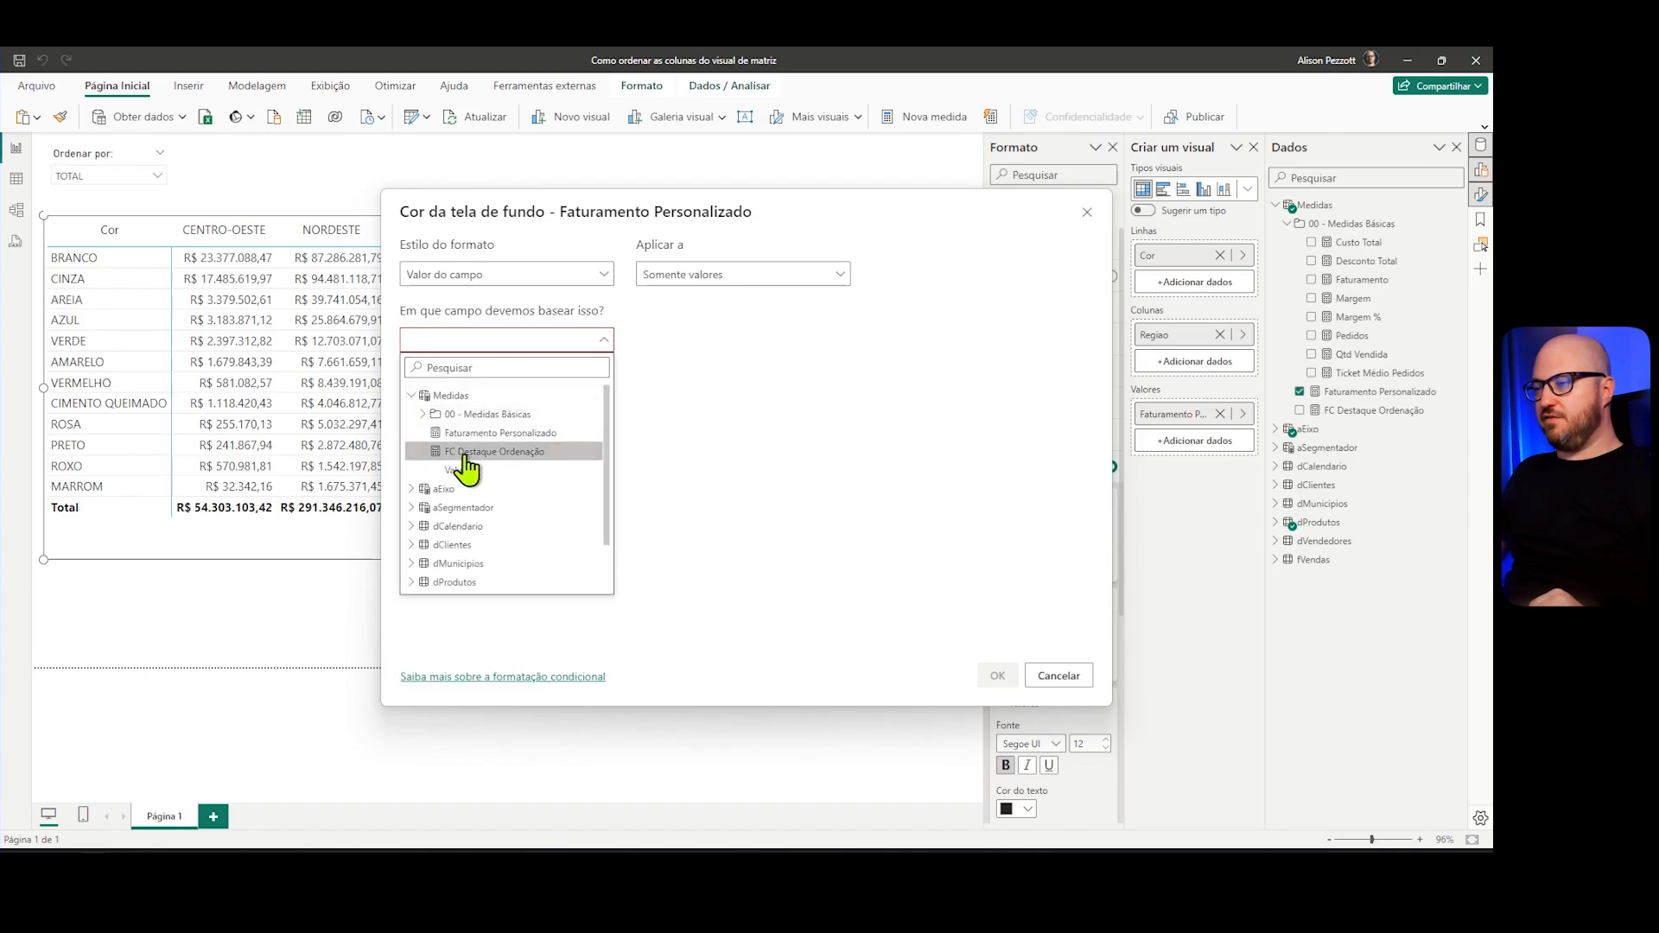
left_click(463, 454)
left_click(782, 274)
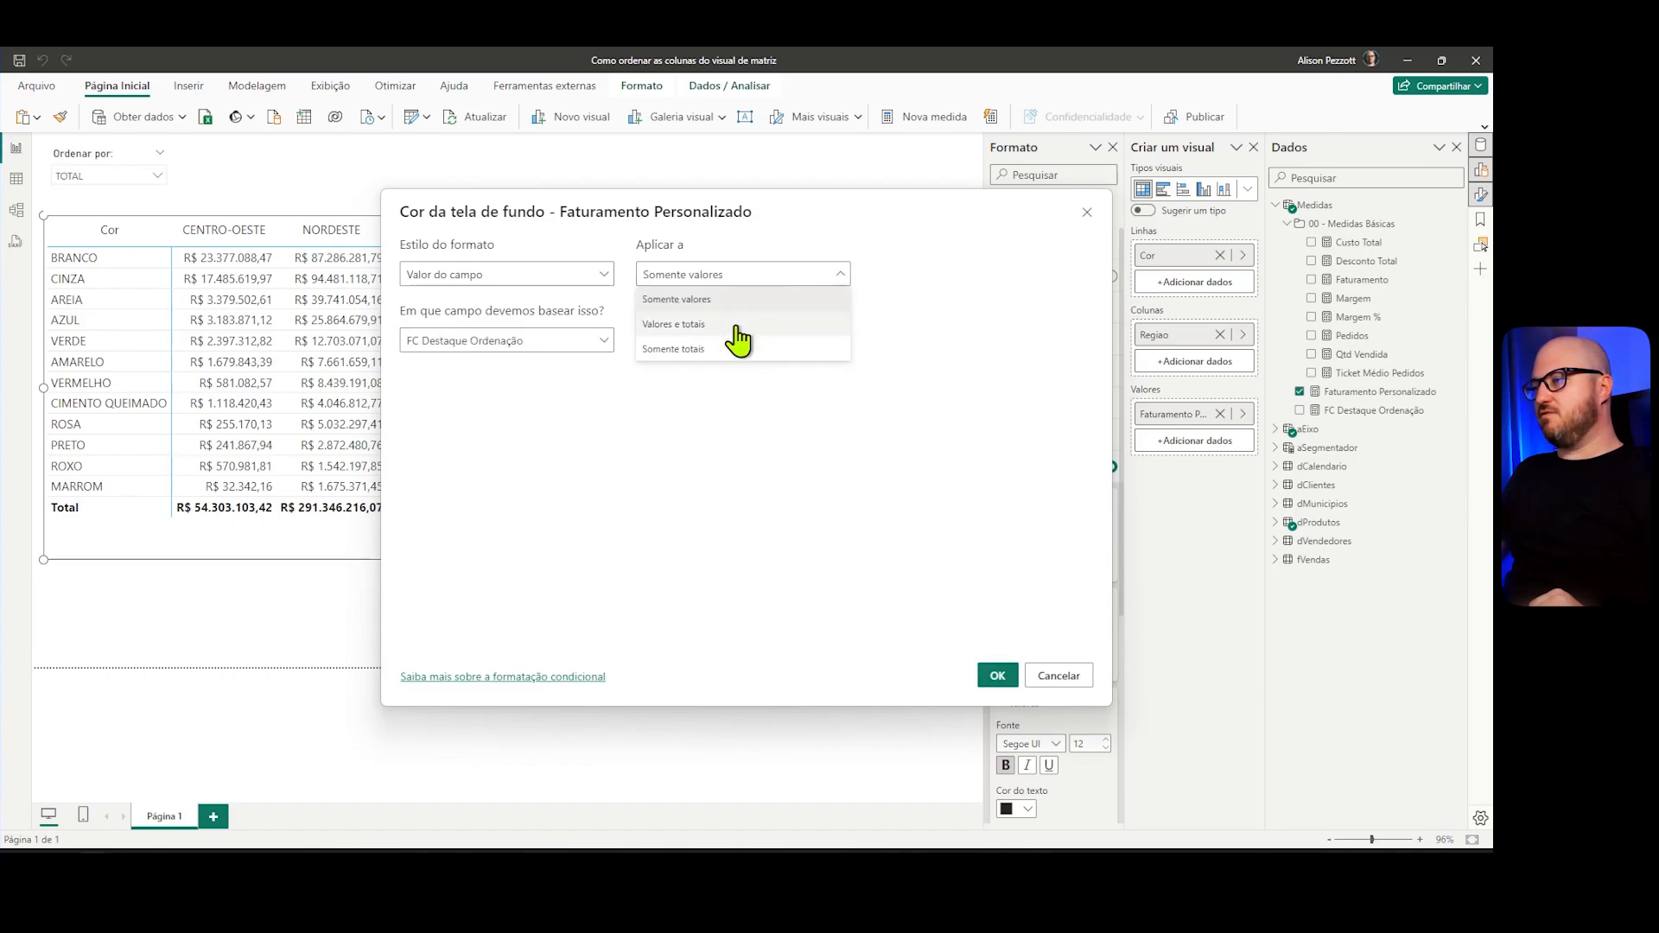
left_click(736, 333)
left_click(995, 672)
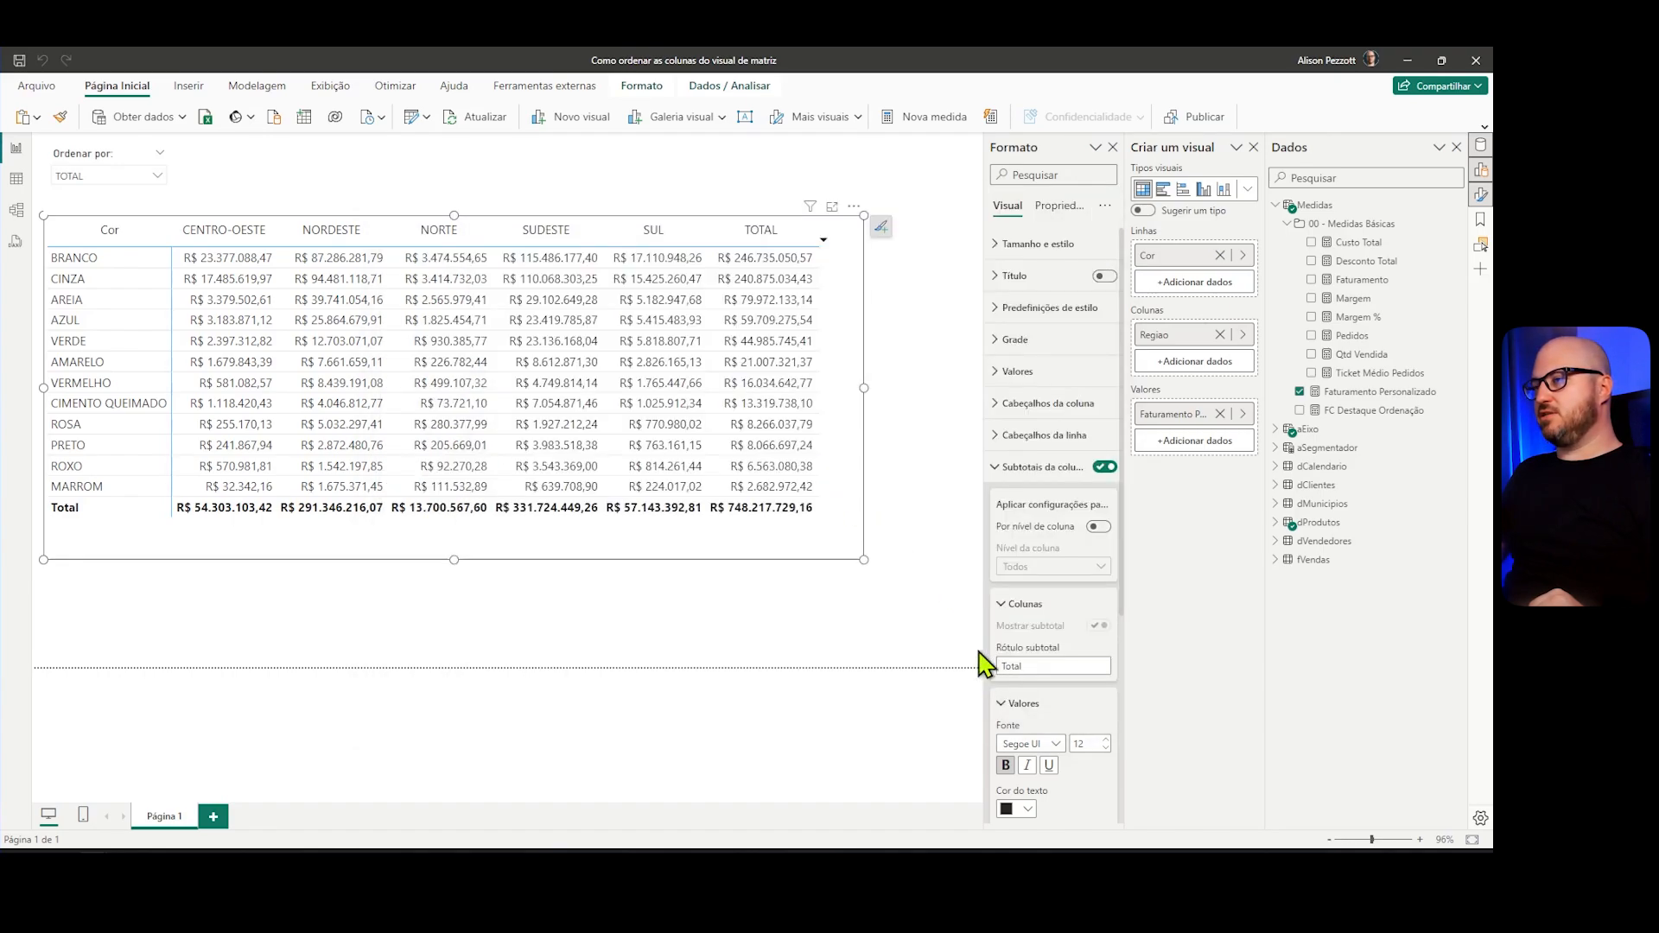
left_click(922, 318)
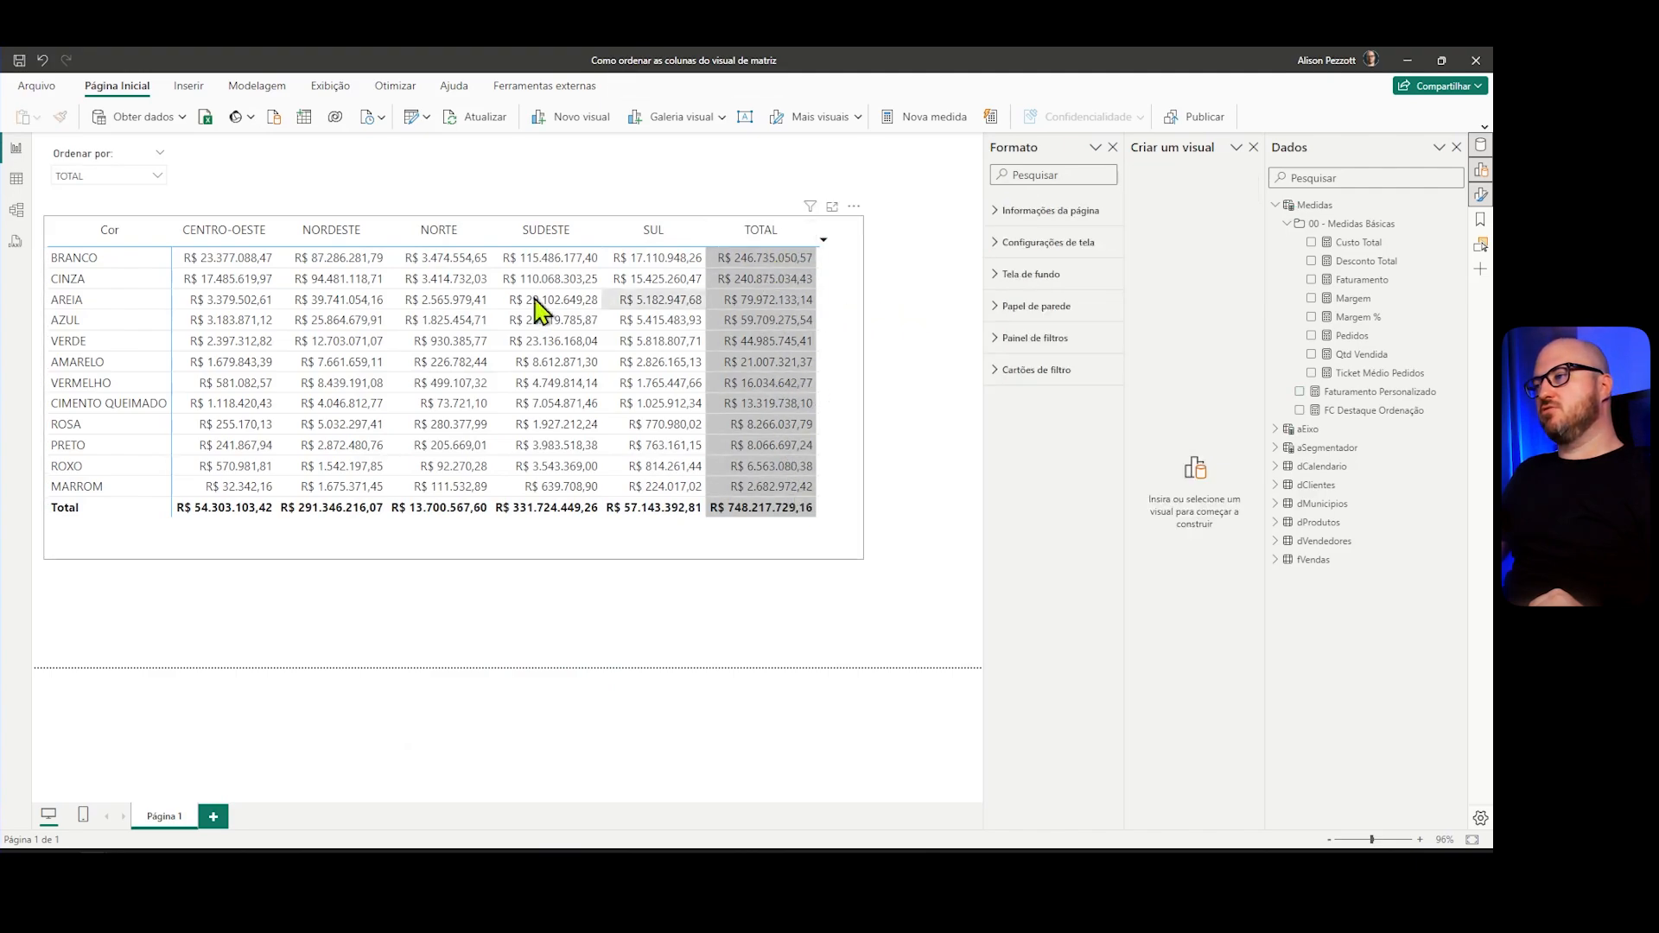
Step: Test the column highlight by choosing SUL, SUDESTE, NORTE, NORDESTE and finally CENTRO-OESTE in the Ordenar por slicer
left_click(111, 178)
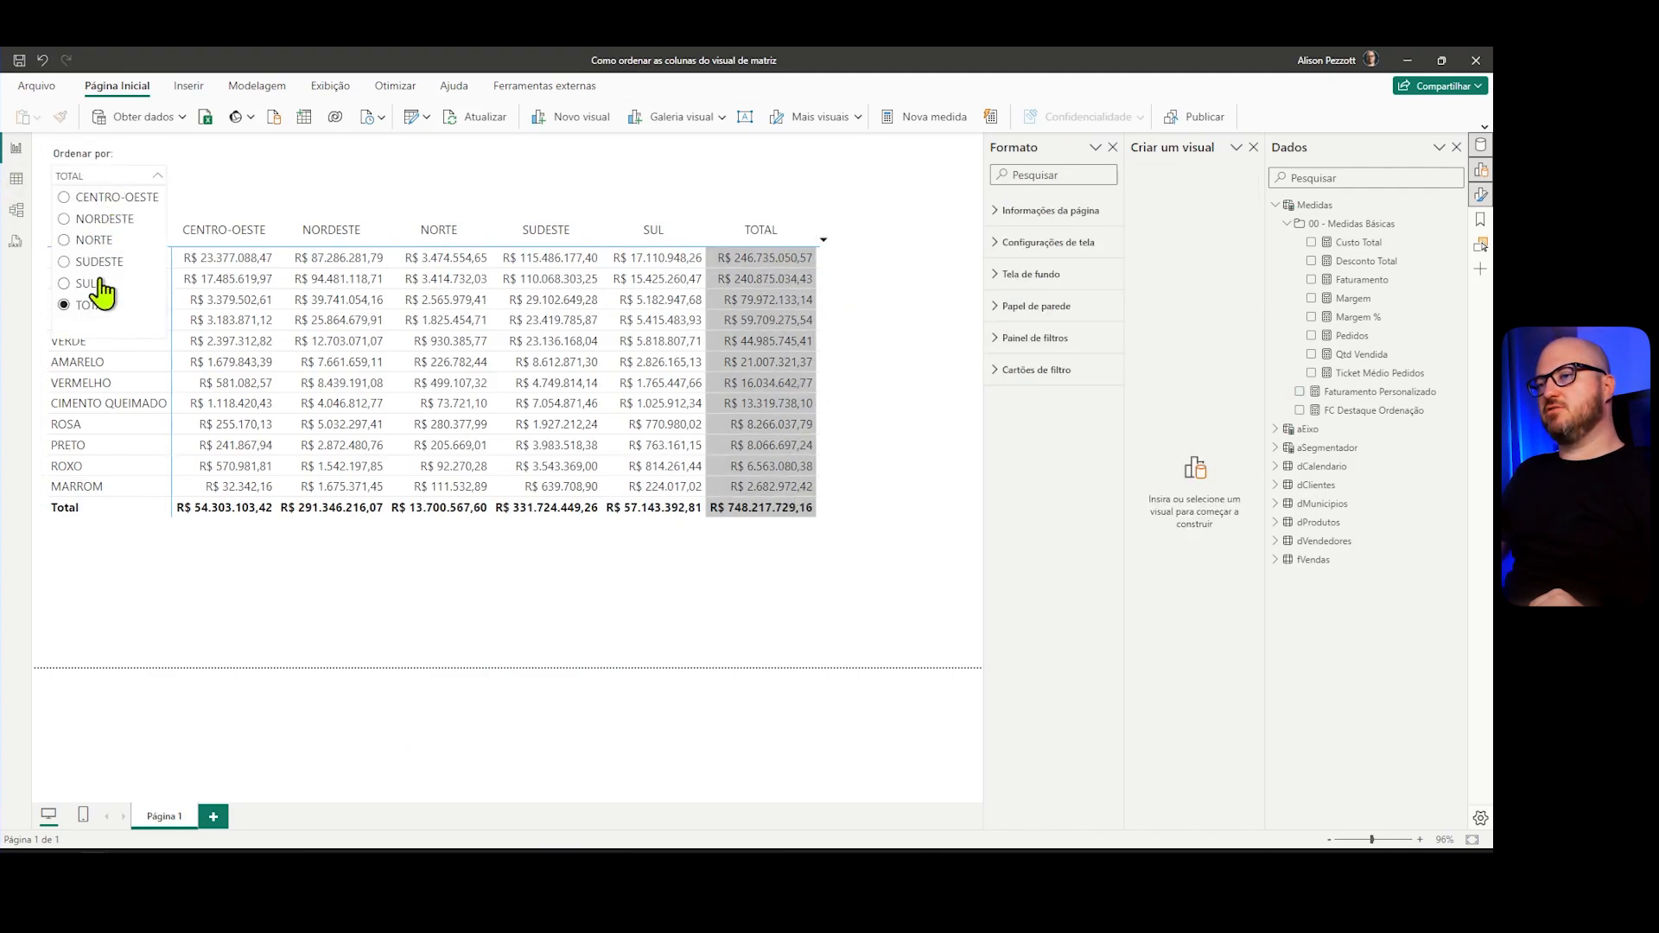
left_click(102, 298)
left_click(103, 183)
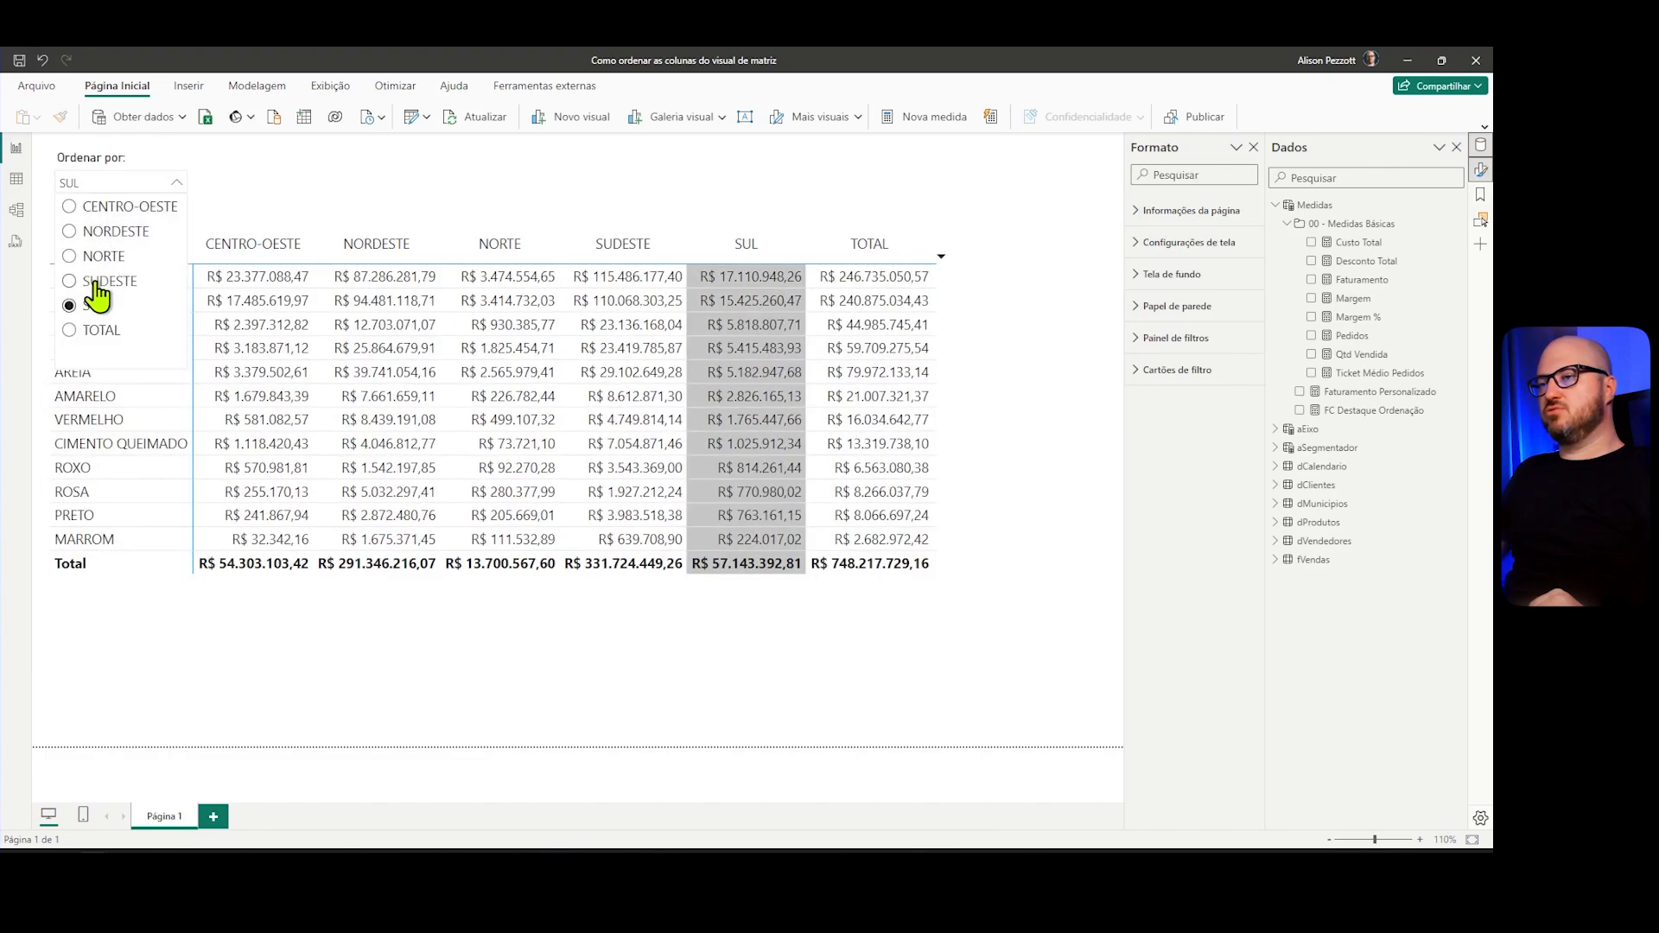
left_click(100, 281)
left_click(103, 184)
left_click(99, 256)
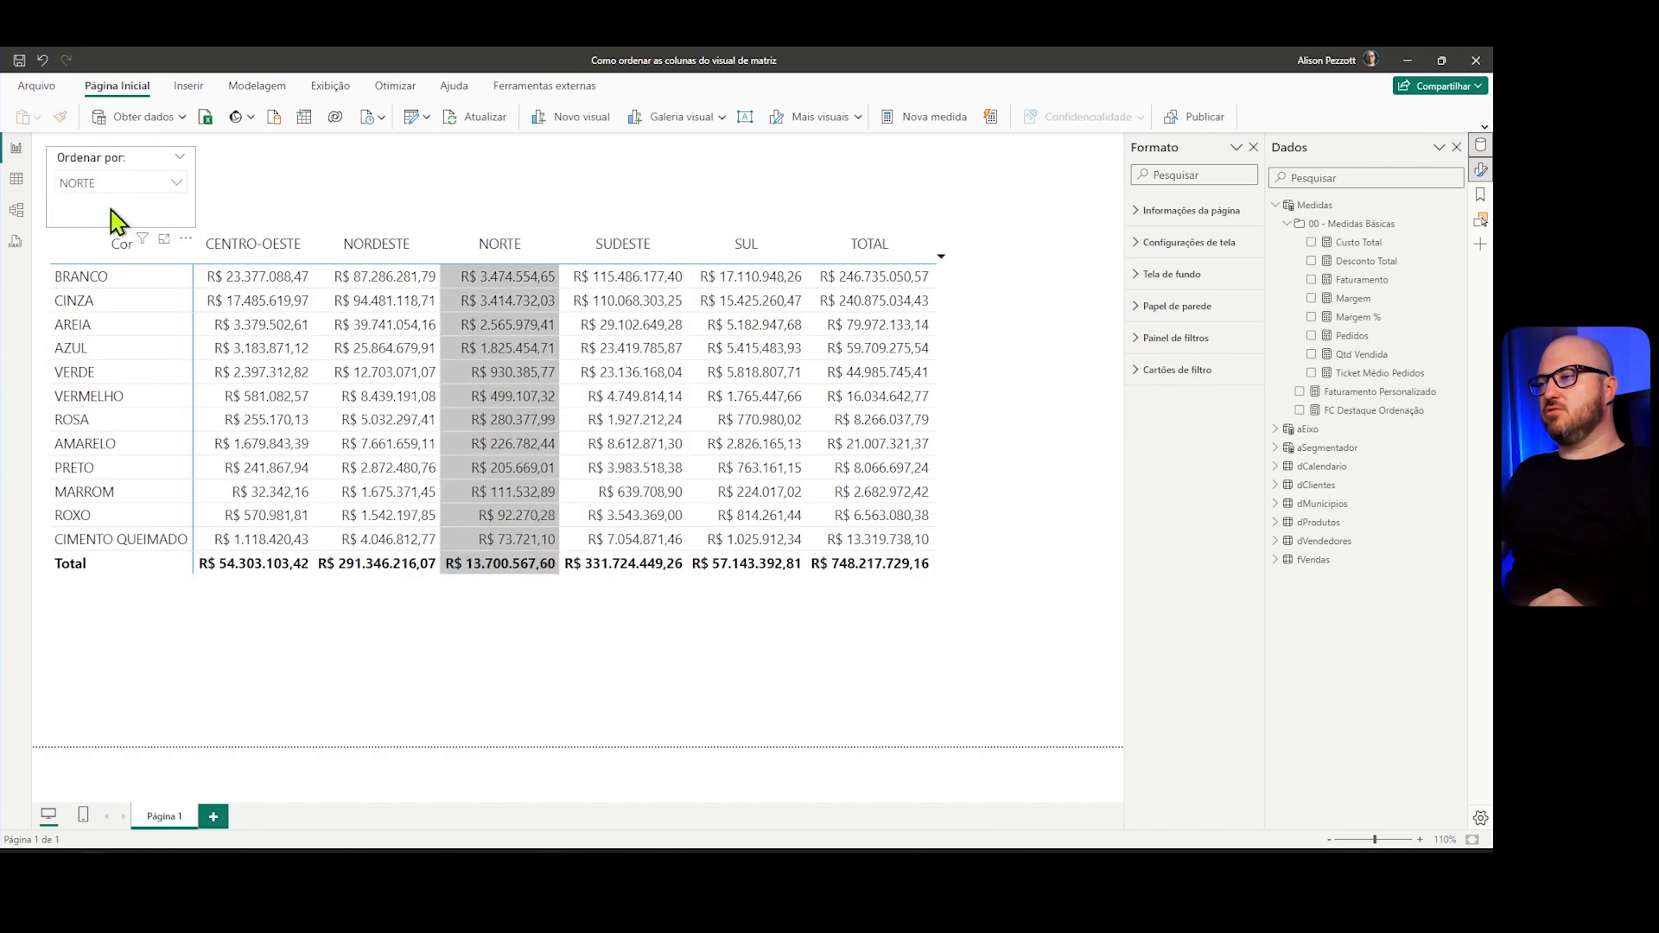
left_click(118, 185)
left_click(104, 230)
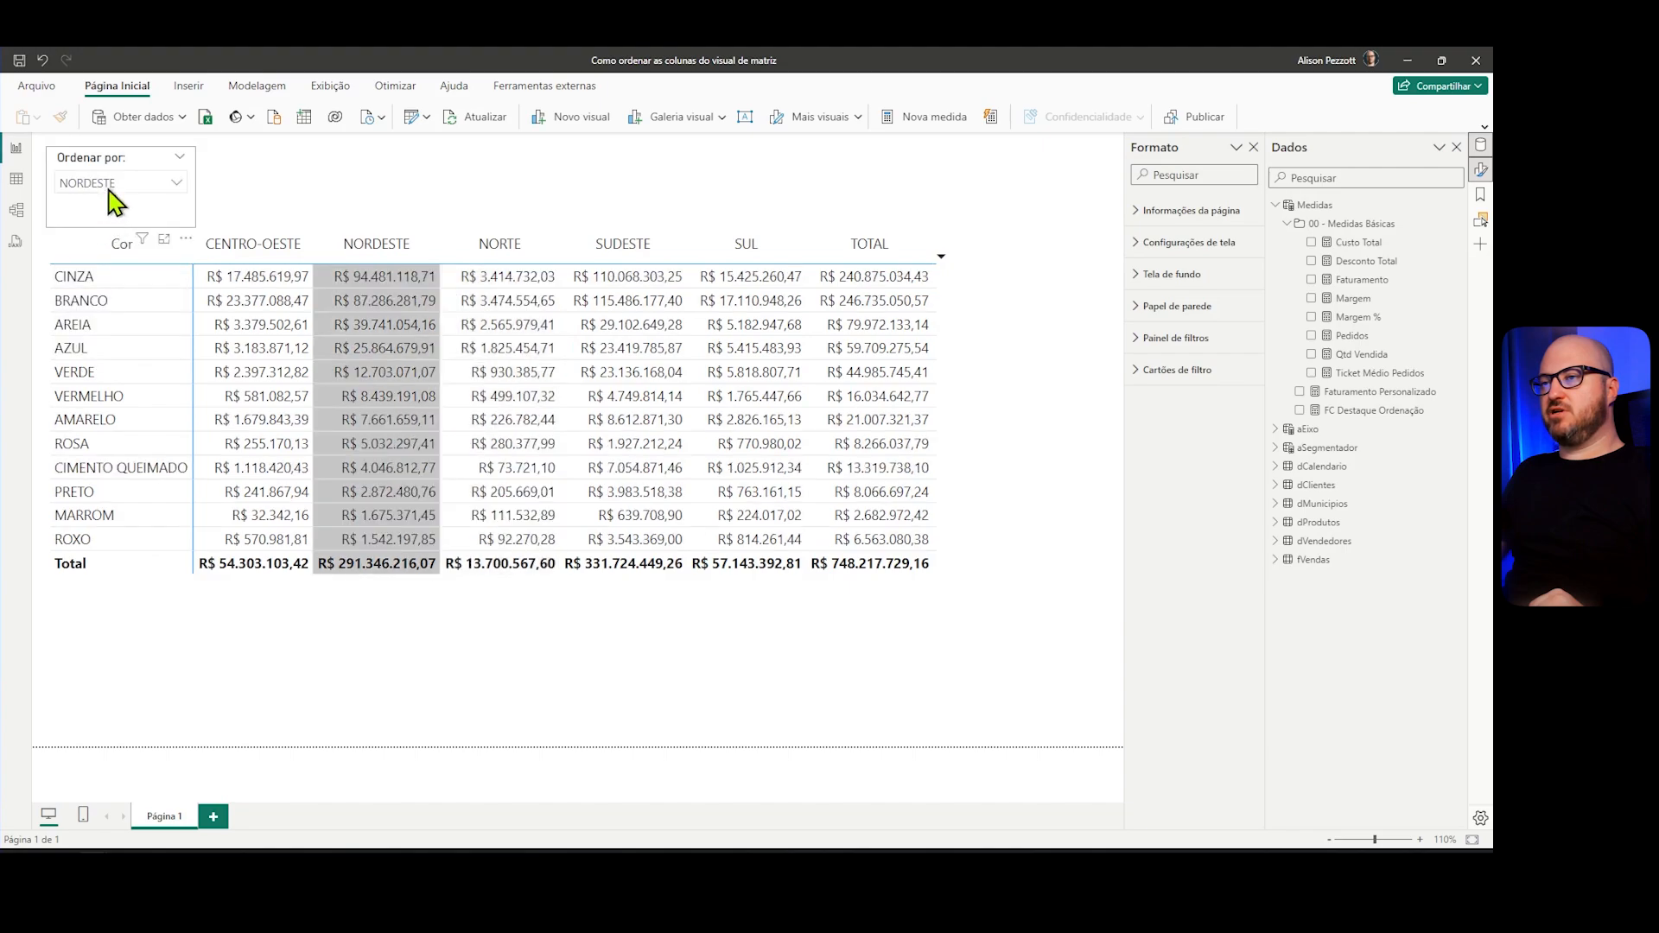
left_click(110, 186)
left_click(106, 207)
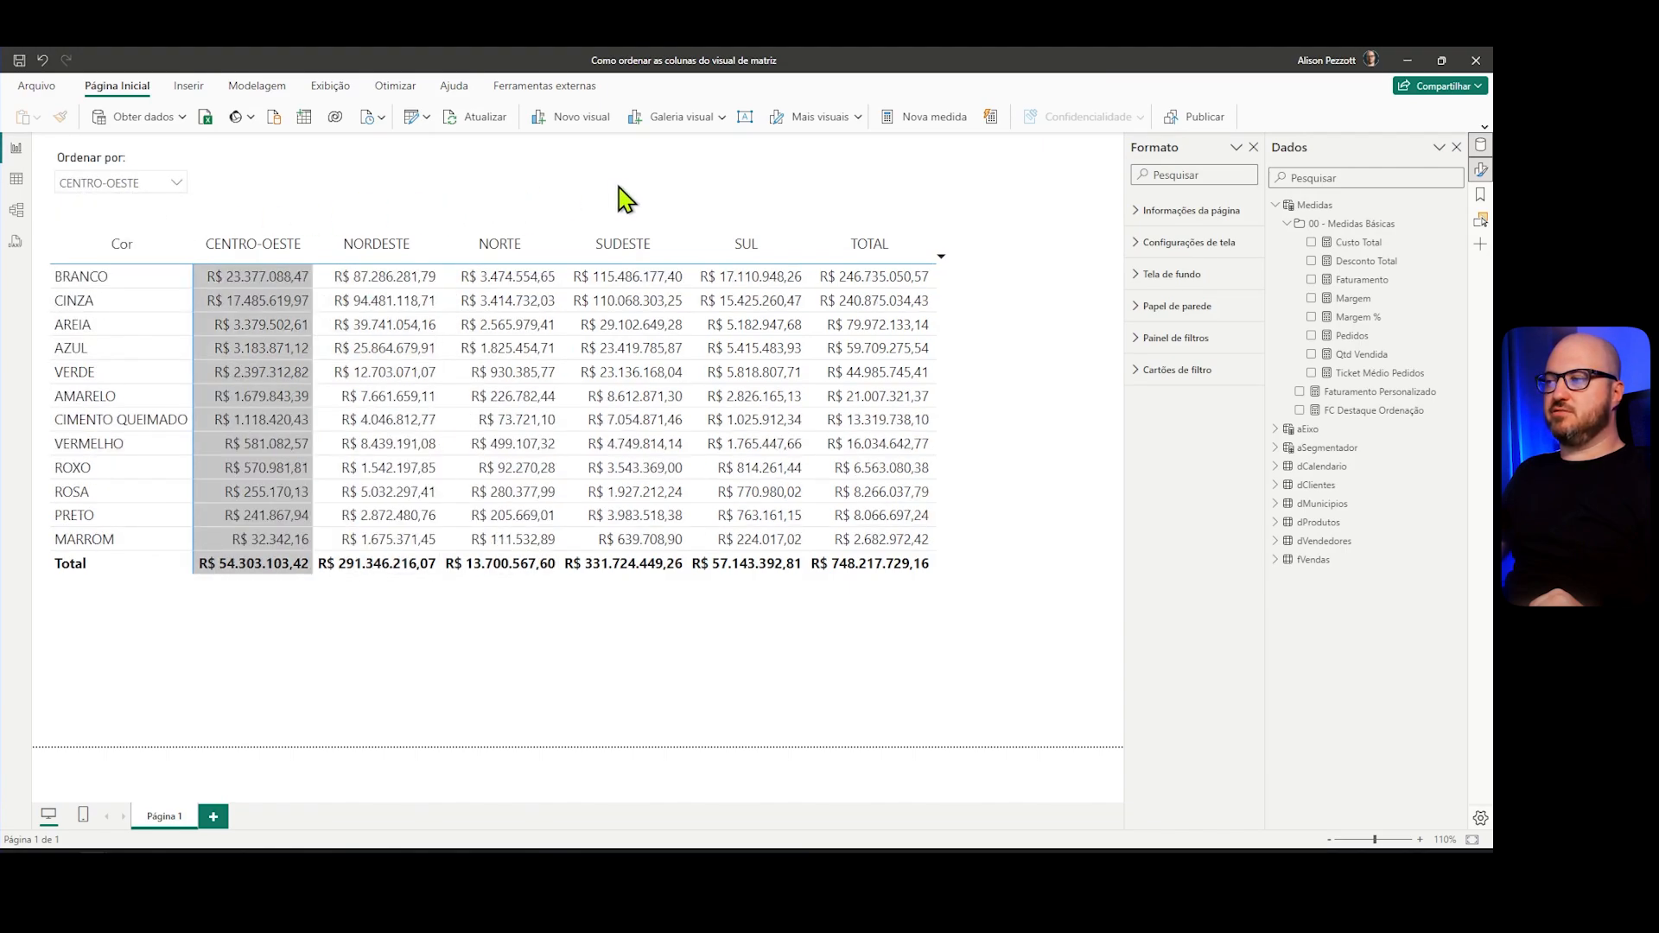